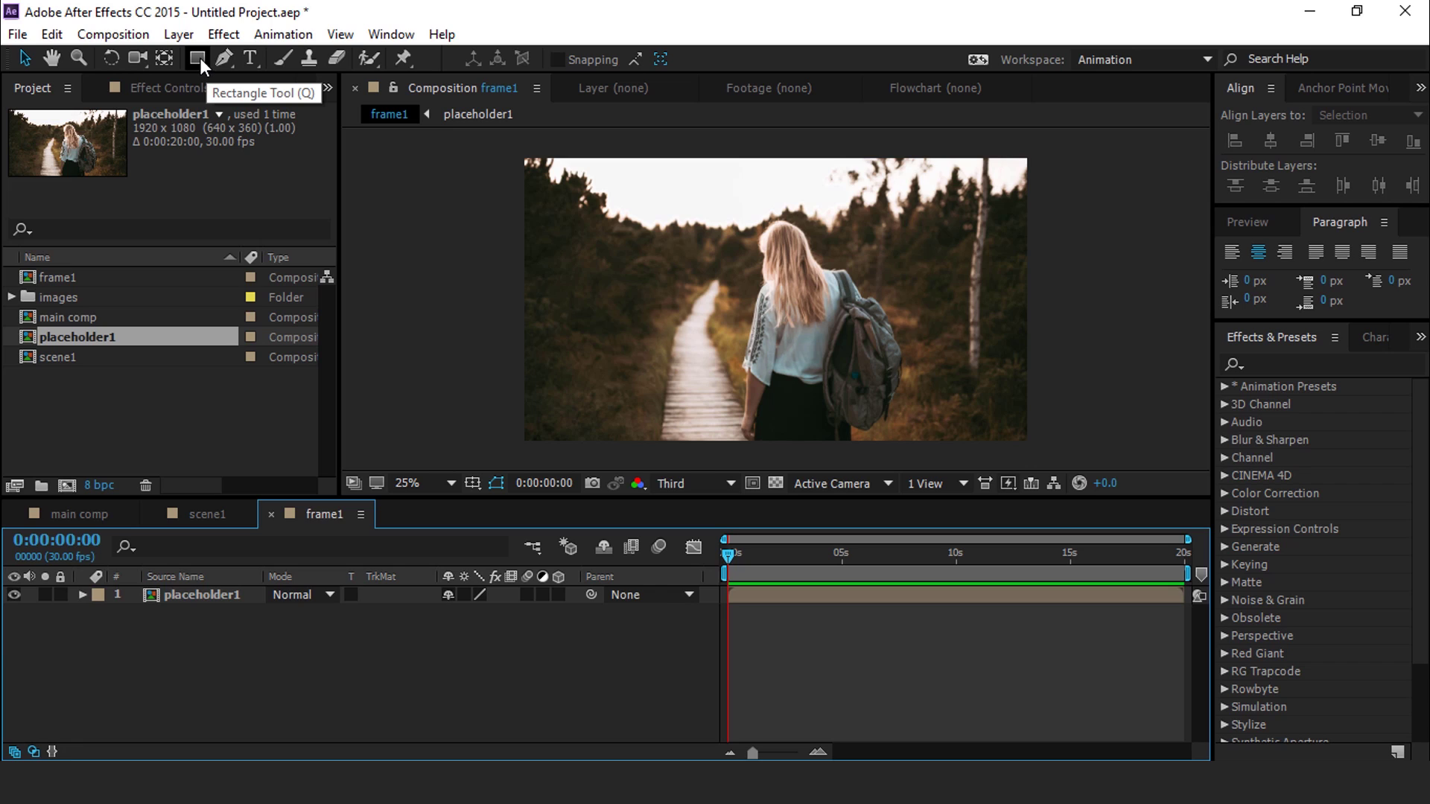
Step: Add a full-frame unfilled rectangle with a 35 px white stroke to frame1 and apply the Drop Shadow effect to it
double_click(198, 57)
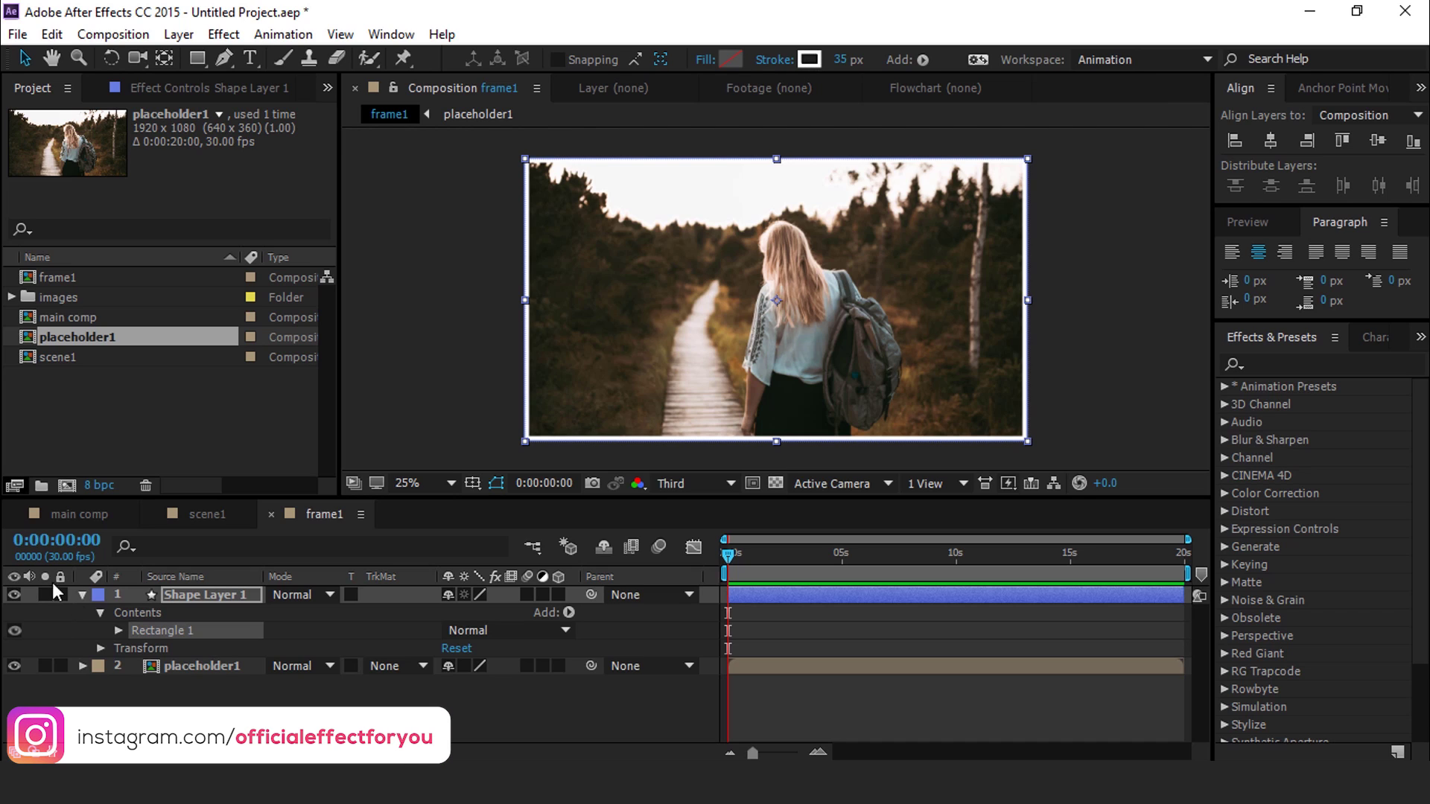
click(194, 596)
key(ctrl+space)
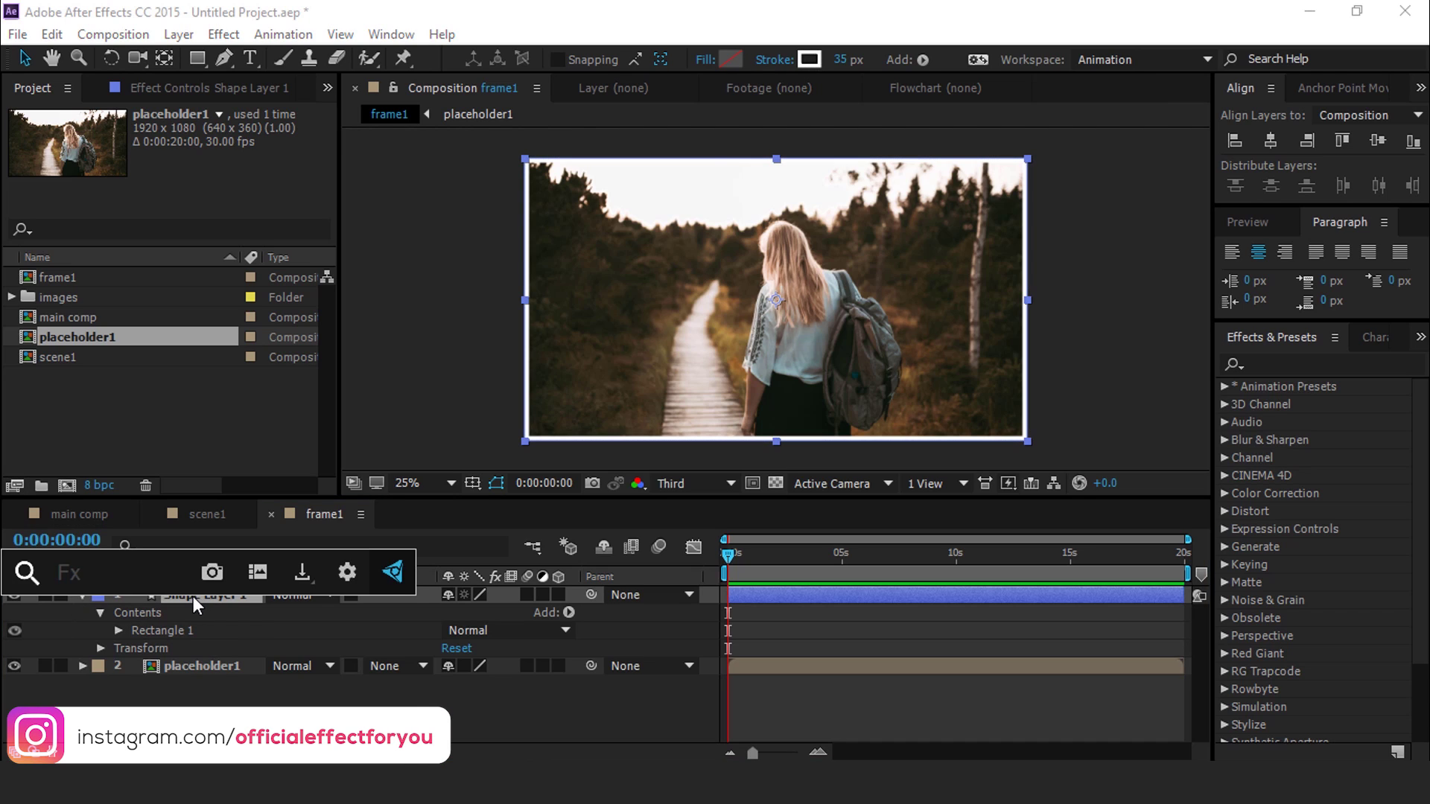
text(dro)
key(Return)
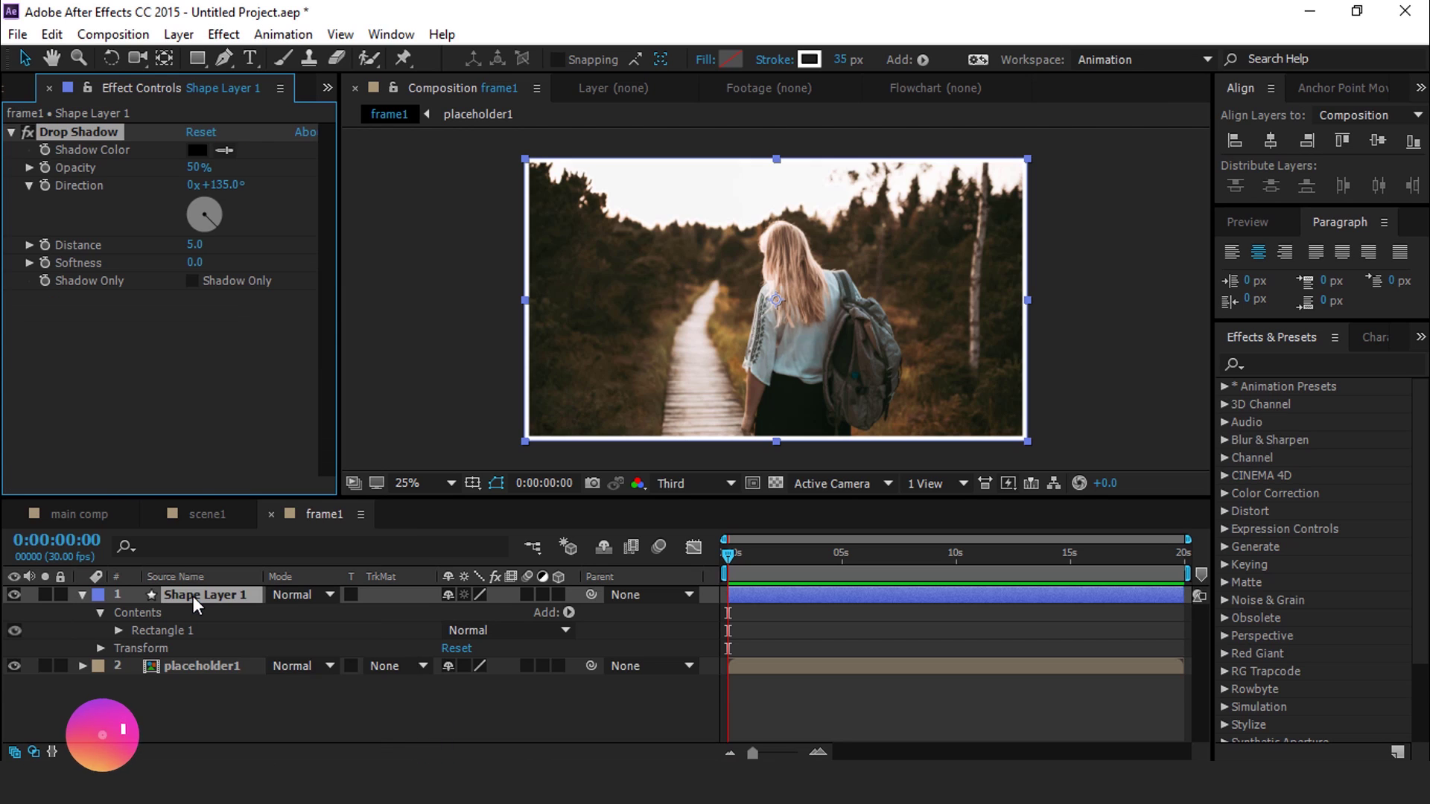
Step: Set the border's Drop Shadow to distance 18, softness 30 and opacity 30%, then collapse the layer and effect properties
drag(197, 257, 225, 263)
key(Return)
click(198, 263)
text(30)
key(Return)
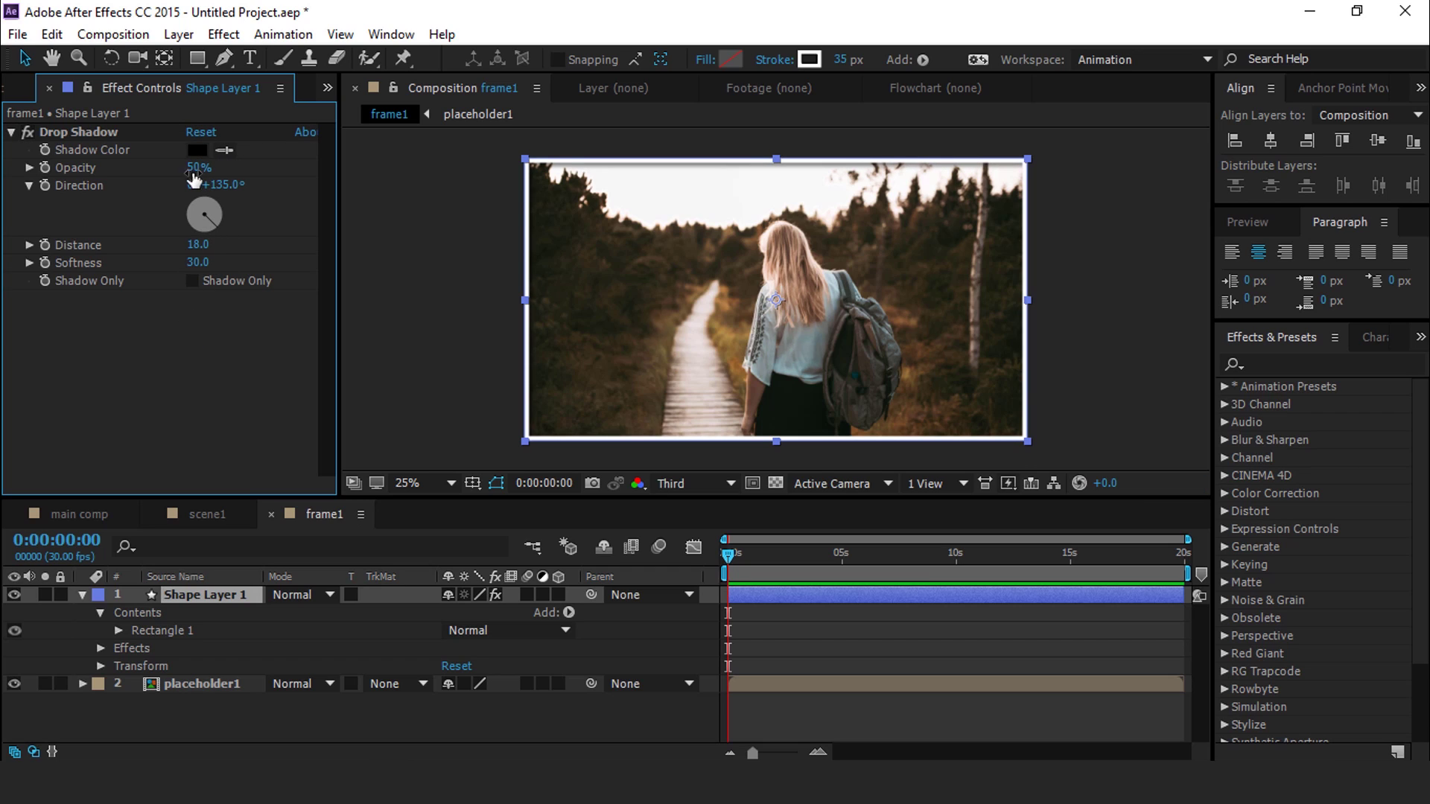
drag(192, 174, 174, 170)
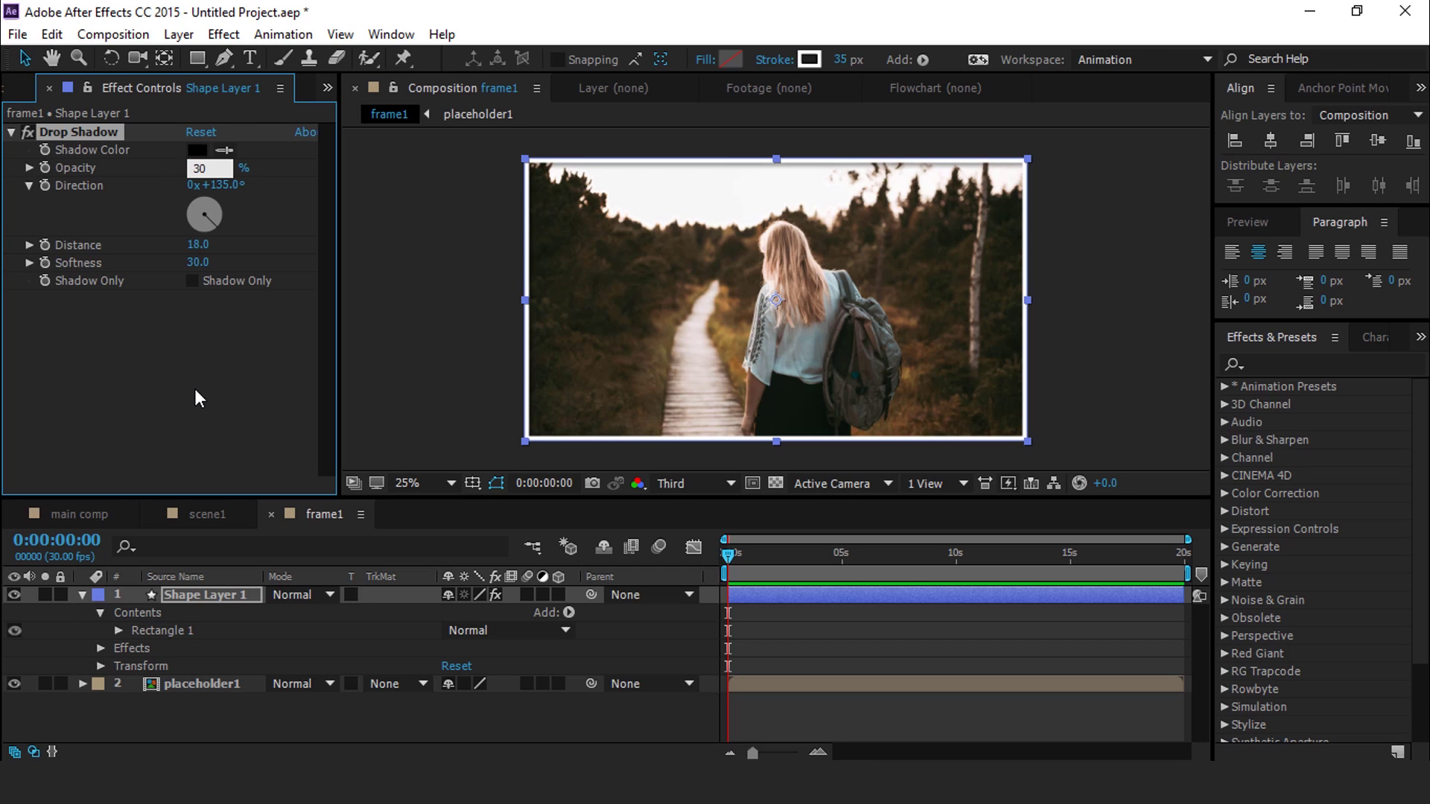
text(30)
key(Return)
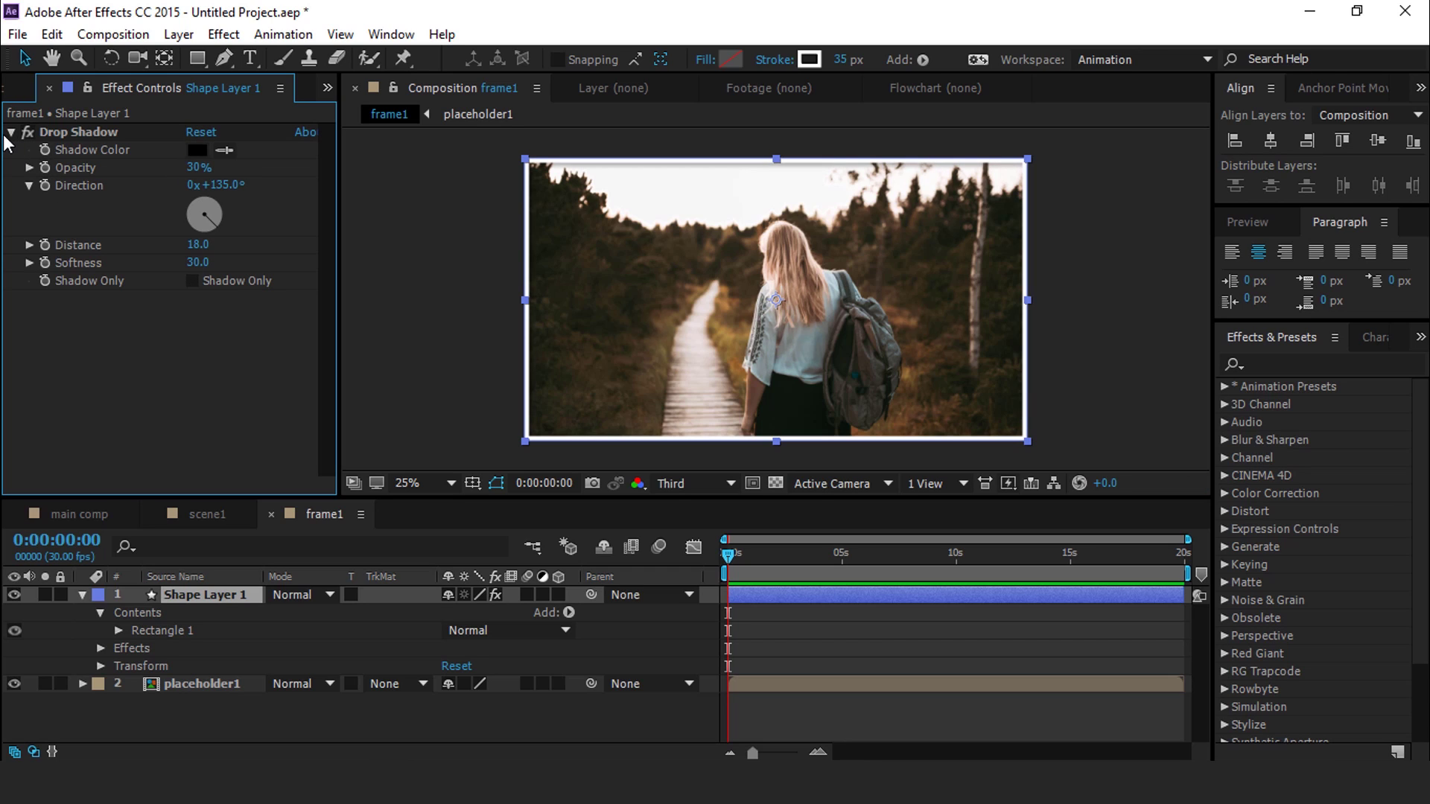
click(82, 595)
click(313, 670)
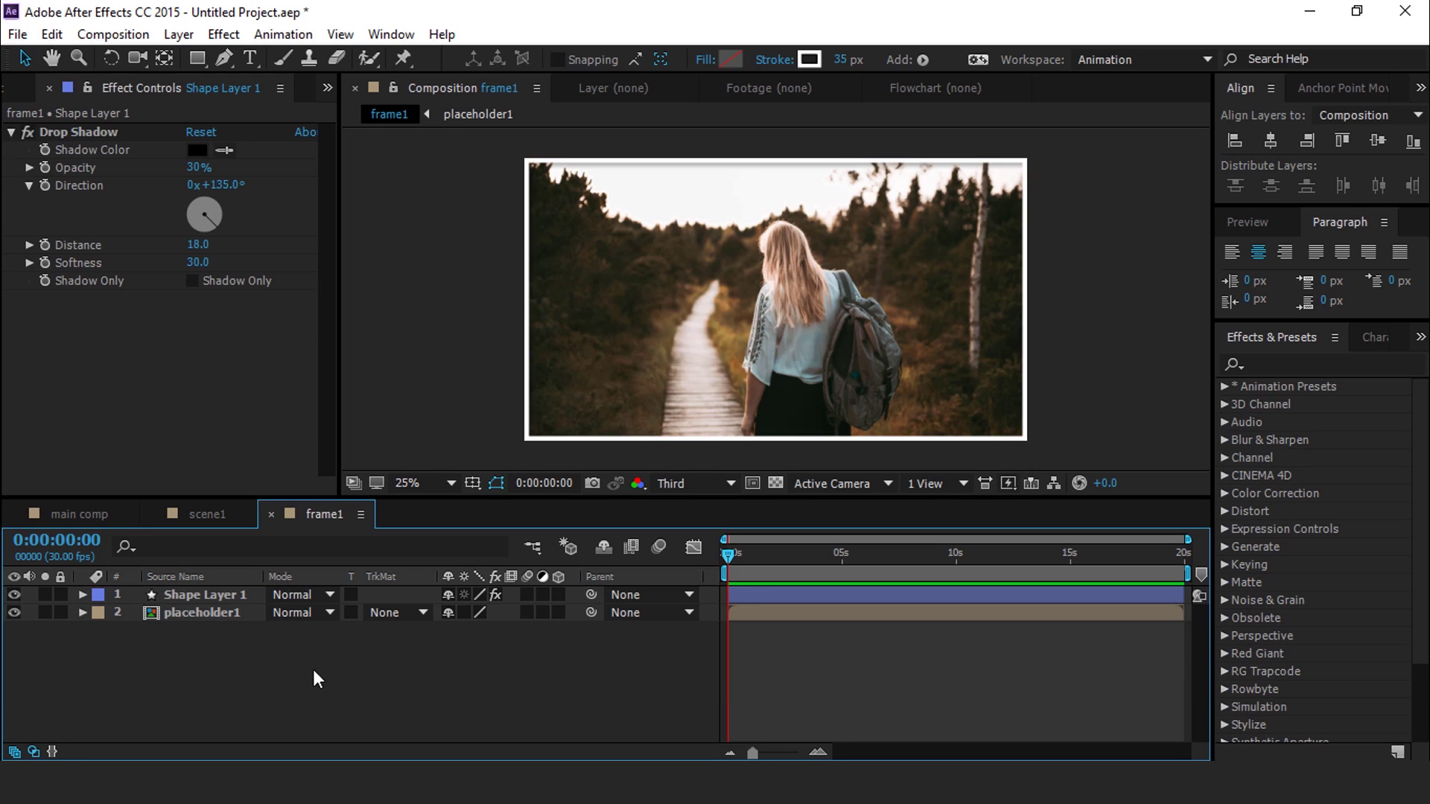
click(10, 133)
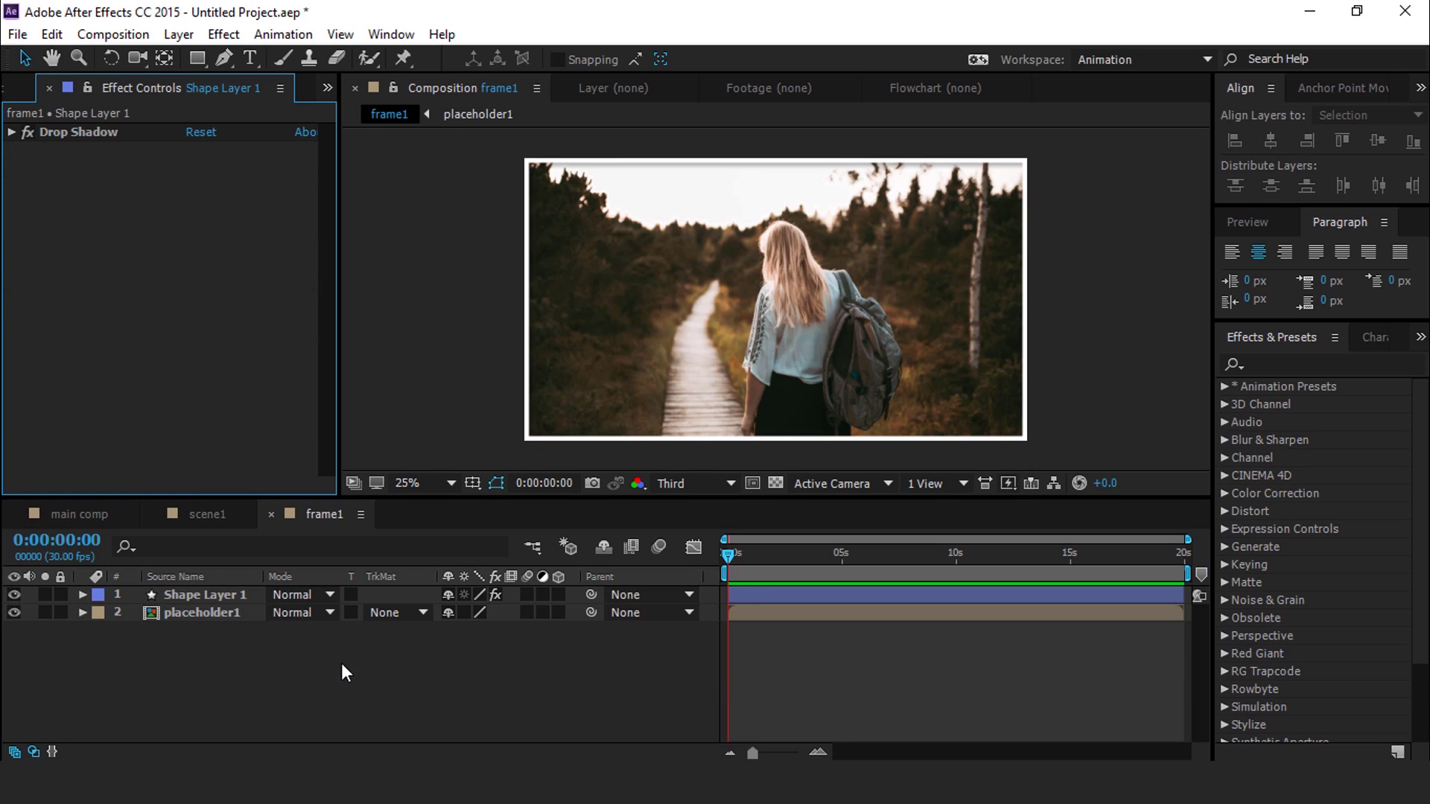
Step: Open the scene1 composition and place the frame1 composition in it as a layer
click(207, 514)
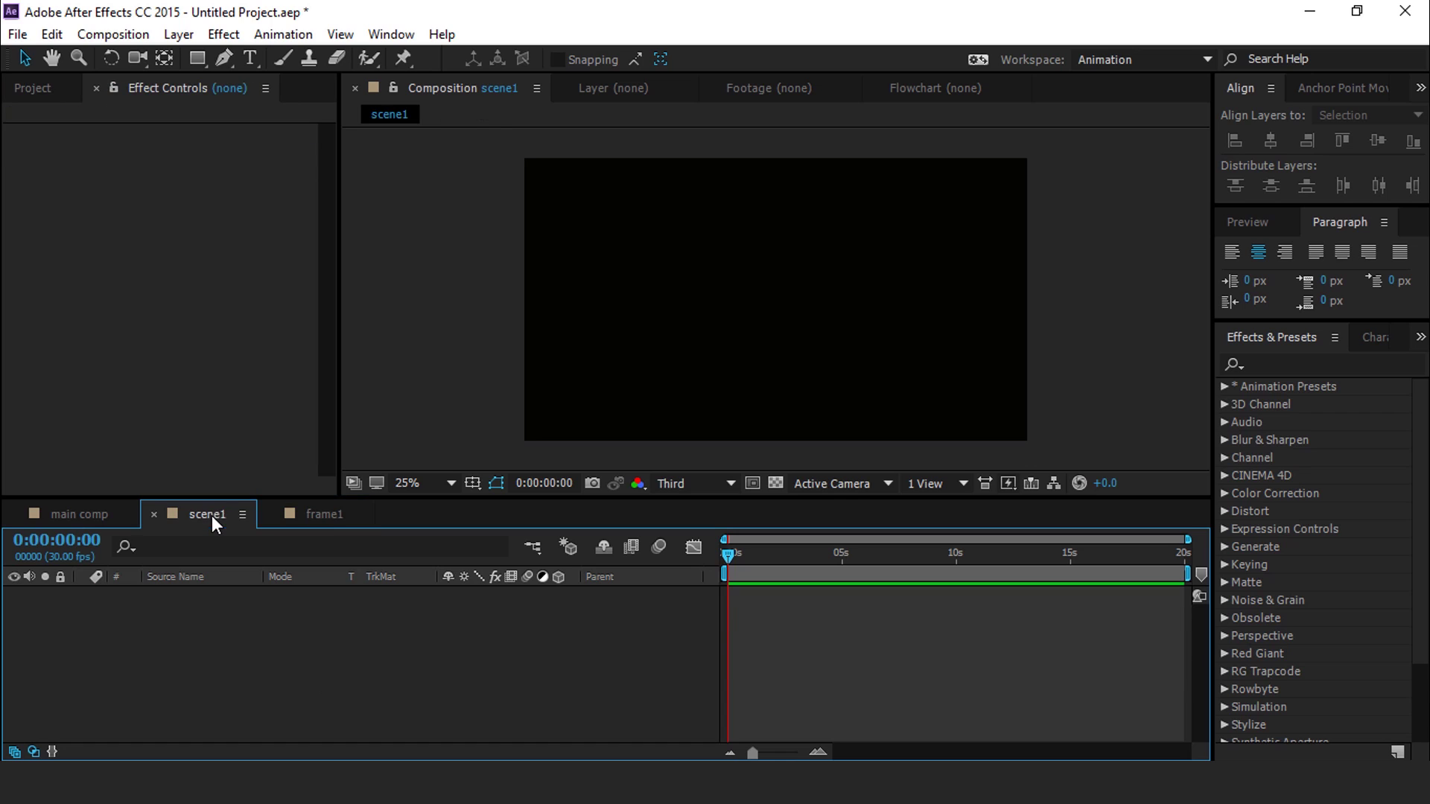
click(34, 88)
click(67, 376)
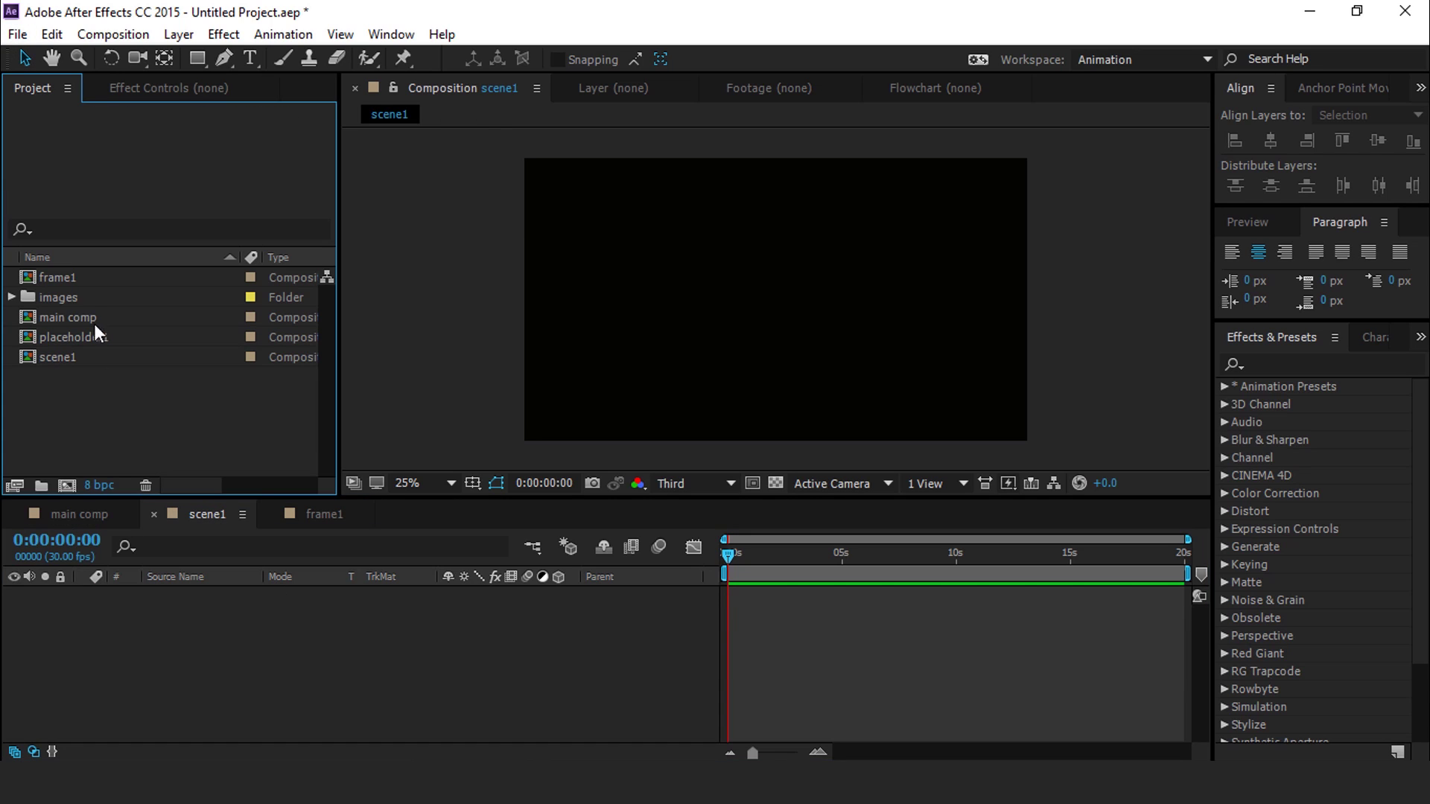
click(60, 275)
drag(25, 278, 236, 625)
click(235, 627)
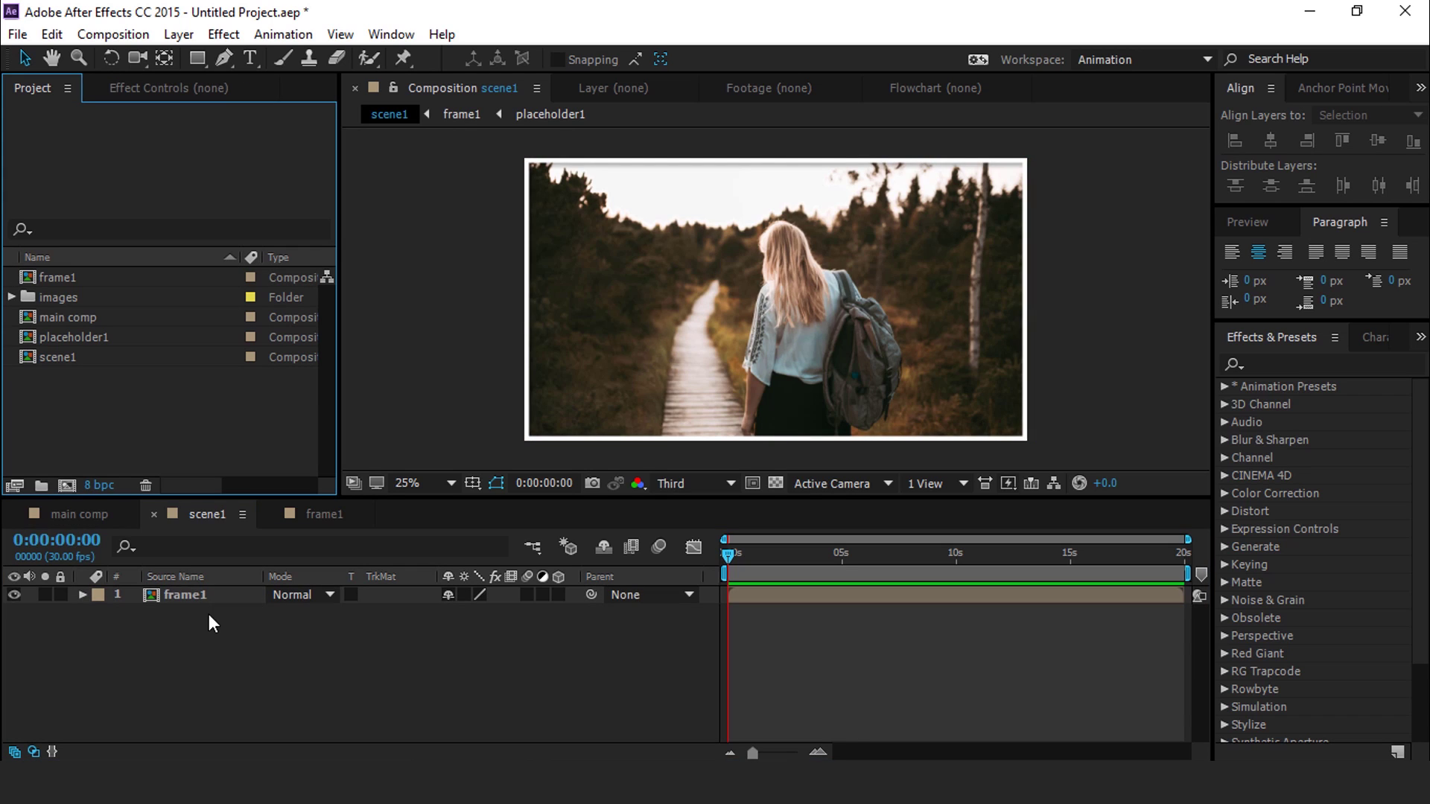
Step: Duplicate the frame1 composition in the project repeatedly to create numbered copies up to frame20
click(67, 276)
key(ctrl+d)
key(ctrl+d)
key(ctrl+d)
key(ctrl+d)
key(ctrl+d)
key(ctrl+d)
key(ctrl+d)
key(ctrl+d)
key(ctrl+d)
key(ctrl+d)
key(ctrl+d)
key(ctrl+d)
key(ctrl+d)
key(ctrl+d)
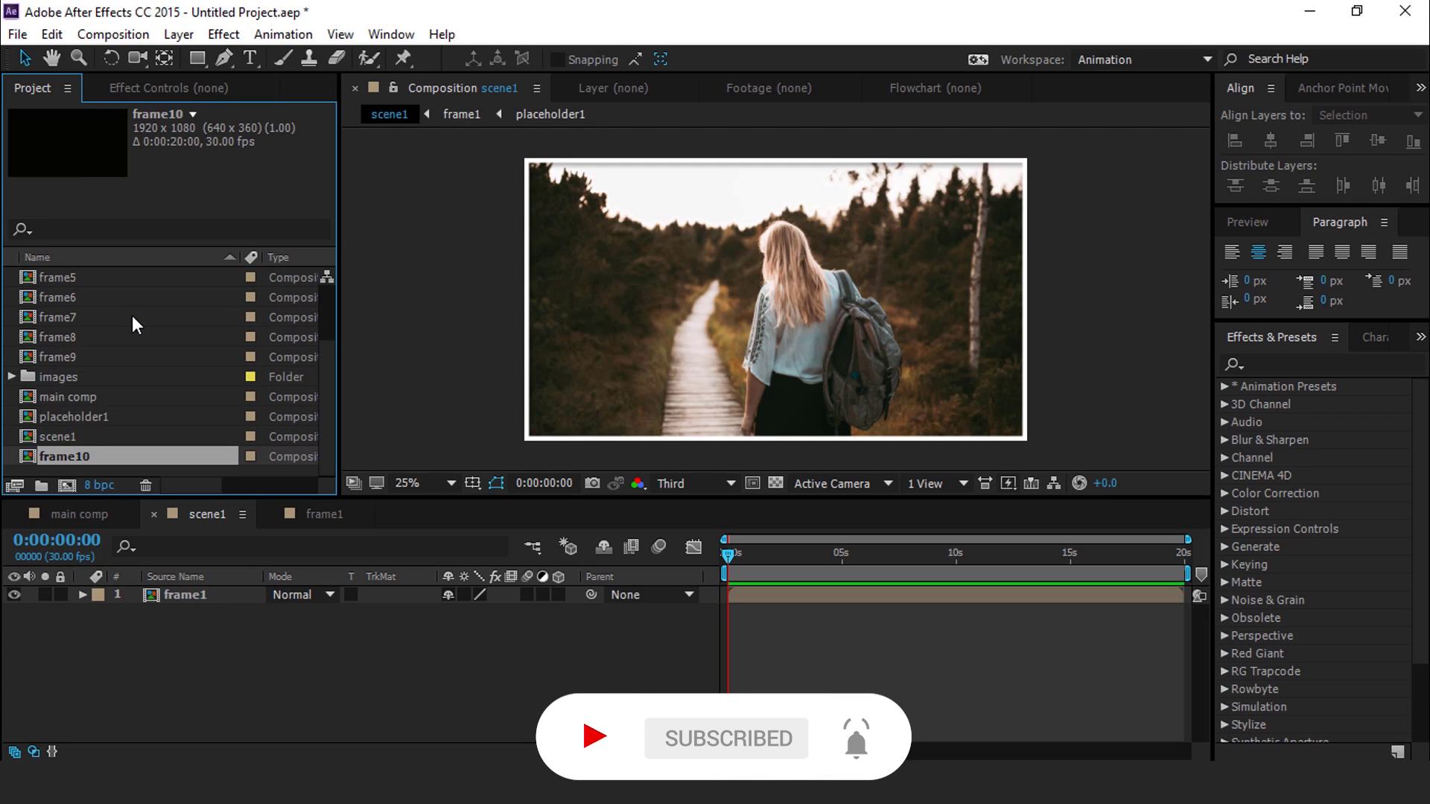
key(ctrl+d)
key(ctrl+d)
key(ctrl+d)
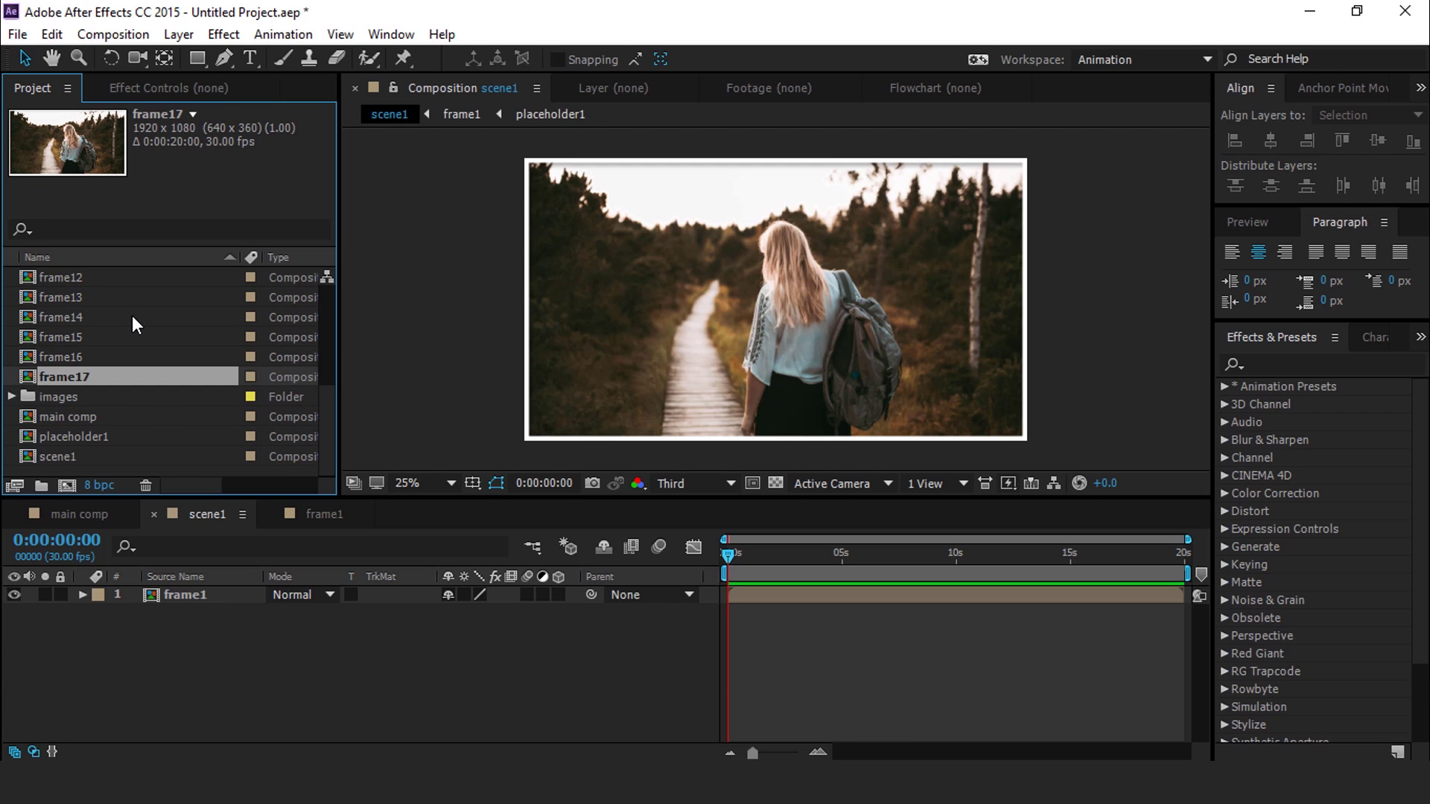
key(ctrl+d)
key(ctrl+d)
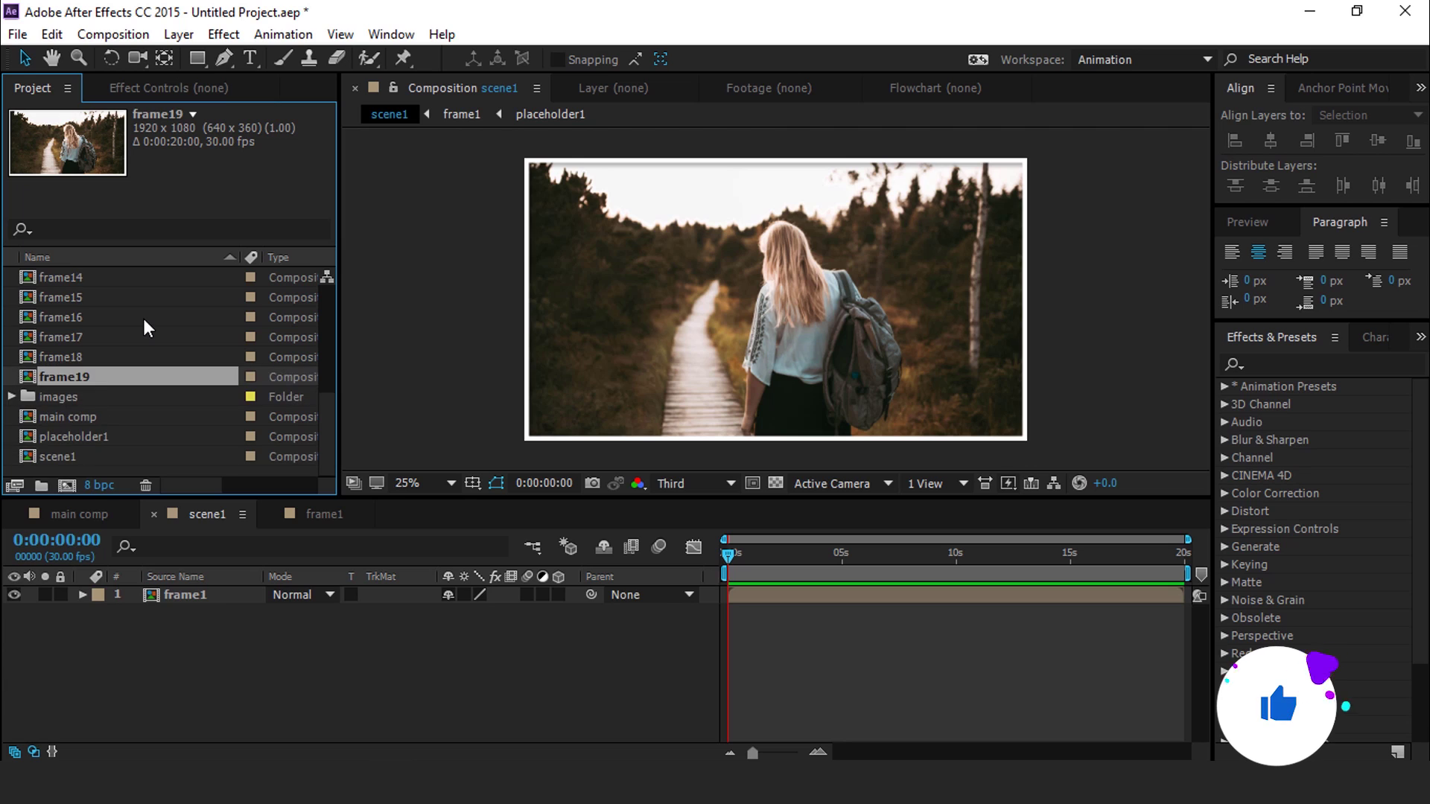
Step: Add the frame1 to frame20 compositions to scene1, stacked in ascending order with a single frame1 on top
scroll(97, 364, up, 5)
shift+click(92, 280)
drag(92, 280, 191, 634)
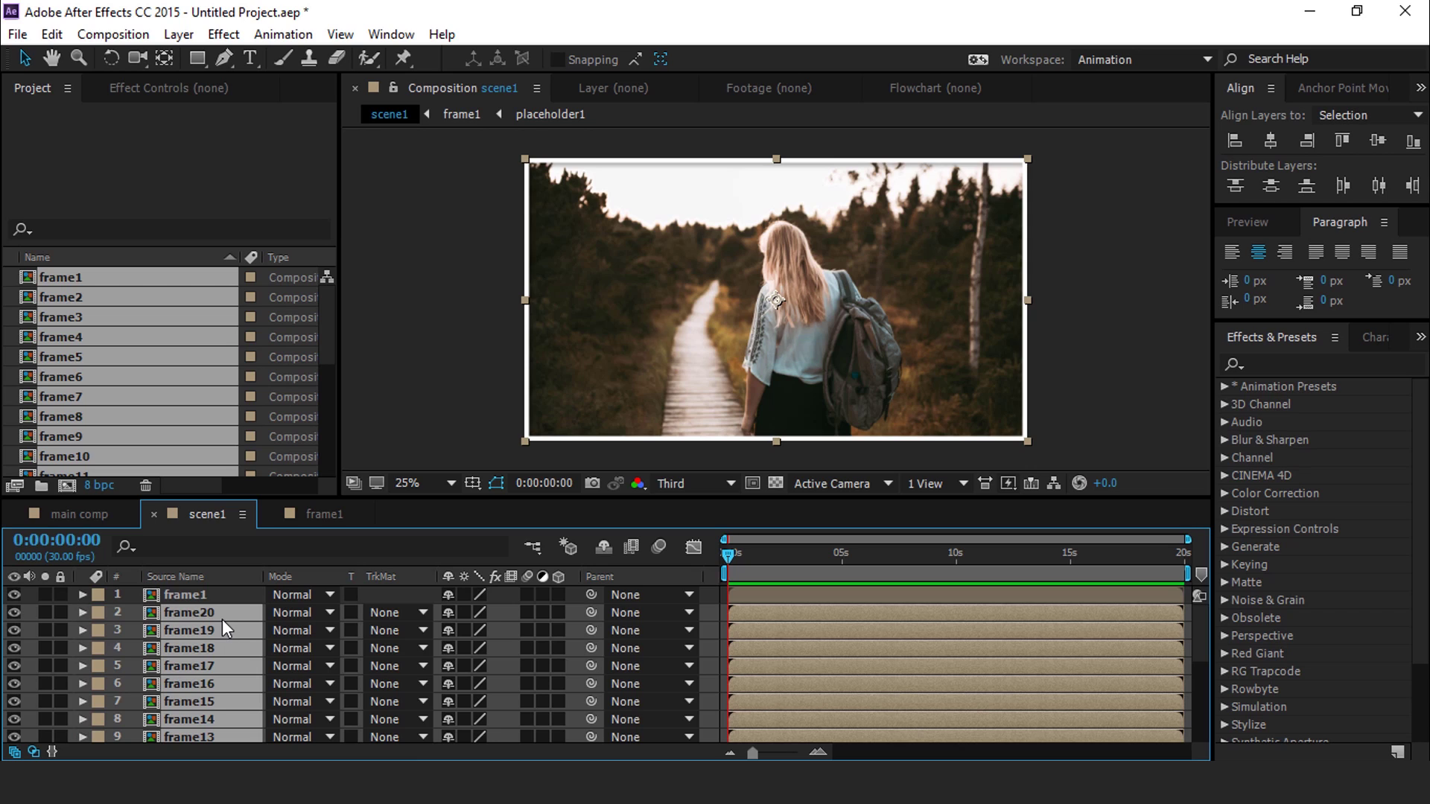
scroll(216, 611, down, 4)
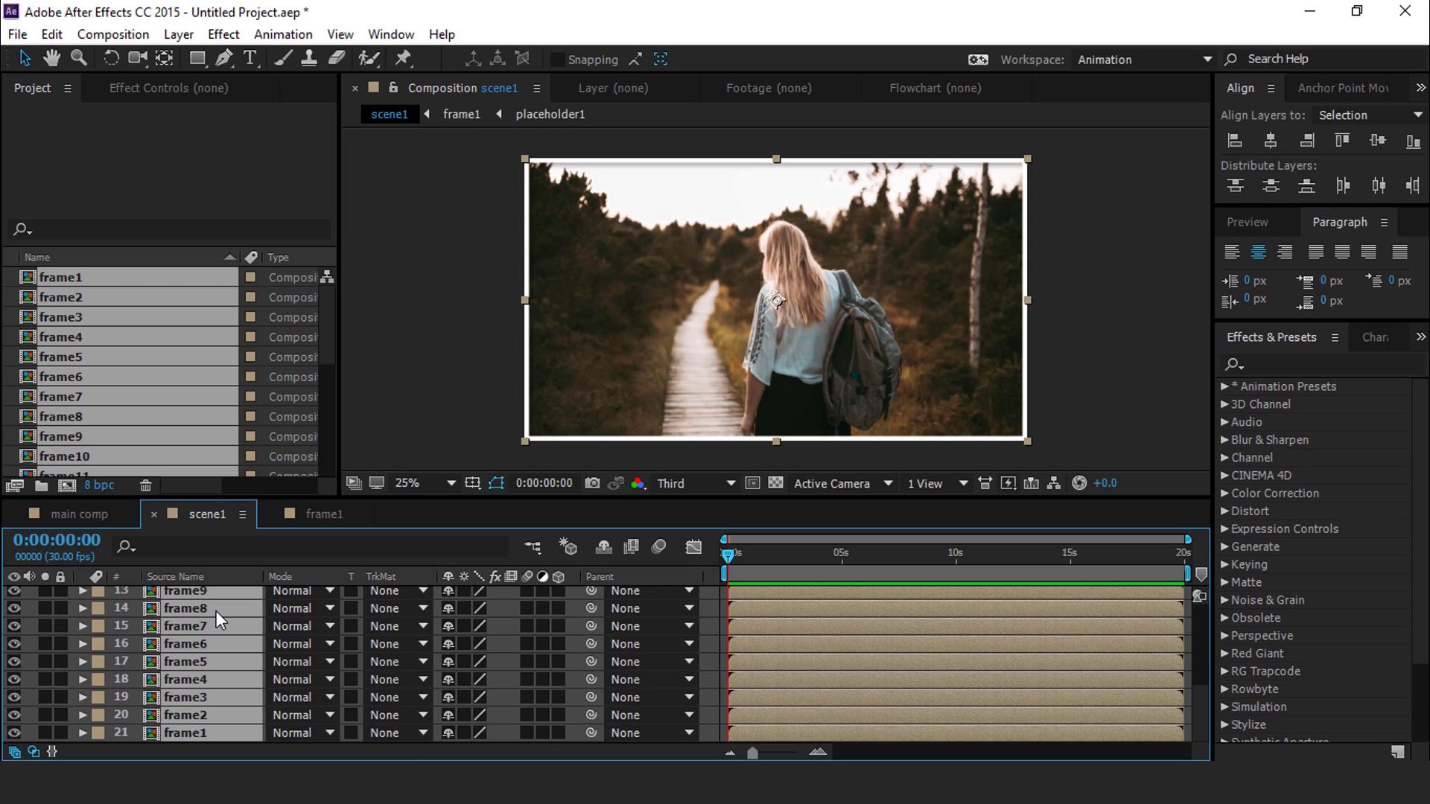
click(199, 700)
scroll(234, 686, up, 1)
key(F2)
scroll(233, 687, up, 4)
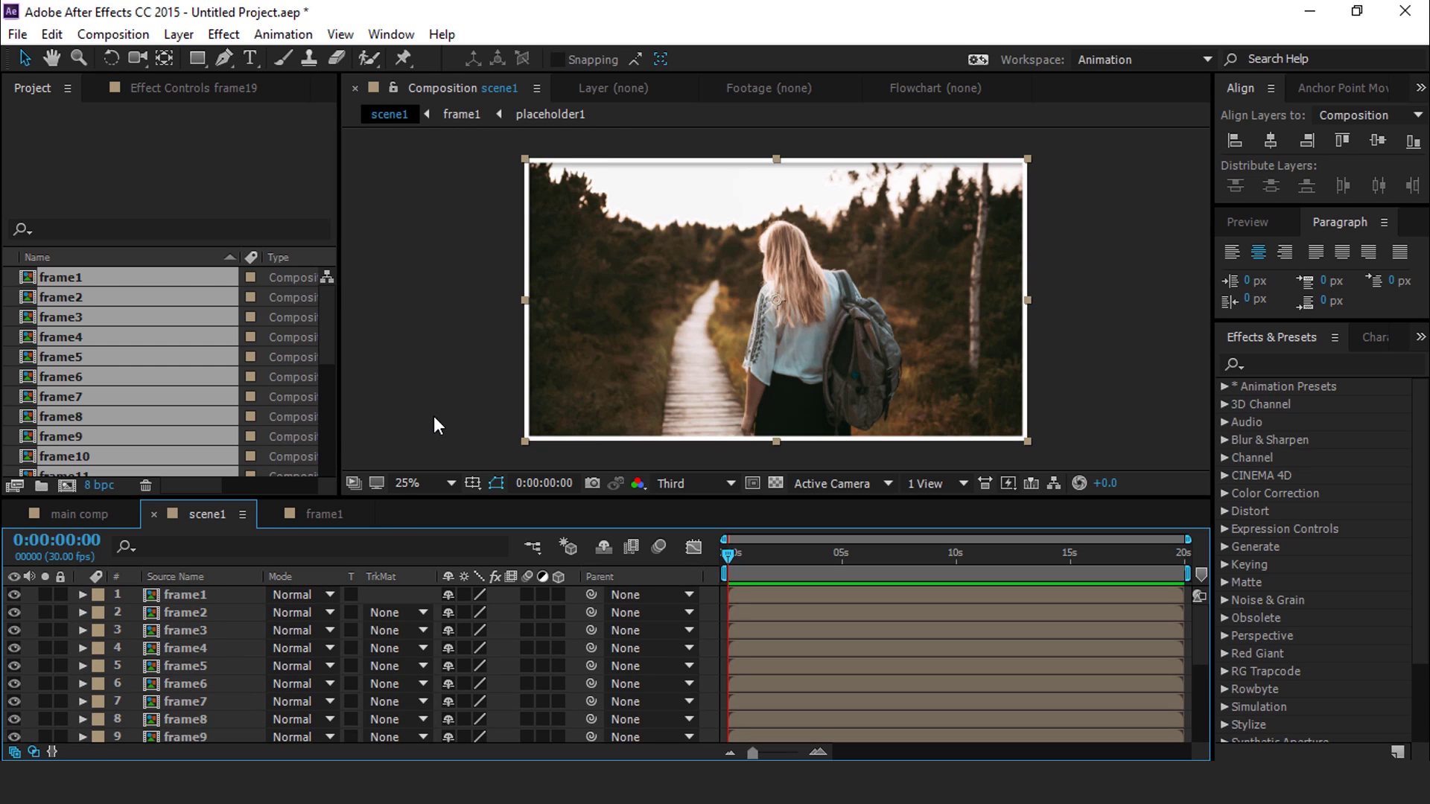
Step: Group the twenty frame compositions into a new project folder named "frame"
drag(328, 350, 345, 463)
scroll(89, 395, up, 5)
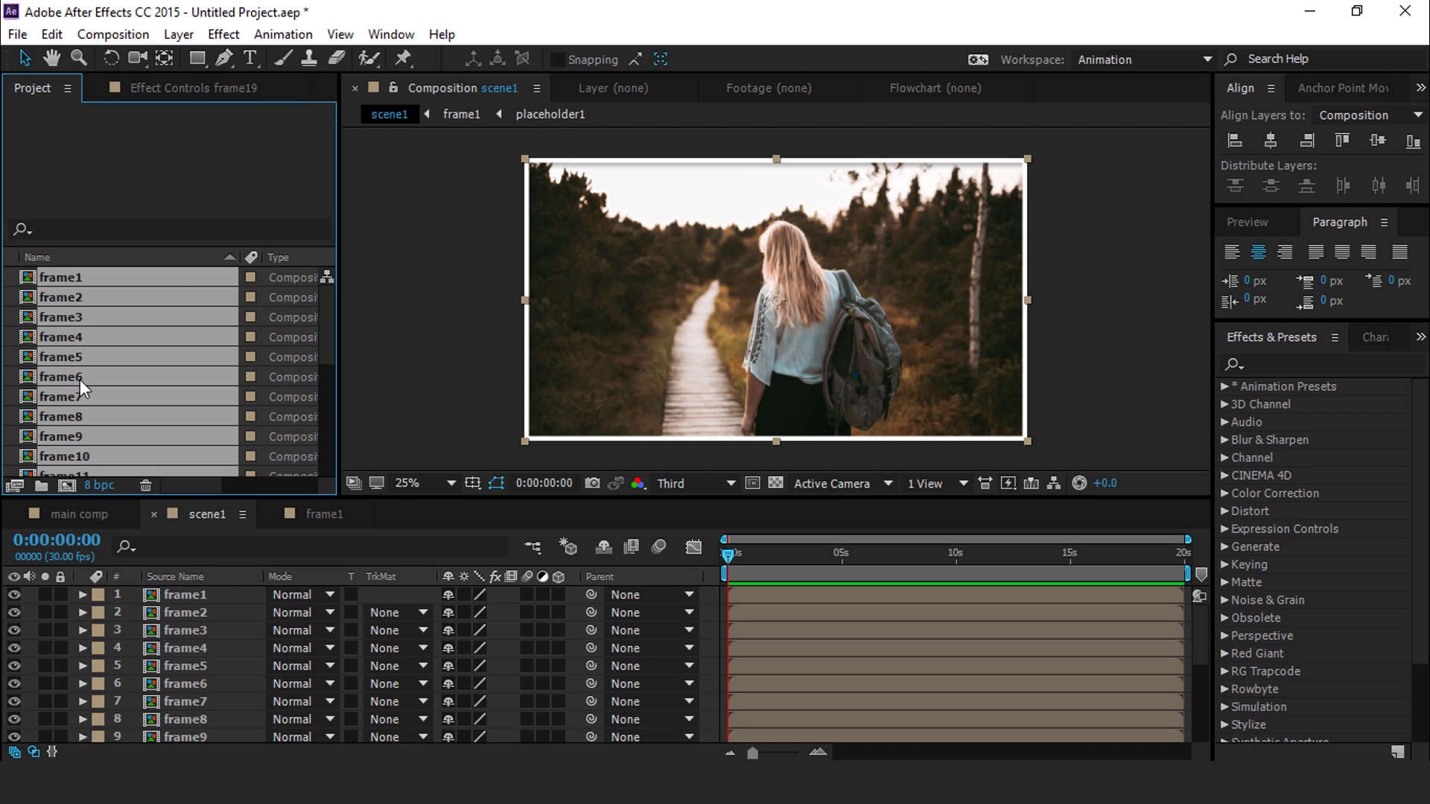
drag(26, 322, 40, 485)
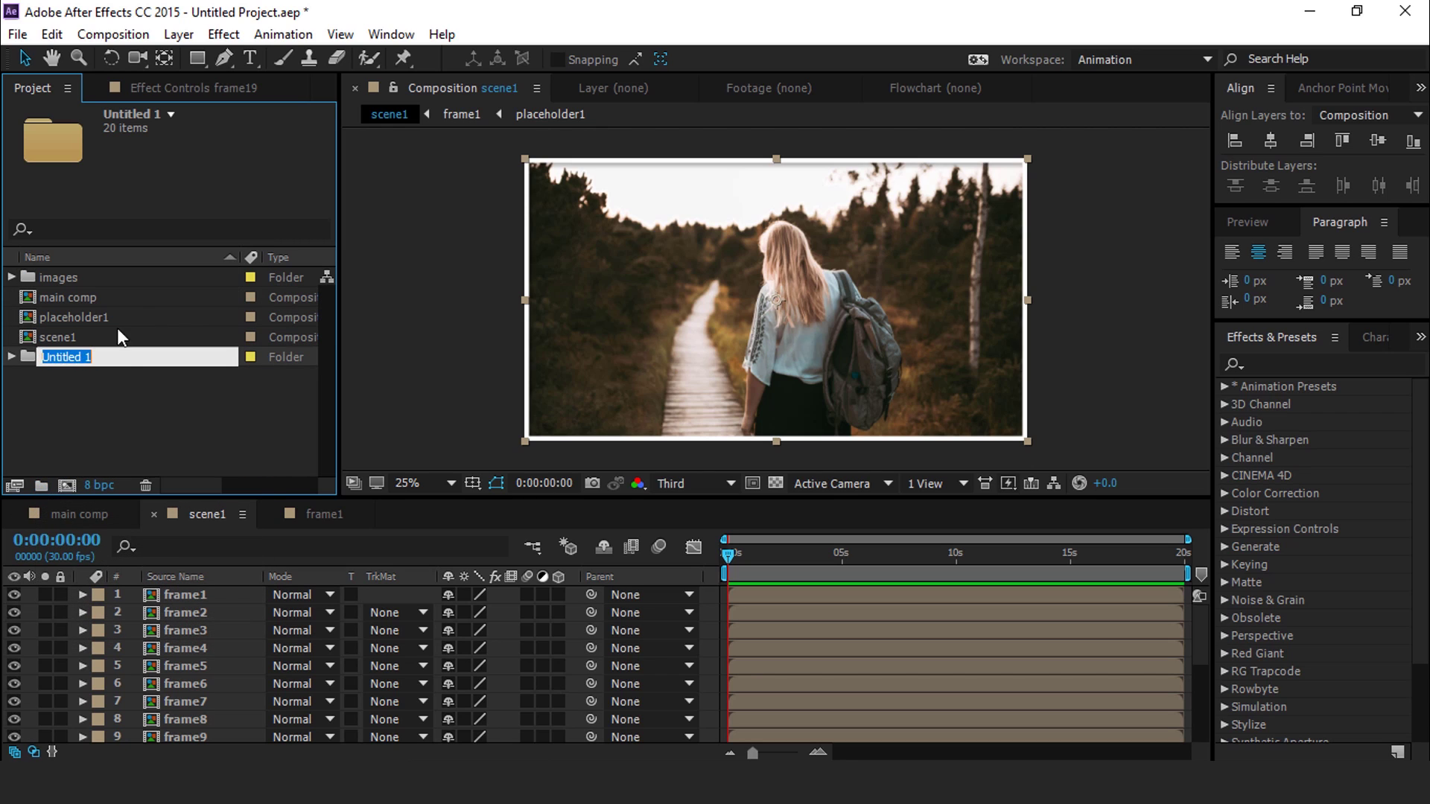
text(frame)
click(166, 405)
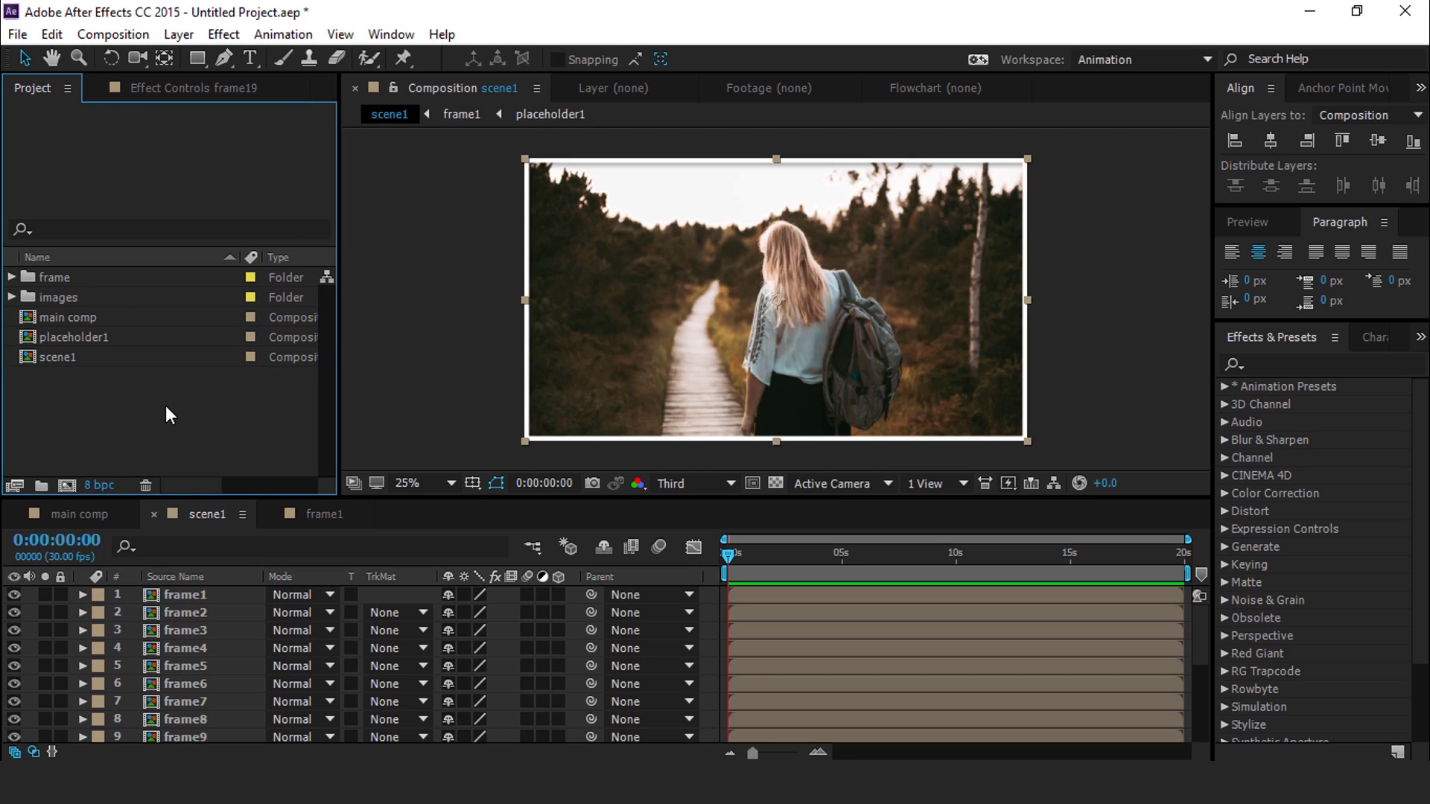
Step: Make all the frame layers in scene1 3D layers
click(202, 594)
key(ctrl+a)
click(558, 595)
Step: Add a null object to scene1, rename it "scale" and make it a 3D layer
right_click(399, 375)
mouse_move(456, 388)
click(724, 511)
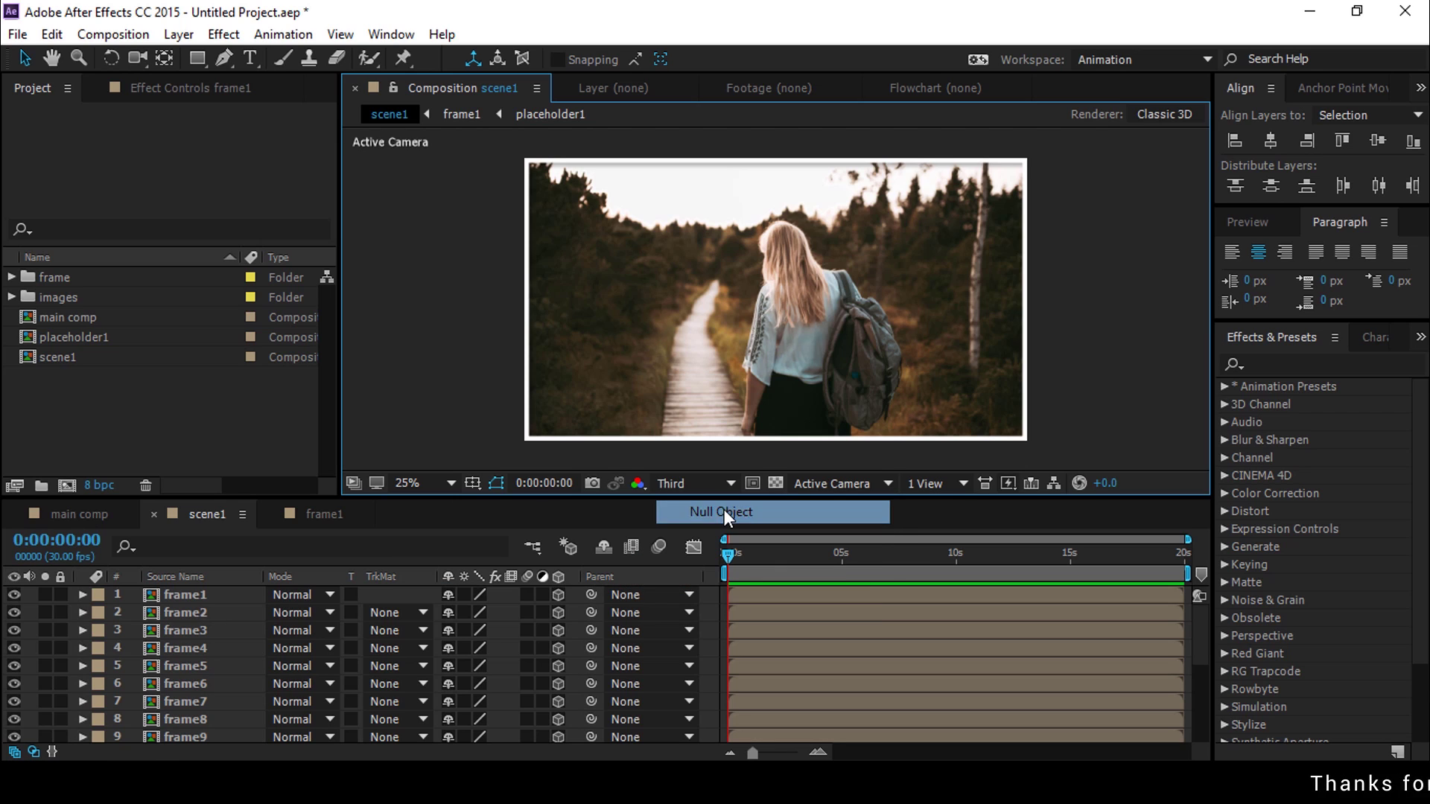
click(182, 593)
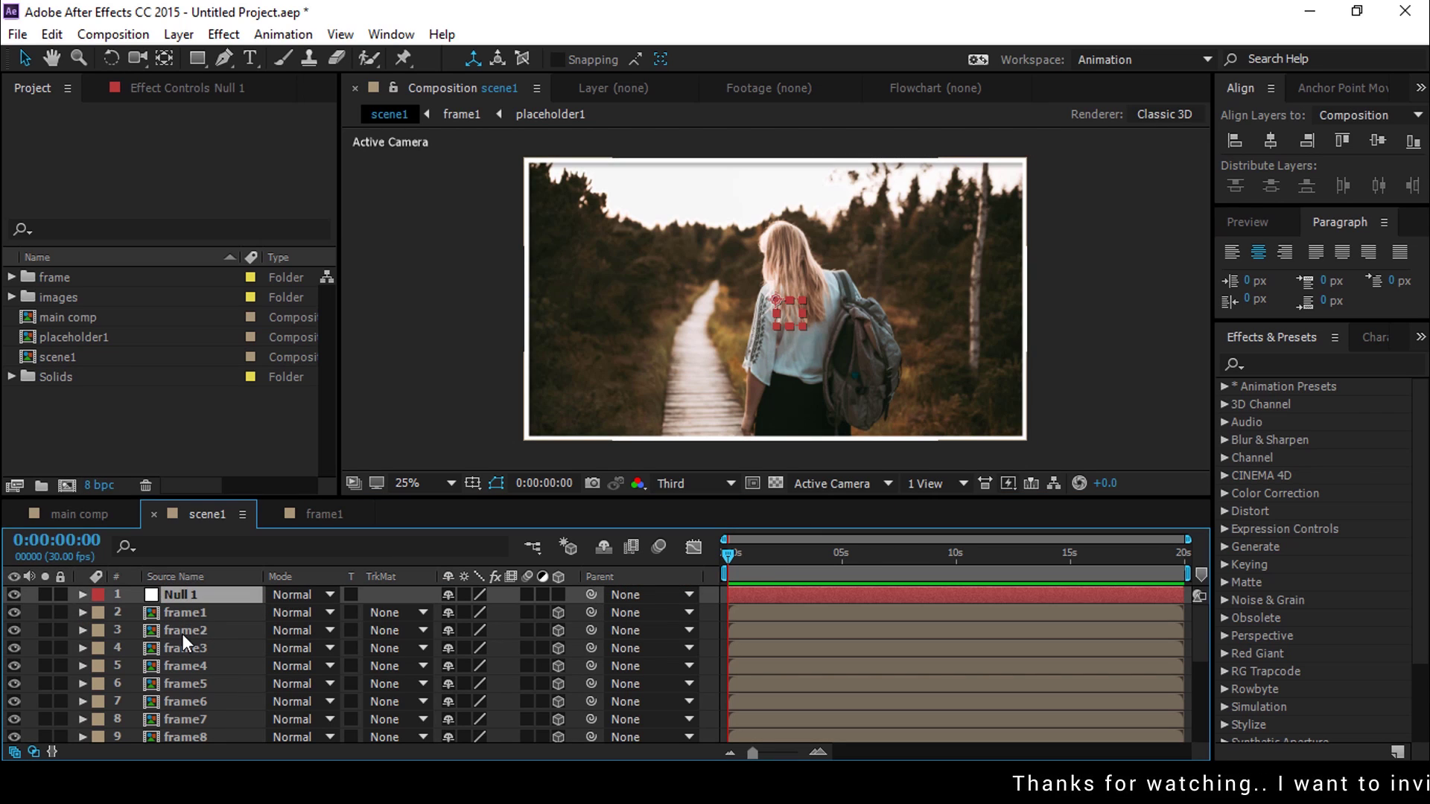
key(Return)
text(scale)
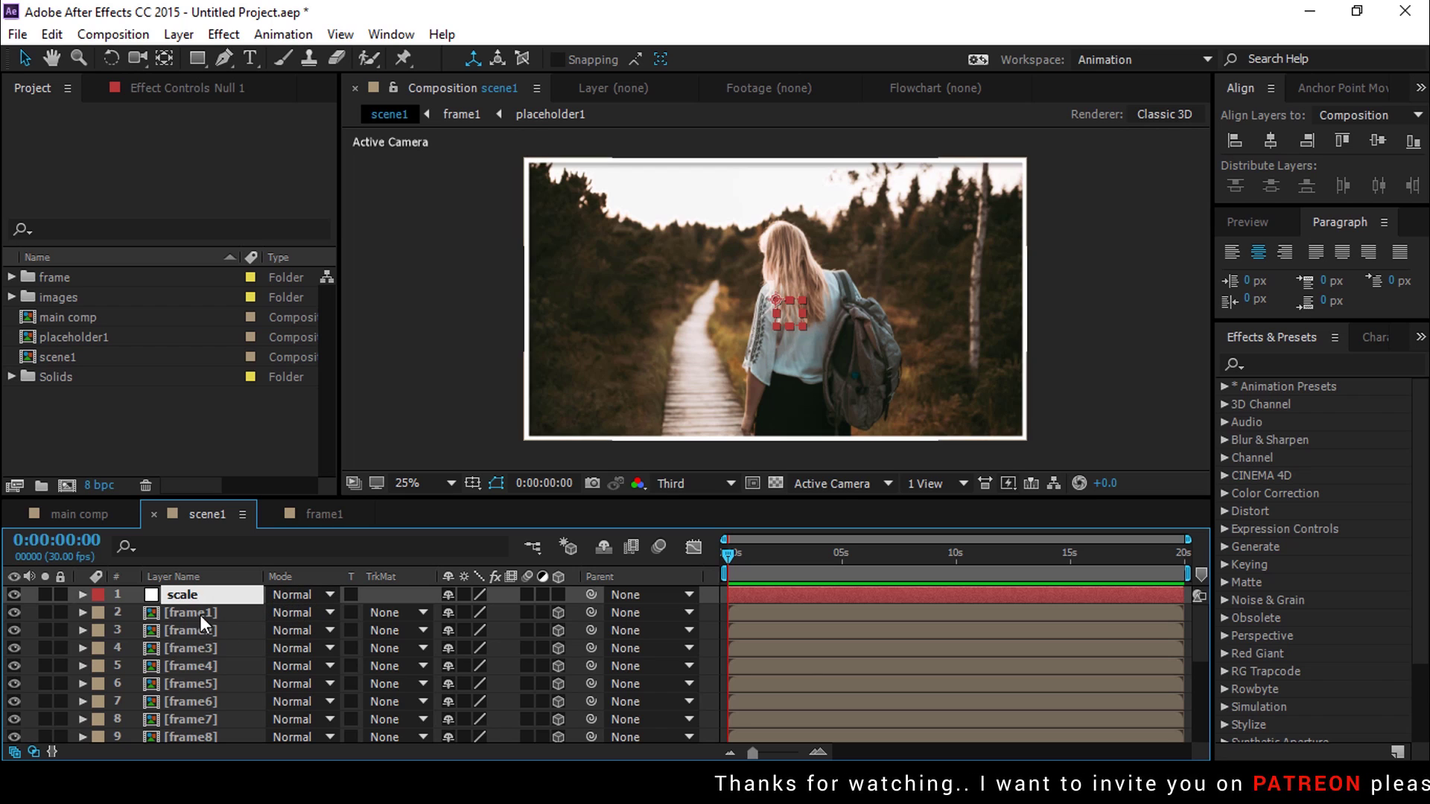
key(Return)
click(558, 595)
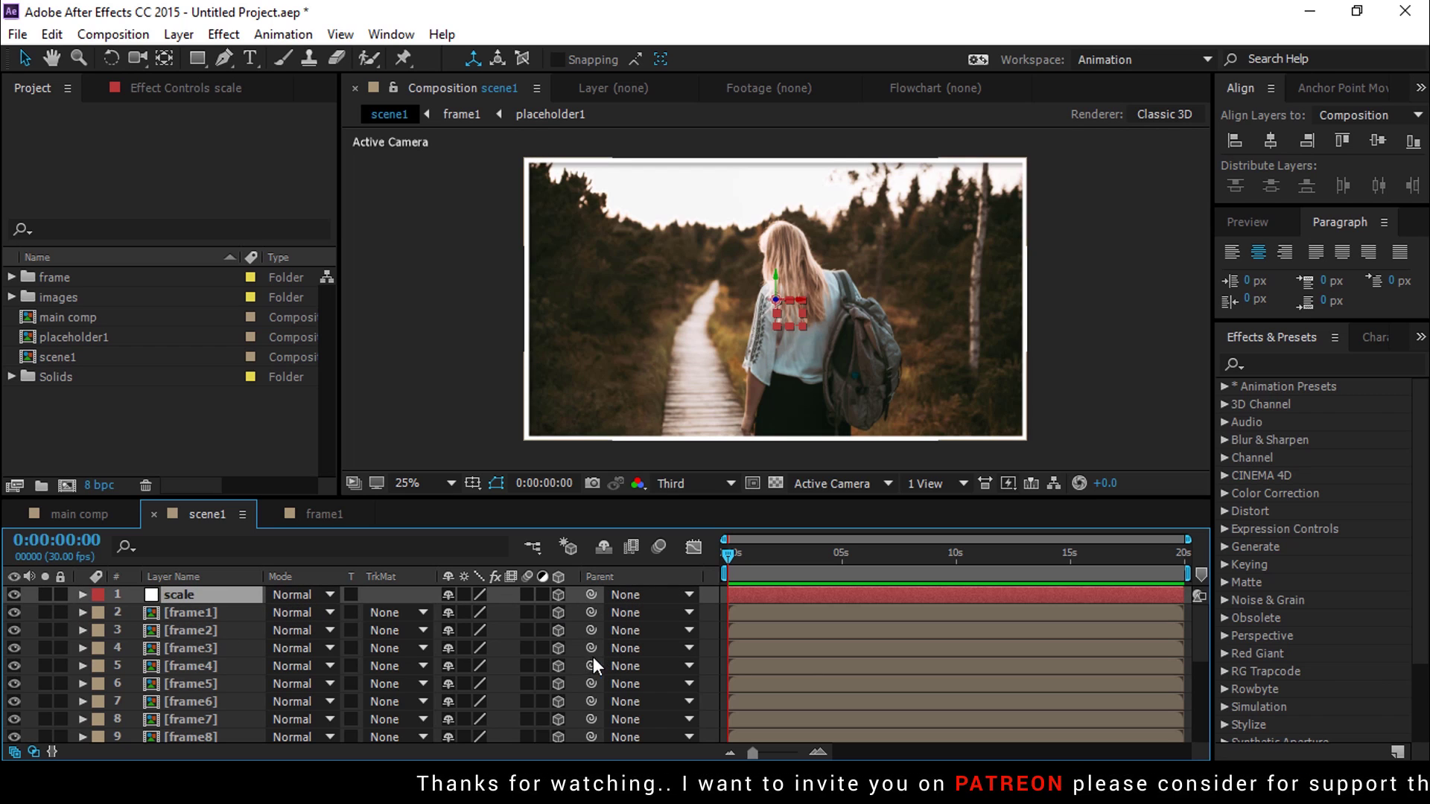
Step: Parent all the frame layers to the scale null, leaving the null itself unparented
click(194, 614)
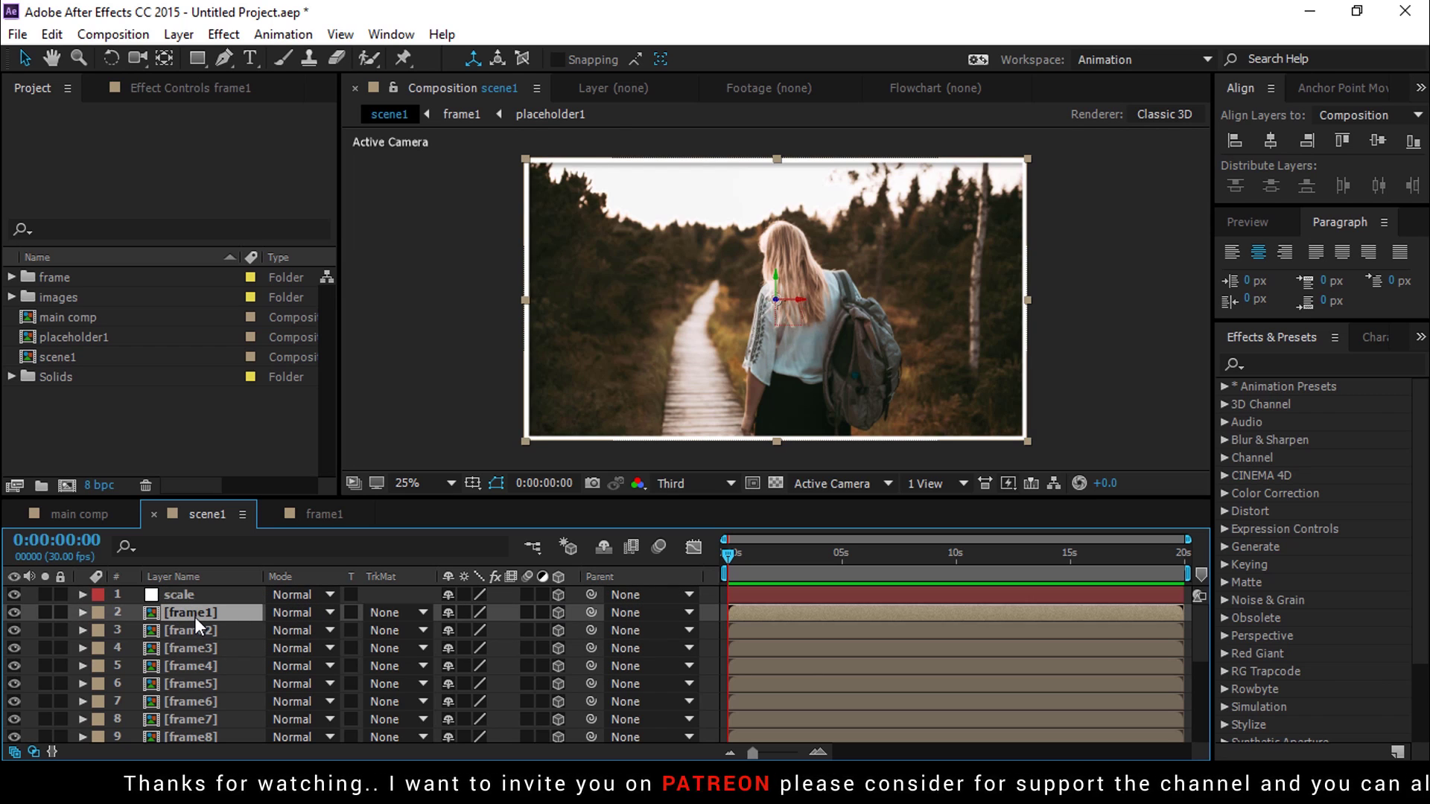
key(ctrl+a)
ctrl+click(201, 595)
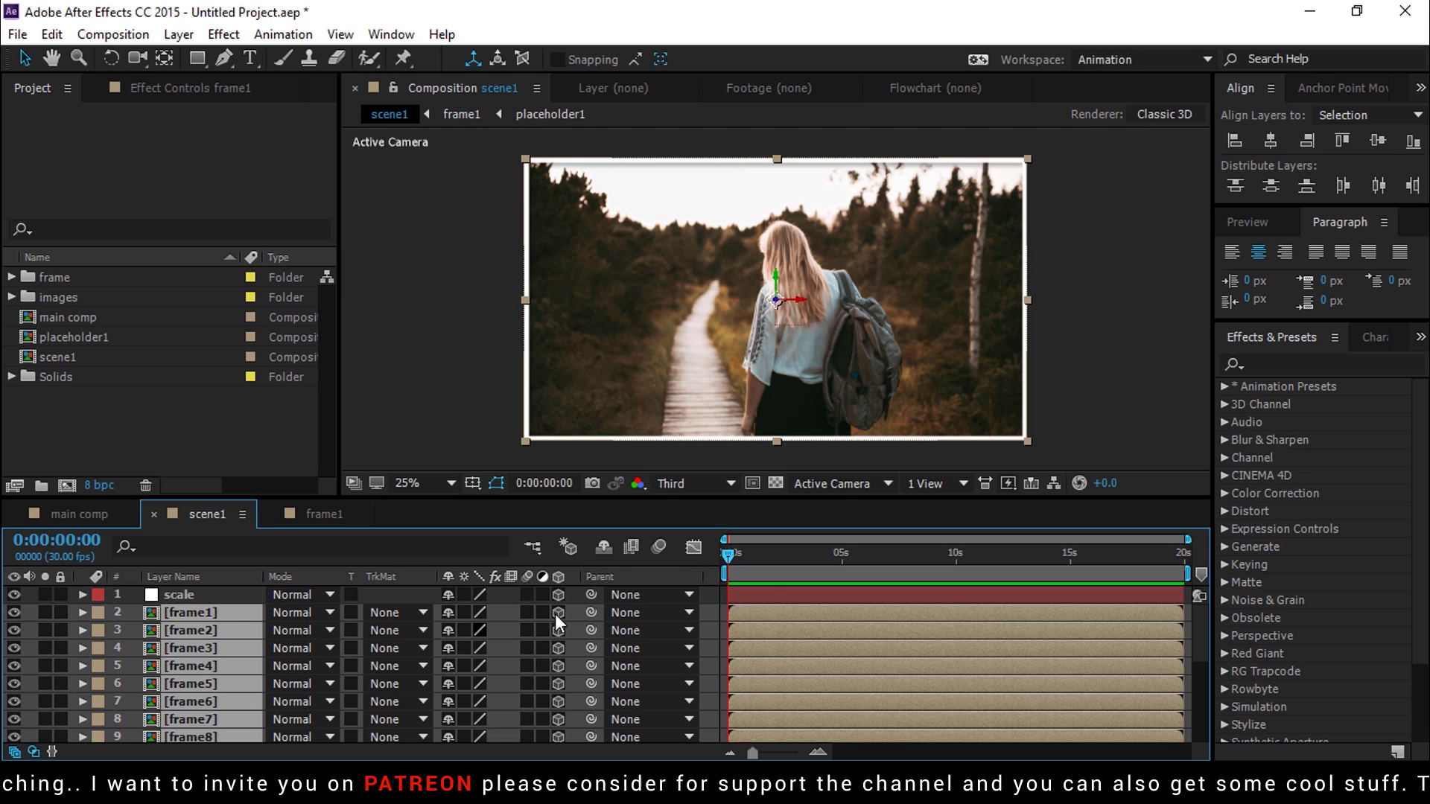
drag(581, 613, 181, 596)
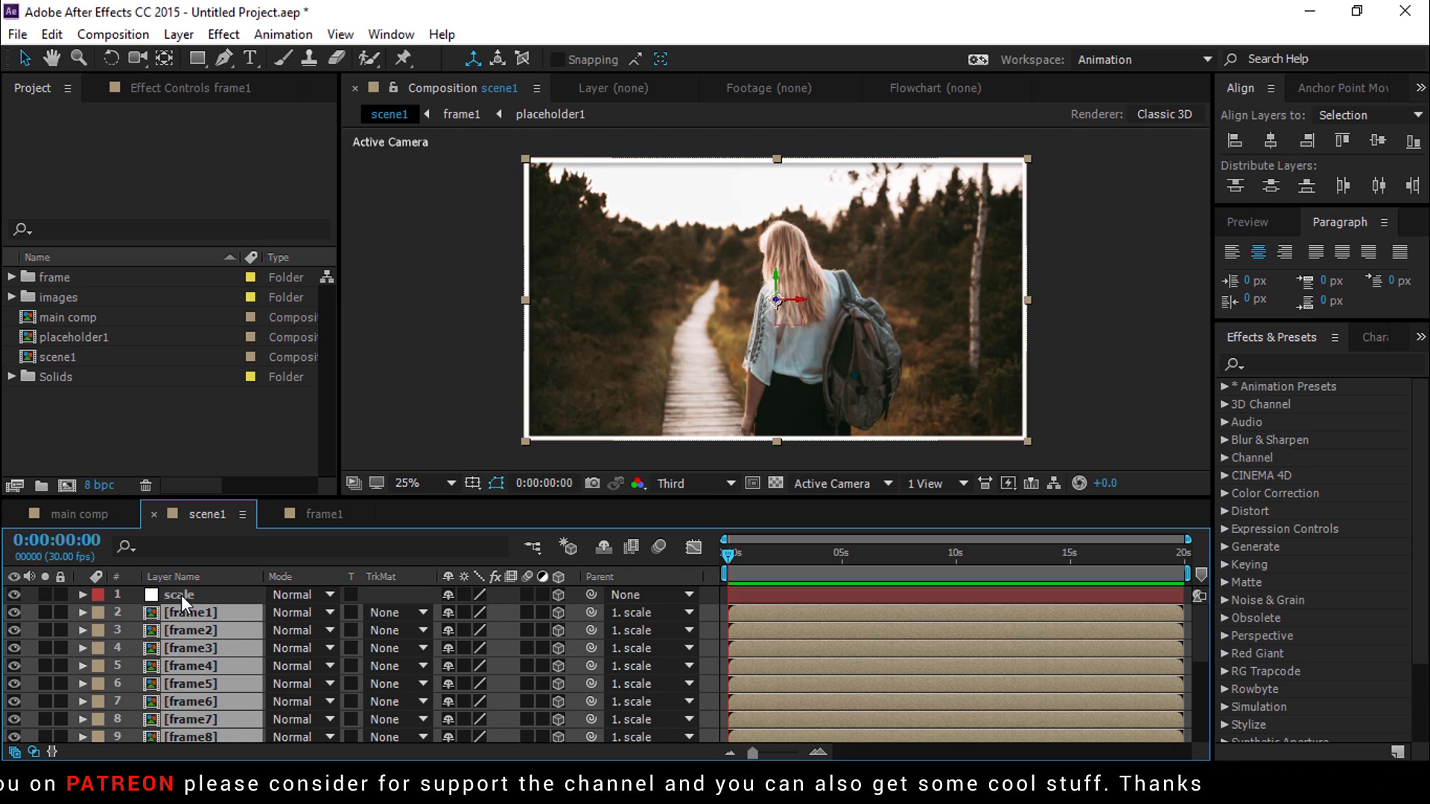
Step: Reduce the scale null's Scale to 21% on all axes
click(186, 596)
key(s)
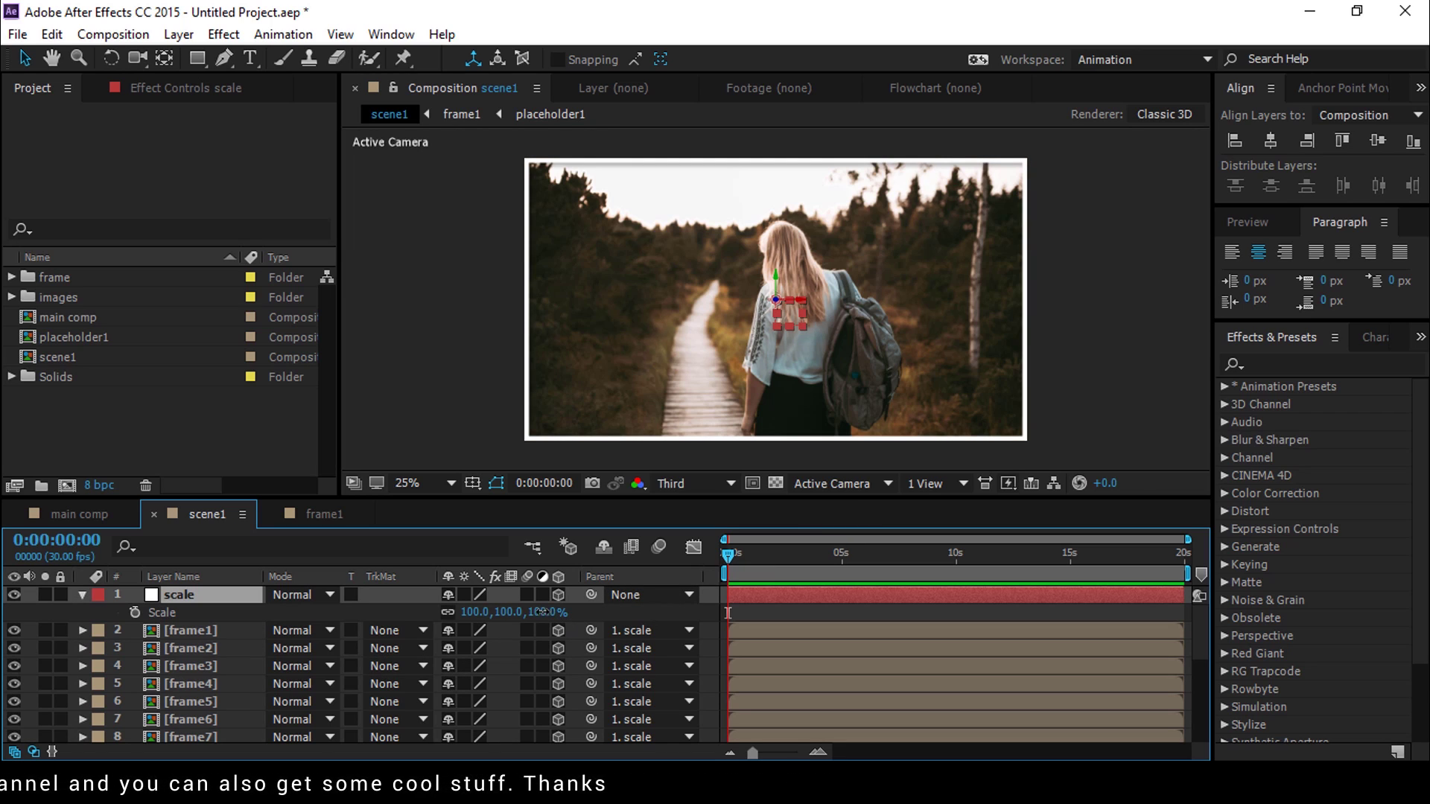
drag(521, 612, 471, 618)
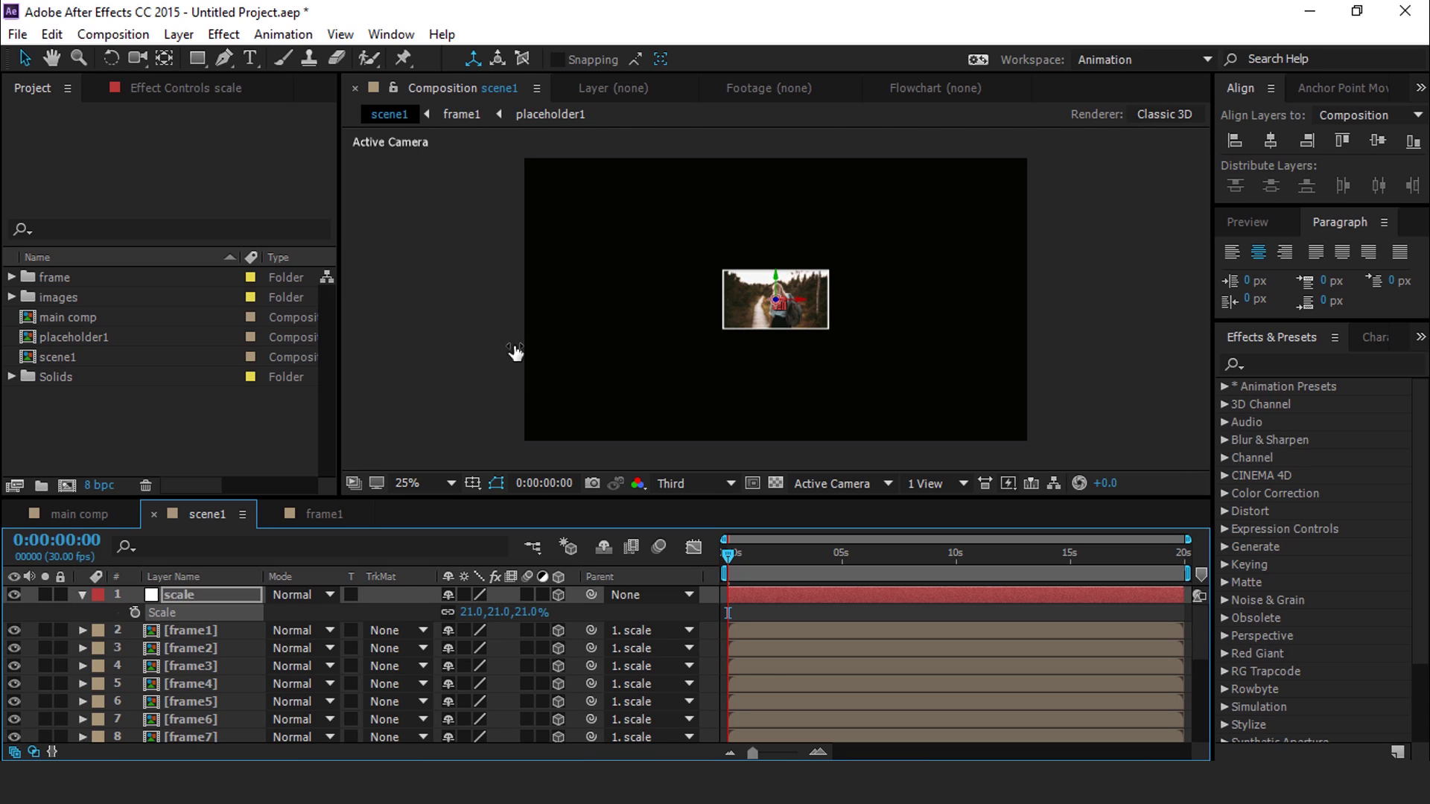
Step: Arrange frame1 to frame5 in a column down the composition's left edge and reduce the scale null to 19.7%
click(708, 289)
drag(765, 312, 553, 190)
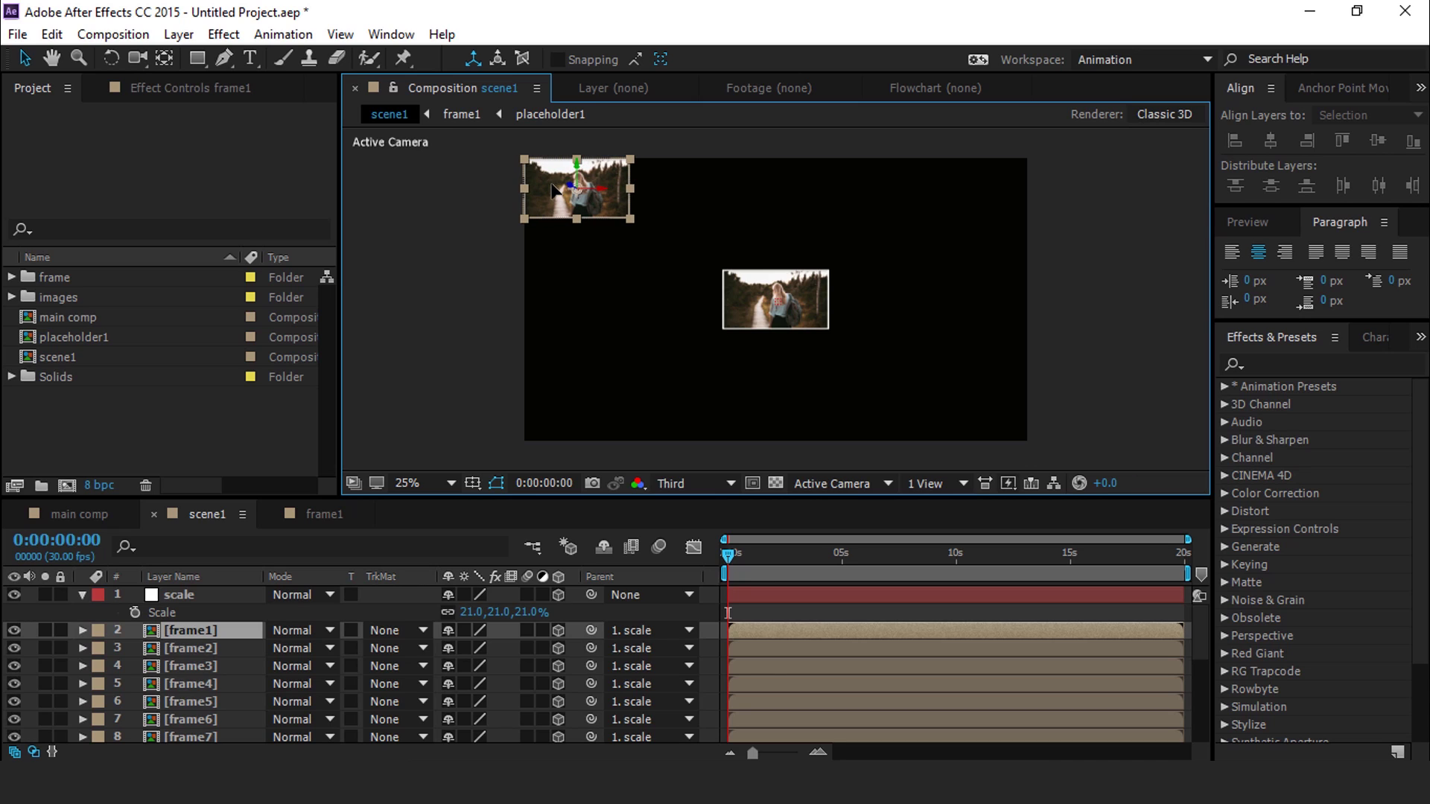
drag(735, 310, 547, 255)
drag(748, 319, 528, 335)
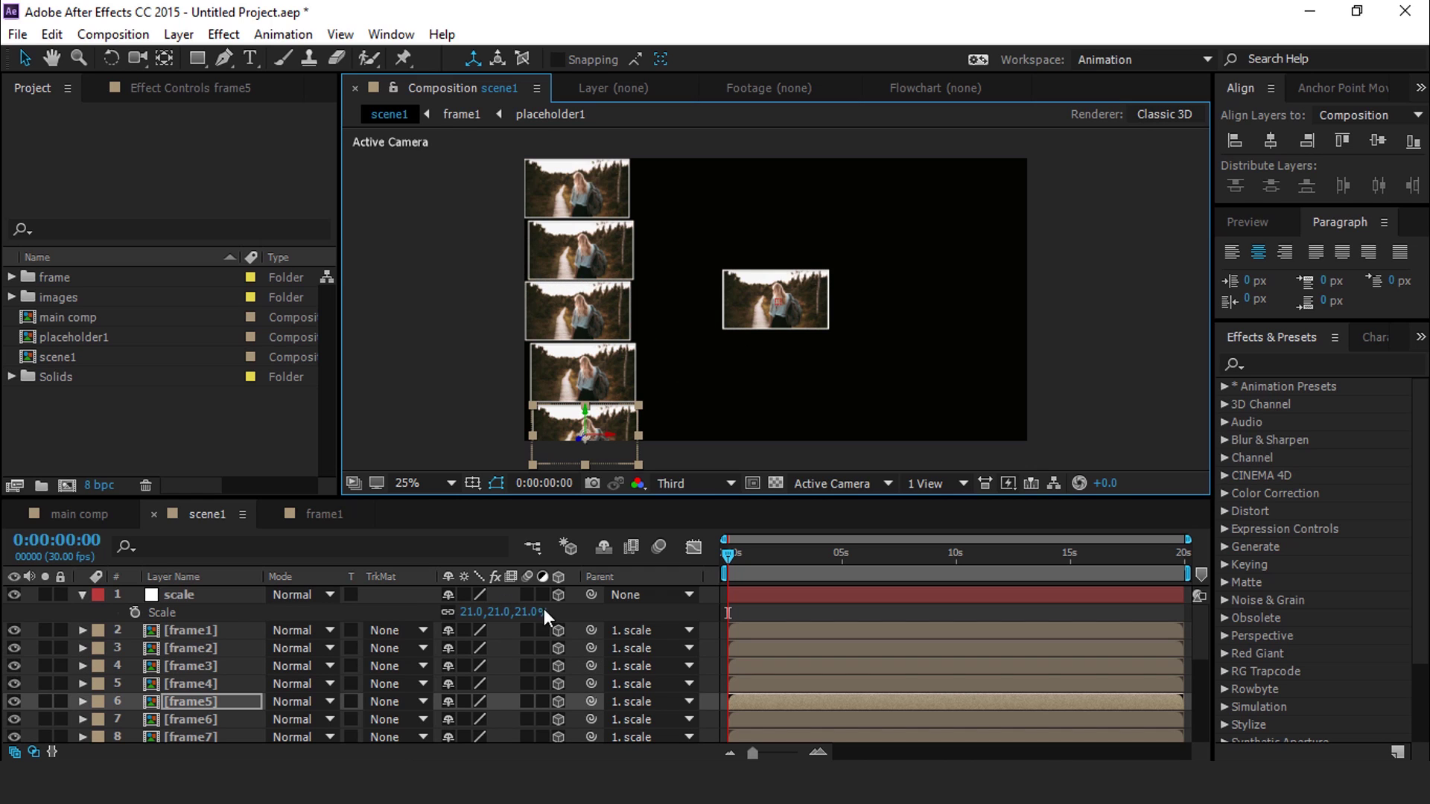
drag(527, 612, 520, 612)
Step: Nudge frame1 sideways until it sits flush with the composition's left edge
scroll(565, 182, up, 5)
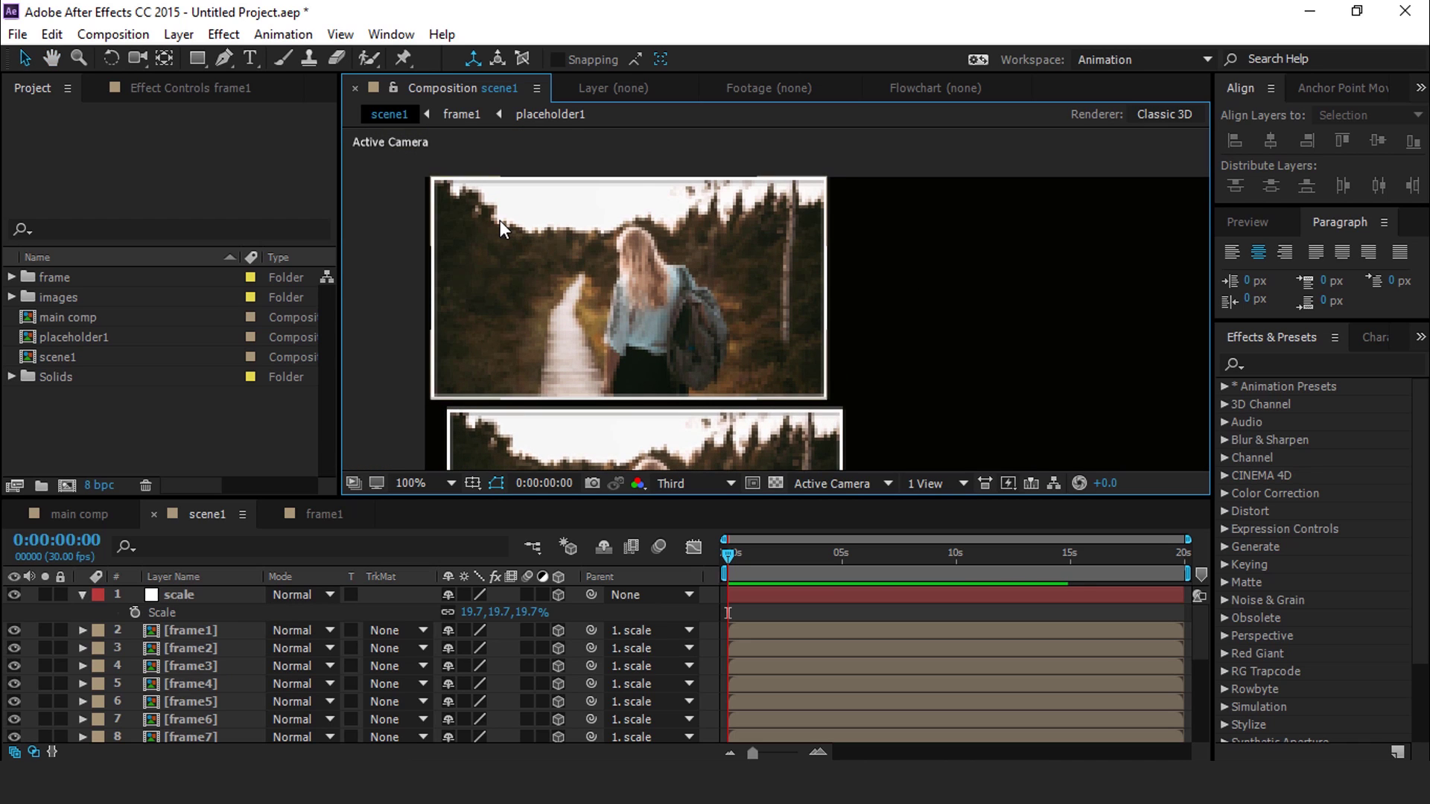
click(499, 220)
key(shift+Left)
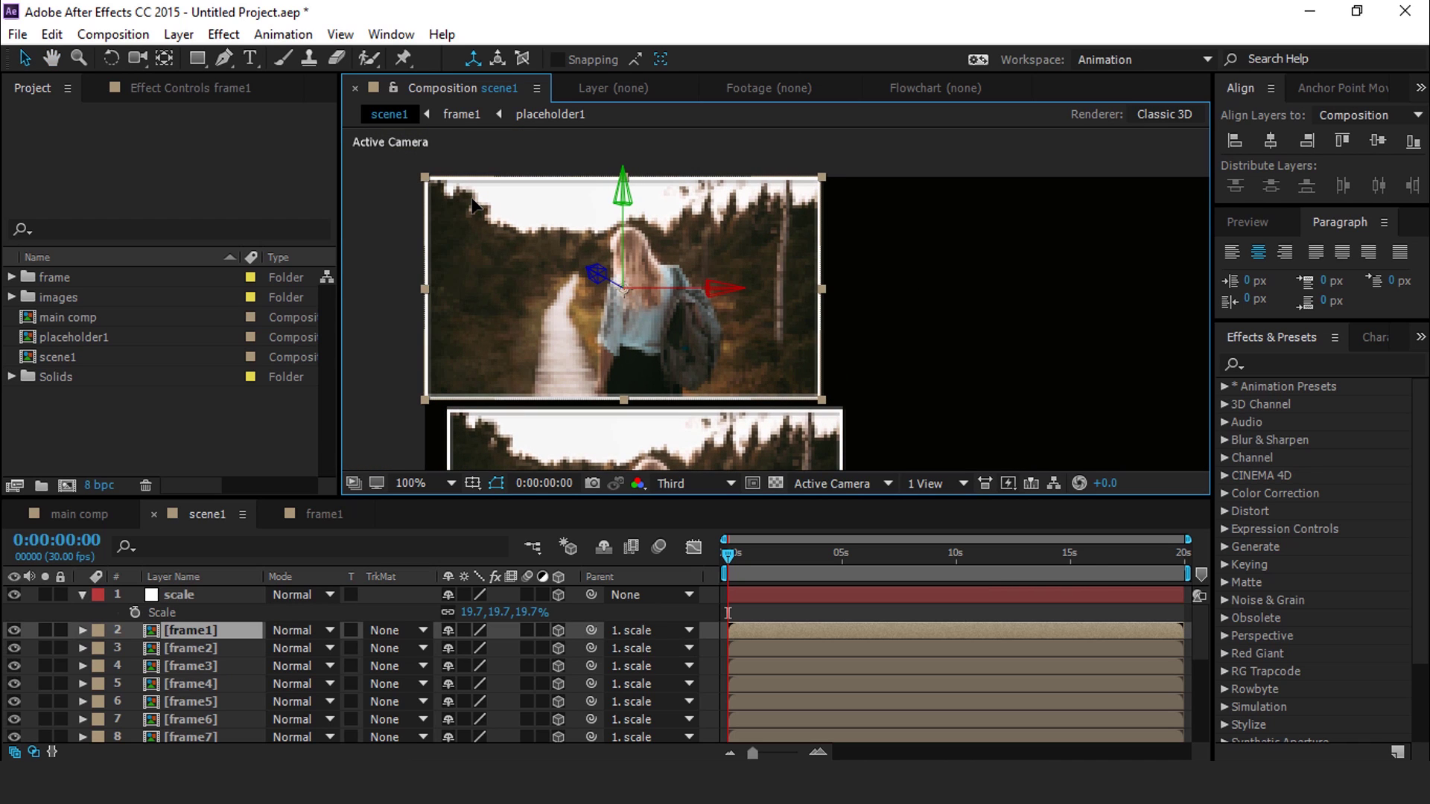
key(Right)
key(Right)
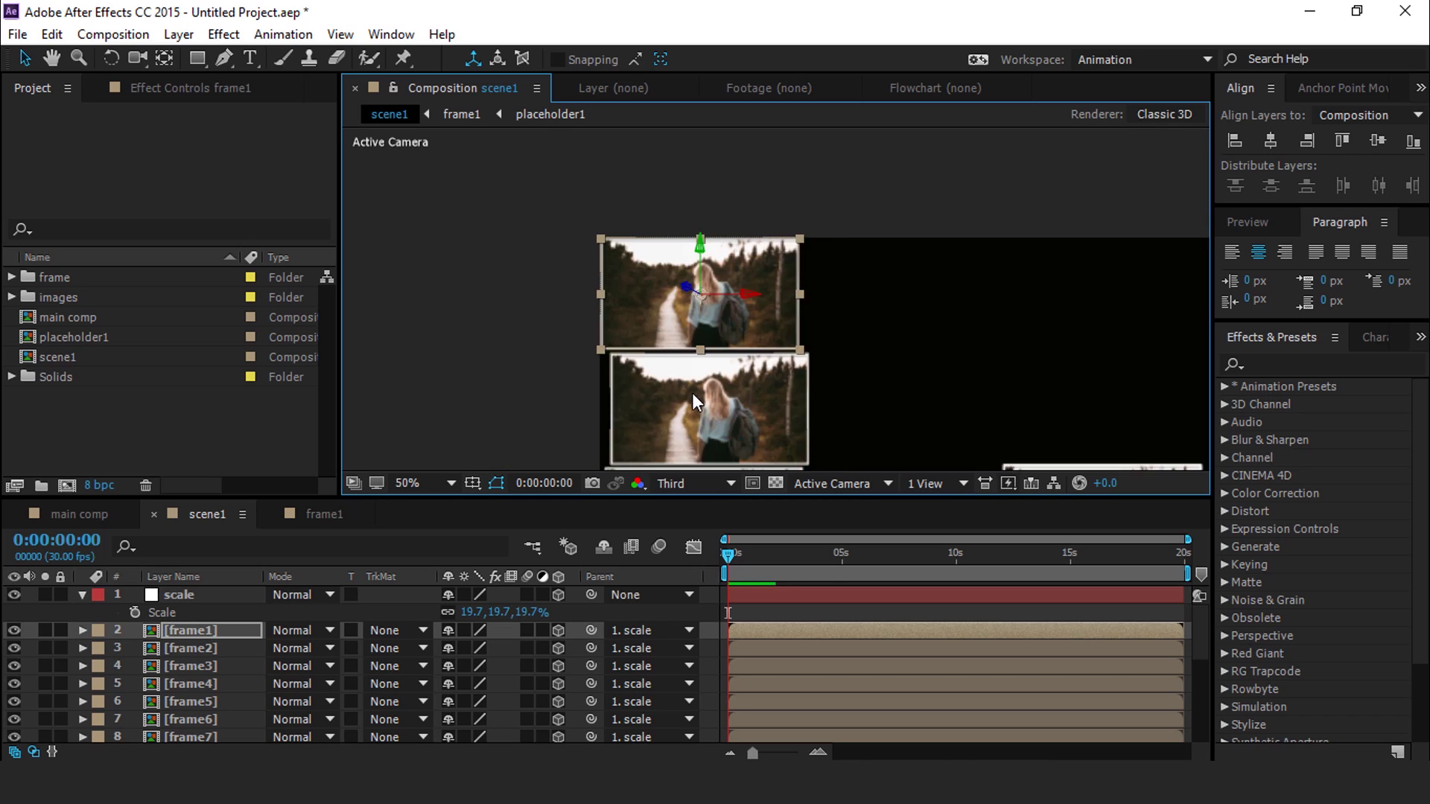
Step: Line up frame2 and frame3 flush beneath frame1 in the column along the composition's left edge
scroll(741, 372, down, 3)
click(729, 369)
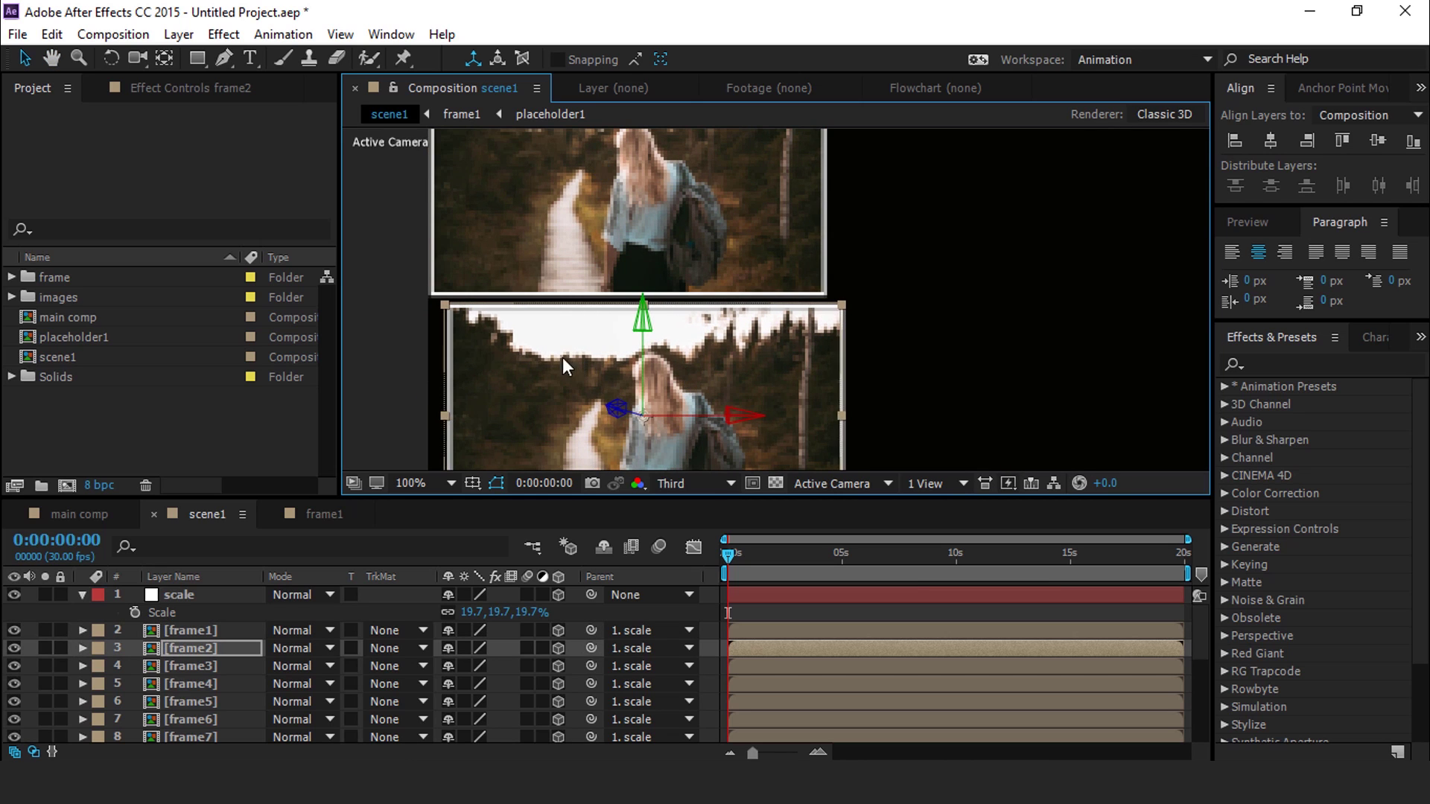
scroll(623, 309, down, 3)
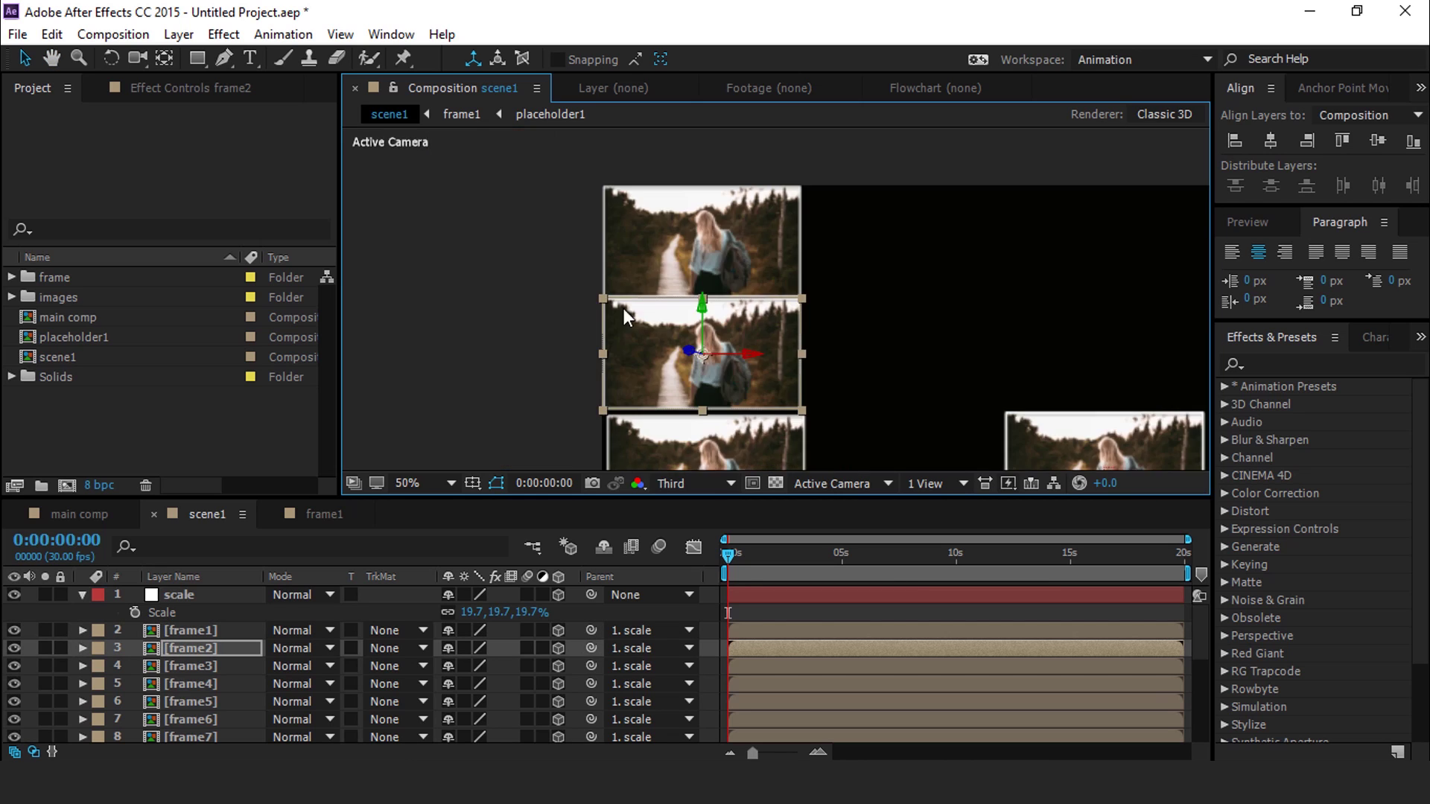
scroll(655, 311, up, 3)
click(641, 311)
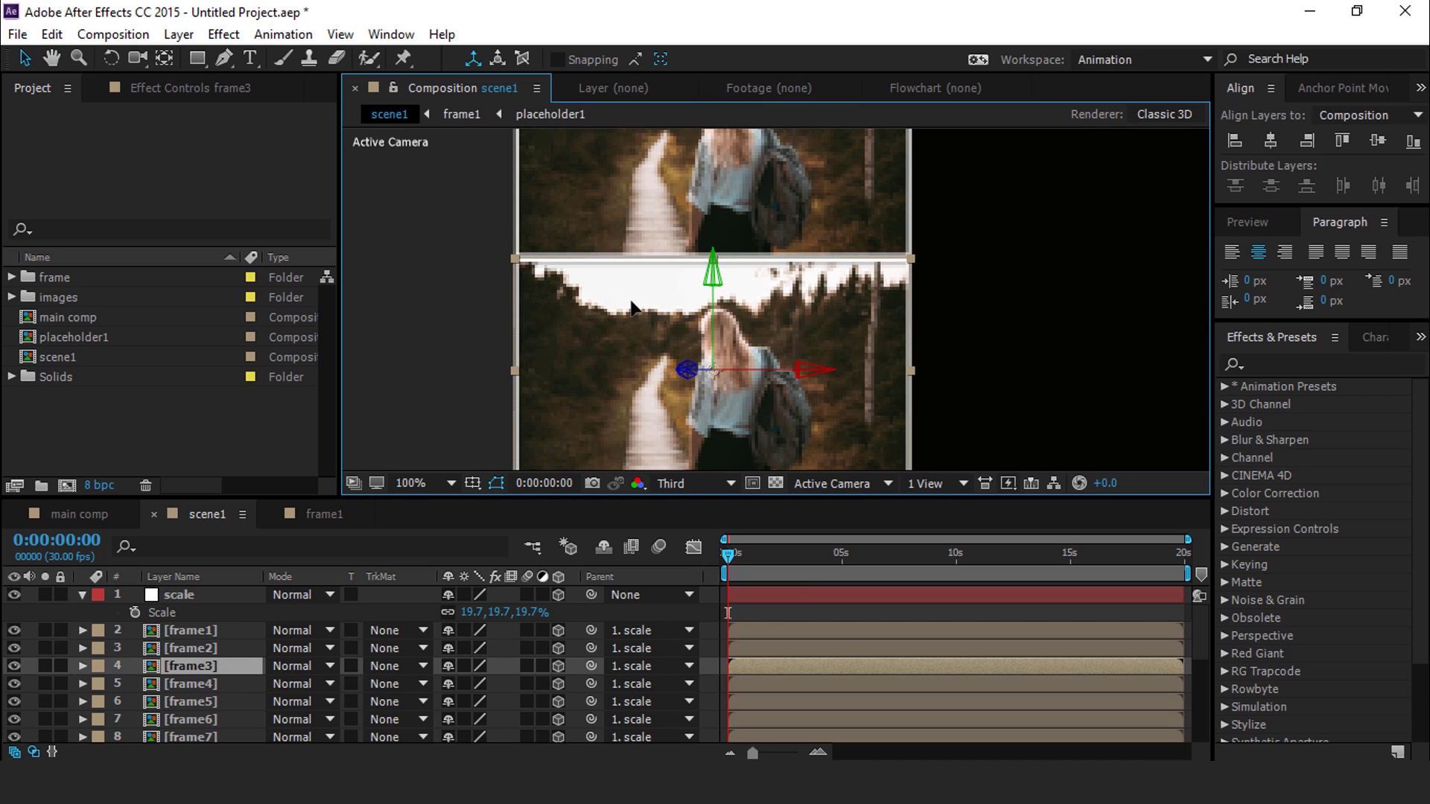
scroll(633, 307, down, 4)
click(839, 287)
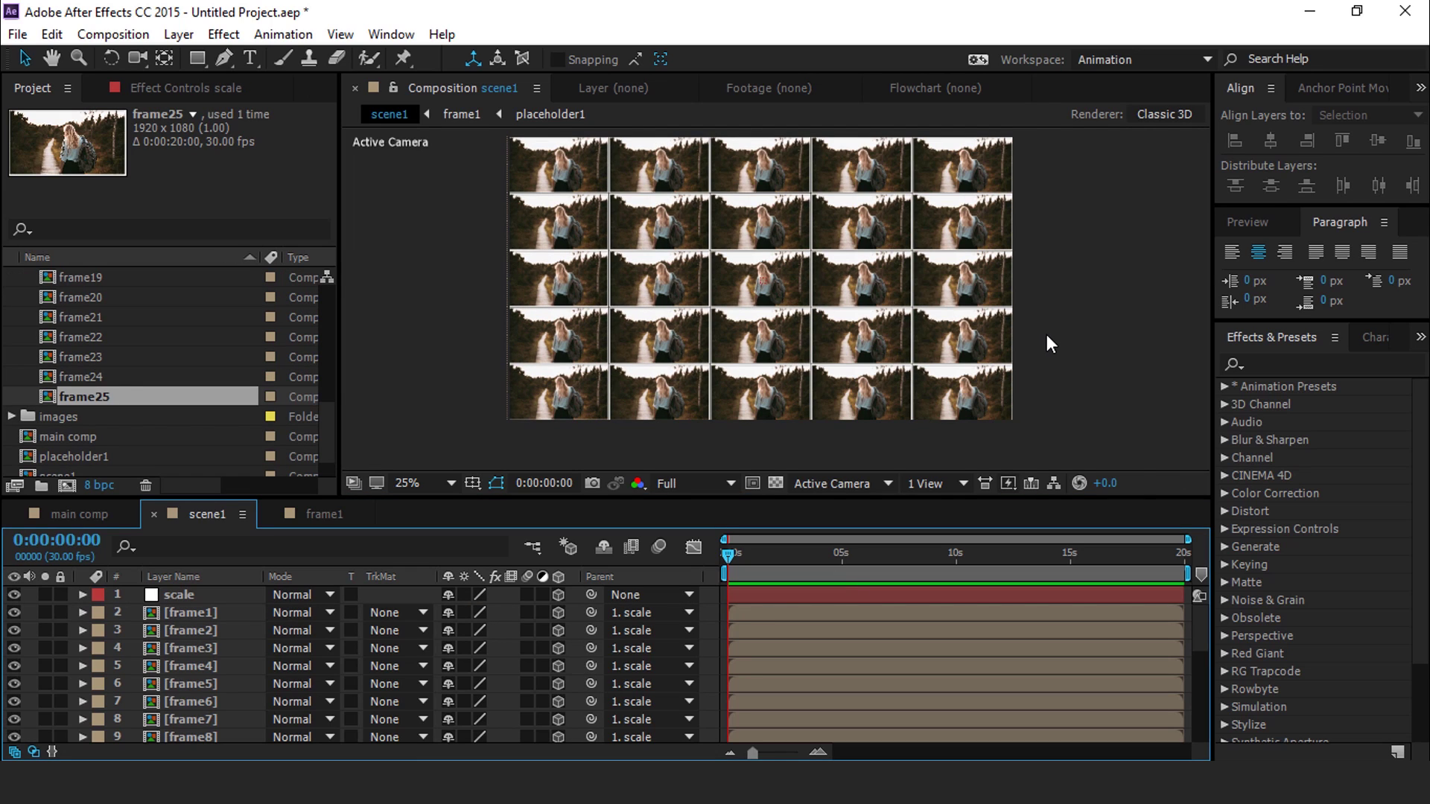
click(92, 314)
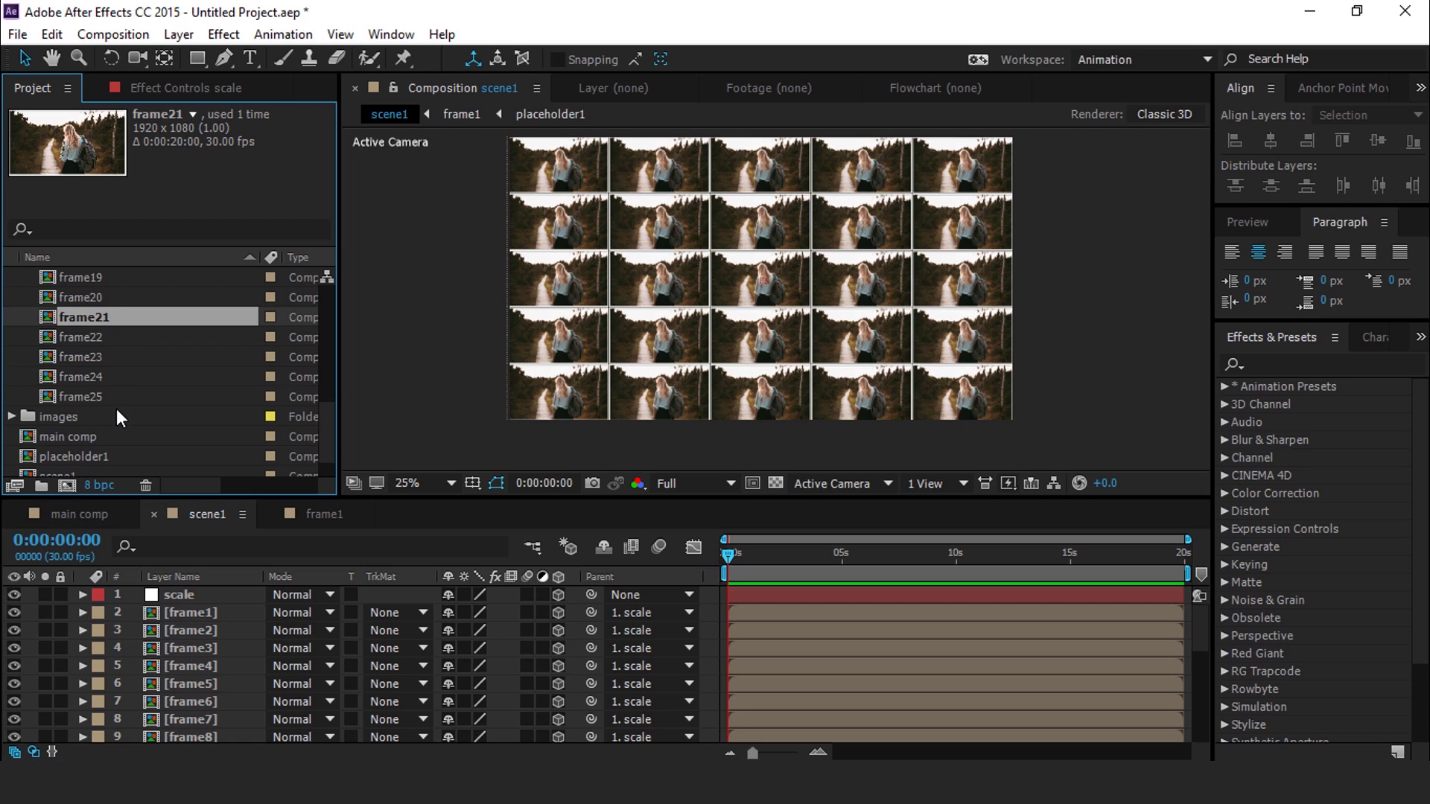
click(104, 399)
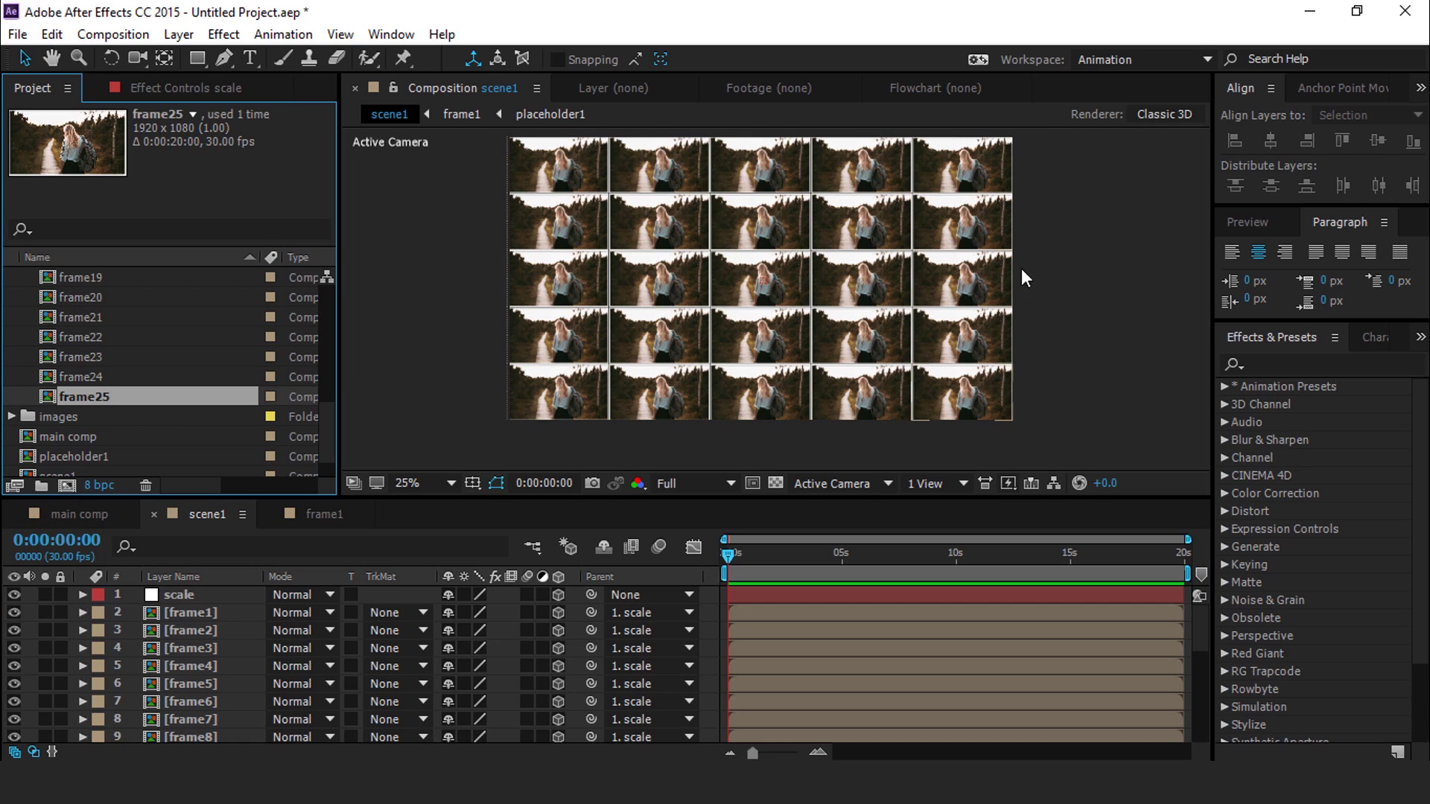
Step: Add a white 1920 x 1080 solid named BG beneath all the frame layers and make it a 3D layer
scroll(459, 639, down, 5)
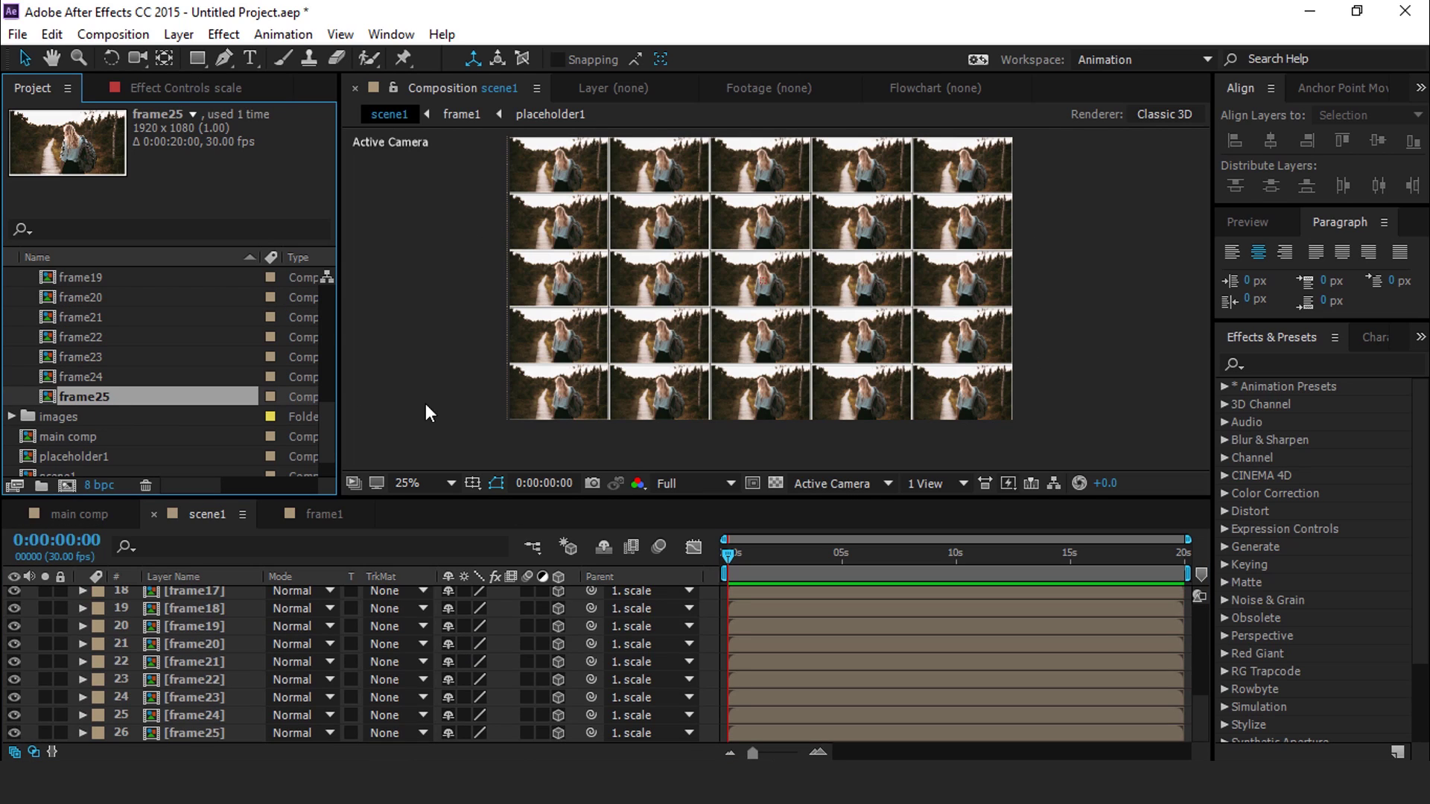
right_click(402, 302)
mouse_move(521, 314)
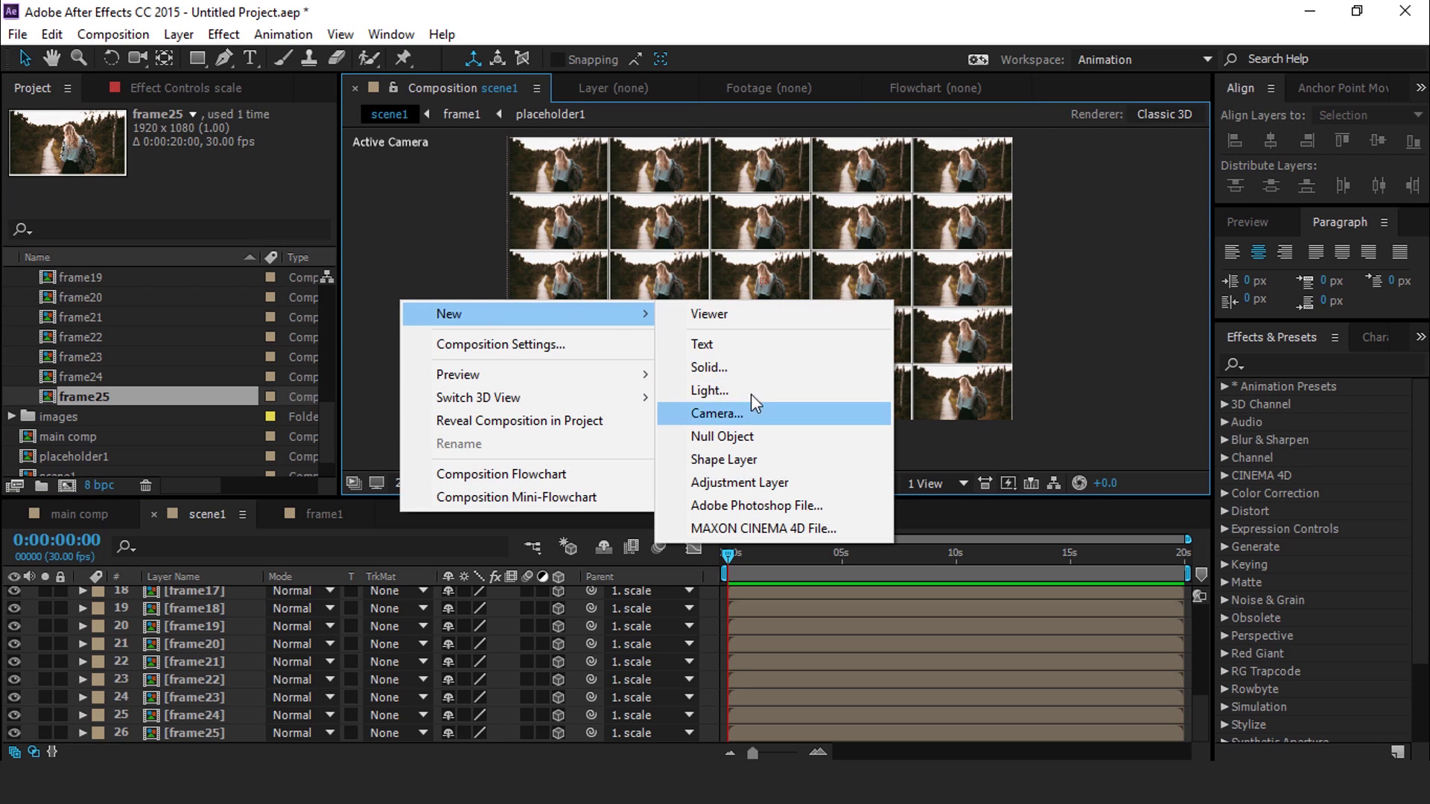
click(730, 365)
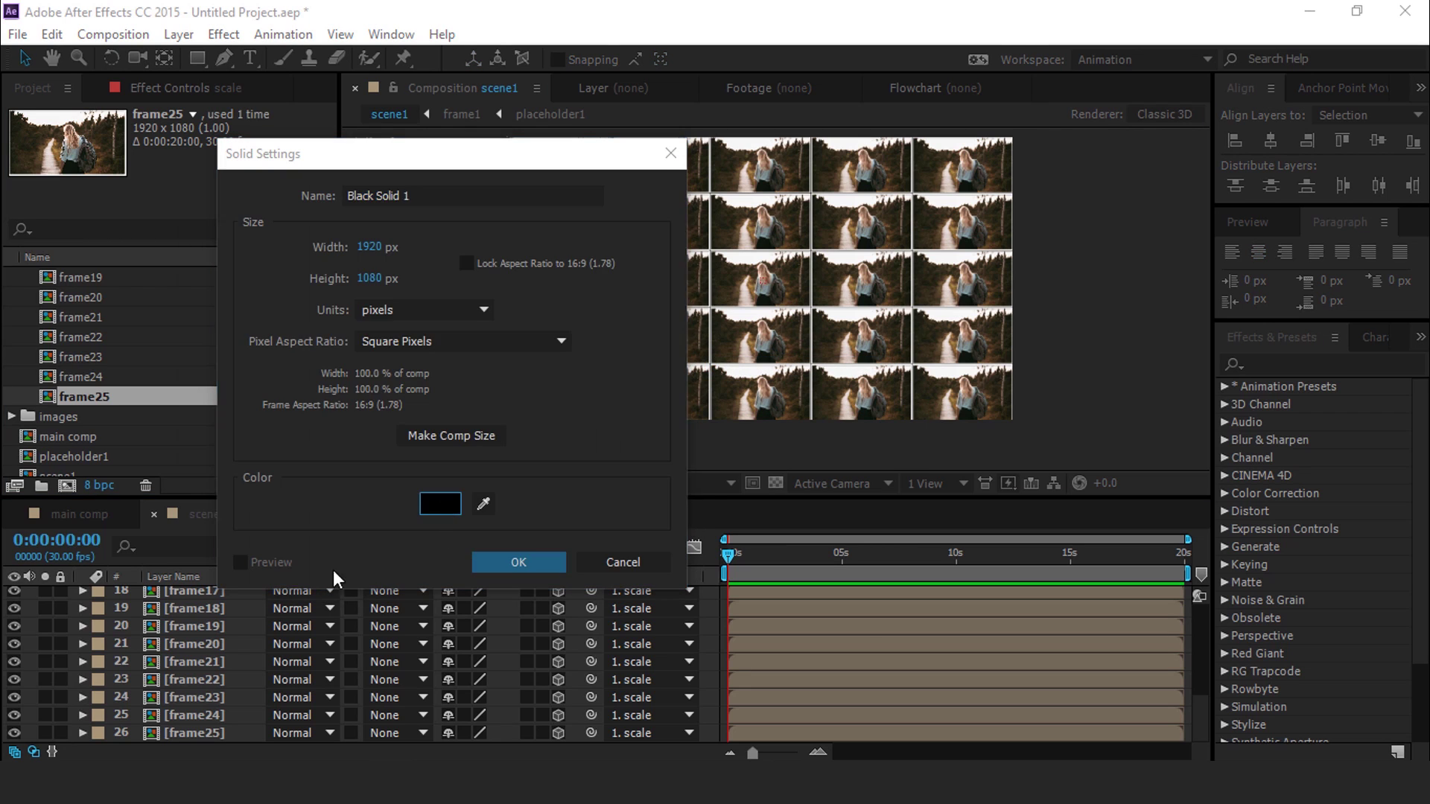
click(435, 501)
key(Return)
text(BG)
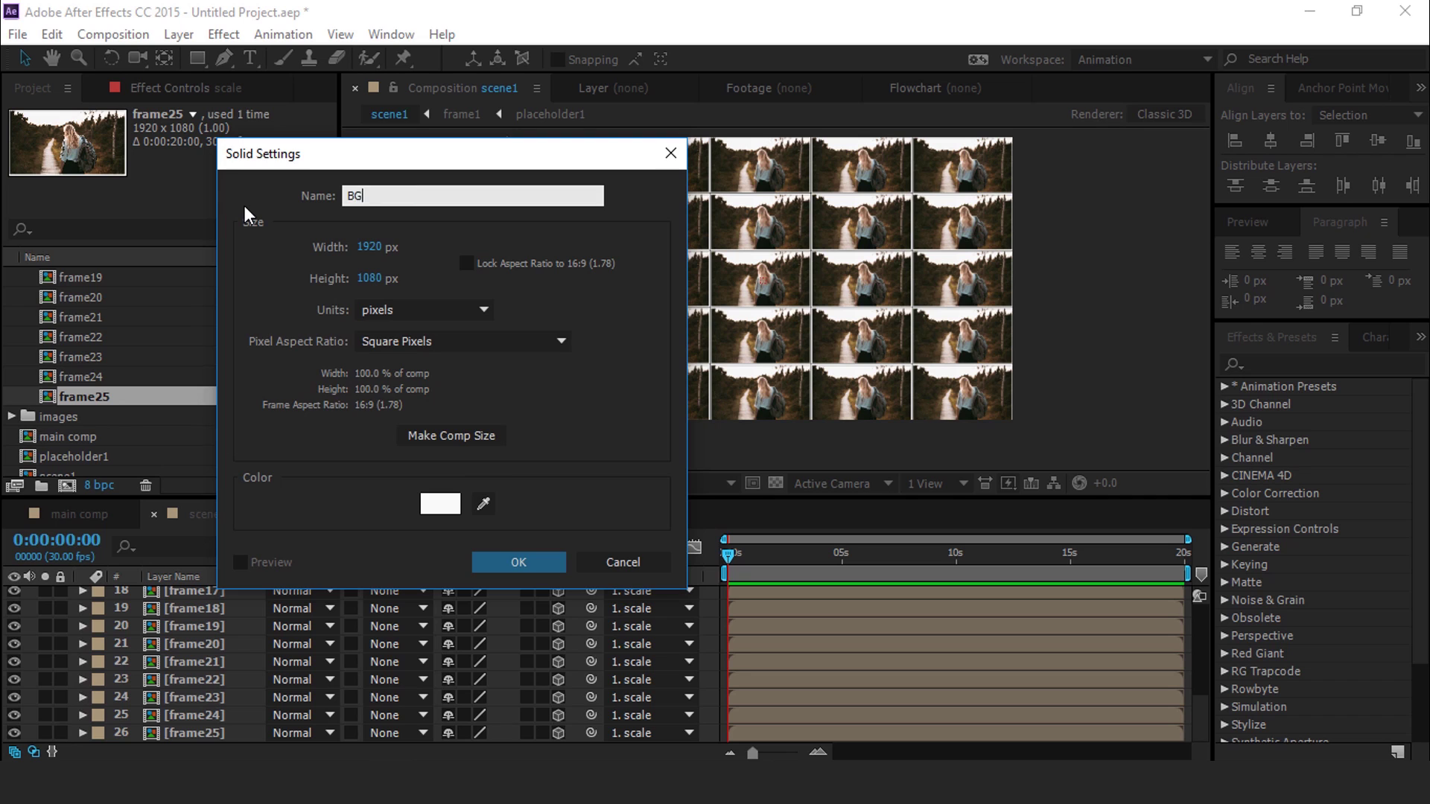
key(Return)
click(560, 732)
Step: Add a two-node camera with the 35mm preset and depth of field enabled to scene1
click(394, 318)
right_click(393, 319)
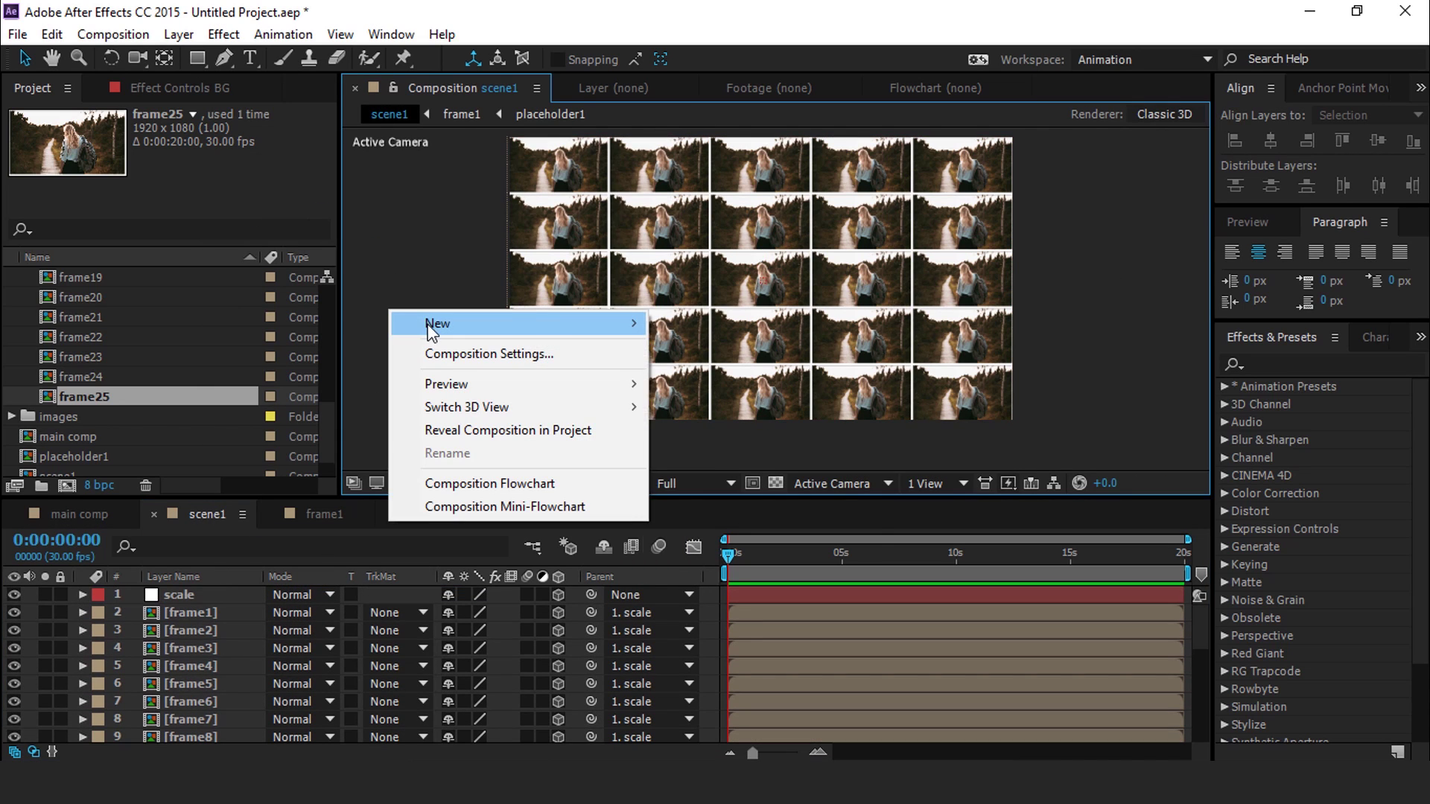
mouse_move(432, 328)
click(790, 425)
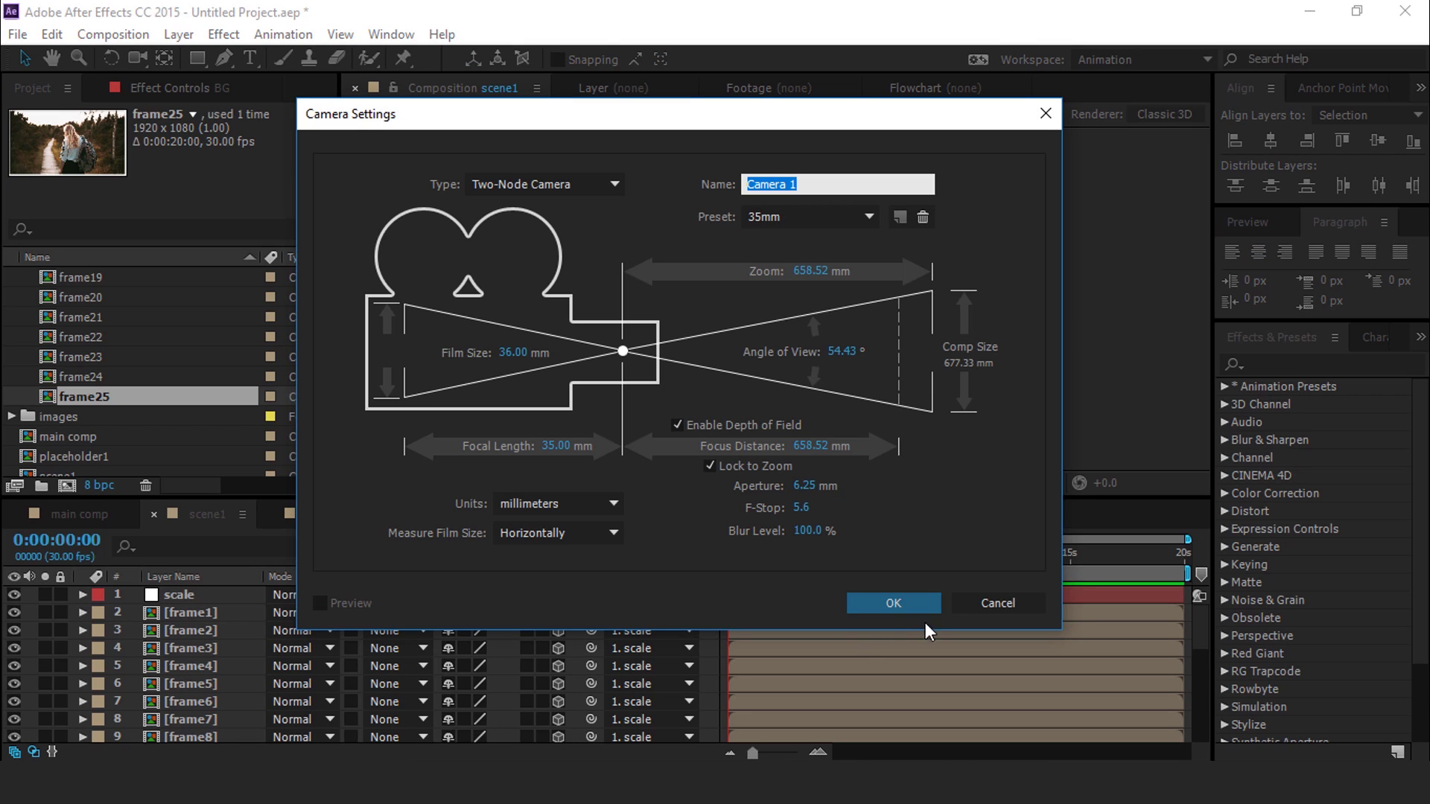
click(893, 600)
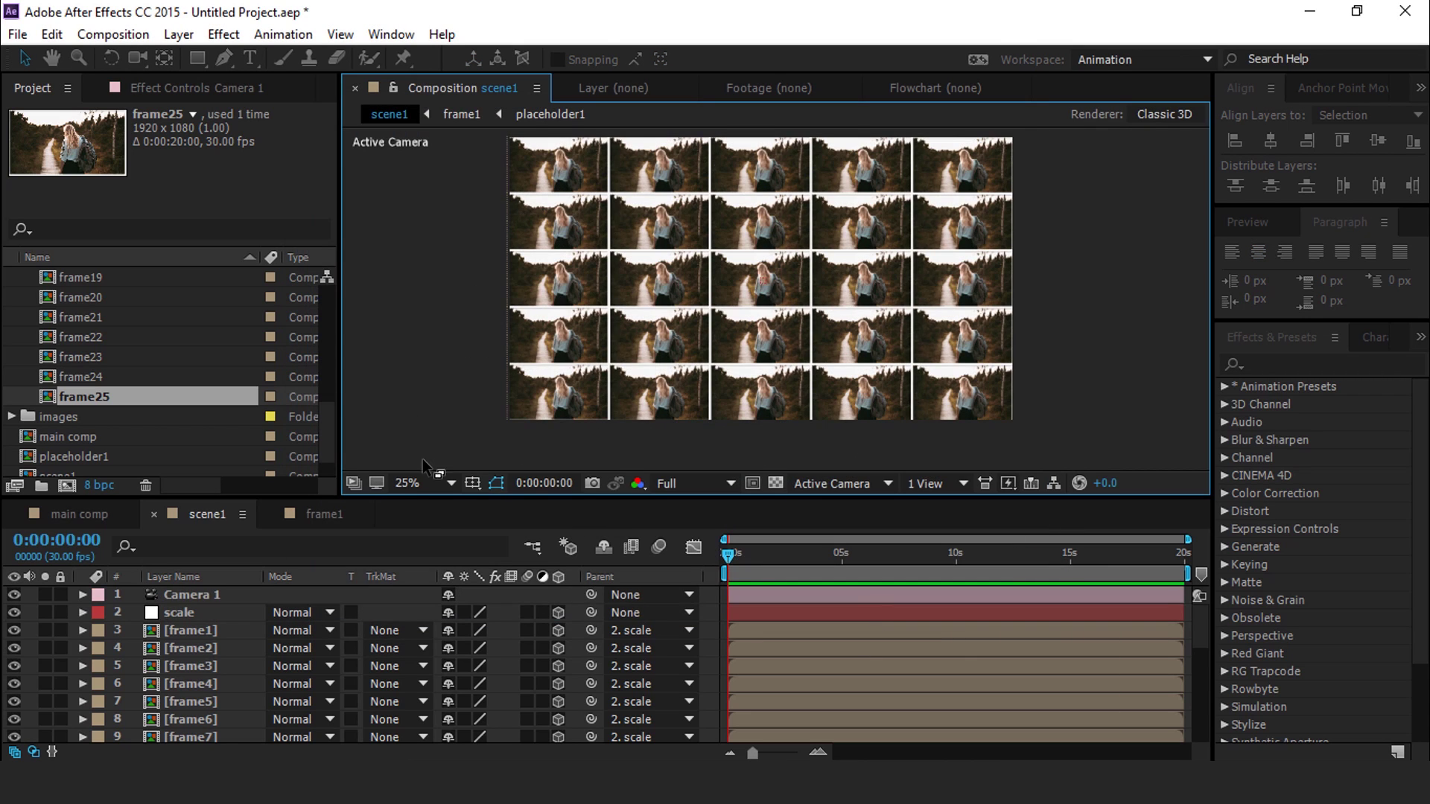
Step: Create a null object, parent the camera to it, and make the null a 3D layer
right_click(421, 298)
mouse_move(470, 310)
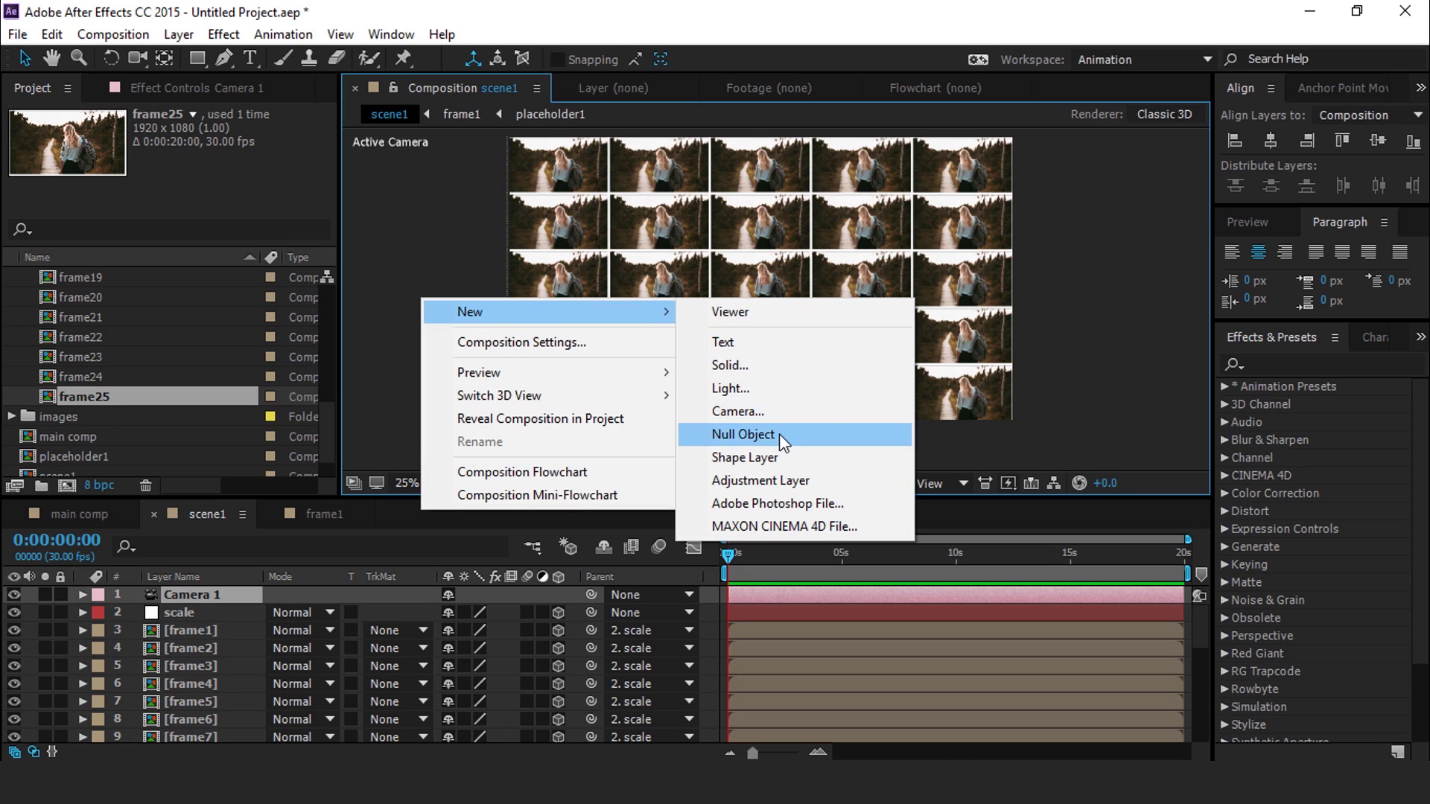
click(779, 433)
click(212, 614)
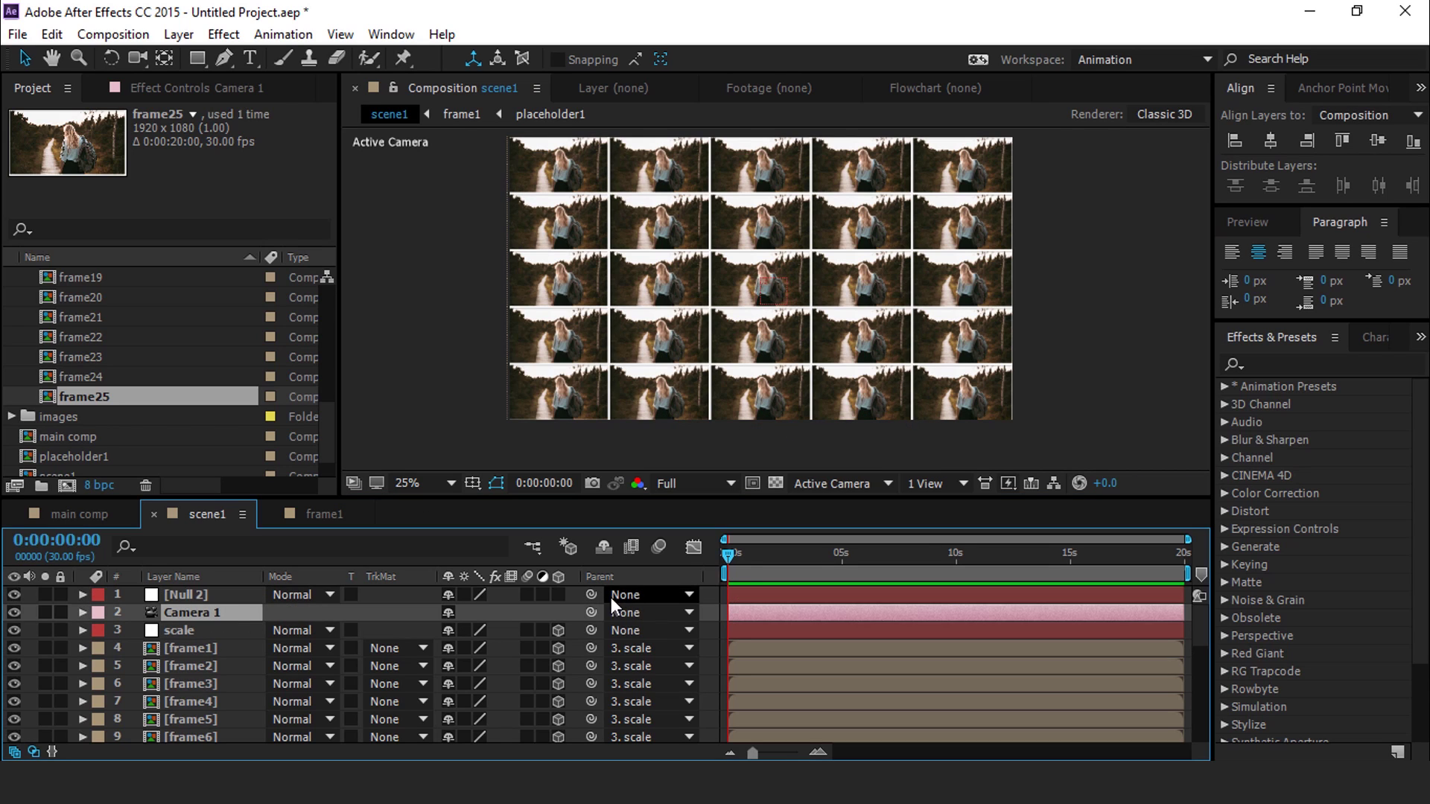
drag(591, 612, 217, 592)
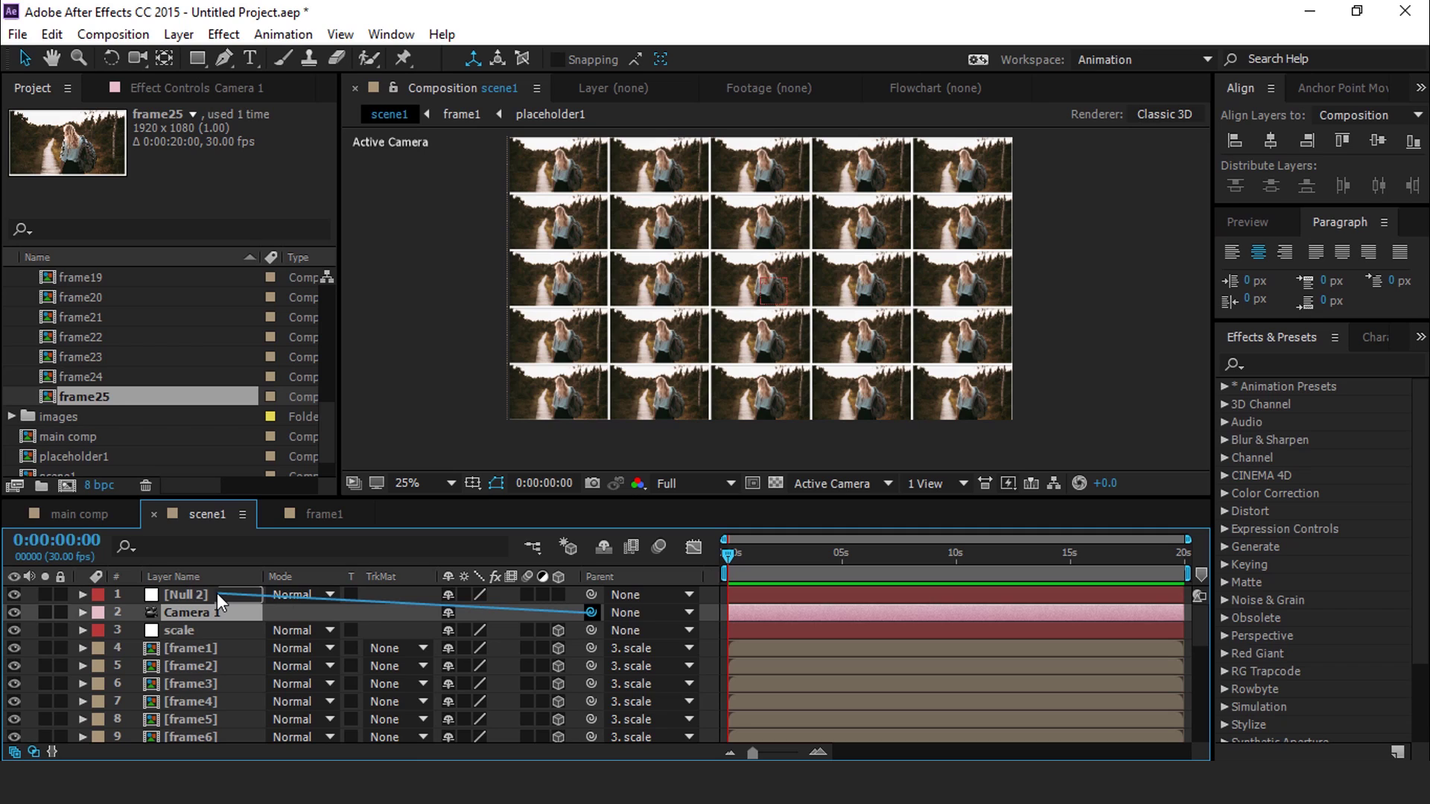
click(558, 594)
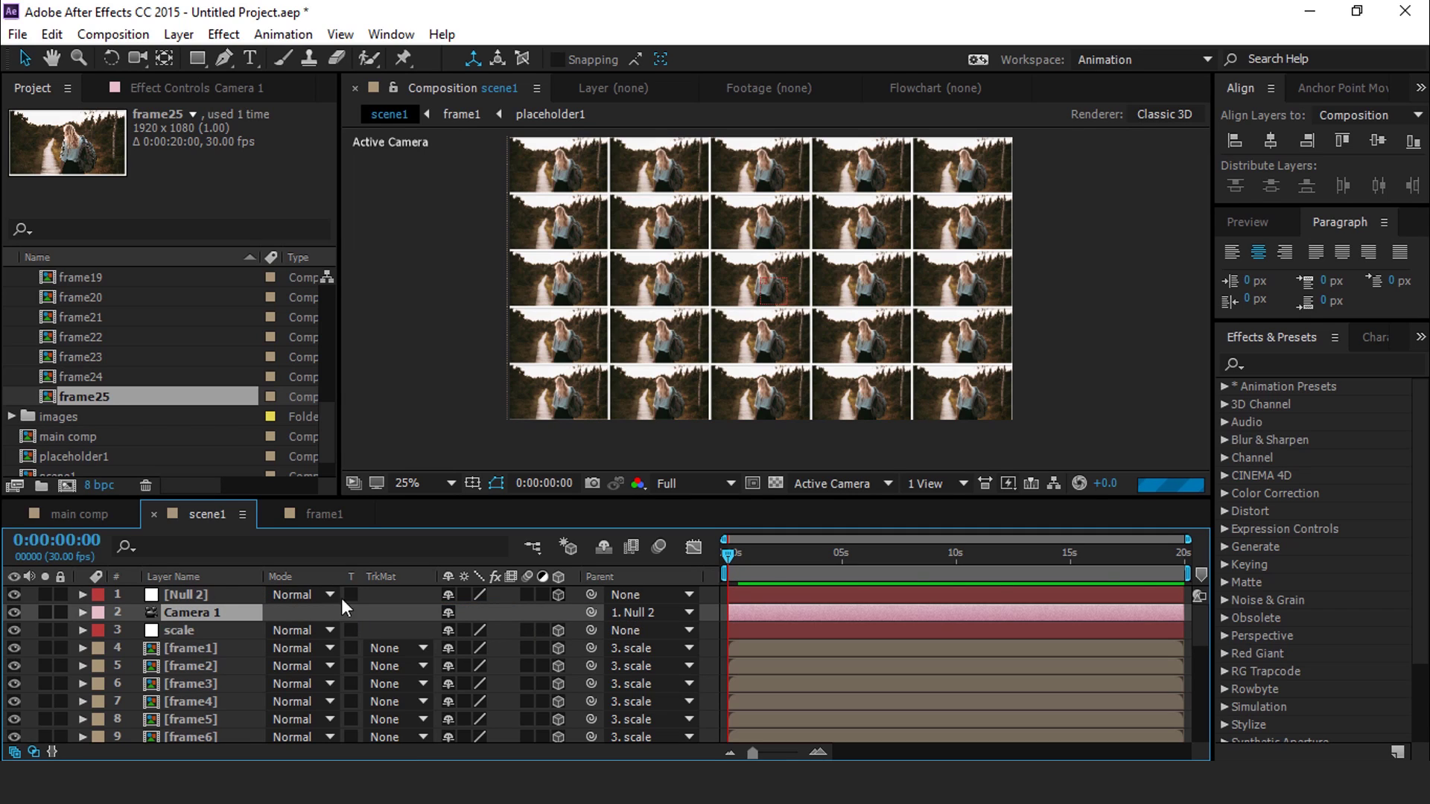
Step: Reveal the camera null's Position and Rotation properties and set Position and Z Rotation keyframes at 0 seconds
click(216, 595)
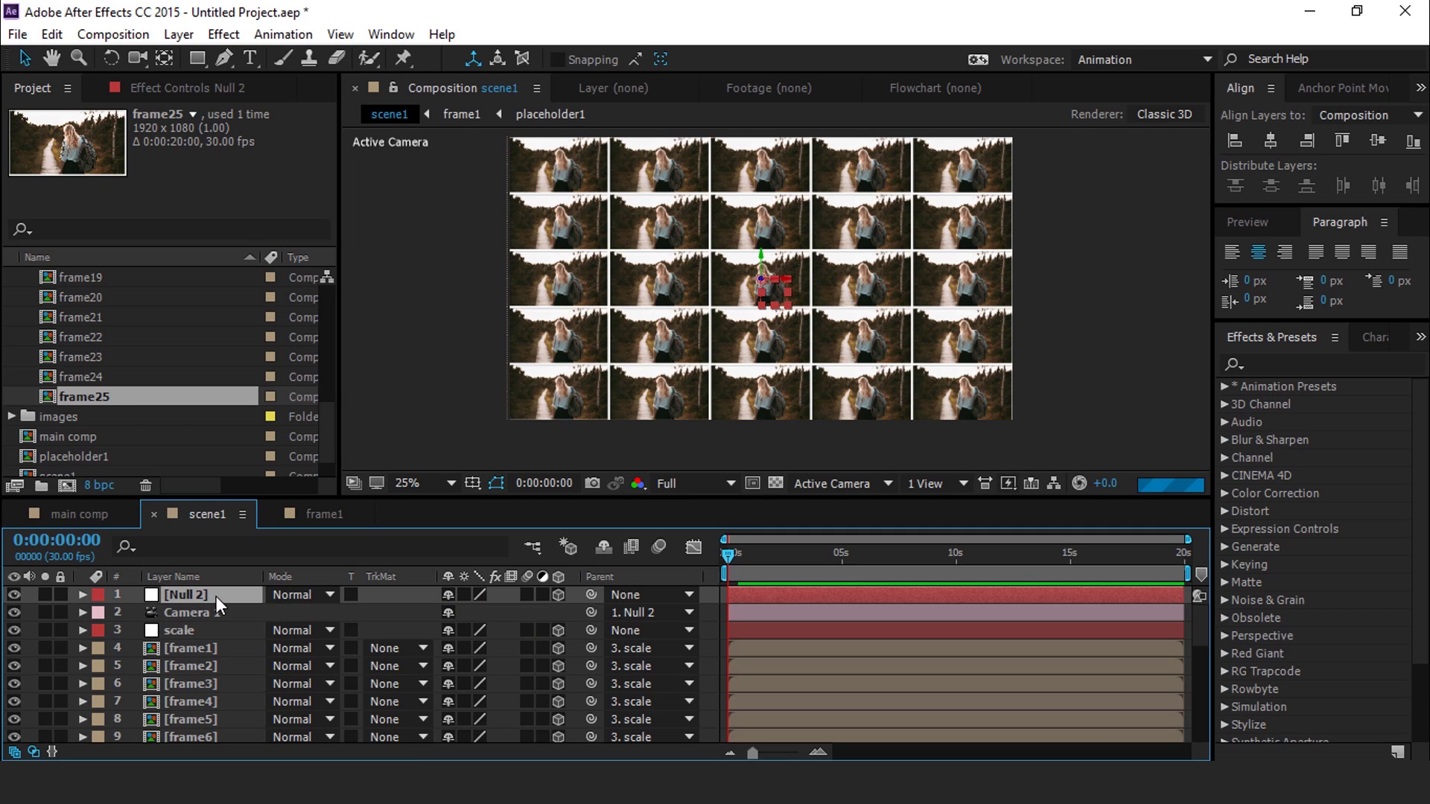
key(p)
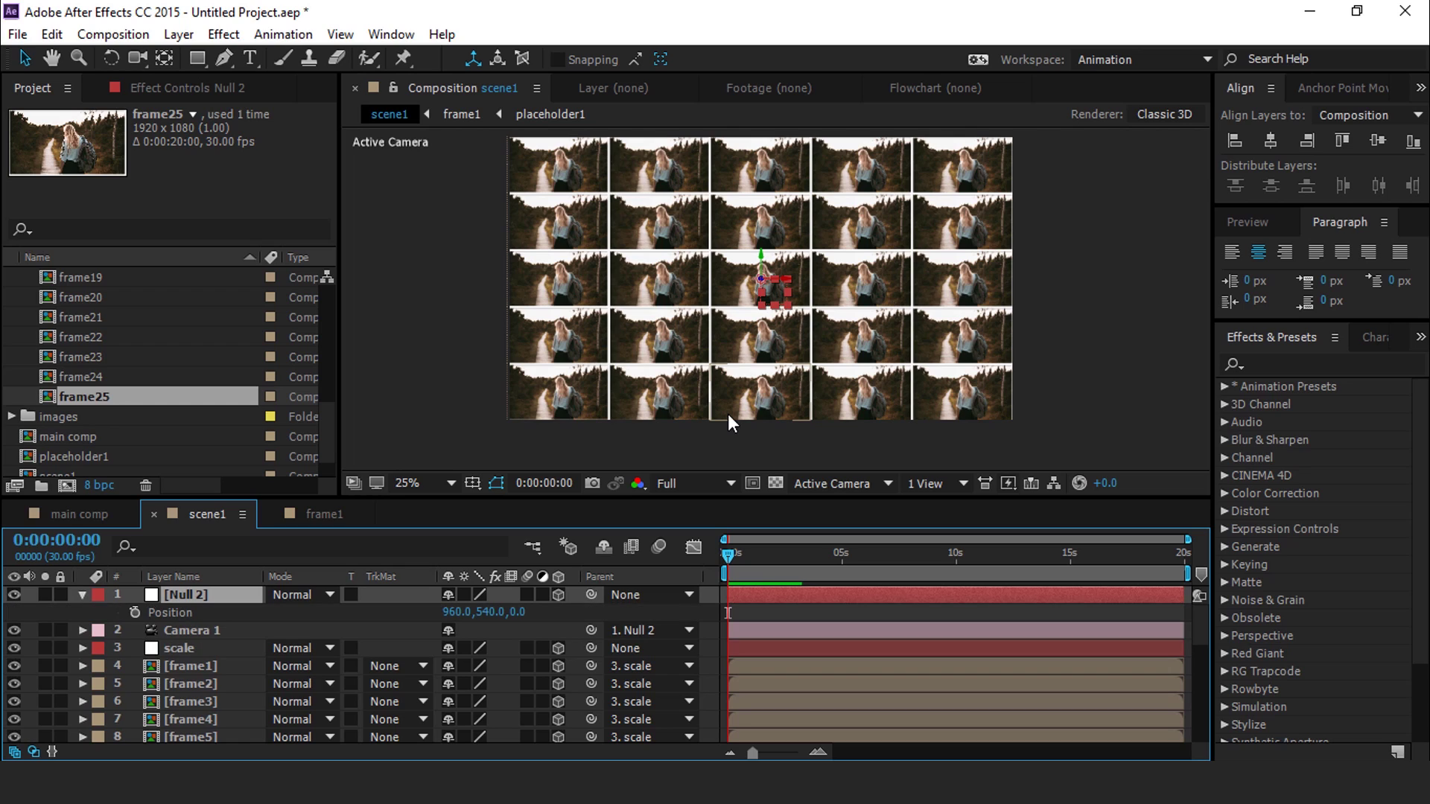
key(shift+r)
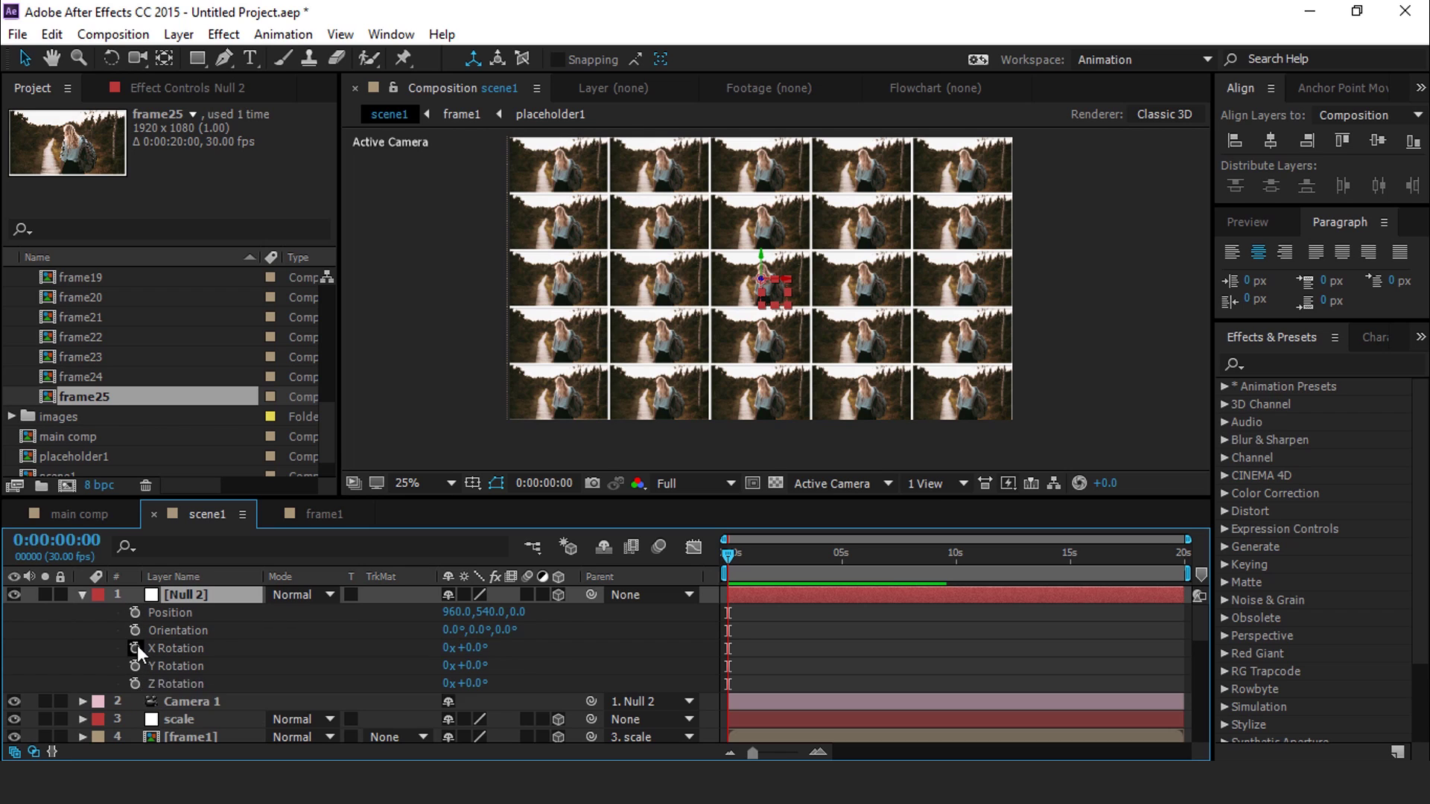
click(136, 613)
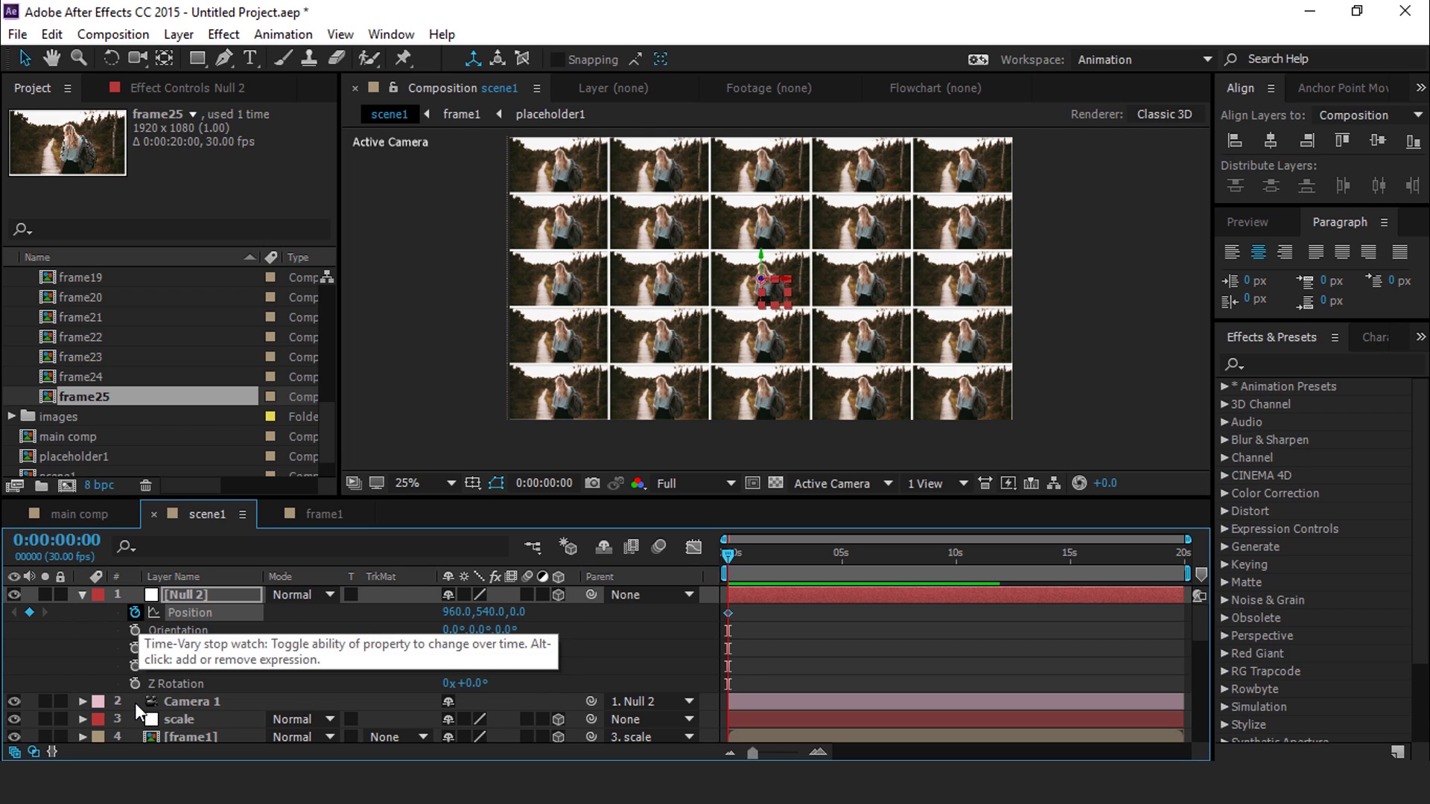
click(135, 684)
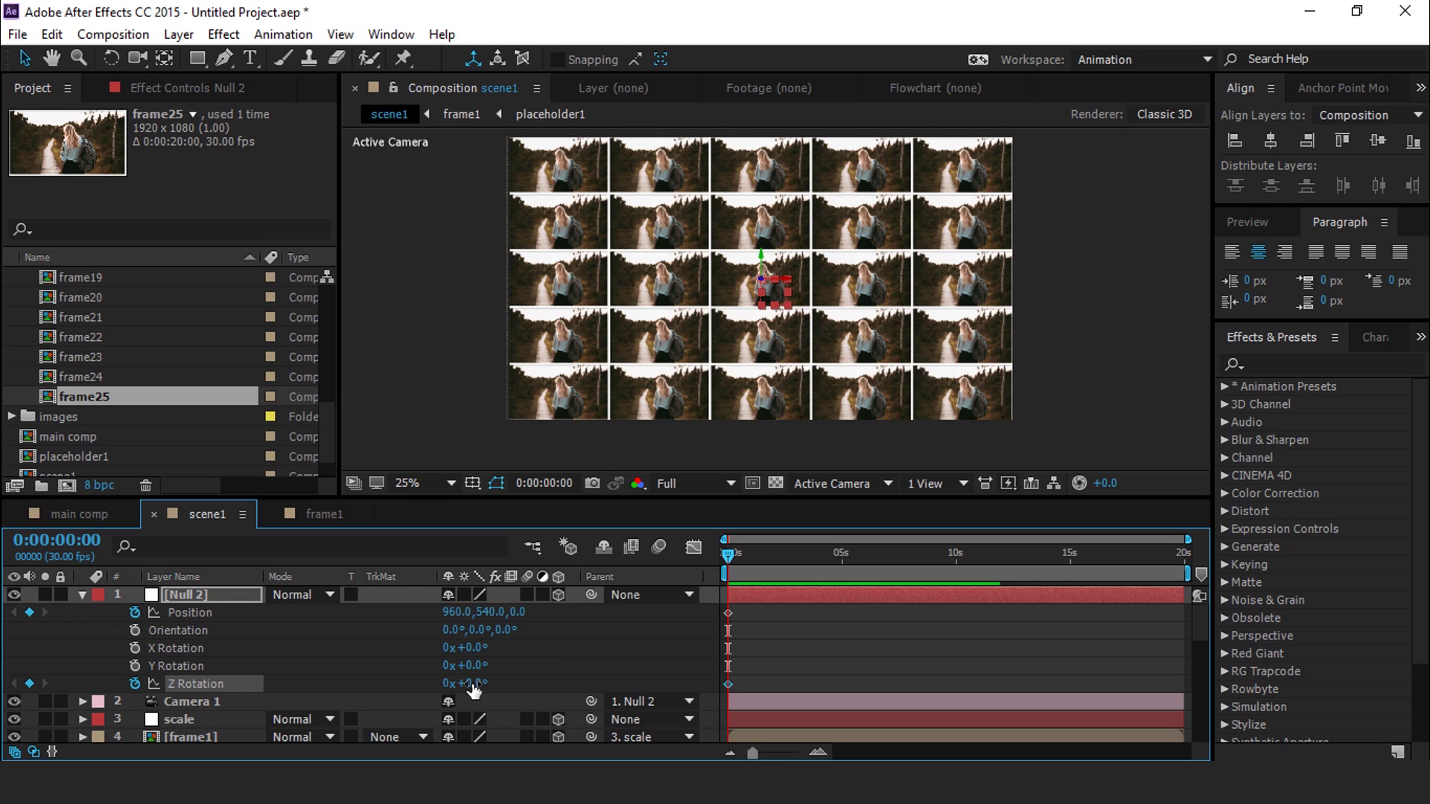
Step: Rotate the camera null to X 25°, Y 5.2° and Z 11°, and enable keyframes for X and Y Rotation
drag(478, 683, 485, 683)
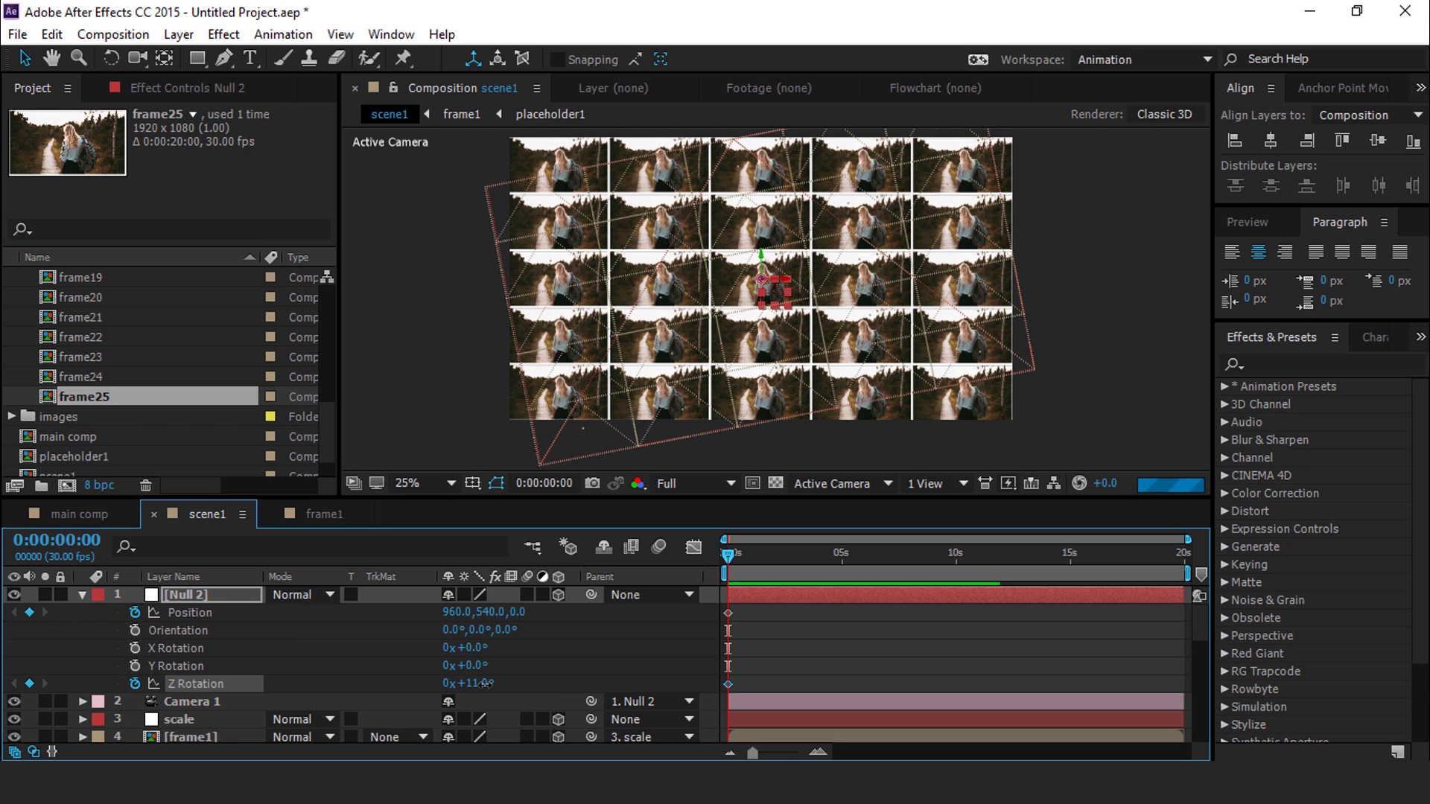
drag(475, 668, 520, 650)
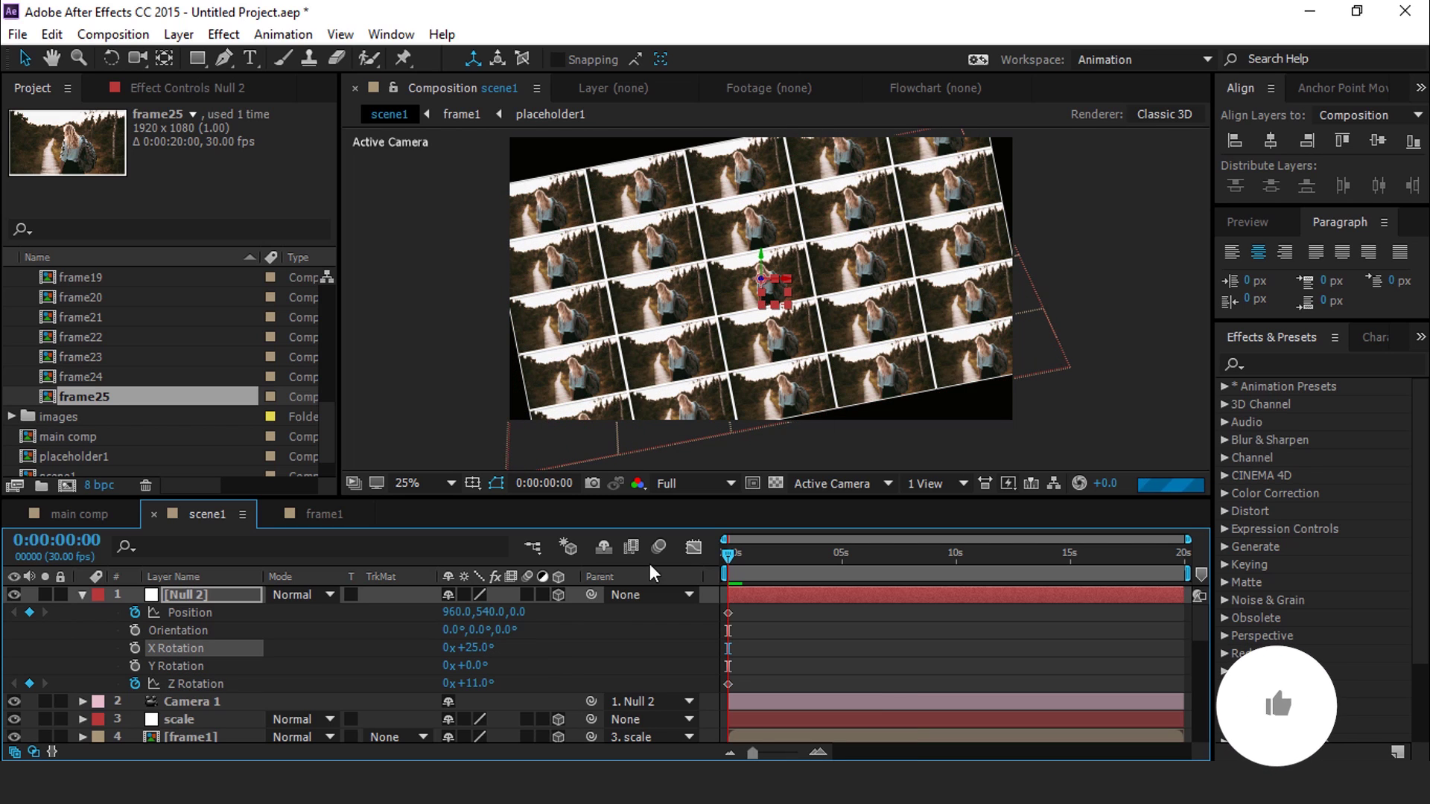
key(h)
drag(1072, 255, 1065, 267)
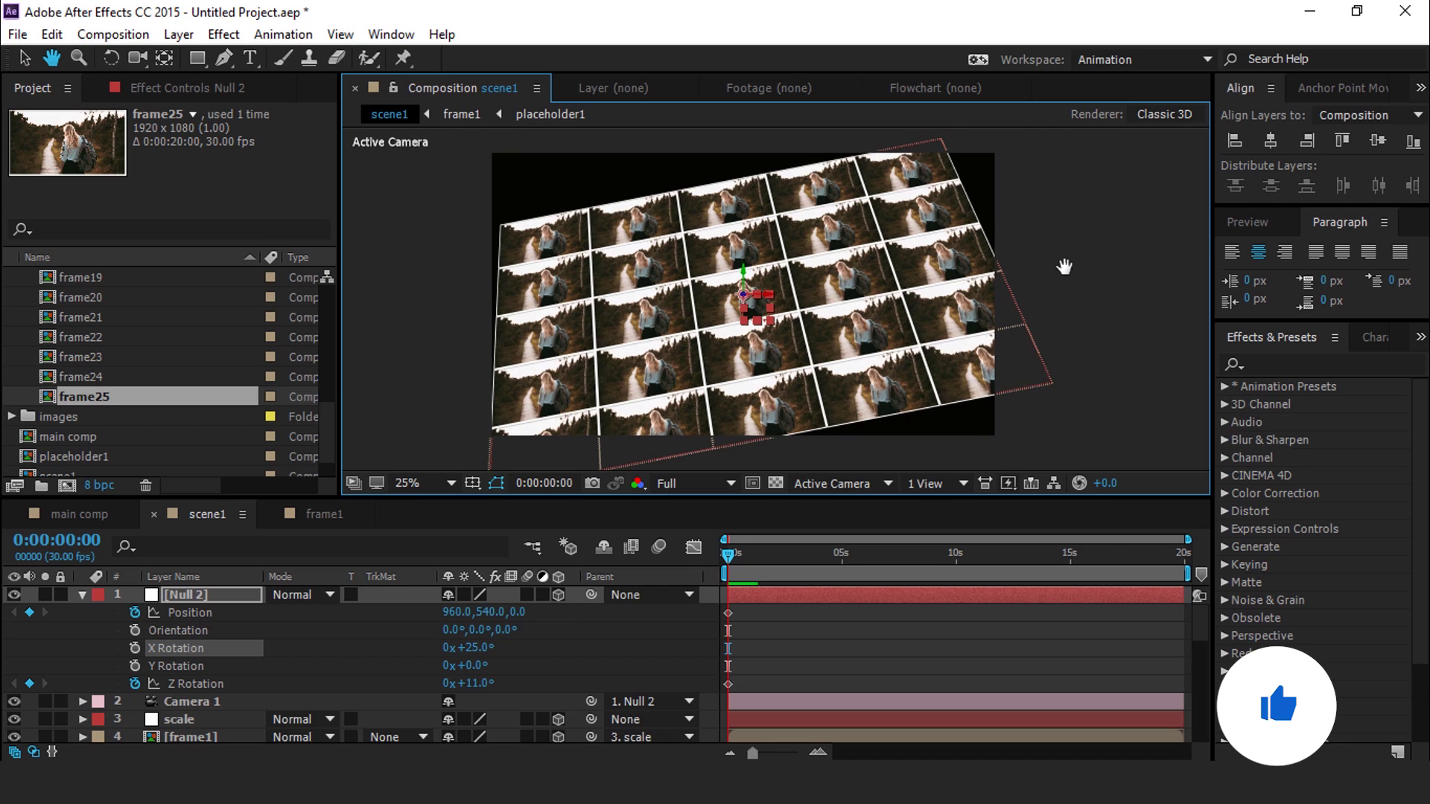
key(v)
drag(474, 665, 573, 666)
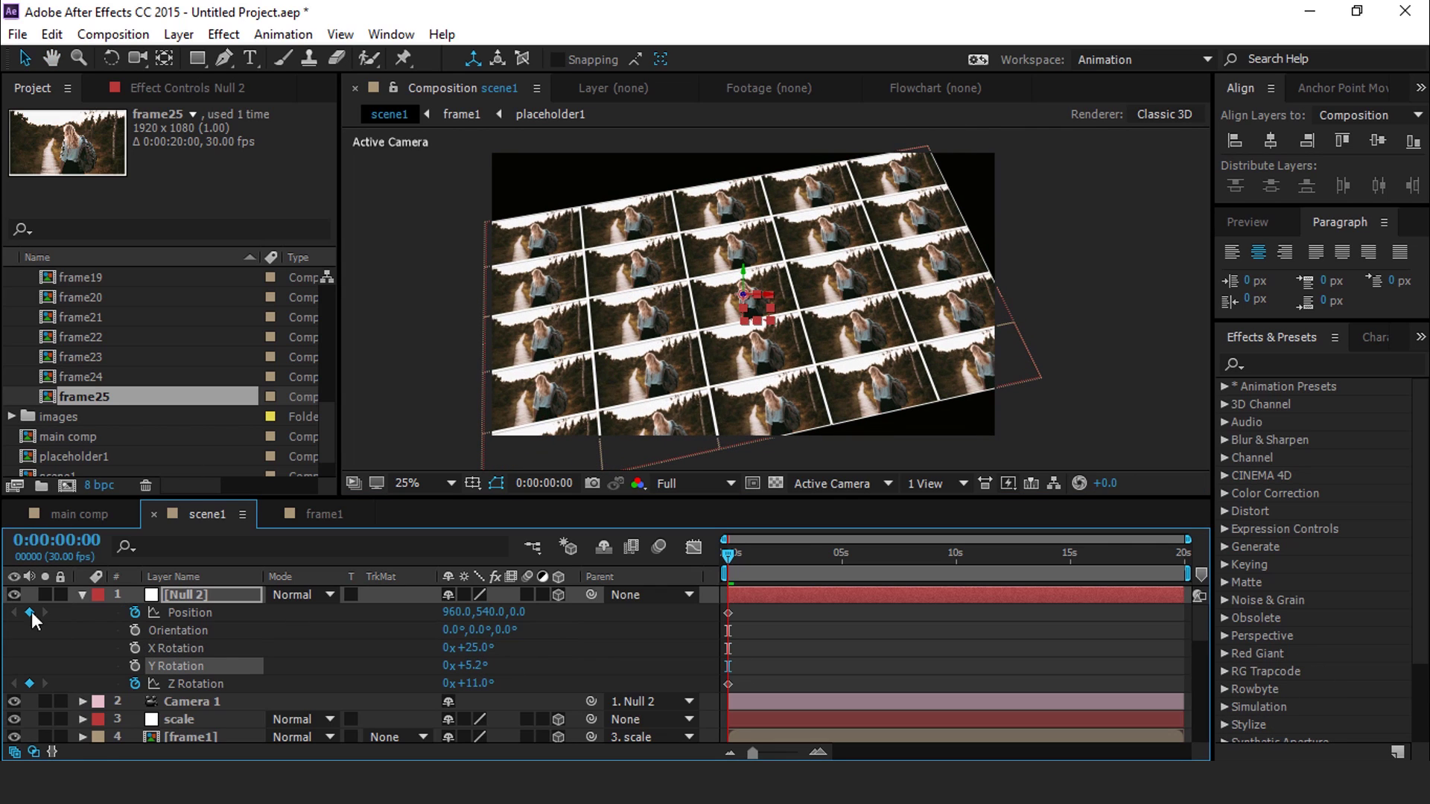
click(135, 648)
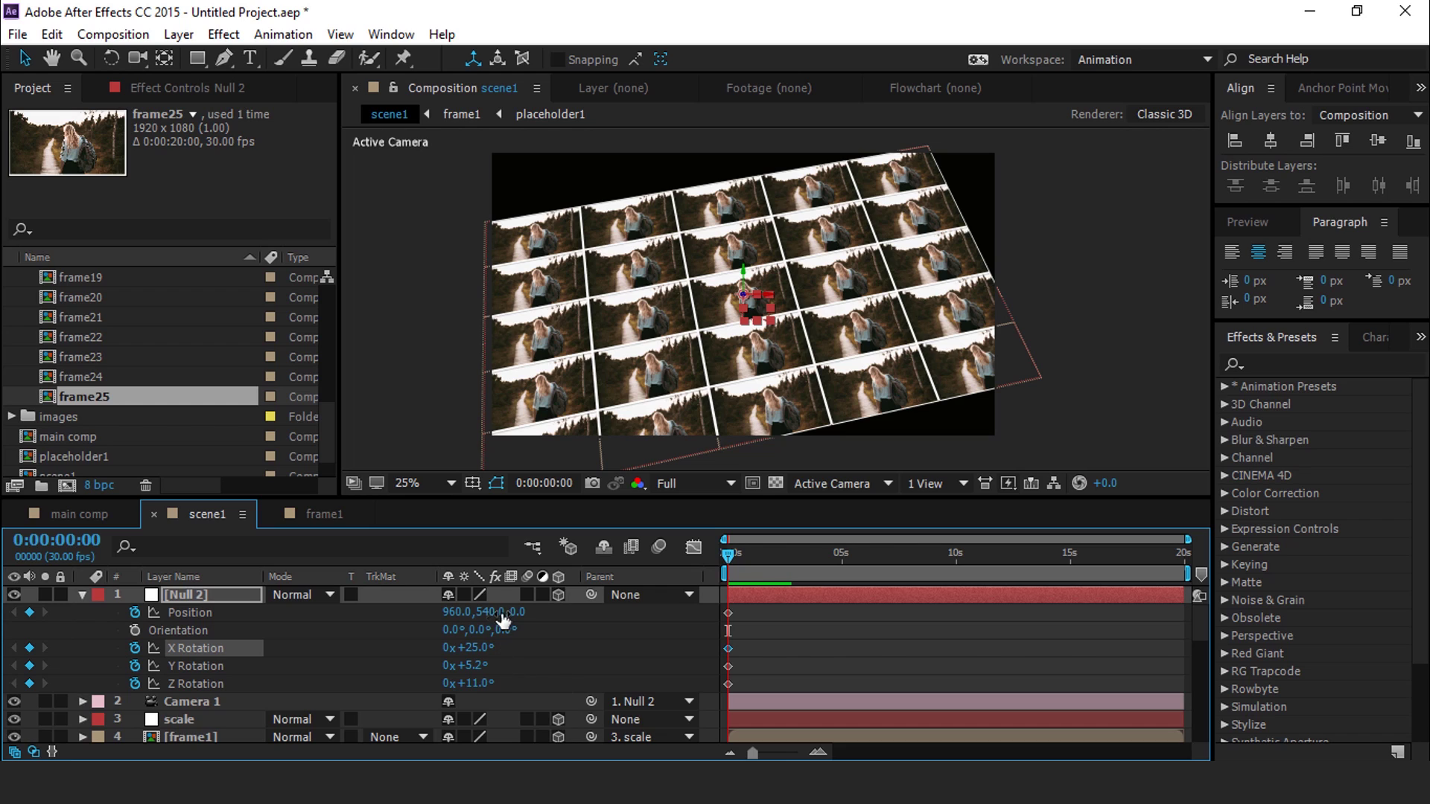
Step: Reframe the grid at 0 seconds by setting the camera null's Position to 660, 227, 744 and Z Rotation to 12°
drag(522, 611, 318, 616)
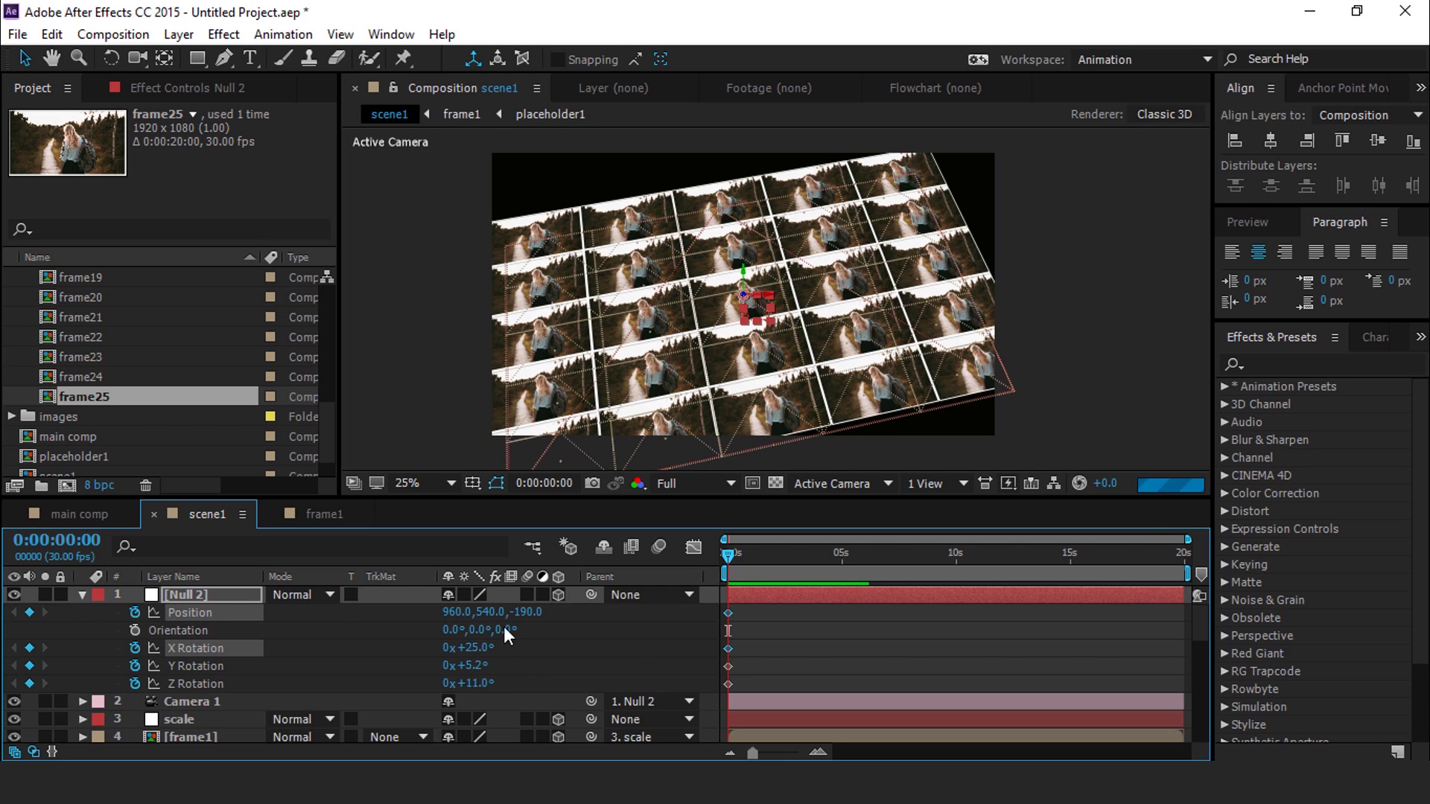
drag(530, 612, 971, 646)
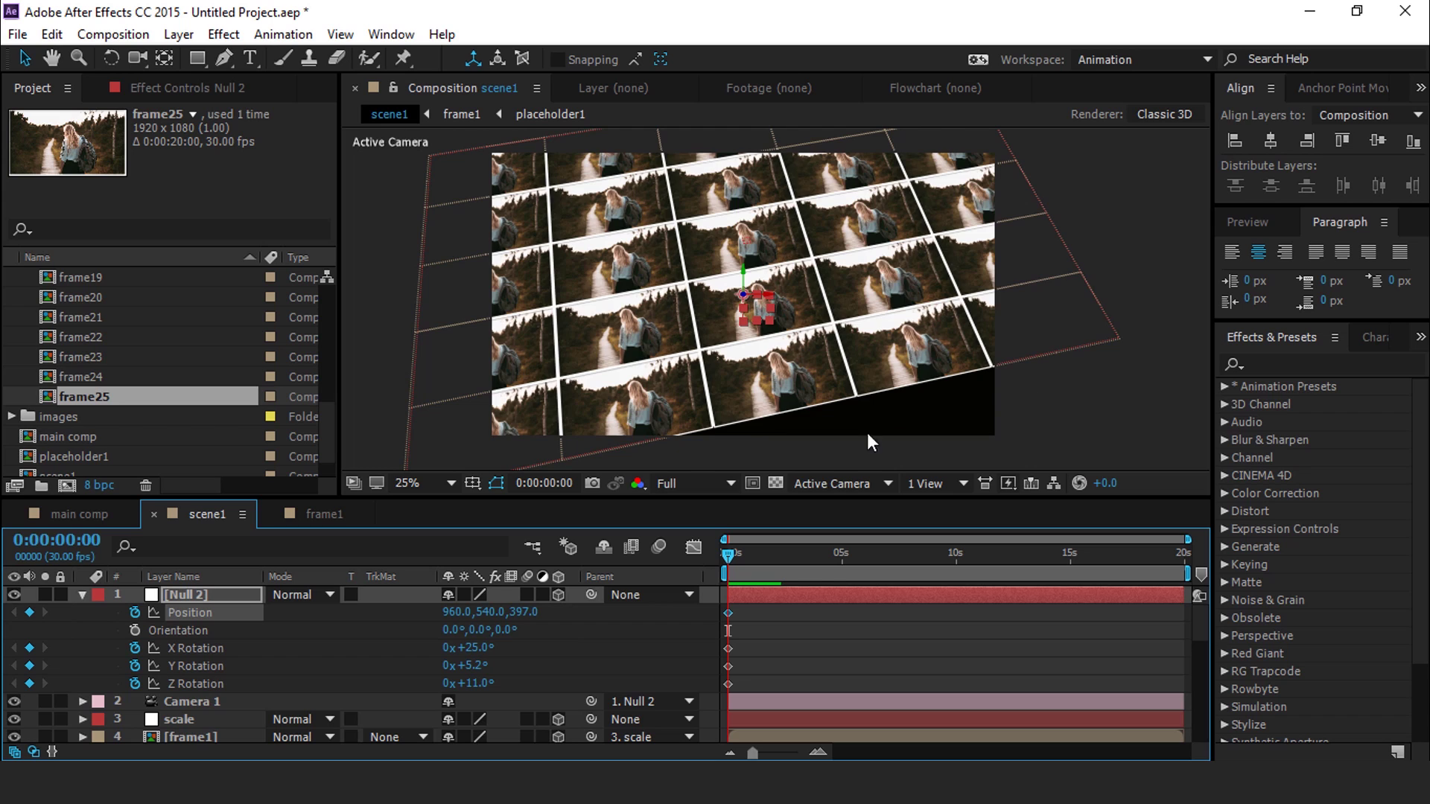
drag(851, 391, 835, 435)
drag(480, 680, 484, 688)
drag(525, 611, 85, 516)
scroll(760, 386, down, 1)
drag(749, 298, 171, 612)
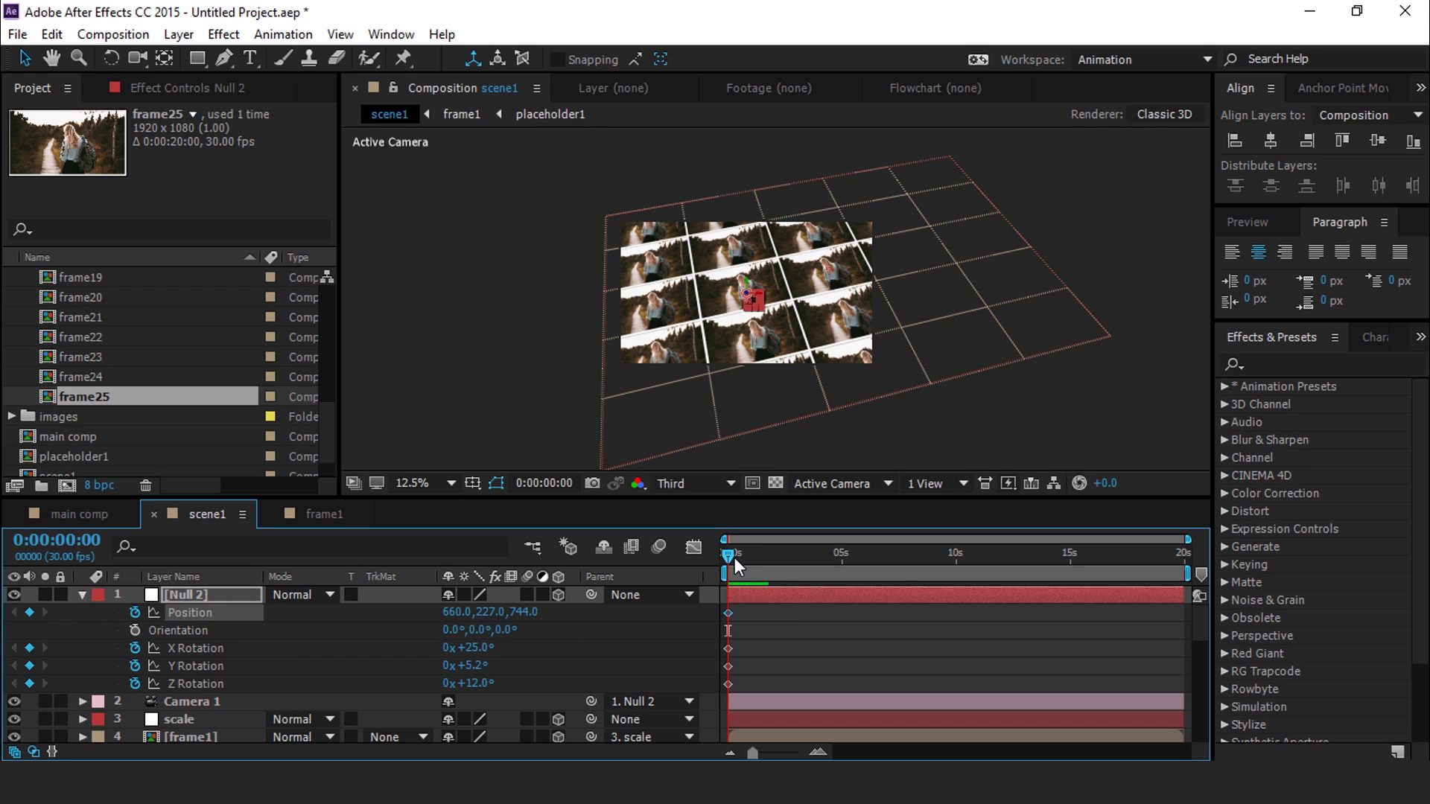
Step: At 5 seconds, set the camera null's X Position to 1080, Y Rotation to 1.3° and Z Rotation to 8.3°
drag(766, 560, 889, 574)
click(818, 752)
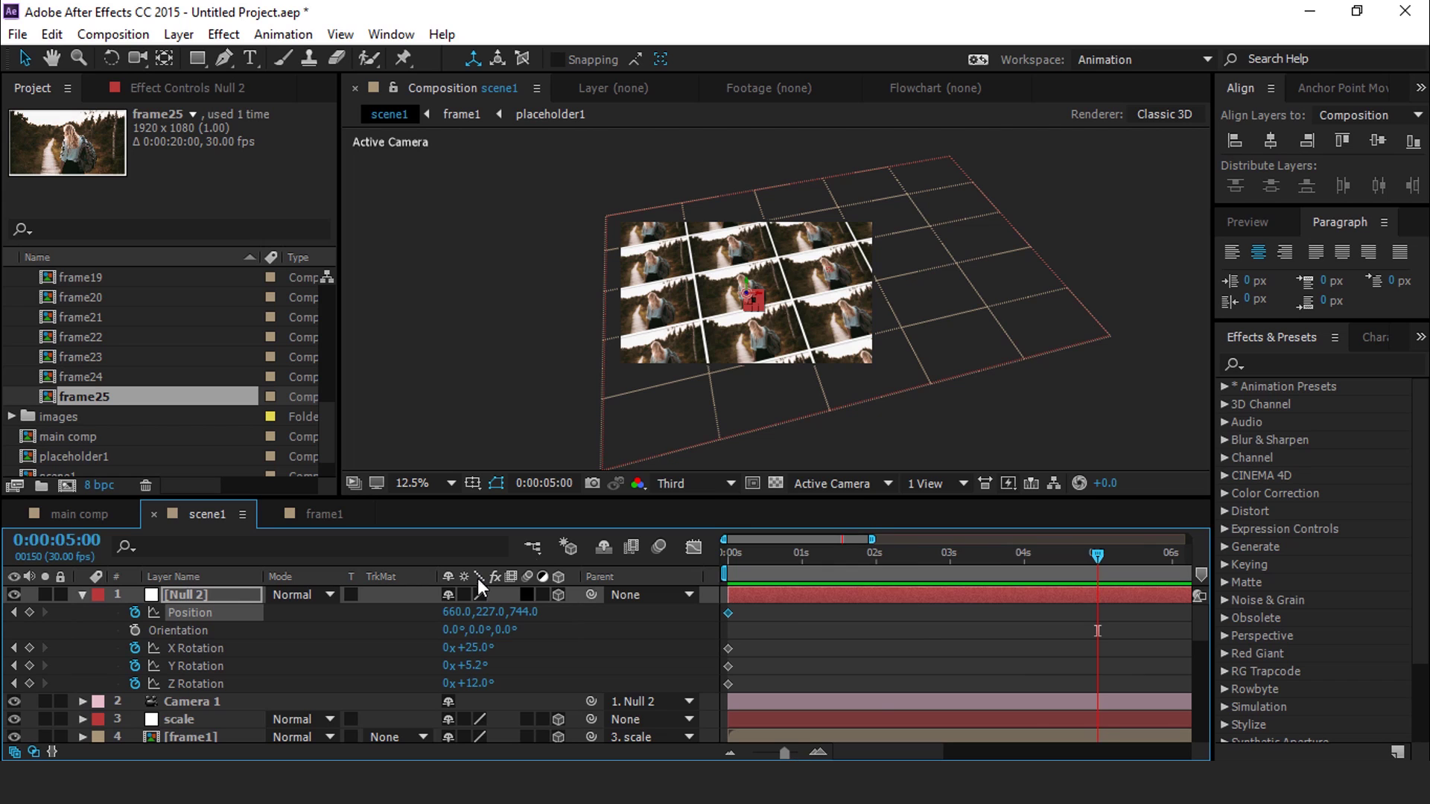
drag(455, 611, 920, 630)
drag(484, 683, 427, 654)
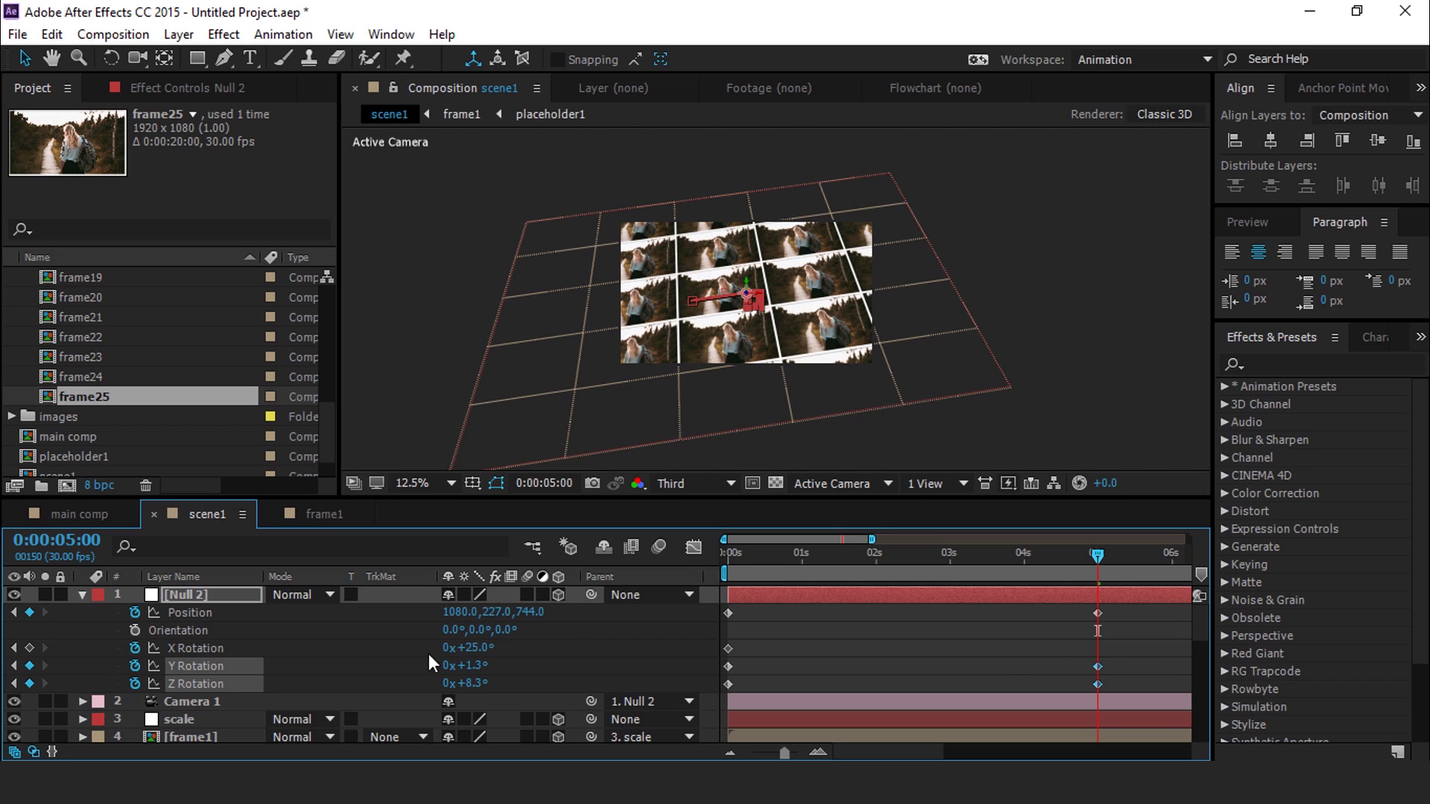
click(1021, 664)
click(82, 595)
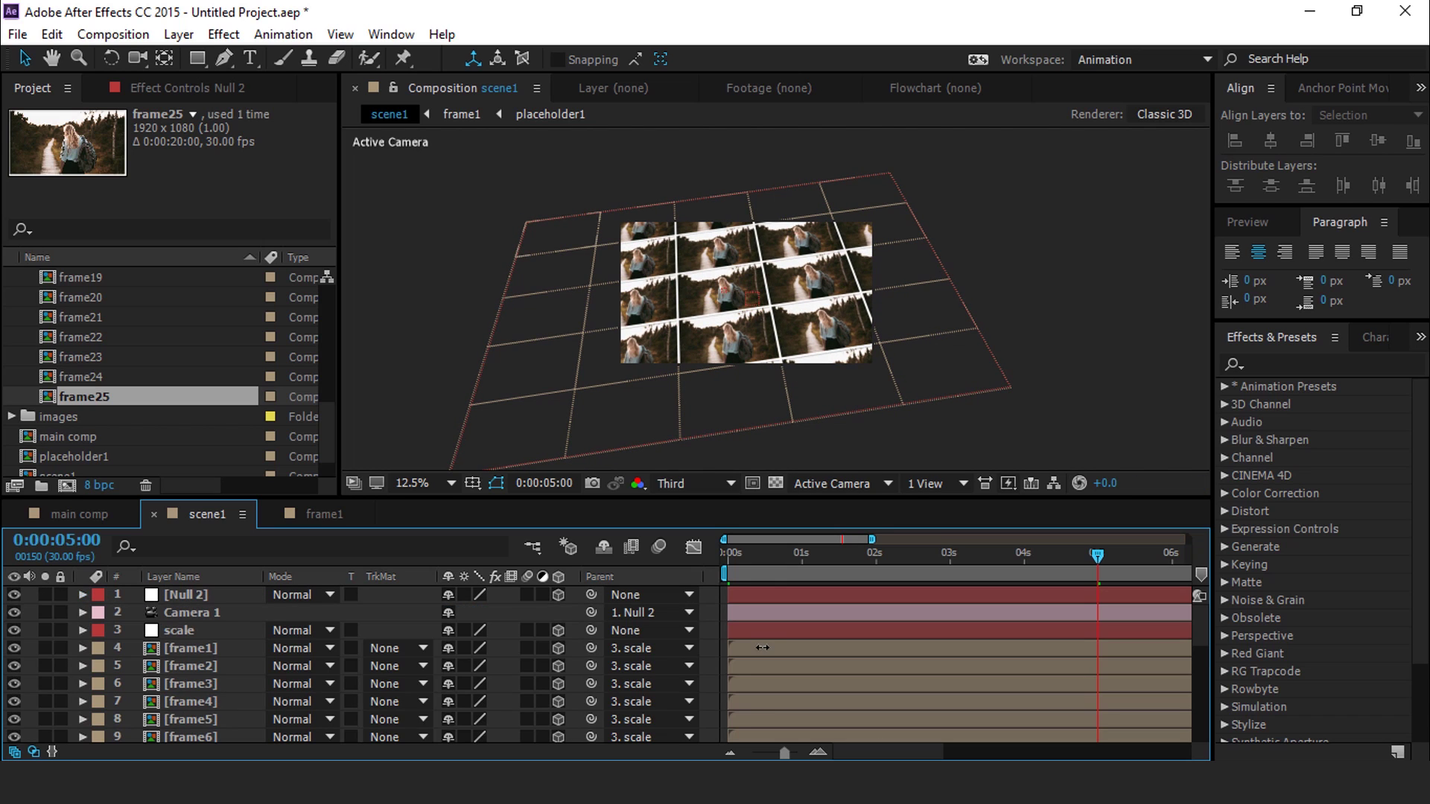
Step: Return to the start of the timeline and lock the BG layer at the end of the layer stack
key(Home)
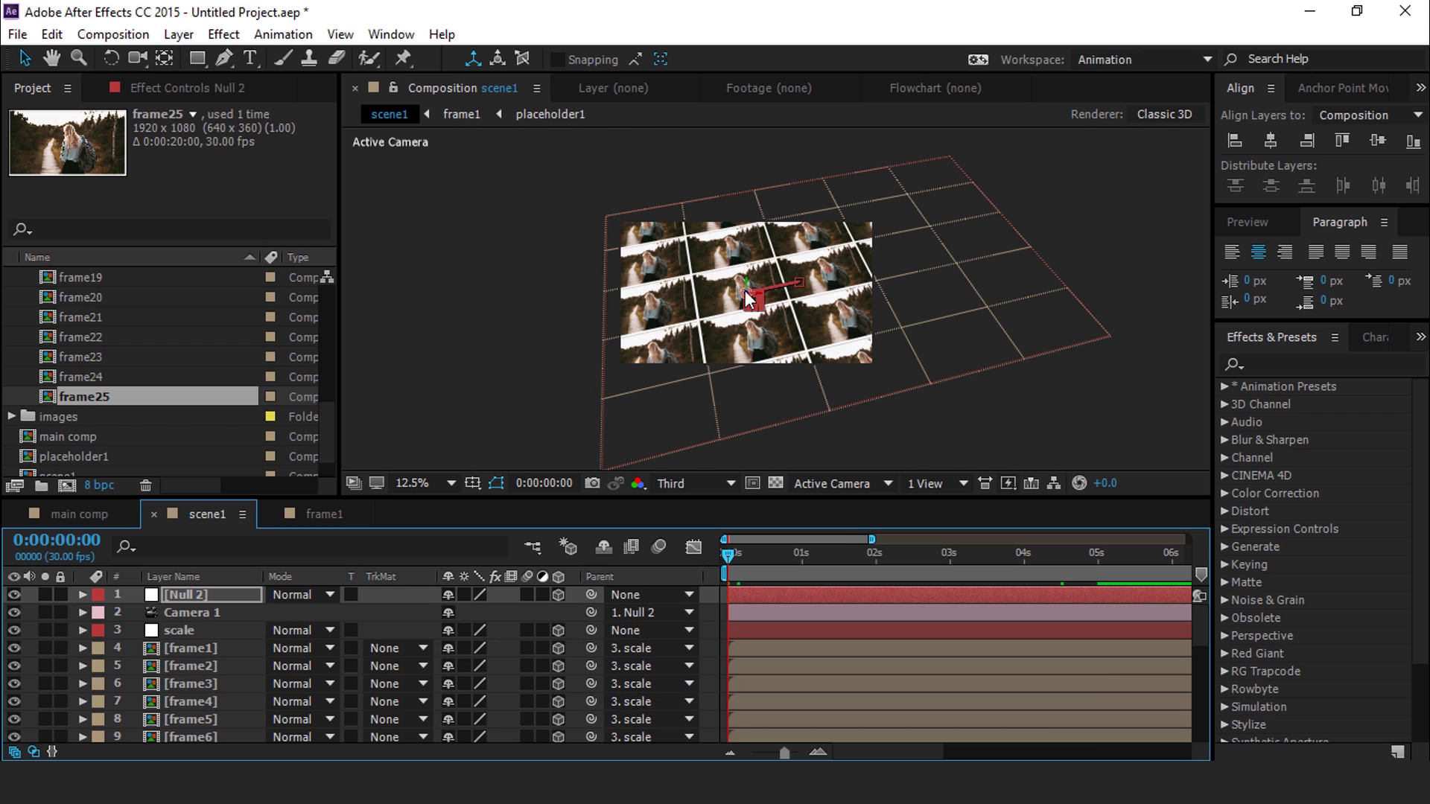
scroll(109, 715, down, 7)
click(109, 735)
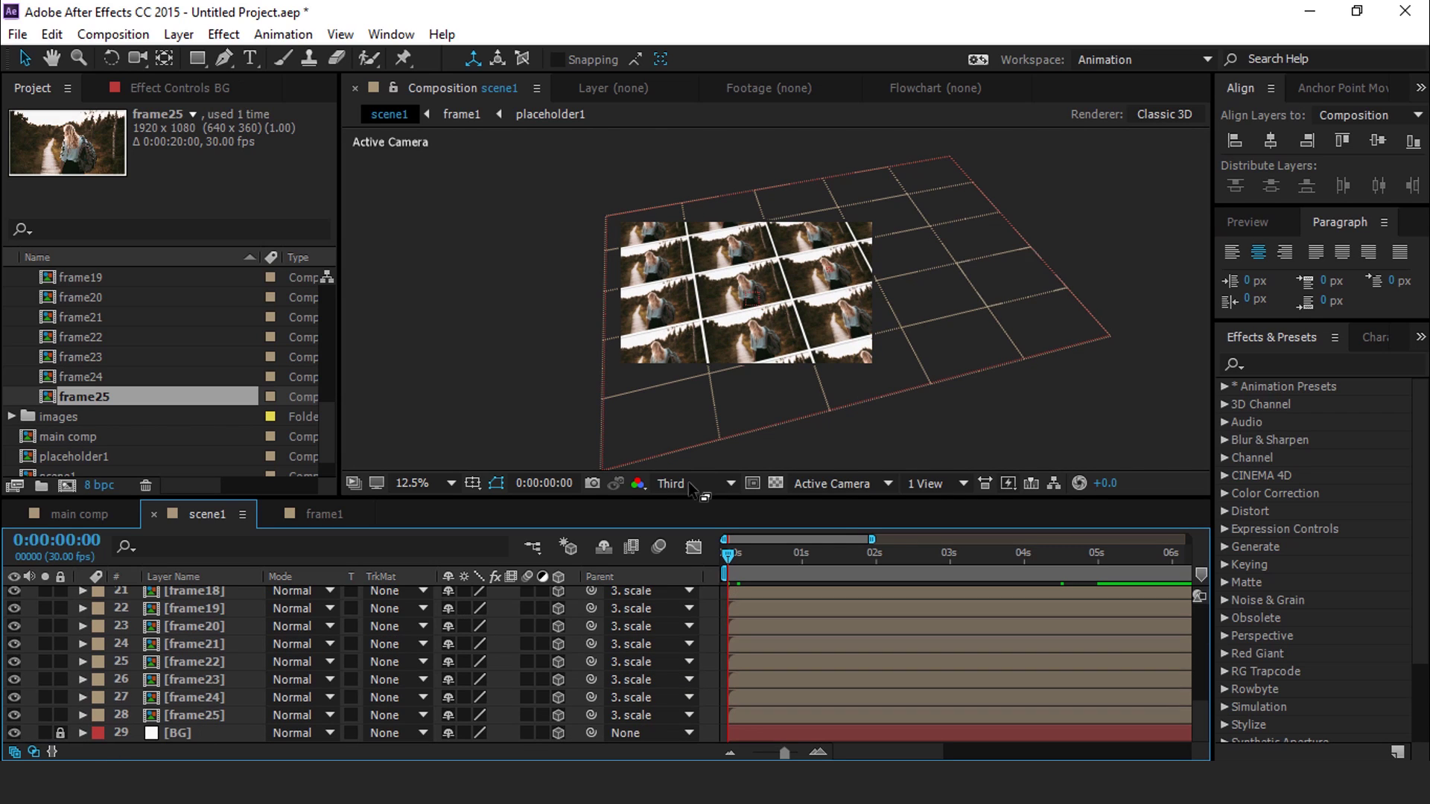
Step: Select frame3, frame7, frame9, frame13, frame17 and frame19 and set their label color to Fuchsia
click(739, 239)
shift+click(668, 300)
shift+click(756, 331)
shift+click(834, 268)
drag(743, 557, 1101, 570)
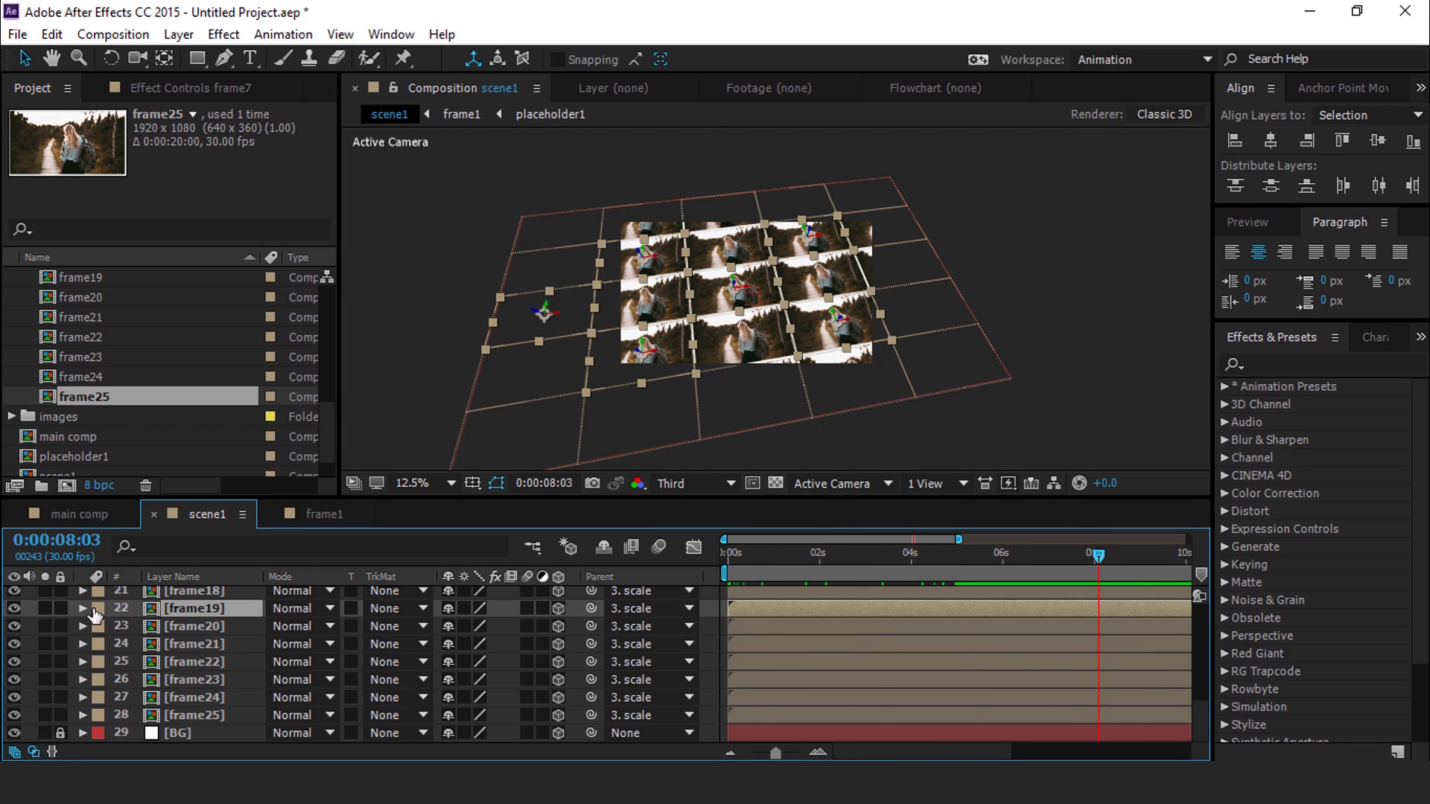
click(98, 609)
click(172, 534)
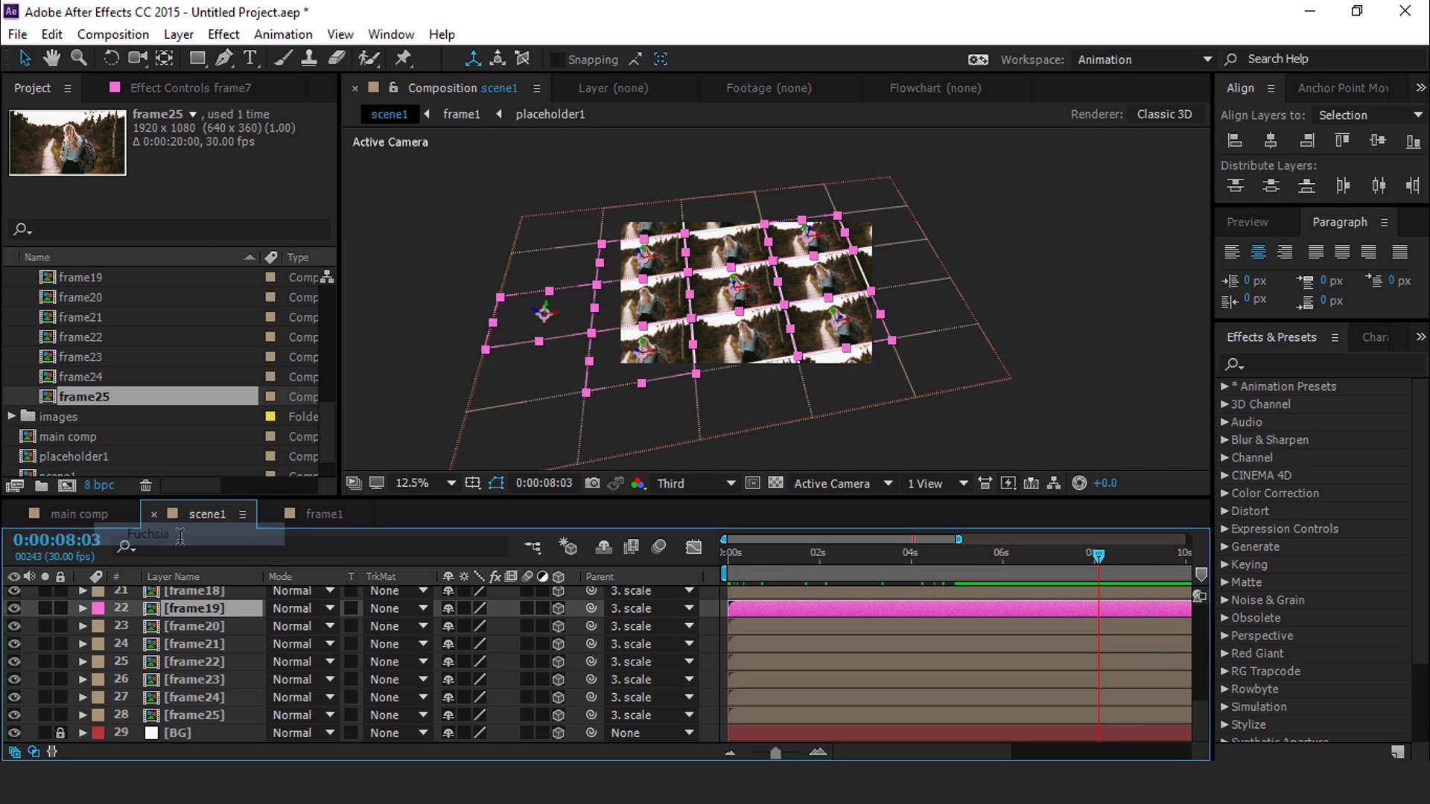
Step: At 0 seconds, set the Z Position of the fuchsia frames to -2667 and enable their Position keyframes
drag(1098, 555, 704, 554)
key(p)
scroll(219, 652, up, 5)
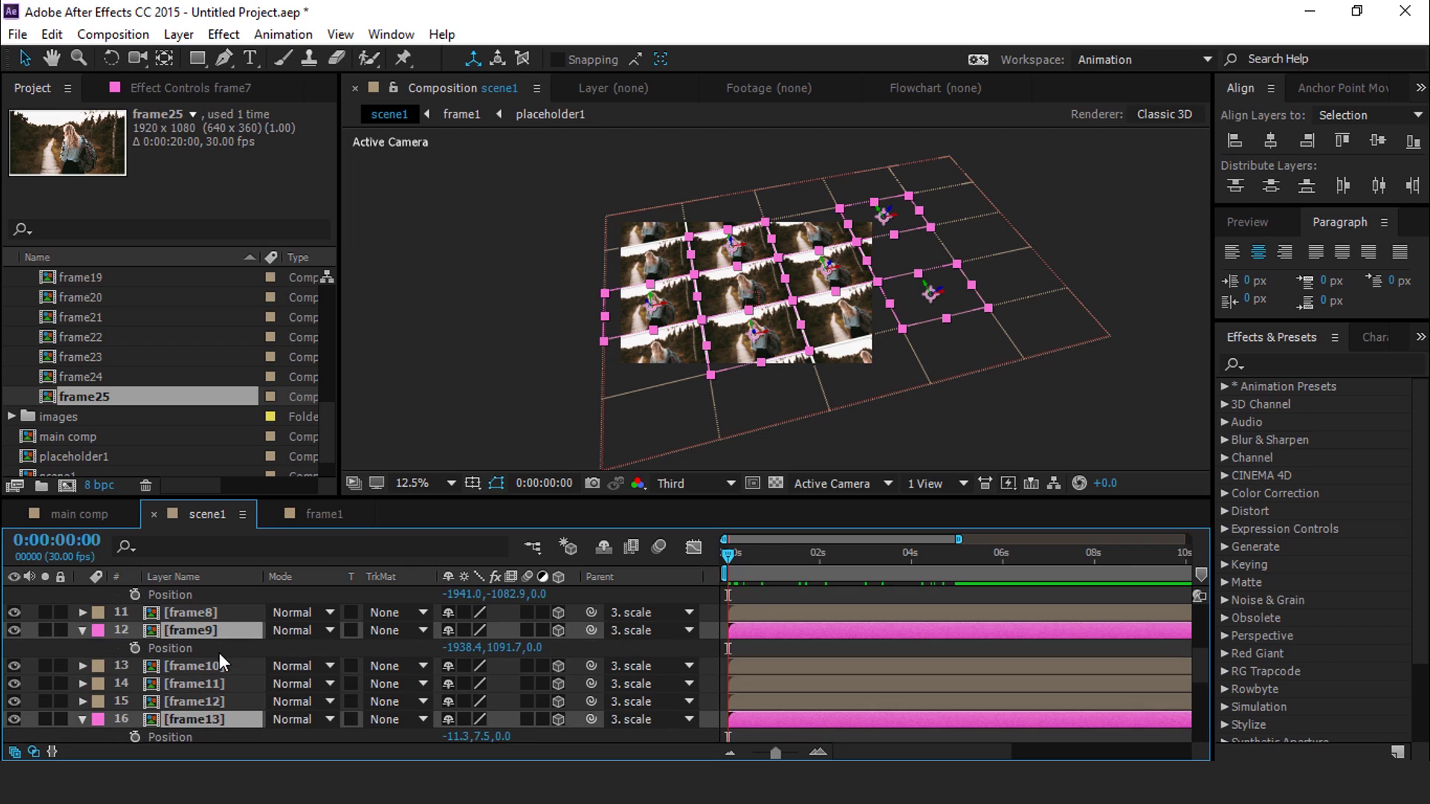
click(527, 596)
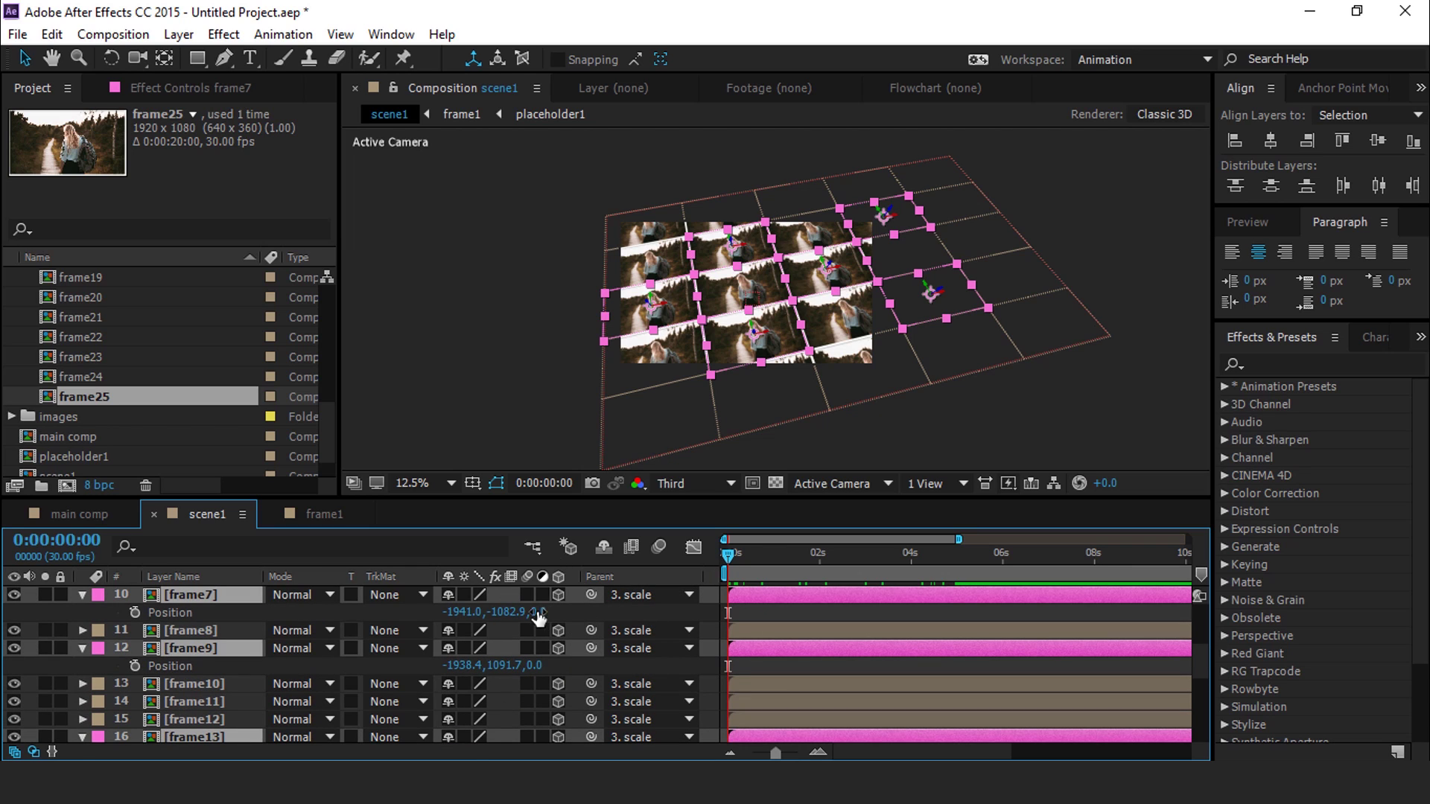
drag(542, 612, 201, 614)
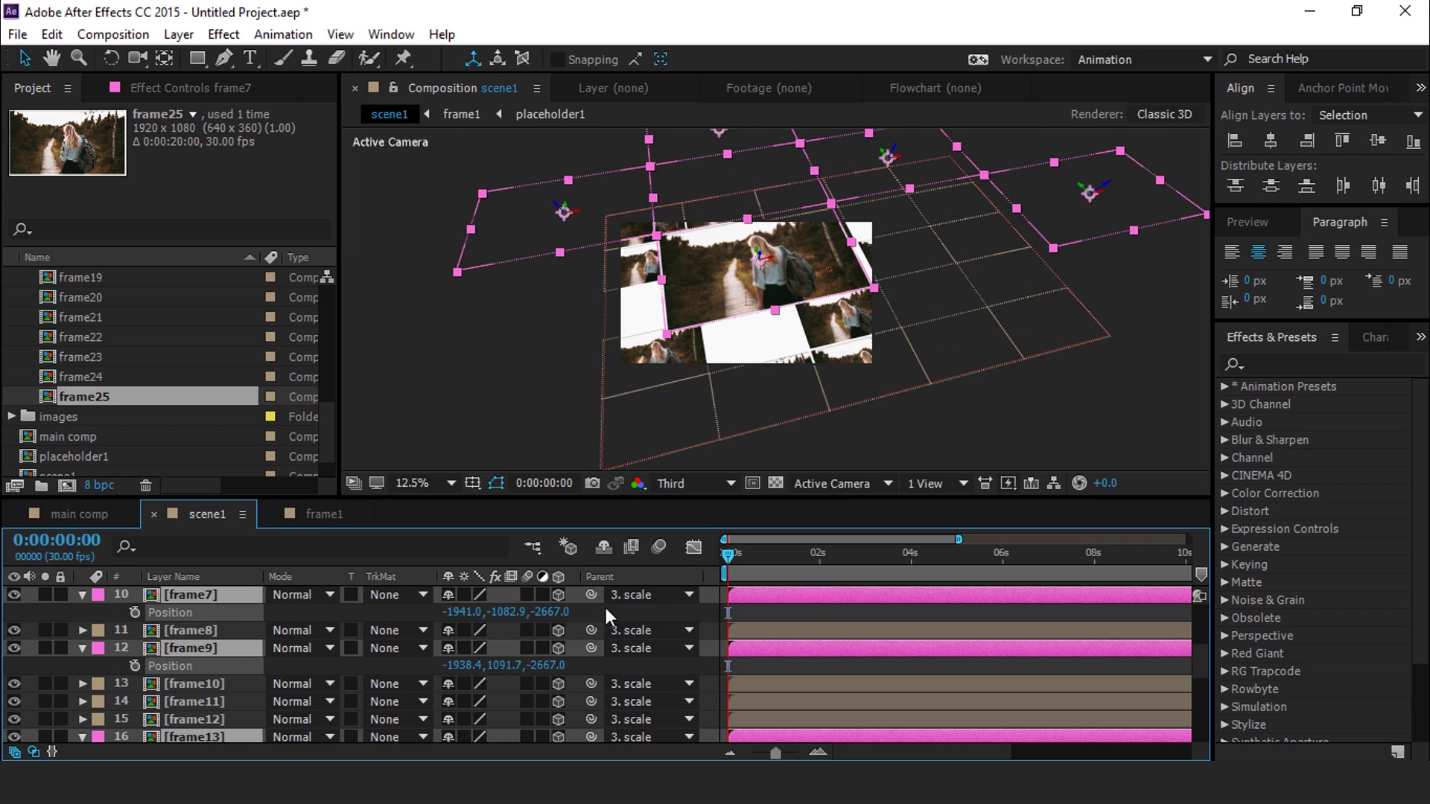
click(135, 613)
click(135, 666)
Step: At 0:00:02:03, set the Z Position of the fuchsia frames to -4 so they drop into the grid
drag(729, 555, 833, 570)
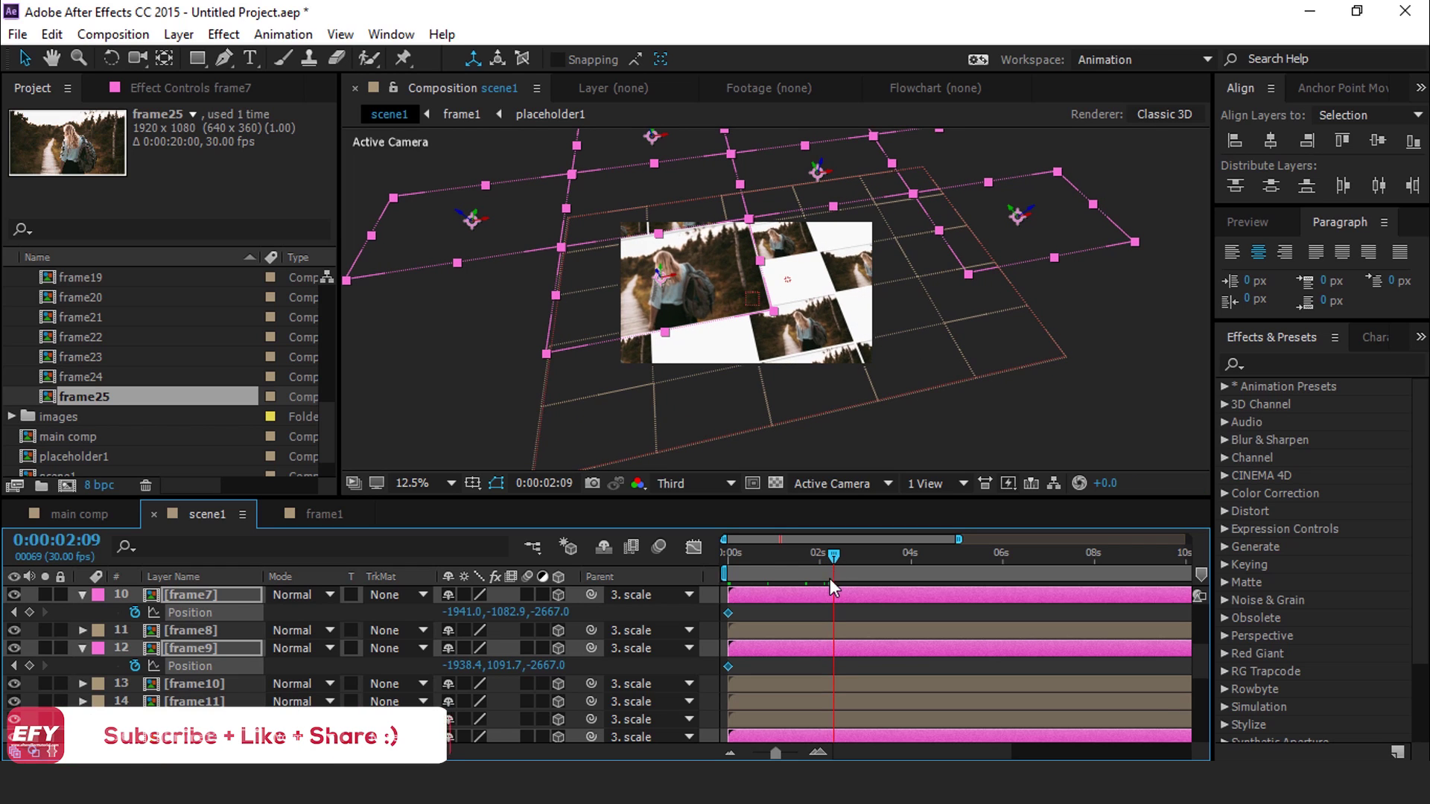
key(Page_Up)
key(Page_Up)
key(Page_Up)
key(Page_Up)
key(Page_Up)
key(Page_Up)
drag(555, 612, 892, 278)
scroll(892, 278, up, 2)
drag(562, 612, 653, 605)
scroll(1041, 318, down, 2)
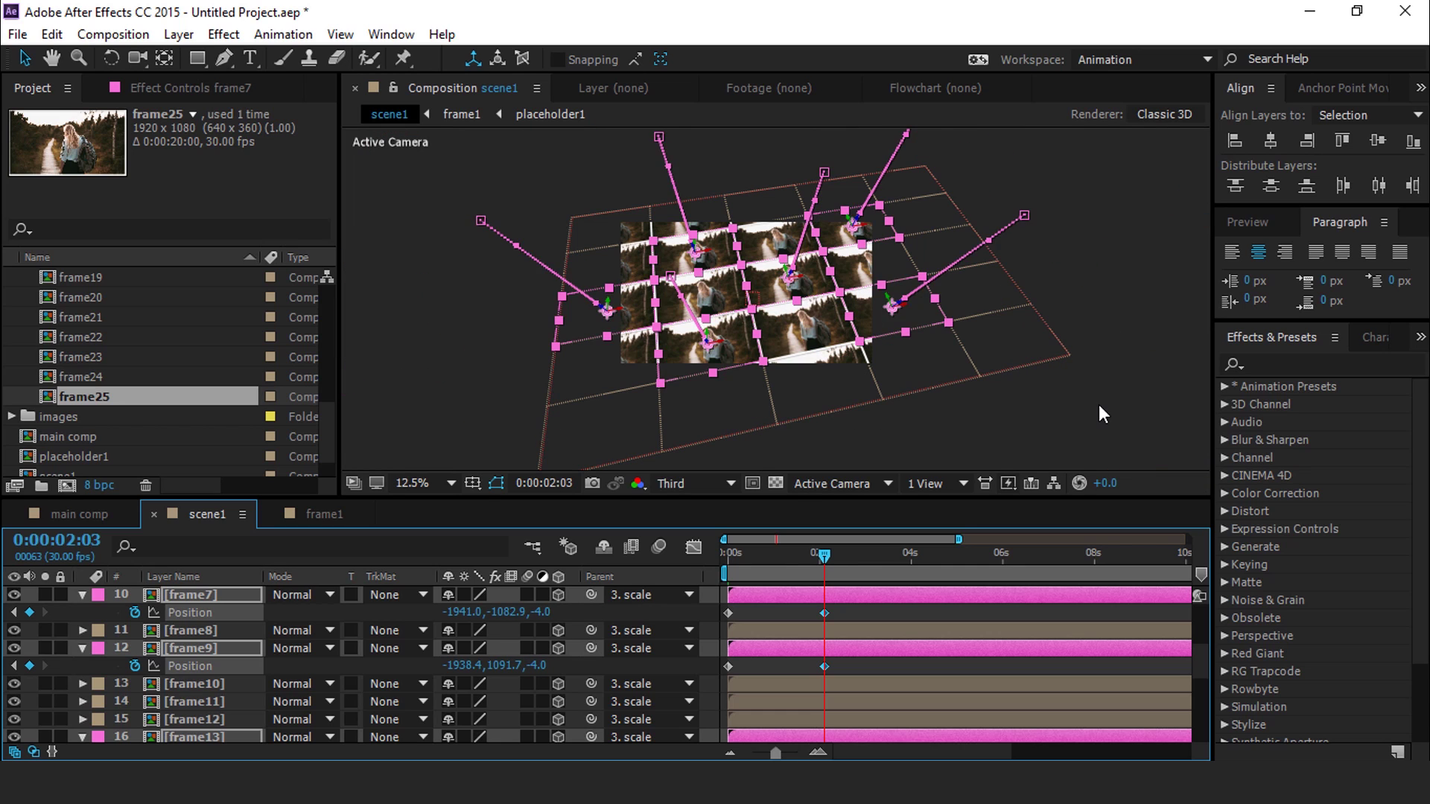
Step: Deselect the layers and preview the frames' drop animation from the start of the timeline
click(1097, 404)
click(630, 563)
key(Home)
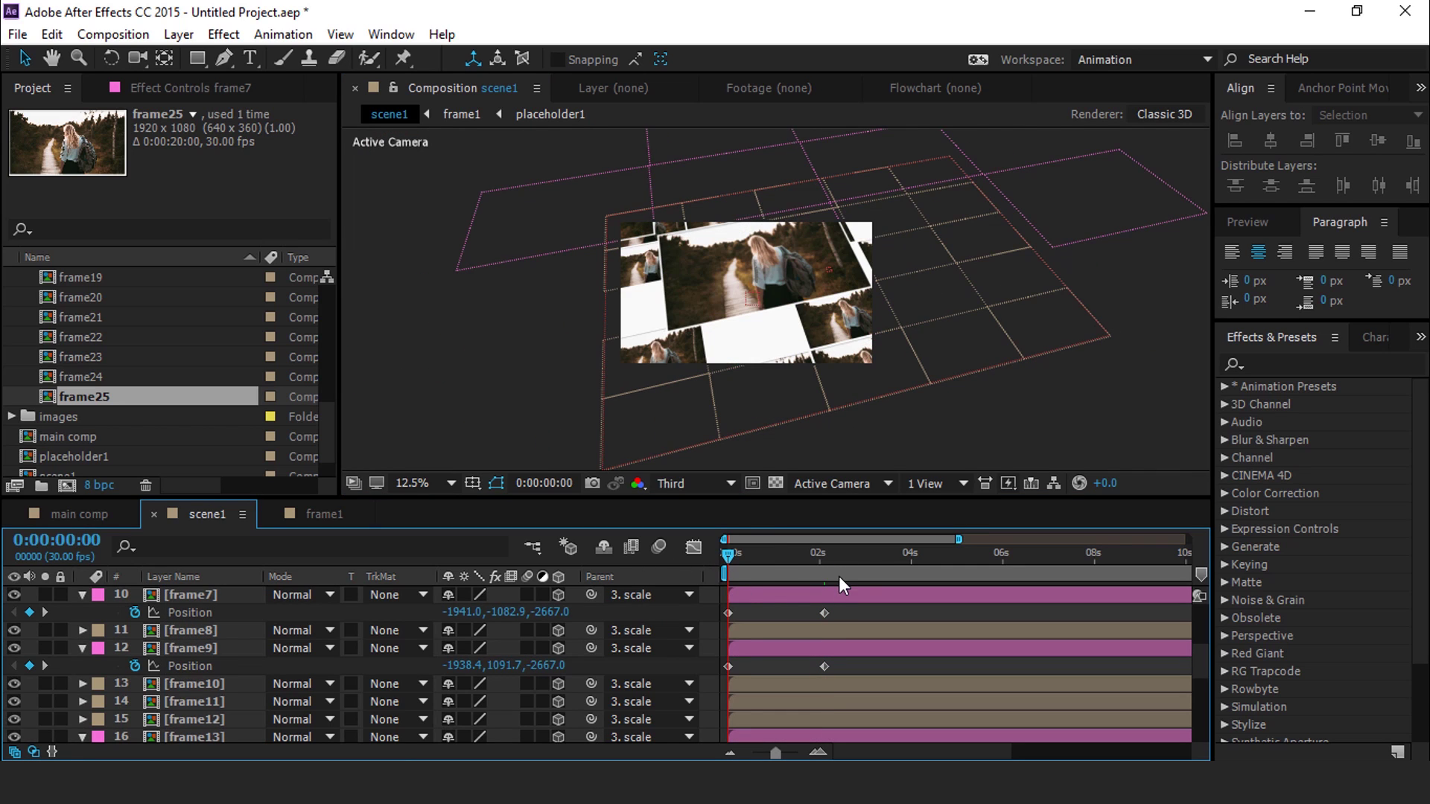
key(space)
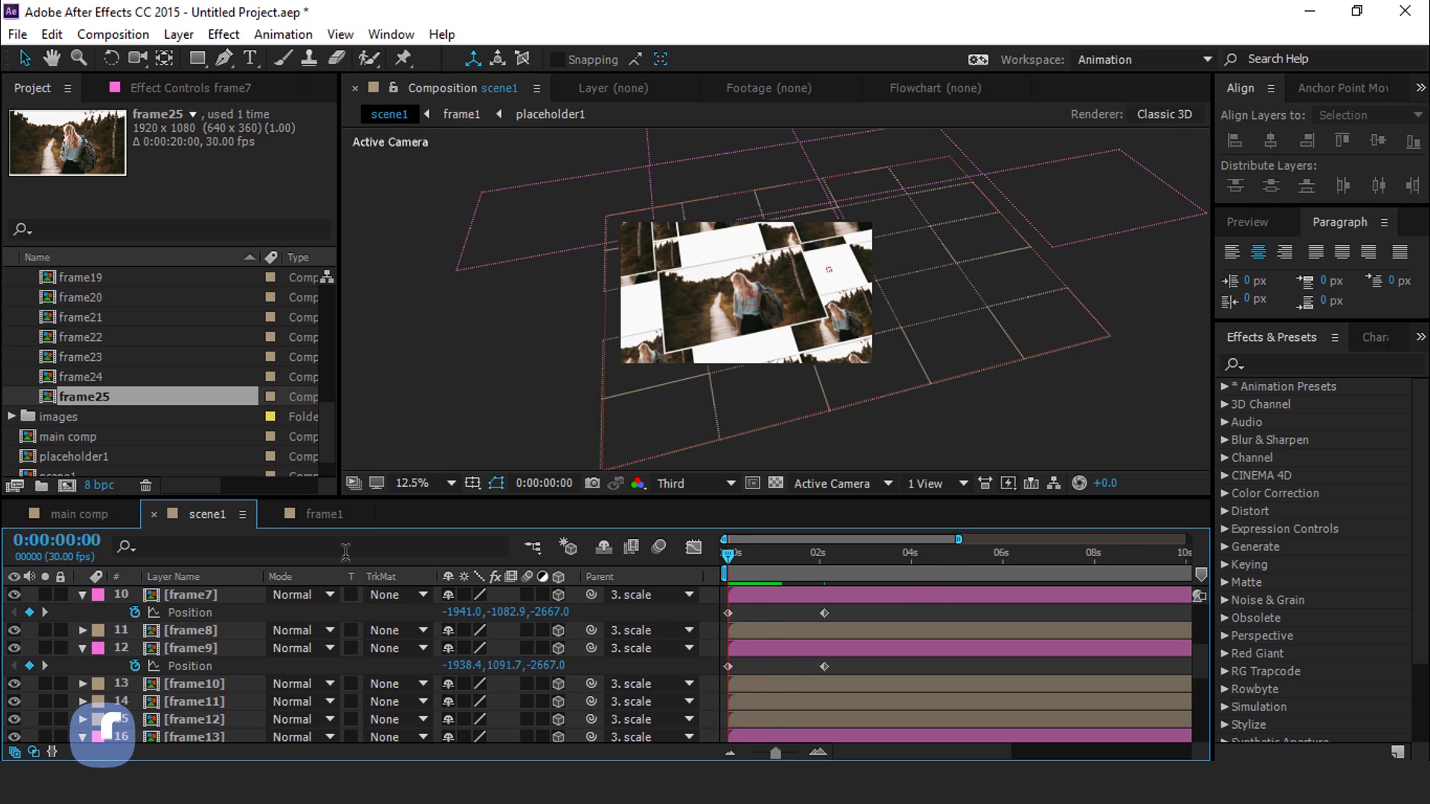
Step: Collapse the frames' Position properties and offset the start times of frame13 and the fuchsia layers above it
click(82, 648)
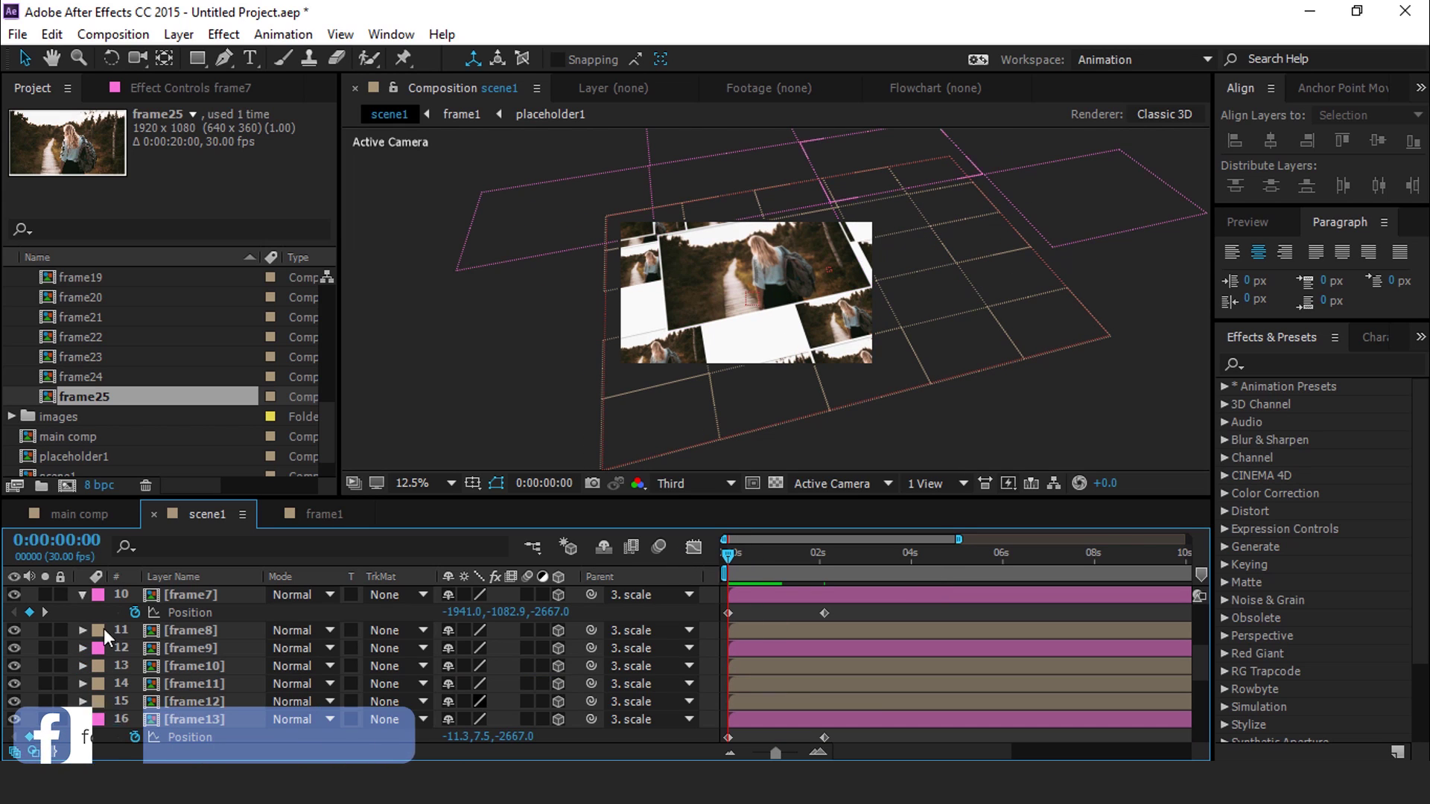
click(84, 596)
click(83, 702)
click(195, 701)
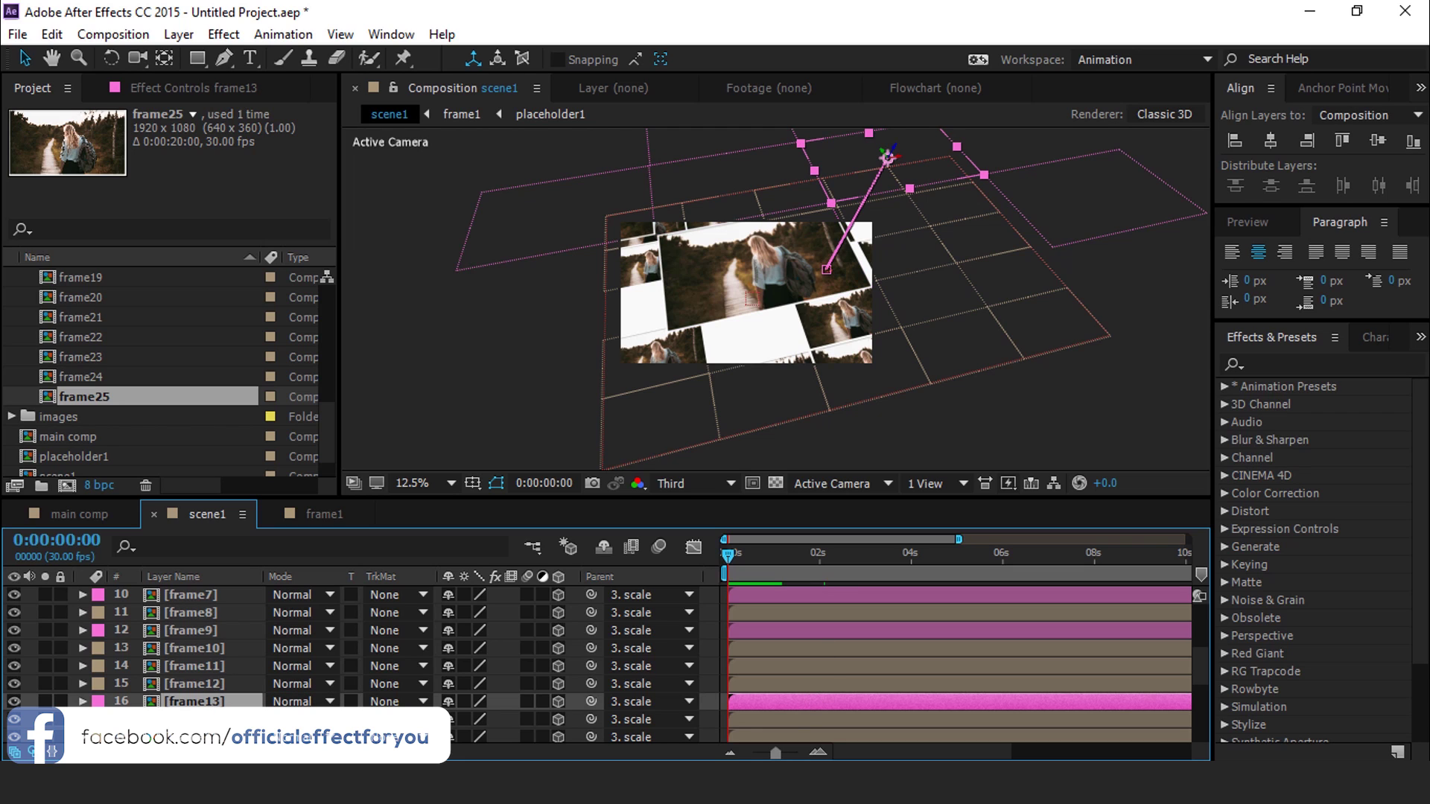
drag(783, 712, 840, 708)
drag(774, 630, 873, 684)
scroll(811, 633, up, 3)
scroll(859, 650, up, 5)
key(ctrl+z)
drag(769, 664, 819, 666)
Step: Shift frame19 to start at about 1.8 seconds and delay the frame17 layer to stagger the entrances
scroll(819, 665, down, 10)
click(819, 664)
key(p)
scroll(805, 633, down, 2)
drag(791, 612, 846, 620)
scroll(846, 620, up, 3)
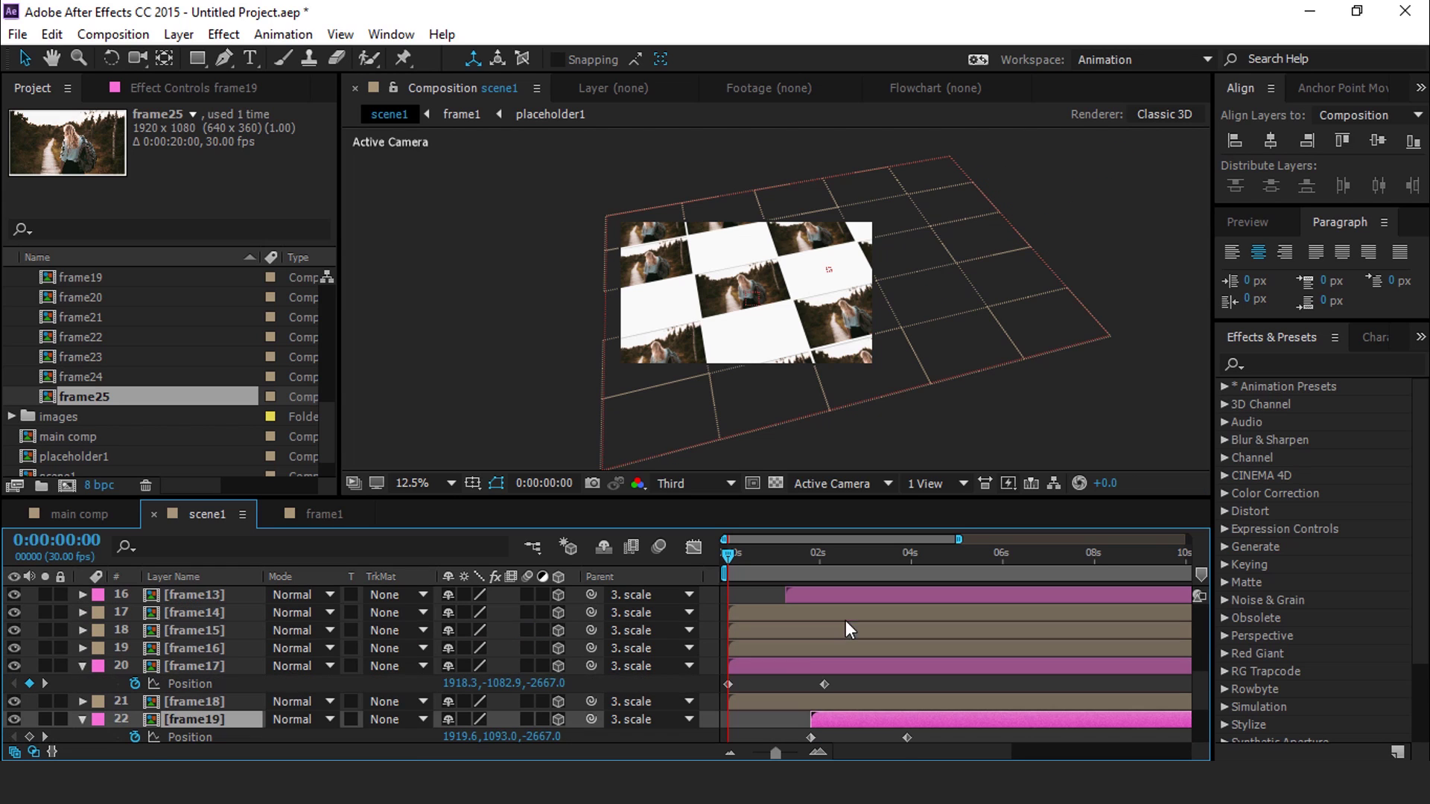
drag(790, 666, 806, 672)
key(p)
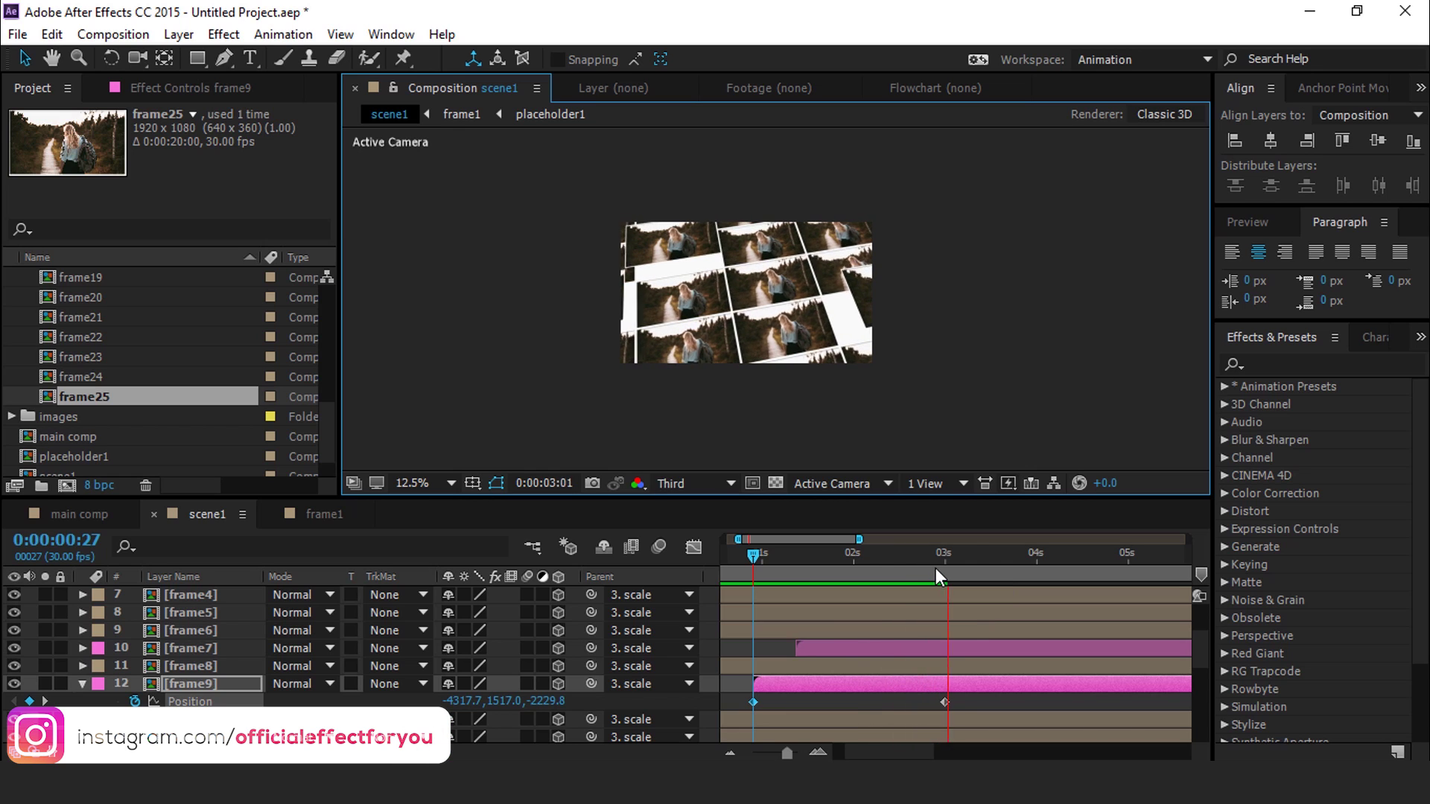
Step: Check the settled grid at 0:00:04:09, collapse frame9's Position property and move to 0:00:00:23
click(1062, 557)
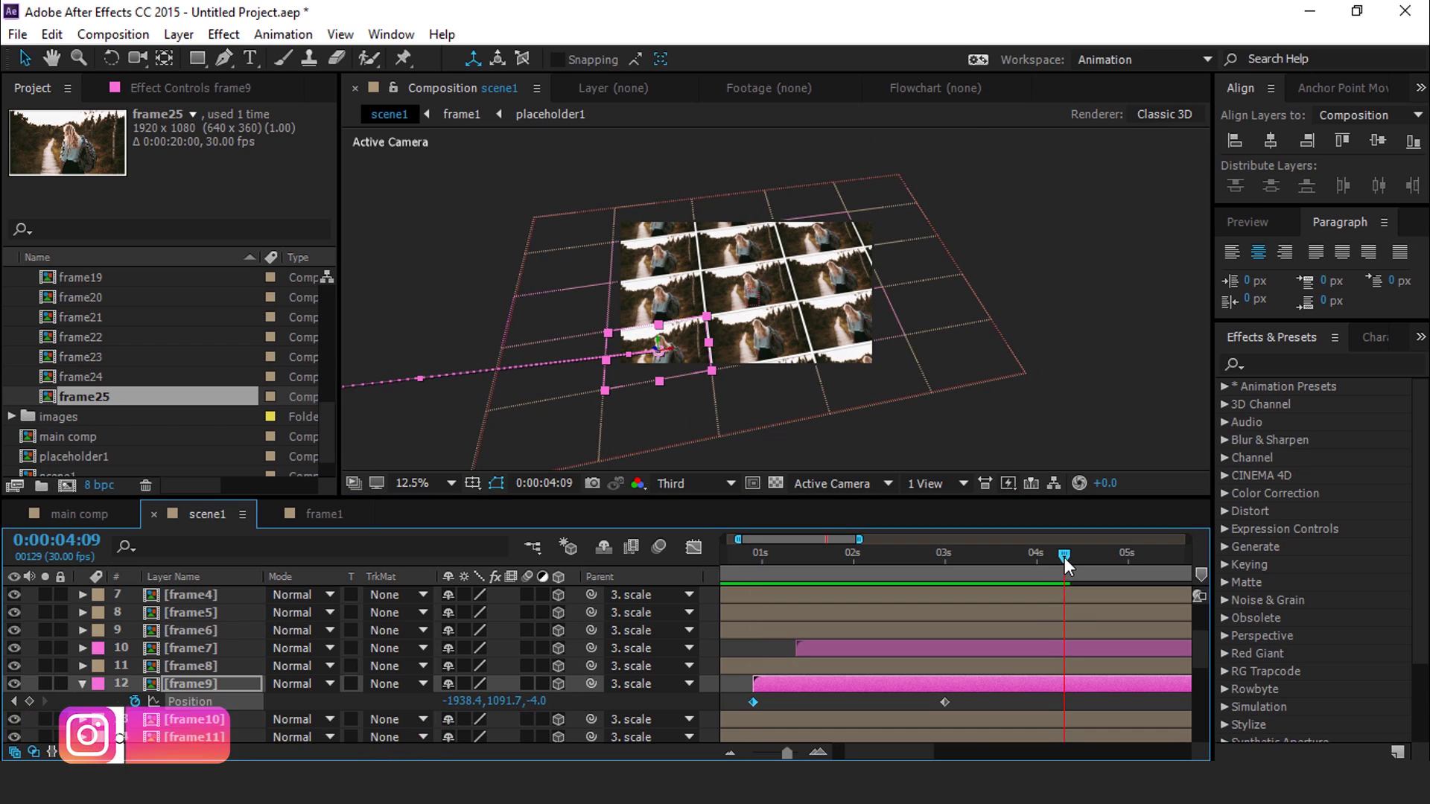
click(82, 683)
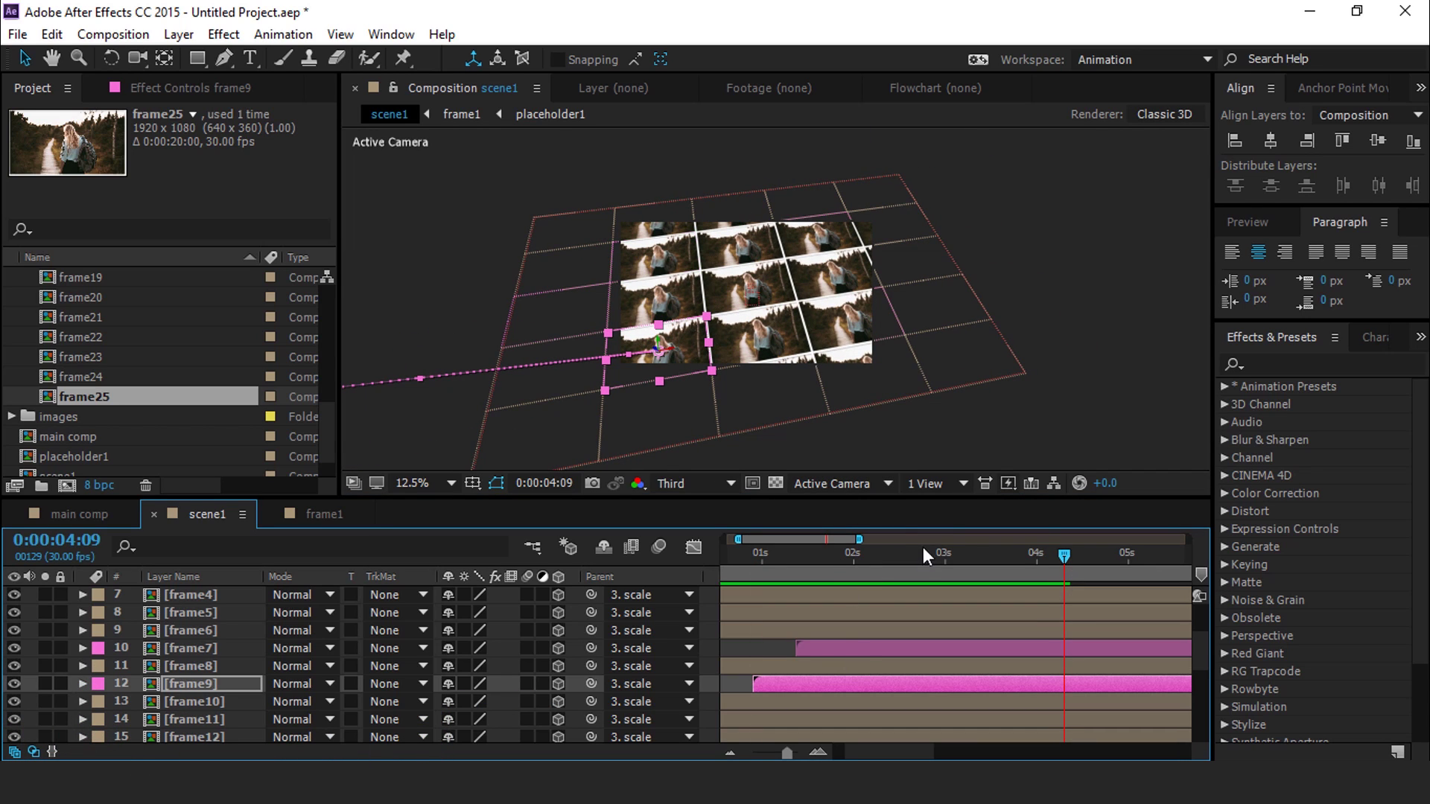
click(740, 558)
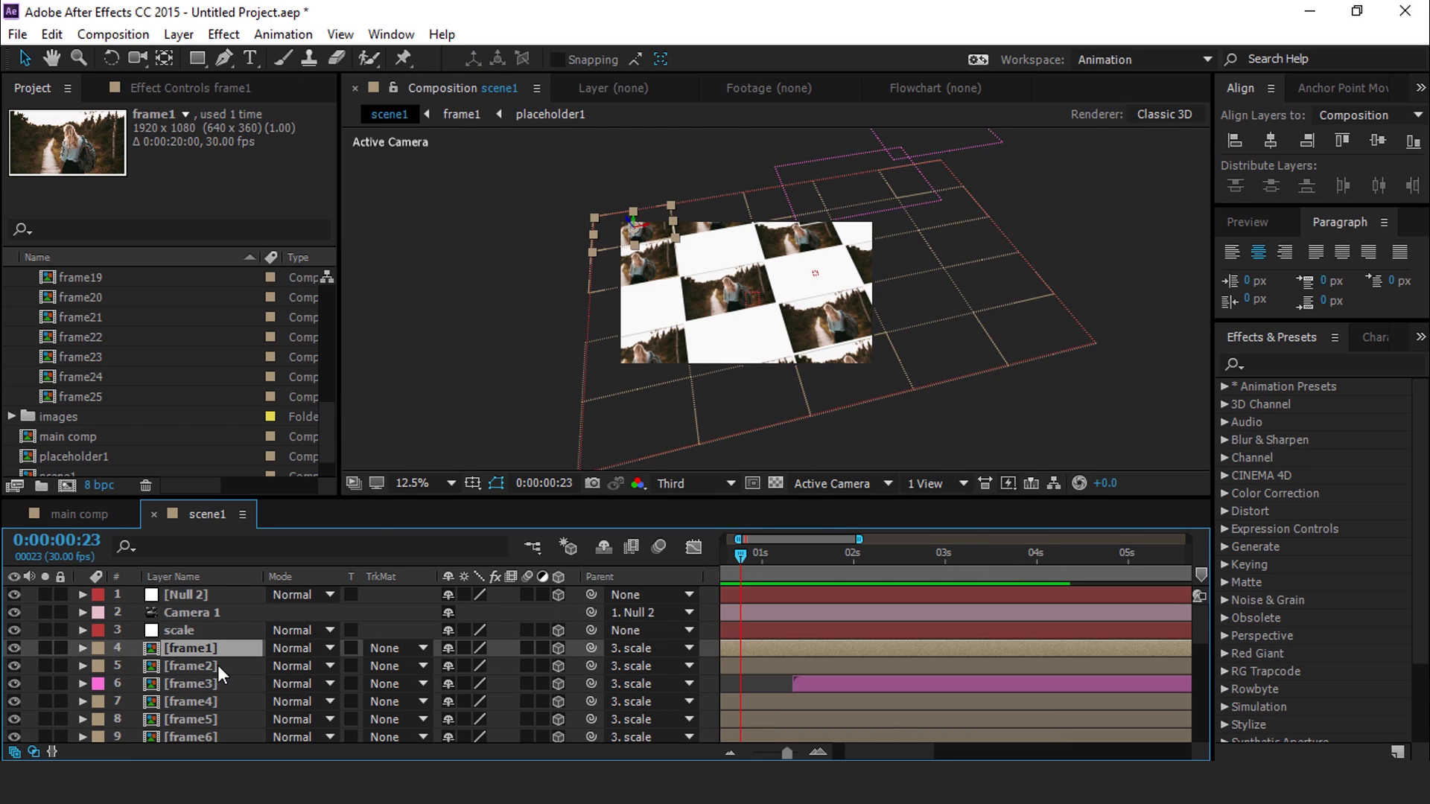
Step: Duplicate placeholder1 as placeholder2 and replace the placeholder1 layer inside frame2 with it
double_click(216, 664)
click(179, 618)
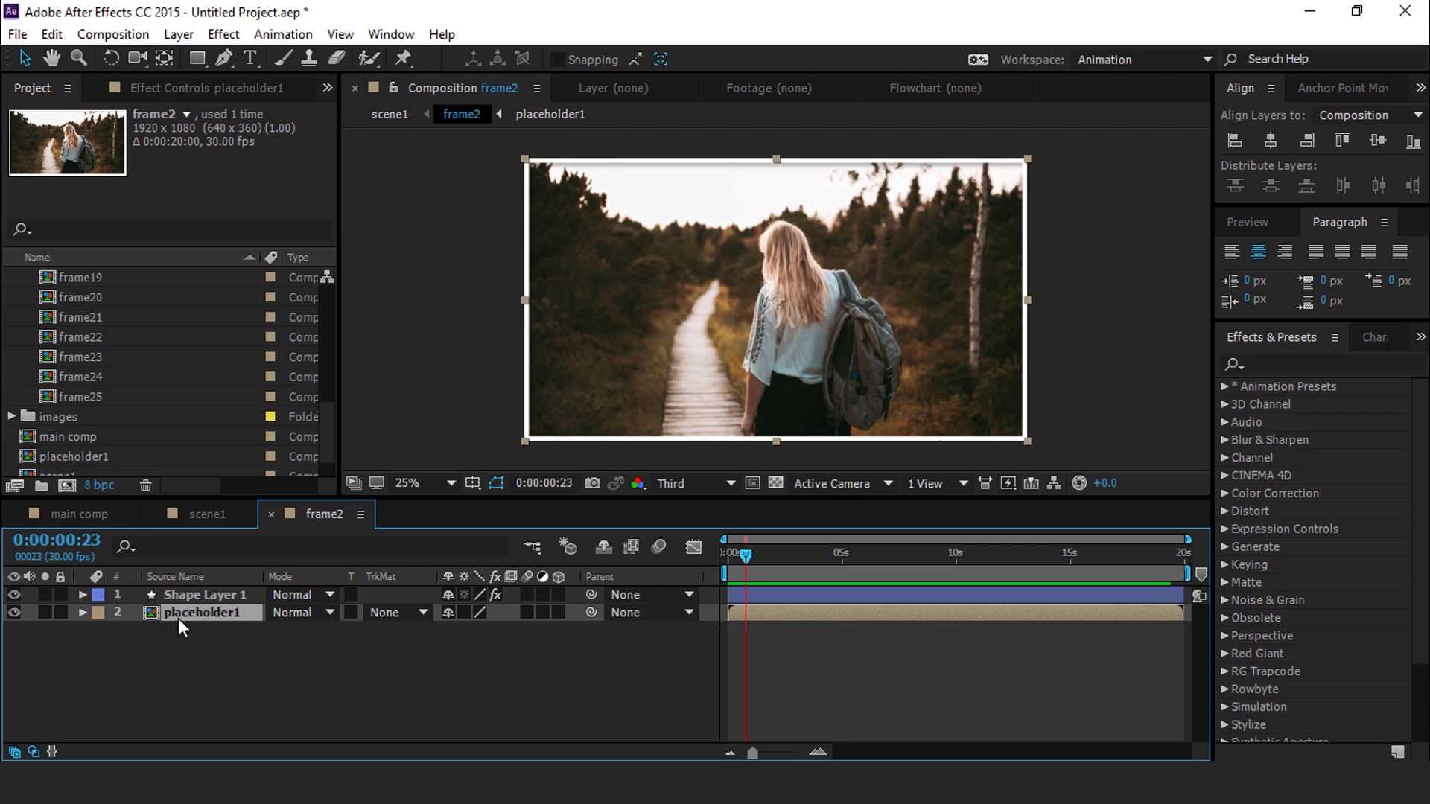
scroll(41, 357, up, 6)
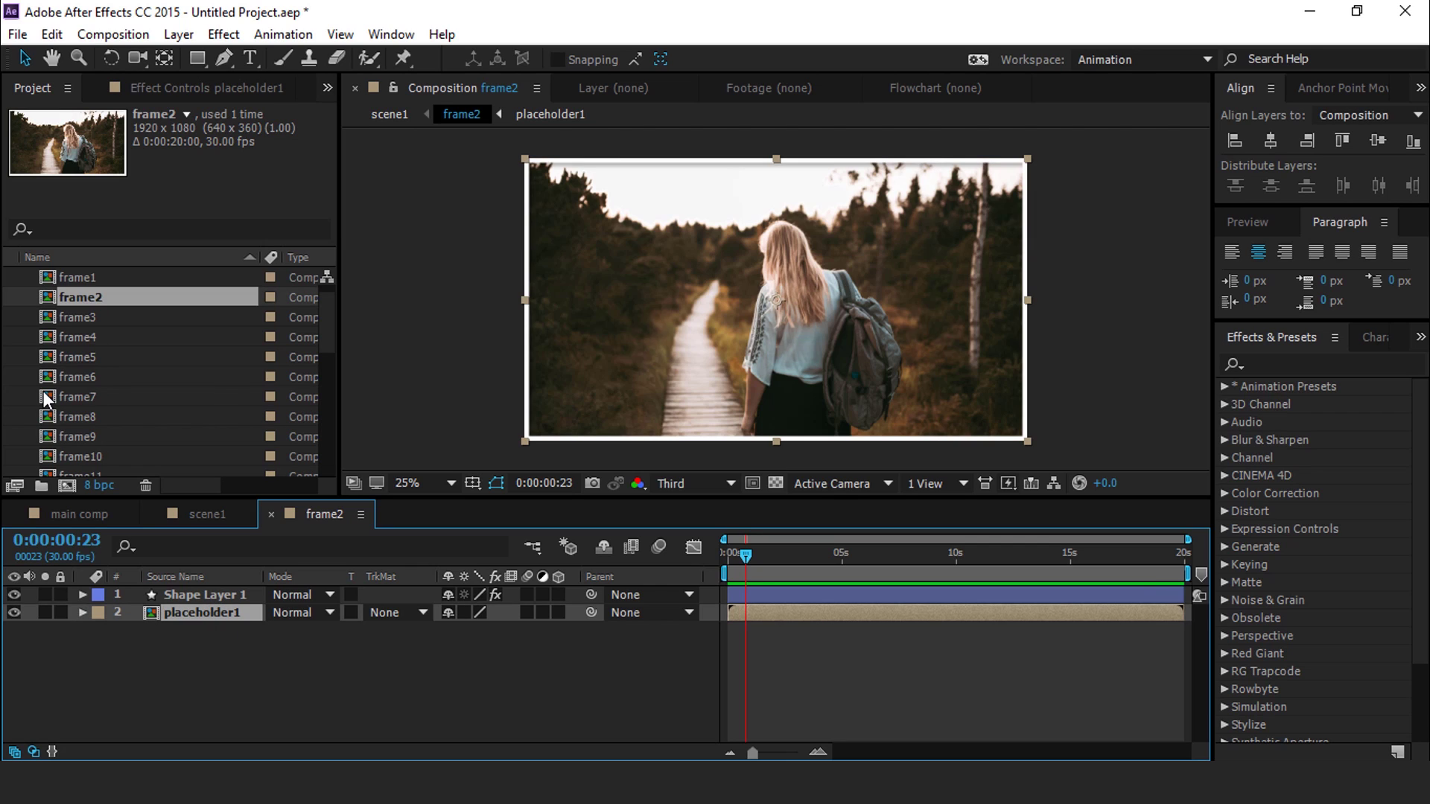
click(12, 278)
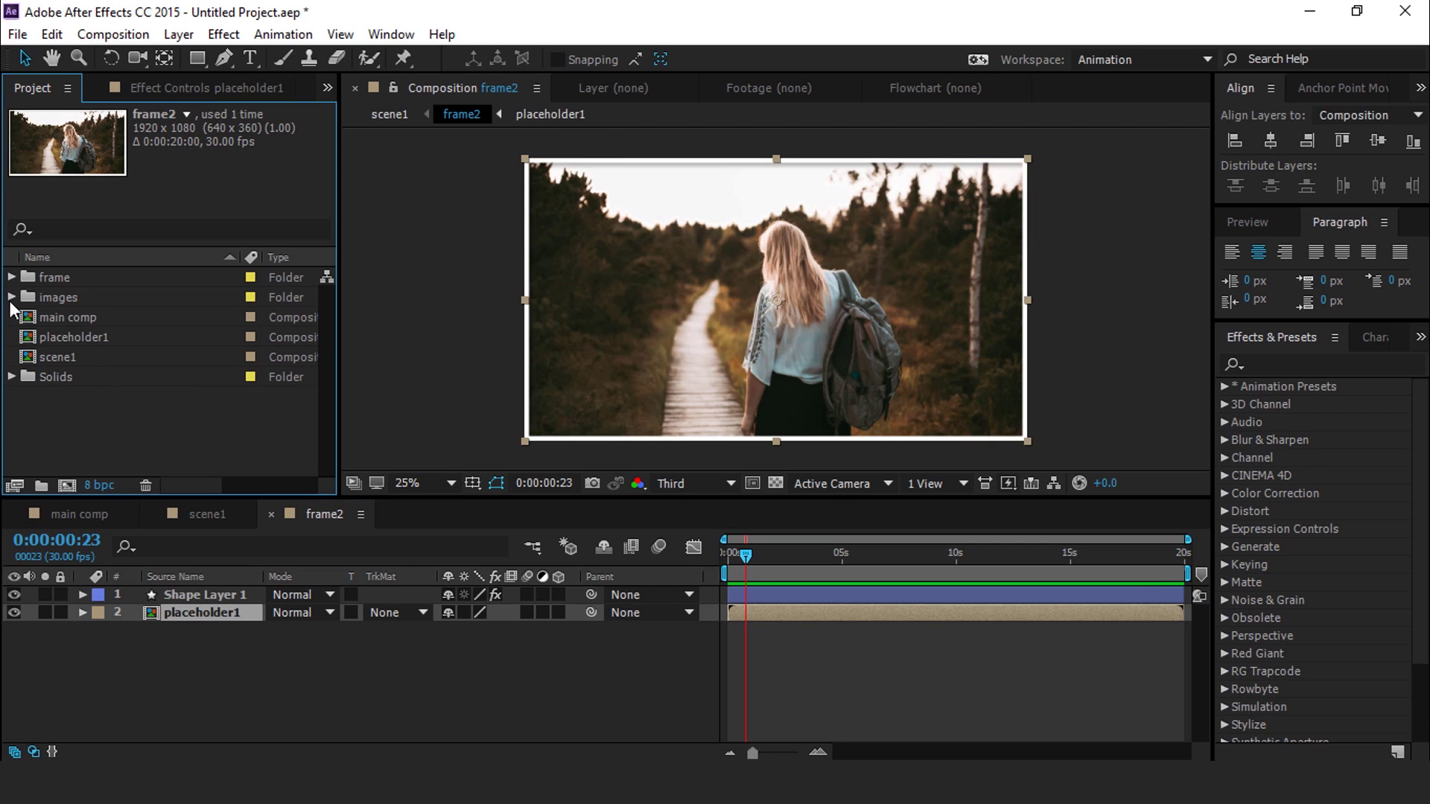
click(112, 339)
key(ctrl+d)
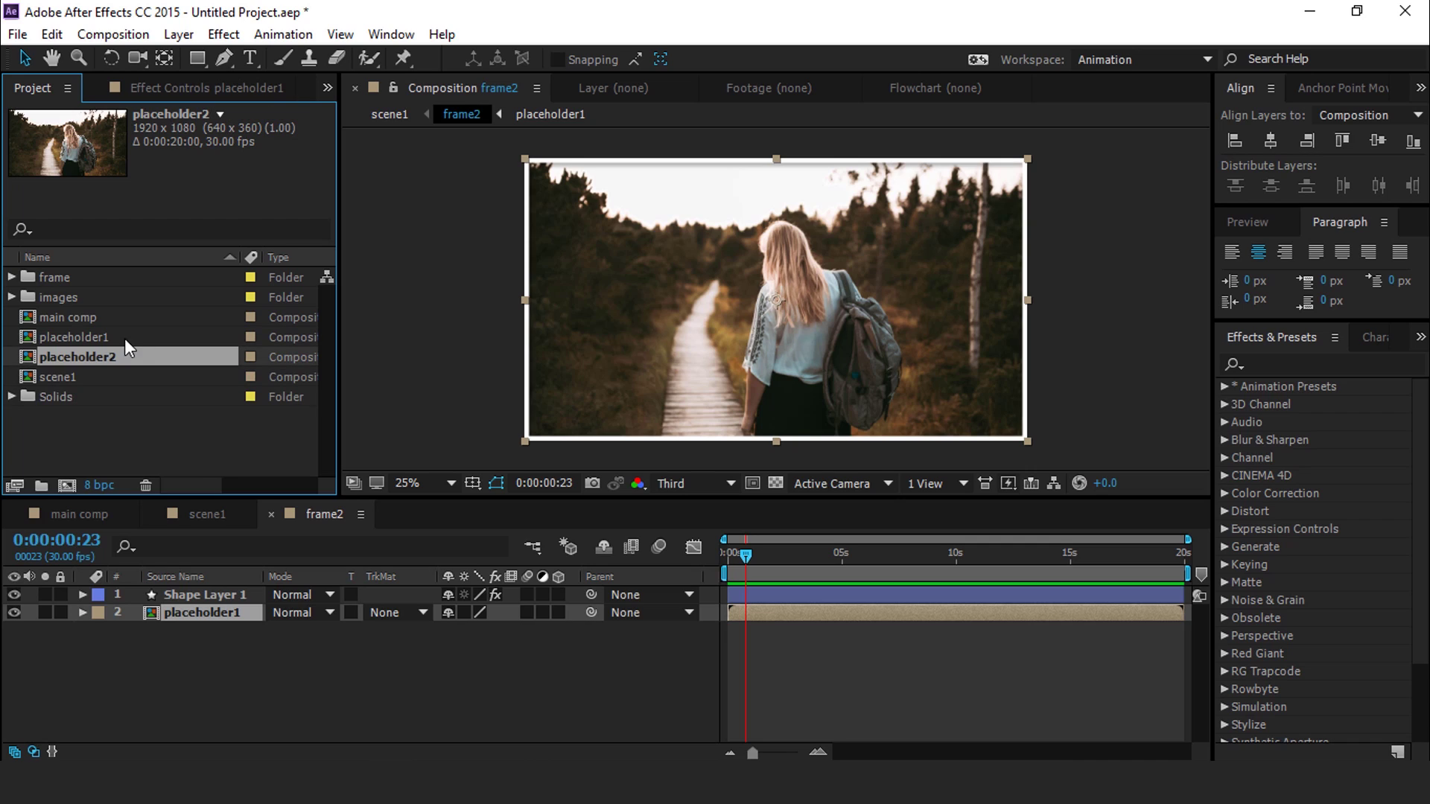
drag(113, 363, 225, 613)
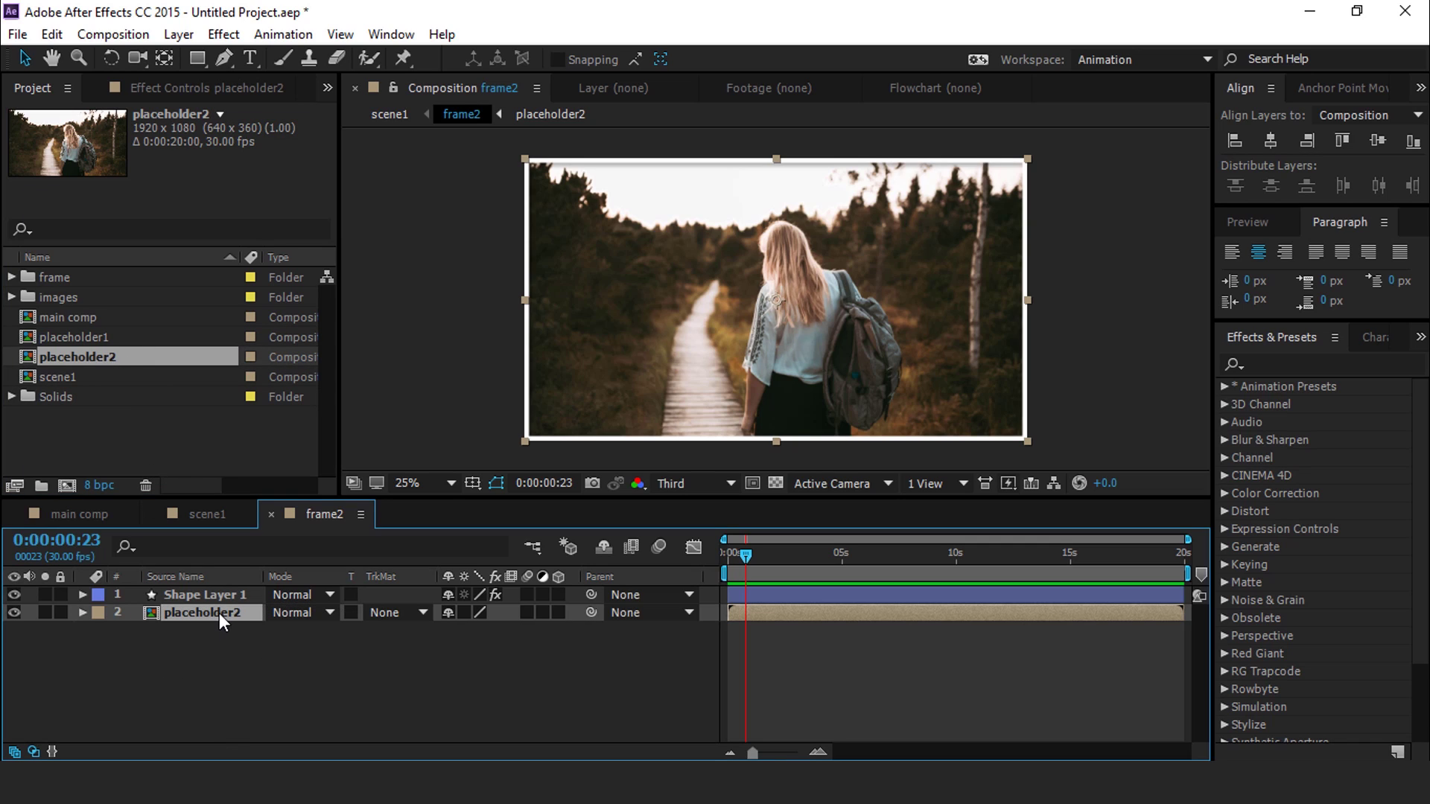
Step: In placeholder2, add 02.jpg above the hidden 01.jpg layer and close the nested compositions to return to scene1
double_click(219, 614)
click(123, 432)
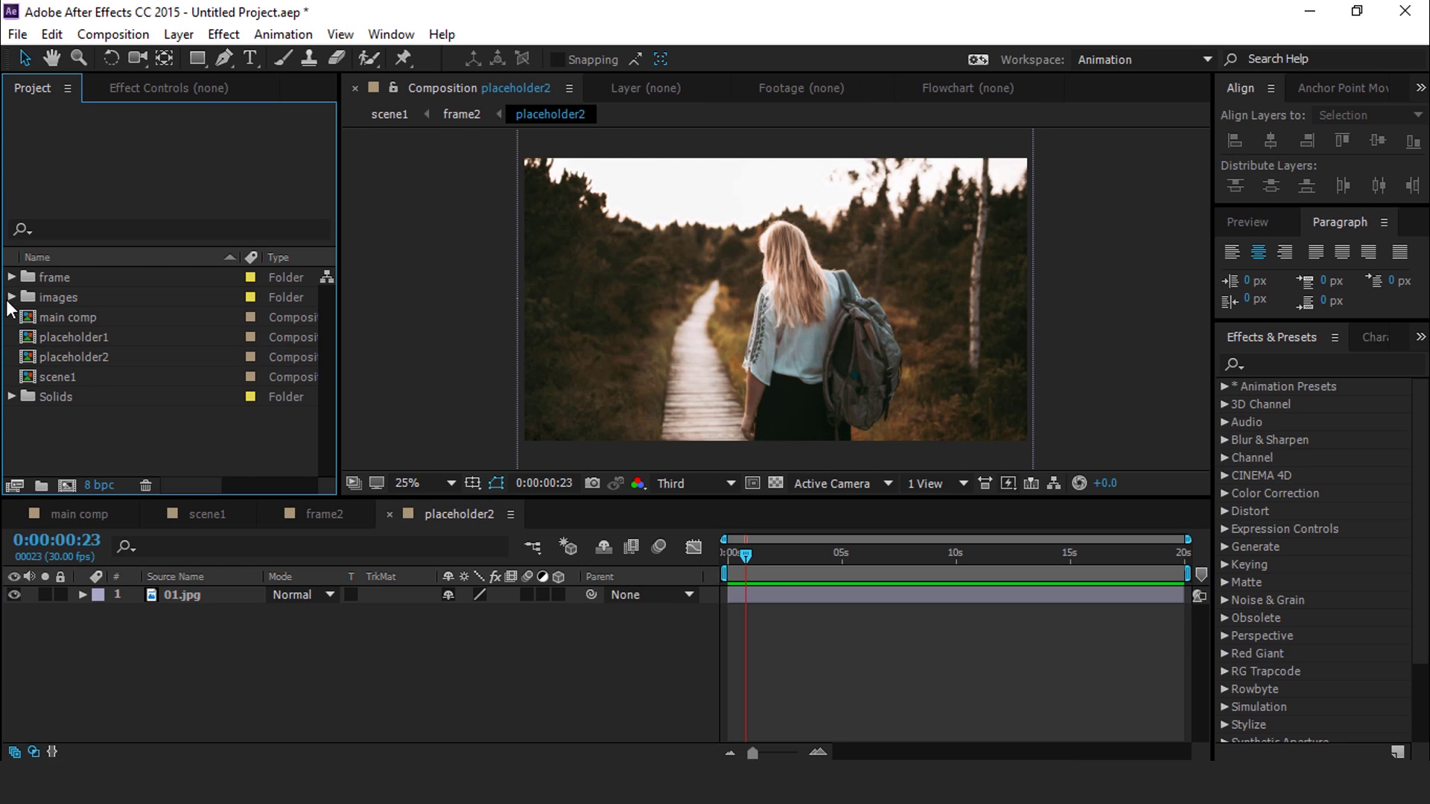
click(12, 296)
click(112, 317)
drag(55, 321, 196, 603)
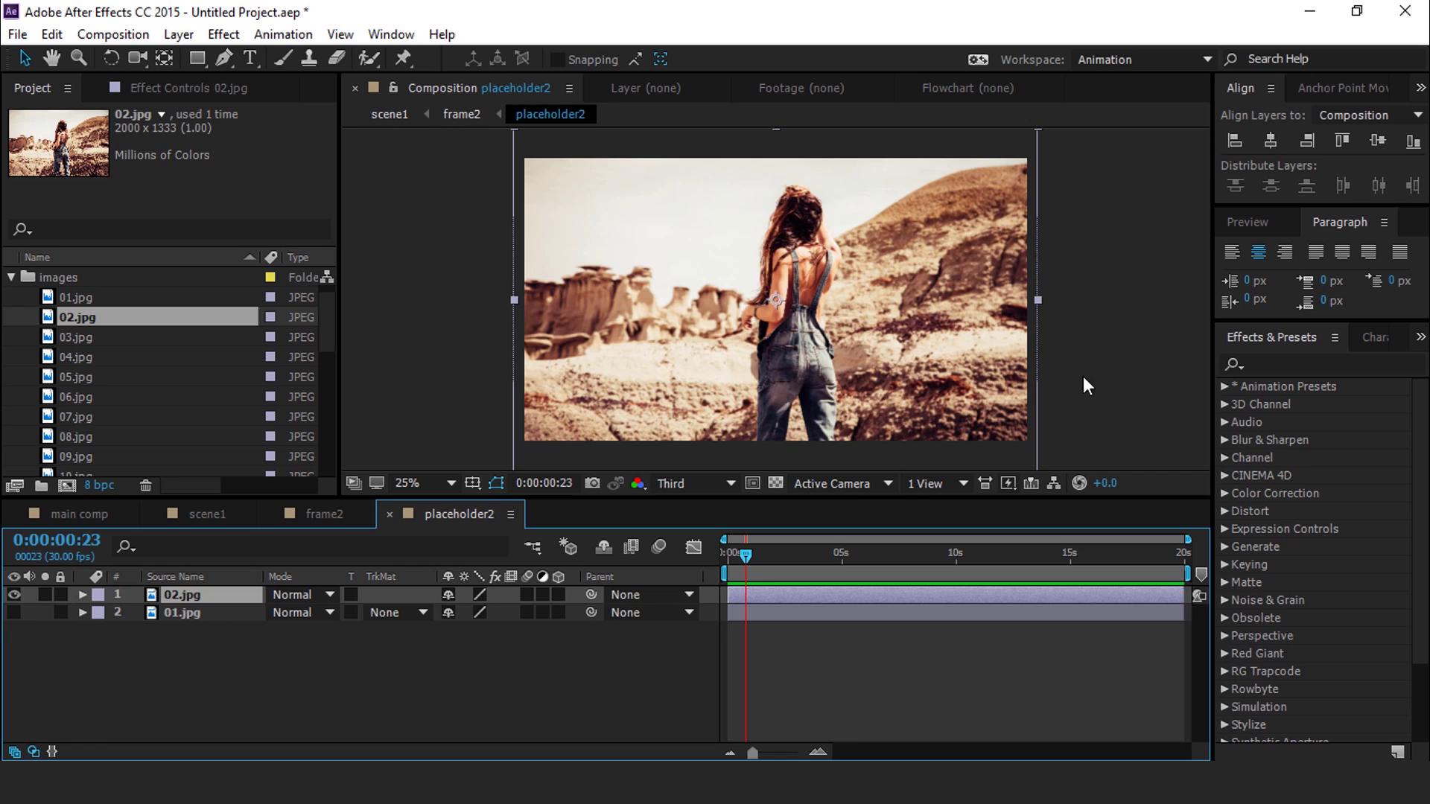
click(389, 514)
click(271, 514)
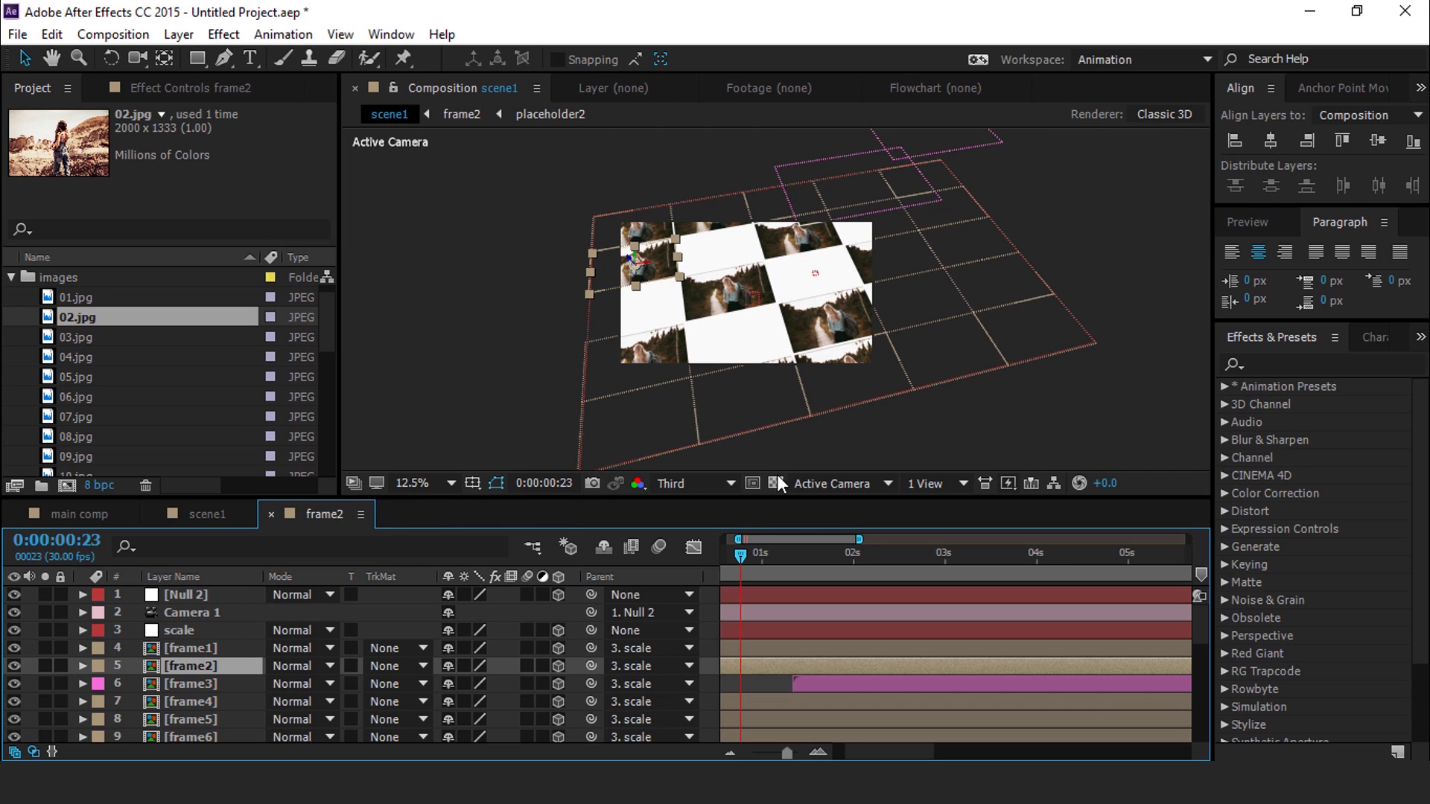
Step: Duplicate placeholder2 as placeholder3 and replace the placeholder1 layer inside frame3 with it
double_click(213, 682)
click(10, 277)
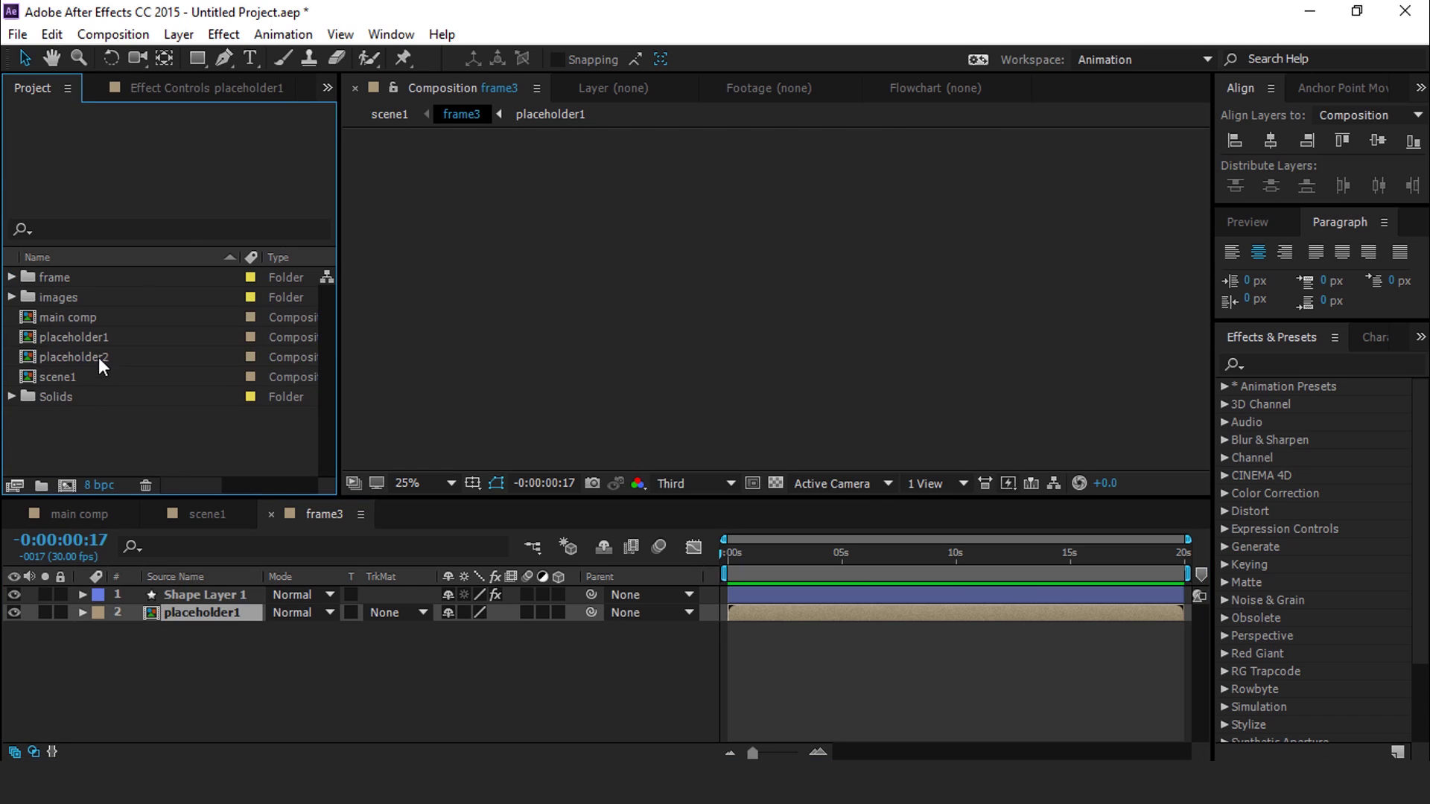
click(100, 359)
key(ctrl+d)
drag(106, 376, 234, 614)
Step: In placeholder3, add 03.jpg as the top layer, scale it to 44.2%, and return to scene1
double_click(234, 613)
click(94, 339)
drag(93, 343, 204, 597)
click(773, 554)
key(s)
drag(506, 613, 380, 517)
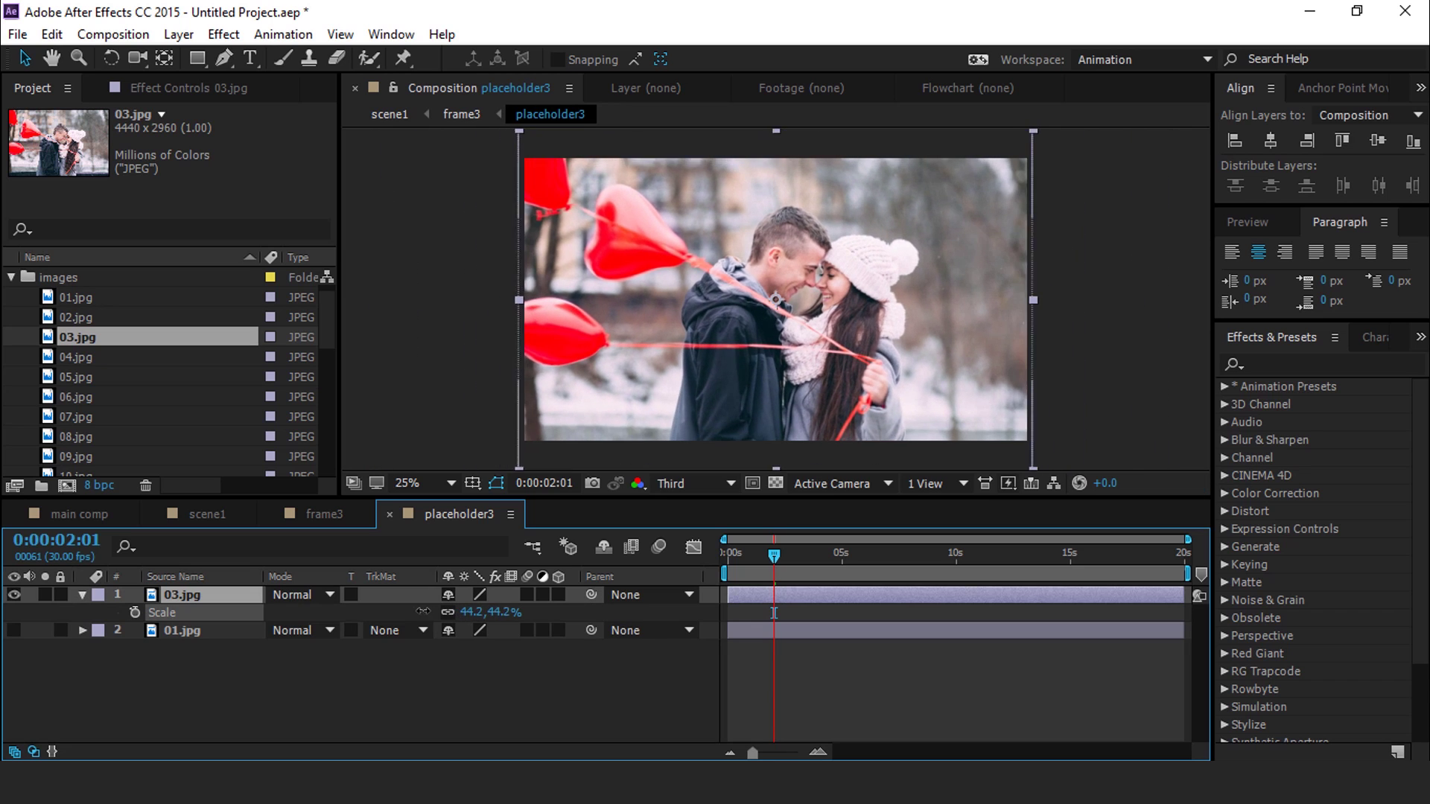
click(389, 514)
click(273, 514)
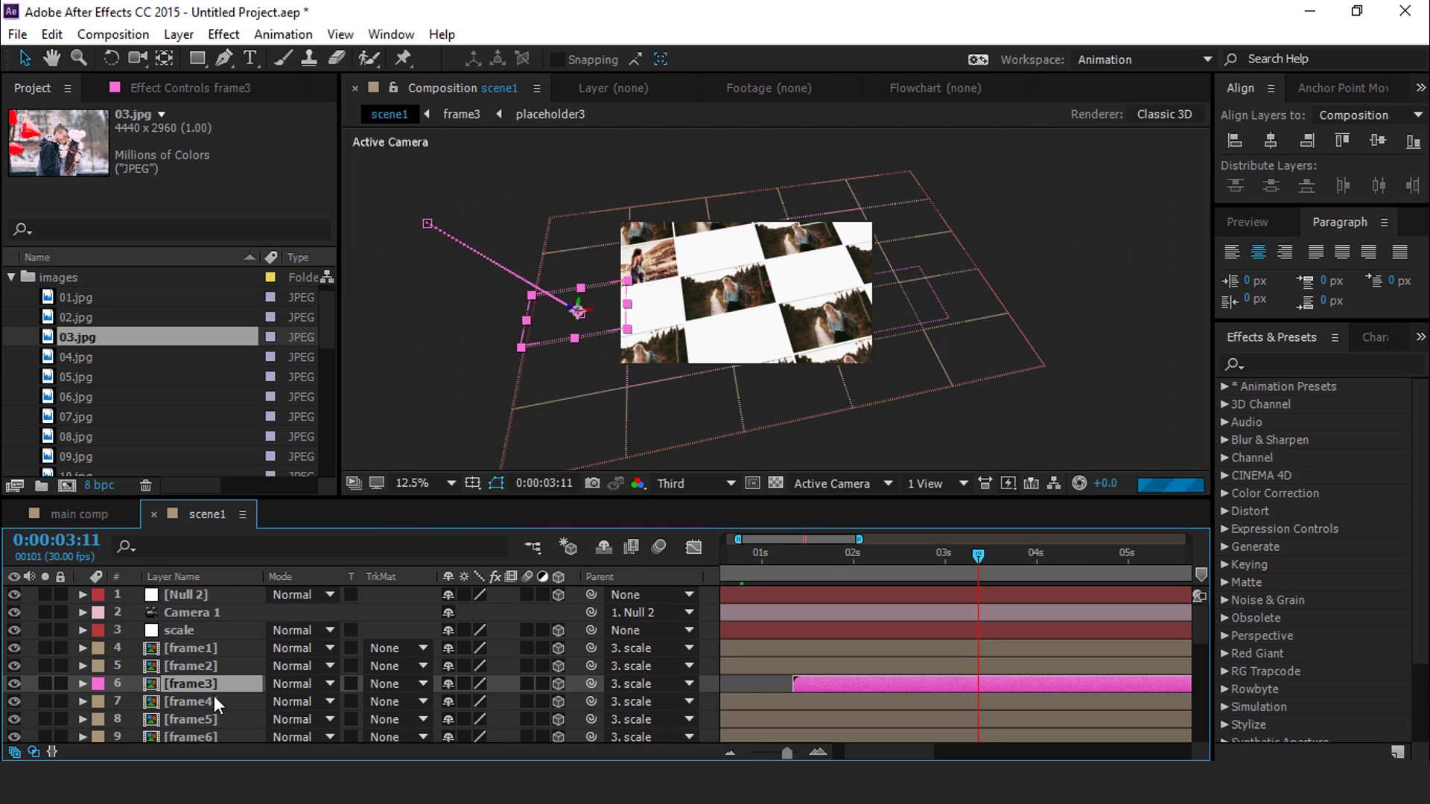
Step: Open the frame4 composition and select its placeholder1 layer
double_click(212, 698)
click(225, 614)
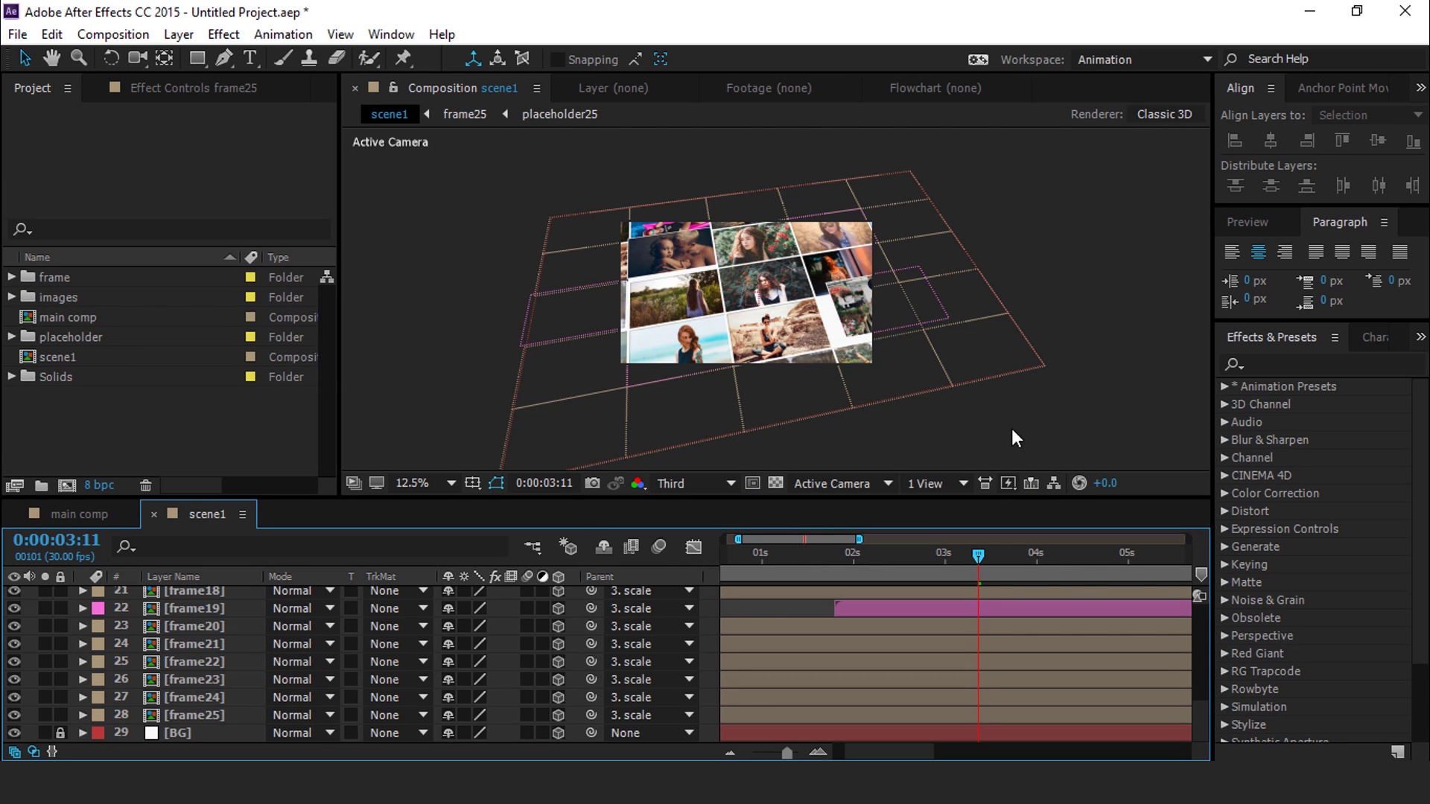
Step: Reveal the keyframed properties in scene1 and apply Easy Ease to all keyframes of the camera null and fuchsia frames
scroll(740, 284, up, 2)
scroll(781, 332, down, 2)
click(764, 569)
key(u)
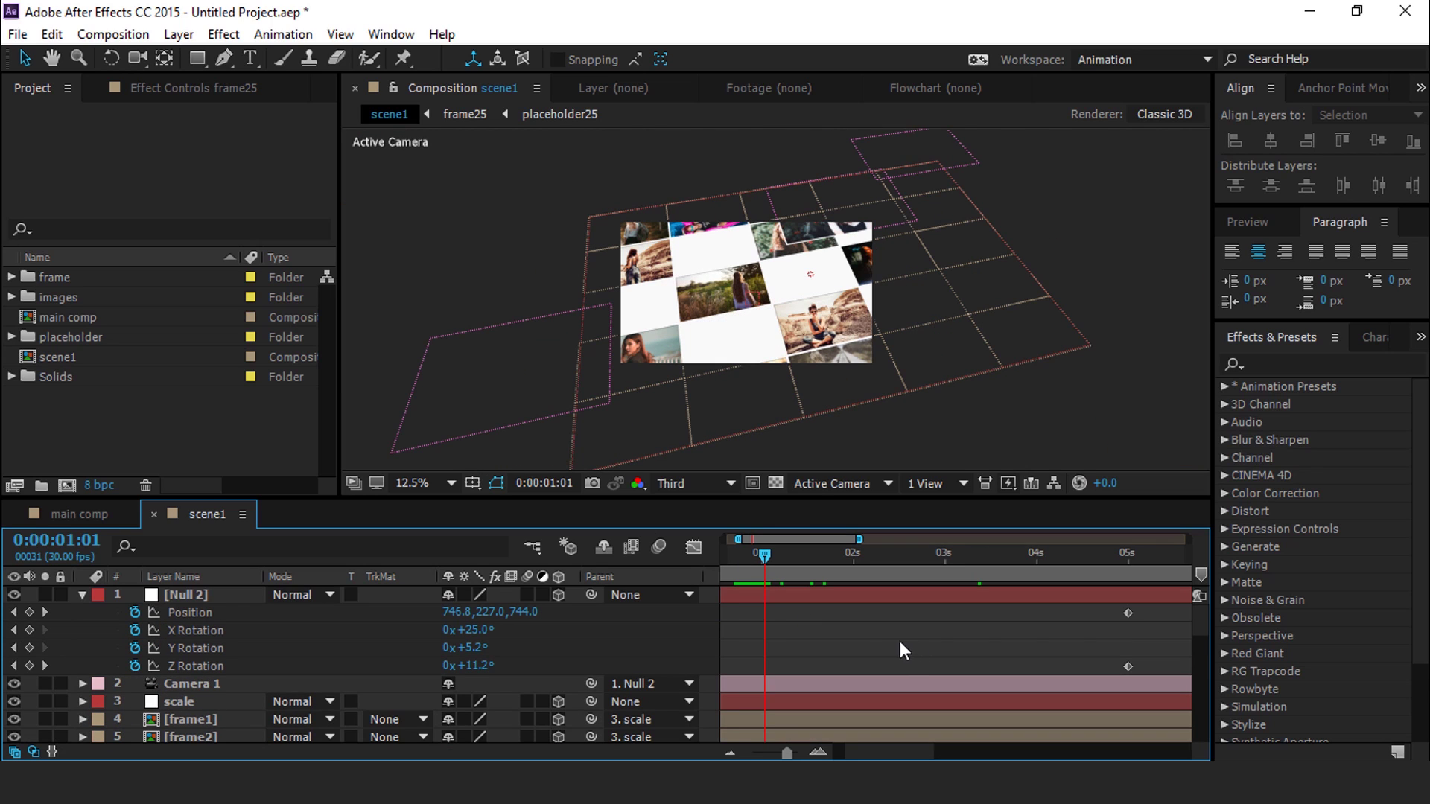
key(semicolon)
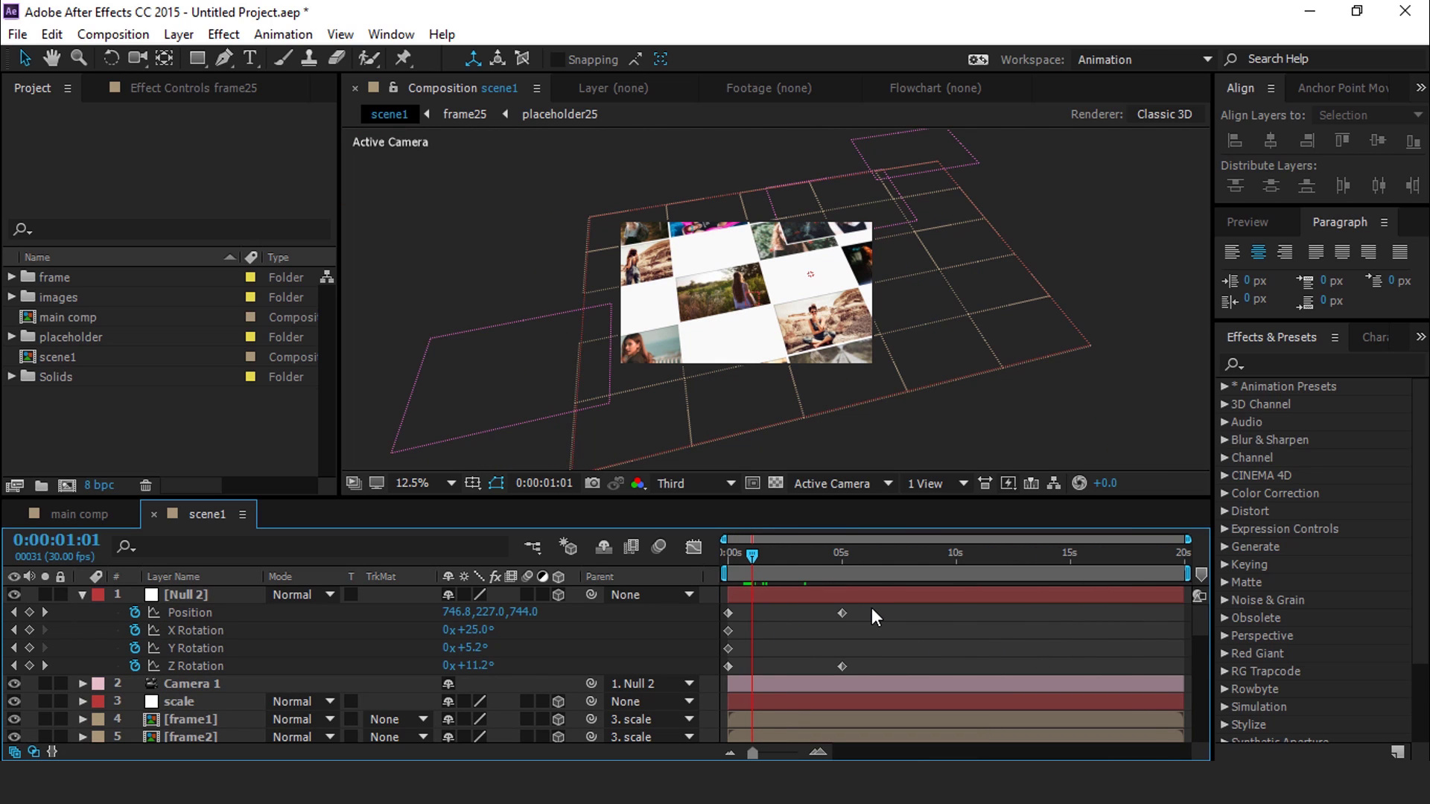
drag(869, 597, 719, 751)
scroll(834, 648, up, 5)
right_click(796, 644)
mouse_move(849, 626)
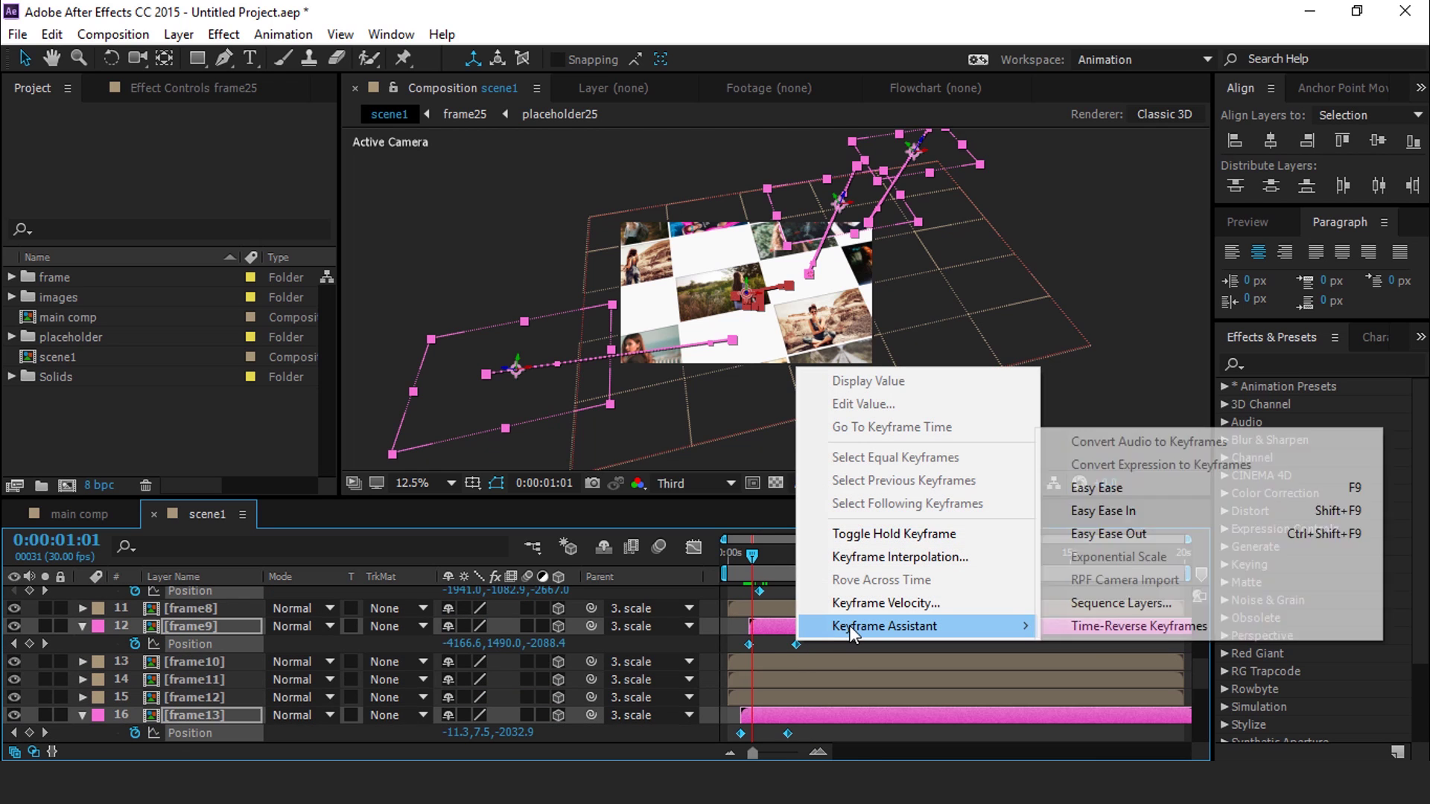
click(1101, 488)
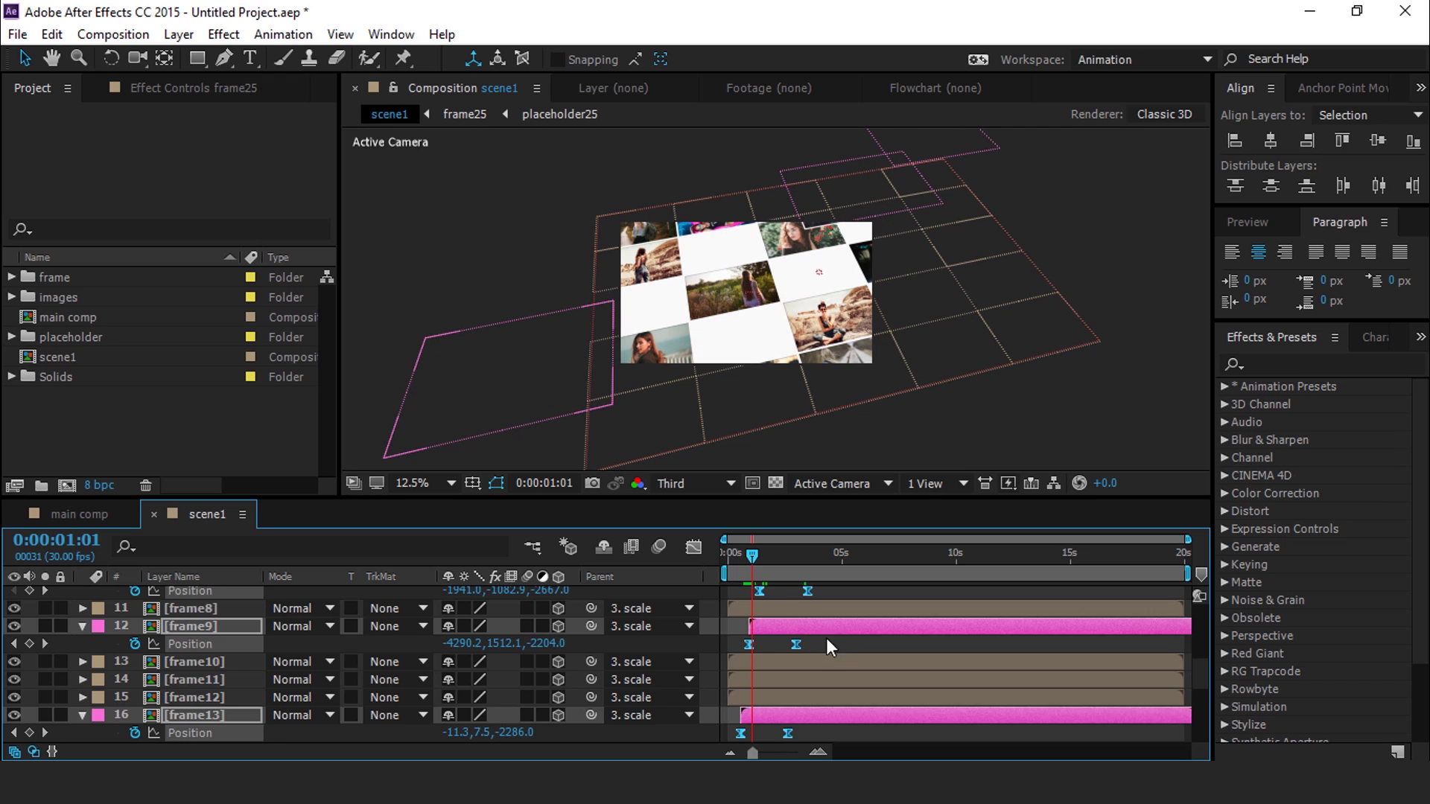
Step: Deselect the keyframes, collapse the layer properties and preview the eased scene from about 1 second
click(837, 641)
scroll(846, 643, down, 3)
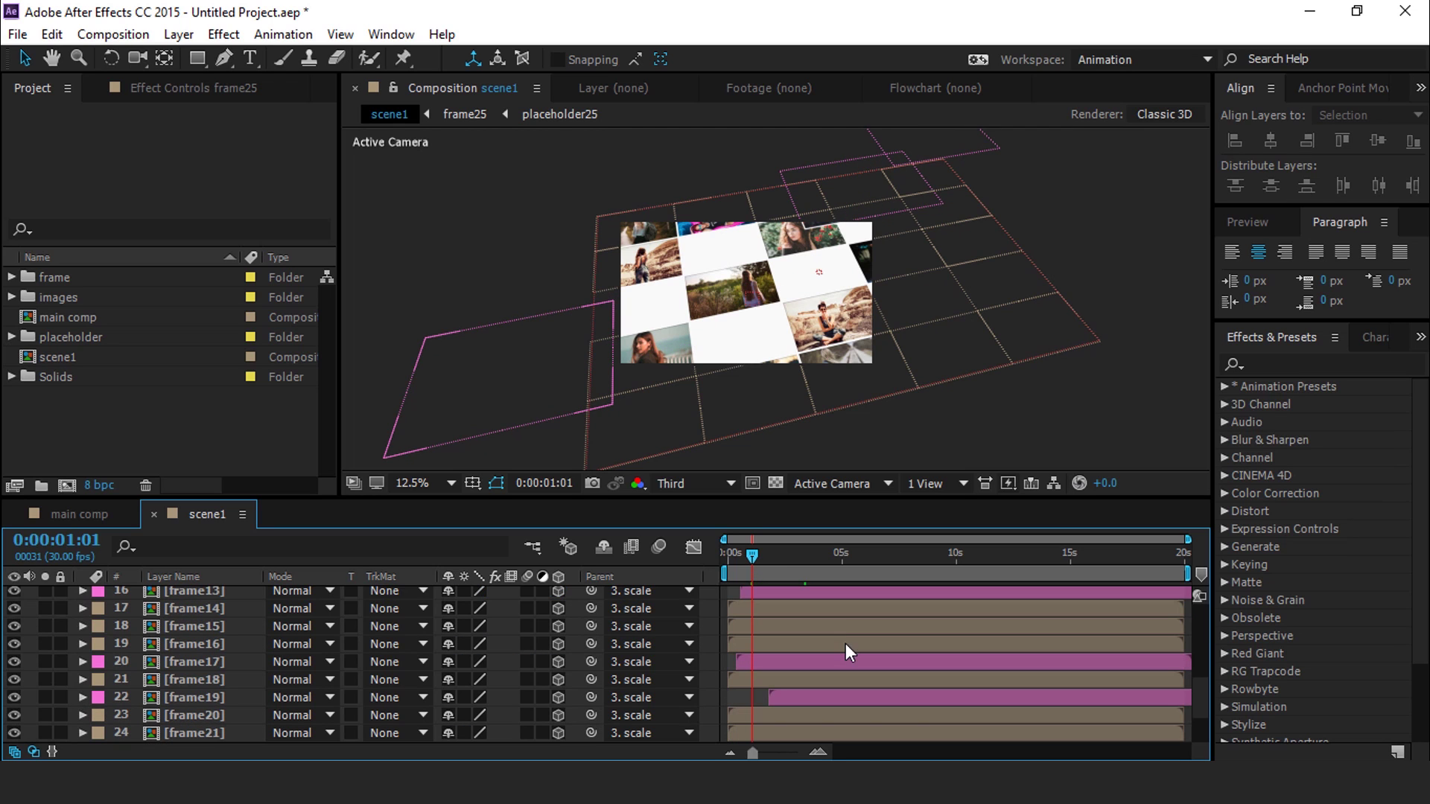
scroll(846, 643, up, 5)
scroll(865, 339, up, 2)
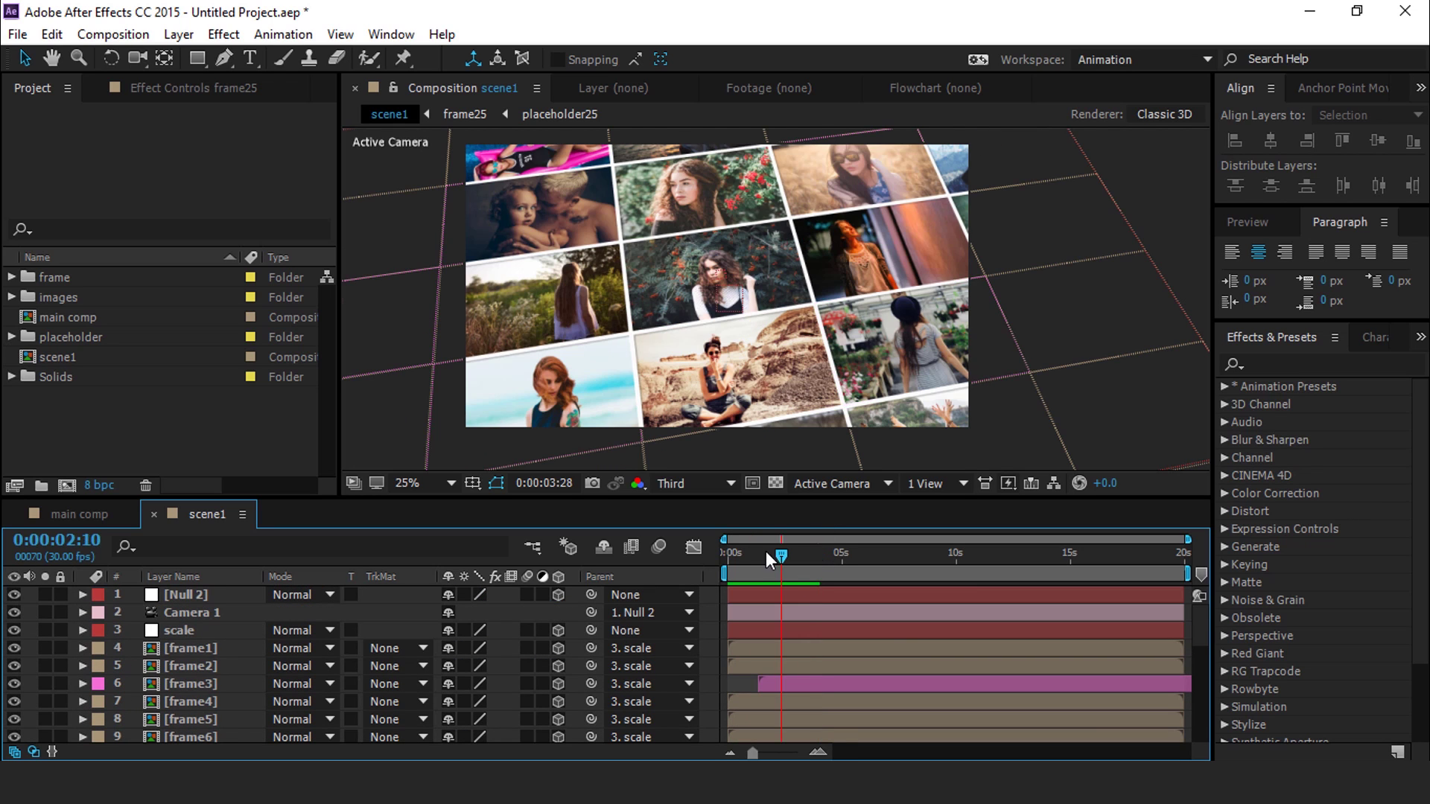
drag(771, 551, 747, 559)
key(space)
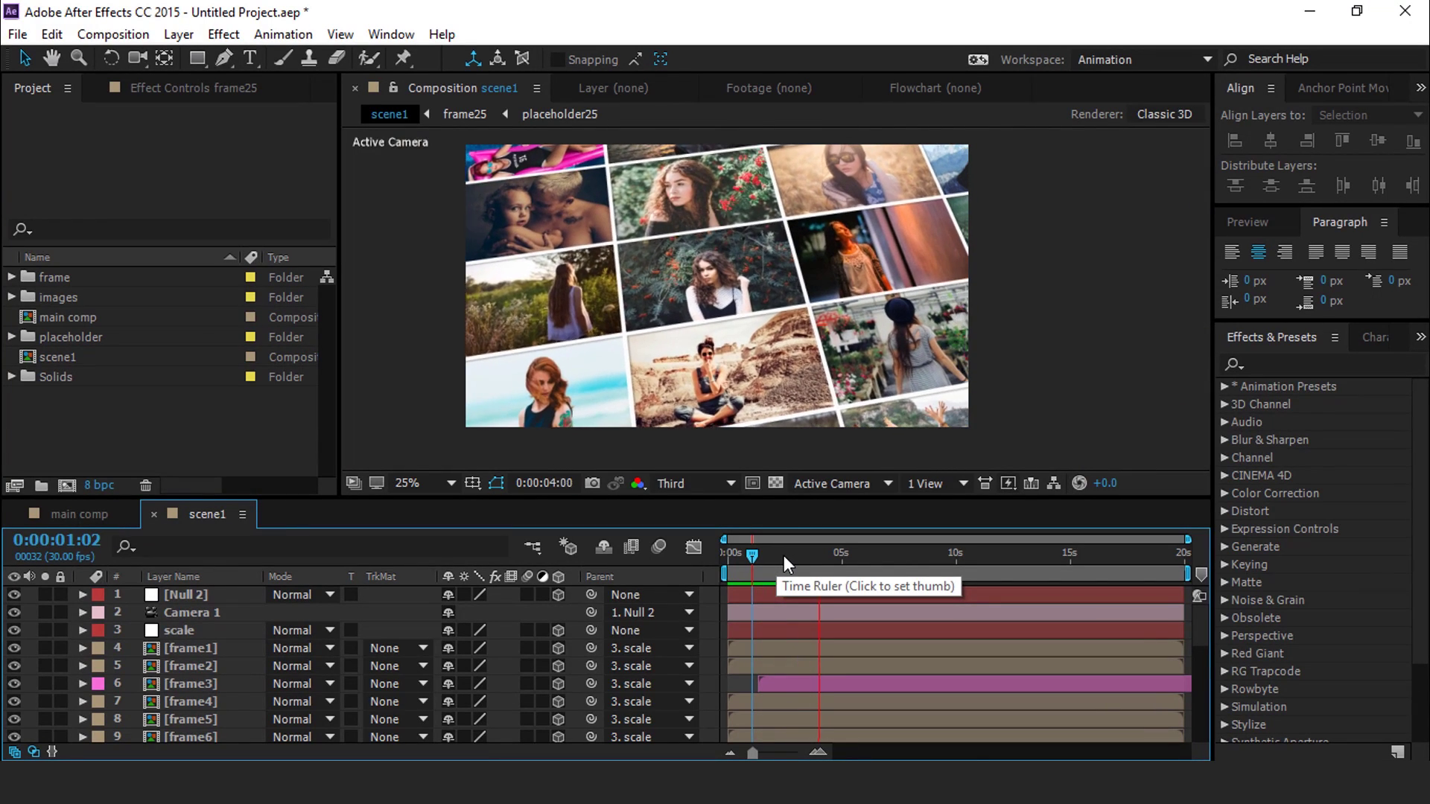
Step: Stop the preview, move to about 2 seconds in scene1 and add a Point light named Light 1
key(space)
click(775, 557)
key(comma)
right_click(390, 377)
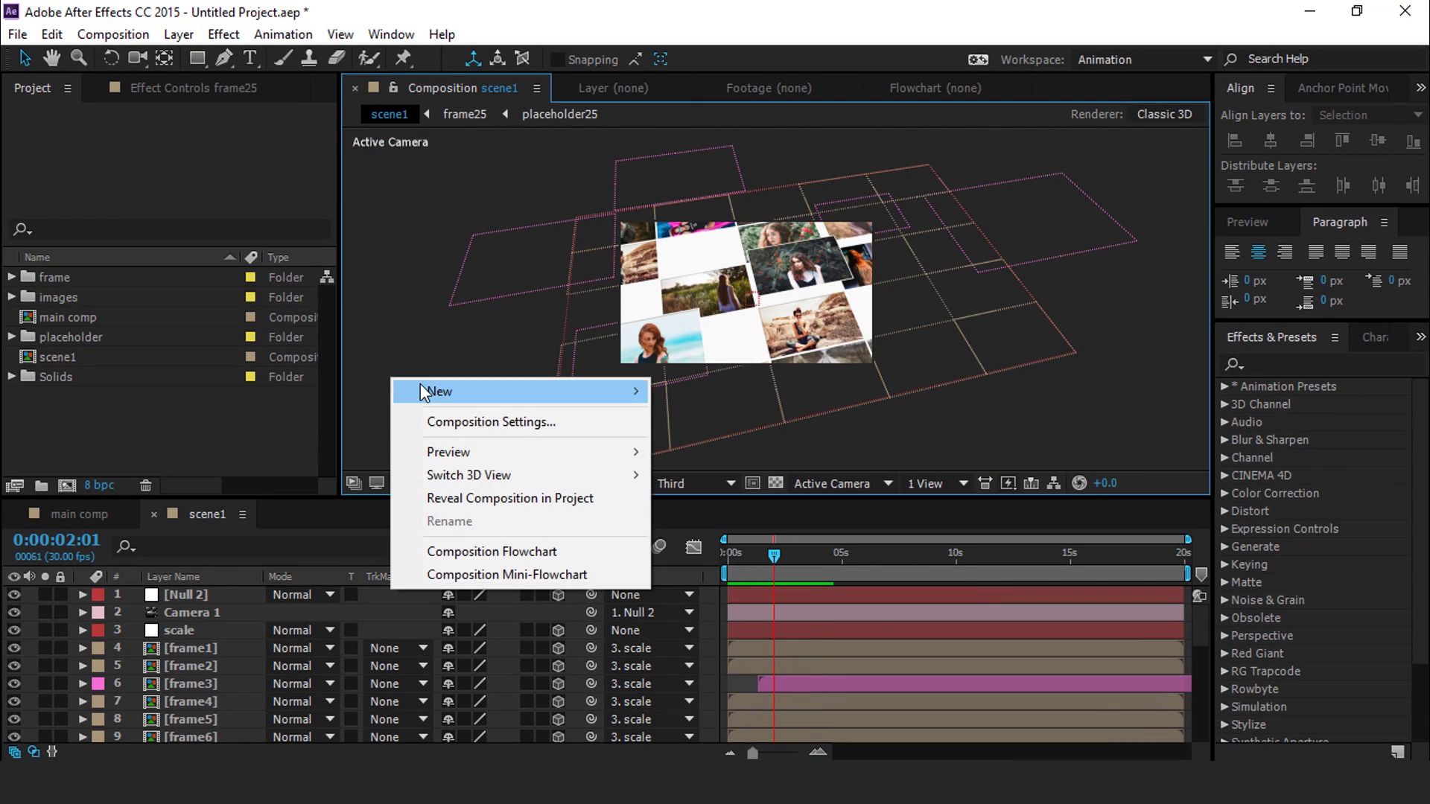
mouse_move(439, 391)
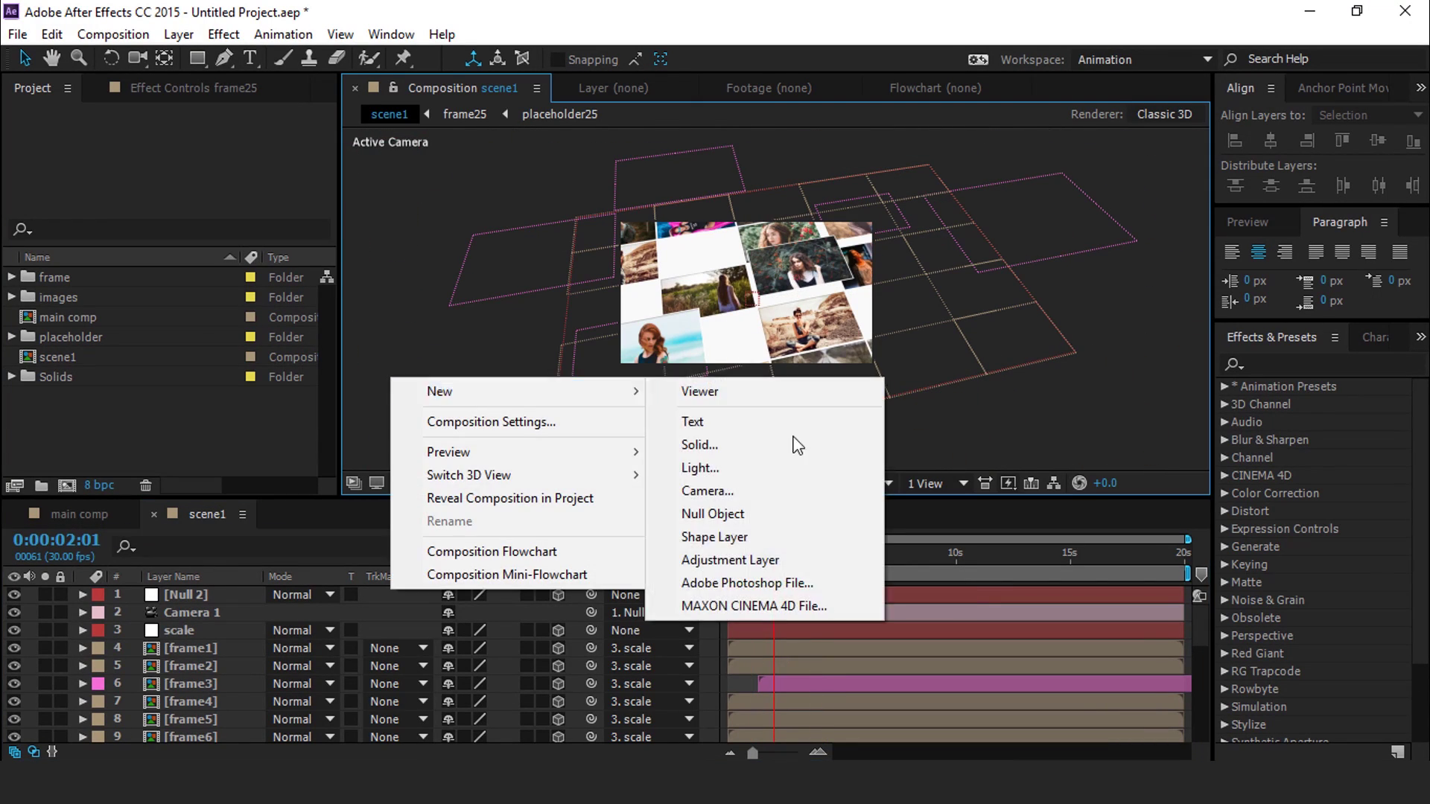
click(712, 468)
click(346, 153)
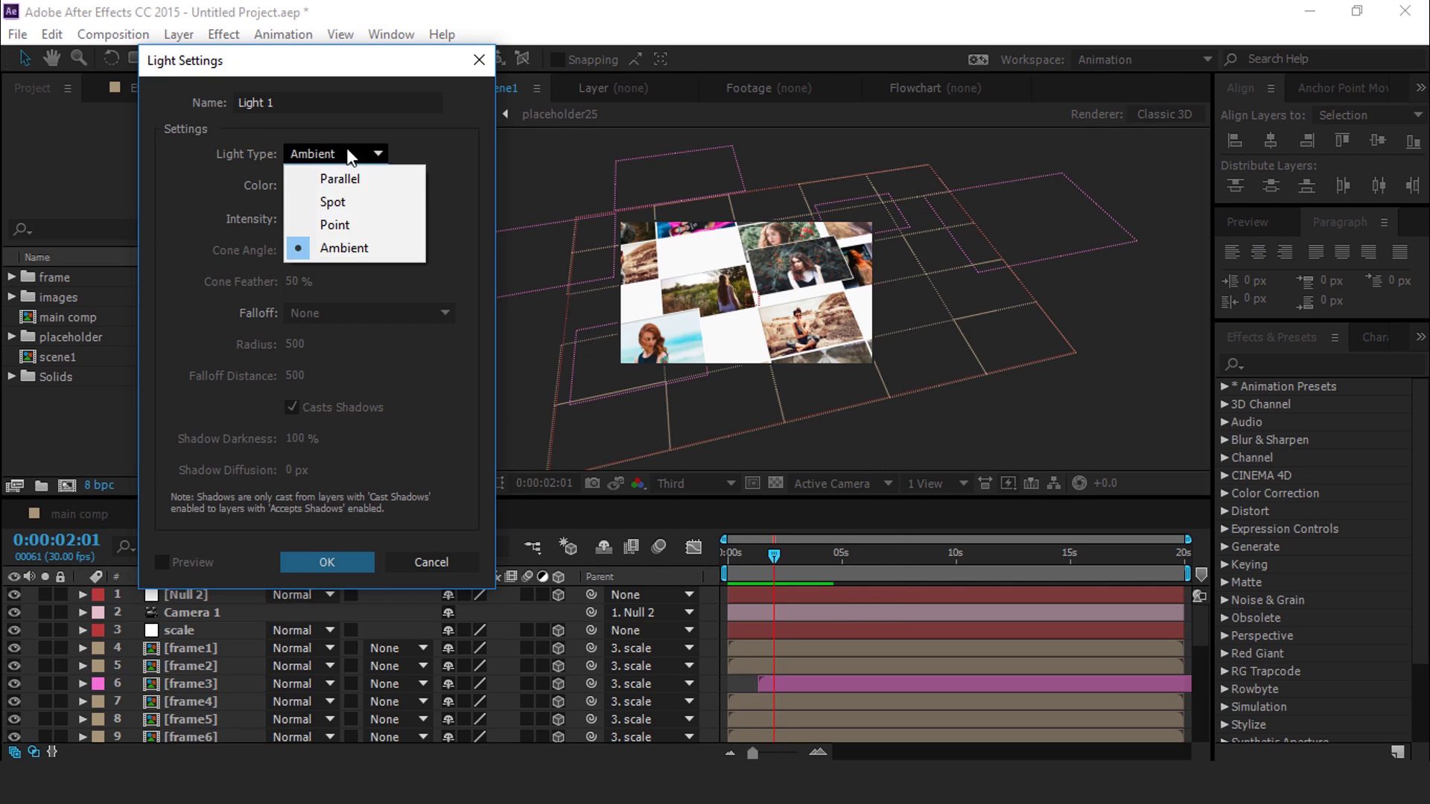
click(335, 224)
click(328, 562)
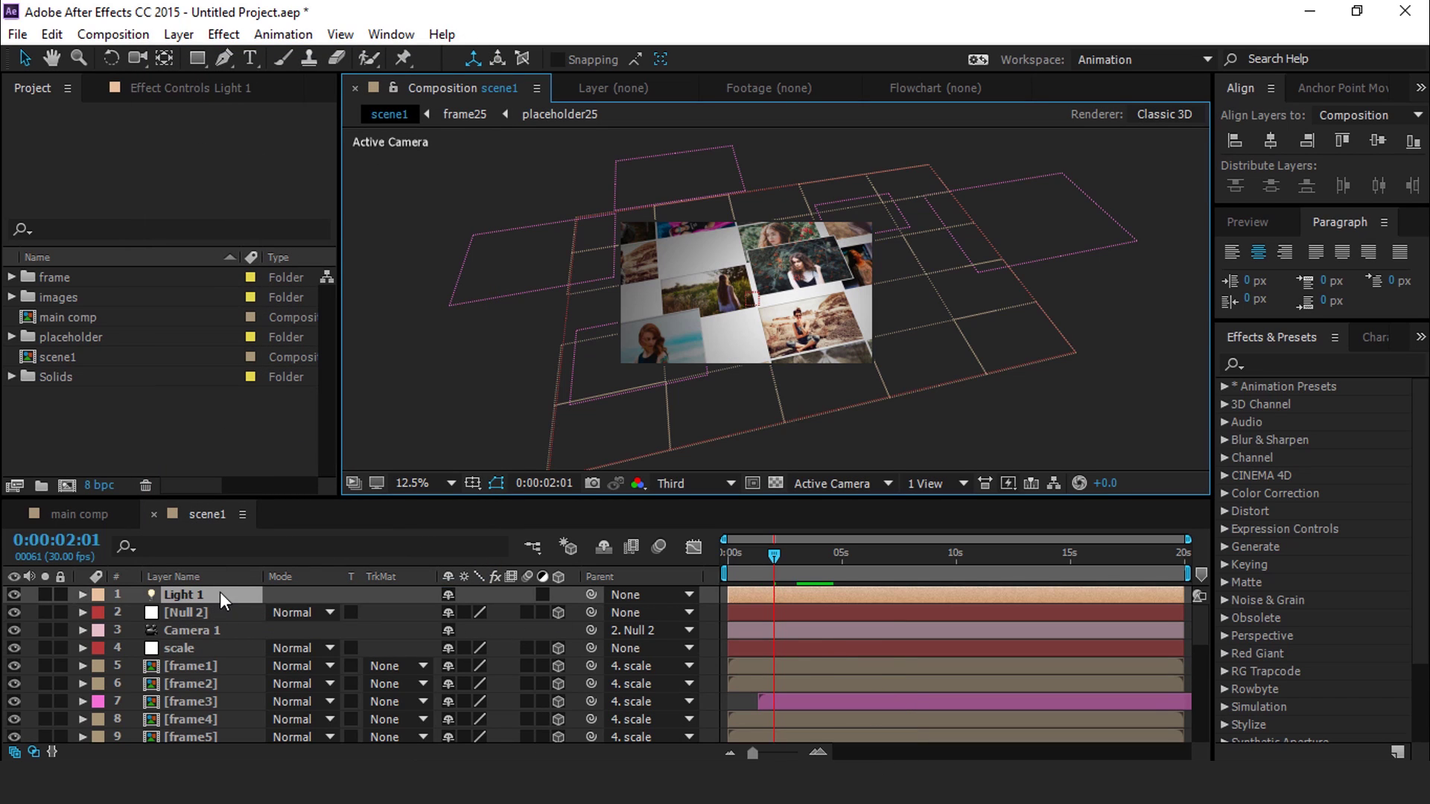
Step: Pull Light 1 away from the photo grid by setting its Z position to about -1482.7
click(221, 592)
key(p)
drag(535, 611, 140, 639)
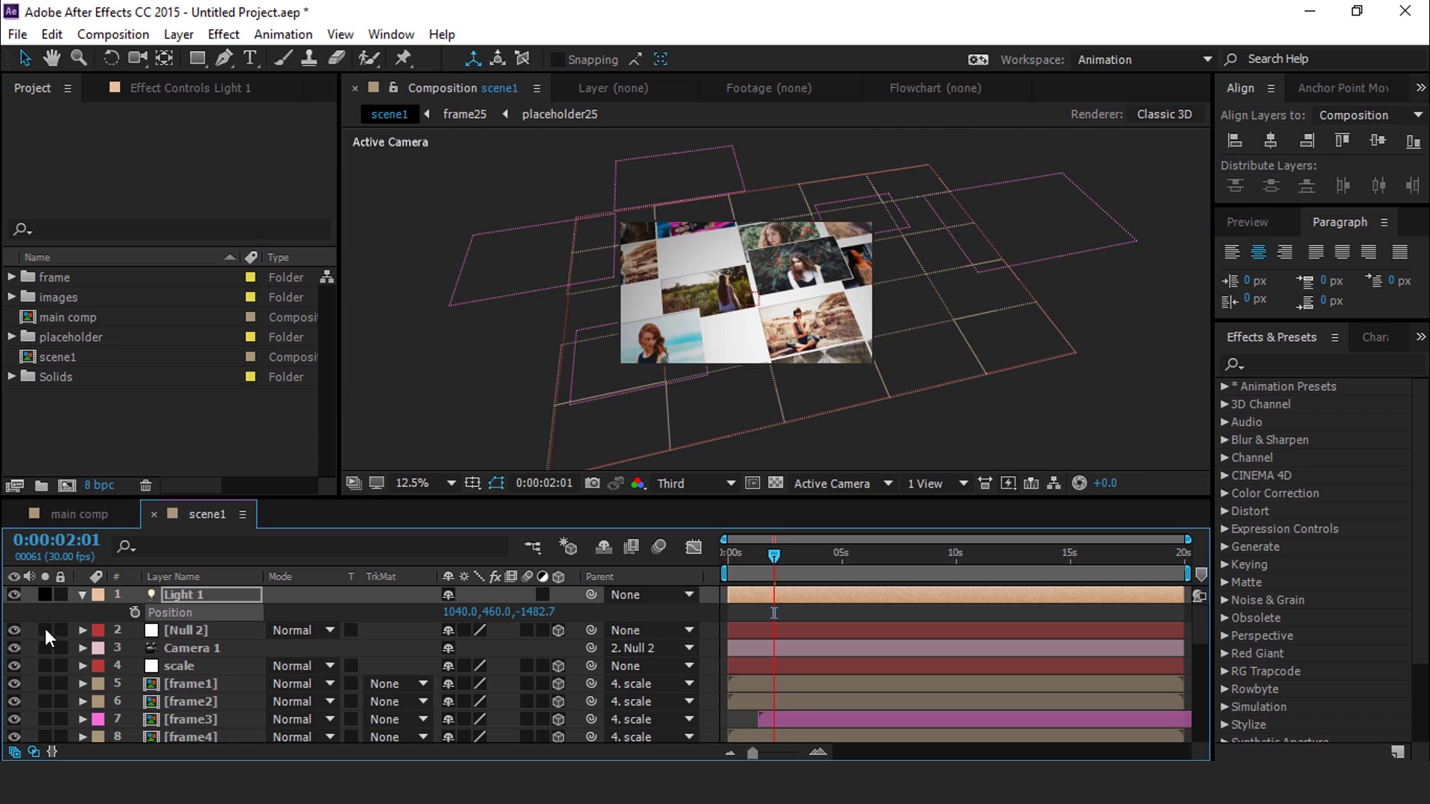
click(83, 596)
Step: Add a second light of type Ambient to scene1 and set its intensity to 10%
right_click(417, 328)
mouse_move(484, 341)
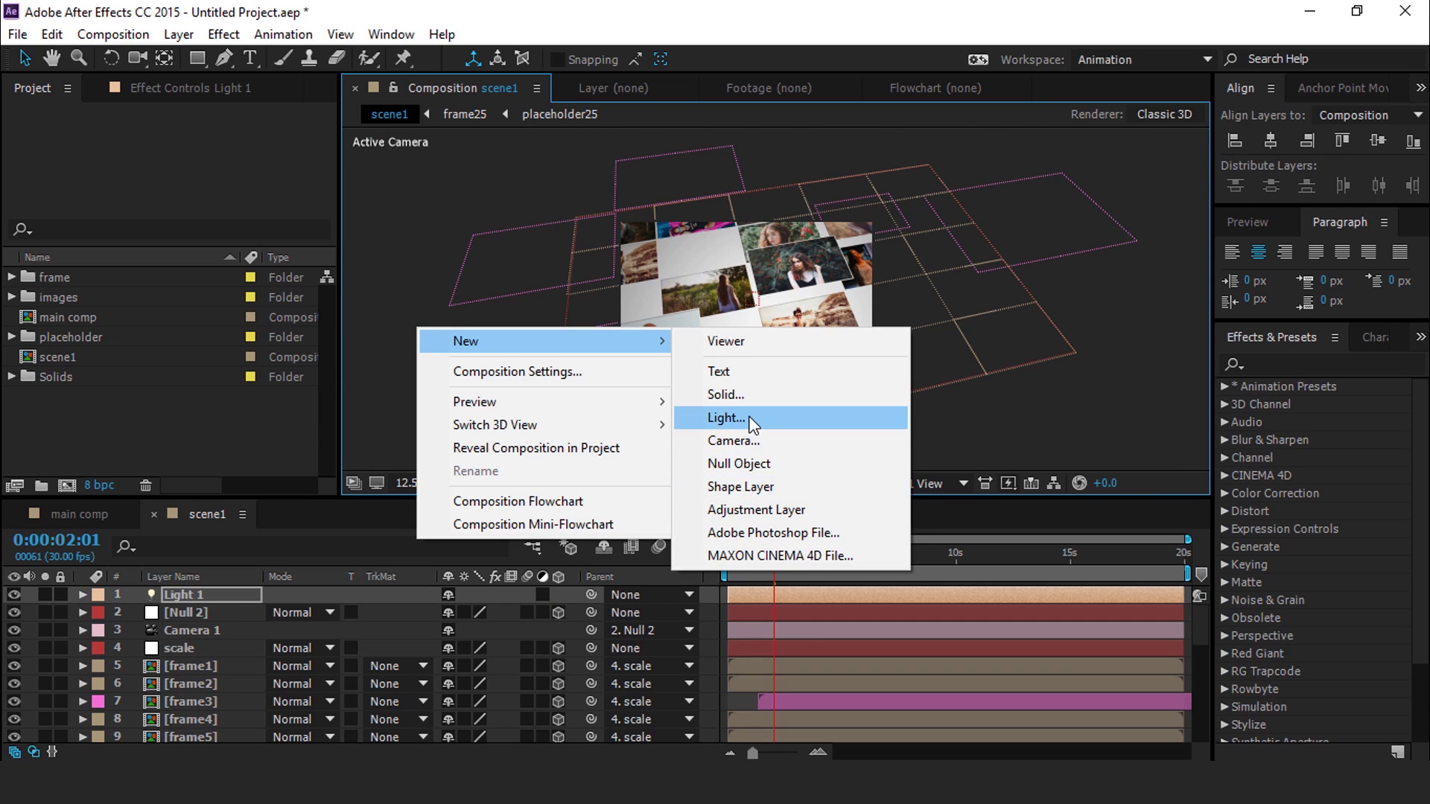
click(726, 417)
click(317, 185)
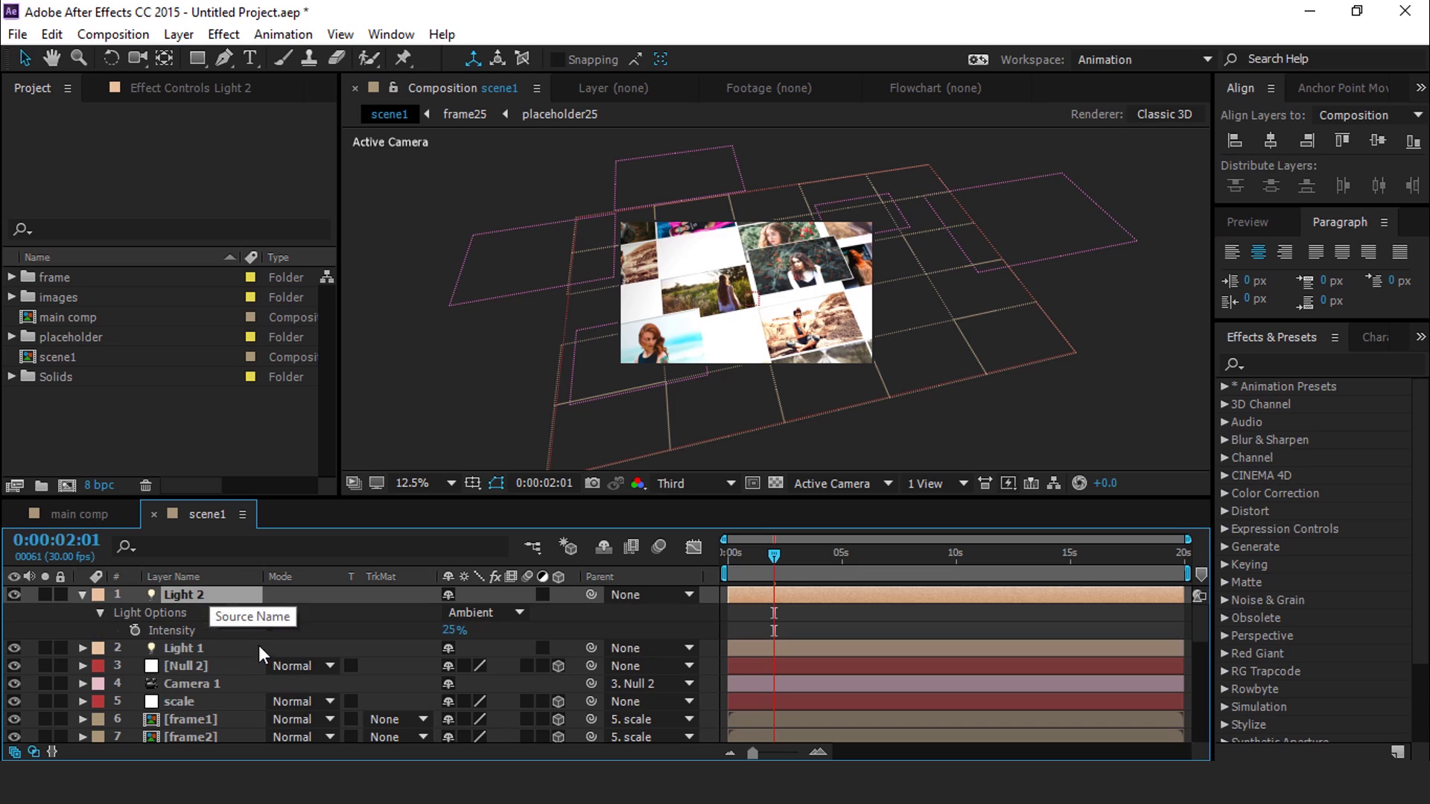
click(461, 630)
text(10)
key(Return)
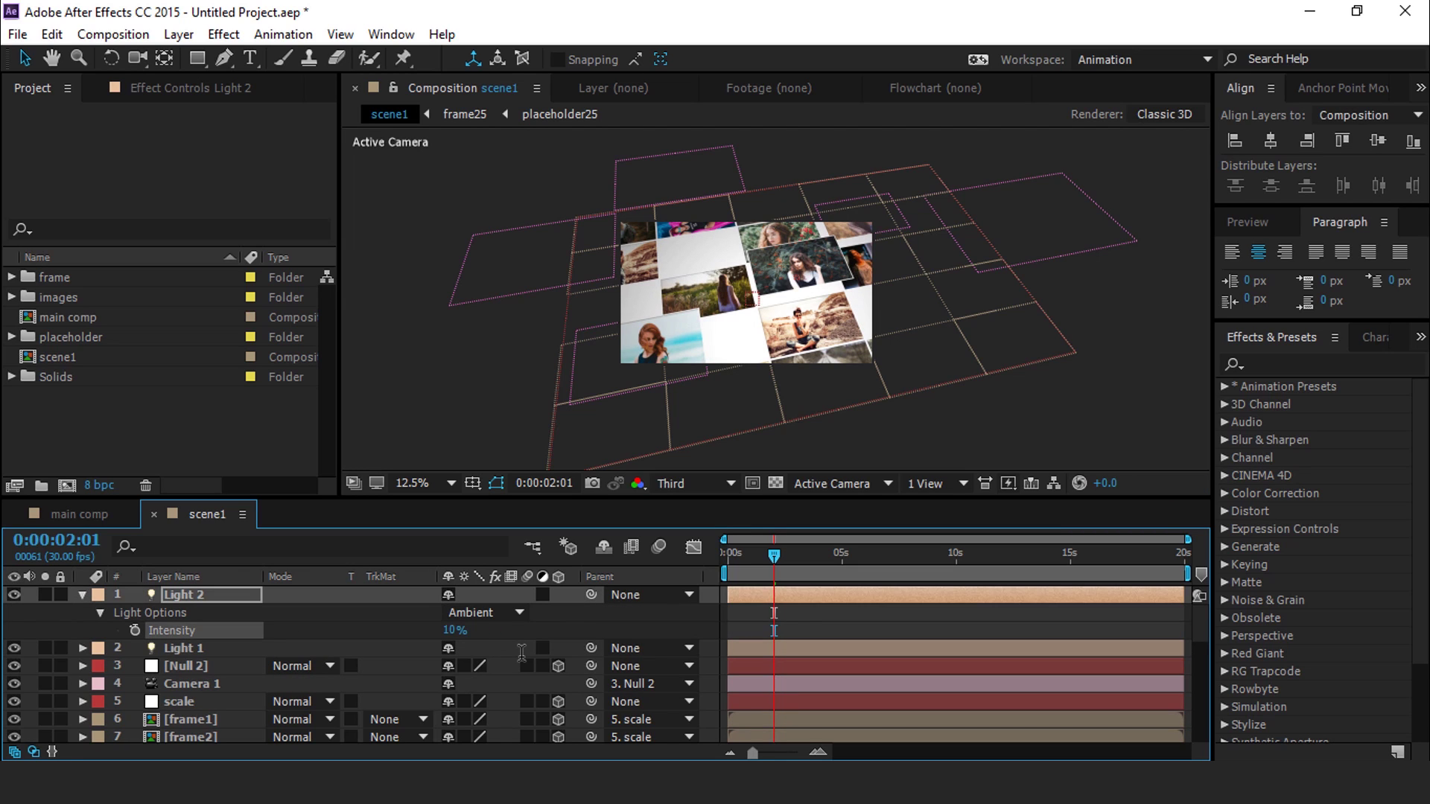
click(82, 595)
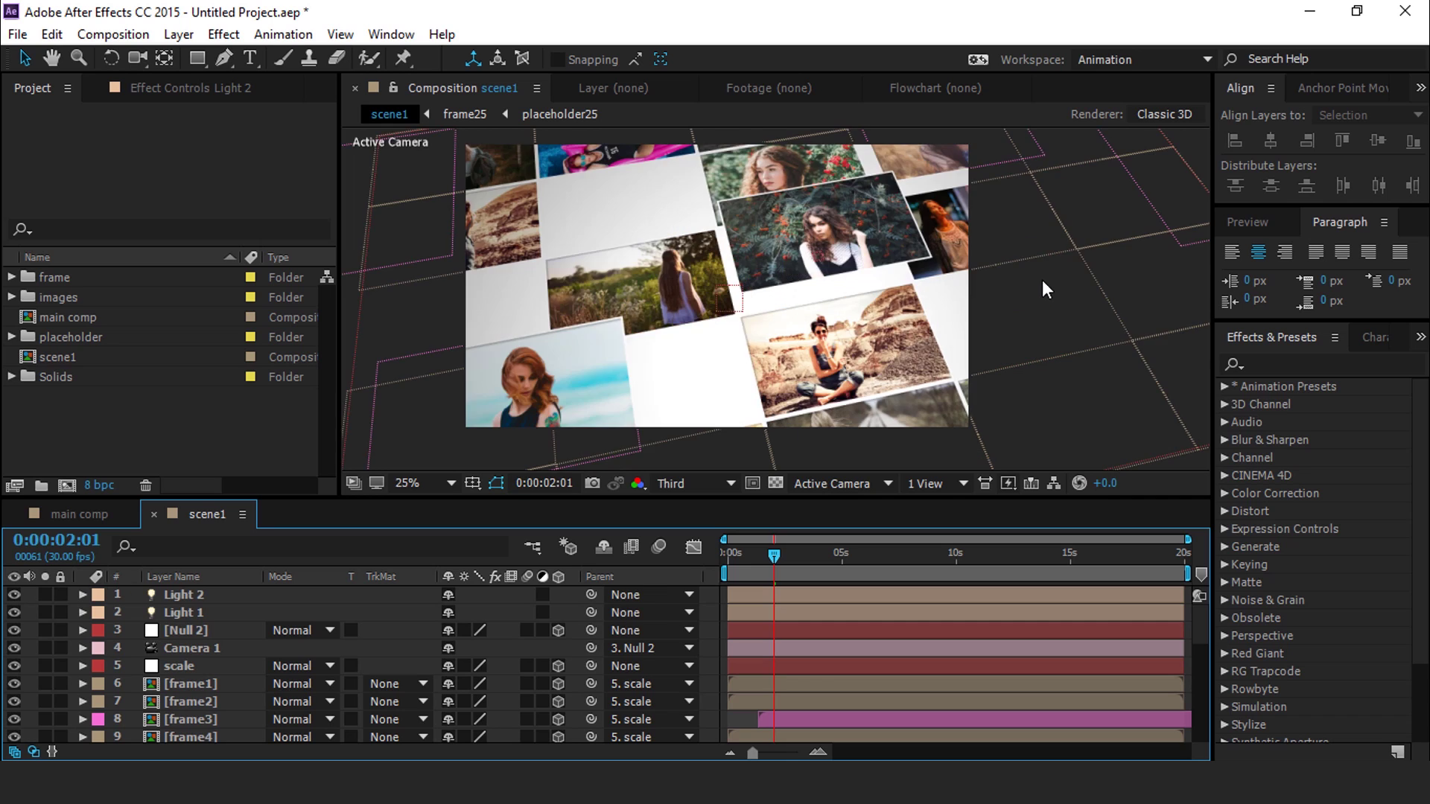
Step: Select all the fuchsia frame layers in scene1 and turn on Casts Shadows in their Material Options
scroll(815, 673, down, 1)
click(816, 673)
scroll(821, 682, down, 1)
ctrl+click(852, 714)
scroll(860, 696, down, 4)
ctrl+click(859, 652)
scroll(874, 691, down, 2)
scroll(874, 691, up, 1)
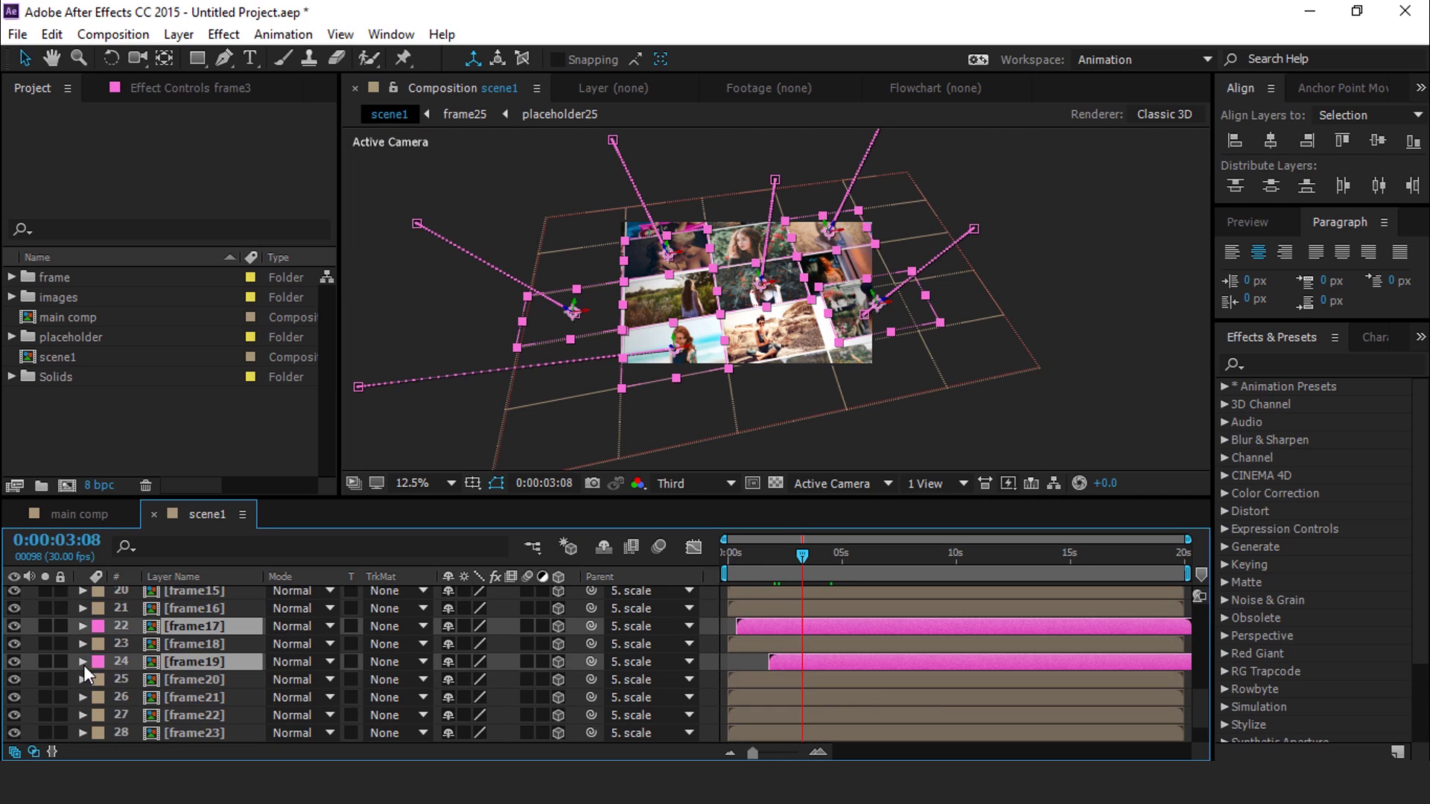
click(83, 661)
click(102, 661)
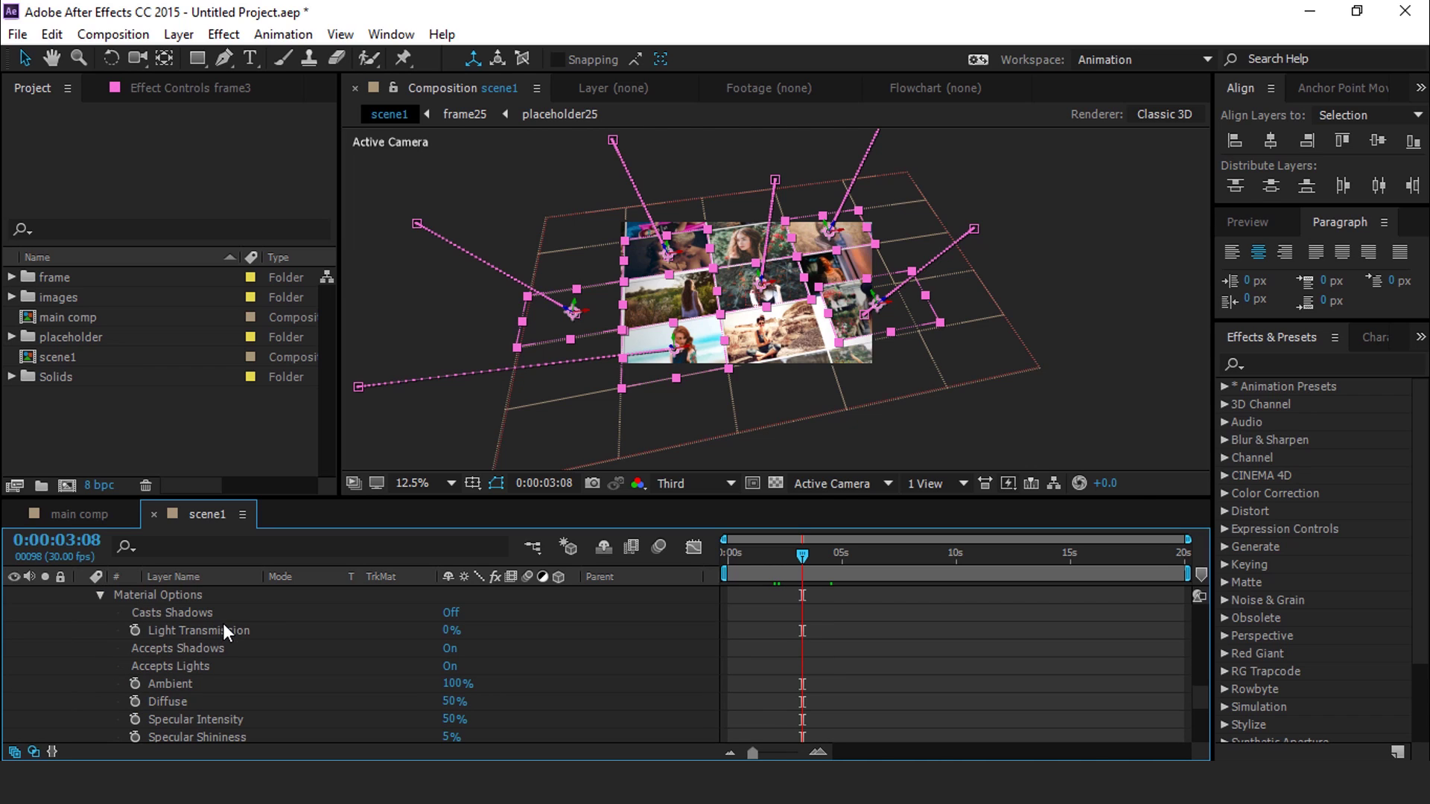
click(451, 612)
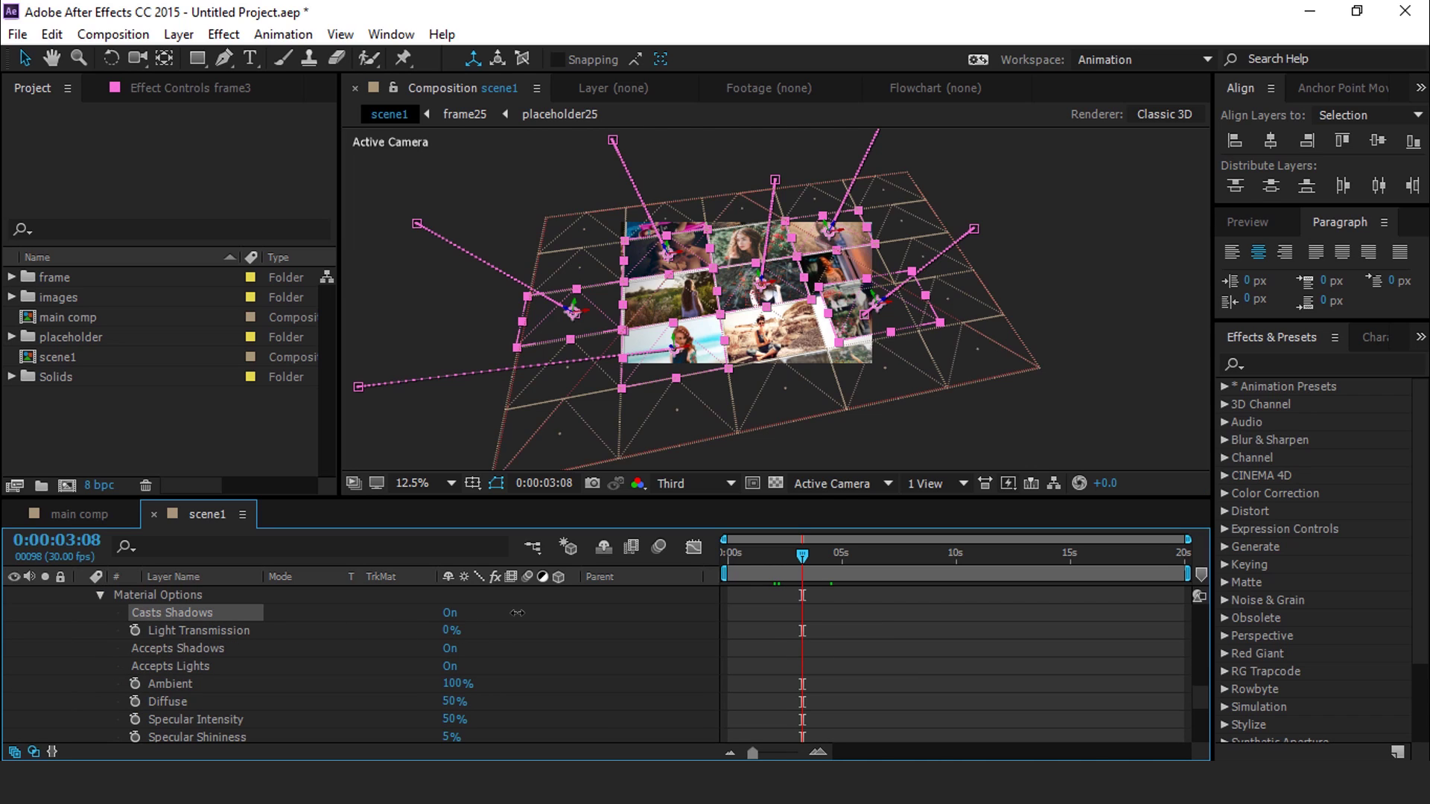
scroll(840, 341, up, 2)
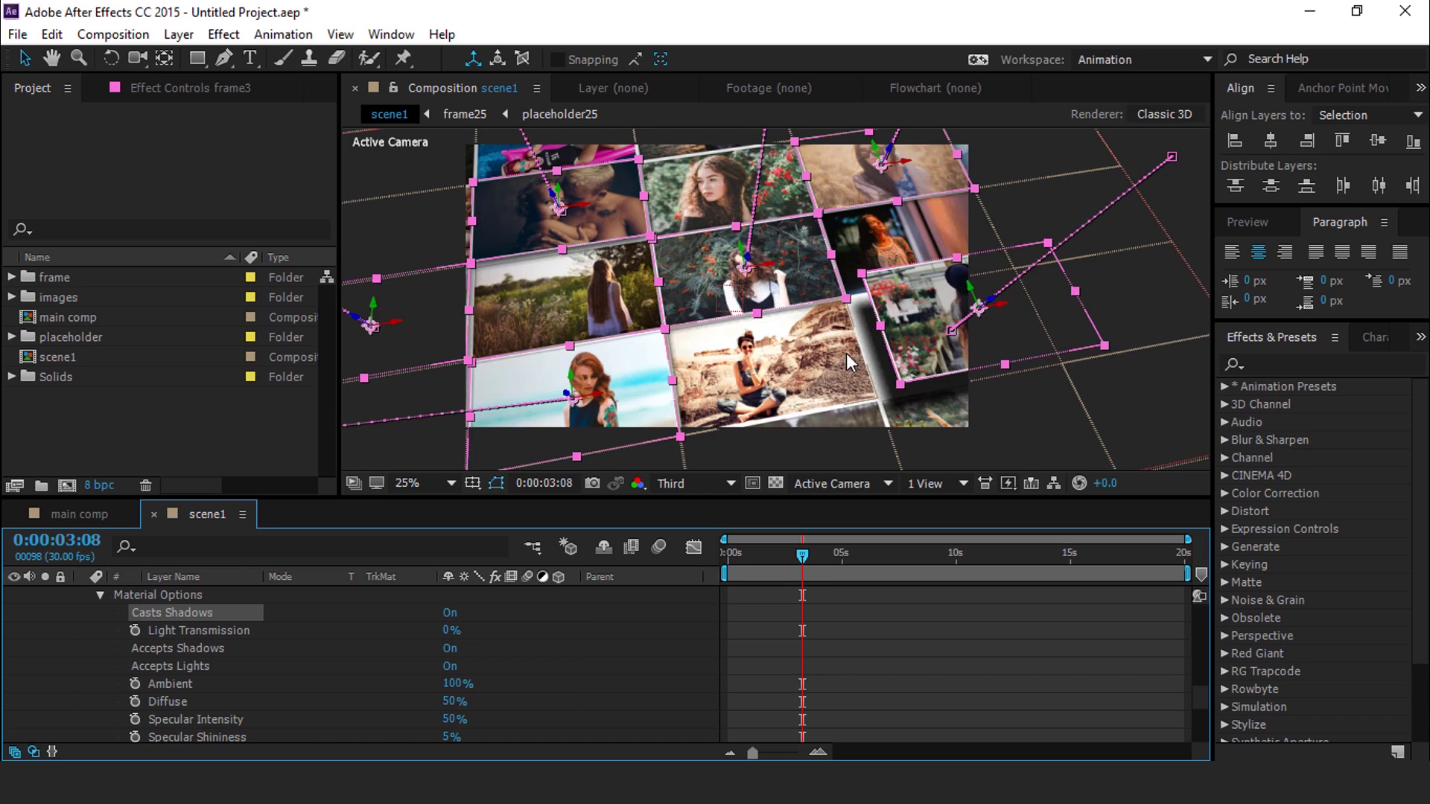
scroll(92, 649, up, 1)
click(83, 615)
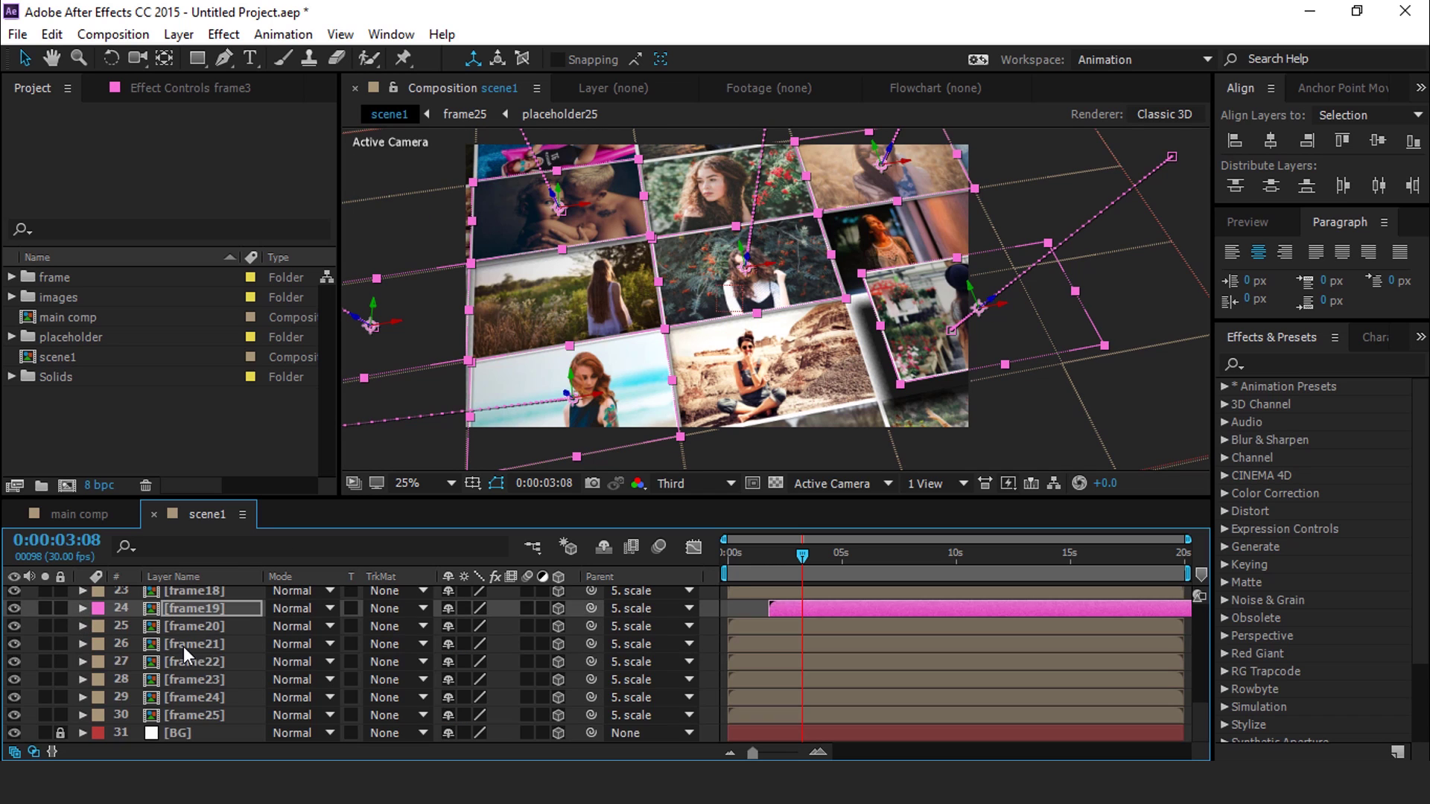
shift+click(186, 647)
scroll(189, 646, up, 5)
Step: At about 0:00:02:12, set Light 1's Shadow Darkness to 20% and its Shadow Diffusion to 50 pixels
drag(792, 564, 783, 560)
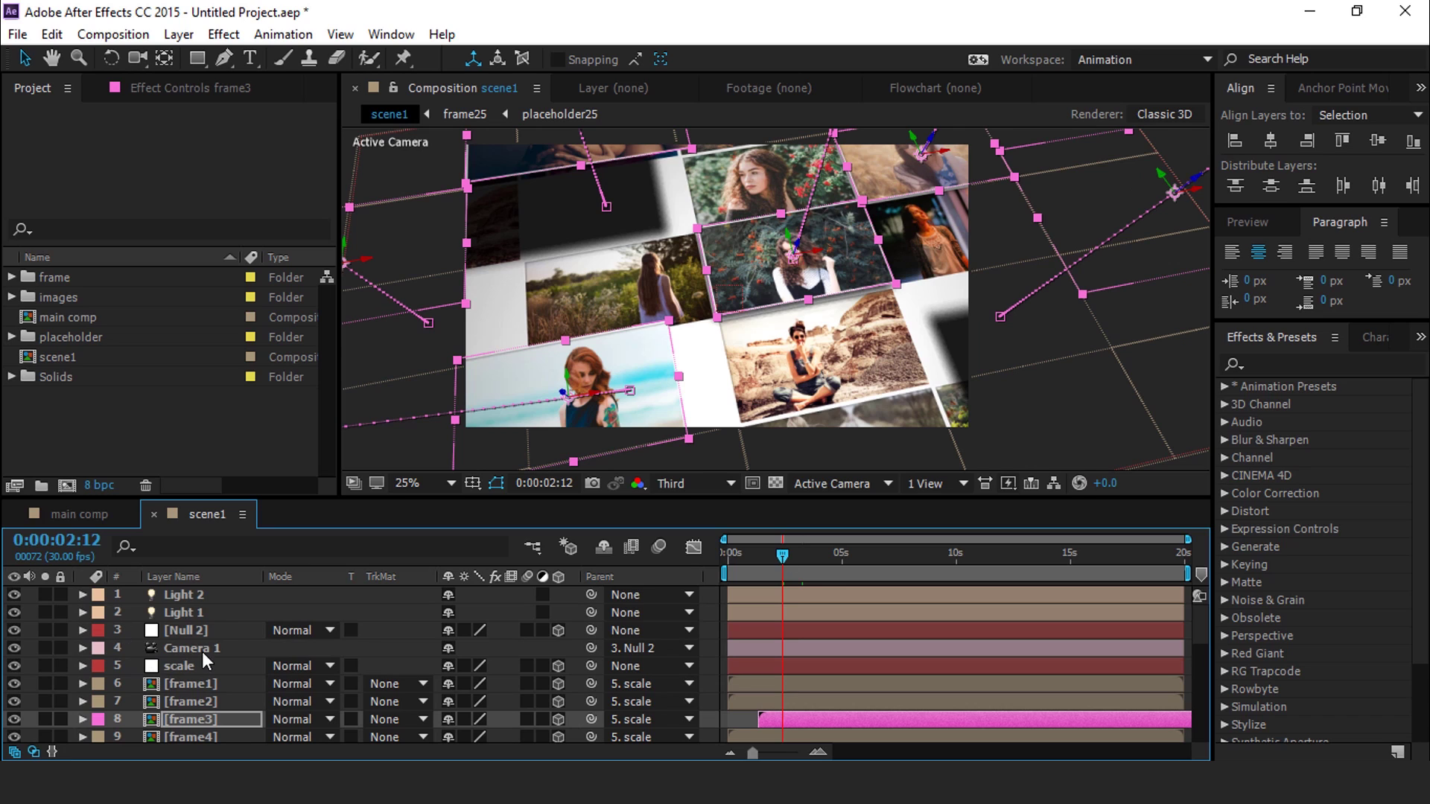
click(190, 614)
click(83, 612)
scroll(189, 709, down, 1)
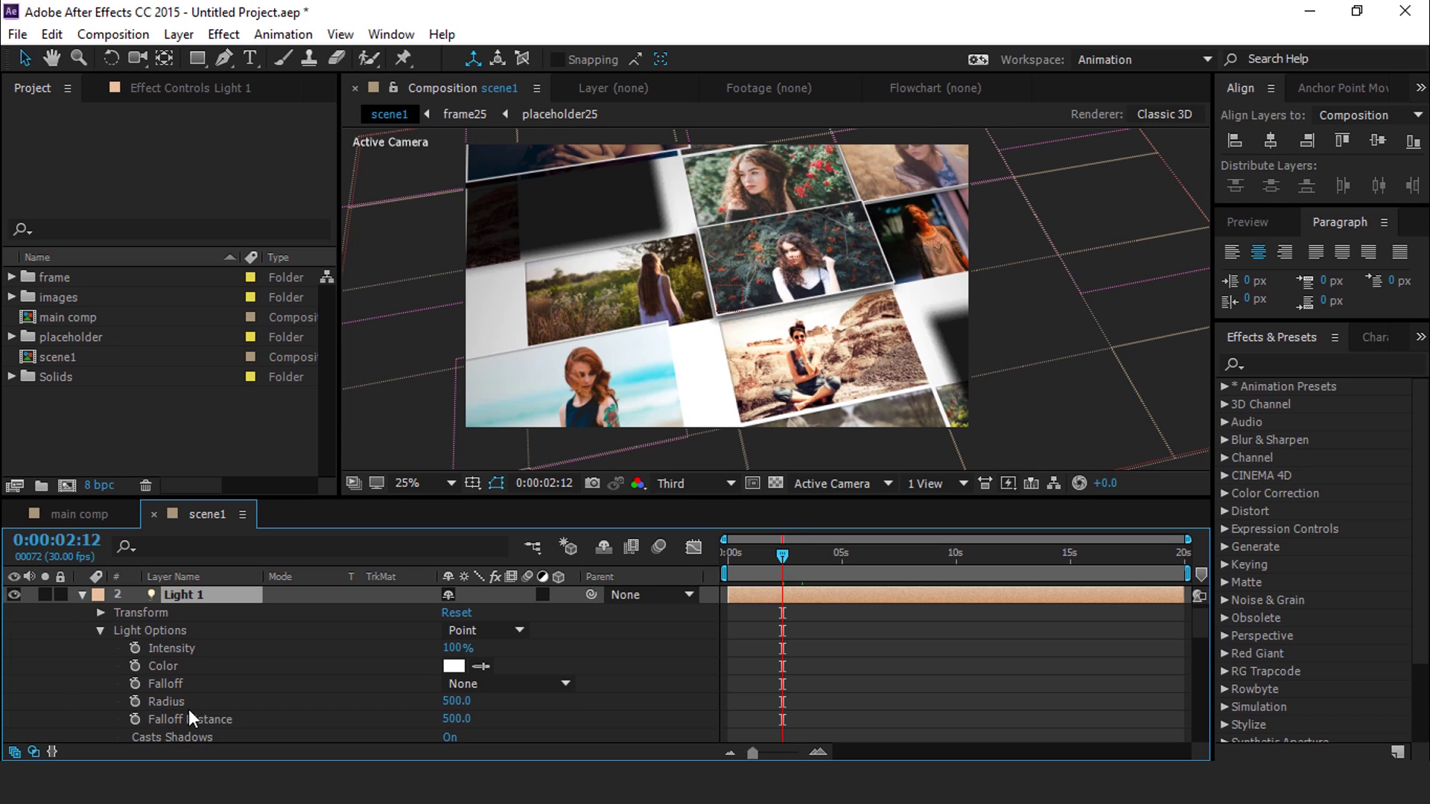
scroll(239, 704, down, 3)
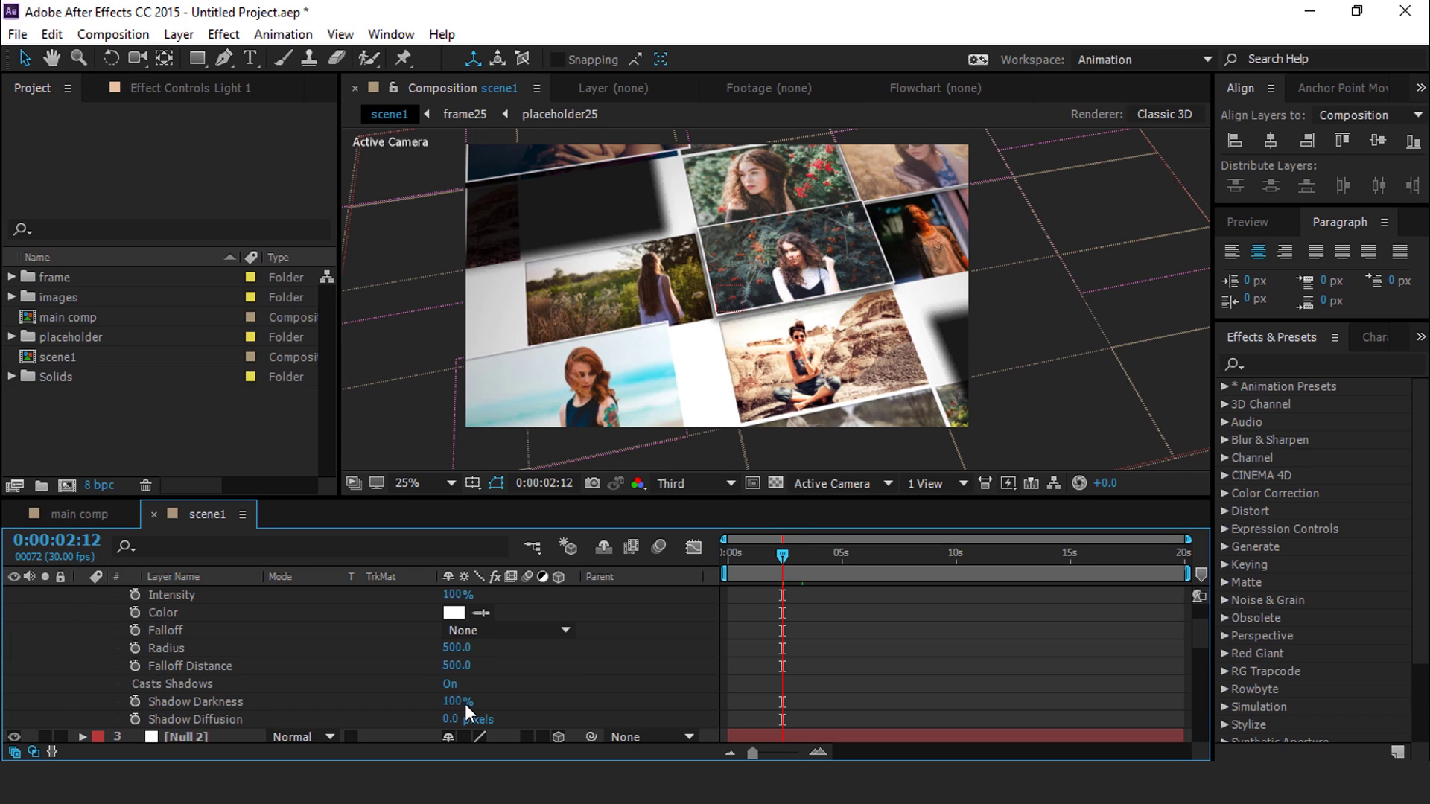
drag(454, 701, 507, 721)
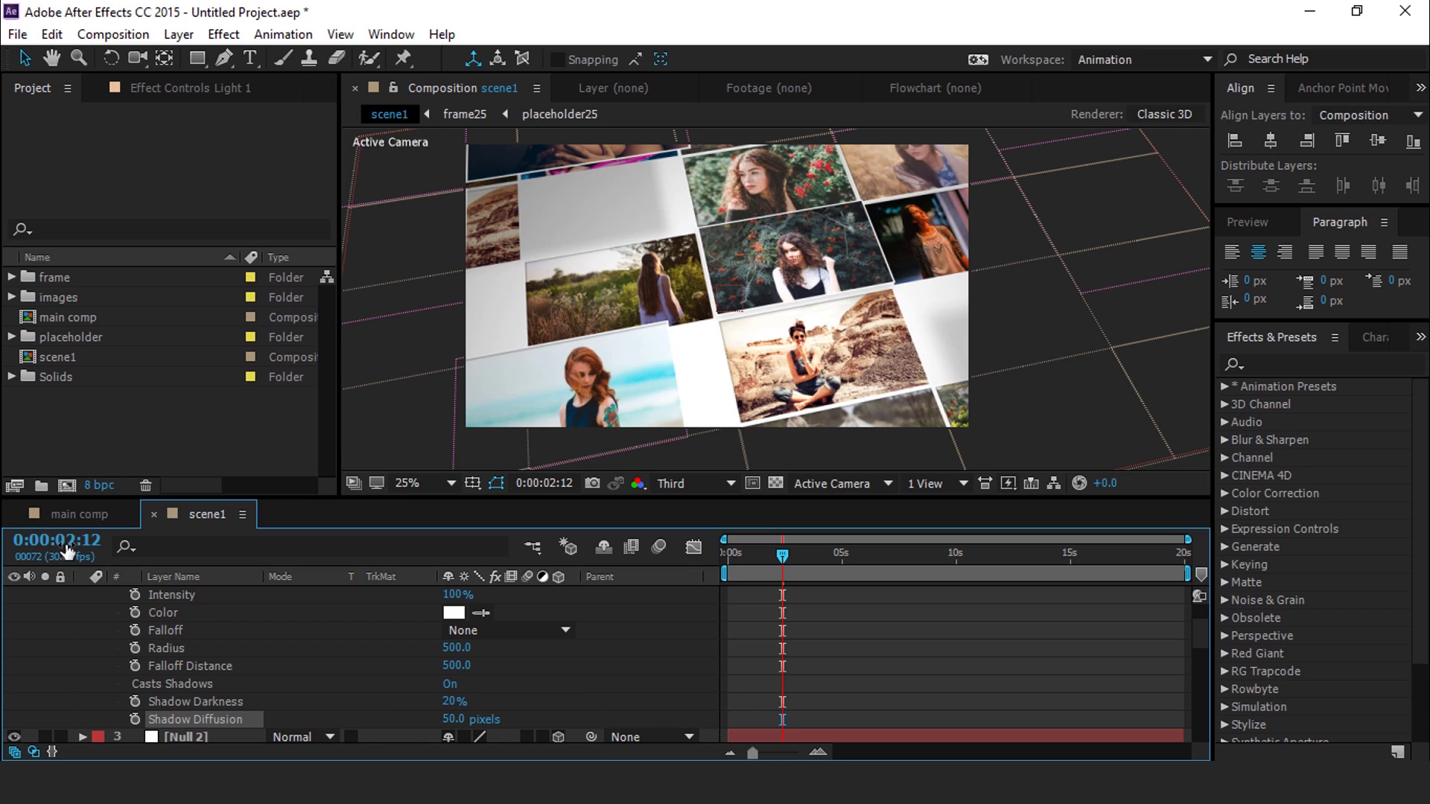
scroll(111, 655, up, 4)
click(81, 612)
Step: Preview the lit scene1 animation from the start, stop it and deselect the layers
drag(743, 557, 703, 557)
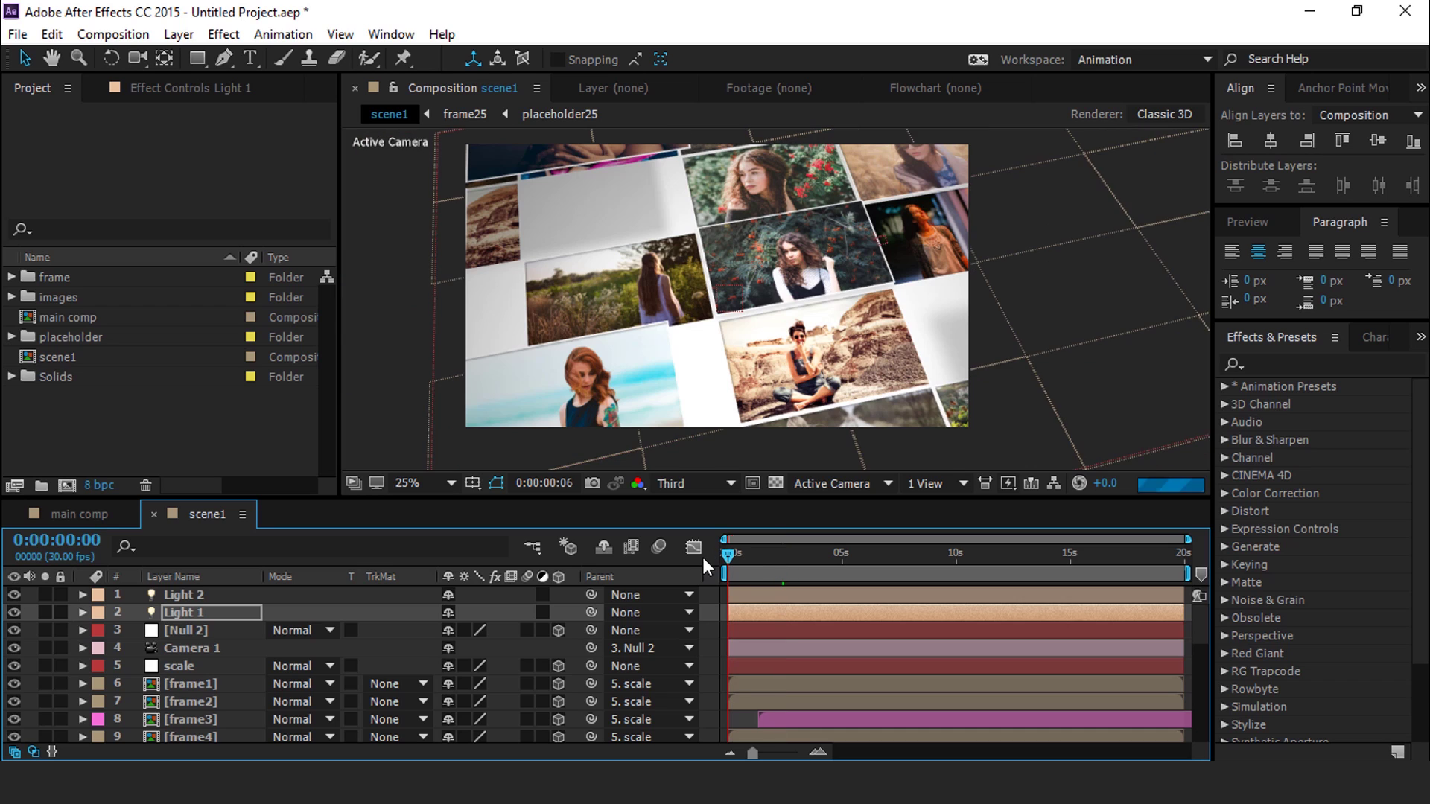
key(h)
scroll(870, 359, down, 2)
key(v)
scroll(1016, 426, up, 2)
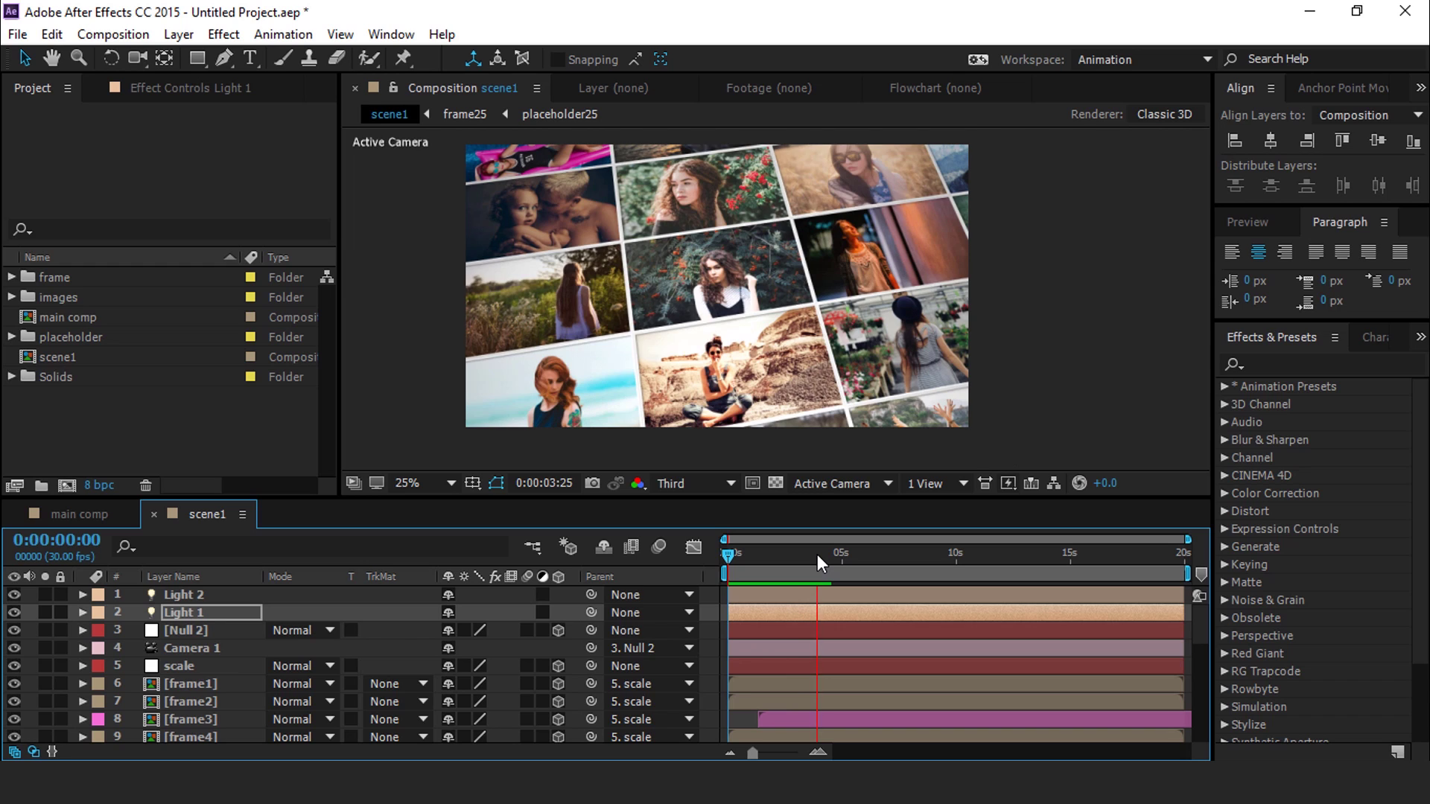
key(space)
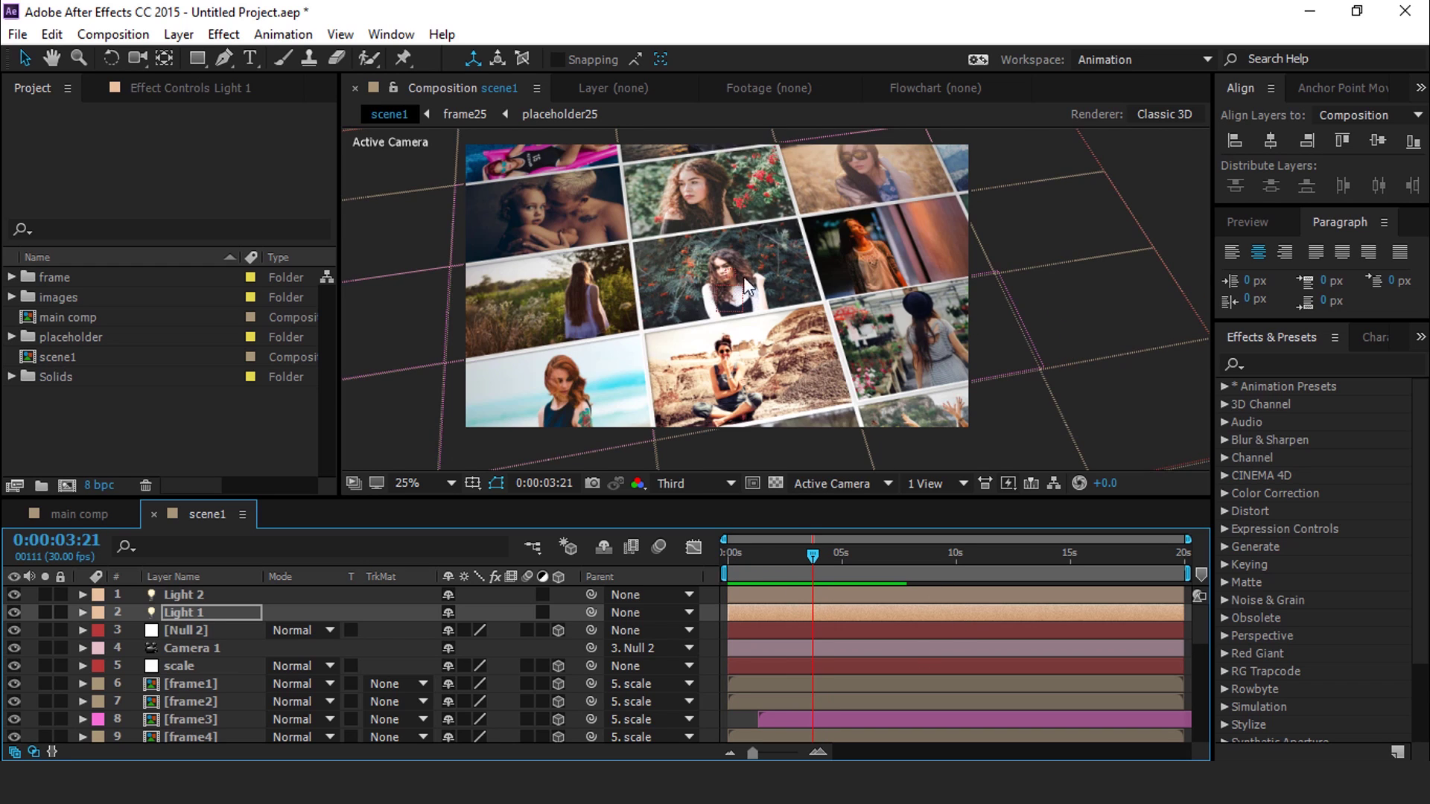
click(712, 280)
scroll(820, 280, down, 2)
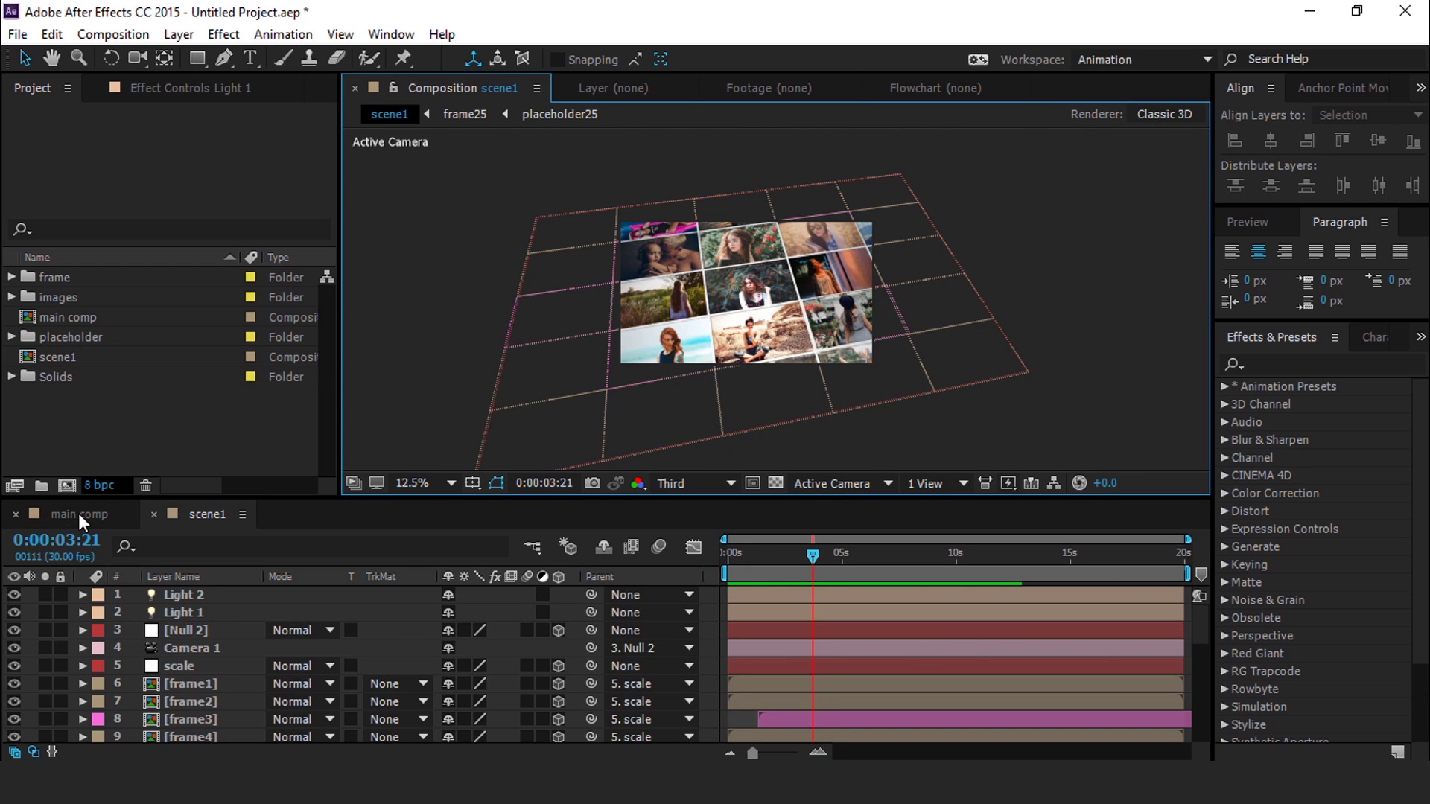
Step: Place the scene1 composition as a layer in main comp and move the time to 0:00:06:09
click(78, 512)
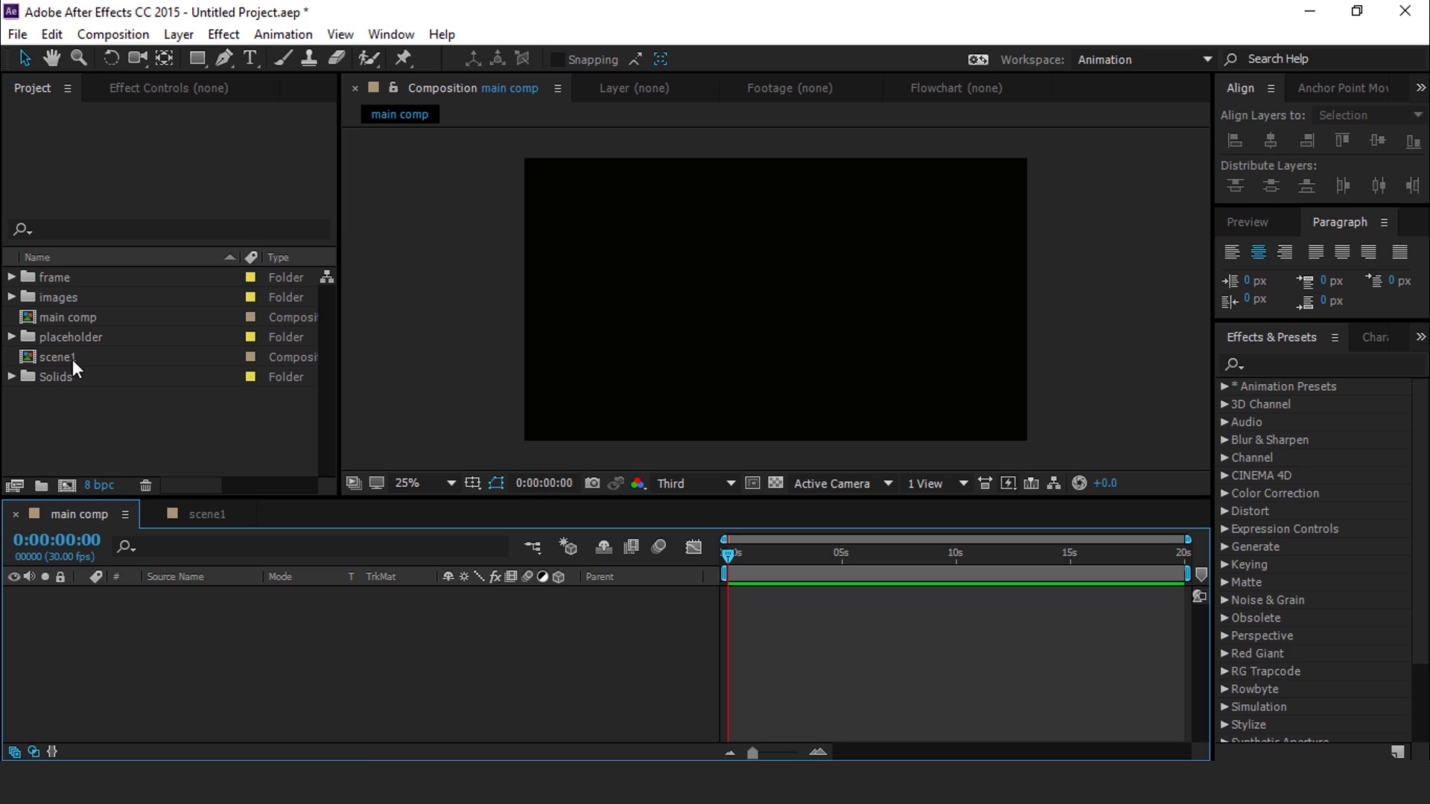
click(73, 359)
drag(27, 355, 606, 606)
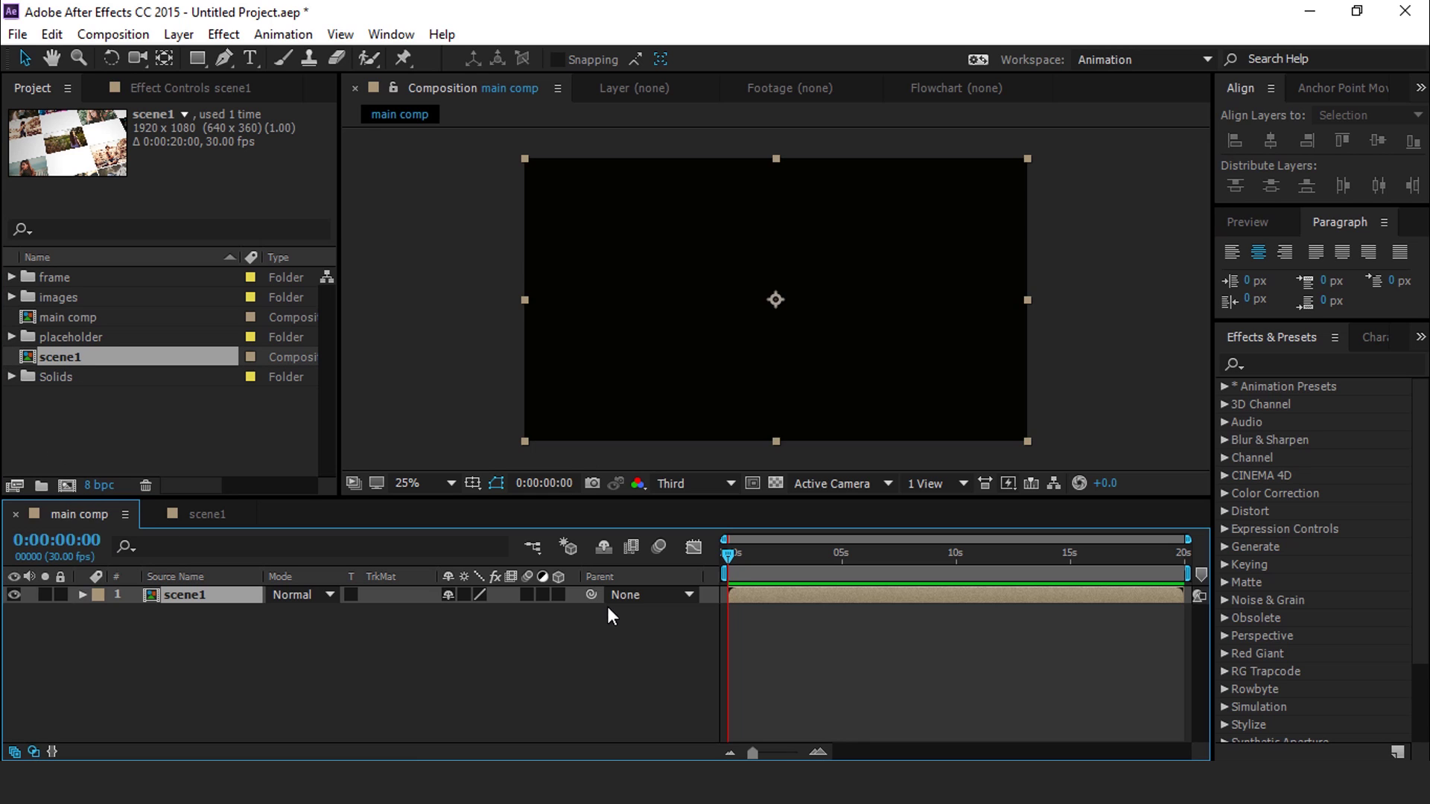
drag(727, 552, 871, 556)
Step: Duplicate scene1 in the project and place the copy above scene1 in main comp, starting at about 5 seconds
click(73, 356)
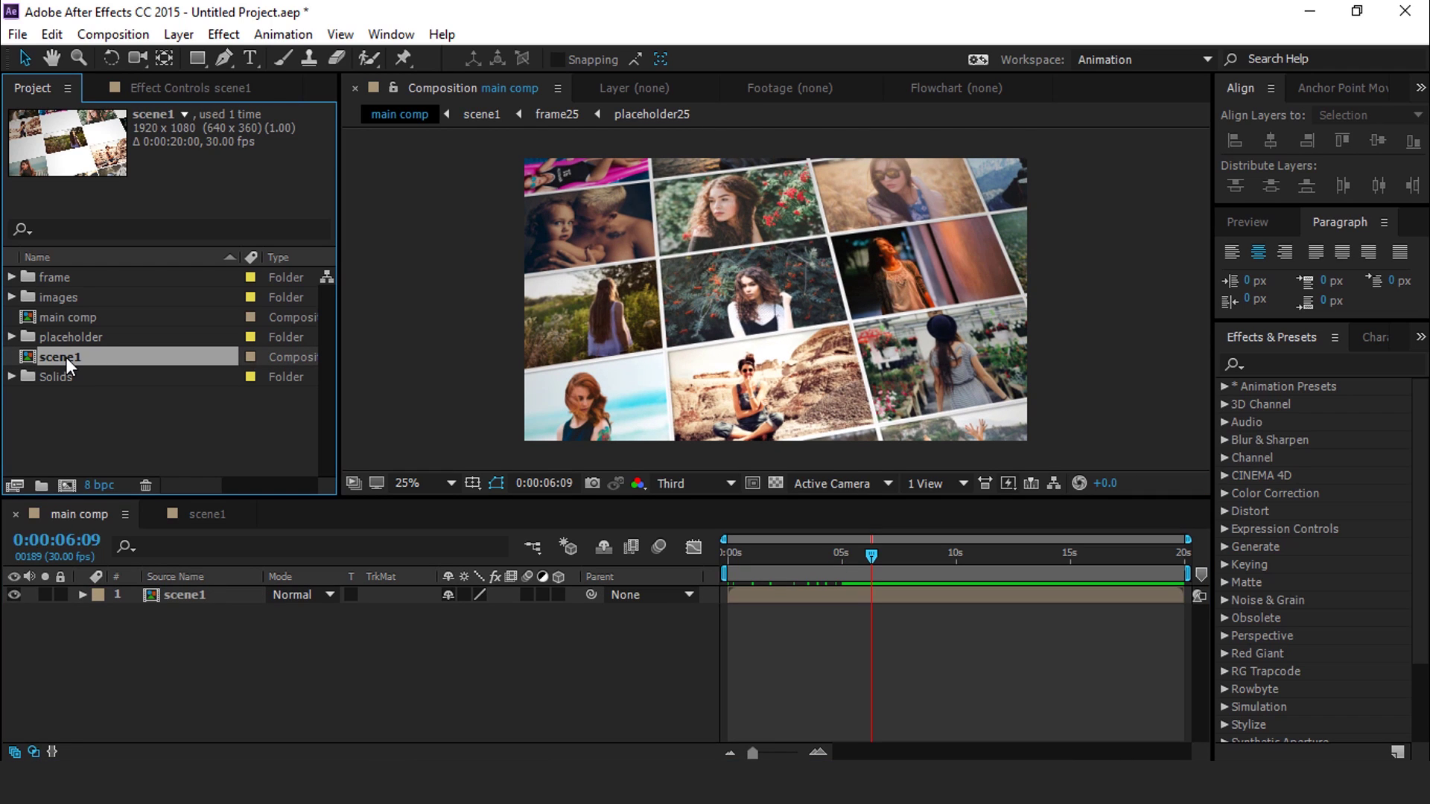
key(ctrl+d)
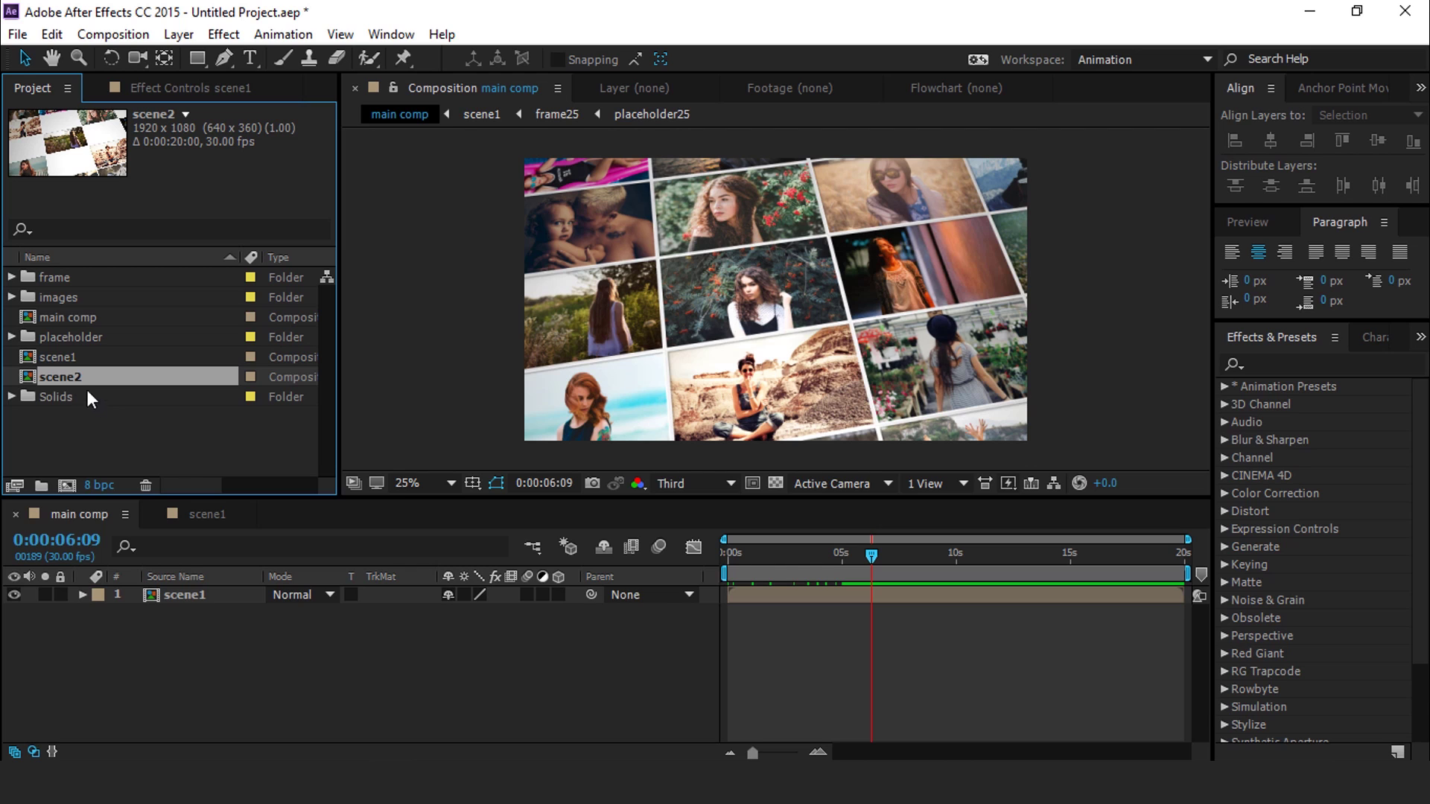
drag(74, 378, 199, 585)
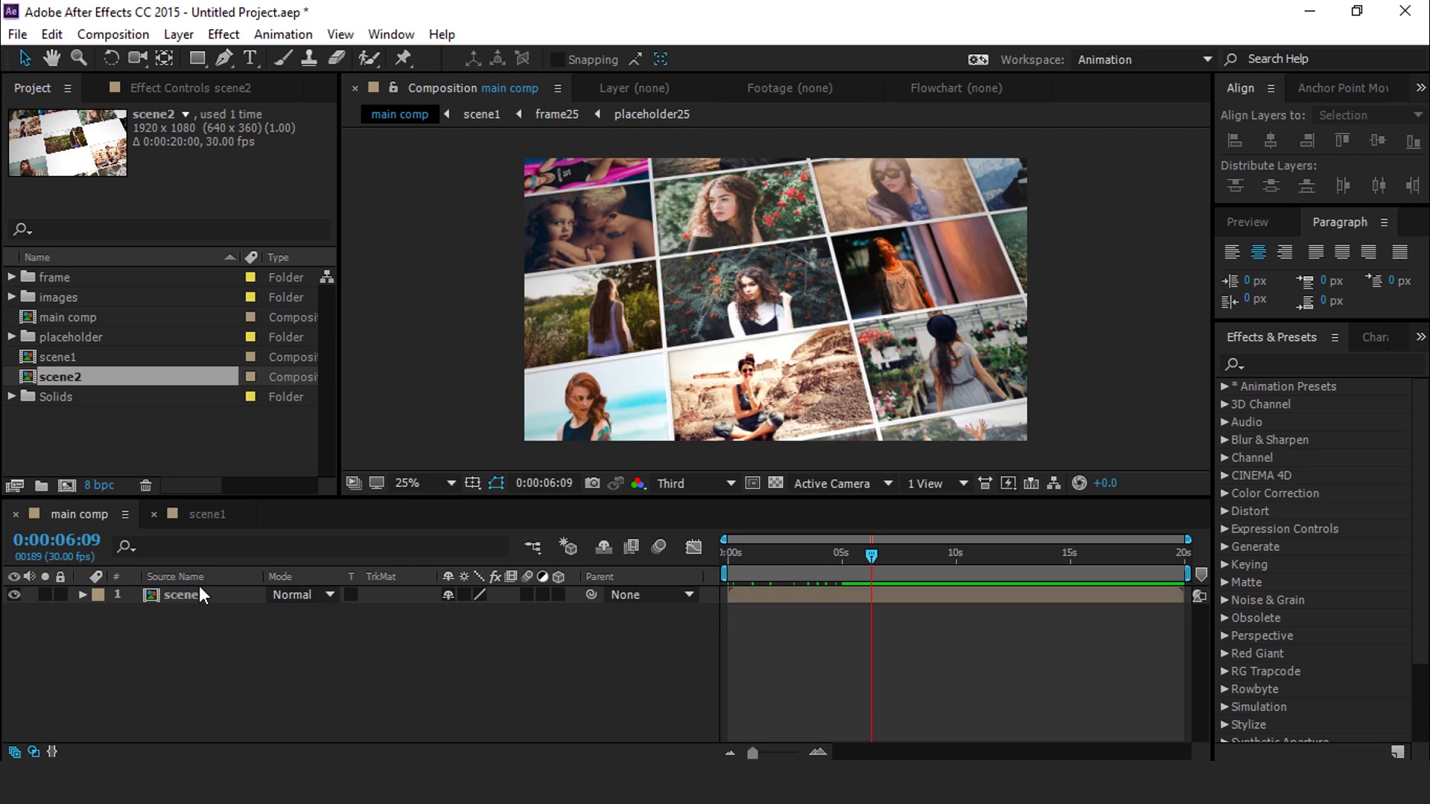
drag(776, 598, 895, 598)
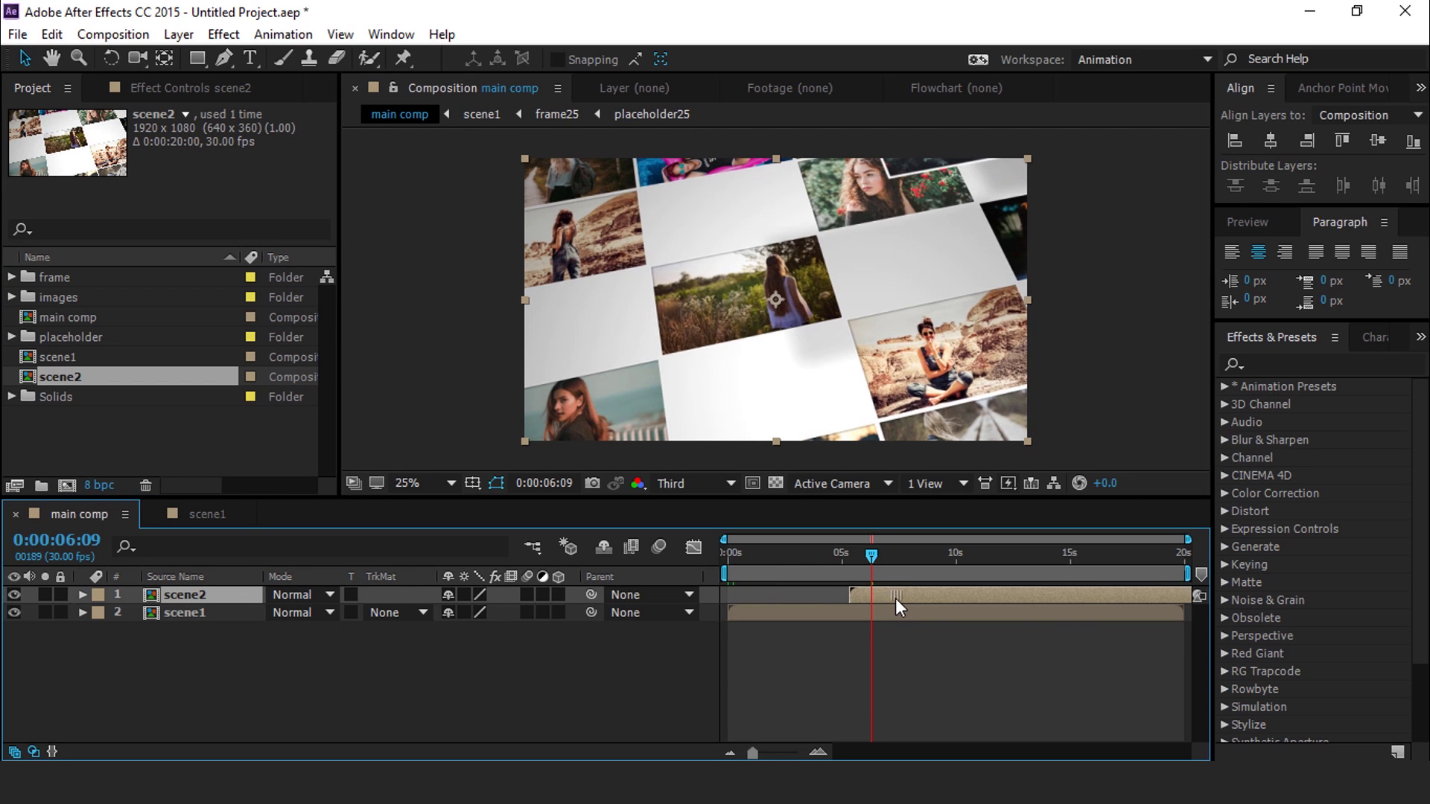
Step: Open the scene2 composition from main comp and select its frame1 layer
double_click(891, 596)
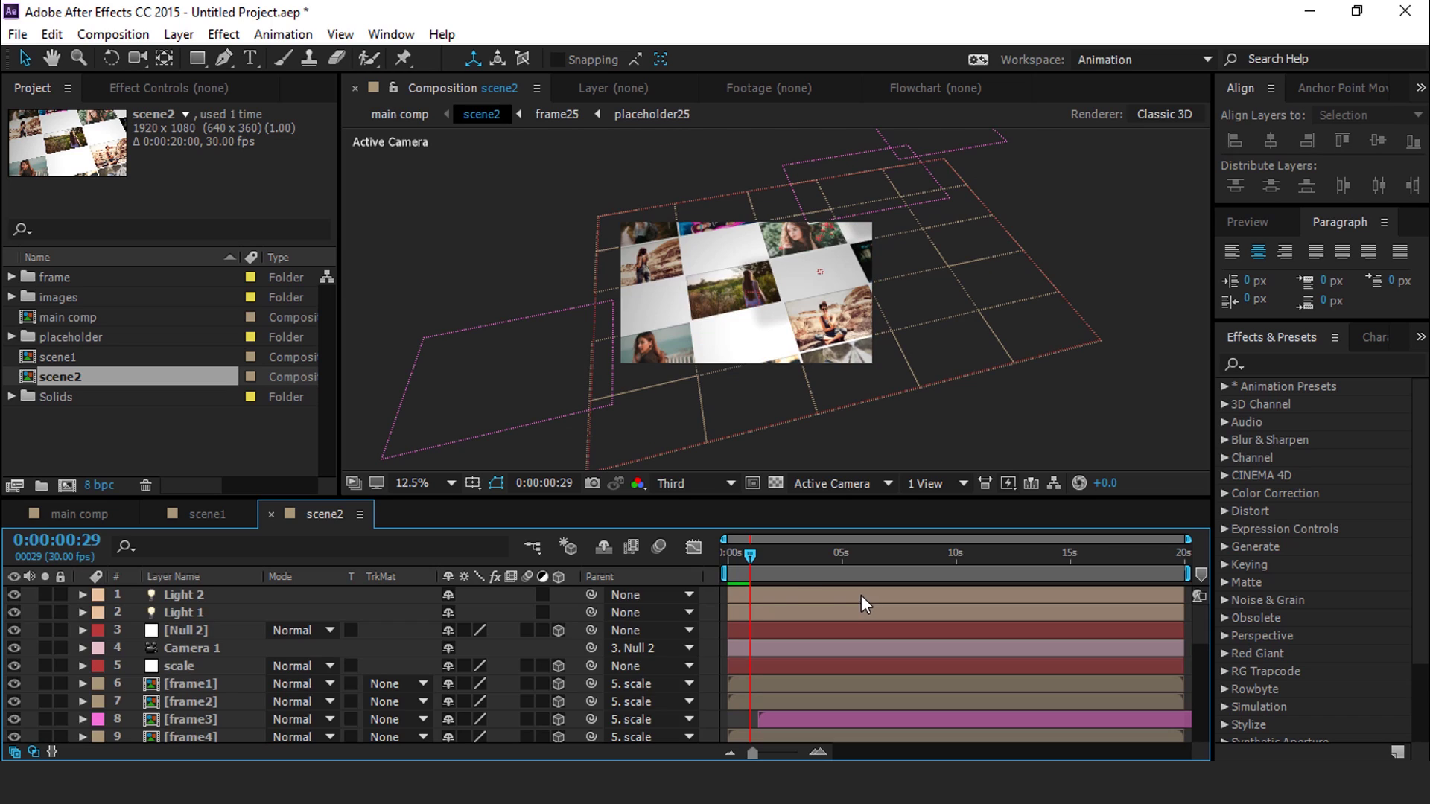
click(210, 684)
scroll(230, 682, down, 1)
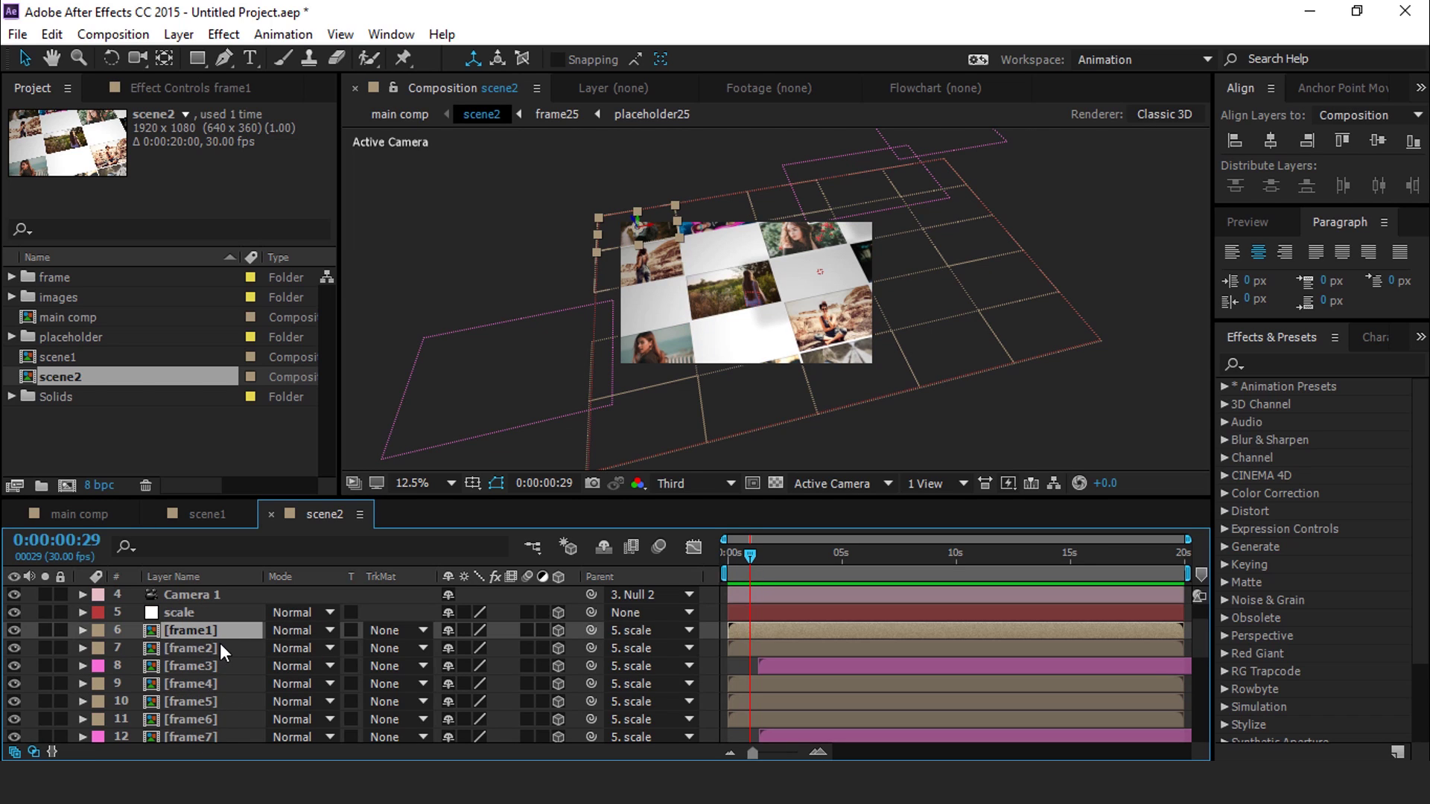
Step: Duplicate frame25 in the project's frame folder and replace scene2's frame1 layer with the new frame26
click(127, 416)
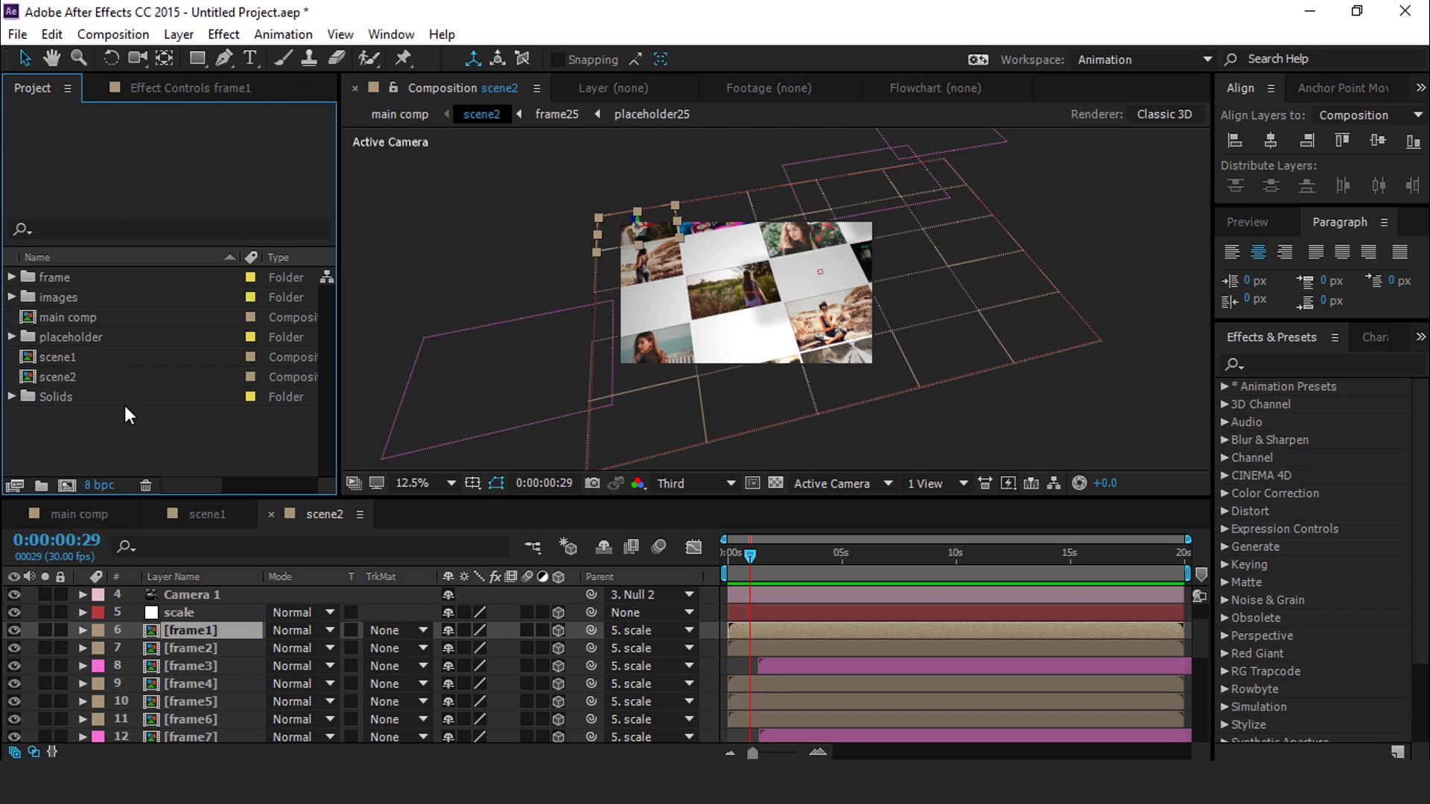
click(70, 277)
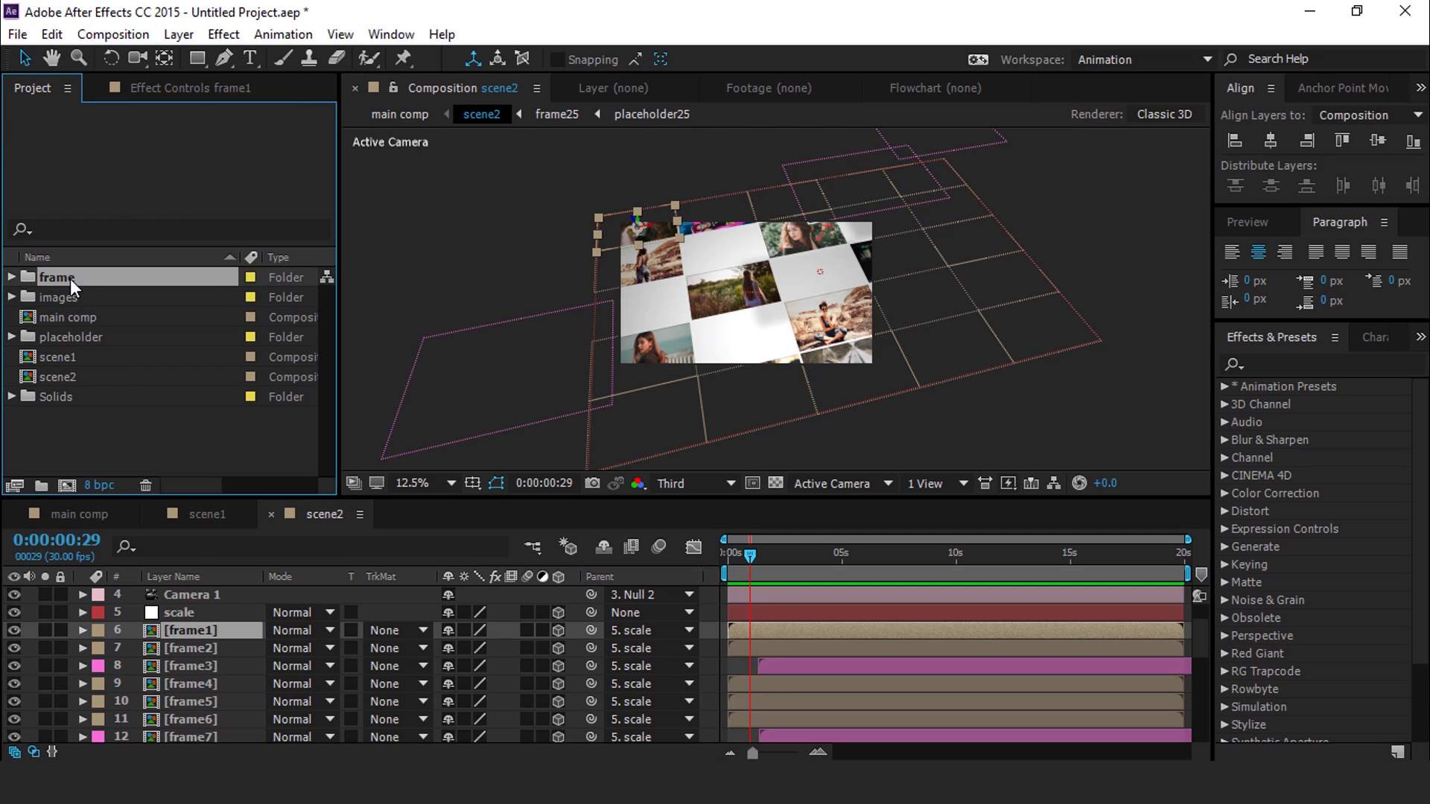
click(12, 277)
scroll(116, 400, down, 7)
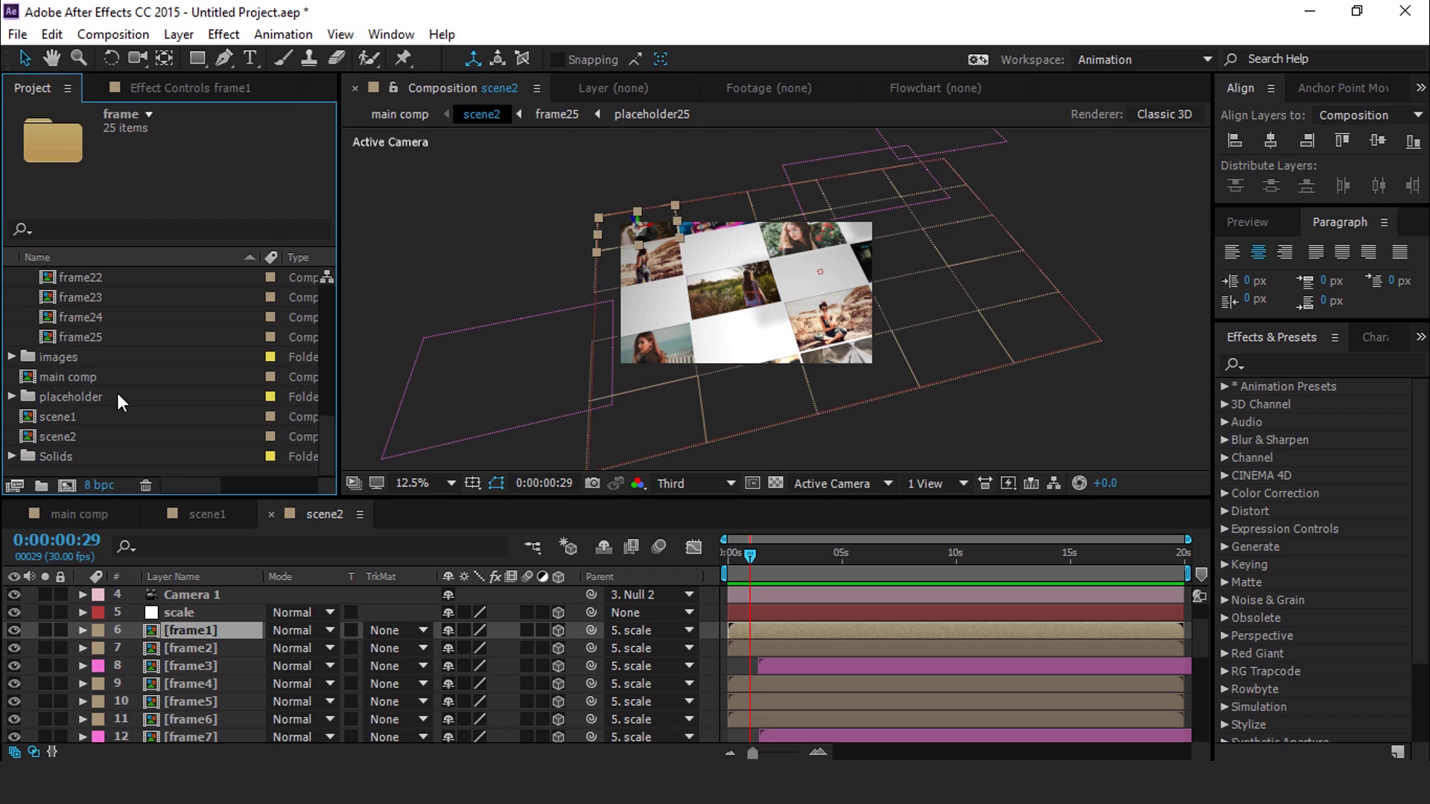
click(61, 337)
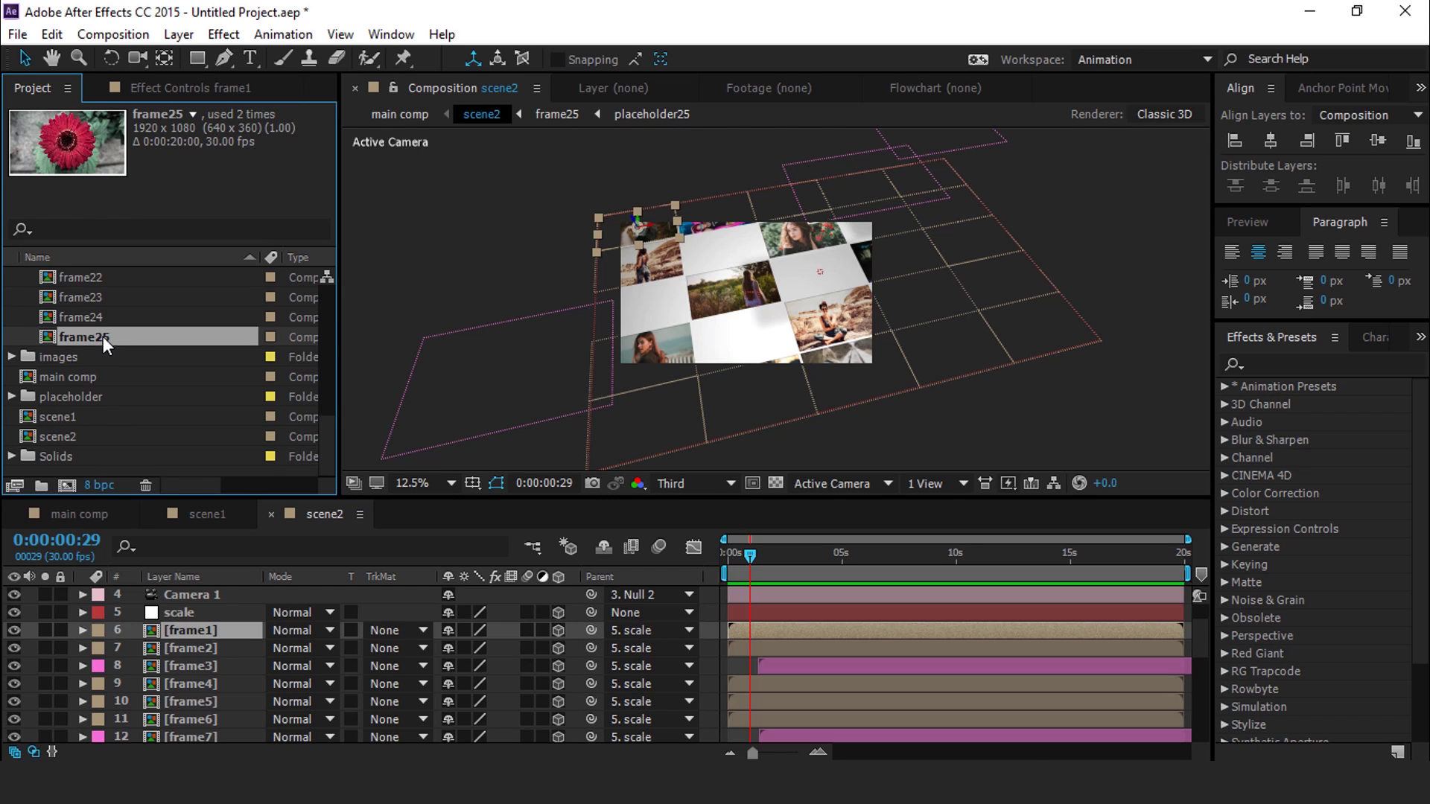
key(ctrl+d)
scroll(110, 444, down, 1)
drag(101, 392, 216, 628)
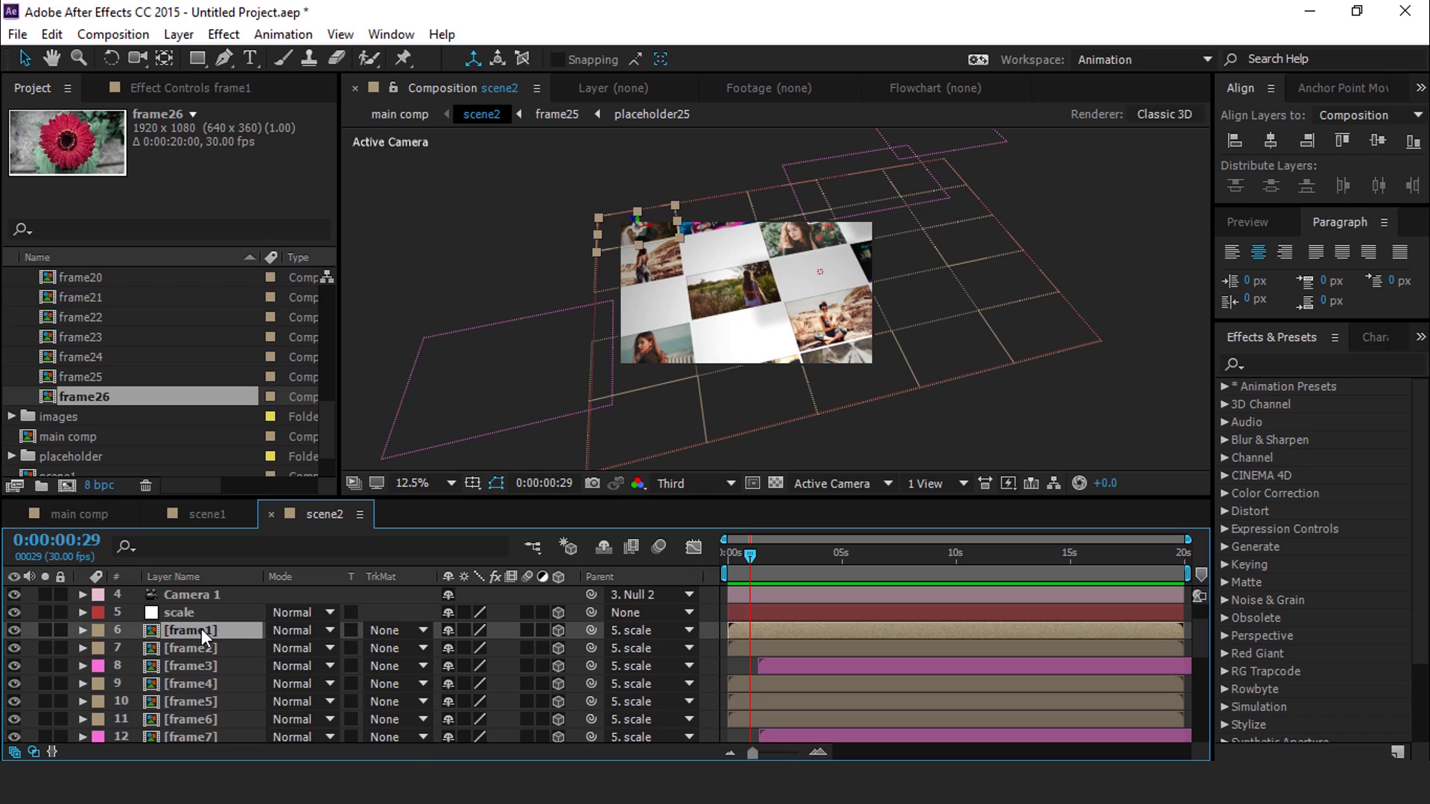
drag(95, 395, 200, 630)
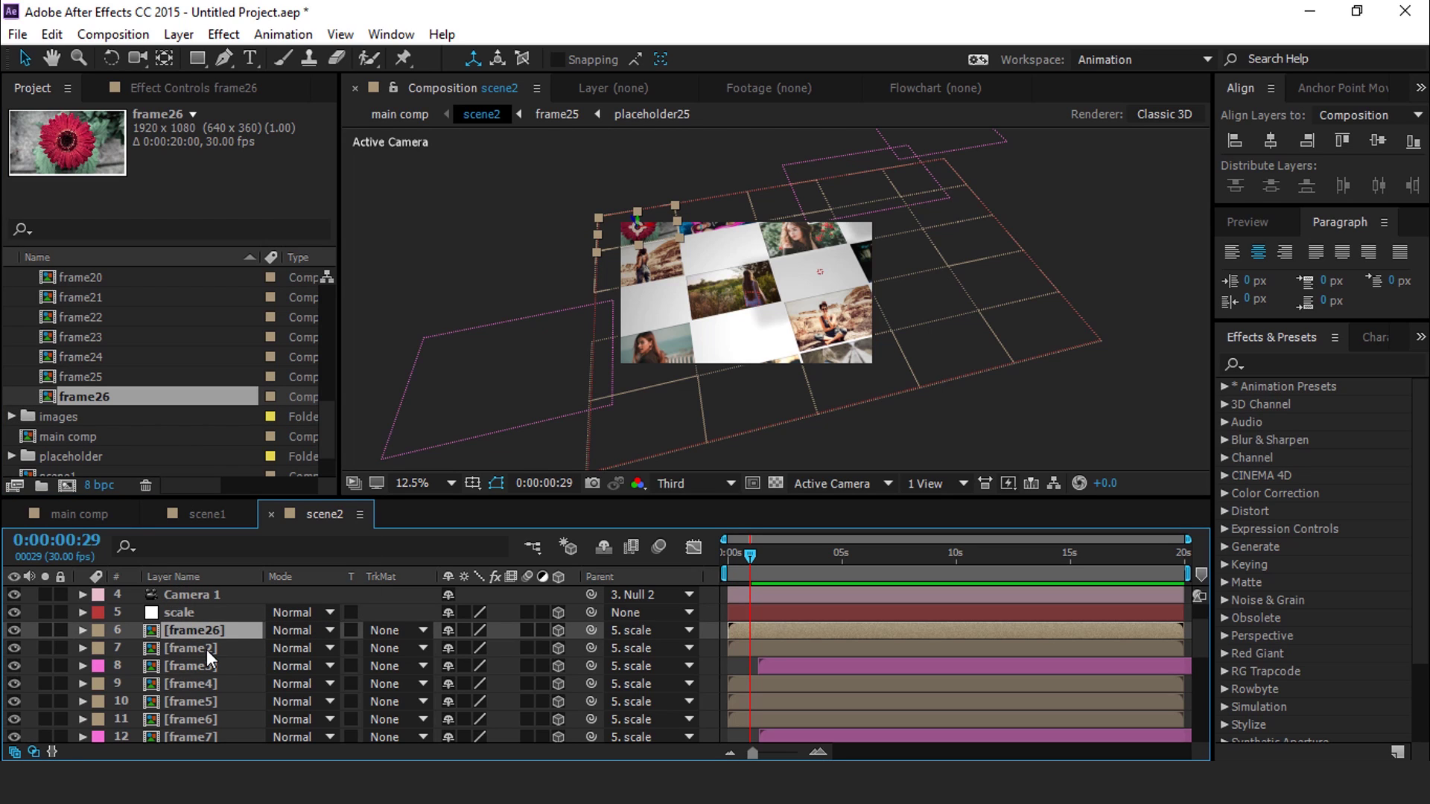
Step: Duplicate frame26 in the project and replace scene2's frame2 layer with the new frame27
click(207, 649)
click(93, 397)
key(ctrl+d)
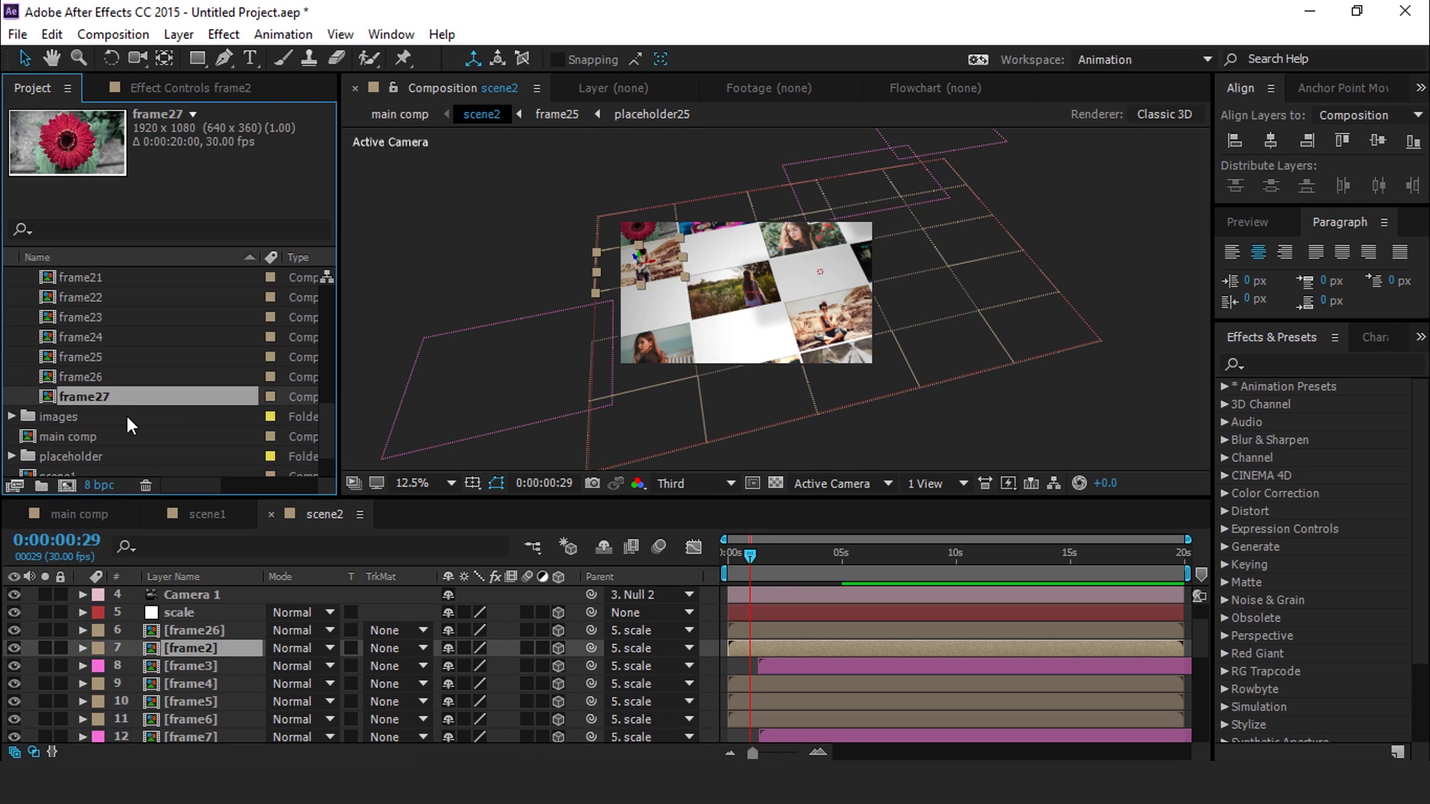
scroll(127, 415, down, 1)
drag(101, 336, 195, 650)
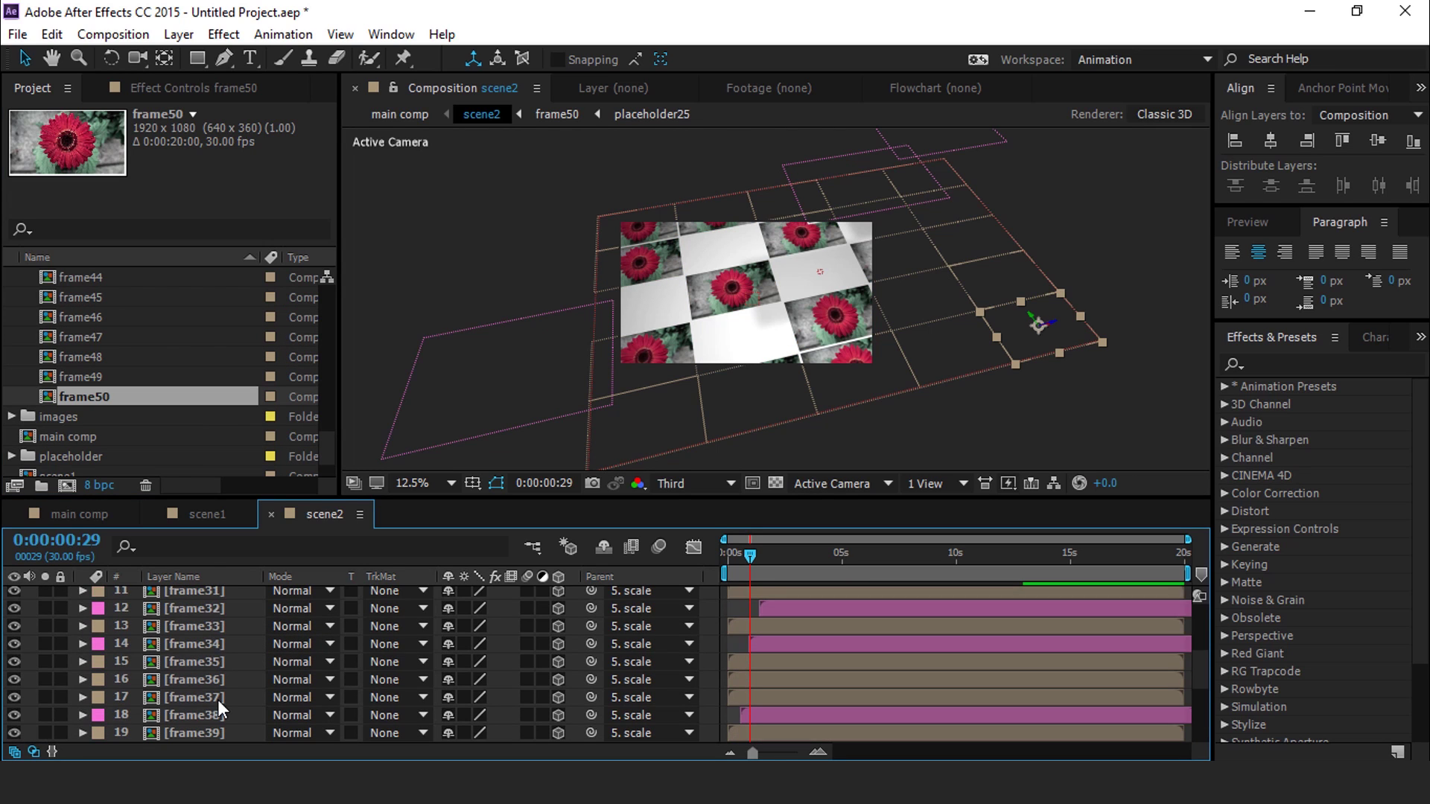
Step: Check scene2's replaced frame layers down to frame50, open the frame26 composition and select its placeholder25 layer
scroll(217, 699, down, 1)
scroll(217, 696, up, 3)
scroll(218, 669, down, 2)
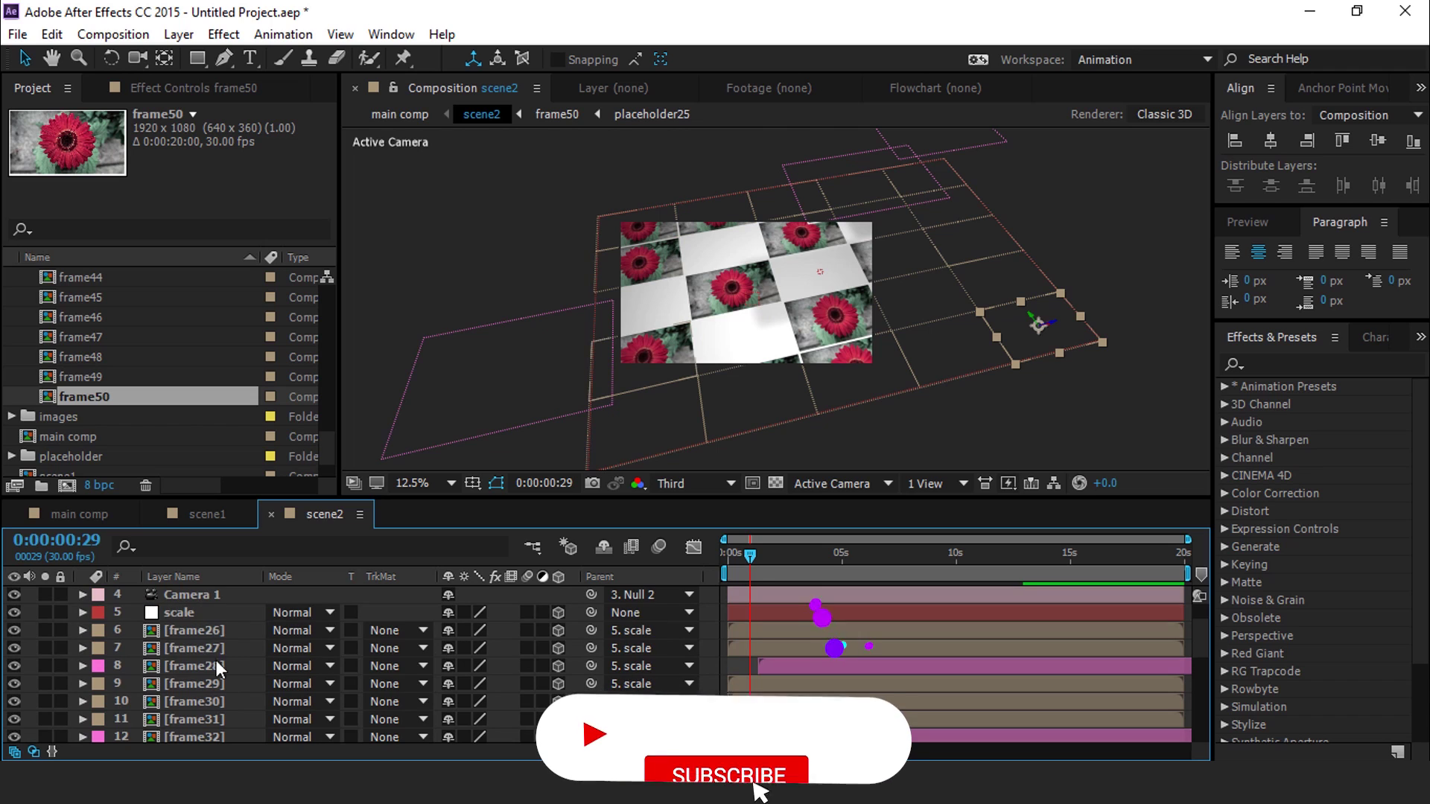
scroll(221, 642, down, 5)
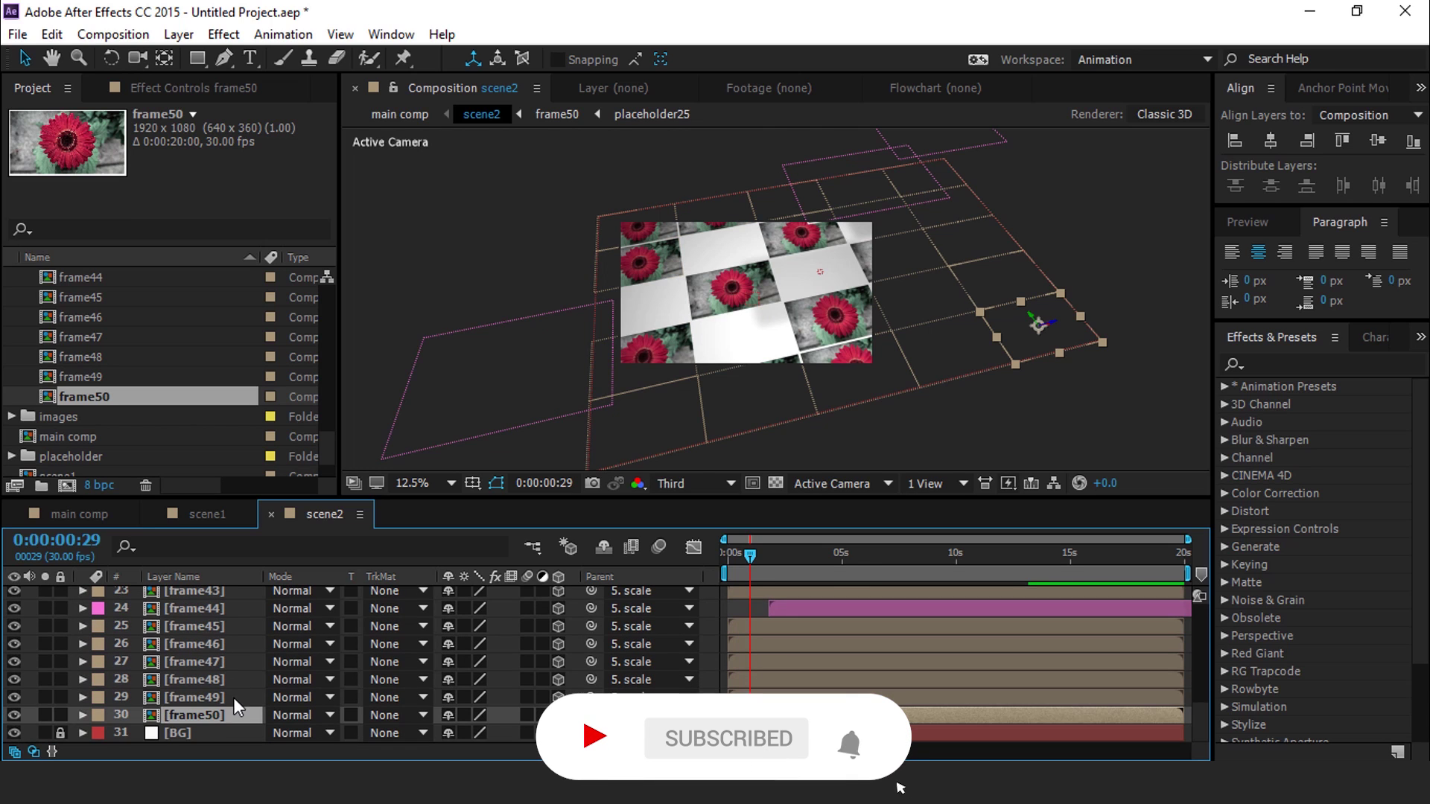
scroll(228, 700, up, 6)
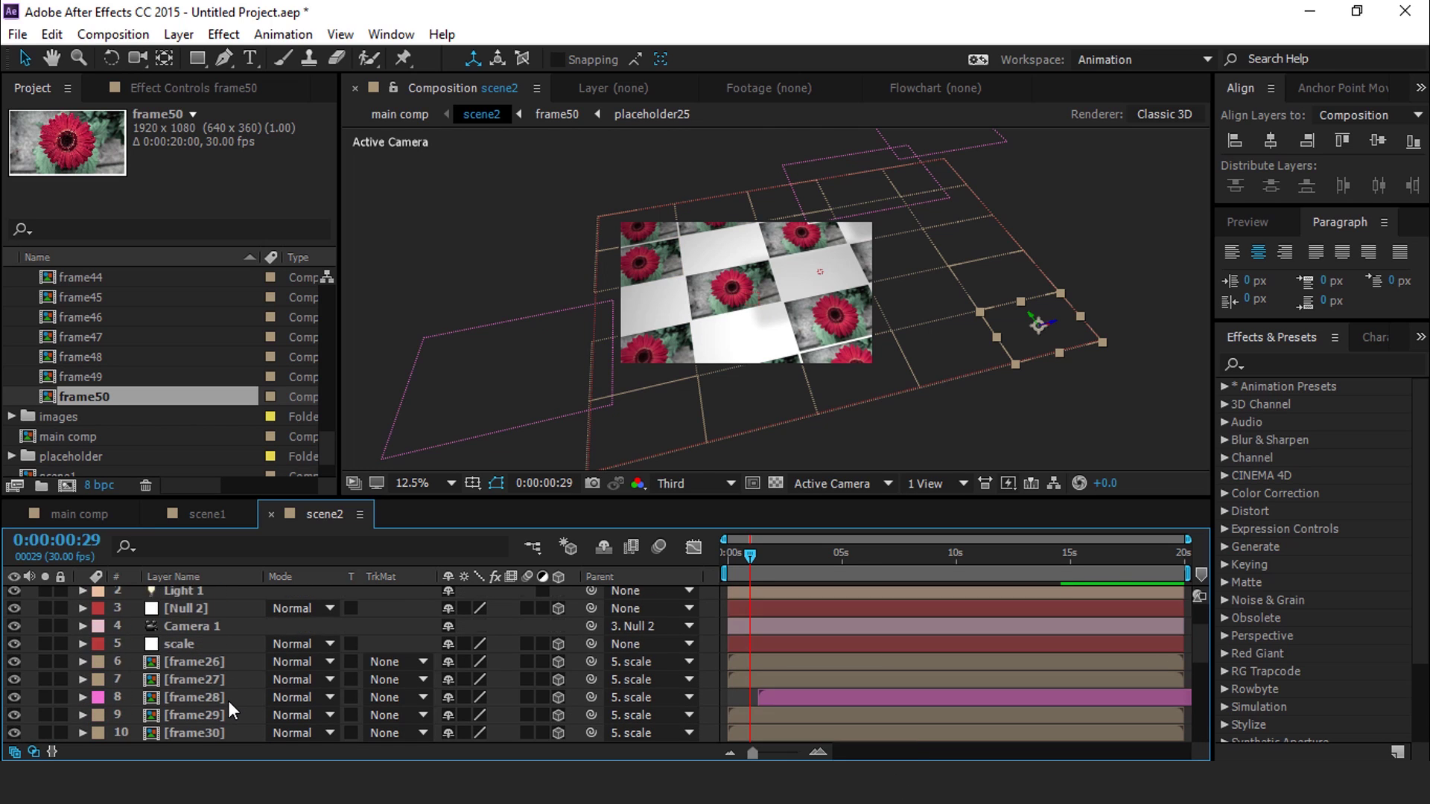
click(225, 683)
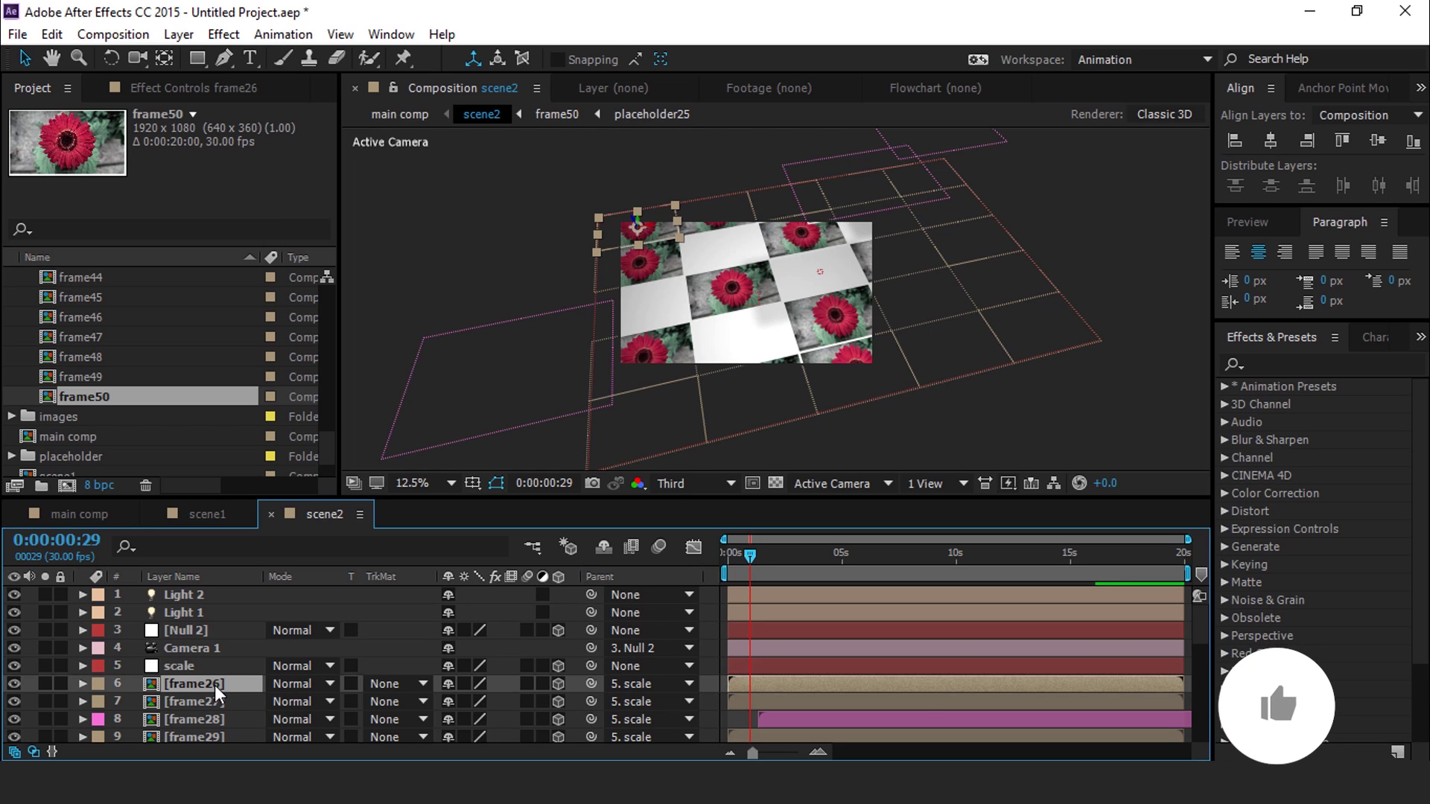
double_click(215, 684)
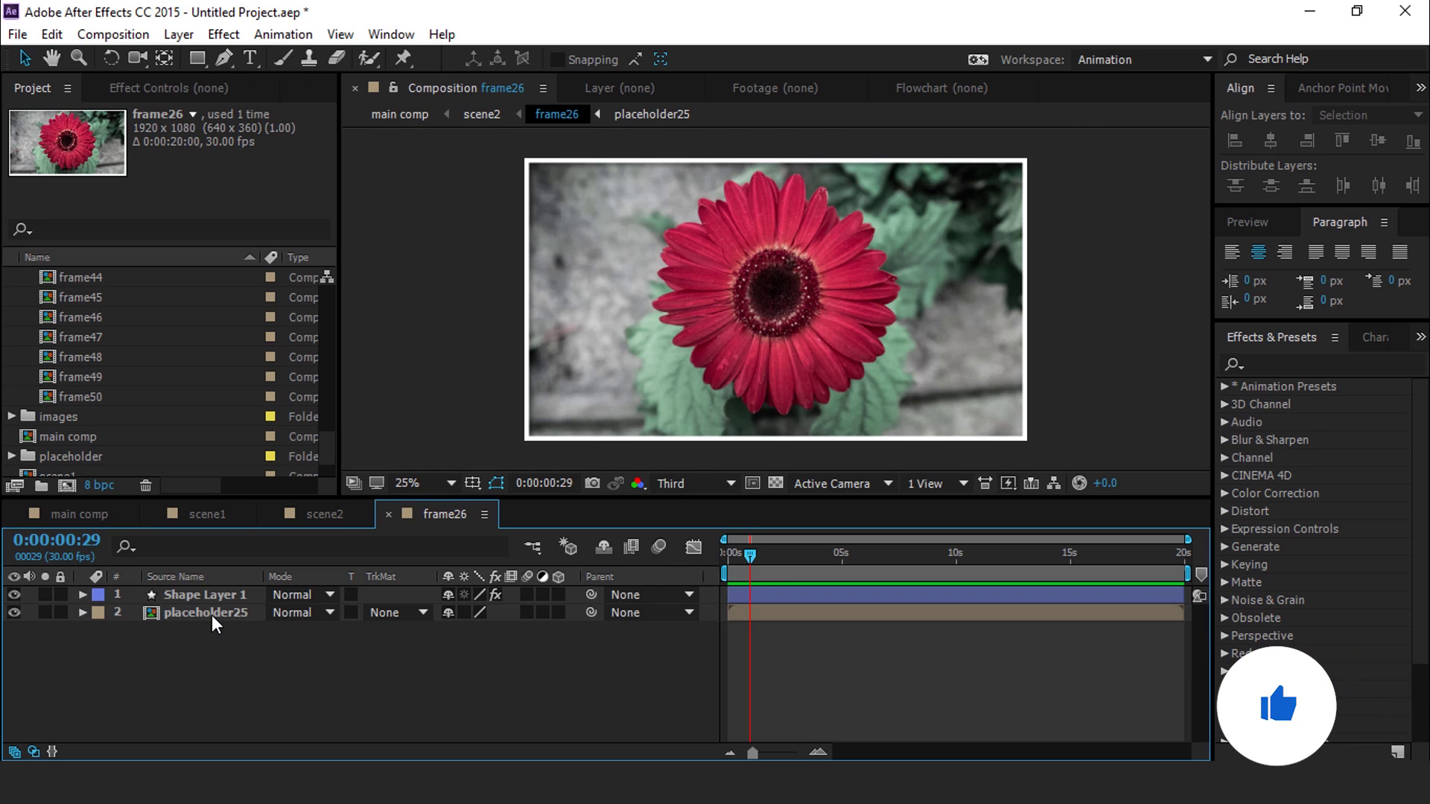
click(212, 615)
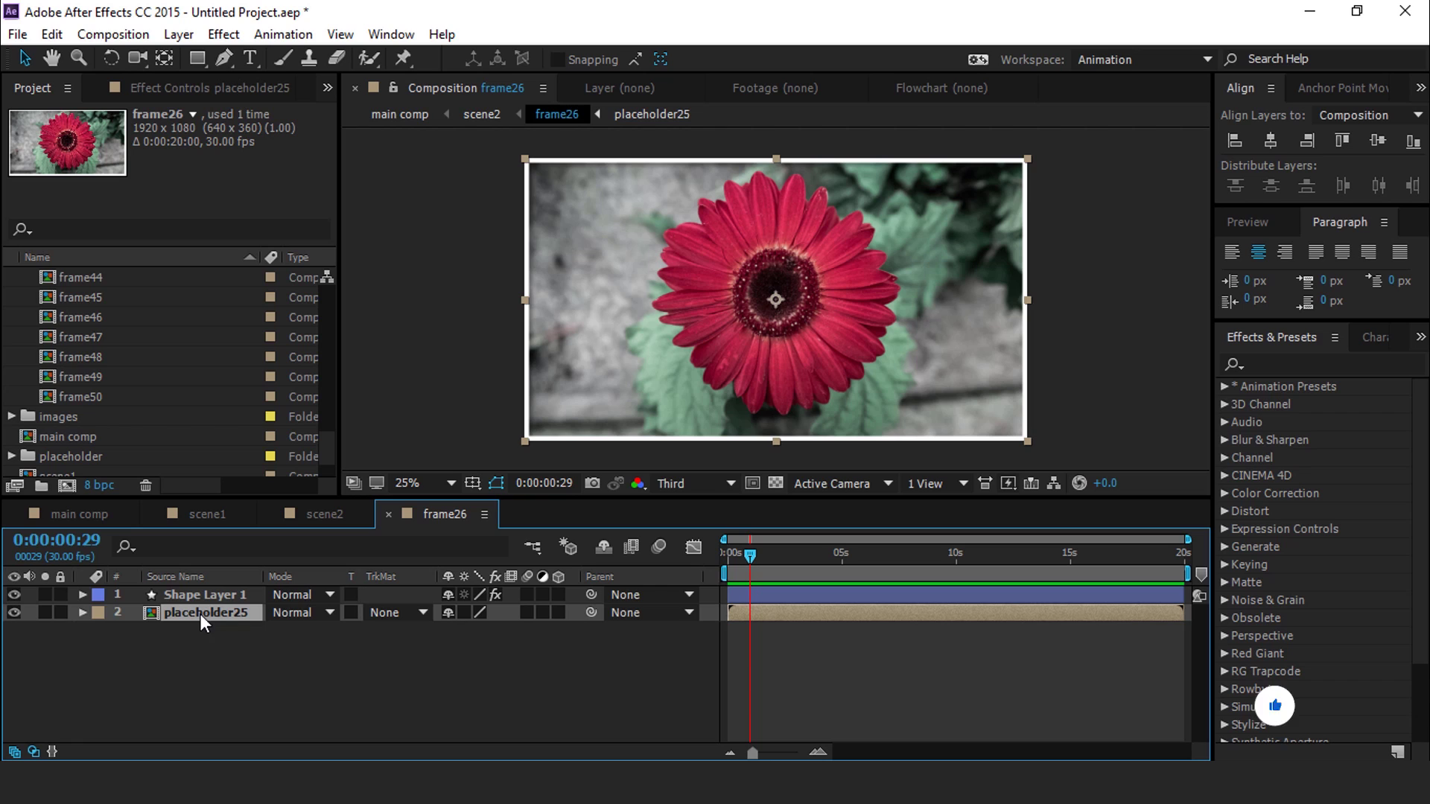
Step: Collapse the frame folder, expand the placeholder folder and duplicate placeholder25 as placeholder26
scroll(57, 413, up, 15)
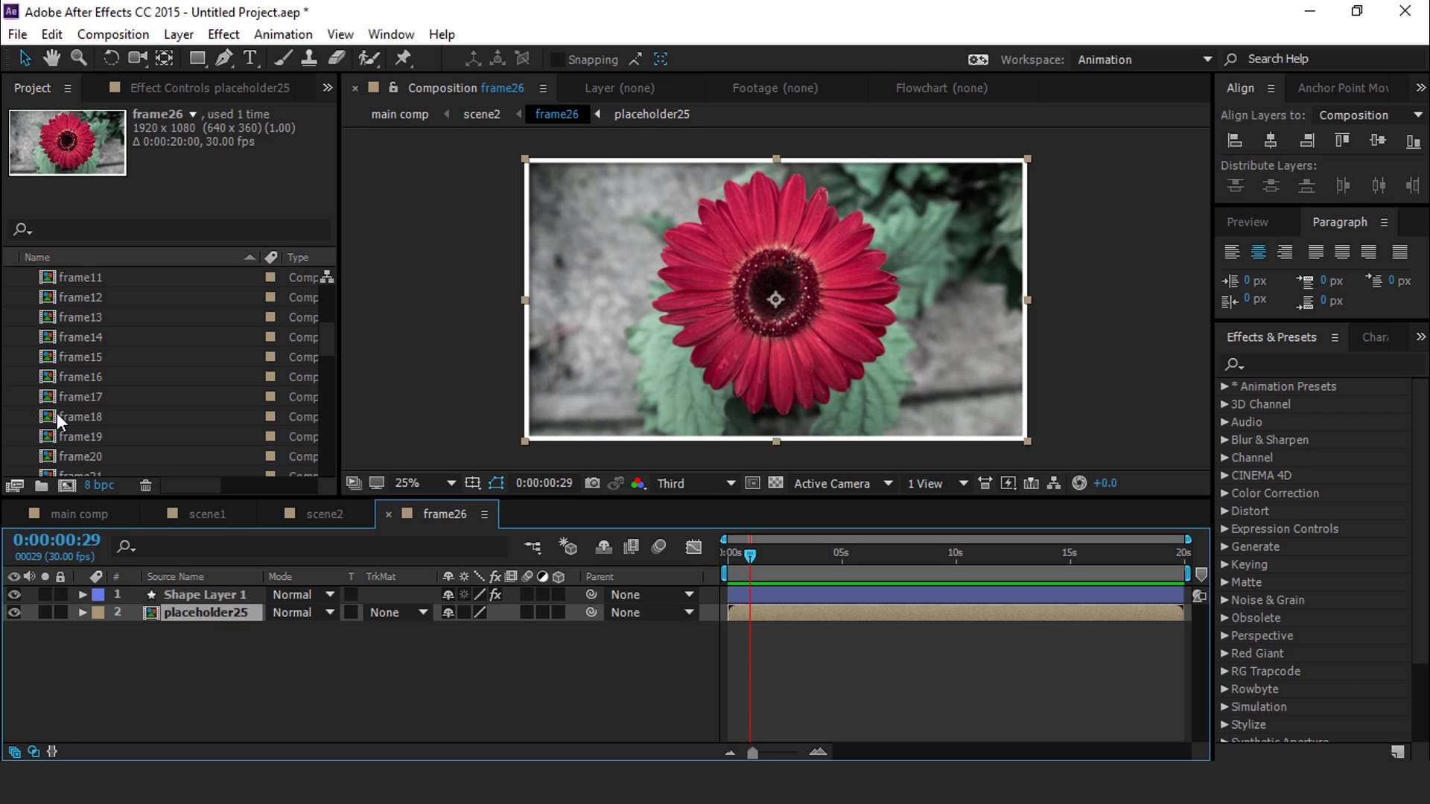
click(11, 277)
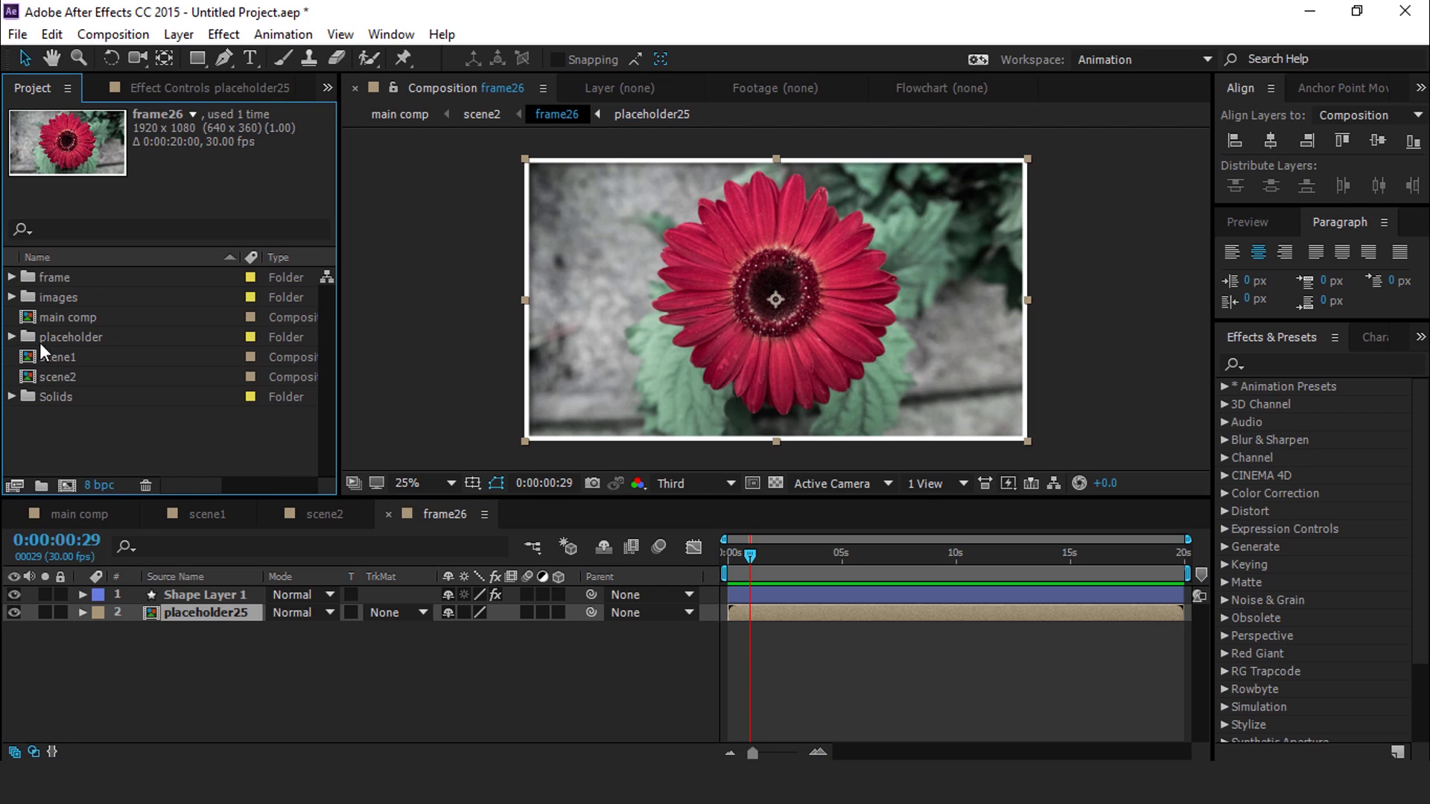
click(30, 337)
click(11, 337)
scroll(127, 356, down, 3)
scroll(127, 357, down, 5)
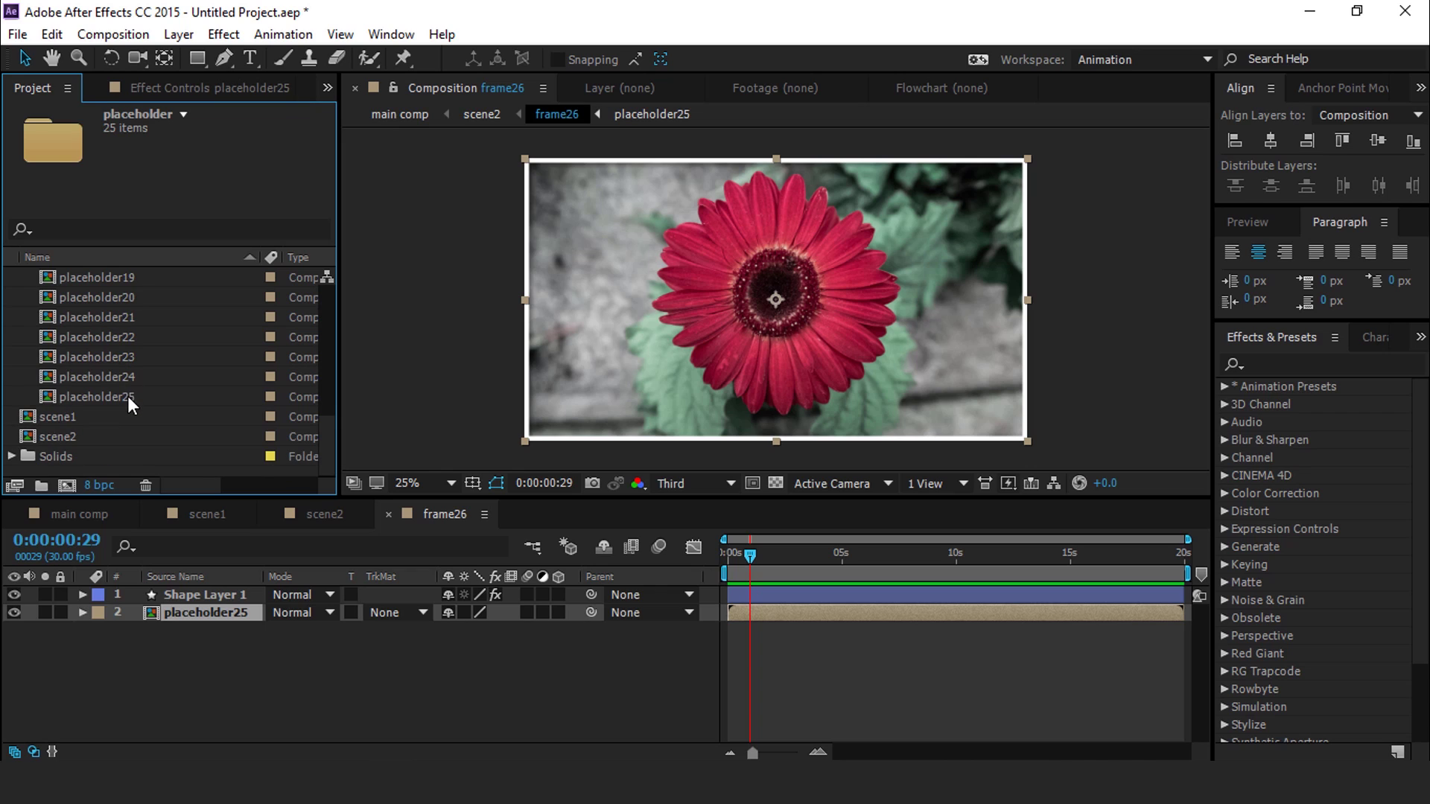
click(127, 395)
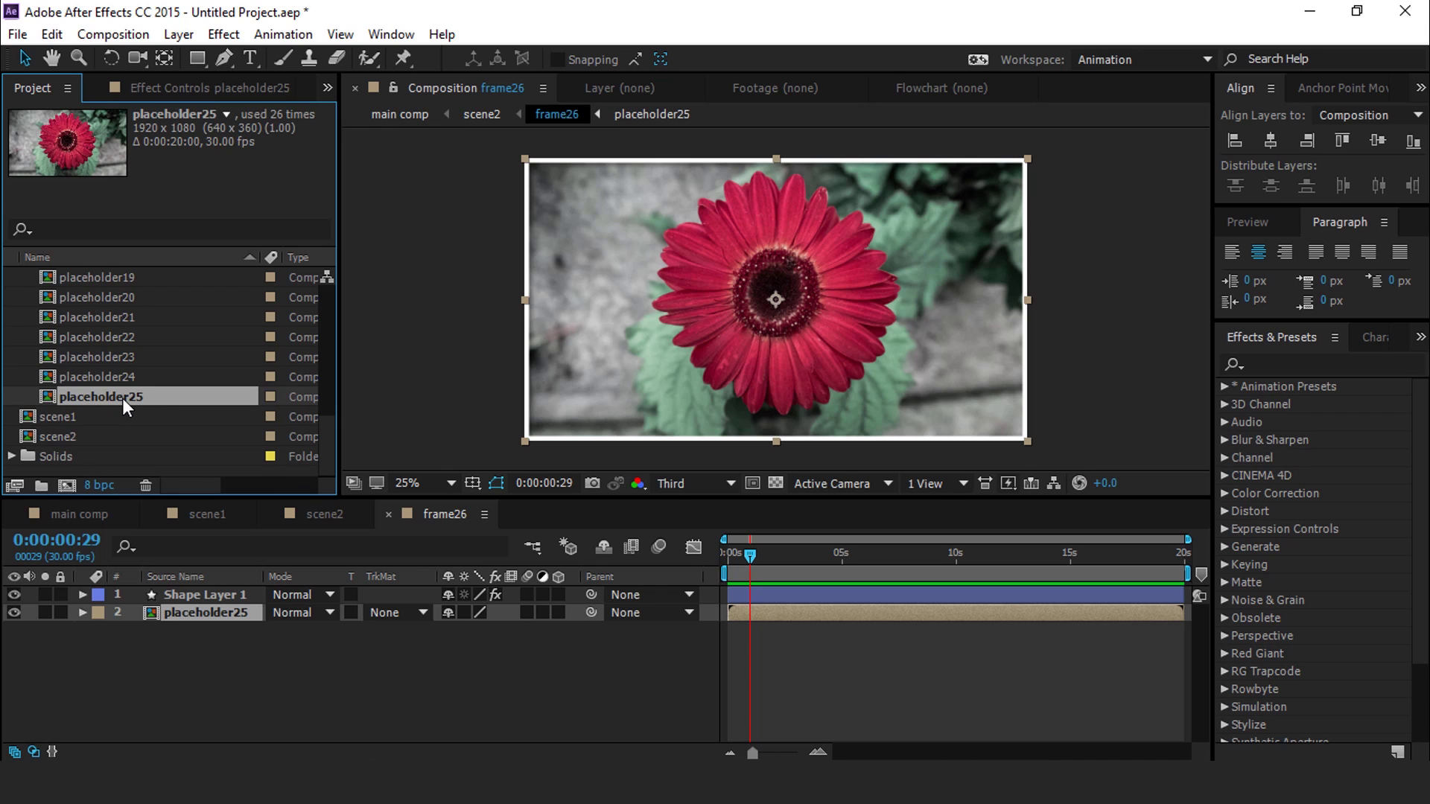
key(ctrl+d)
Step: Replace the placeholder25 layer in frame26 with placeholder26 and close the frame26 composition
click(228, 614)
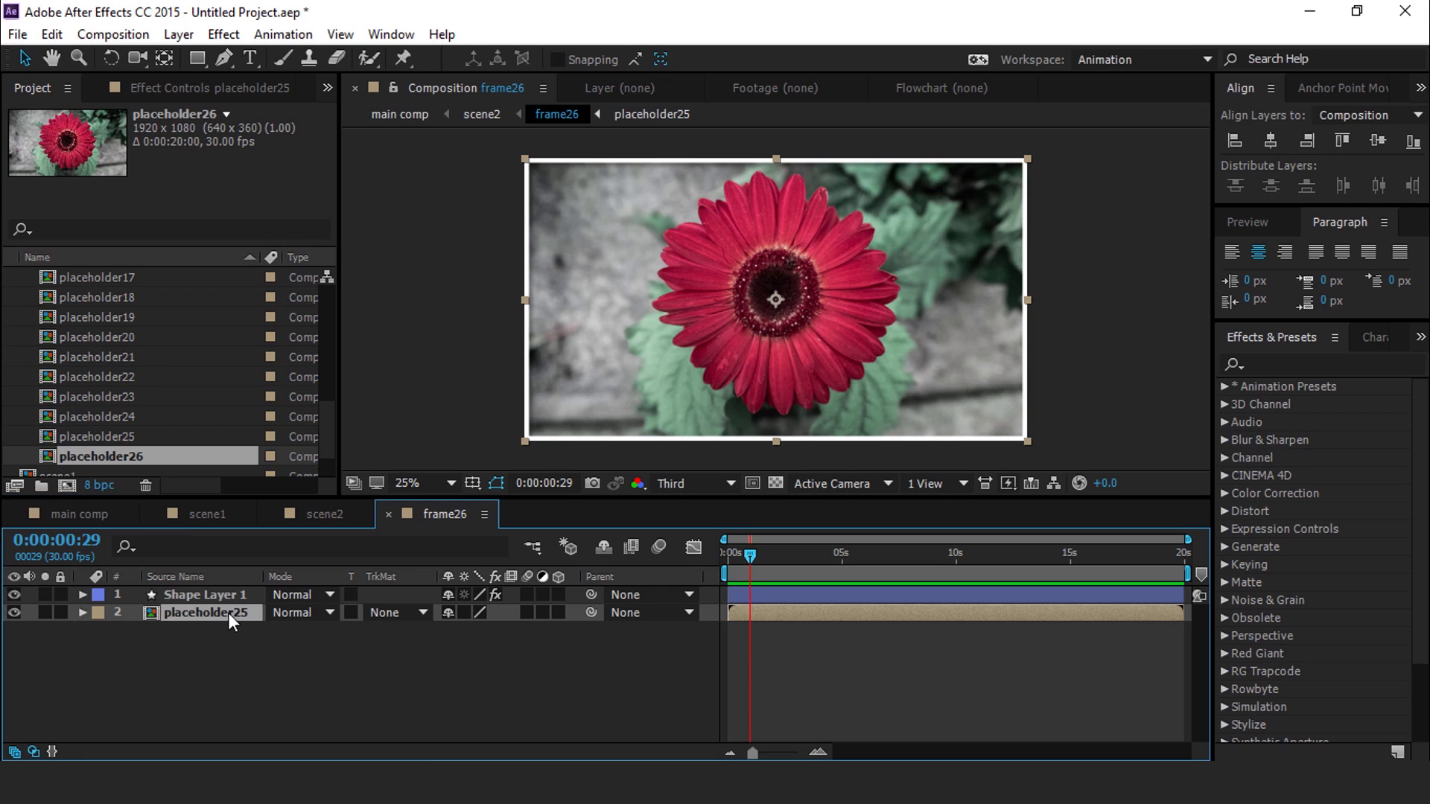
key(ctrl+alt+slash)
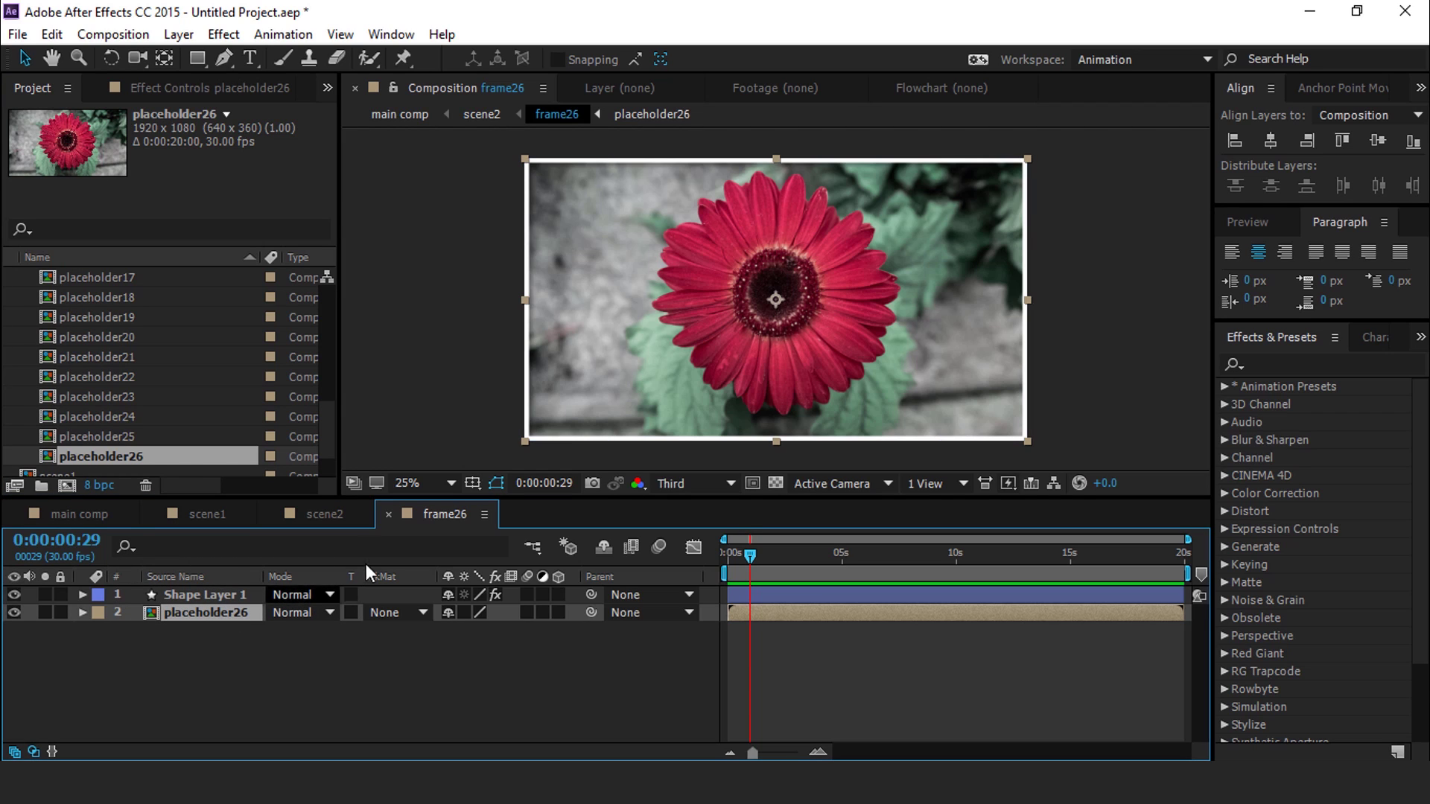
click(388, 514)
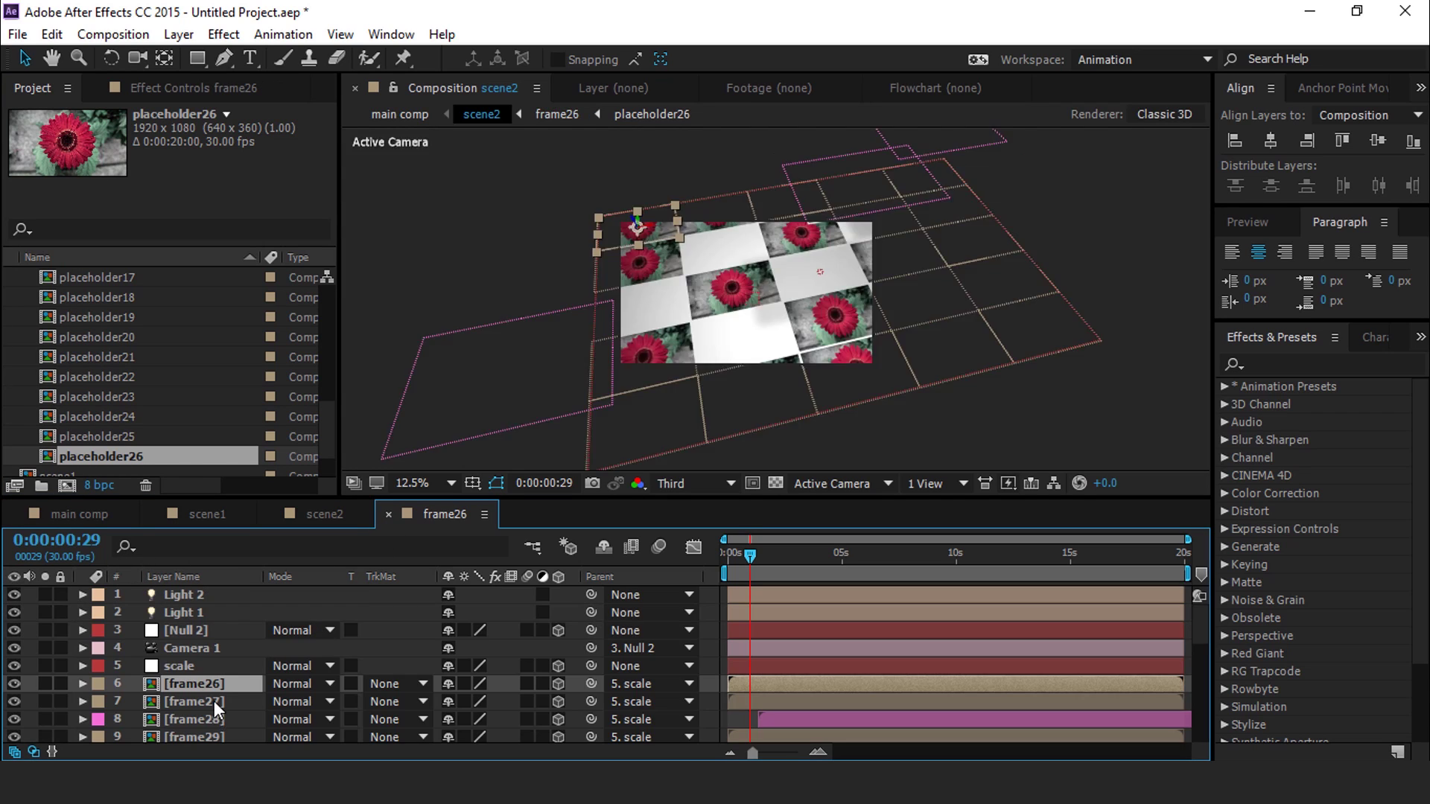
Step: Open frame27, replace its placeholder25 layer with a new duplicate named placeholder27, and close the composition
double_click(213, 700)
click(195, 610)
click(149, 399)
key(ctrl+d)
drag(140, 450, 226, 612)
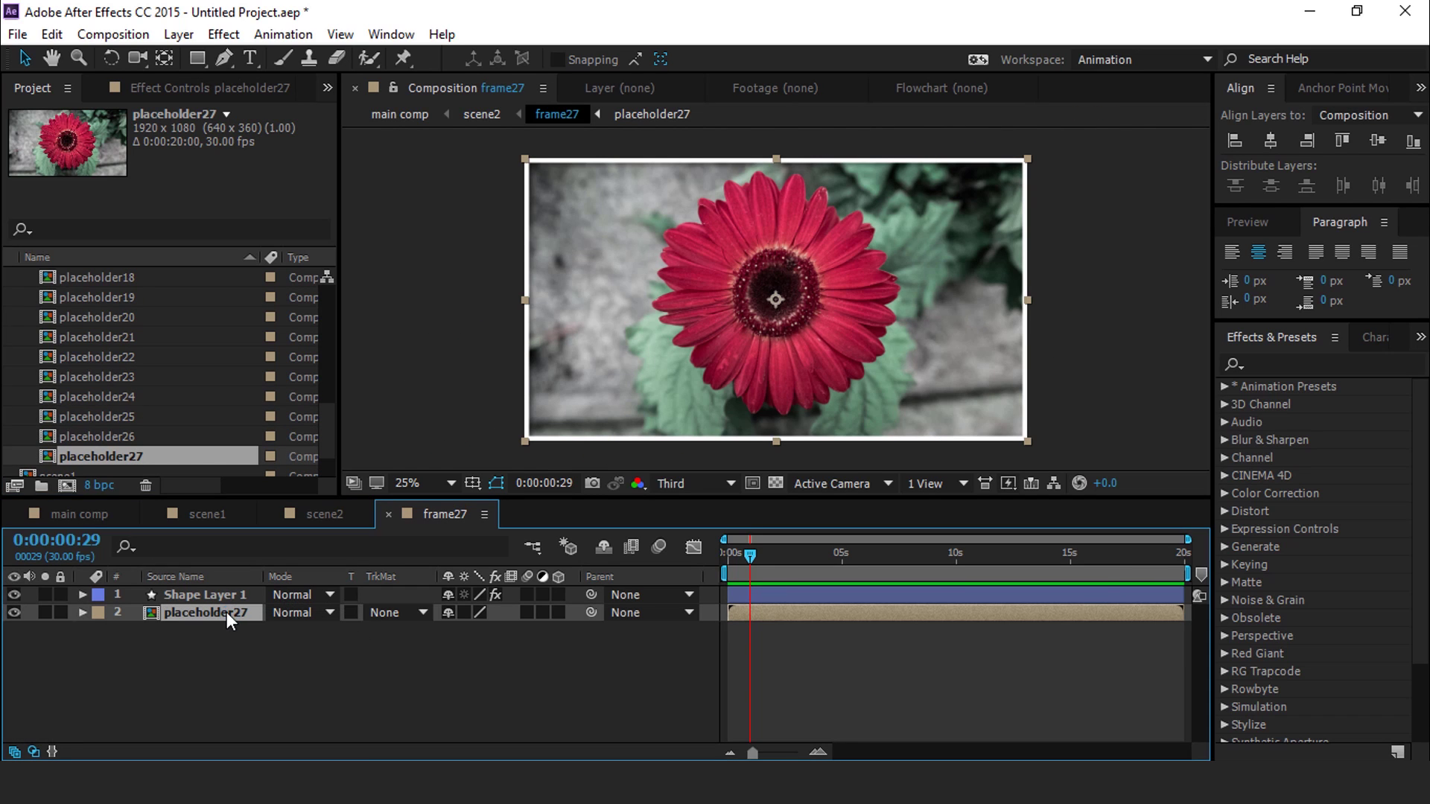
click(388, 514)
Step: Open the frame28 composition, select its placeholder25 layer and select placeholder27 in the project for duplication
double_click(219, 716)
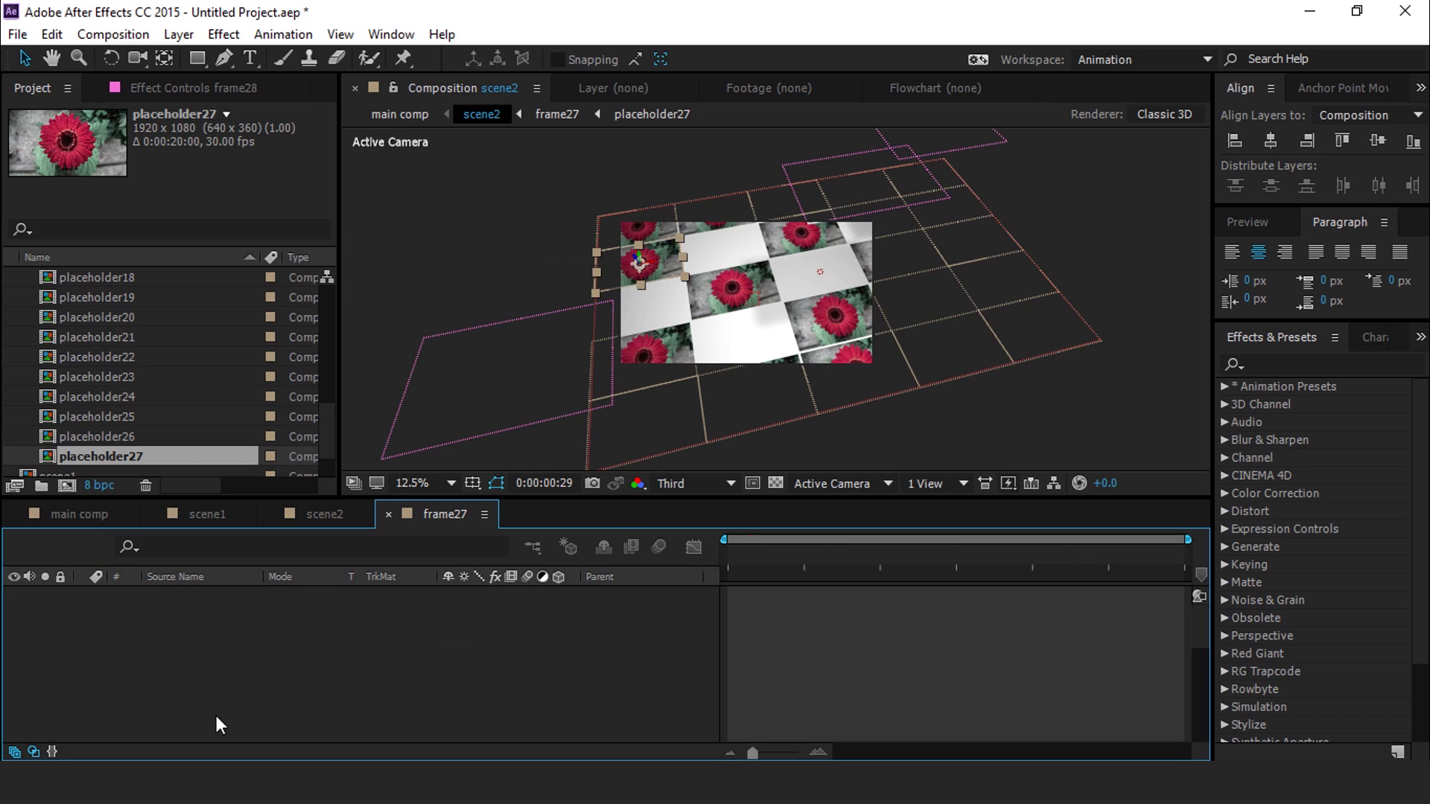
click(236, 612)
scroll(149, 440, down, 1)
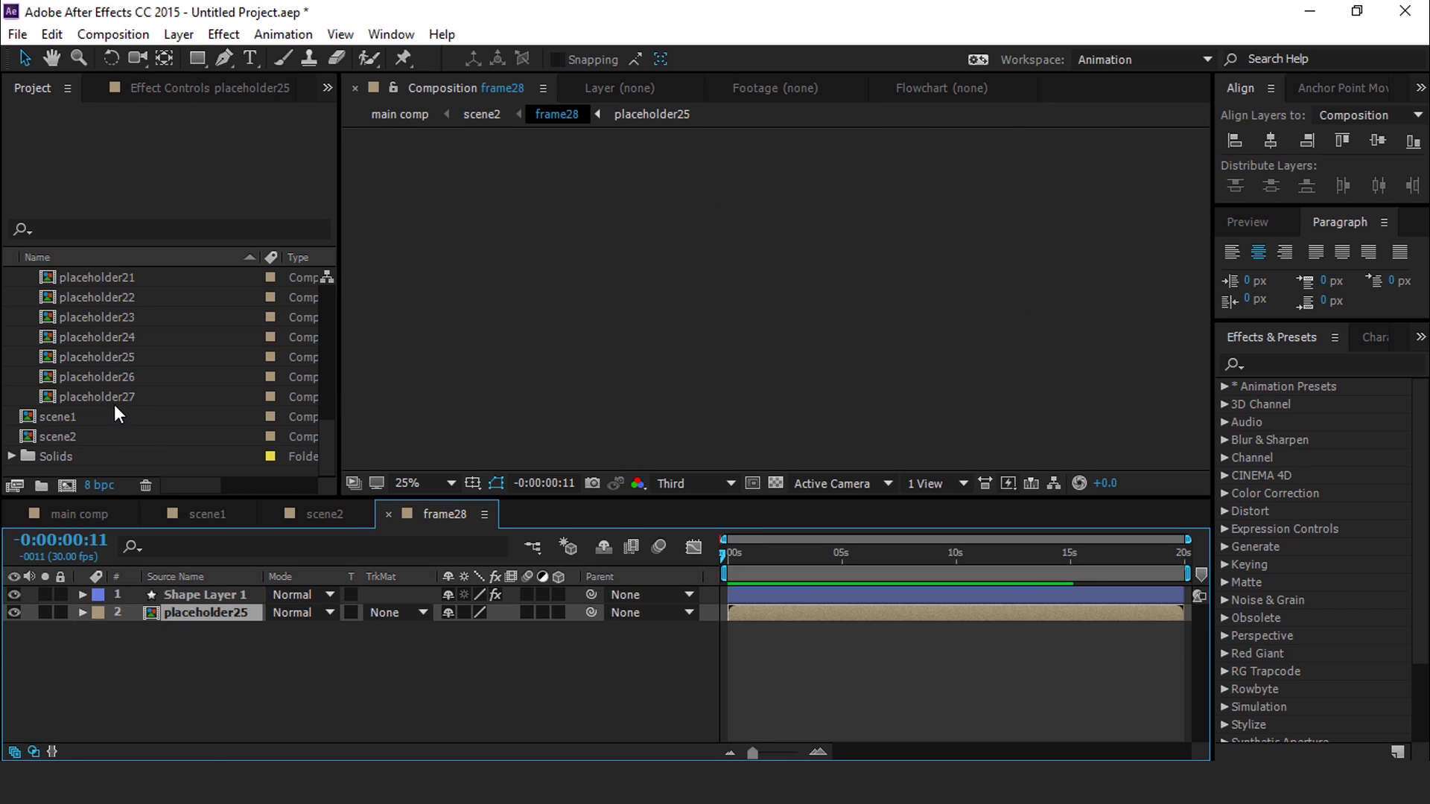
click(109, 396)
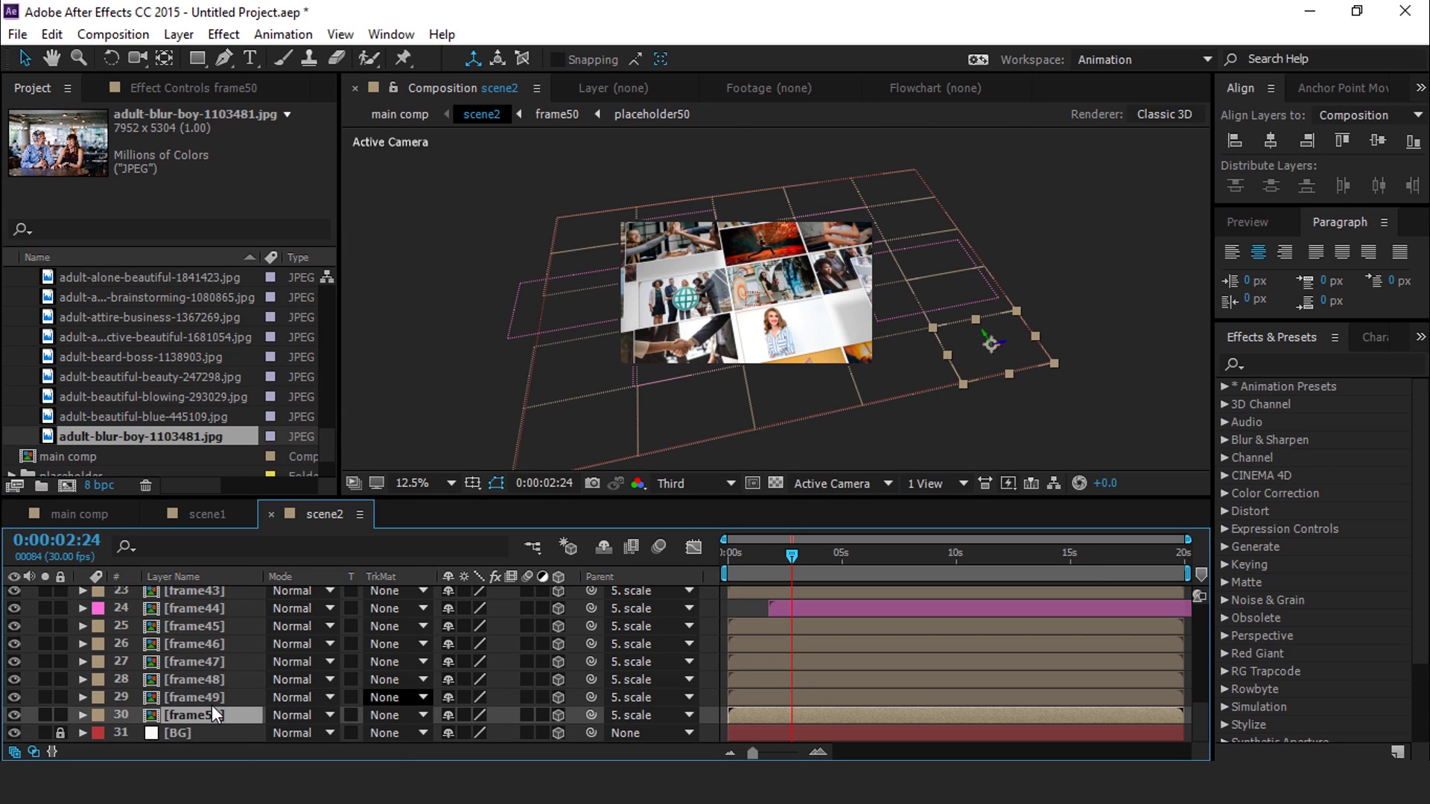
Step: Deselect the layers and scrub through scene2 to 0:00:12:02 to review the new photo grid
click(1092, 387)
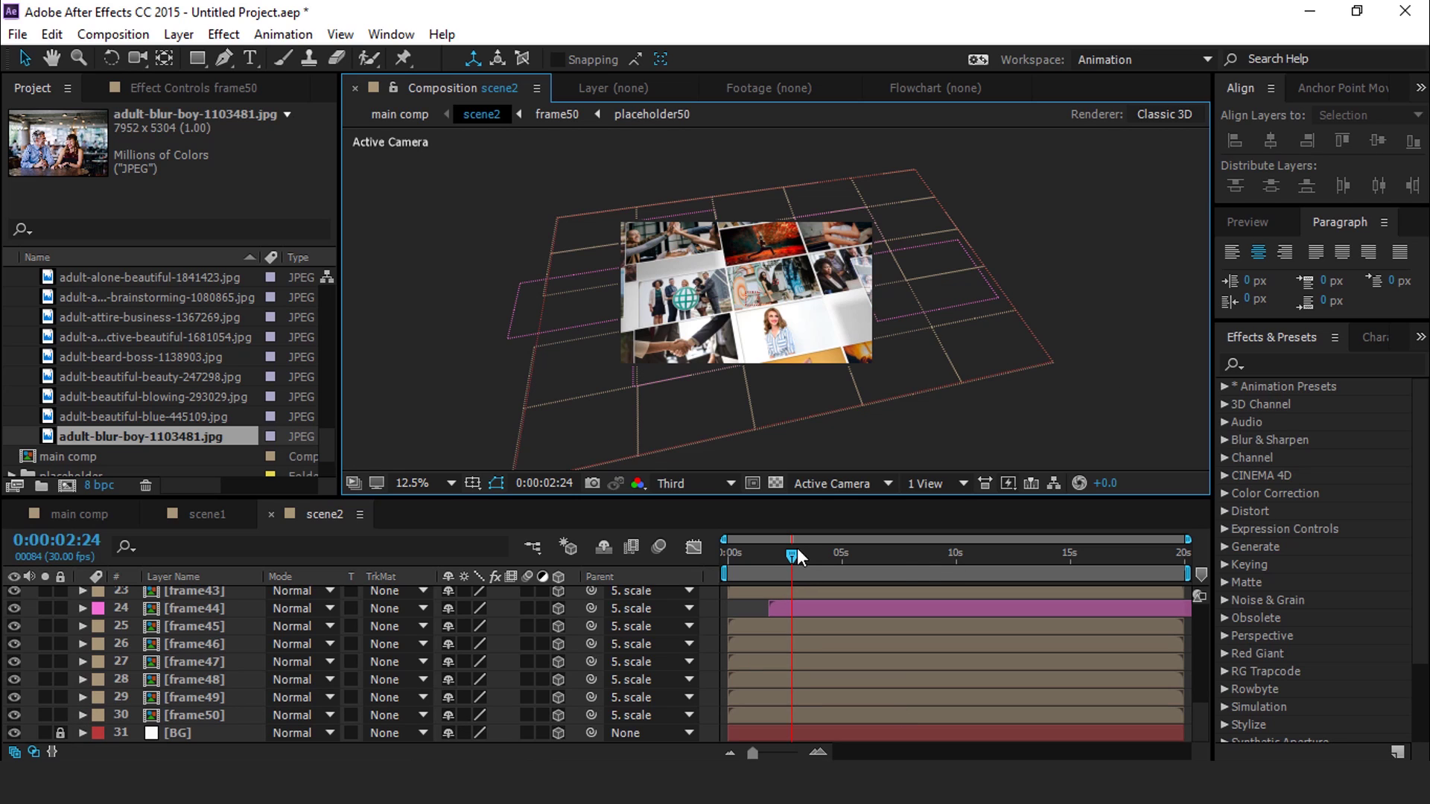
drag(795, 552, 919, 556)
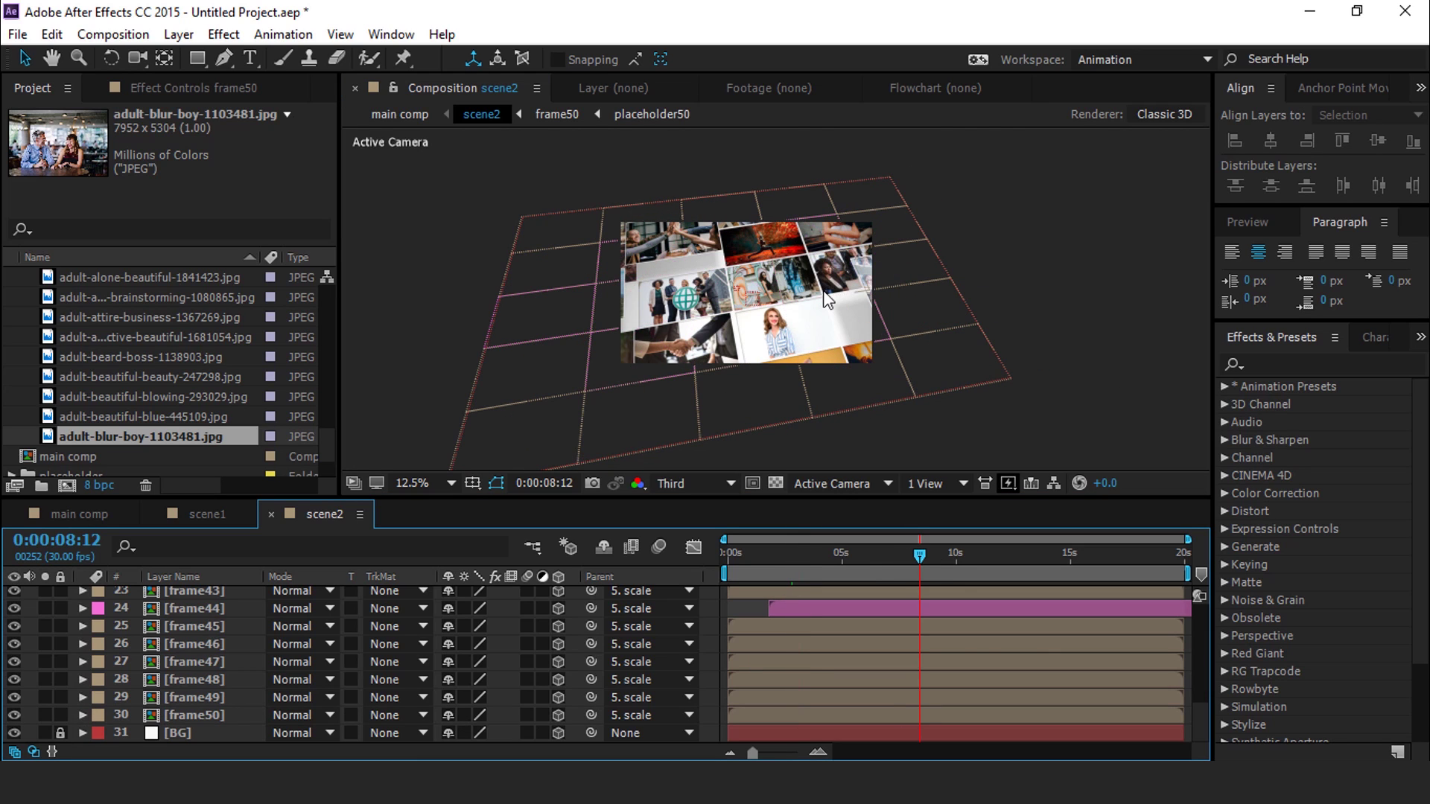
drag(927, 552, 980, 551)
click(1009, 553)
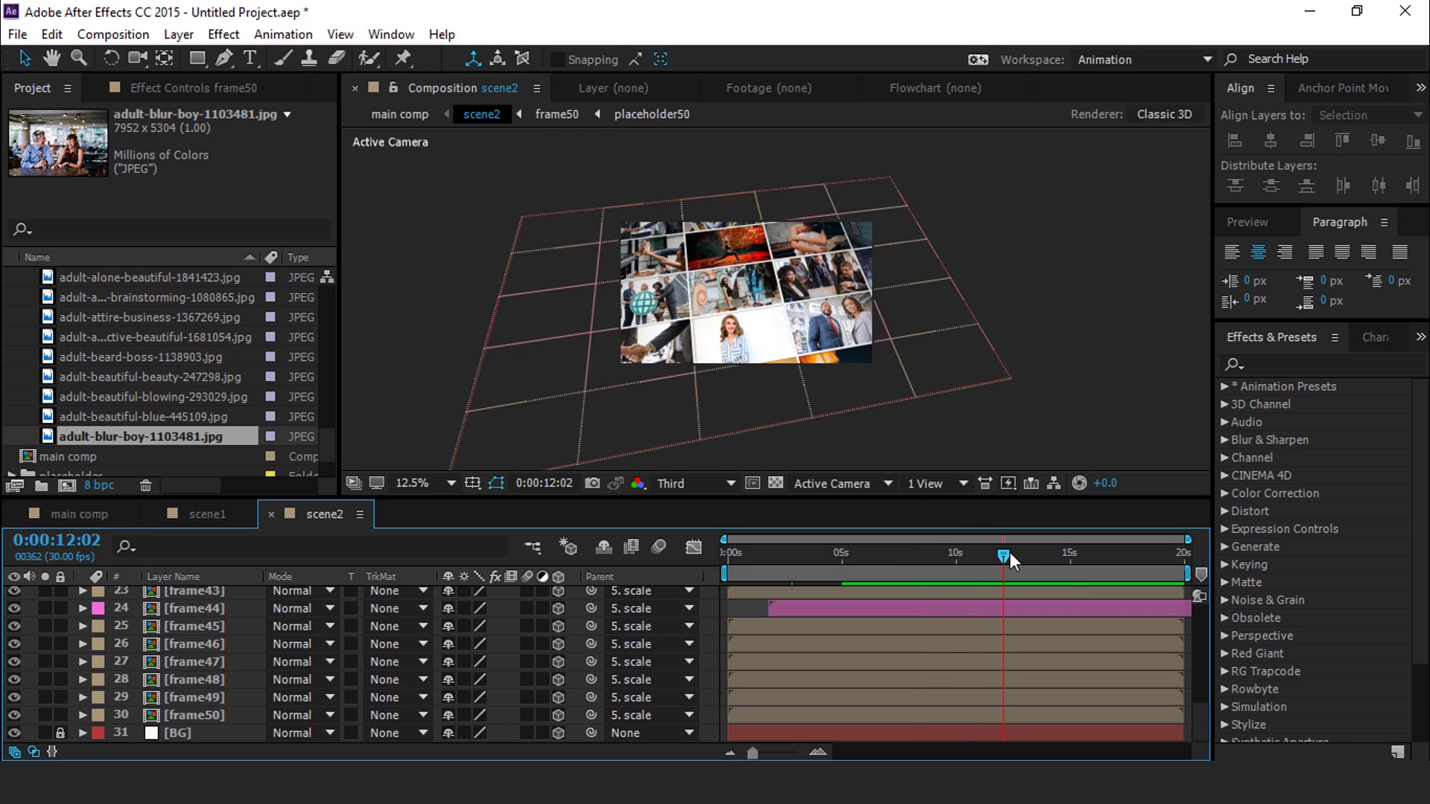
Step: Reveal the keyframed properties of scene2's layers and delete the Position keyframes of frame28 and frame32
click(977, 615)
key(u)
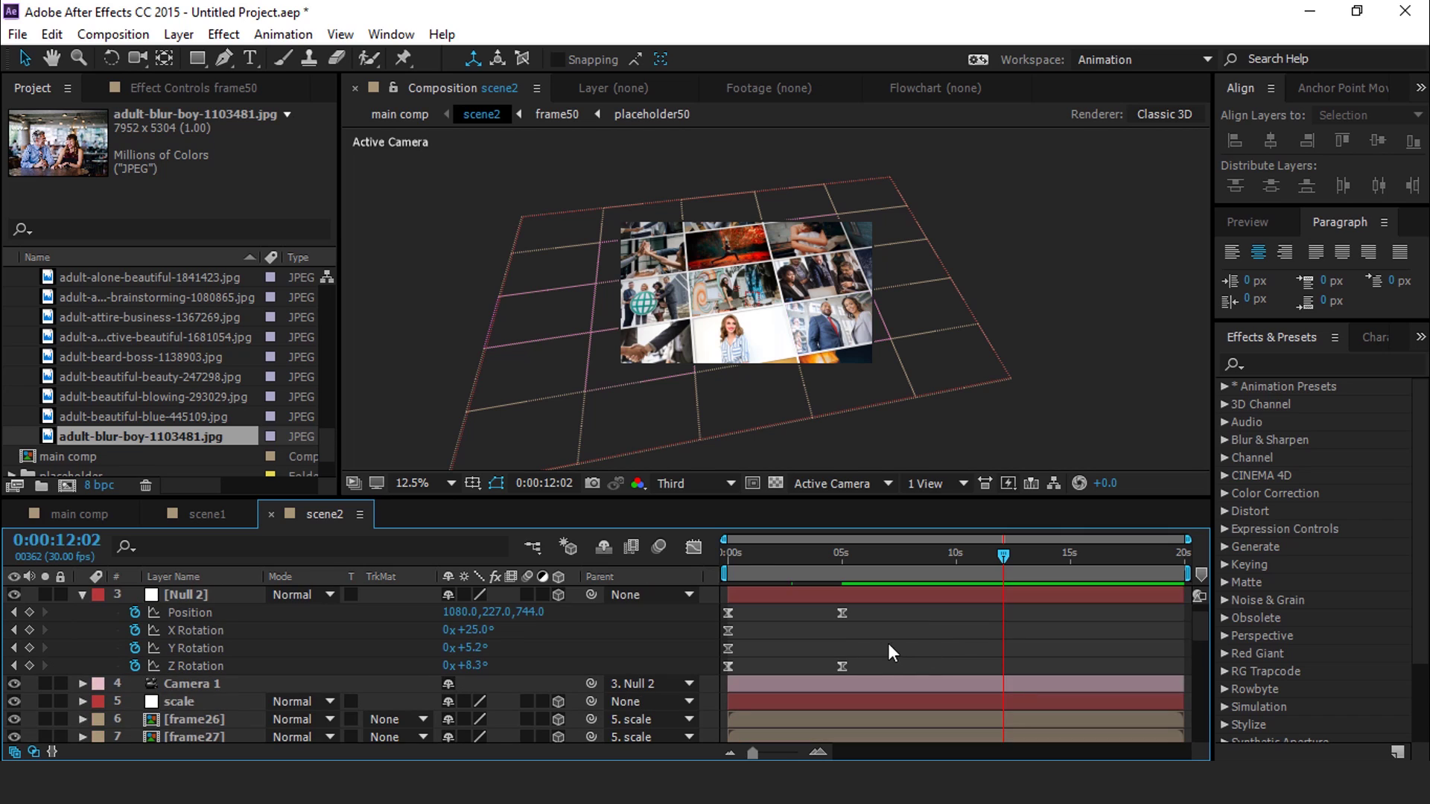
scroll(879, 611, down, 3)
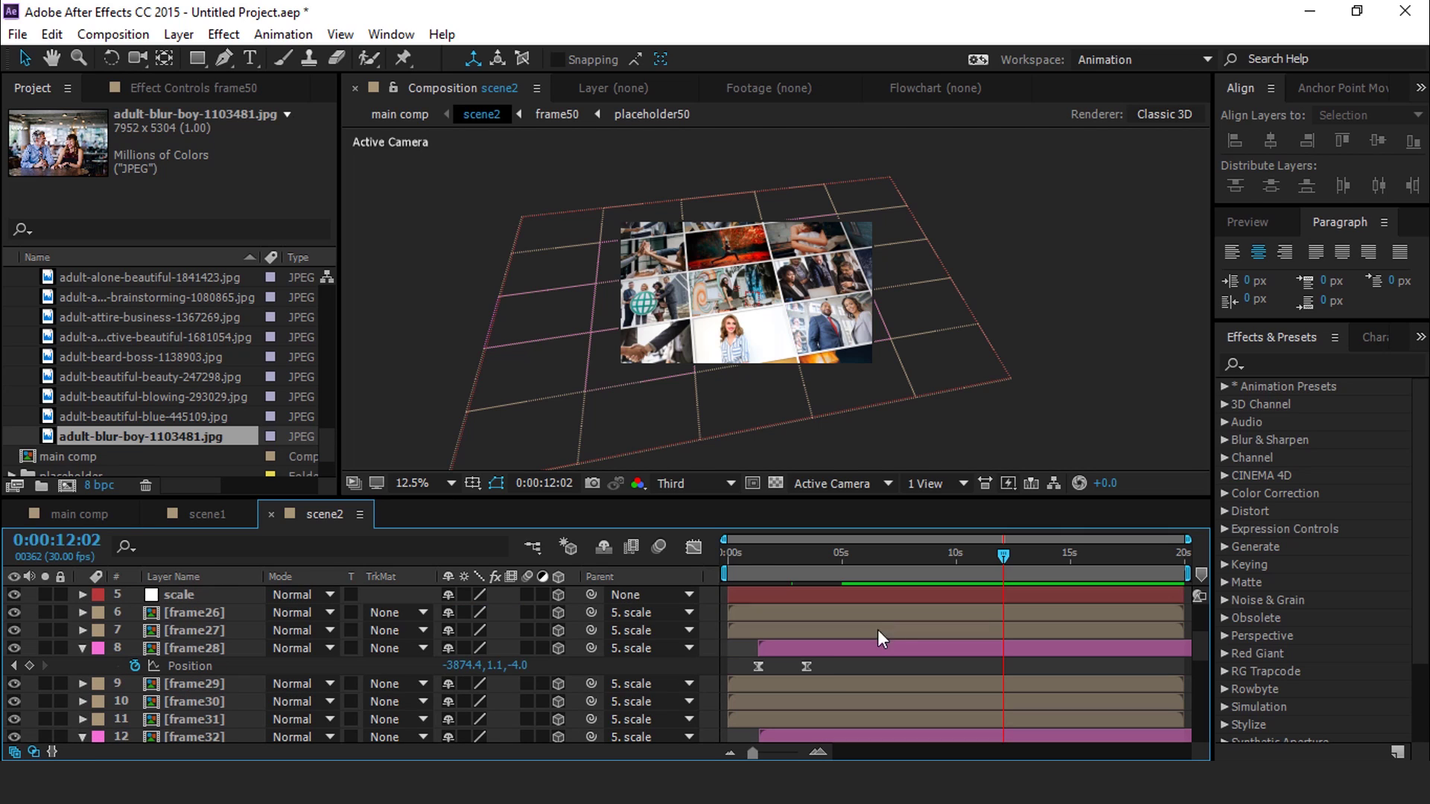
drag(855, 663, 737, 672)
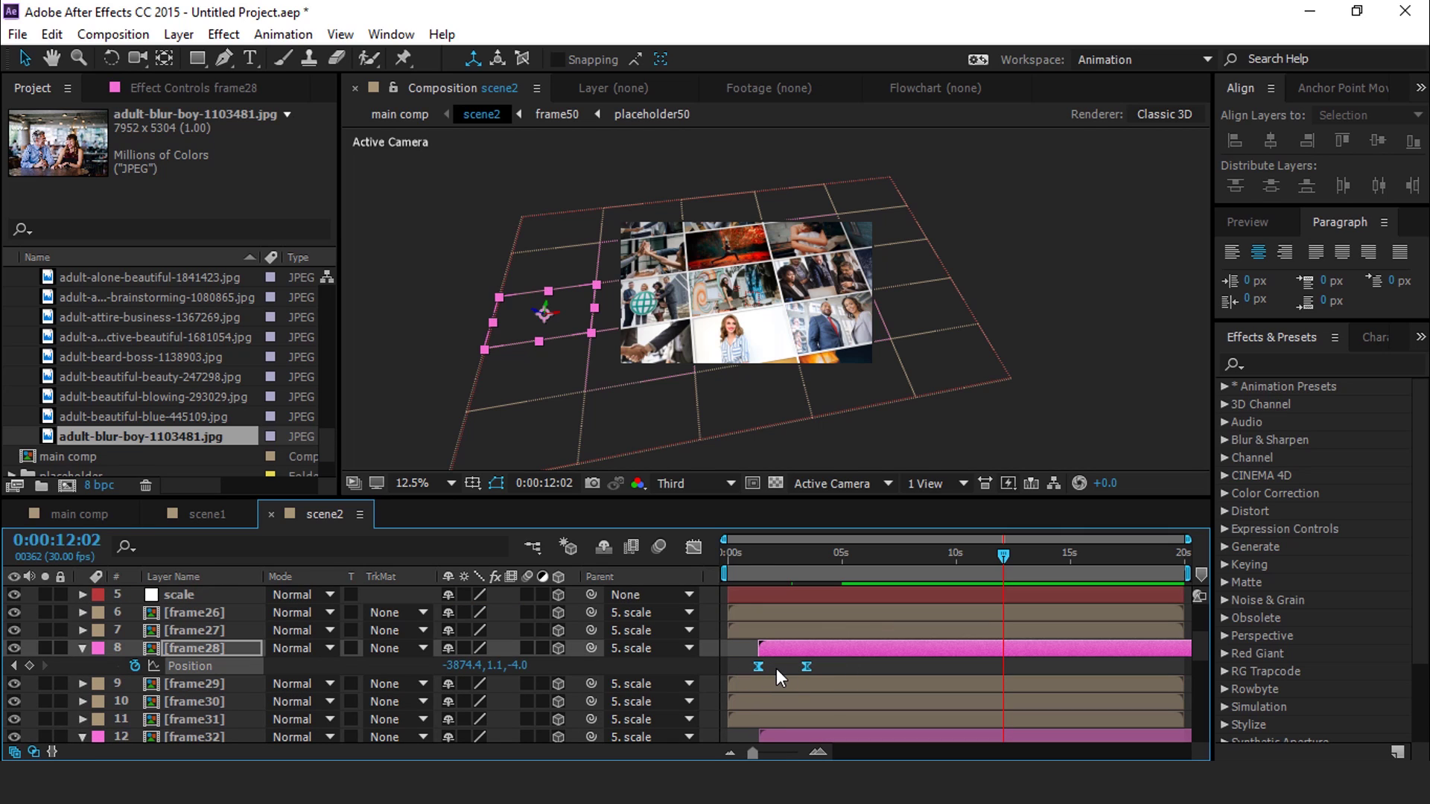
key(Delete)
scroll(819, 693, down, 3)
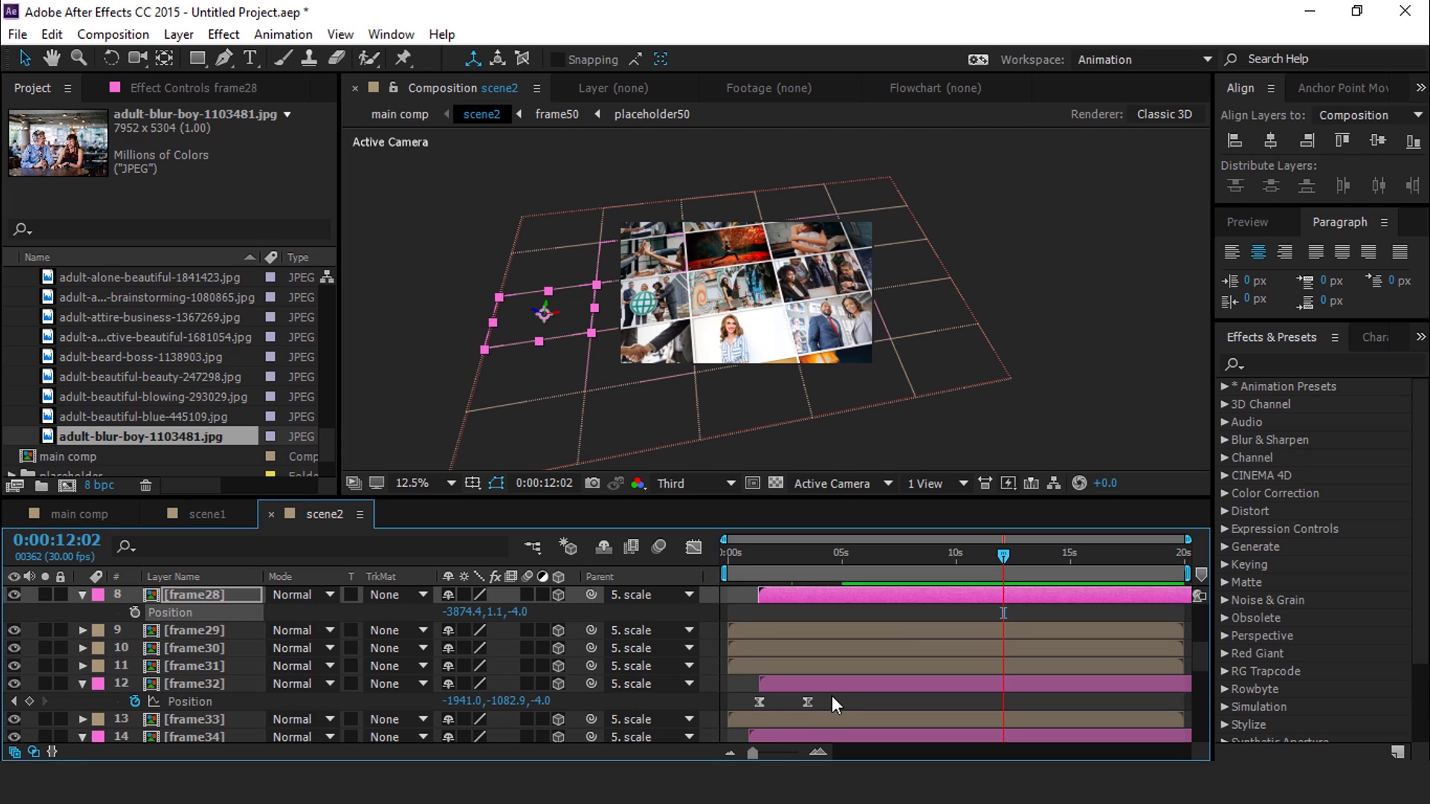
drag(831, 696, 744, 709)
key(Delete)
Step: Delete the Position keyframes of scene2's remaining animated frame layers, from frame34 through frame44
scroll(842, 700, down, 3)
drag(831, 695, 714, 670)
key(Delete)
scroll(818, 709, down, 3)
key(Delete)
scroll(807, 686, down, 3)
key(Delete)
drag(846, 715, 756, 727)
key(Delete)
scroll(834, 687, down, 3)
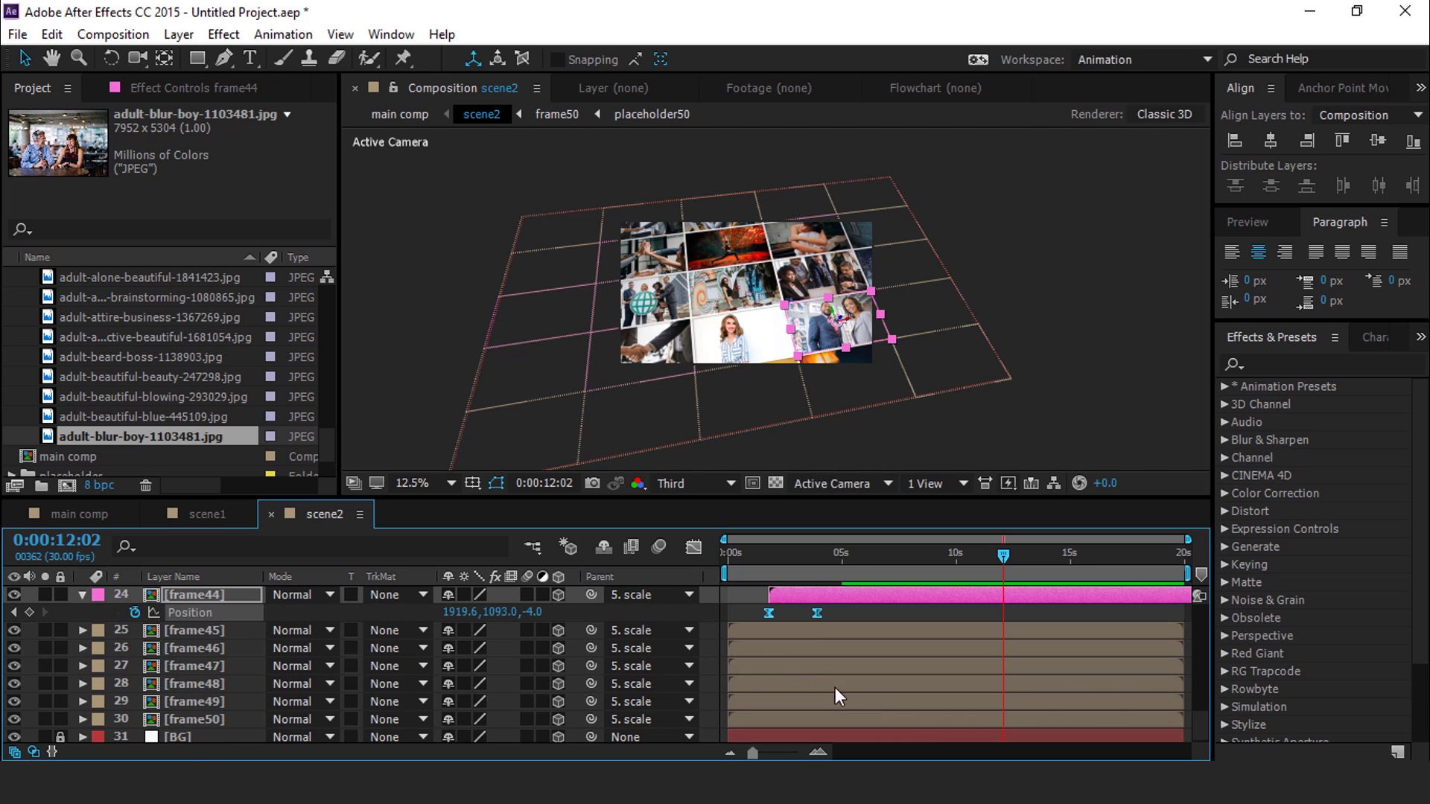
click(840, 611)
Step: Shift the offset frame layers in scene2, including frame34, frame42 and frame44, so they start at 0:00:00:00
scroll(834, 596, up, 12)
key(Home)
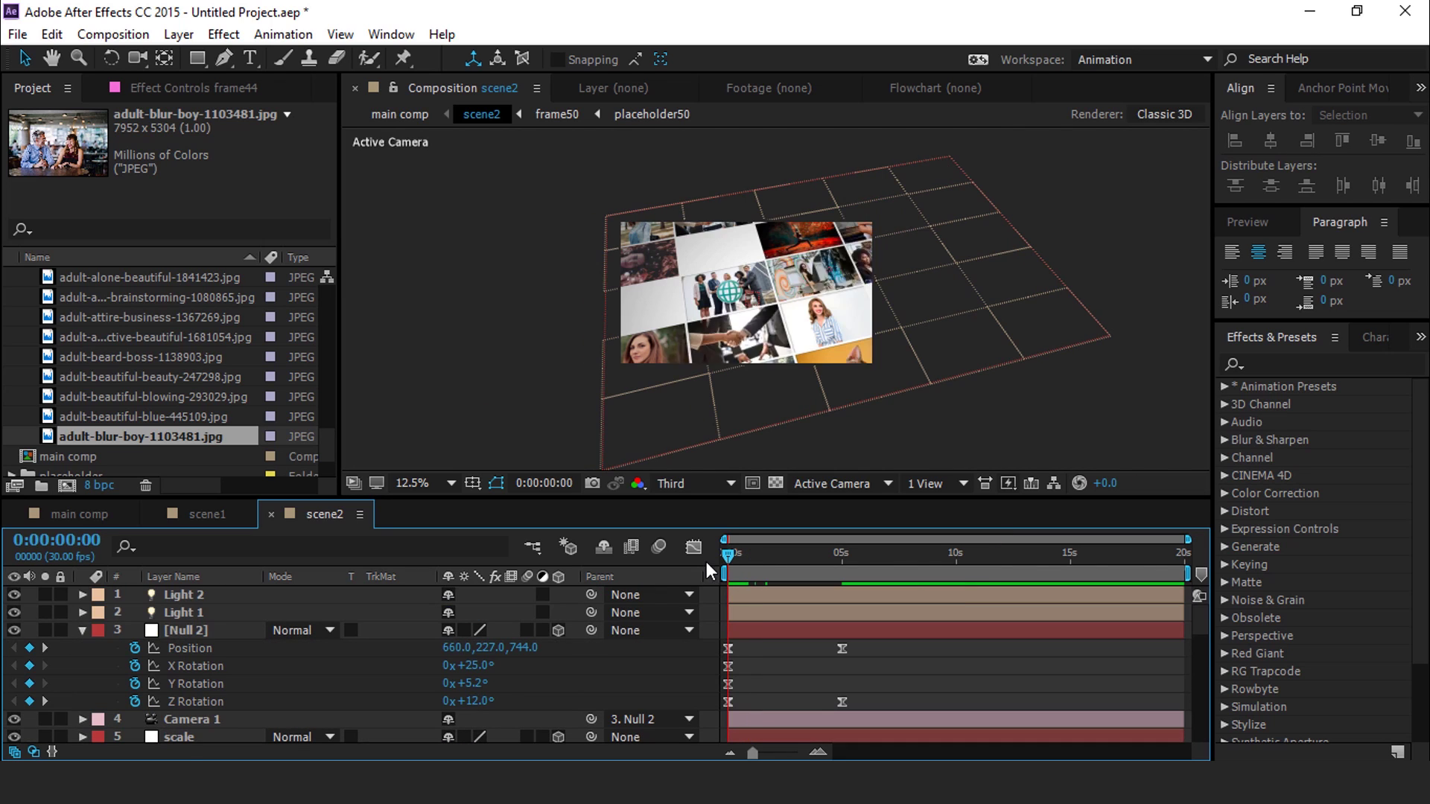
scroll(819, 670, down, 3)
click(830, 682)
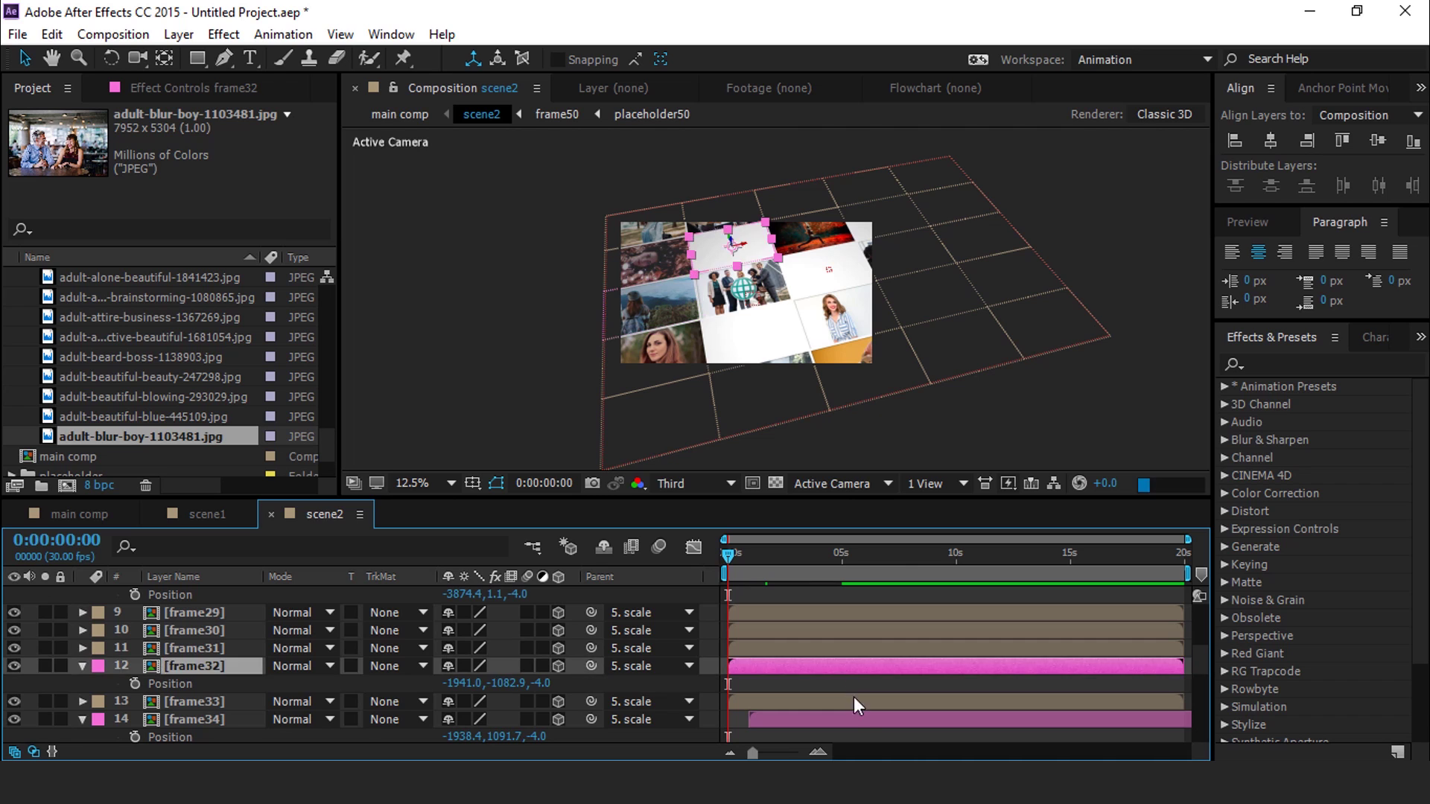
scroll(846, 700, down, 3)
click(848, 698)
scroll(847, 715, down, 3)
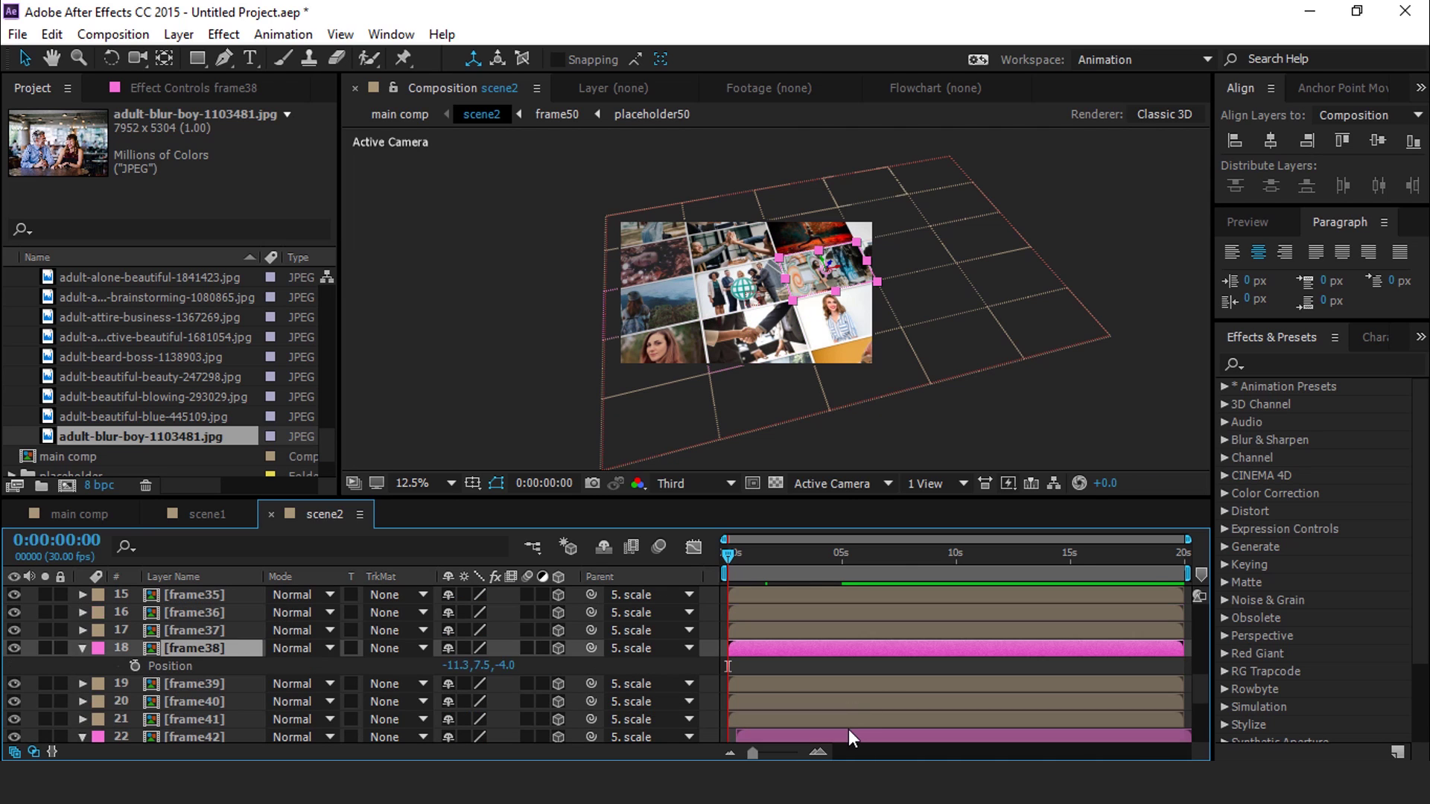
click(842, 734)
scroll(849, 708, down, 3)
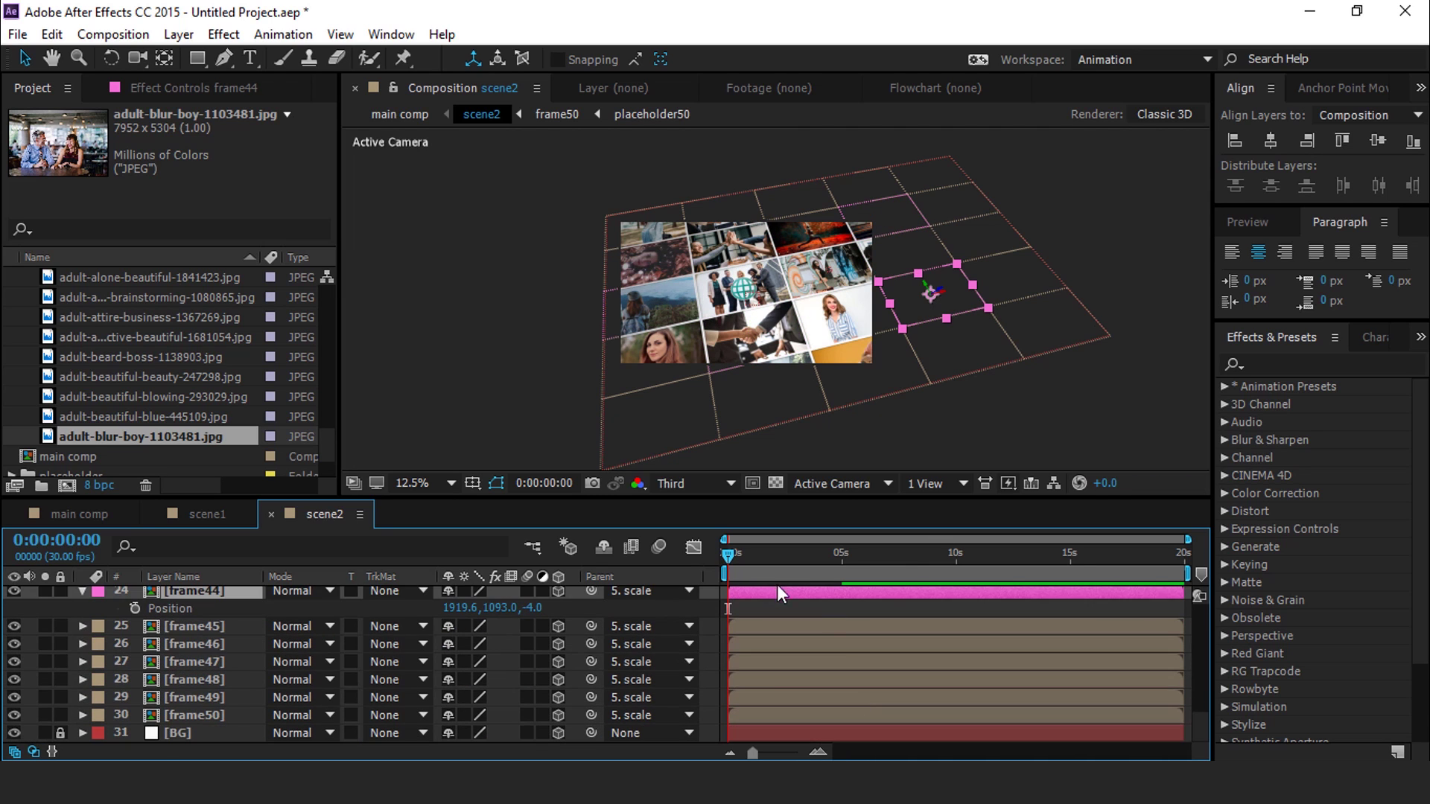
Step: Set Null 2's Position to 744, 481, 744 at the start of scene2
scroll(786, 581, up, 8)
key(period)
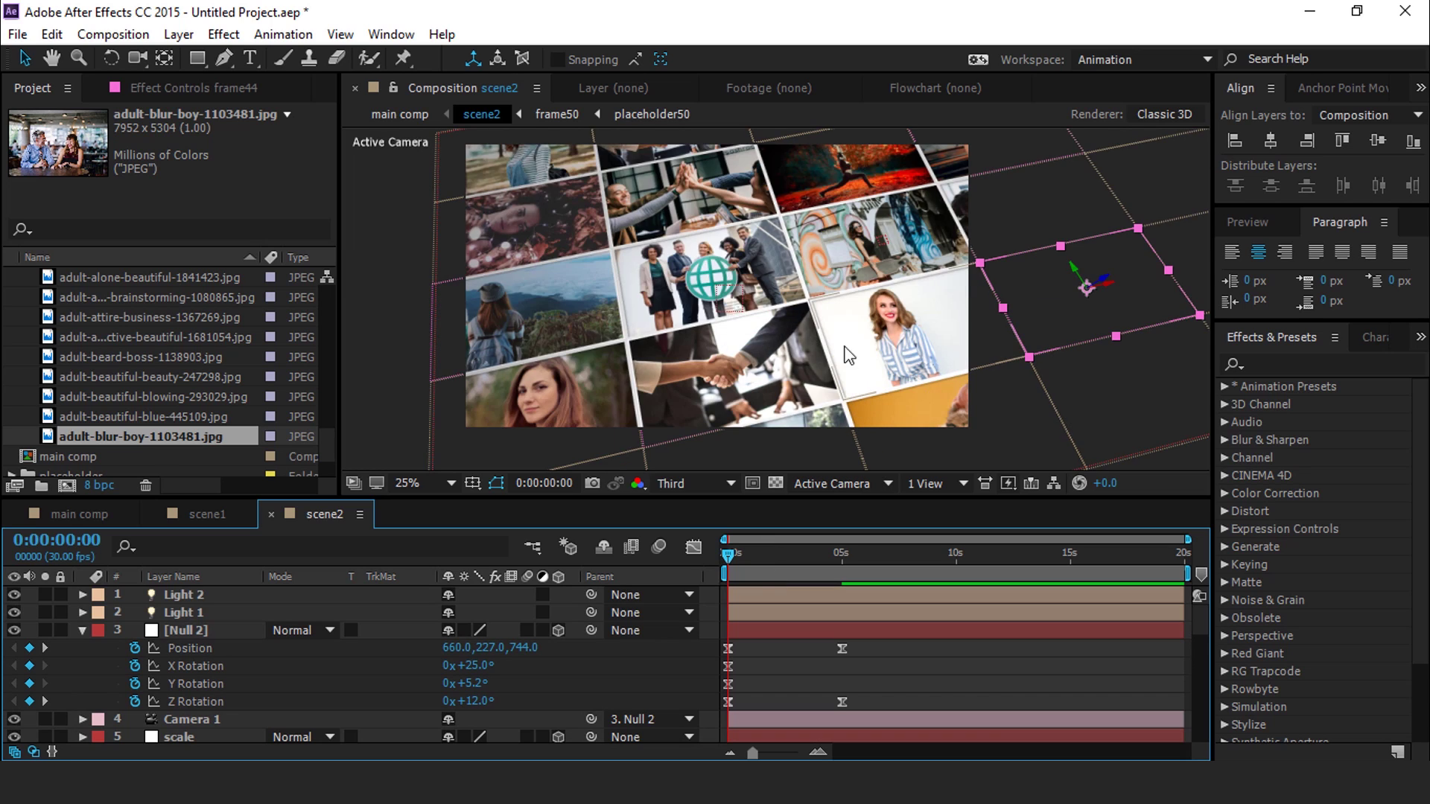
key(comma)
click(947, 670)
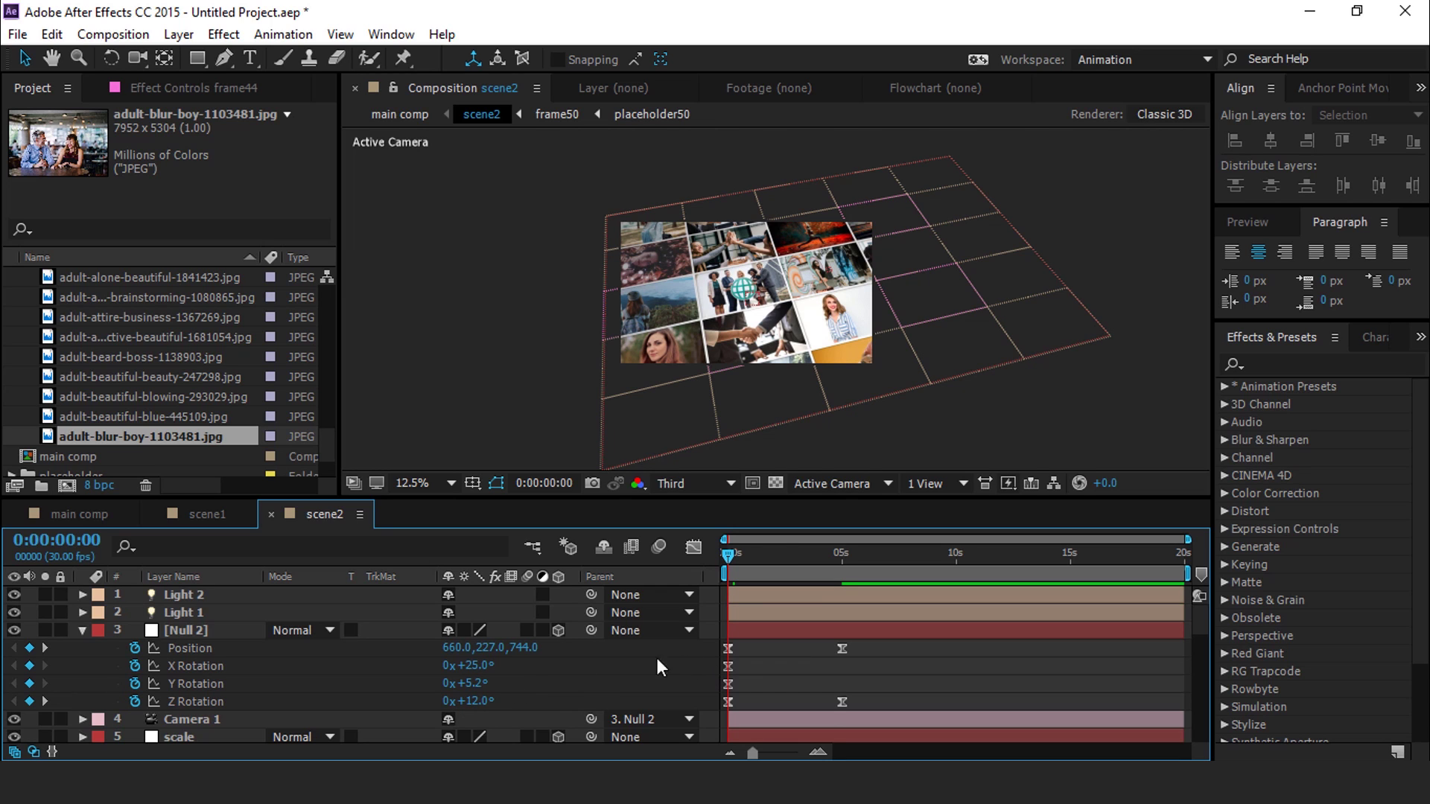
key(ctrl+z)
key(ctrl+z)
key(ctrl+z)
key(ctrl+z)
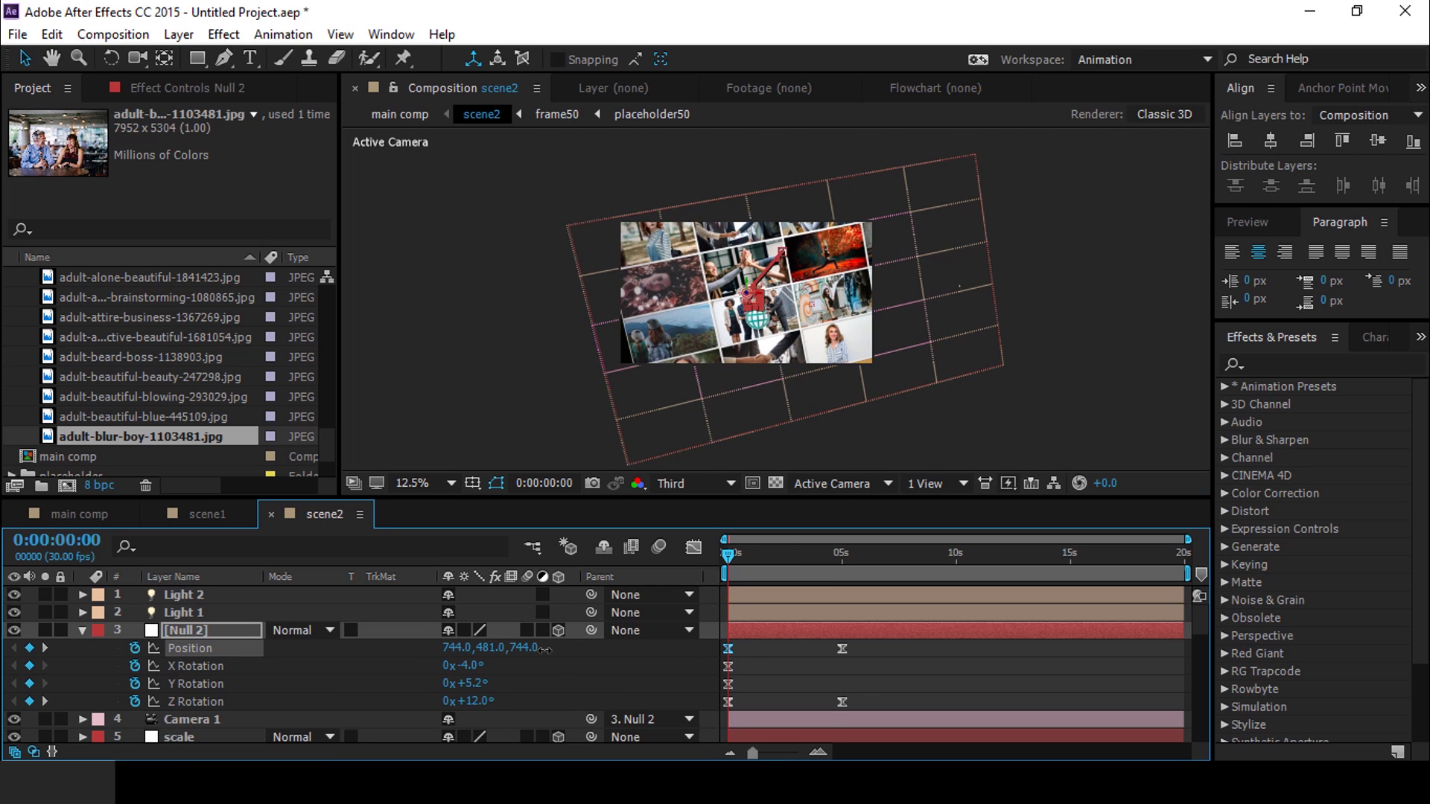
Step: Set Null 2's starting rotations to 9.8° on X, 4.1° on Y and -0.1° on Z
drag(471, 701, 351, 715)
scroll(793, 398, up, 3)
scroll(891, 351, down, 3)
scroll(891, 351, up, 2)
scroll(946, 283, down, 1)
mouse_move(473, 685)
mouse_down()
mouse_move(460, 684)
mouse_move(505, 668)
mouse_move(622, 670)
mouse_move(474, 701)
mouse_up()
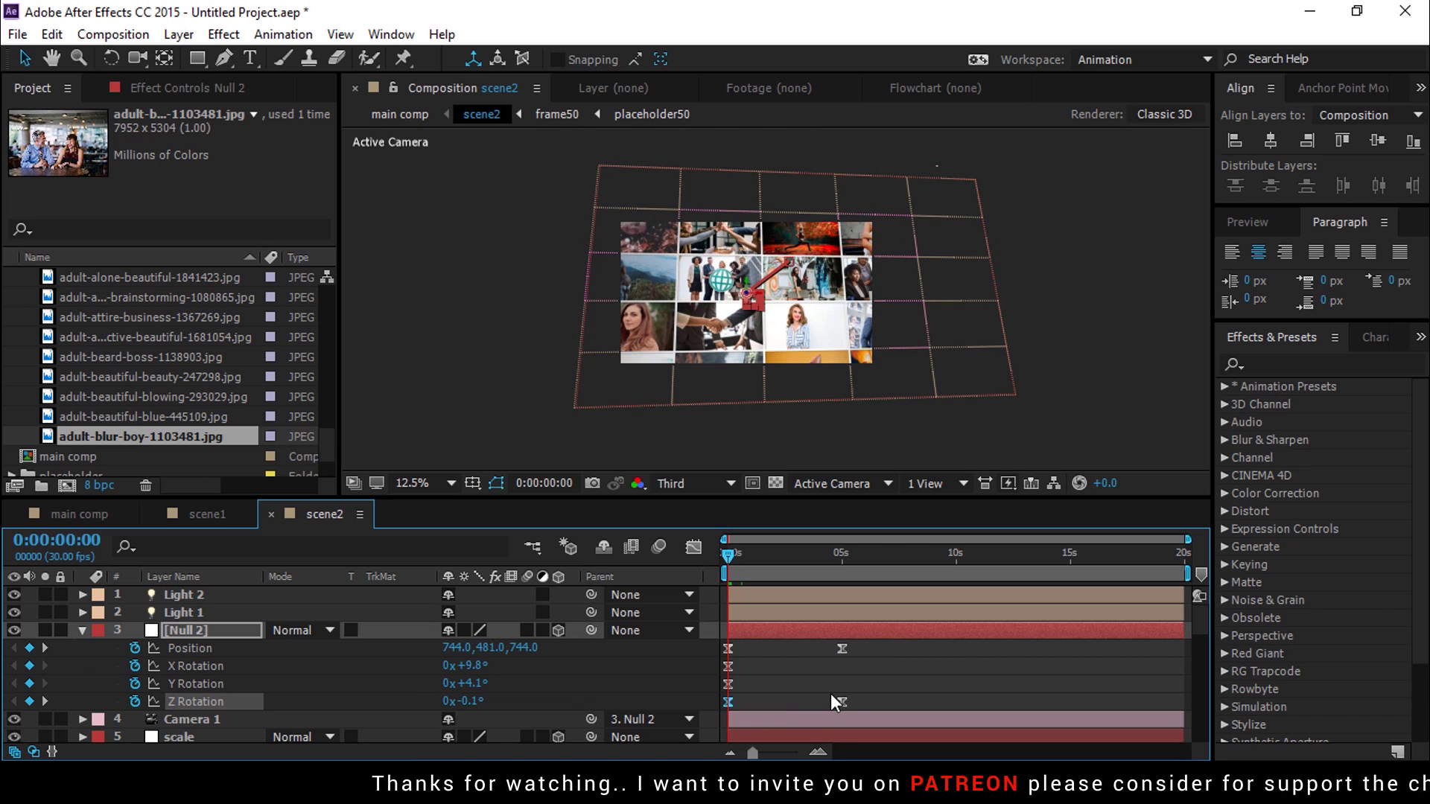
click(901, 668)
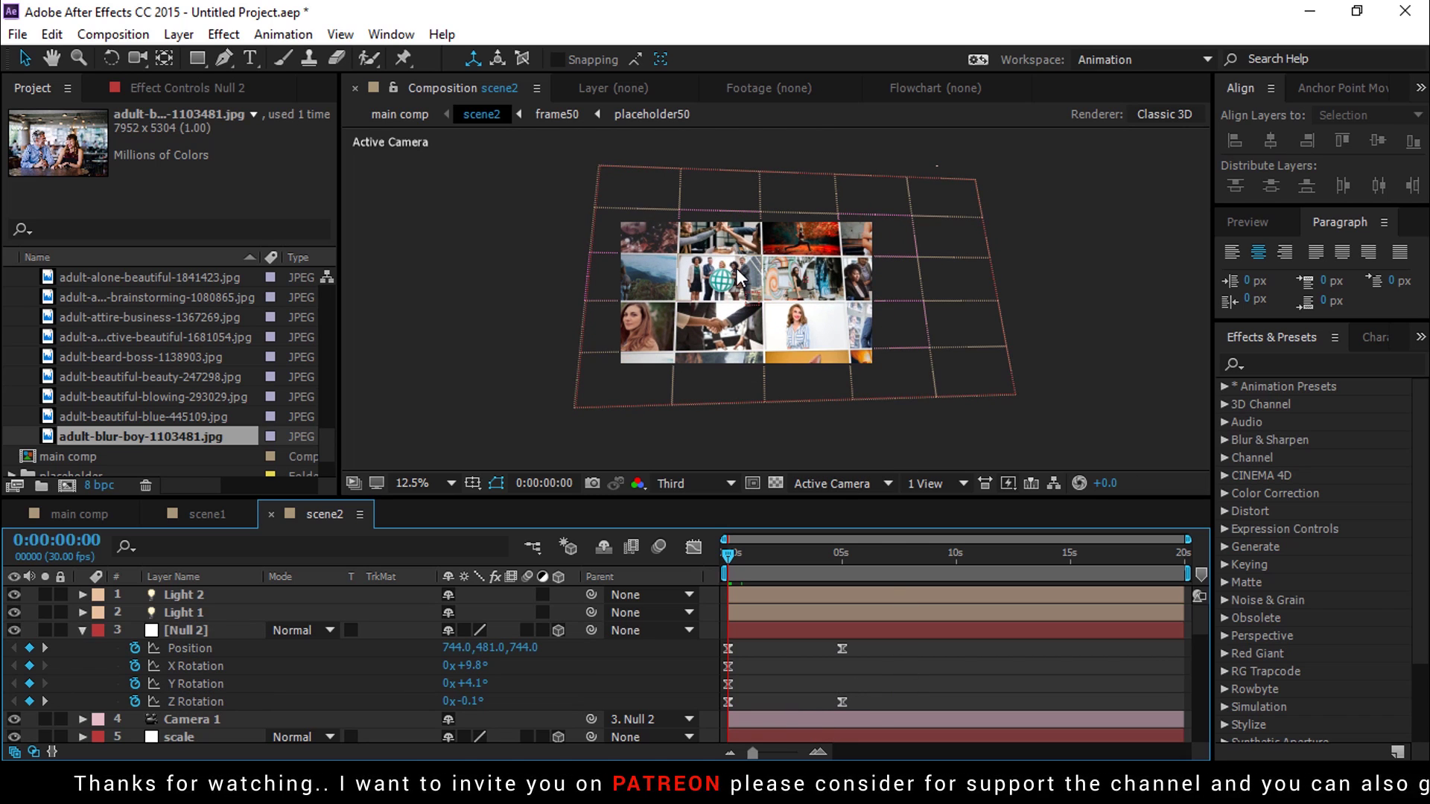
Step: Select frame28 and add keyframes for its Position and X, Y and Z Rotation at 0:00:00:00
click(719, 237)
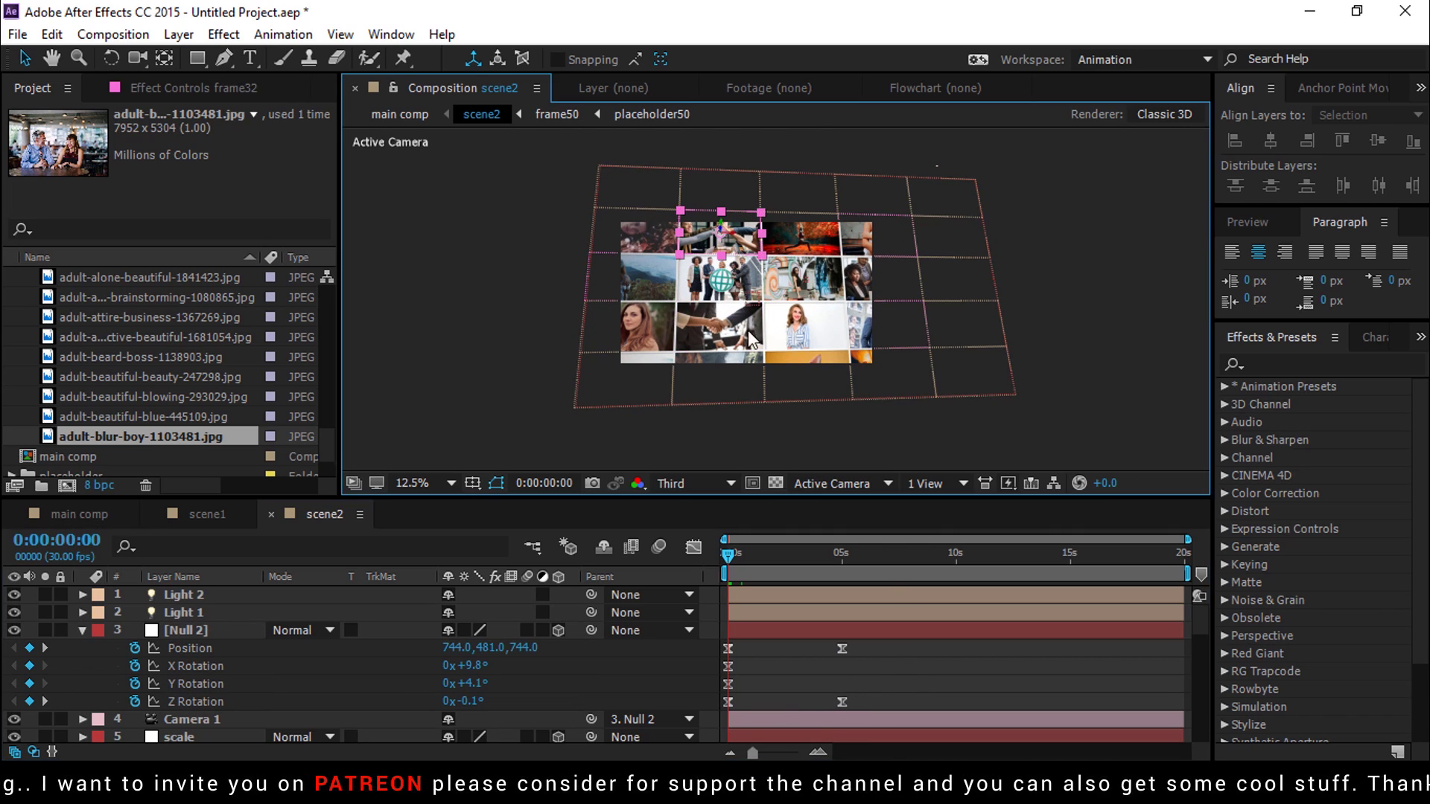
click(646, 277)
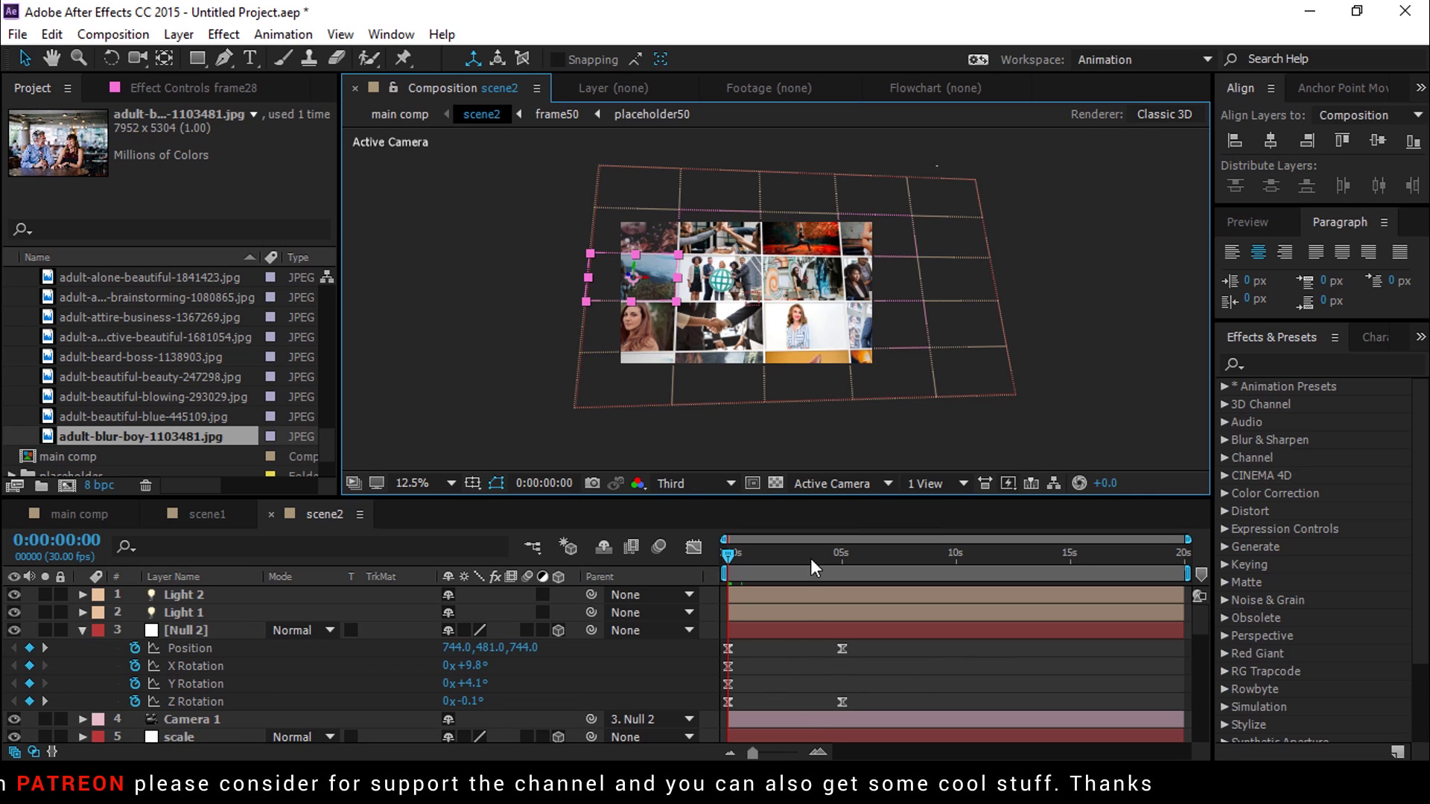
key(p)
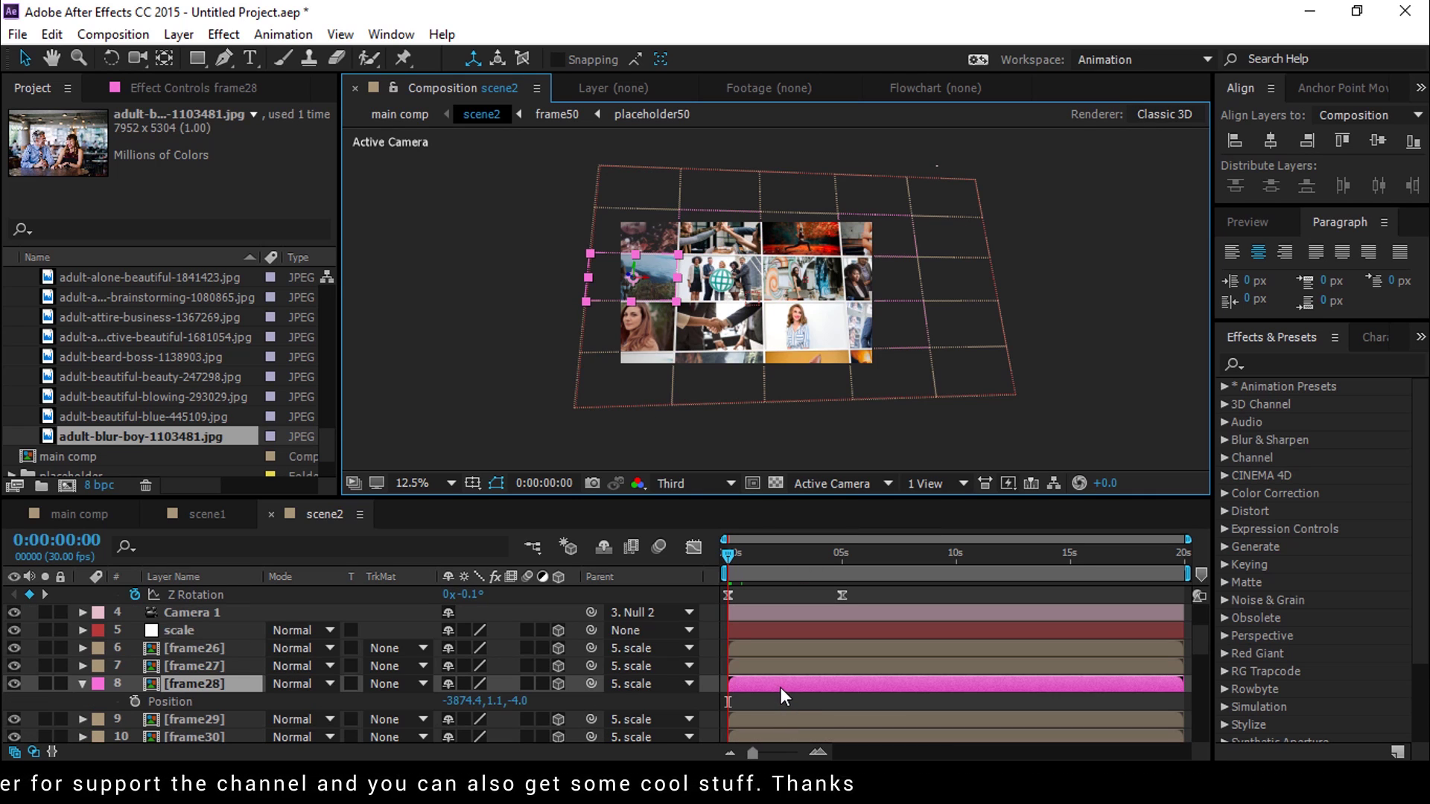
key(shift+r)
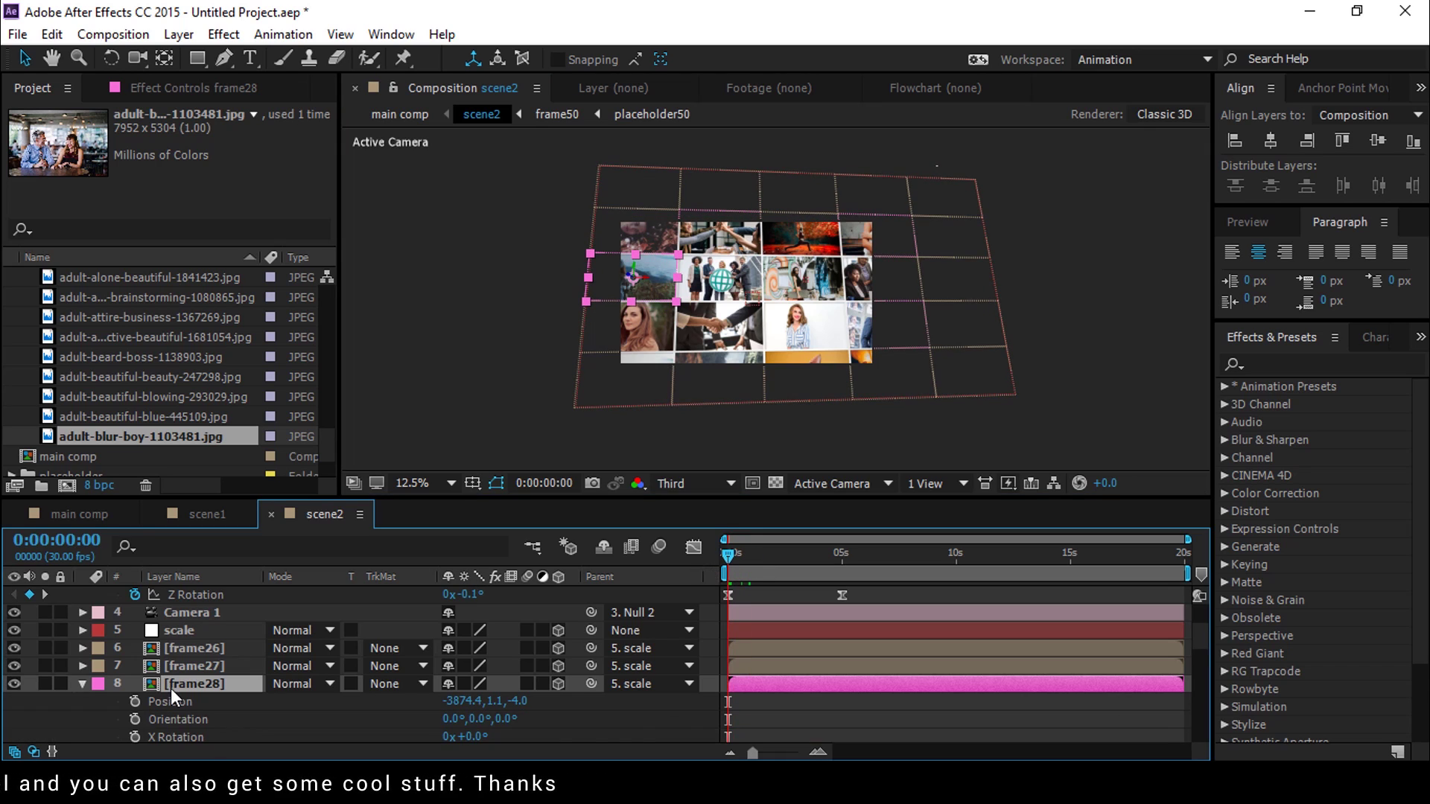
scroll(171, 688, down, 1)
click(136, 648)
click(135, 684)
click(135, 701)
click(137, 719)
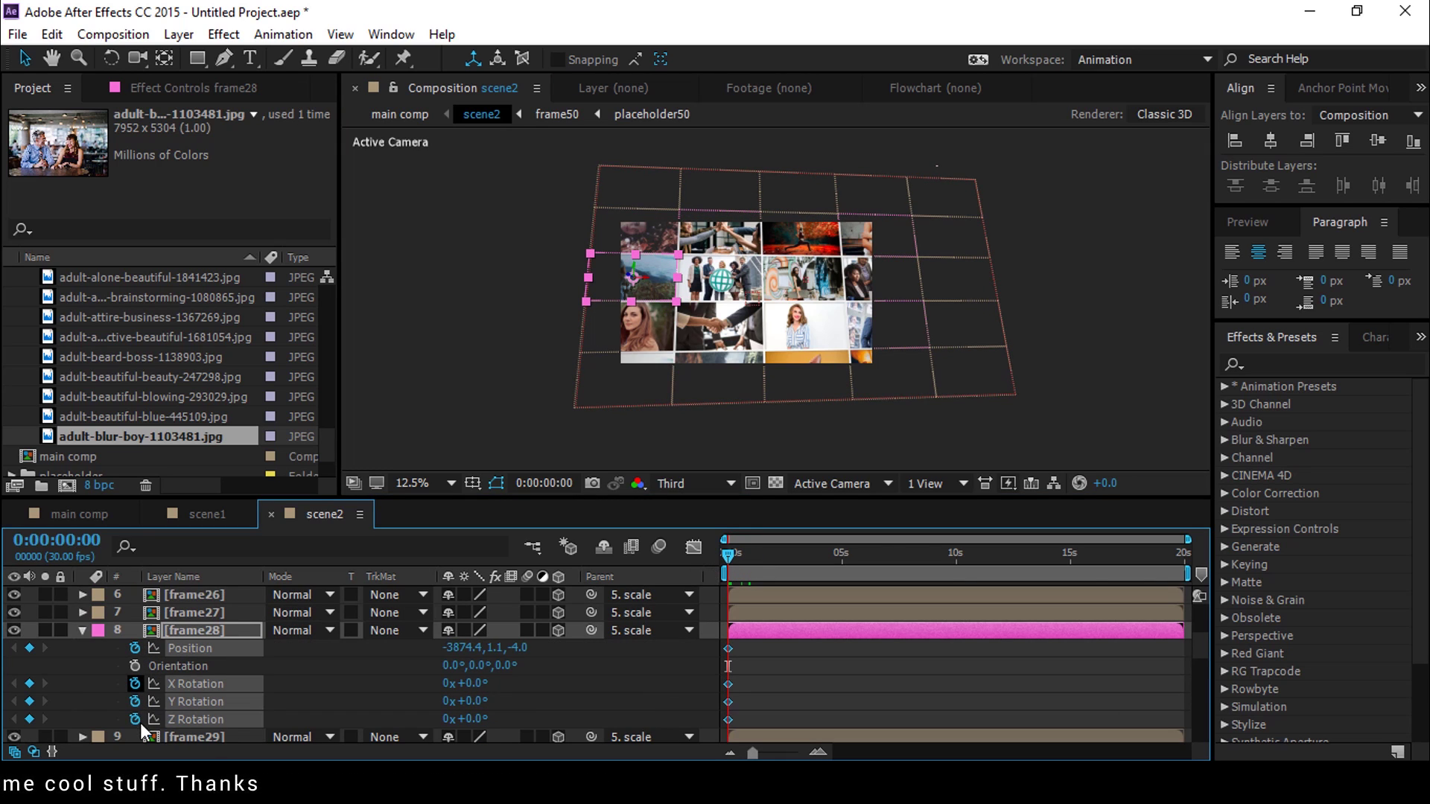
Step: At 0:00:02:05, keyframe frame28's Position at 2168.6, 1.1, -2054 and its X, Y and Z Rotation at -11°, -1° and 20°
drag(727, 549, 927, 554)
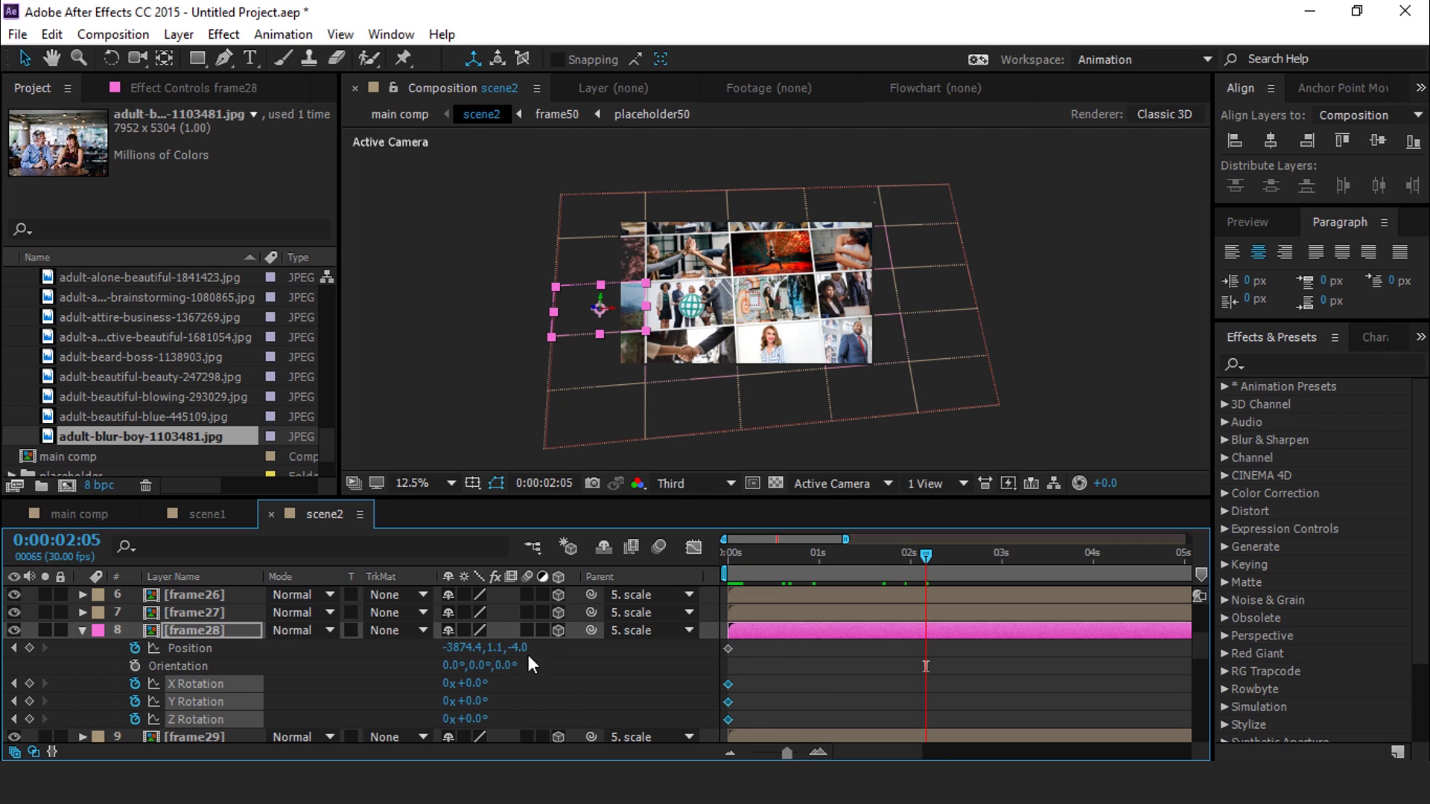
drag(501, 662, 311, 658)
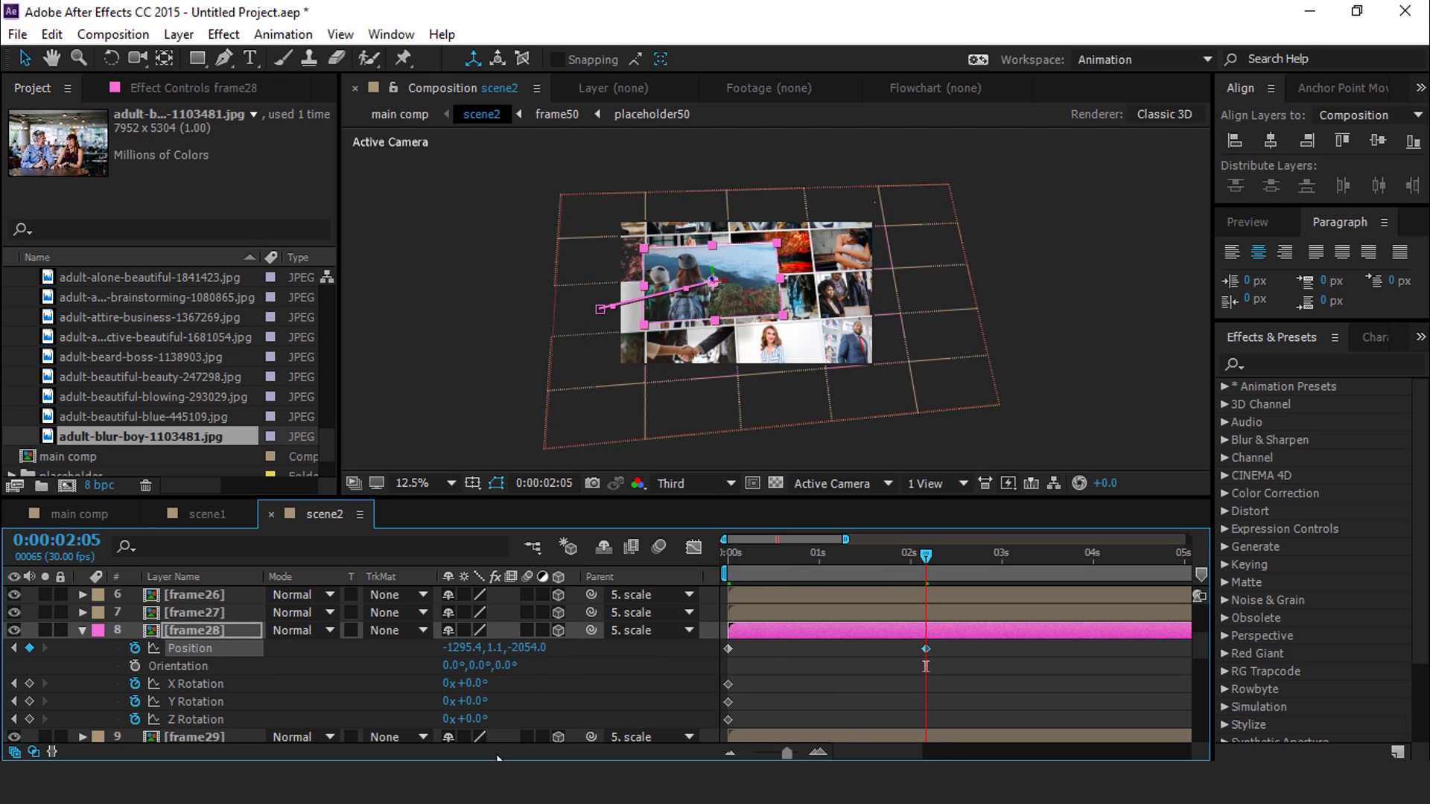
drag(465, 719, 480, 720)
drag(741, 556, 728, 555)
drag(825, 560, 927, 565)
drag(458, 648, 566, 650)
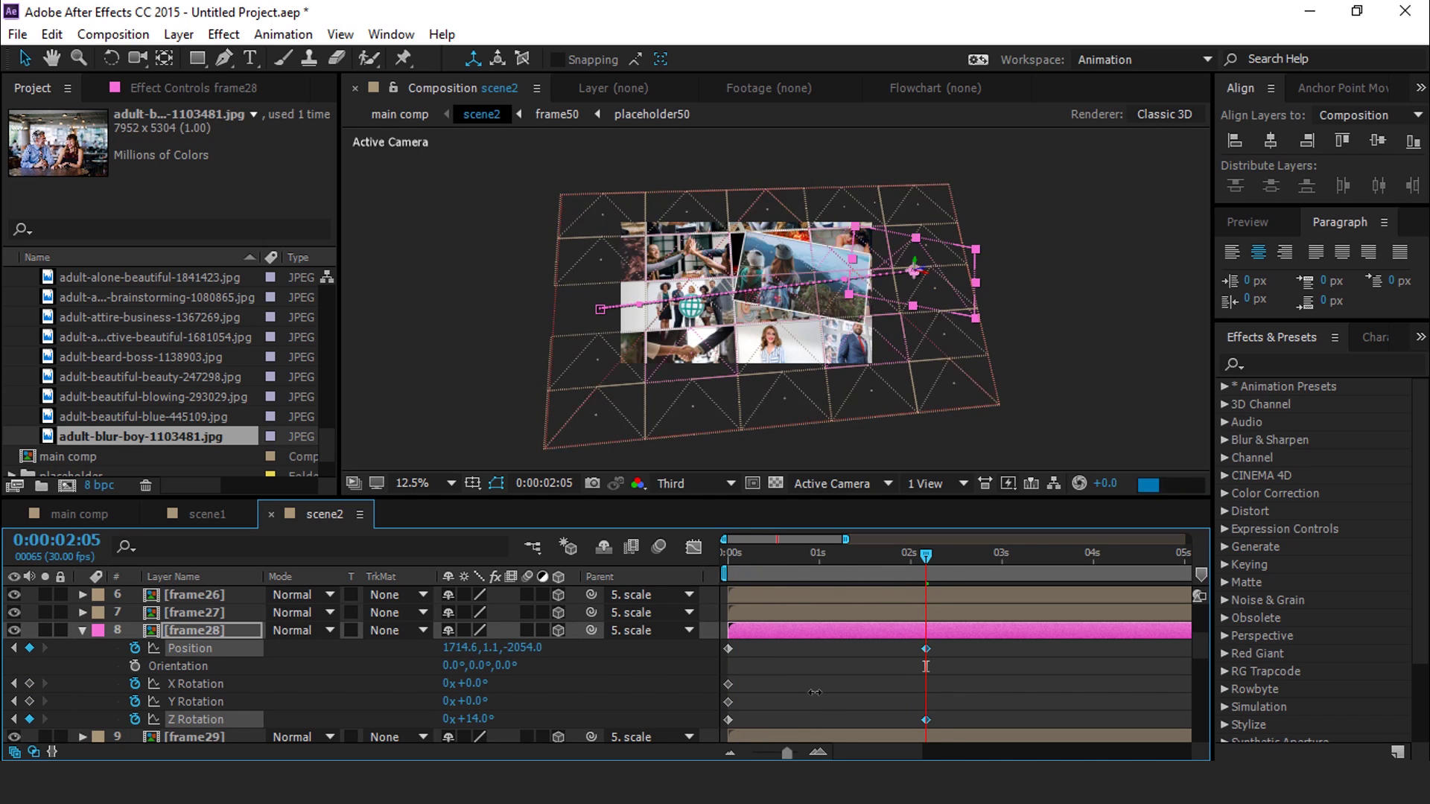
mouse_move(477, 702)
mouse_down()
mouse_move(484, 682)
mouse_move(470, 719)
mouse_move(468, 702)
mouse_up()
click(926, 649)
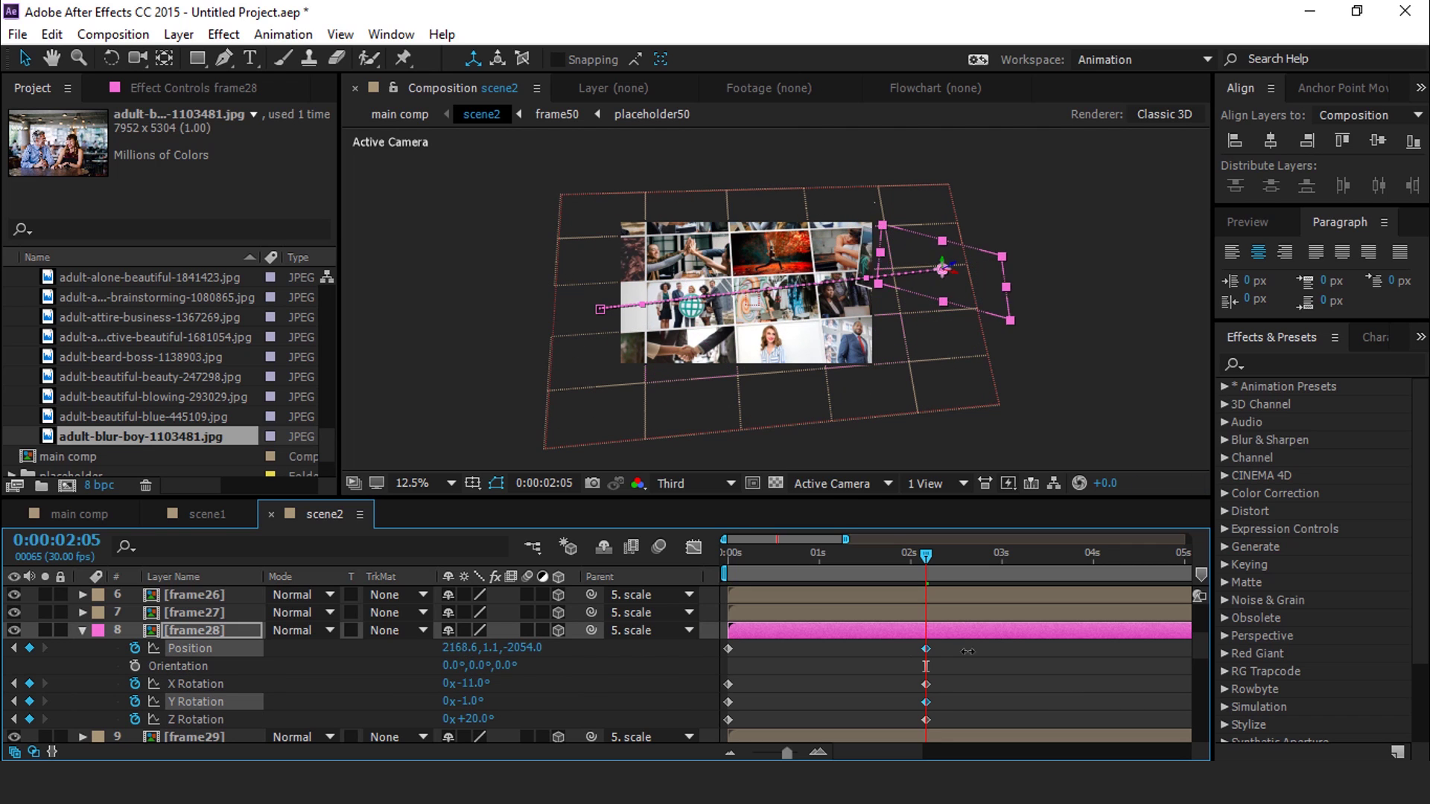
Step: Preview frame28's movement from the start of scene2 and return to 0:00:00:00
key(Home)
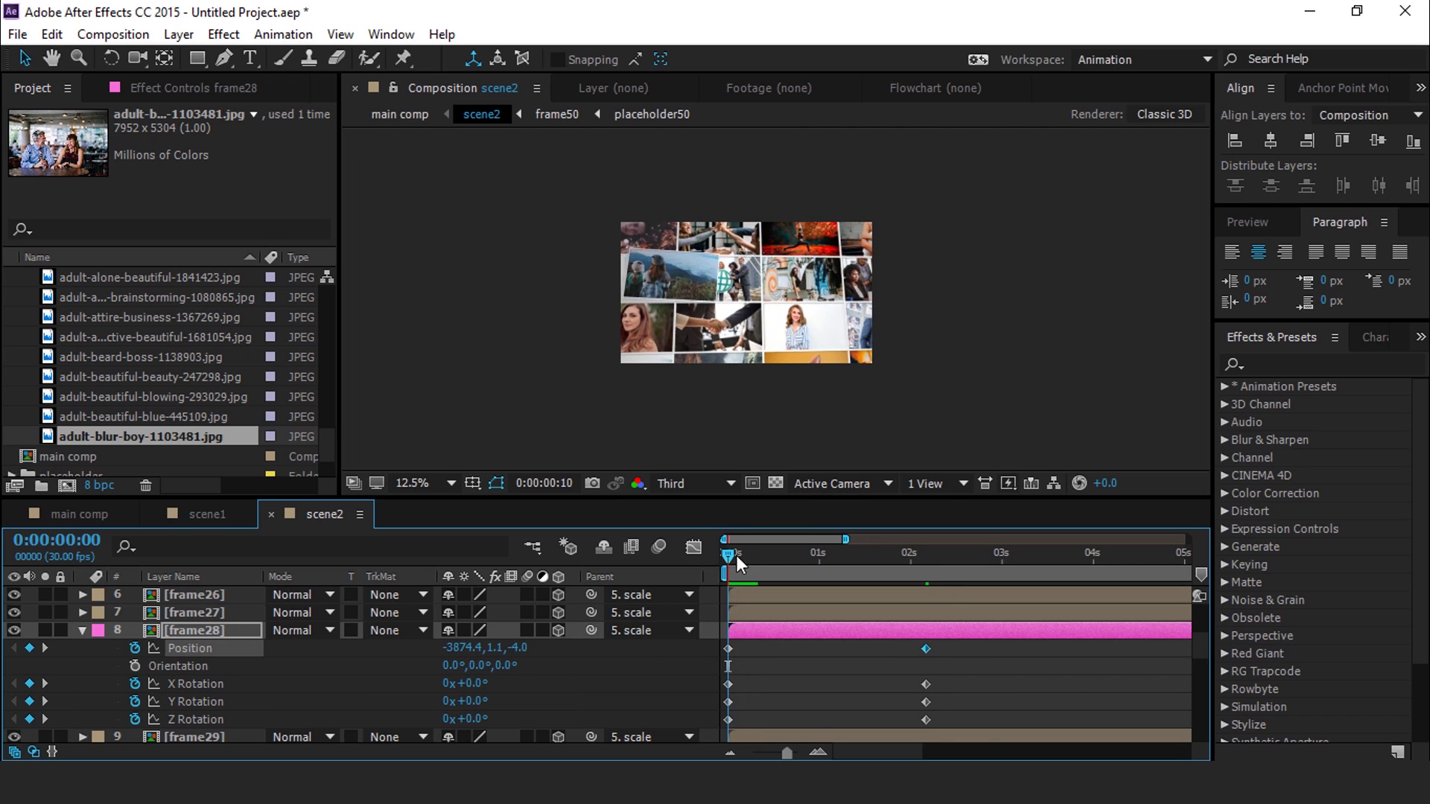
key(period)
key(space)
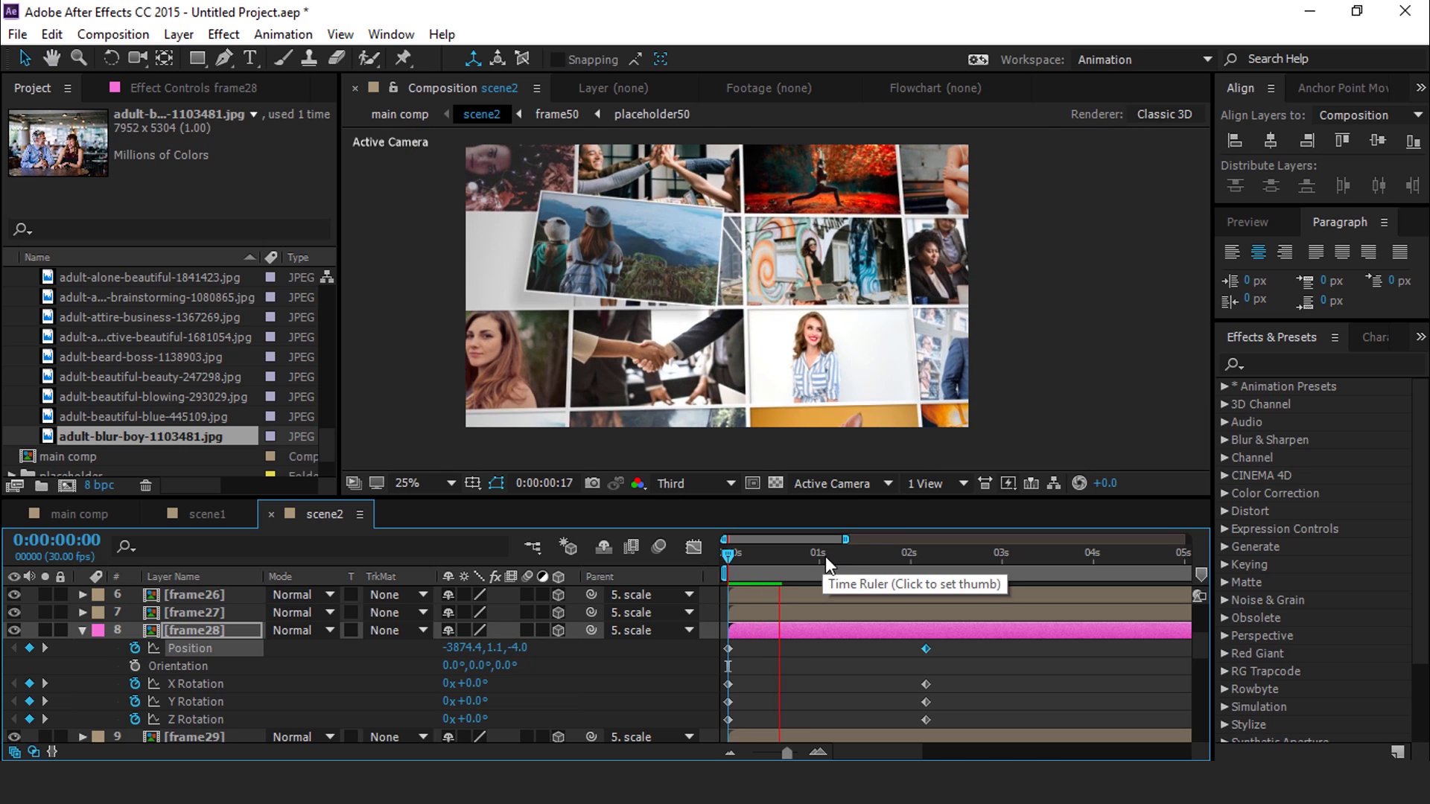
drag(859, 554, 709, 551)
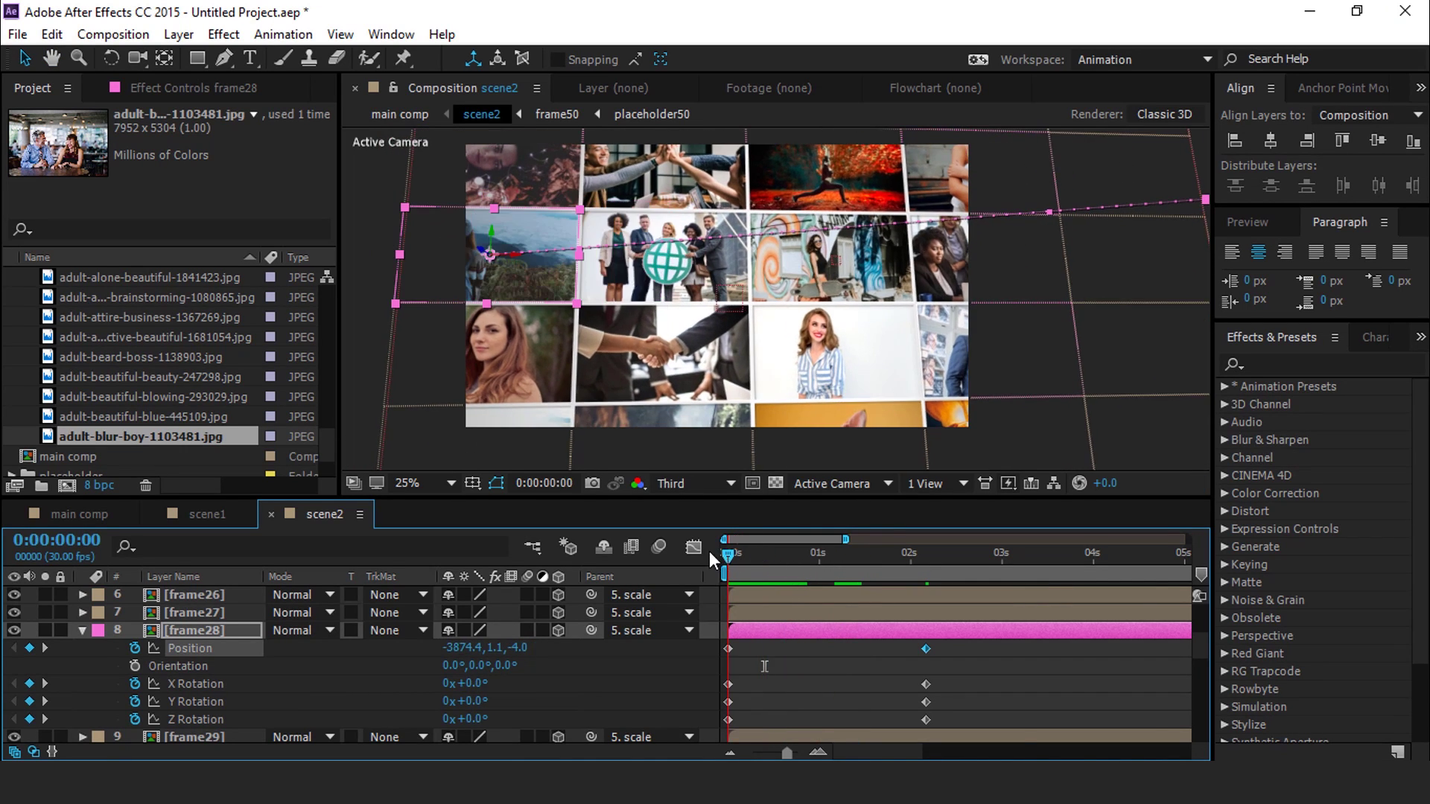
Step: Select frame32 in the photo grid and add starting keyframes for its Position and rotation at 0:00:00:00
click(700, 177)
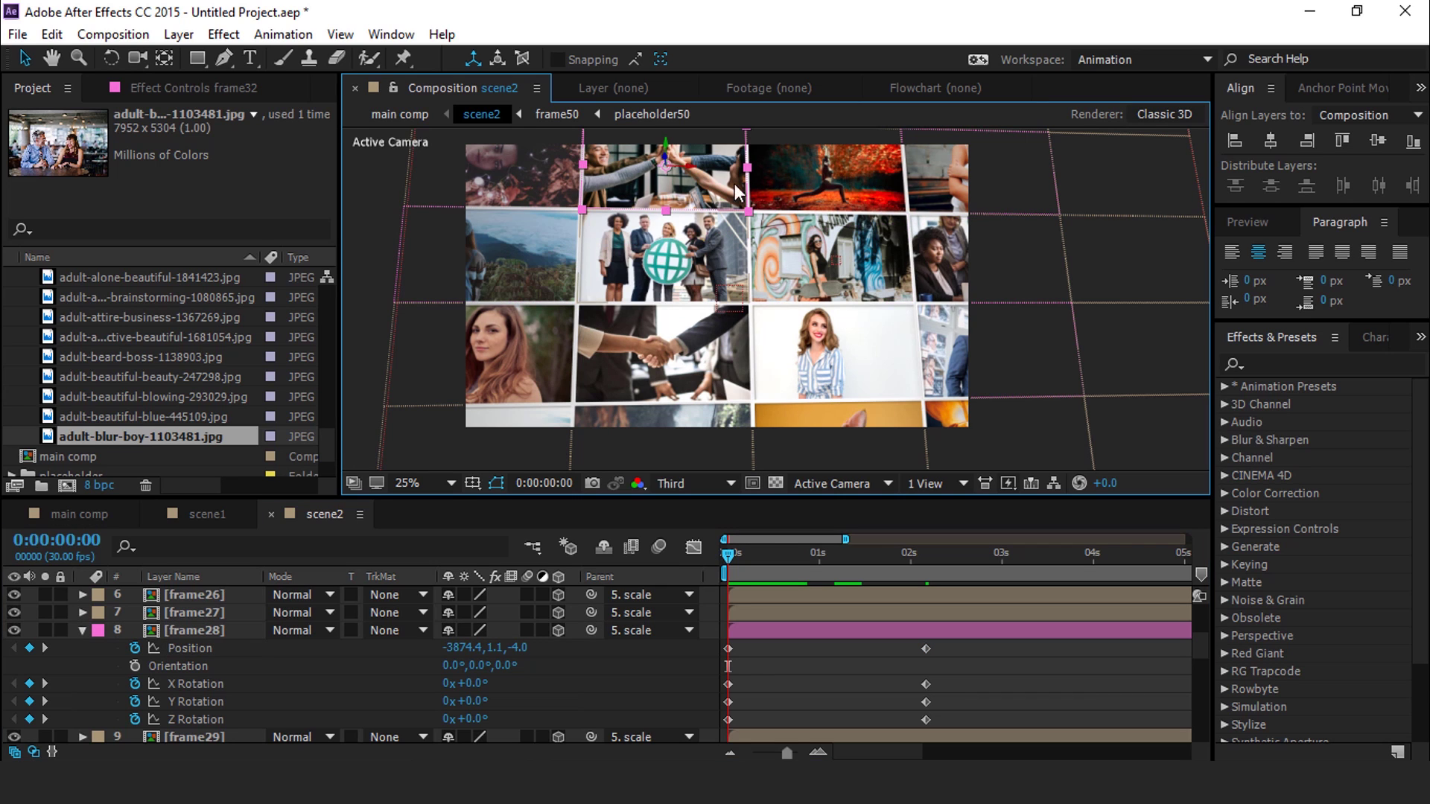
key(h)
drag(866, 177, 867, 223)
scroll(806, 682, down, 2)
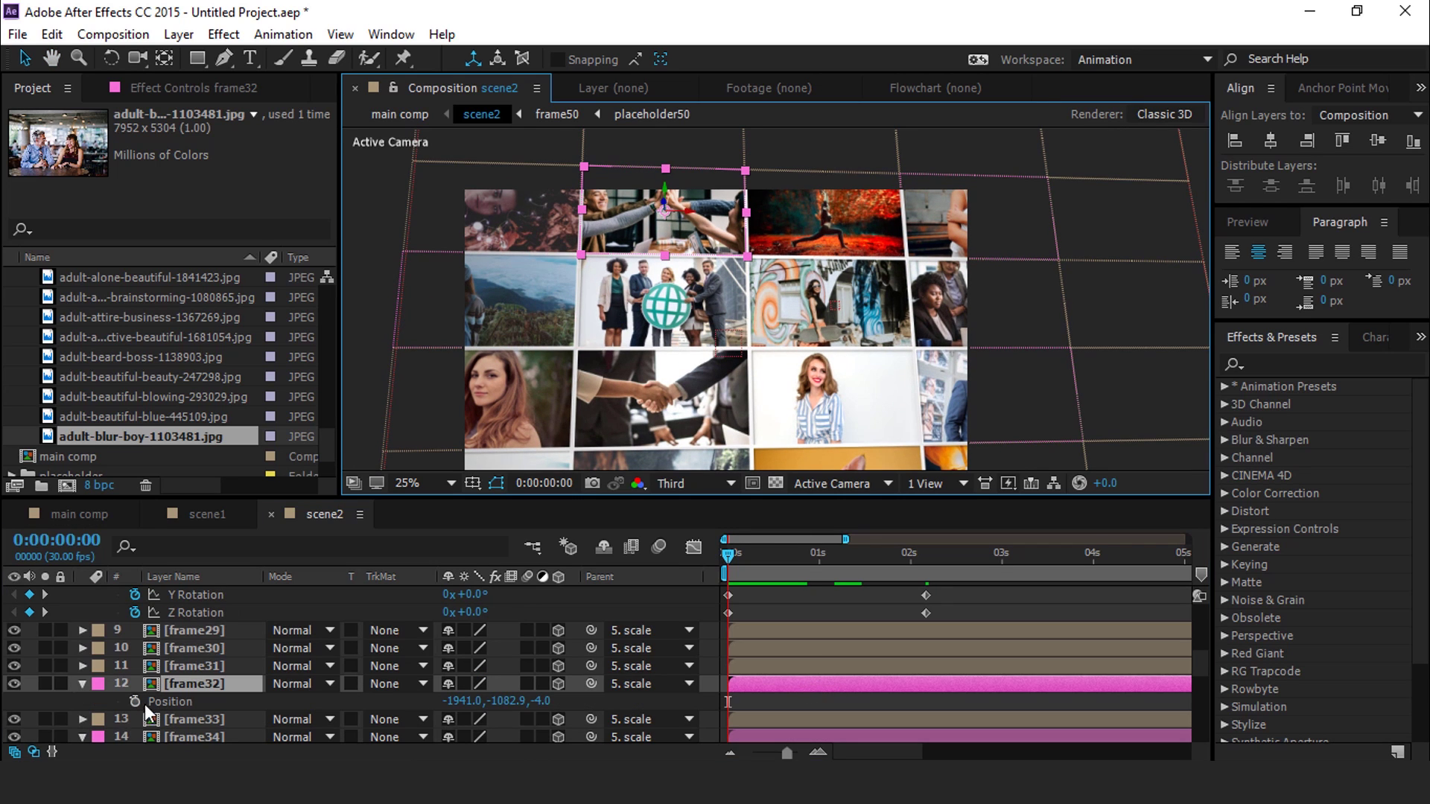
key(alt+shift+p)
key(alt+shift+r)
scroll(934, 586, down, 1)
scroll(762, 630, up, 3)
Step: Add a second Position keyframe to frame32 at about 0:00:02:05 that moves the photo horizontally across the grid
click(928, 552)
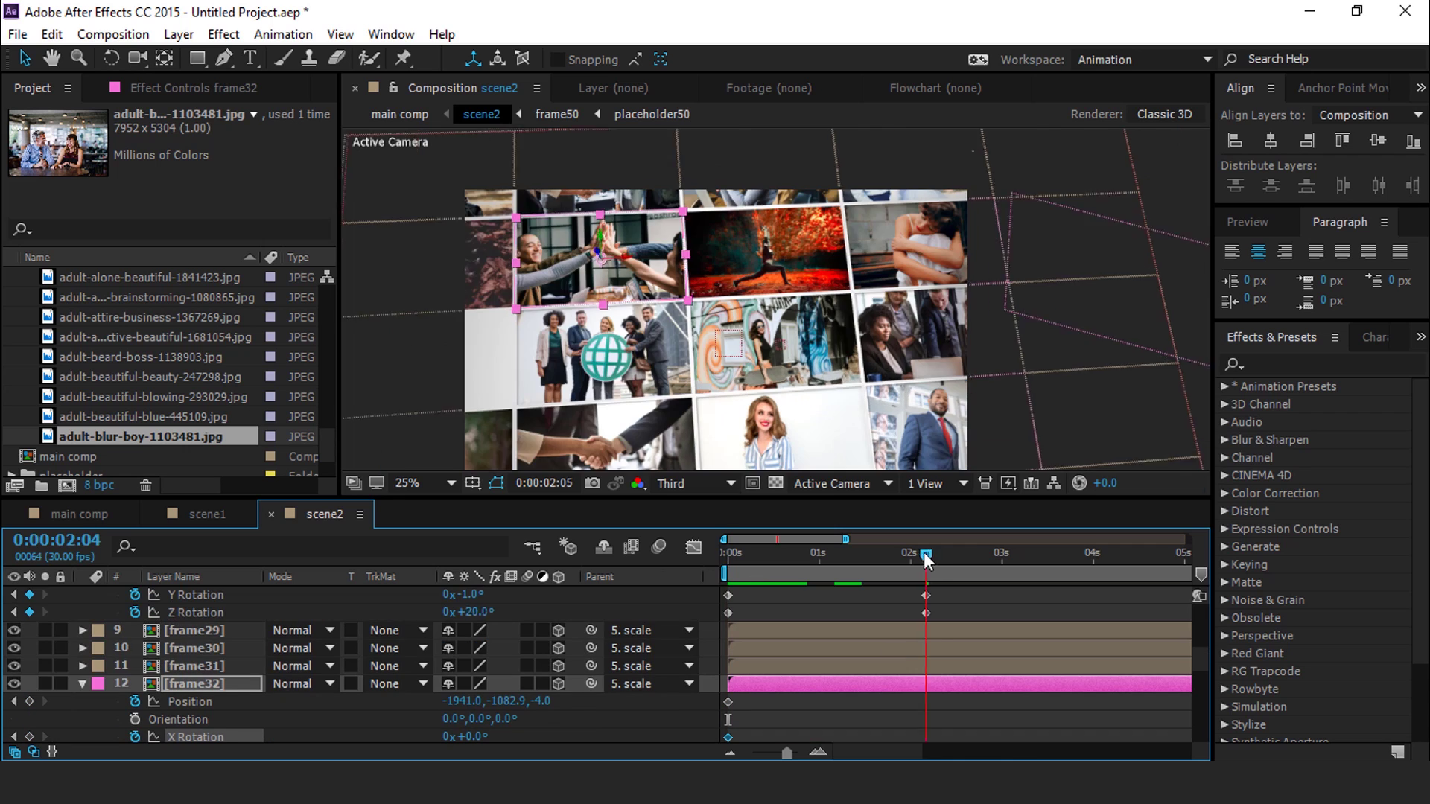
key(comma)
drag(458, 702, 648, 702)
Step: Delay frame28's first keyframes to about half a second and preview scene2, leaving Null 2's properties collapsed
key(Home)
scroll(743, 651, down, 3)
drag(729, 649, 785, 650)
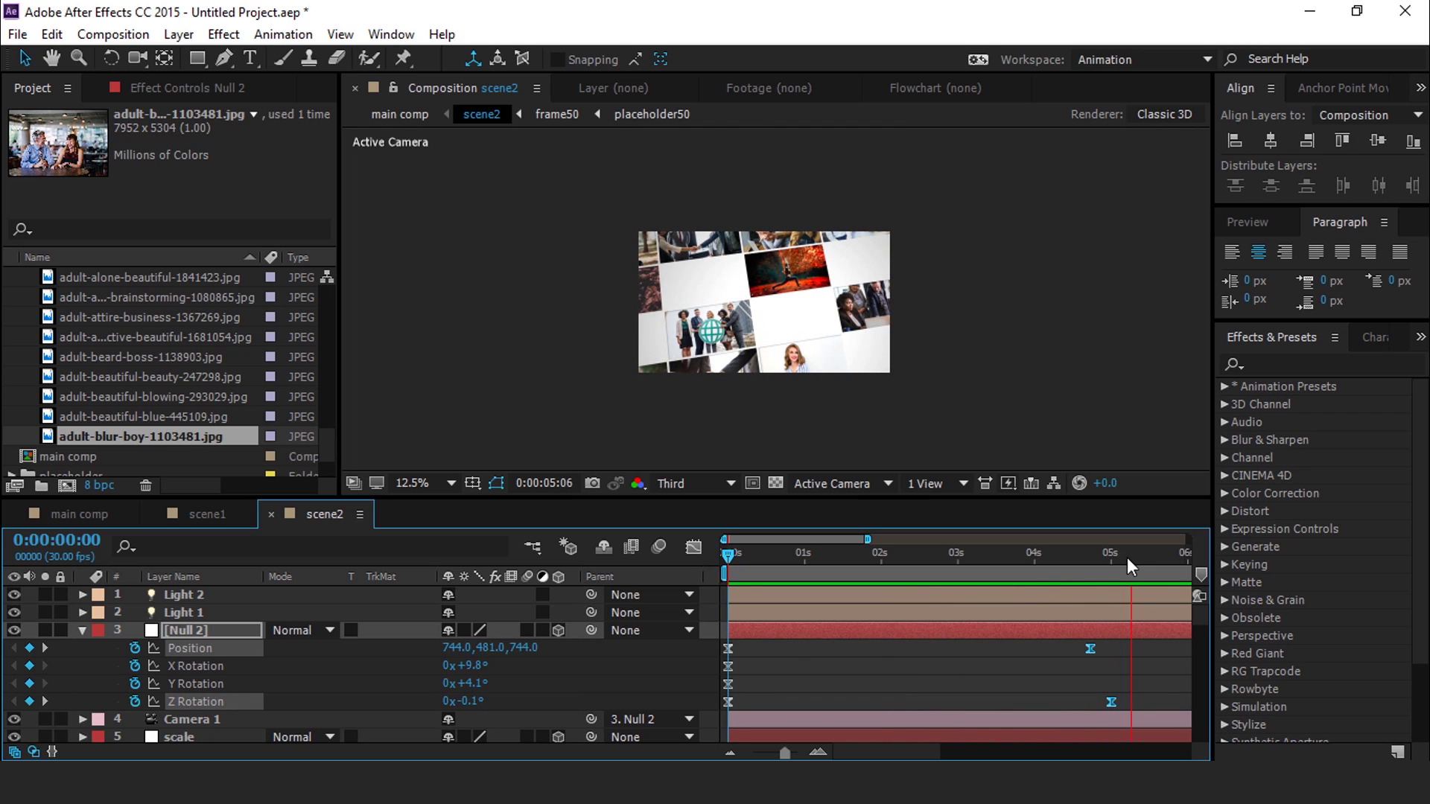
key(space)
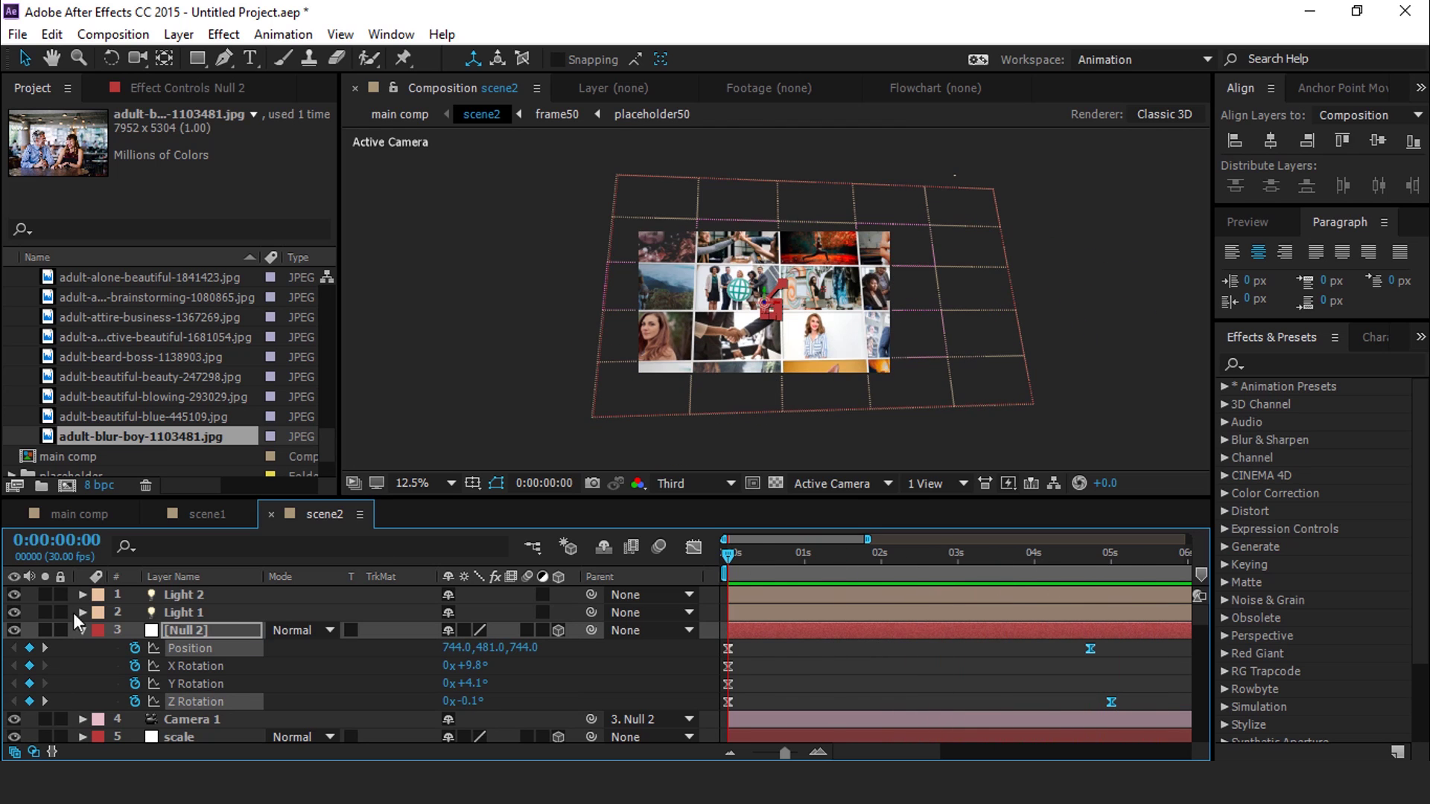
click(82, 630)
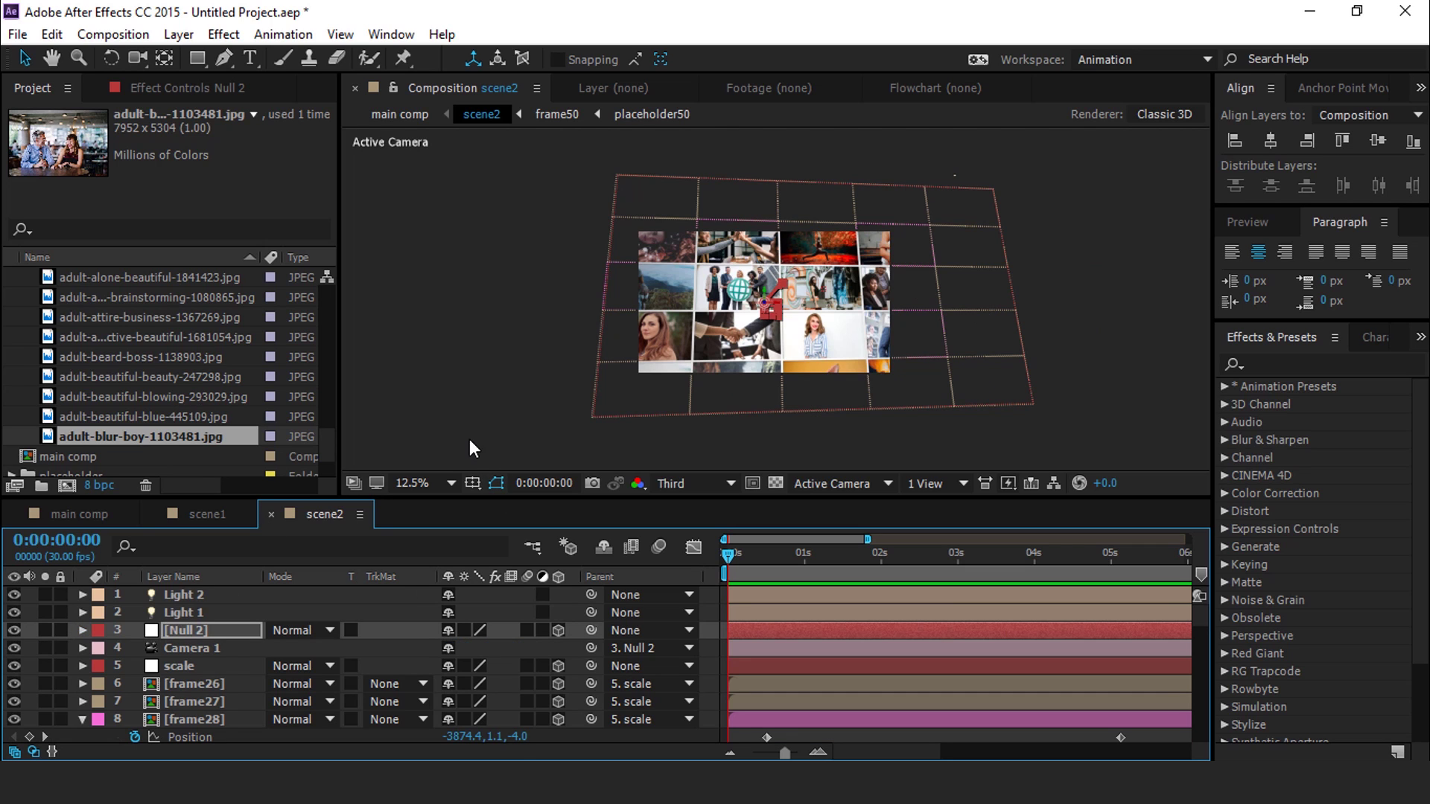
Step: Create a 1920 x 1080, 30 fps composition named "mosiac reveal" with a duration of 0:00:20:00
click(67, 487)
click(67, 487)
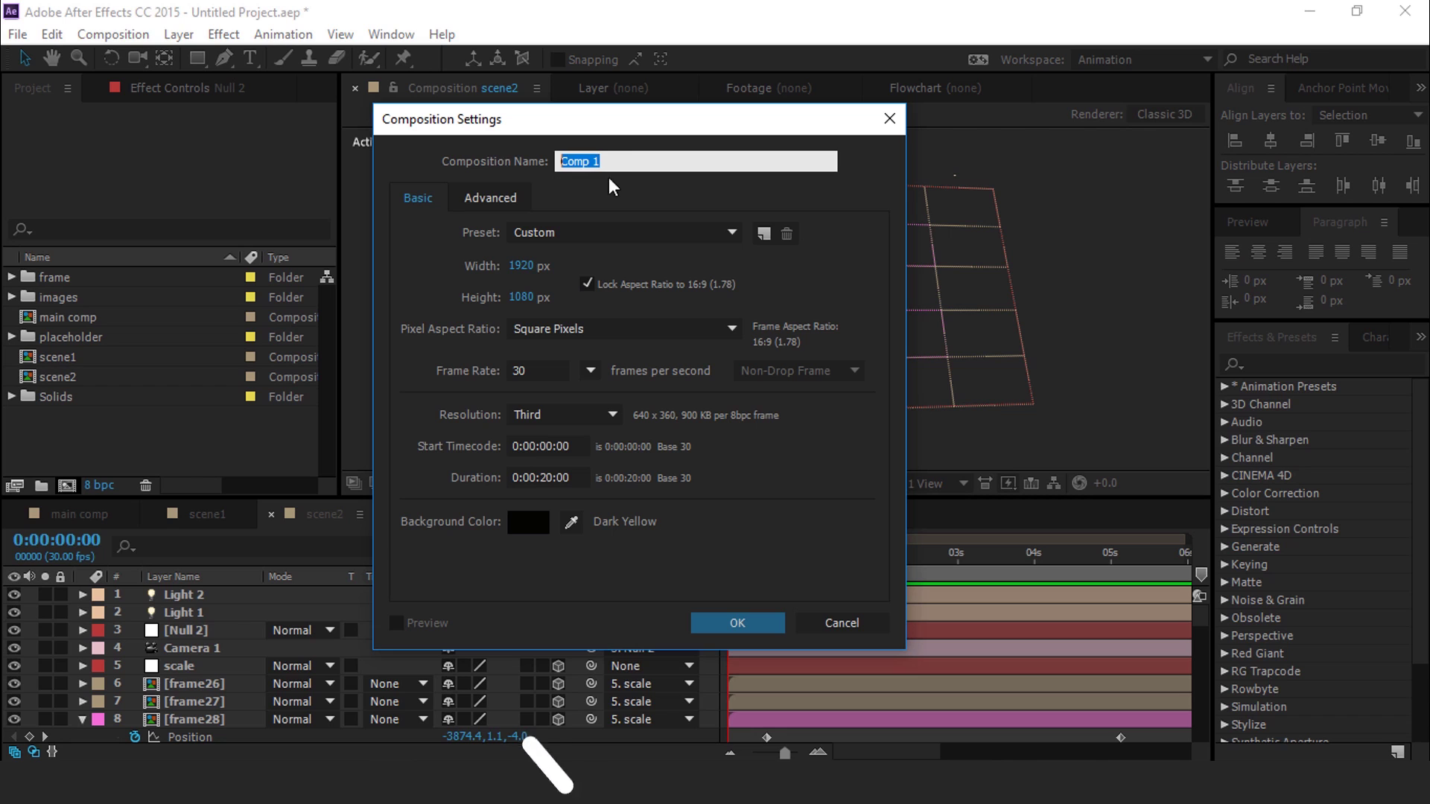
text(mosiac reveal)
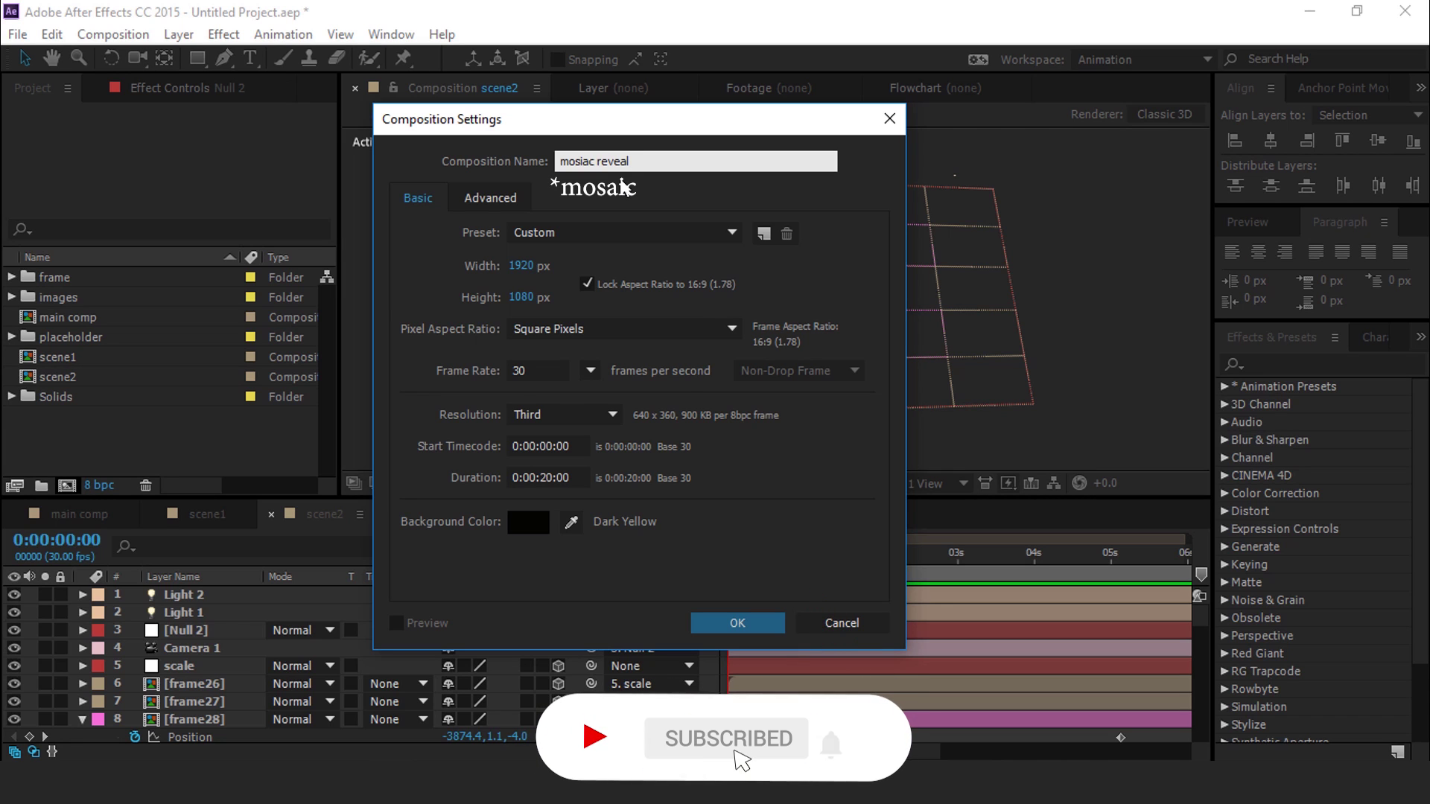
key(Return)
Step: Add frame1 through frame50 from the frame folder as layers in the mosiac reveal composition
click(15, 277)
click(13, 276)
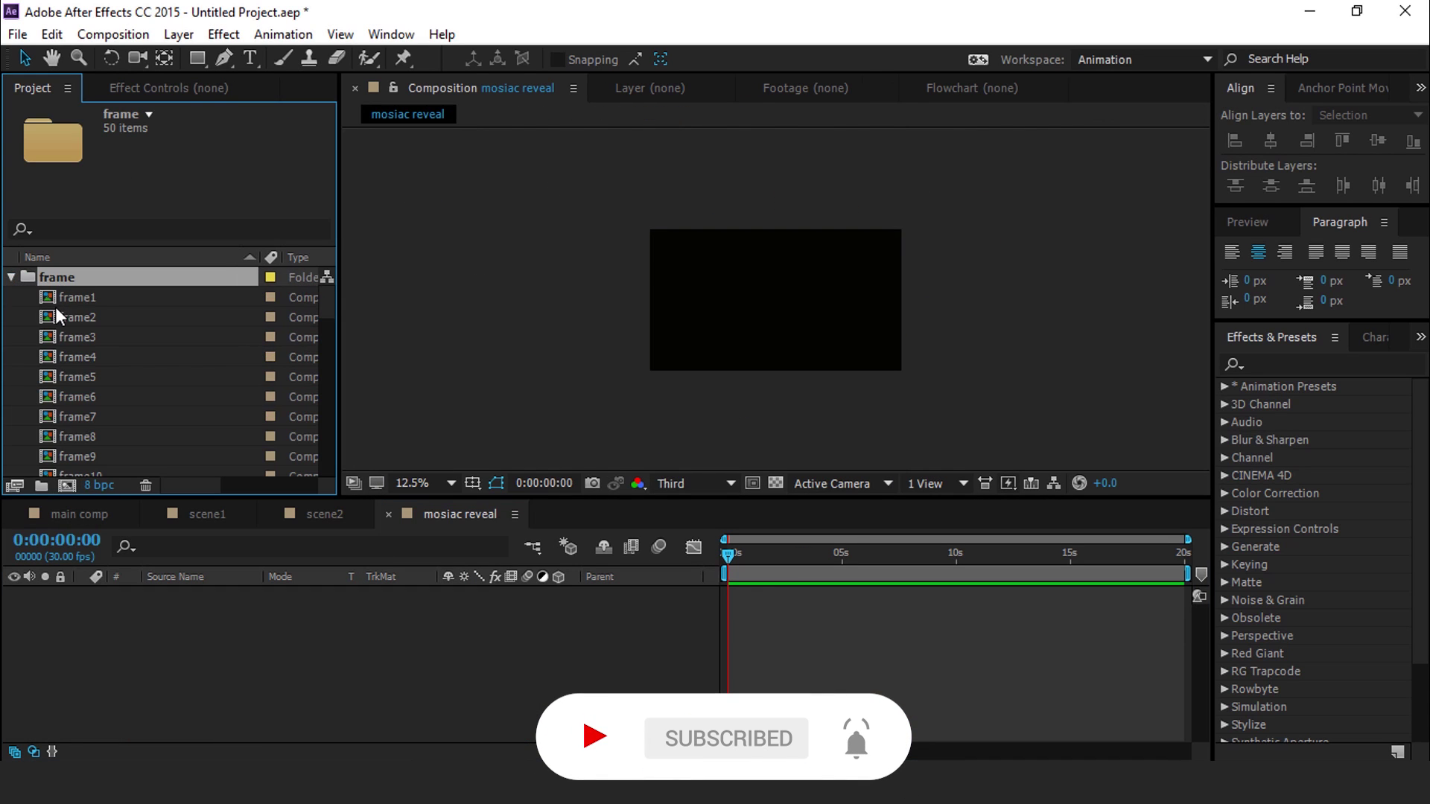
click(69, 297)
scroll(113, 332, down, 8)
scroll(112, 339, down, 5)
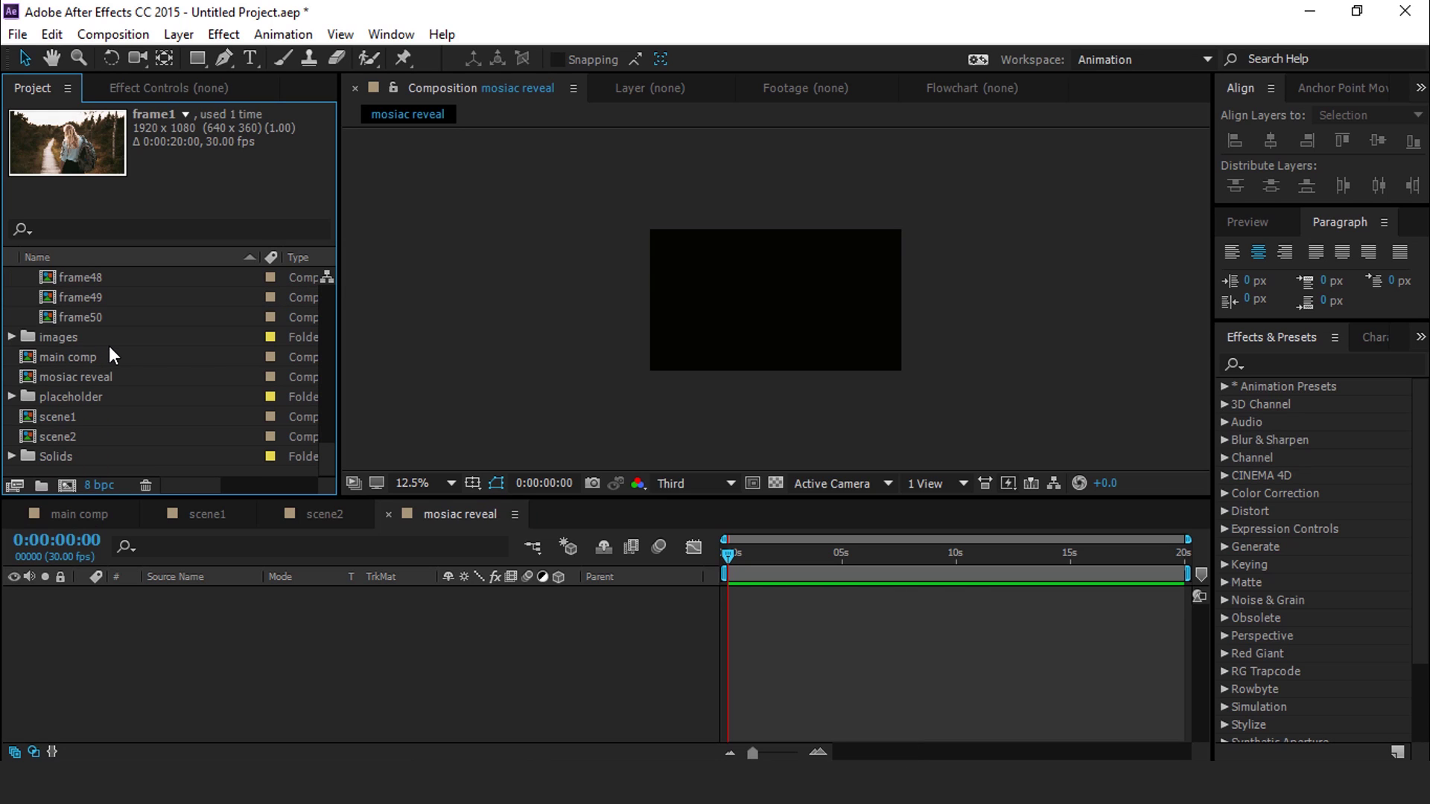
shift+click(99, 325)
scroll(93, 309, up, 15)
drag(86, 293, 201, 610)
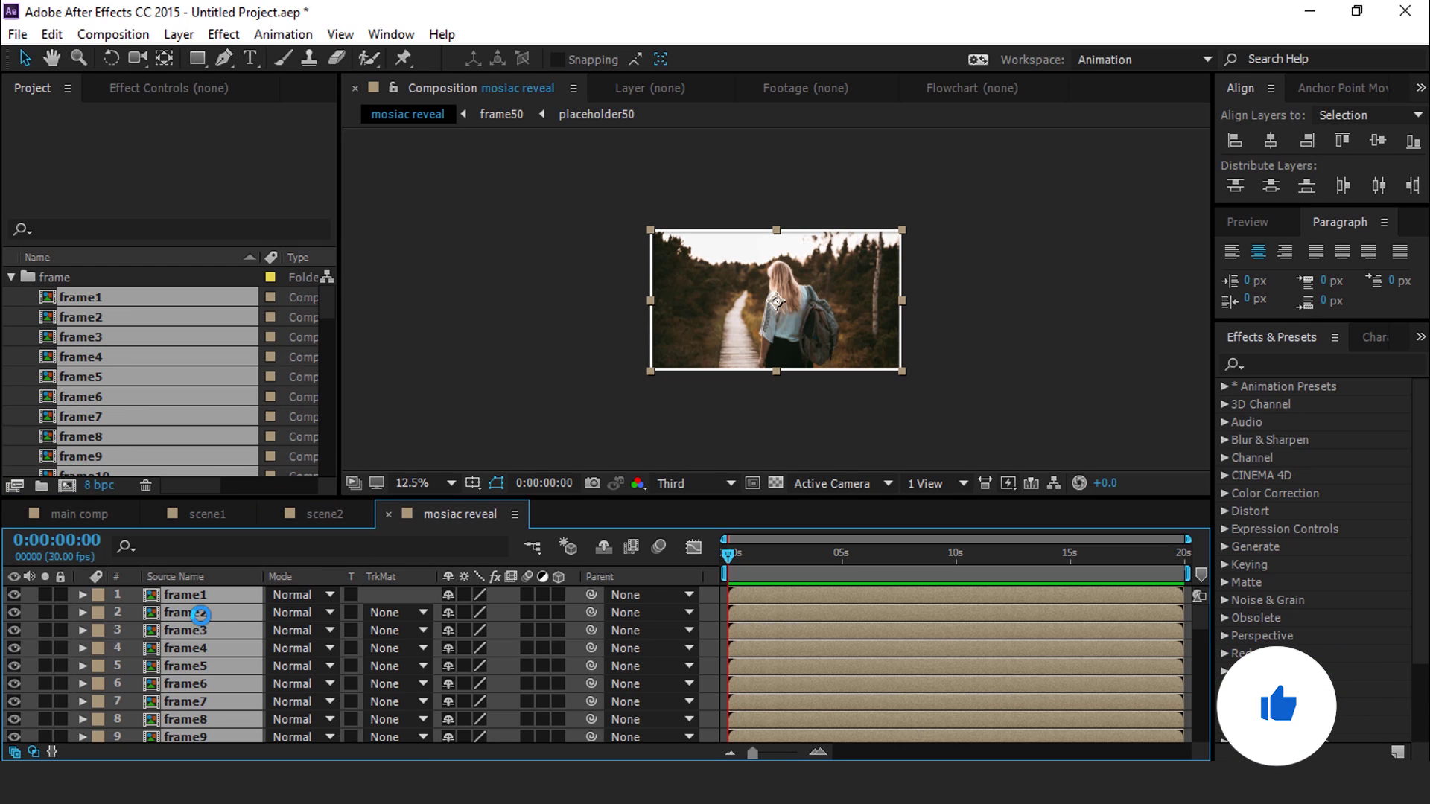
key(F2)
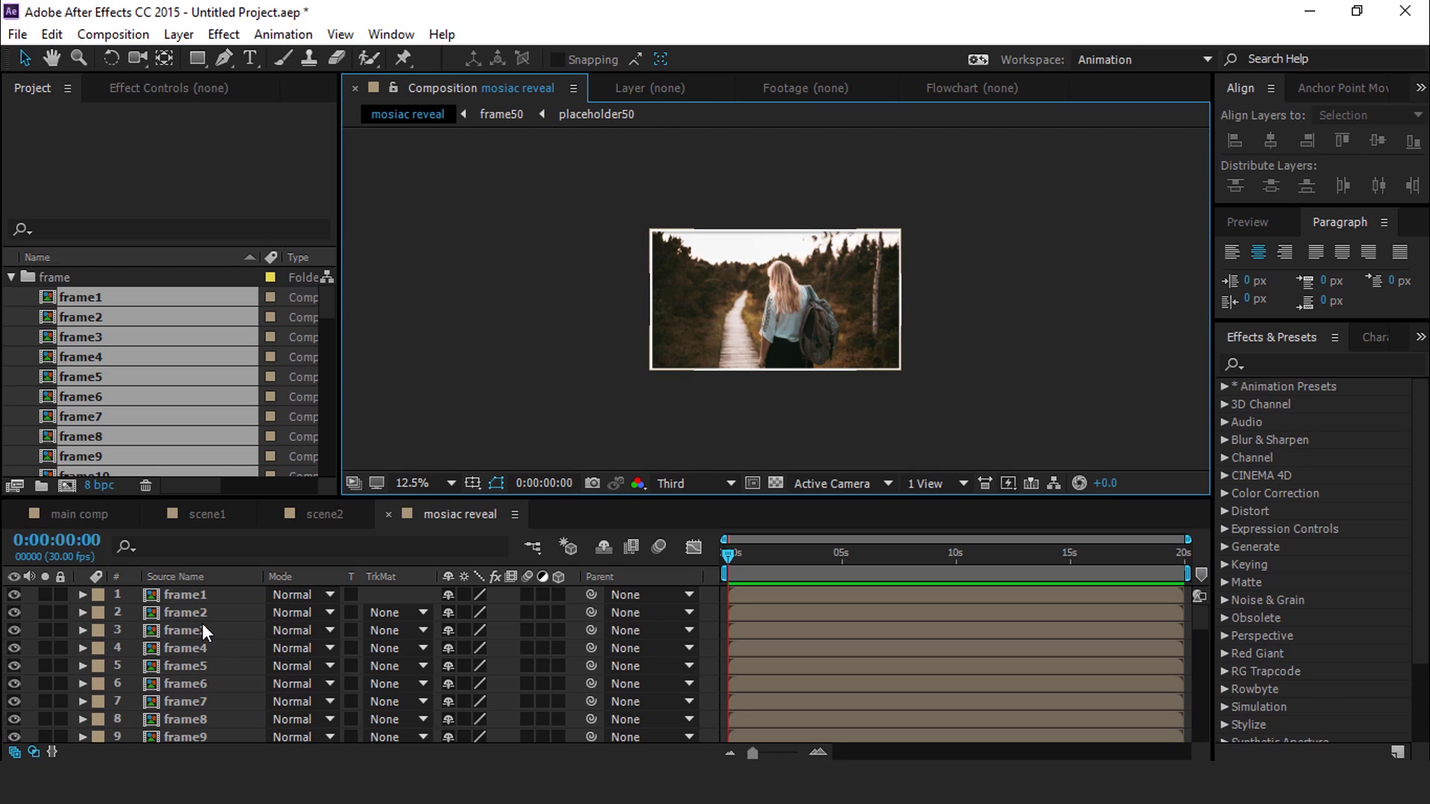
Step: Duplicate the frame1 layer in the mosiac reveal composition
click(208, 594)
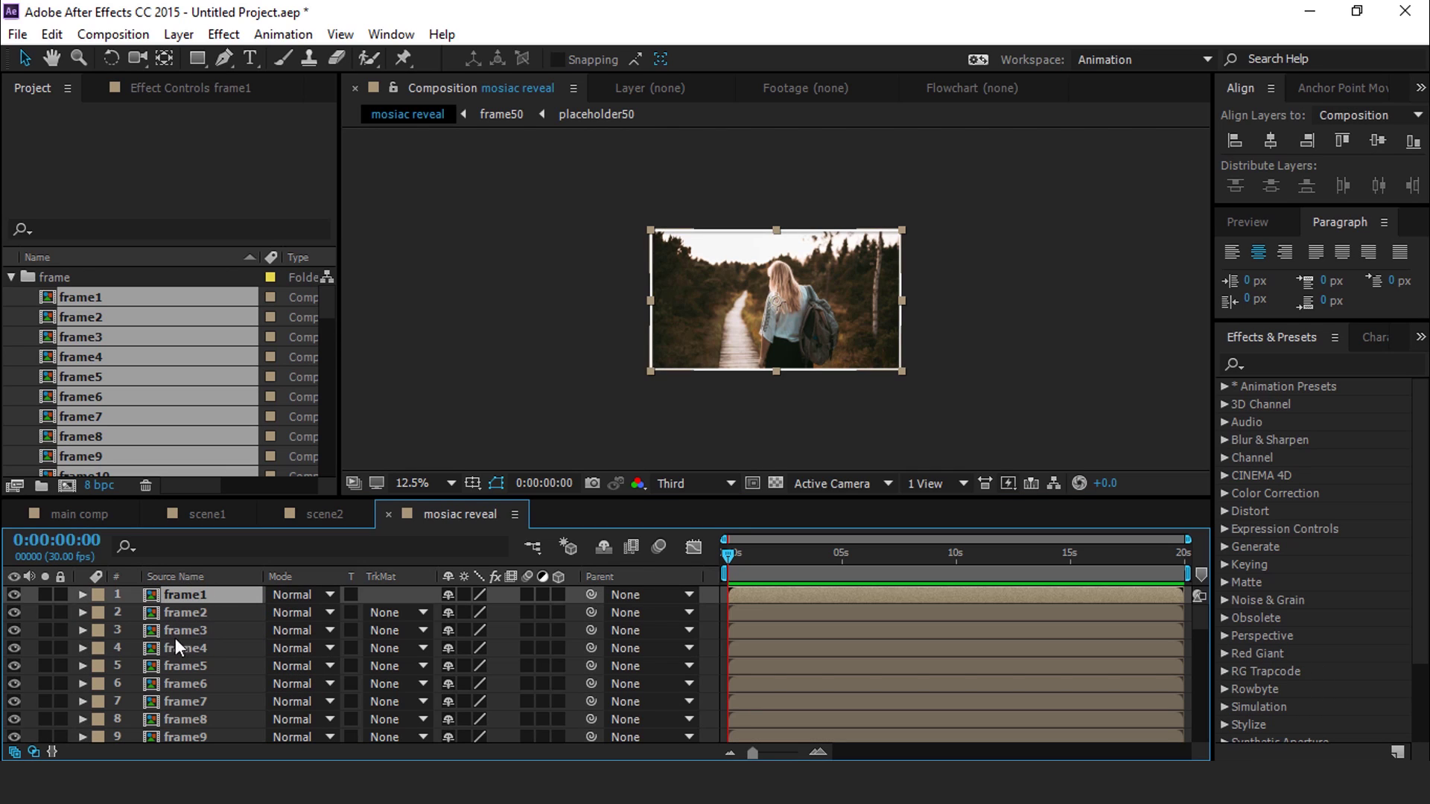
click(194, 614)
click(198, 593)
key(ctrl+d)
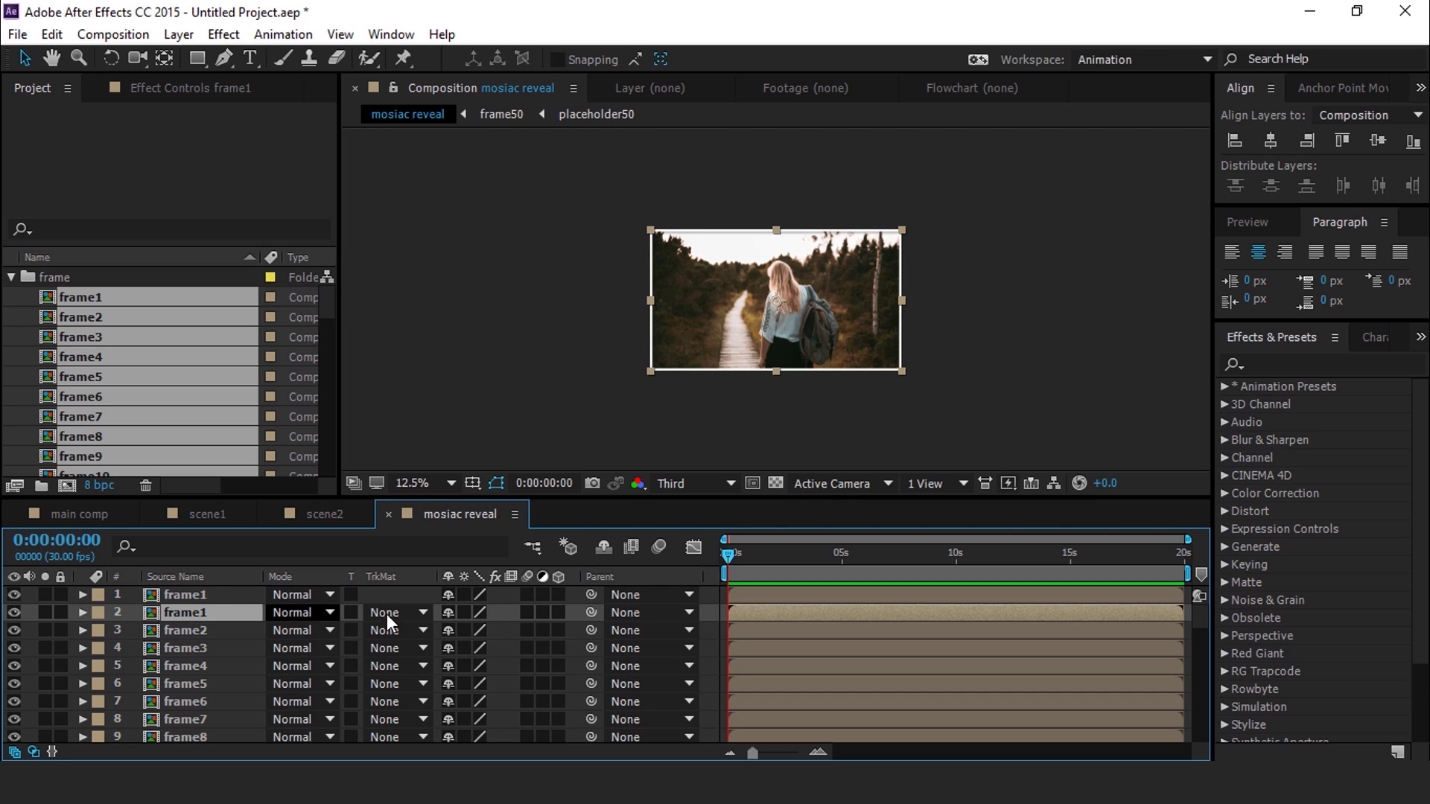
Step: Set the lower frame1 copy's blending mode to Overlay, and duplicate frame2 with its lower copy in Overlay mode too
click(284, 613)
click(384, 452)
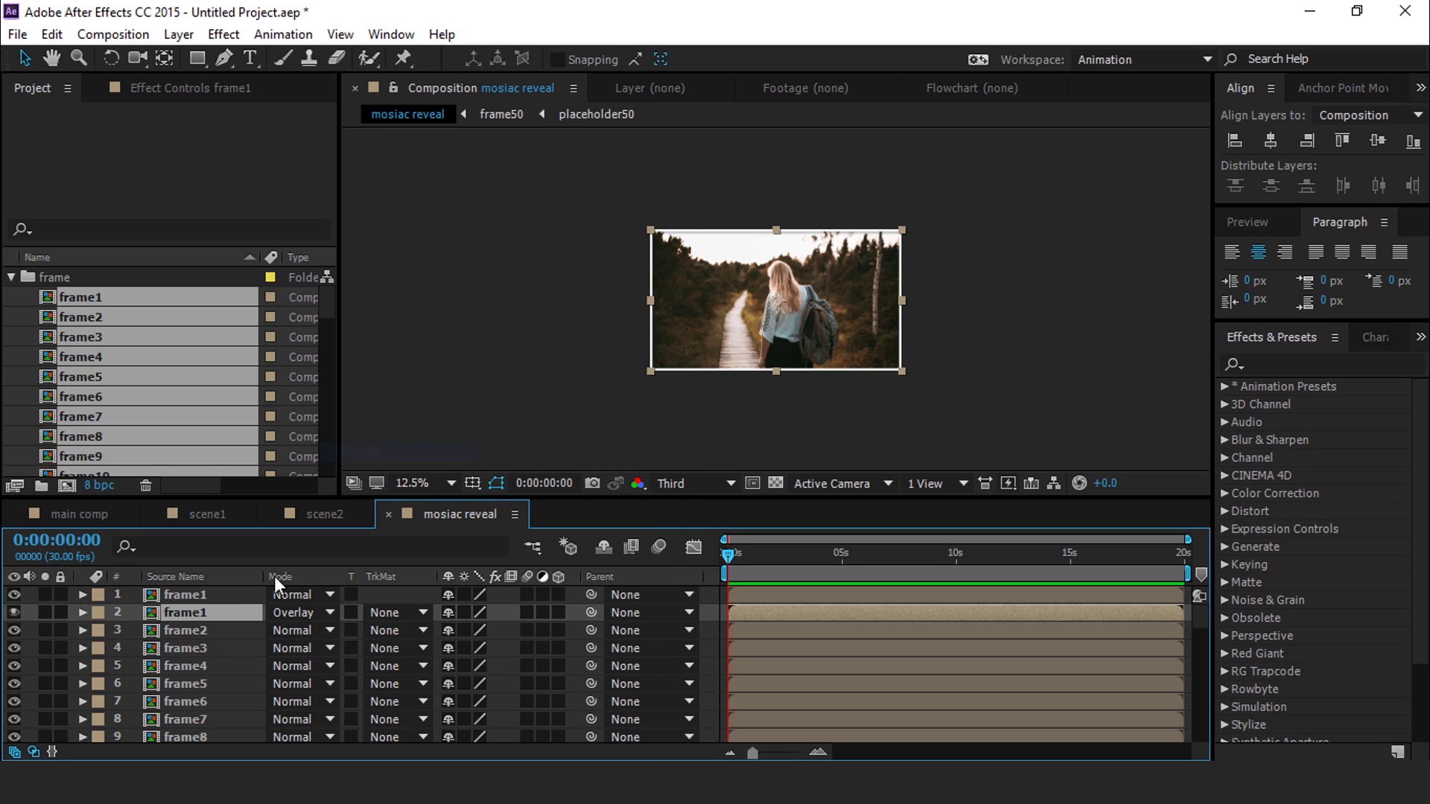
click(192, 631)
key(ctrl+d)
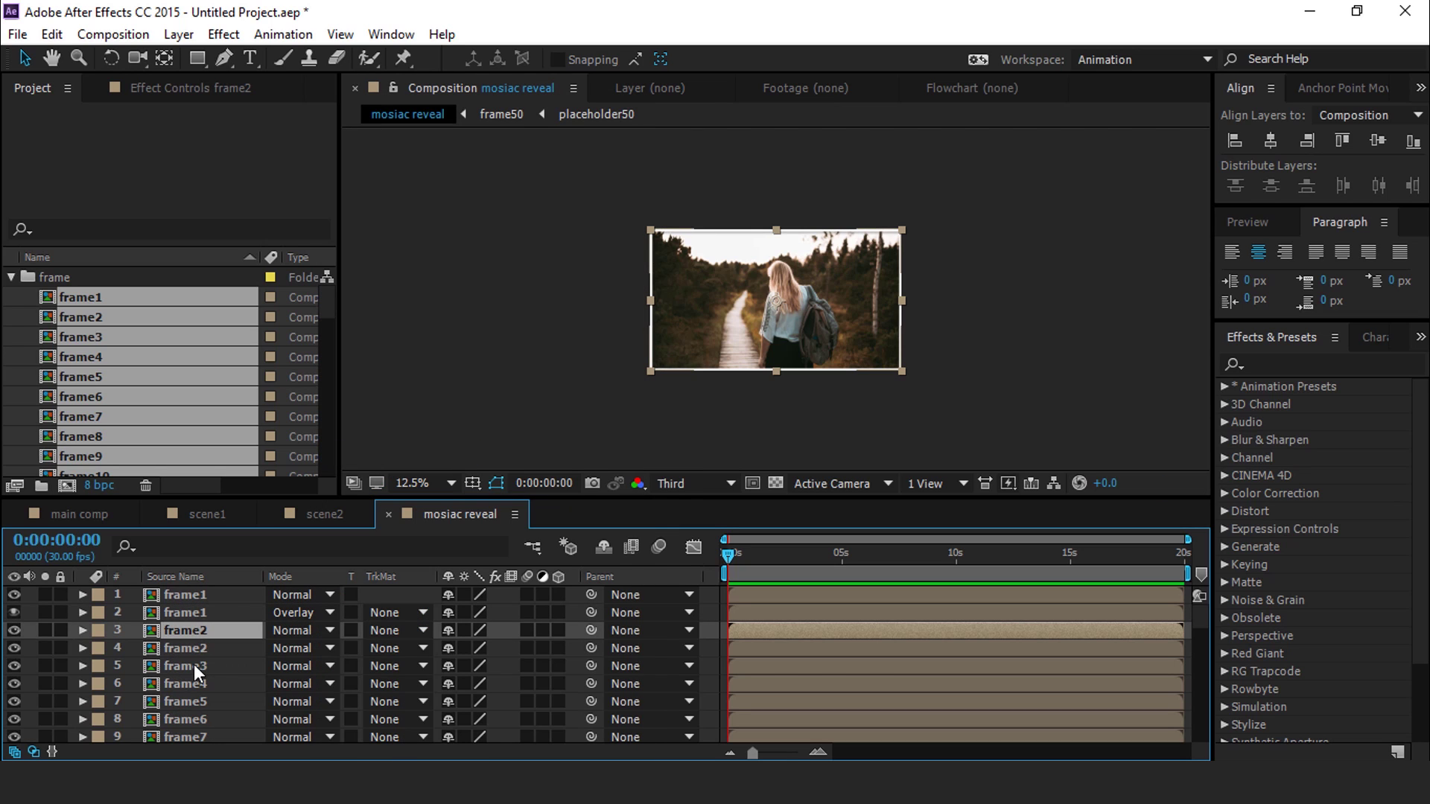
click(201, 648)
click(306, 647)
click(362, 450)
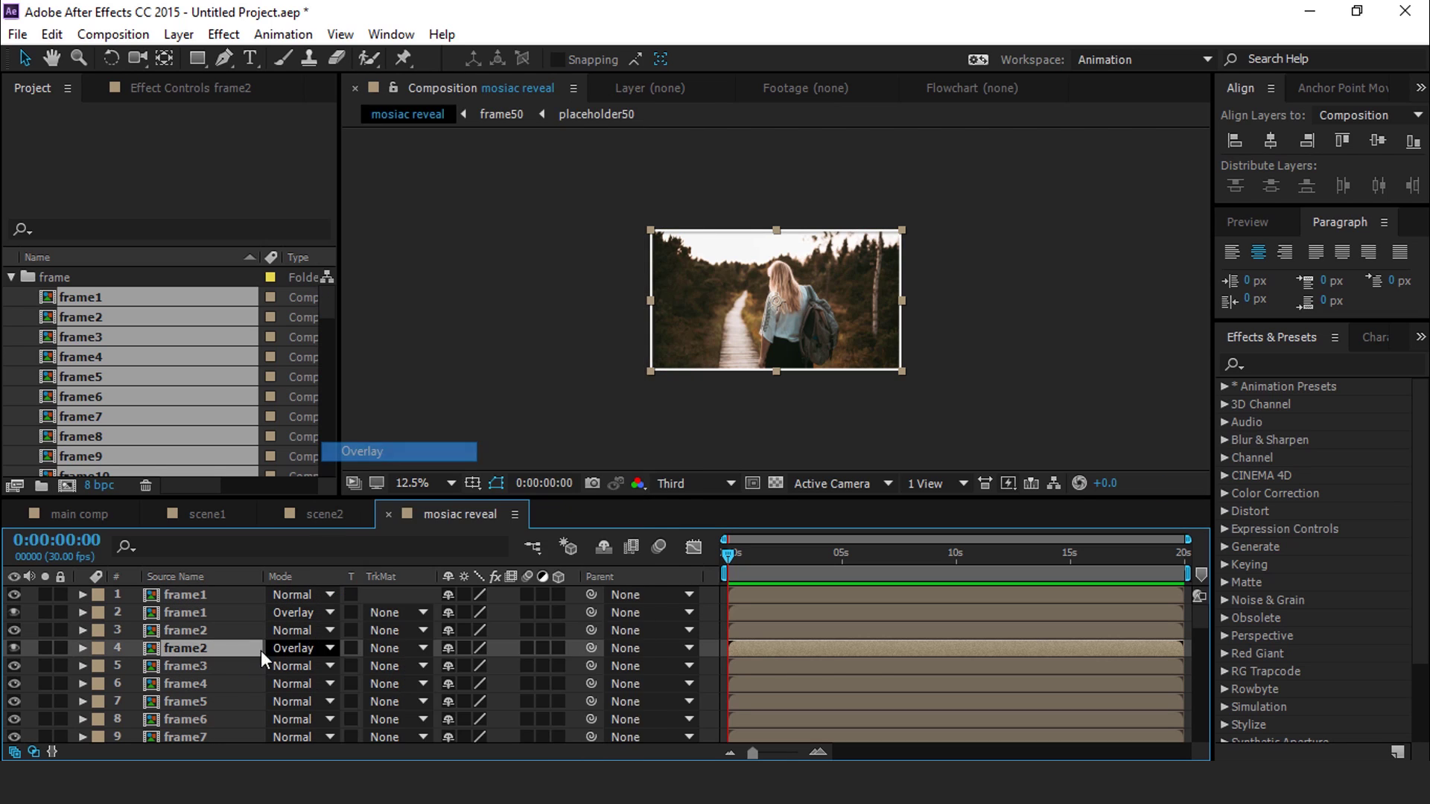
Step: Duplicate the frame3 layer and set its lower copy's blending mode to Overlay
click(197, 669)
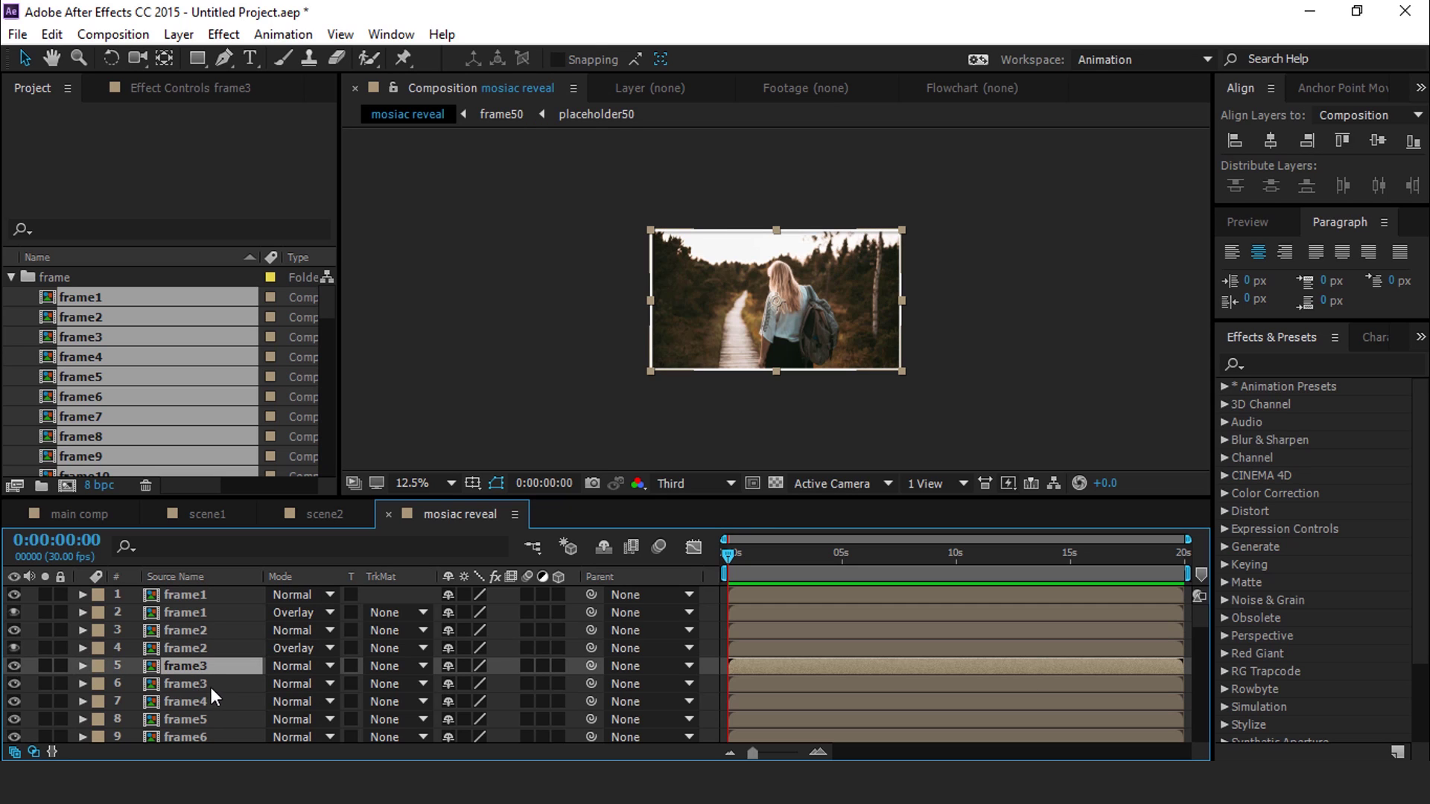
click(212, 685)
click(307, 682)
click(313, 366)
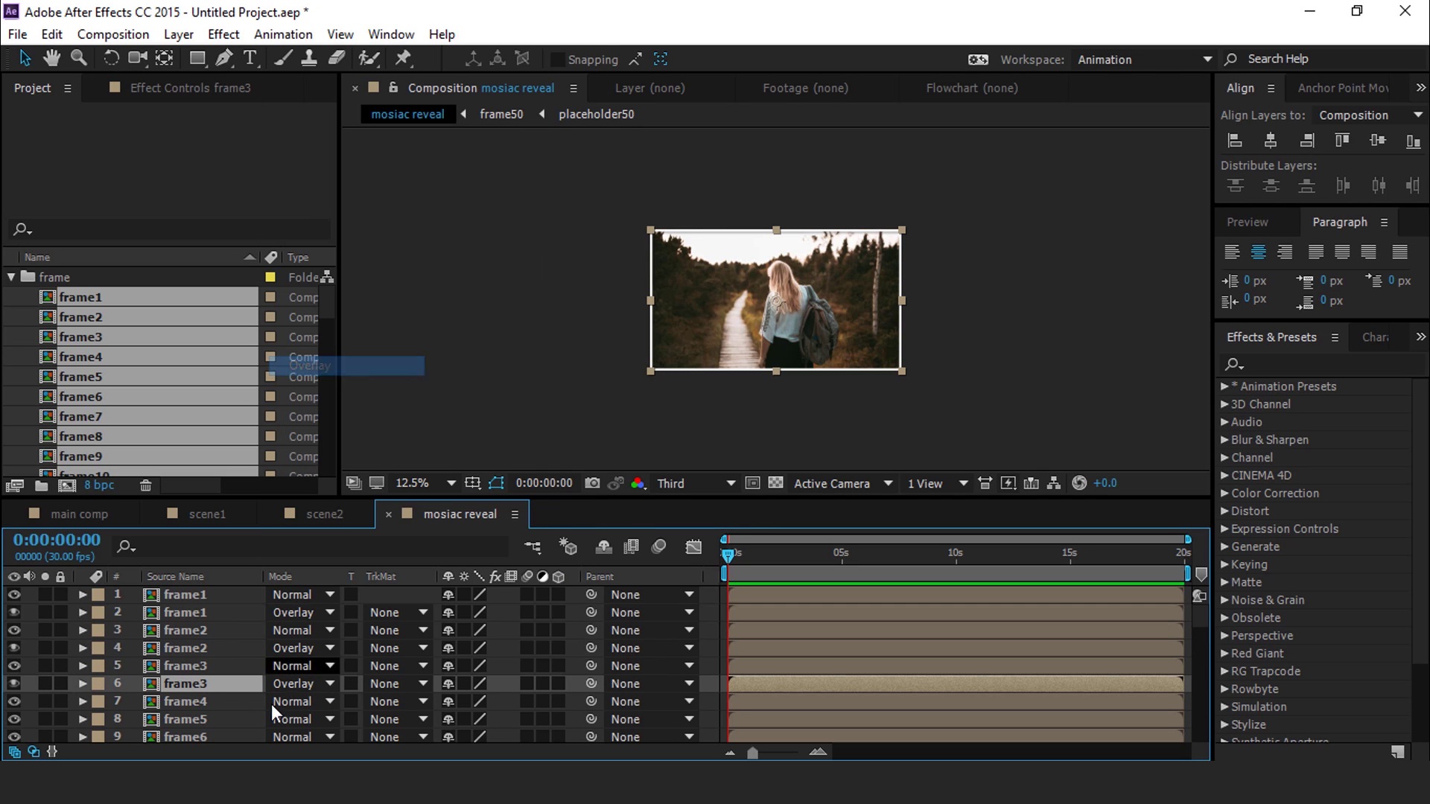
click(198, 702)
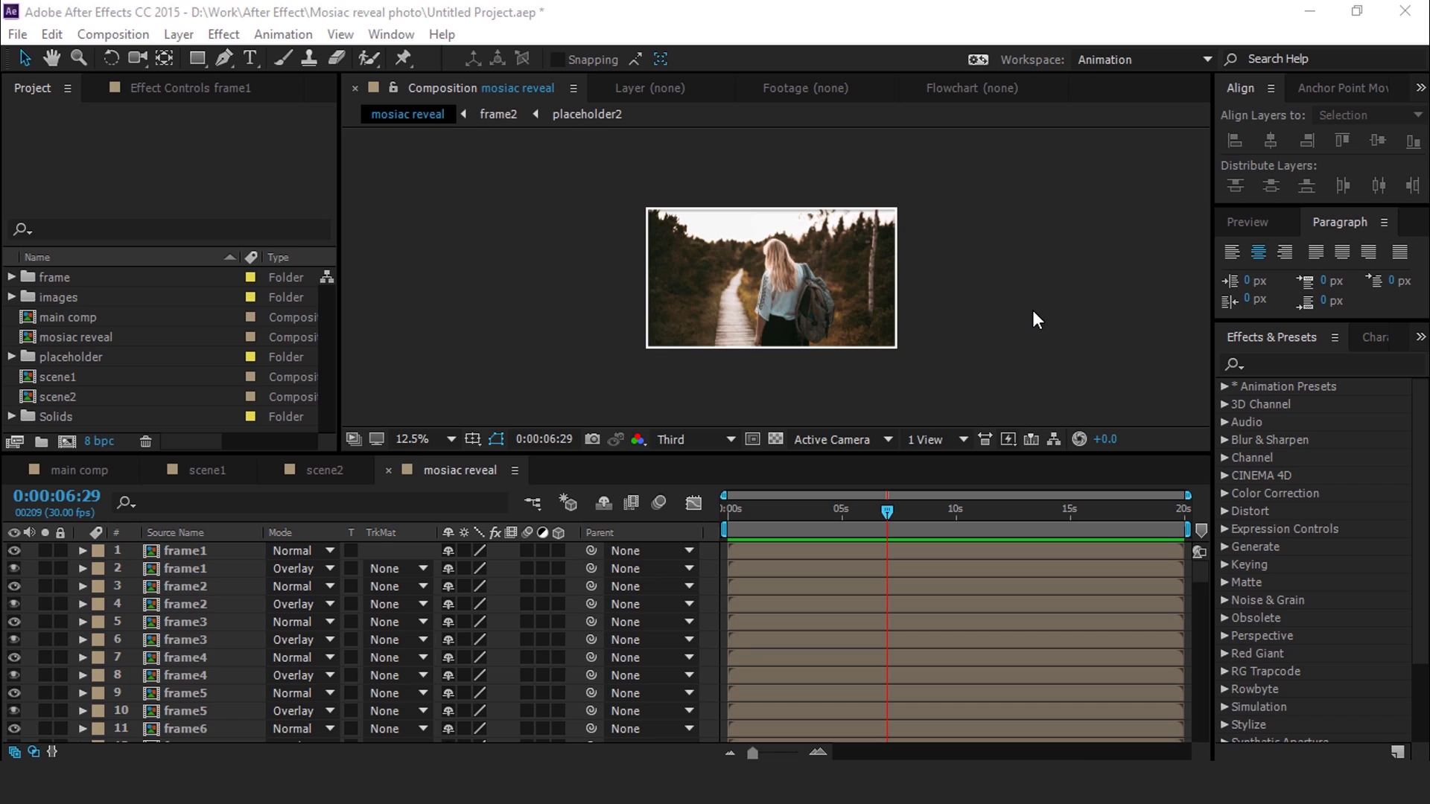
Step: Add a new null object to the mosiac reveal composition
scroll(222, 654, down, 16)
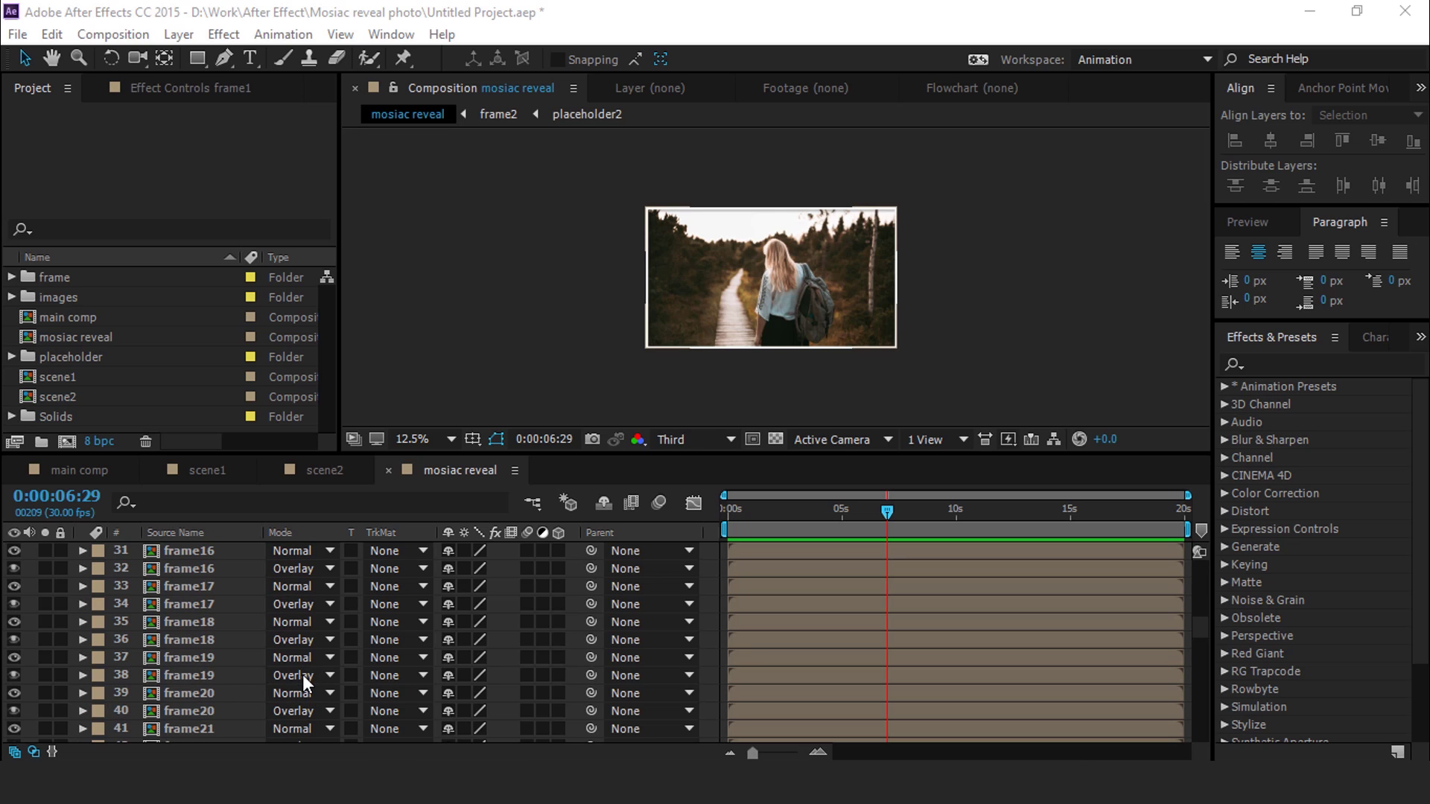
scroll(335, 700, down, 13)
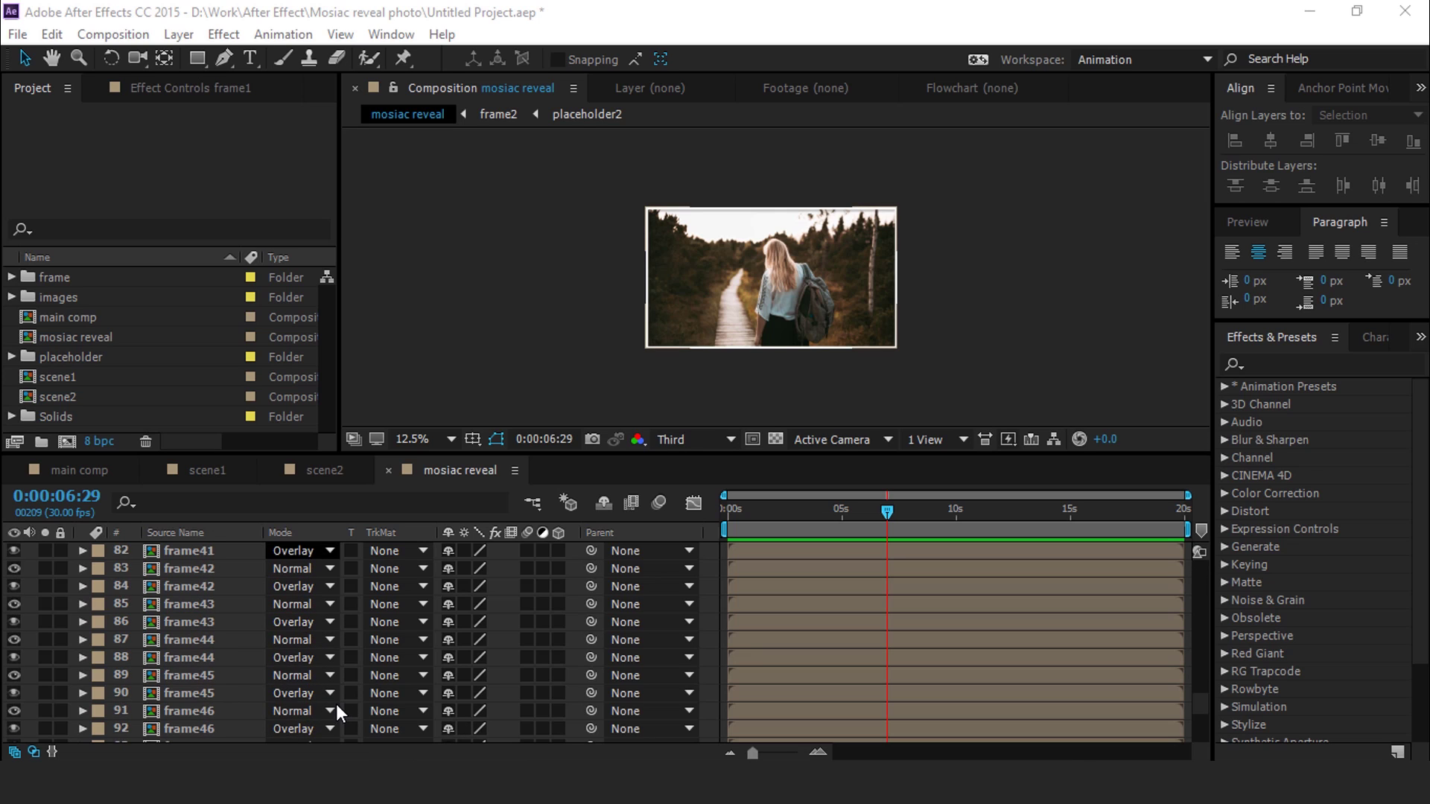
right_click(483, 277)
mouse_move(638, 292)
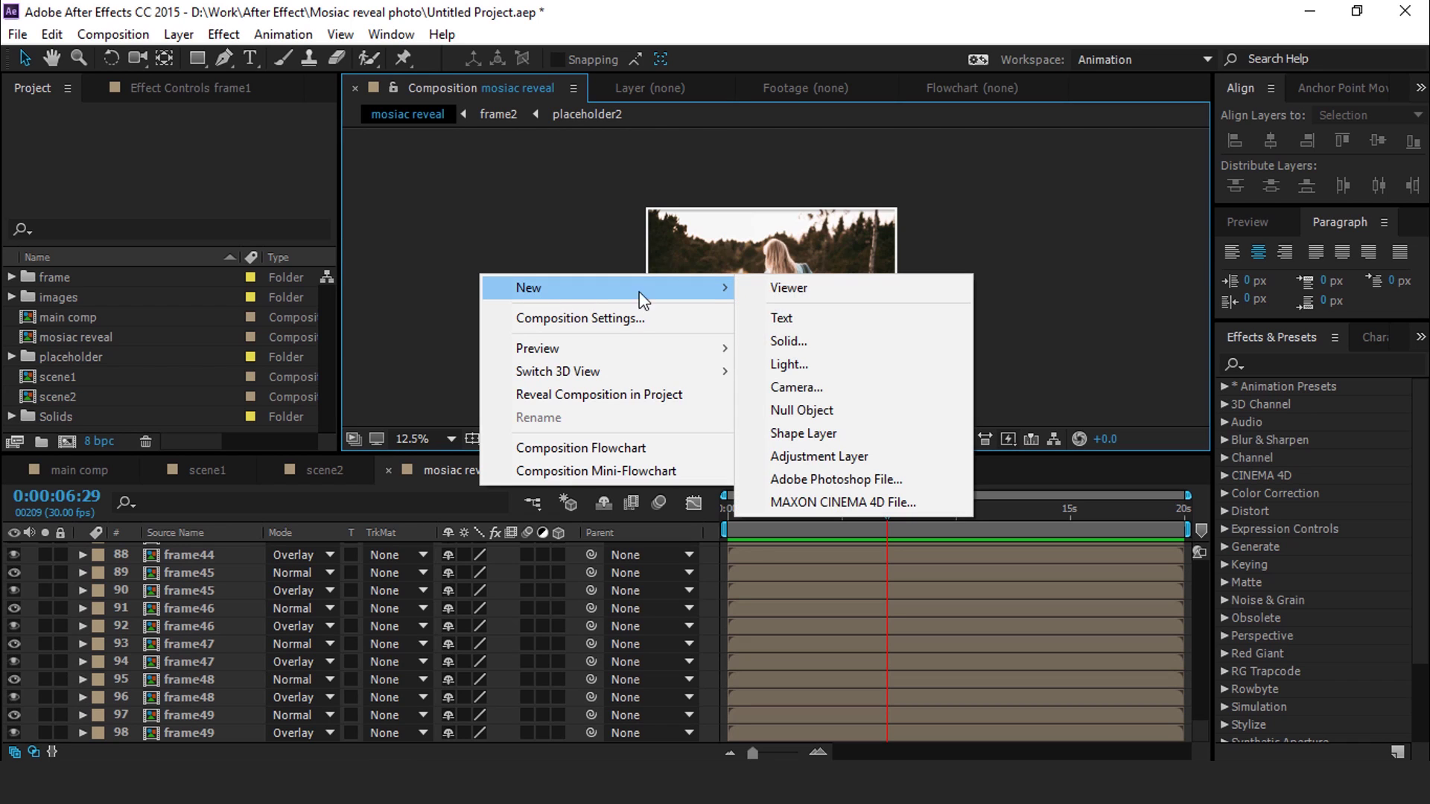
click(810, 414)
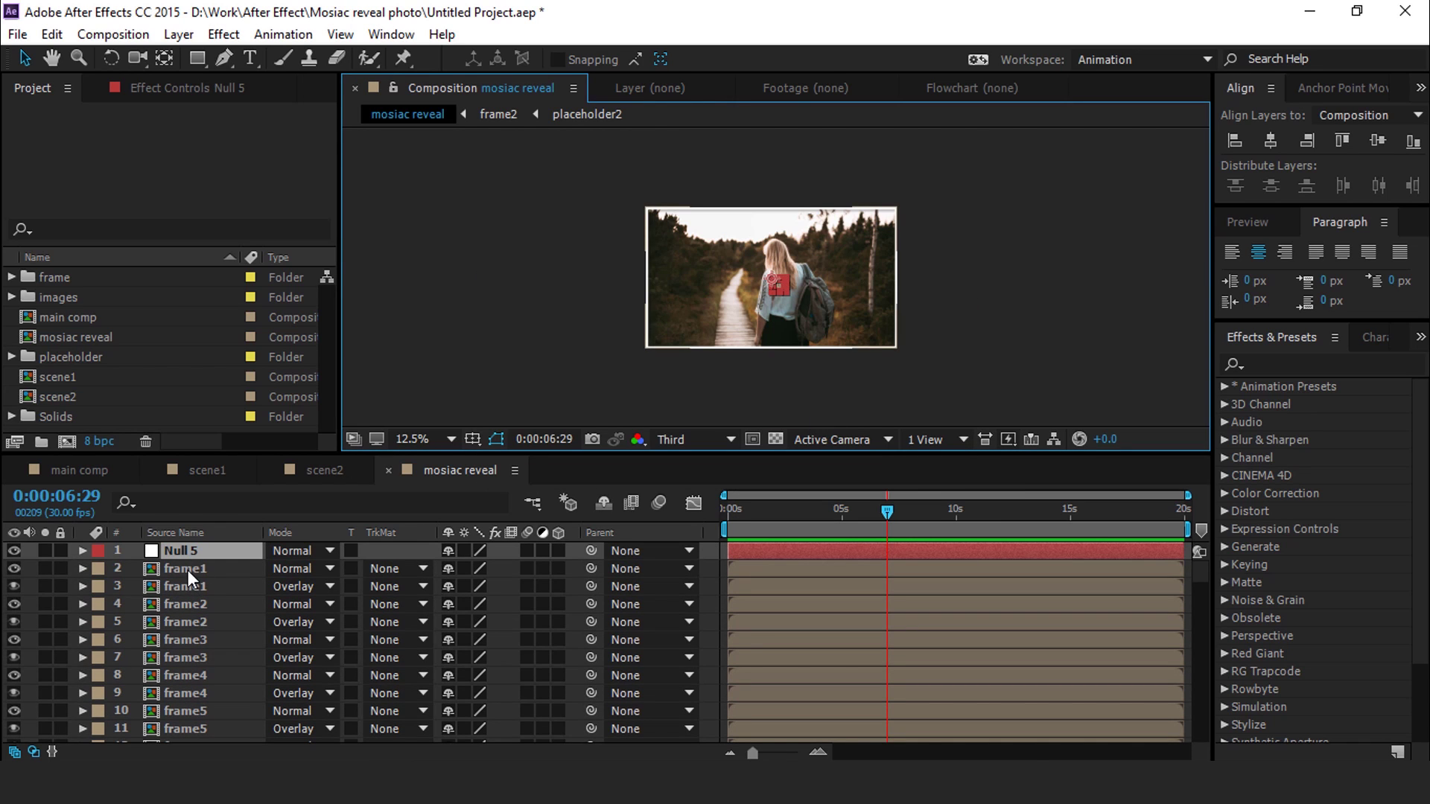
Step: Select all frame layers except the null and parent them to Null 5
click(188, 569)
key(ctrl+a)
ctrl+click(207, 555)
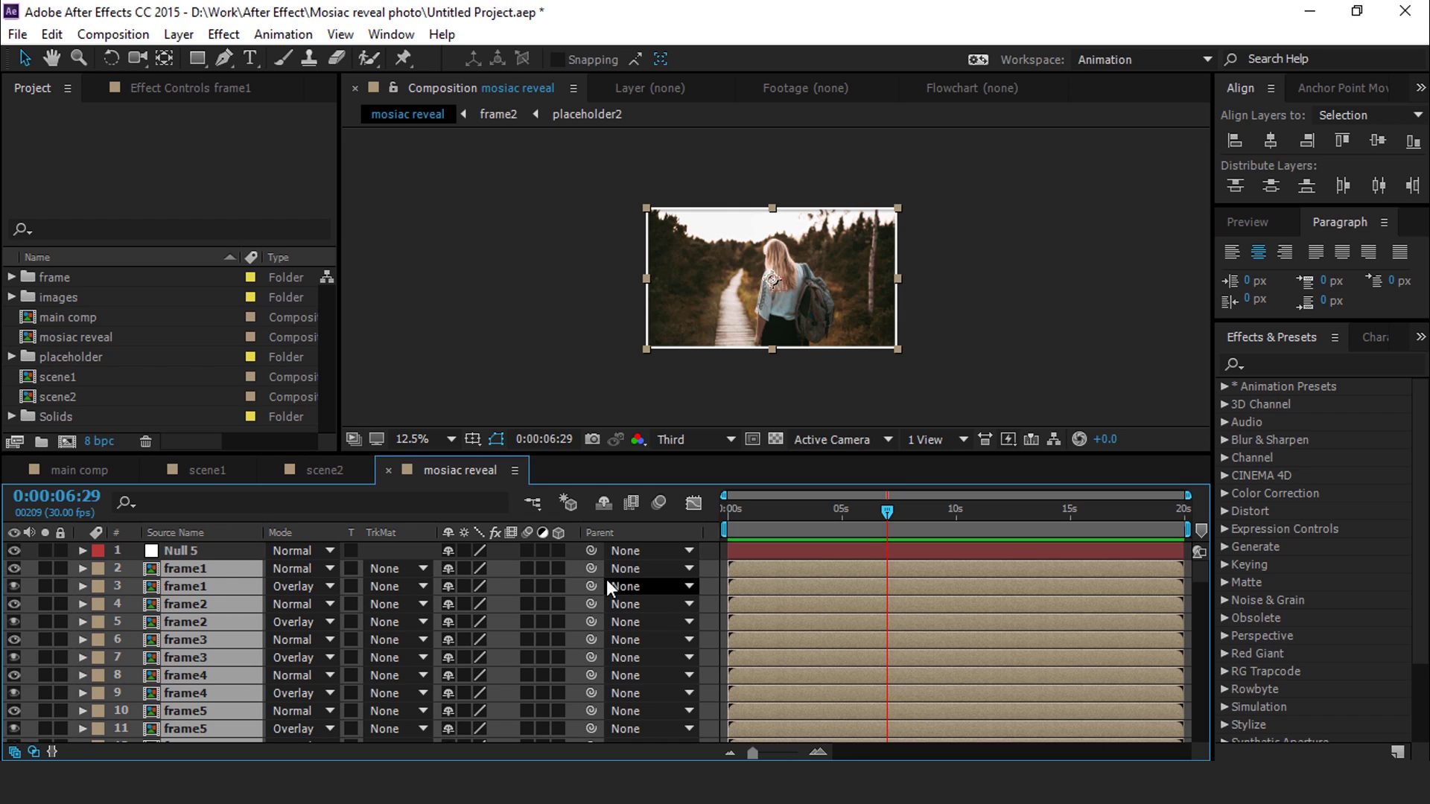
drag(592, 568, 199, 551)
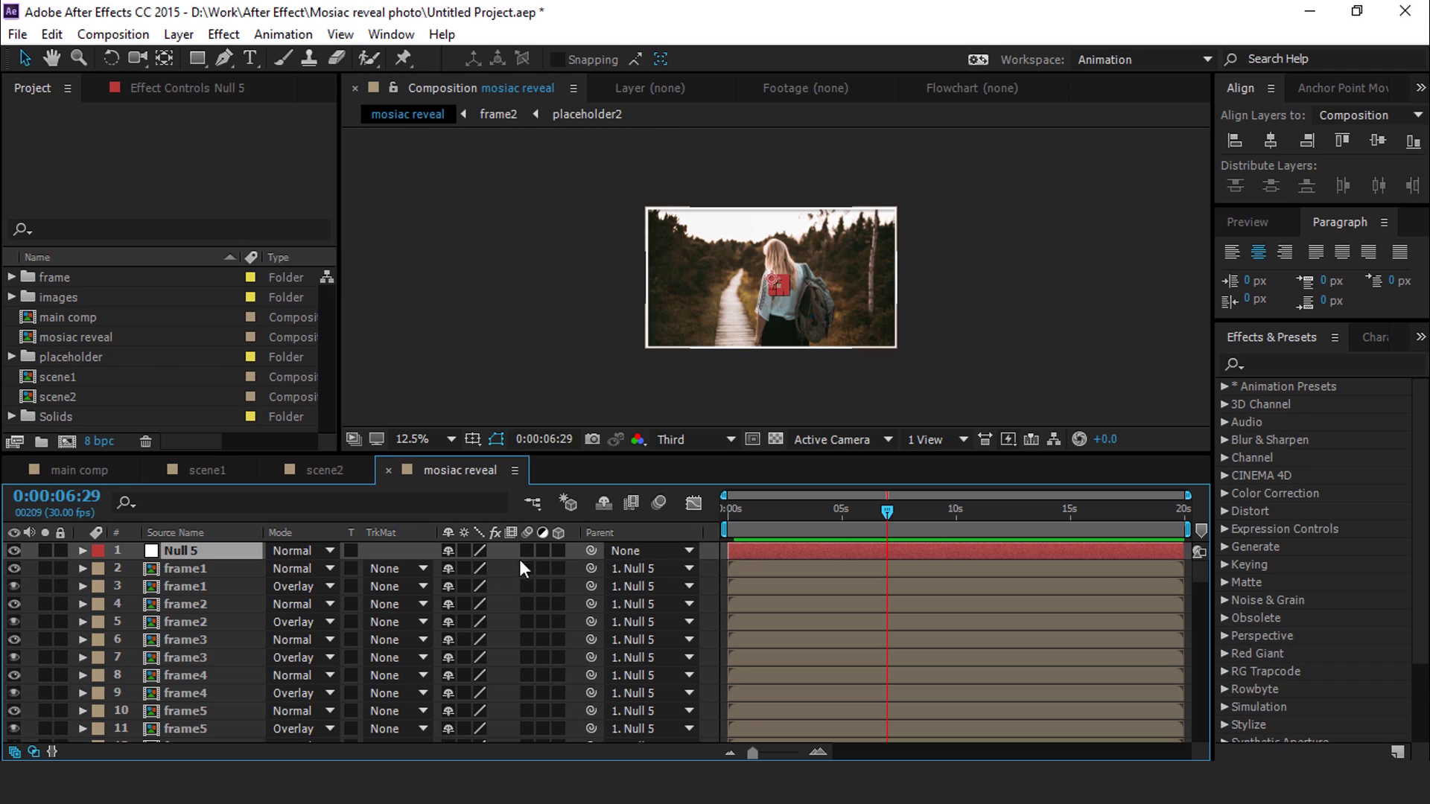
Step: Turn on 3D for all layers of the mosiac reveal composition
key(ctrl+a)
ctrl+click(207, 555)
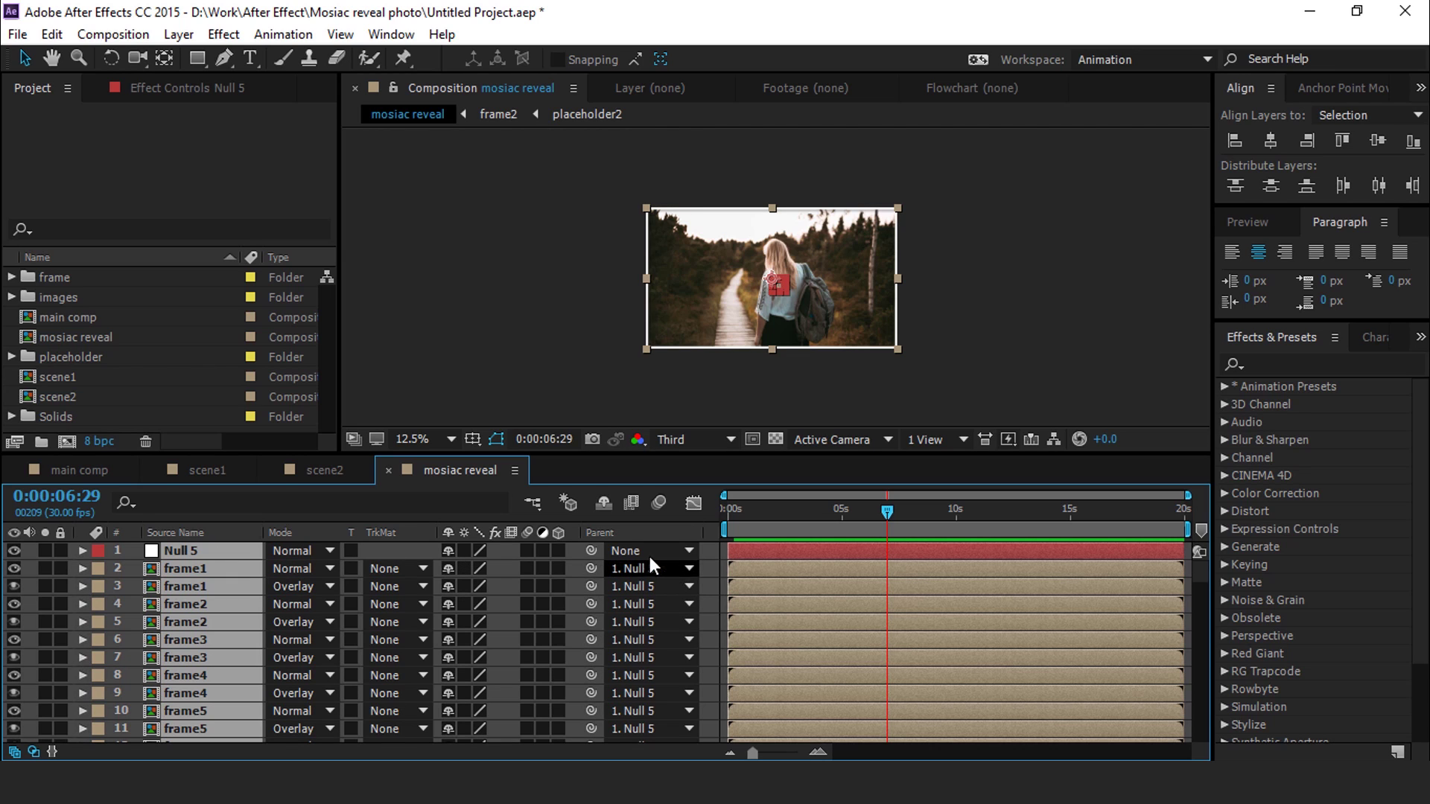
click(558, 552)
click(181, 551)
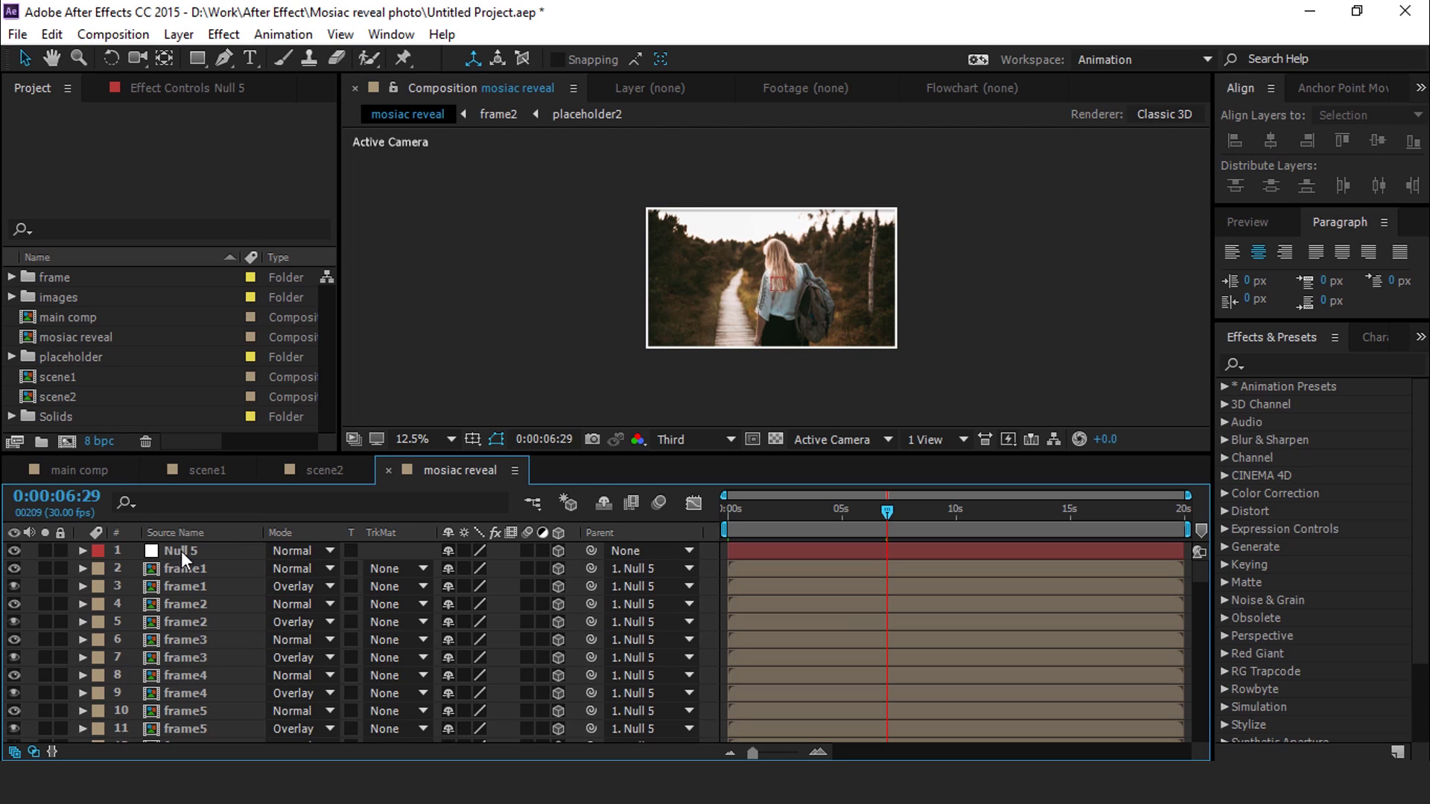
Step: Scale Null 5 down to 13% so its parented frames shrink with it
key(s)
drag(543, 568, 466, 572)
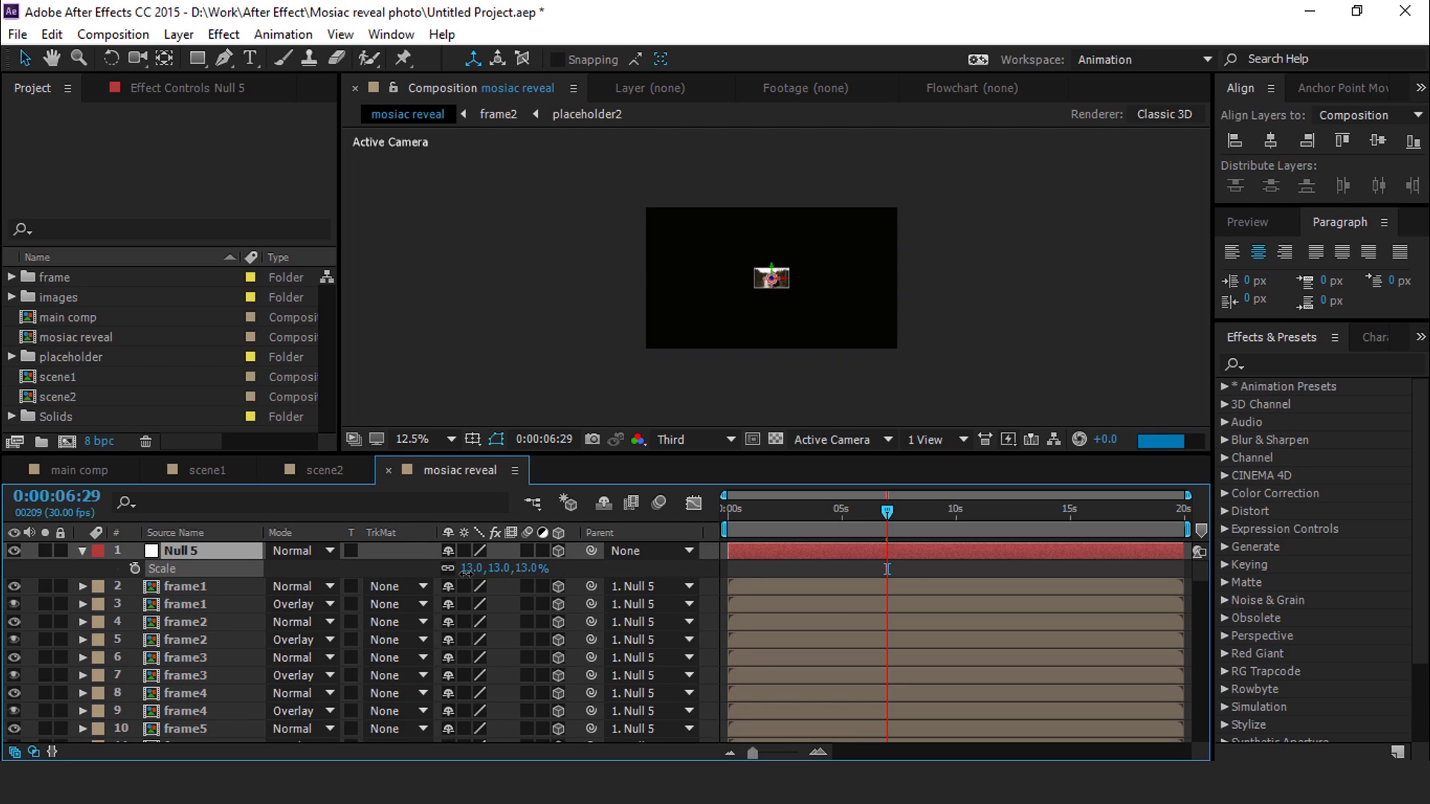
scroll(774, 278, up, 1)
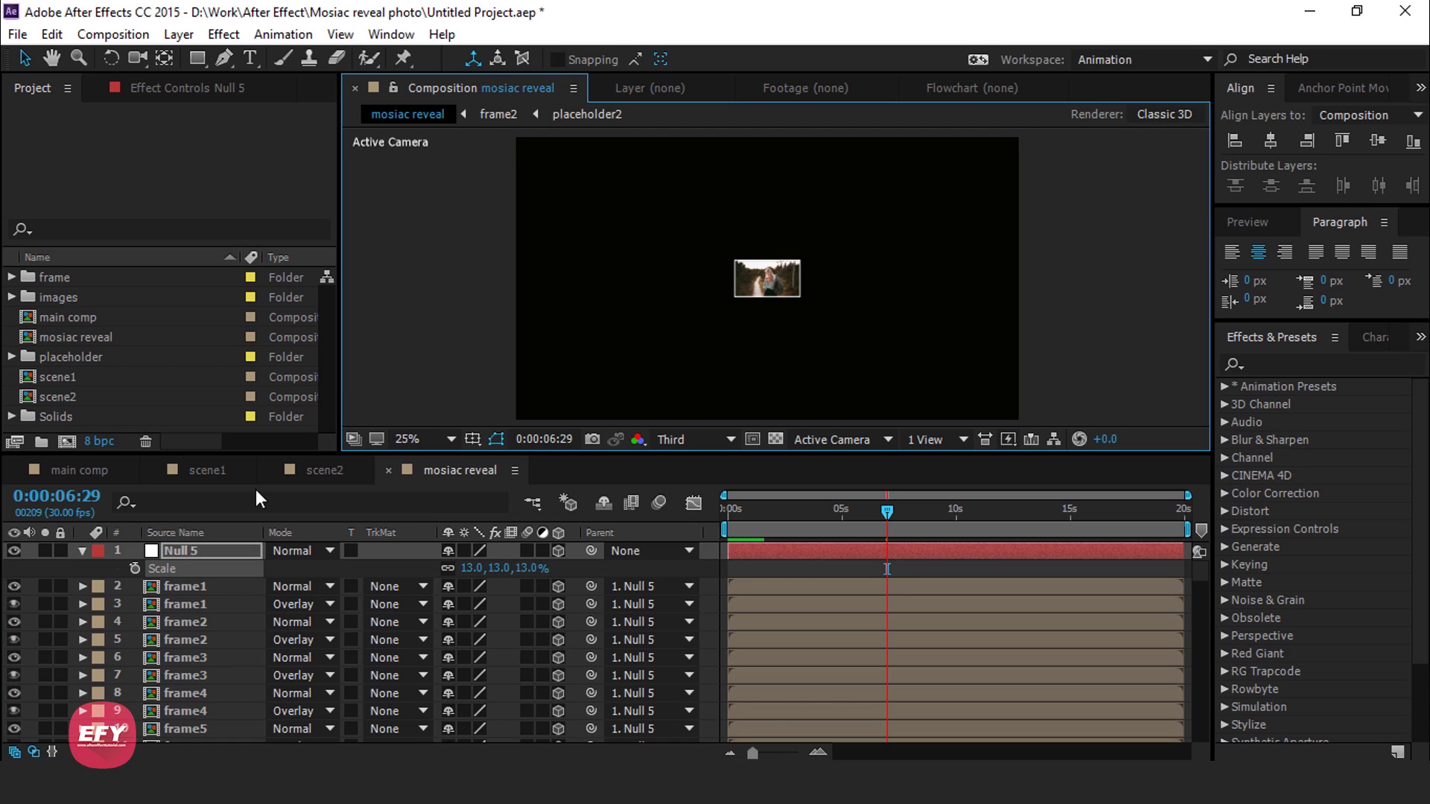
Step: Move both frame1 layers into the composition's upper-left corner and stack both frame2 layers directly beneath them
click(223, 586)
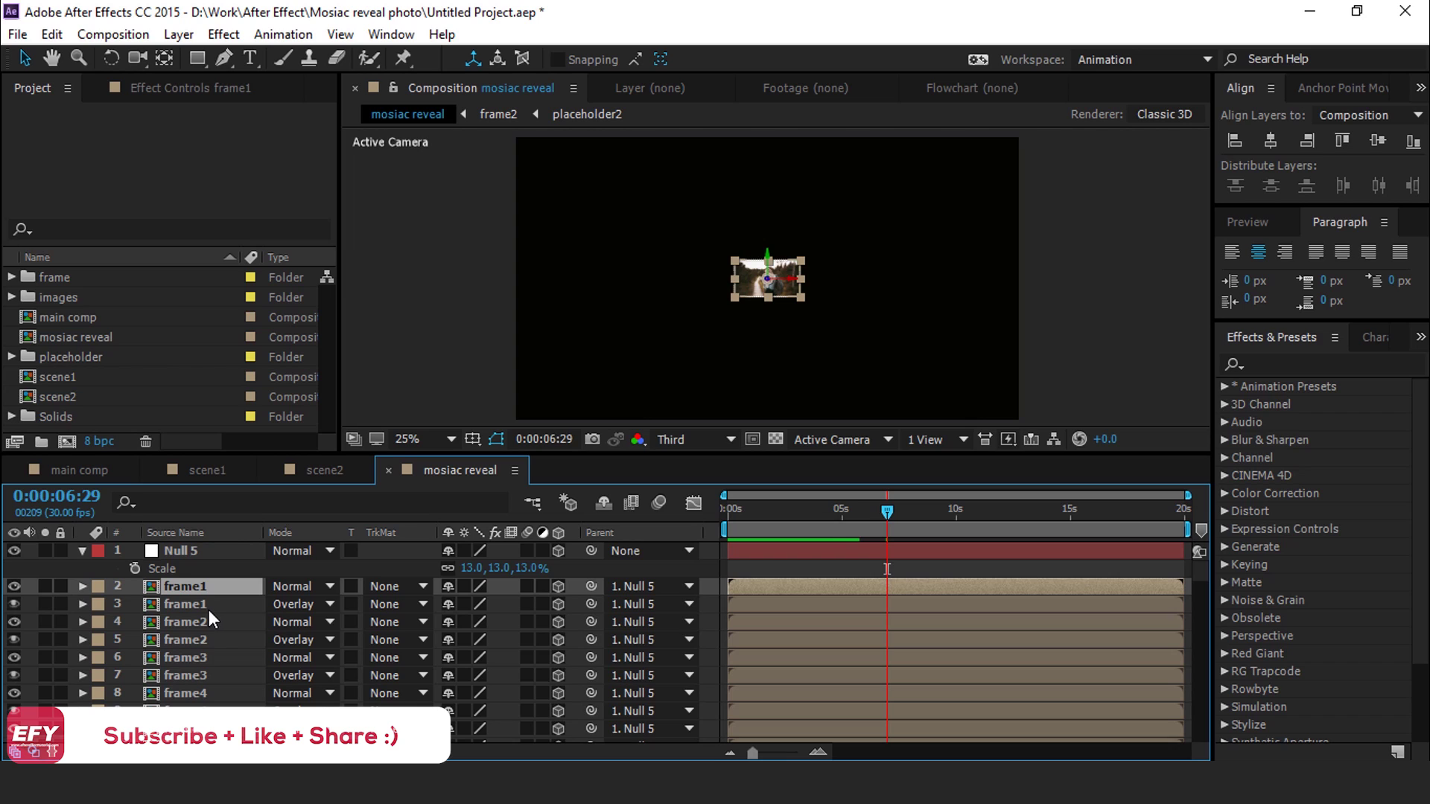
ctrl+click(201, 602)
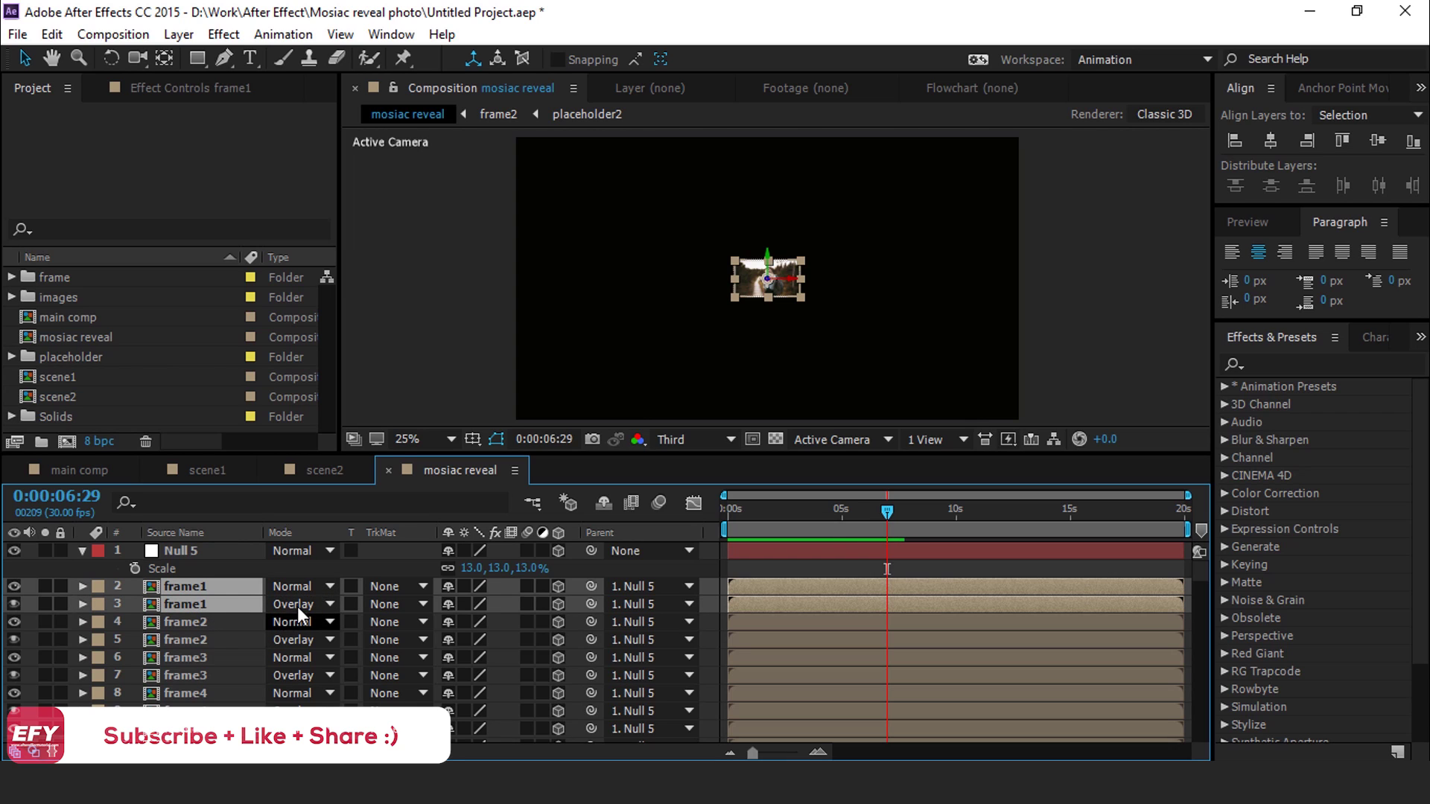
drag(818, 282, 655, 242)
key(v)
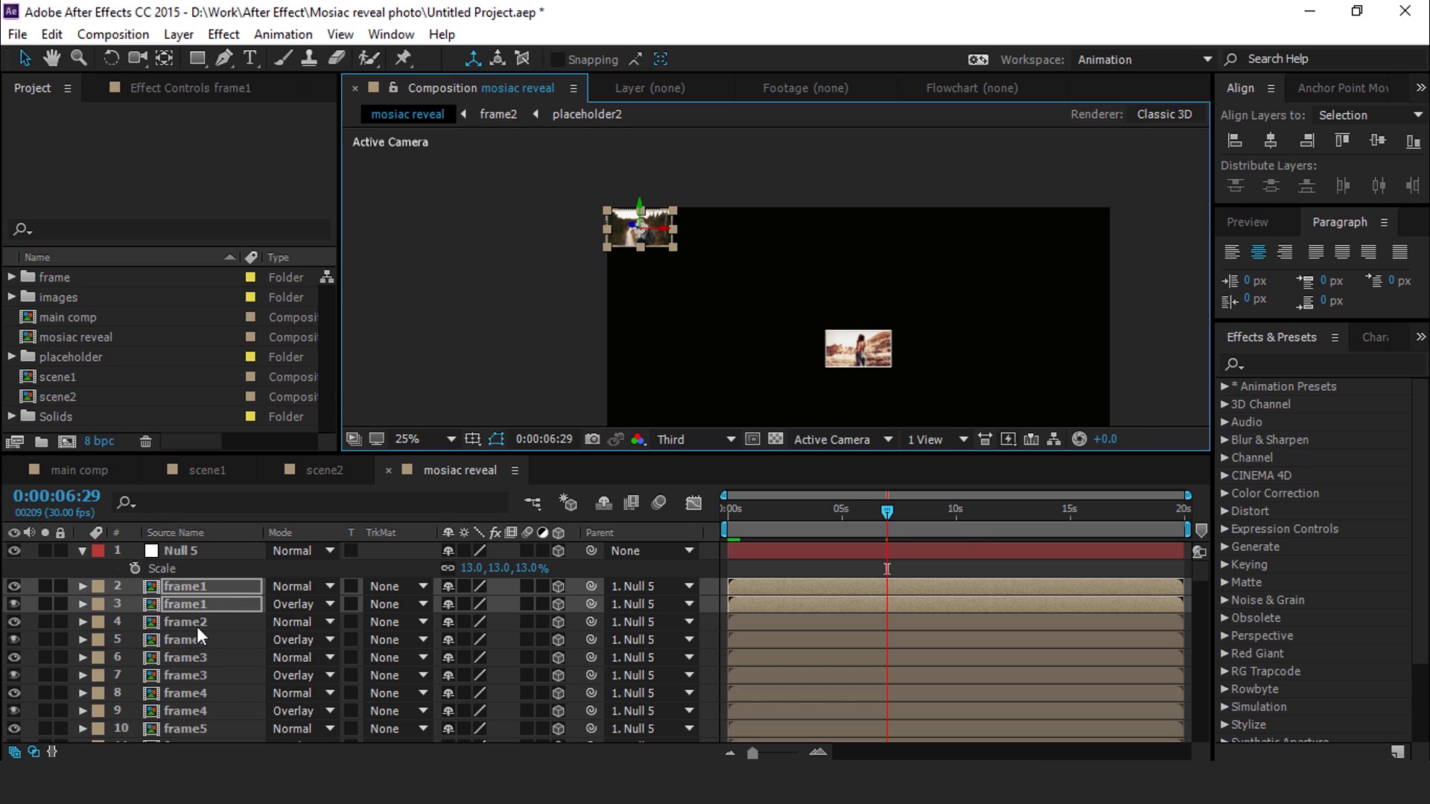
click(199, 624)
shift+click(253, 639)
drag(878, 365, 664, 284)
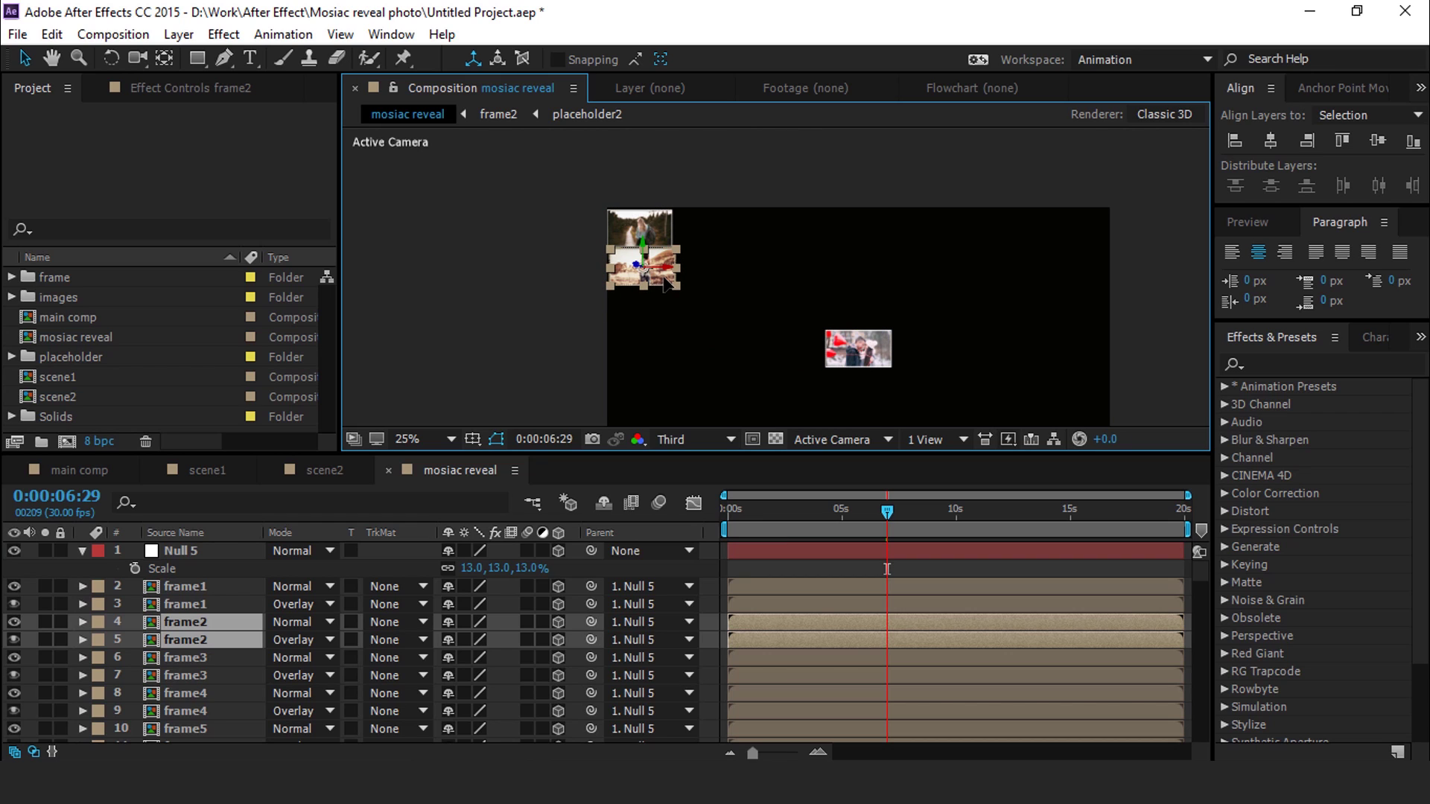
Step: Continue the photo column by moving both frame3 layers under frame2 and both frame4 layers under frame3
click(200, 658)
shift+click(203, 675)
drag(896, 360, 667, 325)
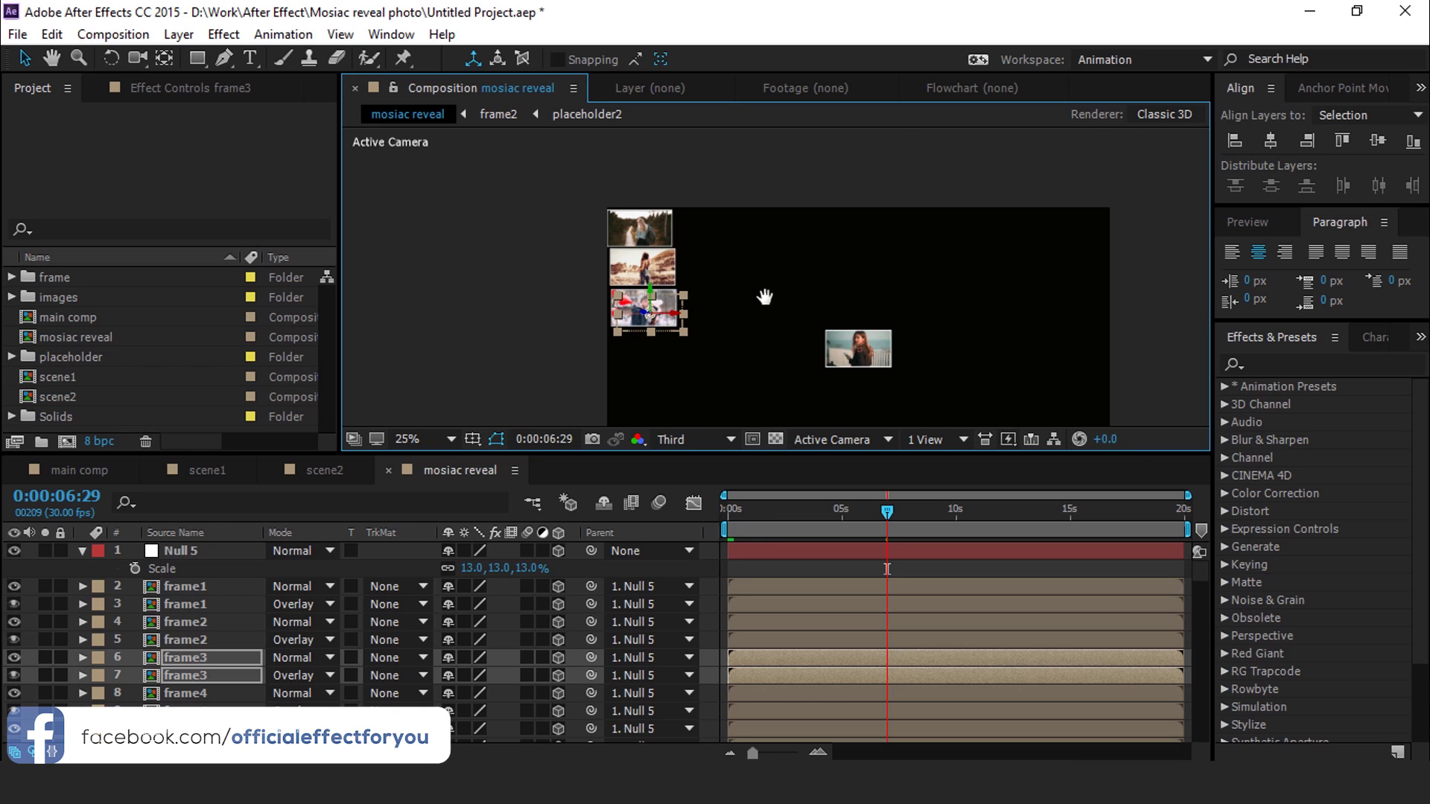
scroll(763, 297, down, 2)
click(199, 694)
shift+click(200, 711)
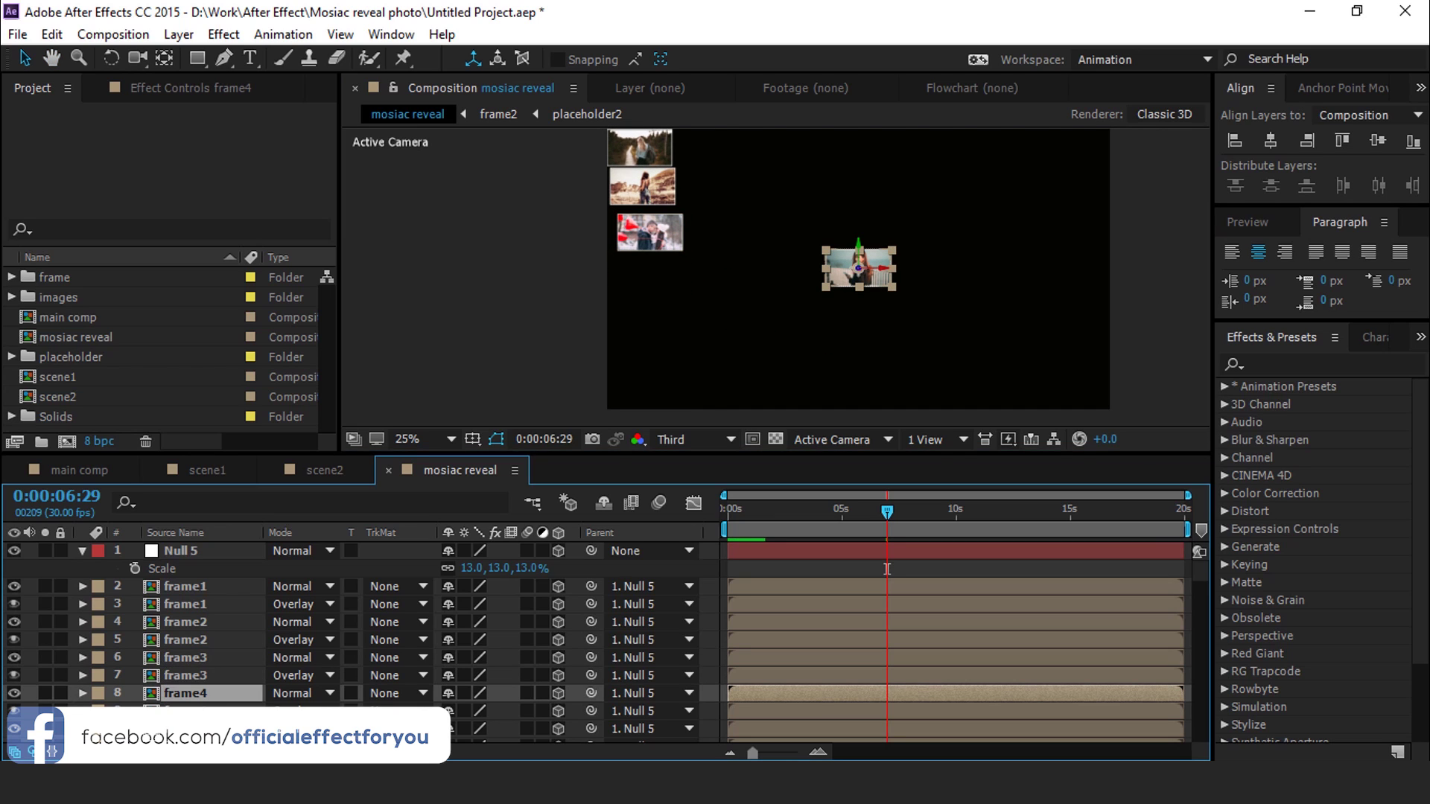
drag(877, 275, 679, 280)
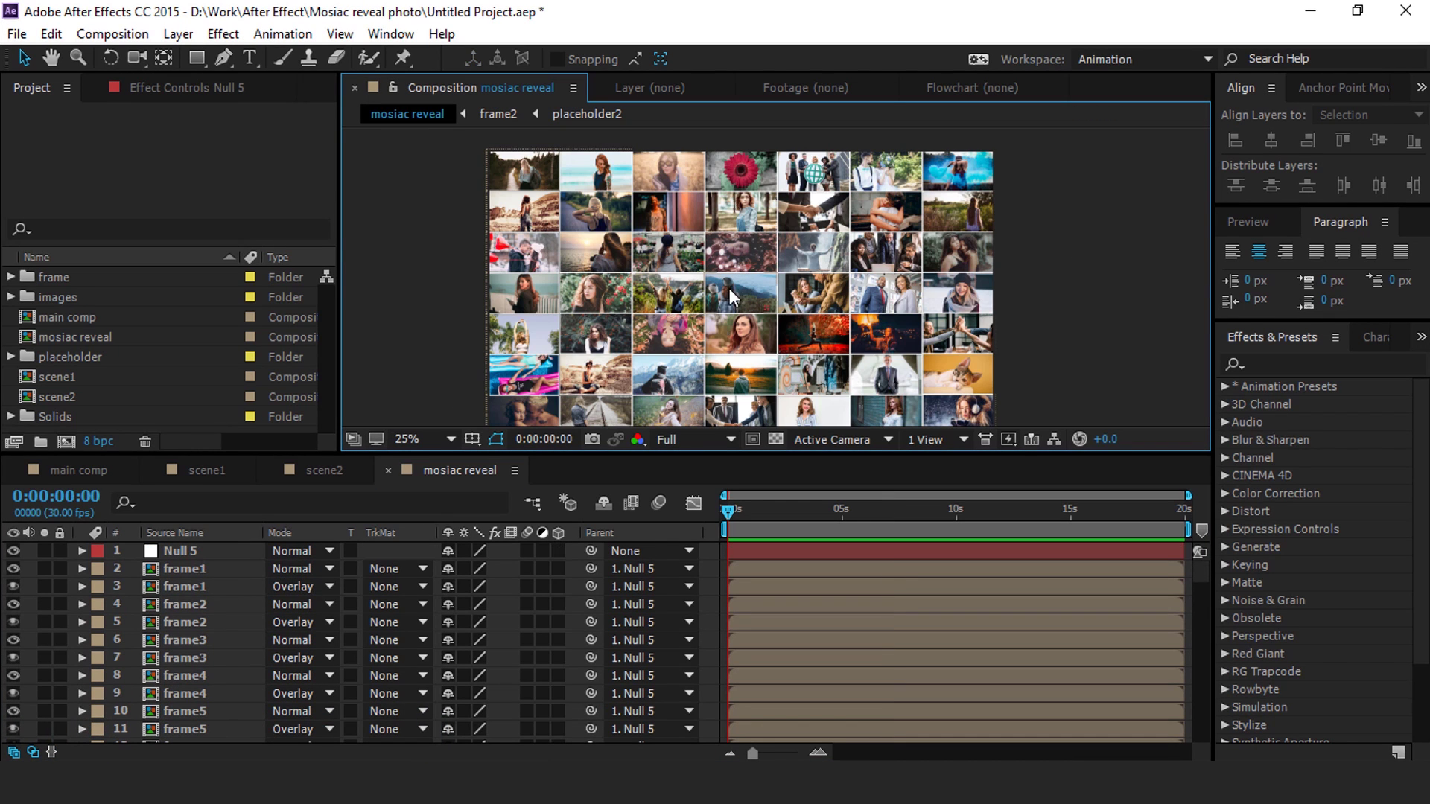
Step: Label scattered pairs of mosaic frames Blue, including frame1, 3, 5, 8, 11, 15 and 18, and group them directly below Null 5
key(comma)
key(period)
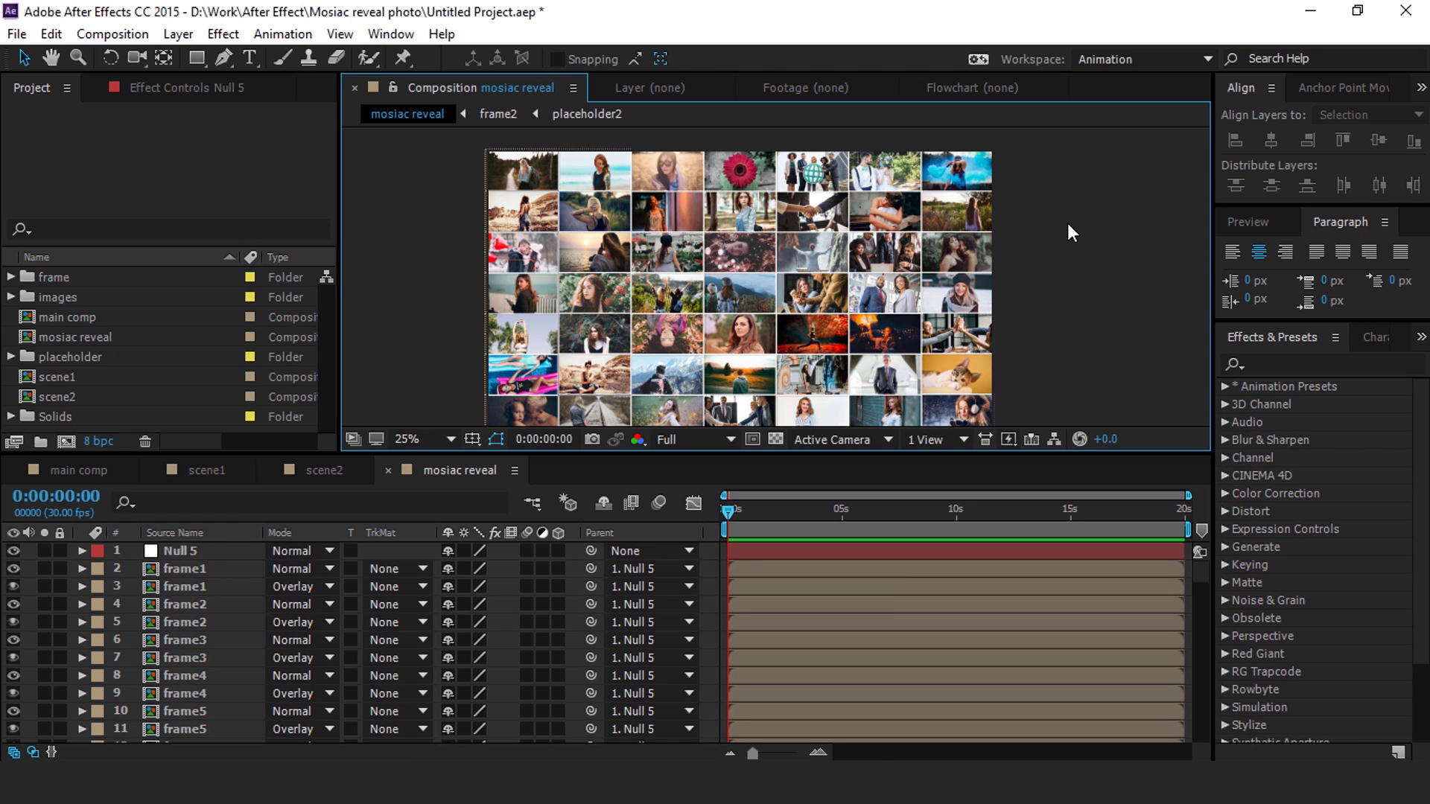
drag(736, 512, 746, 513)
click(817, 753)
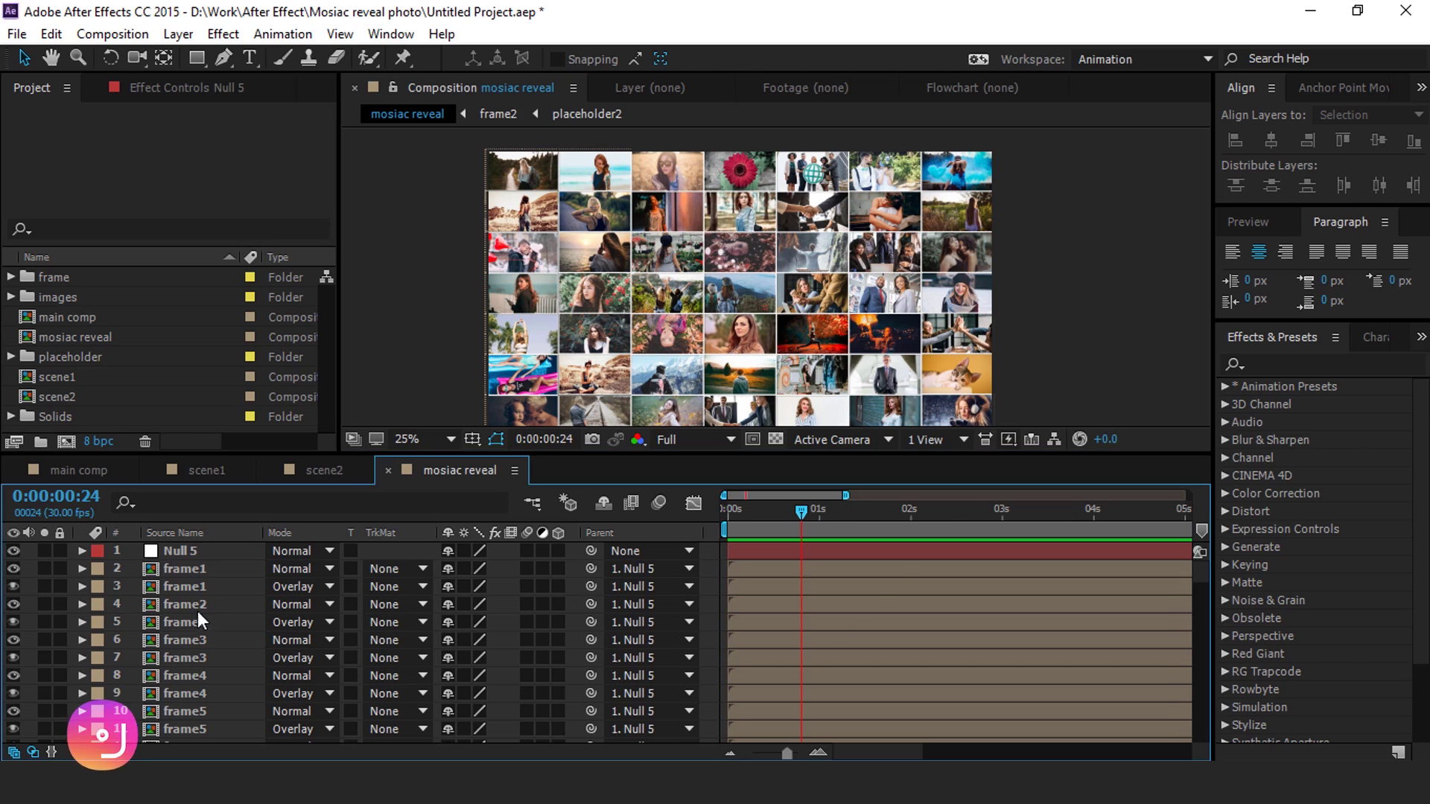
click(206, 571)
ctrl+click(208, 588)
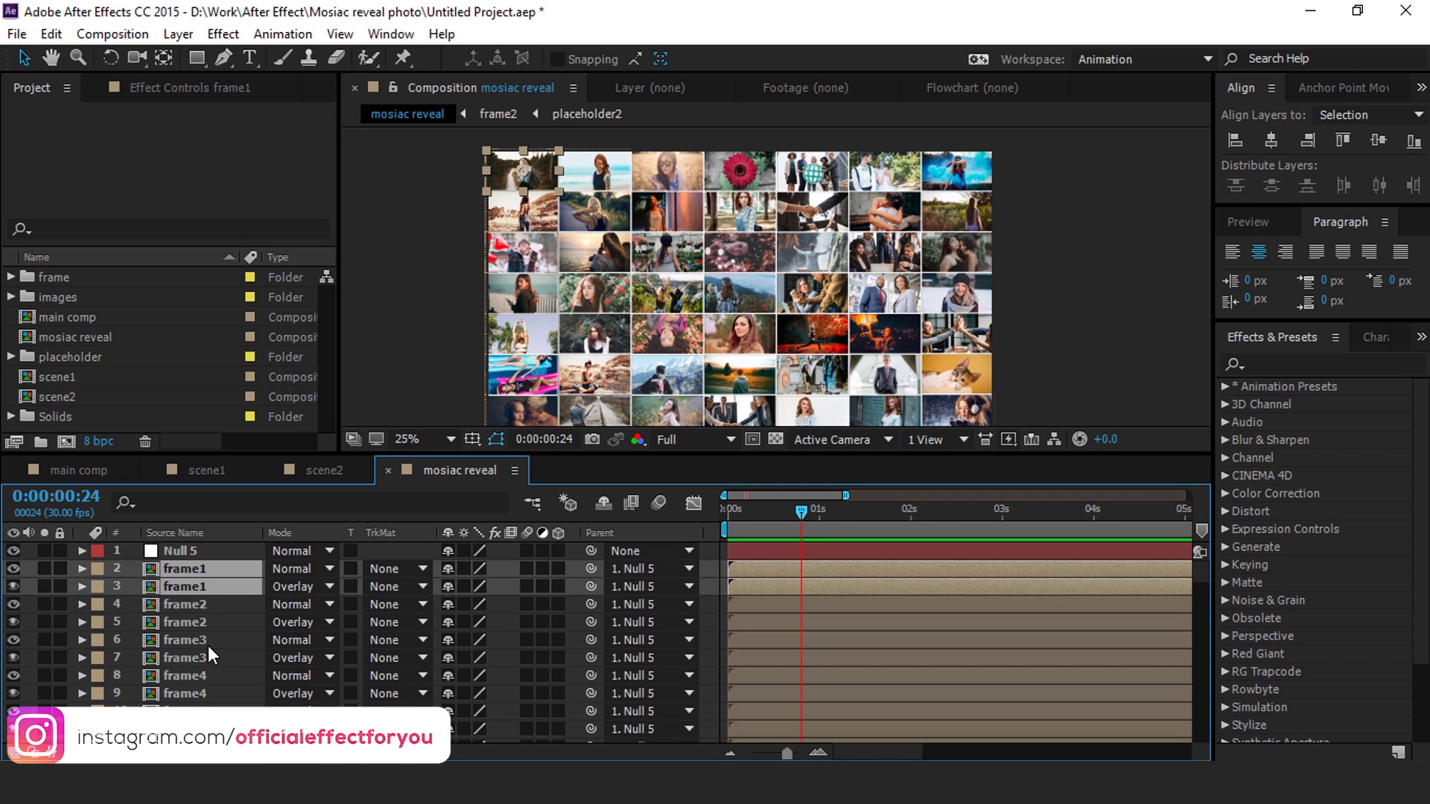
ctrl+click(204, 642)
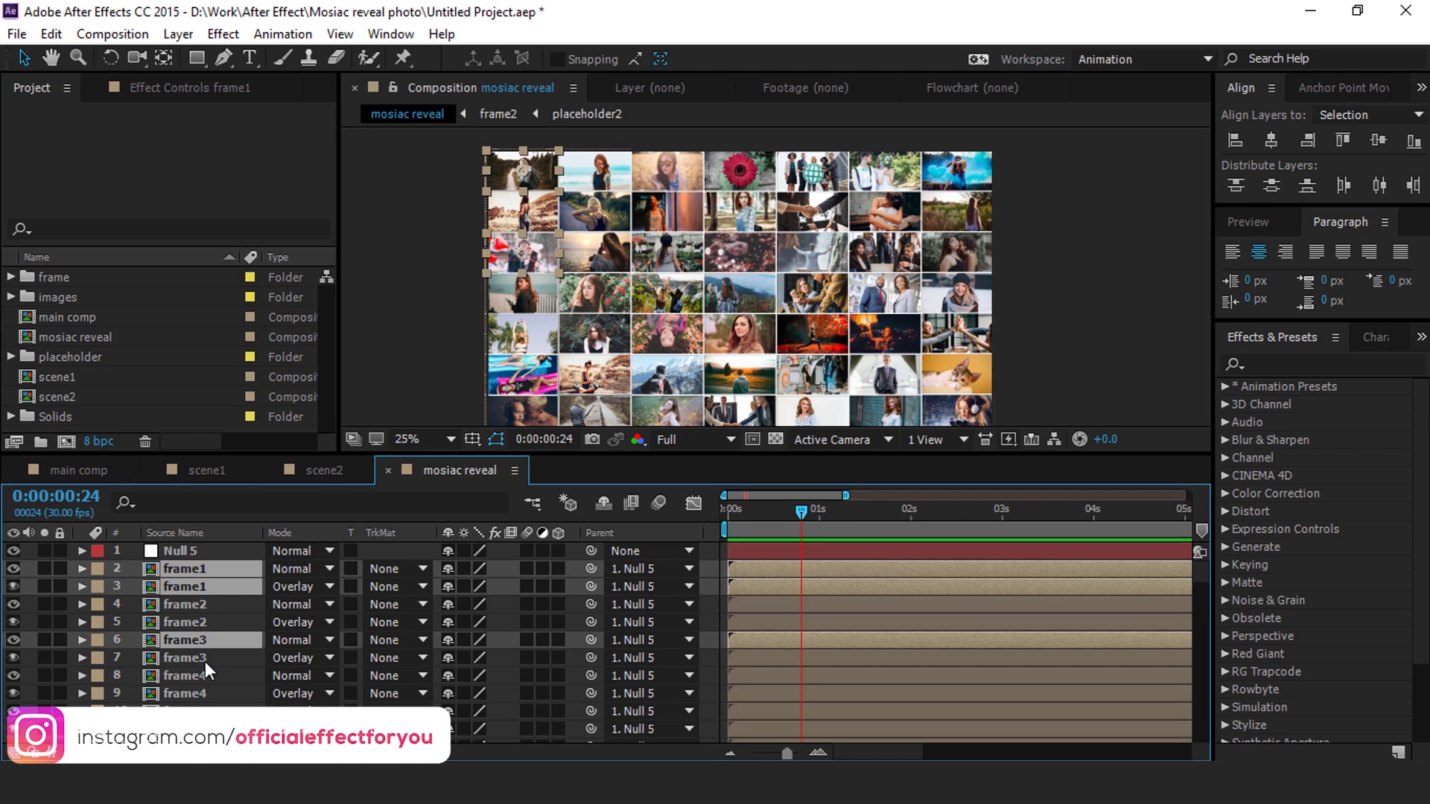
ctrl+click(204, 659)
ctrl+click(206, 711)
ctrl+click(206, 729)
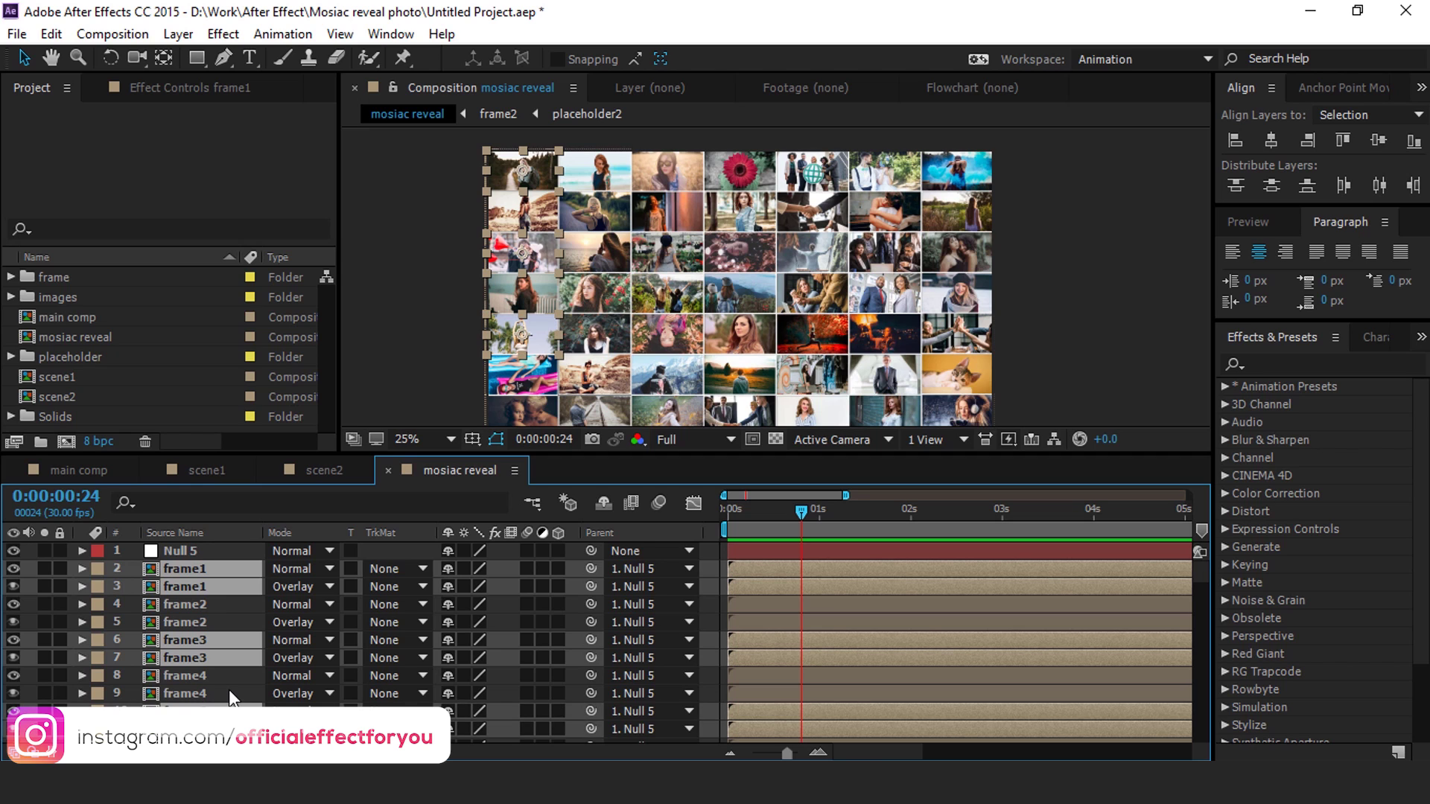
scroll(223, 686, down, 9)
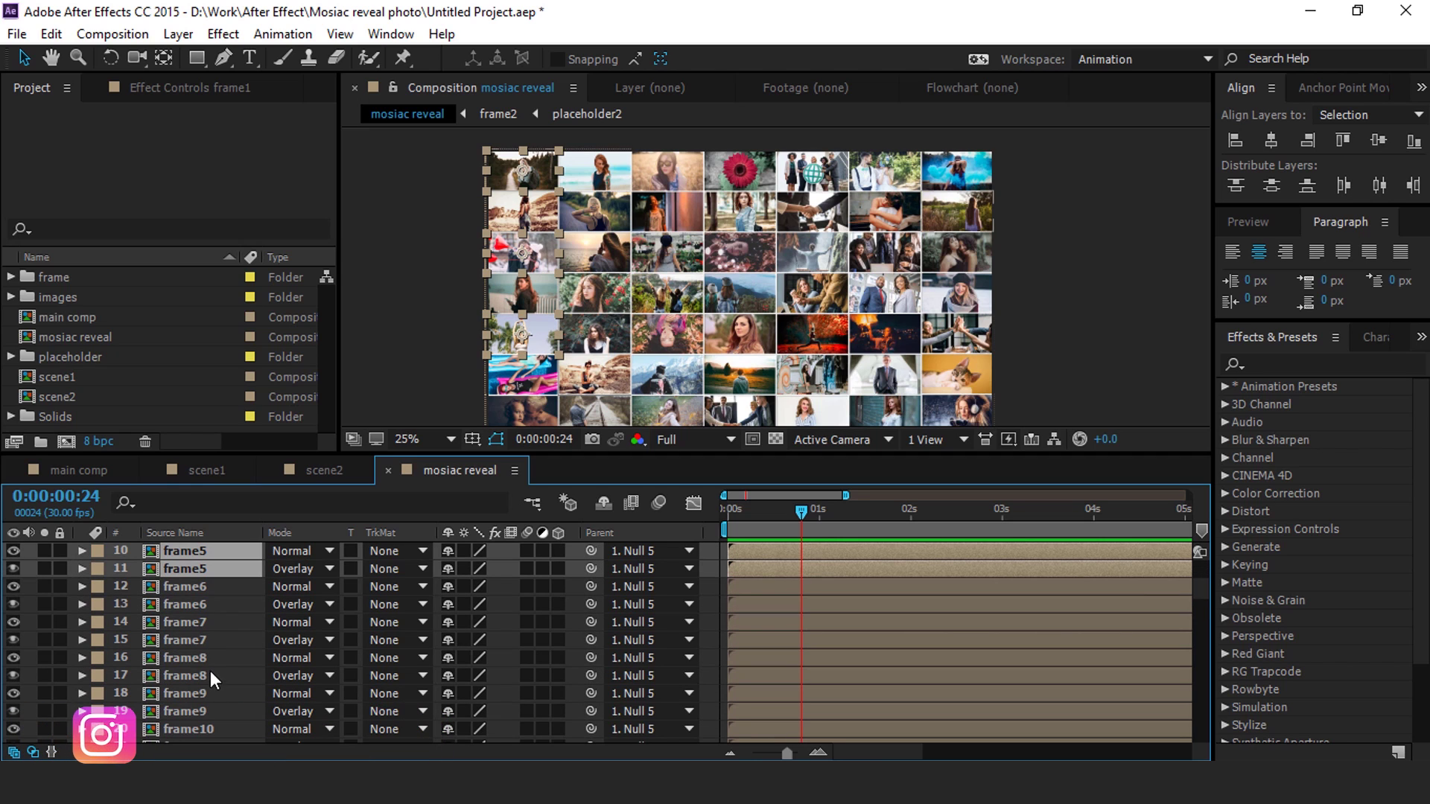
ctrl+click(208, 657)
ctrl+click(207, 674)
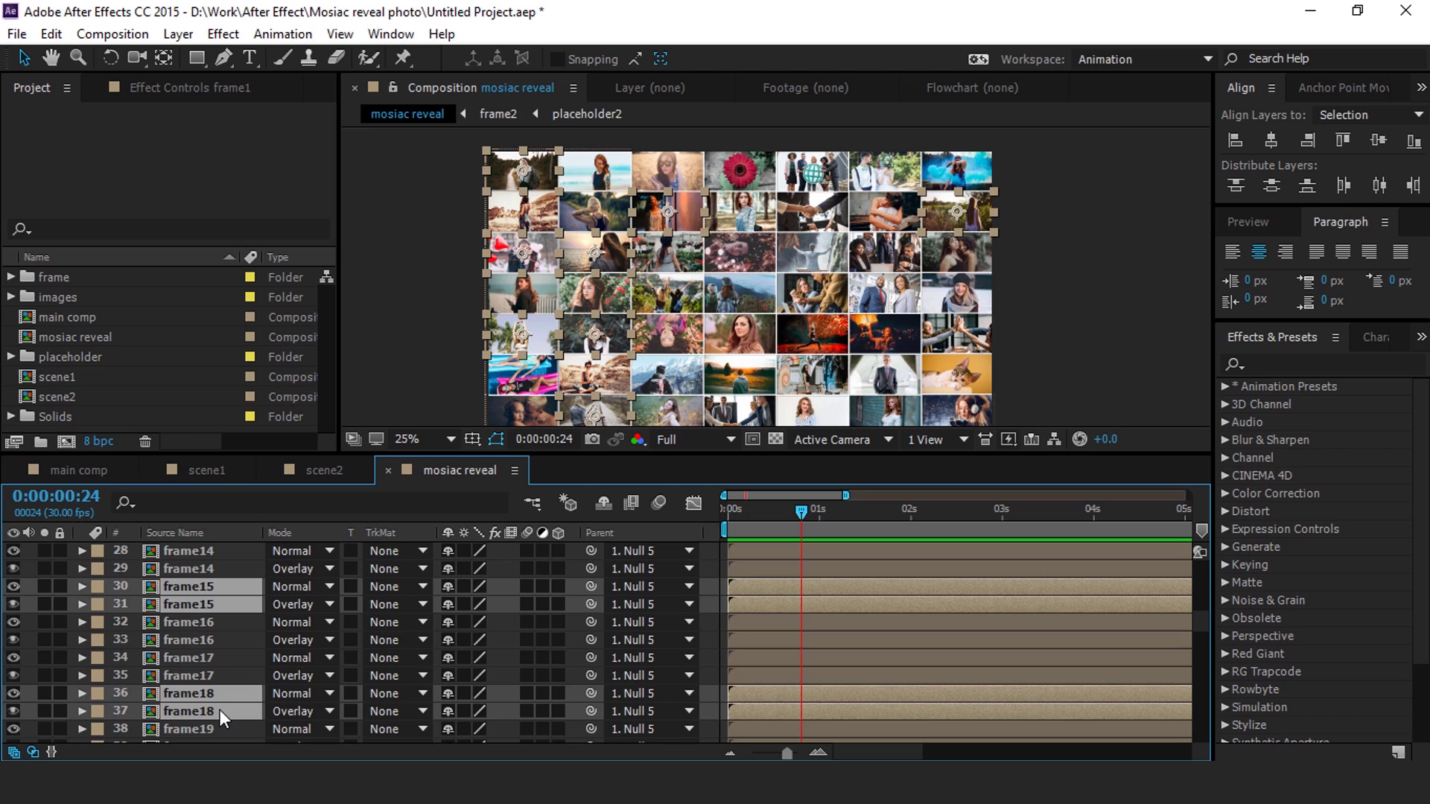
scroll(220, 709, up, 9)
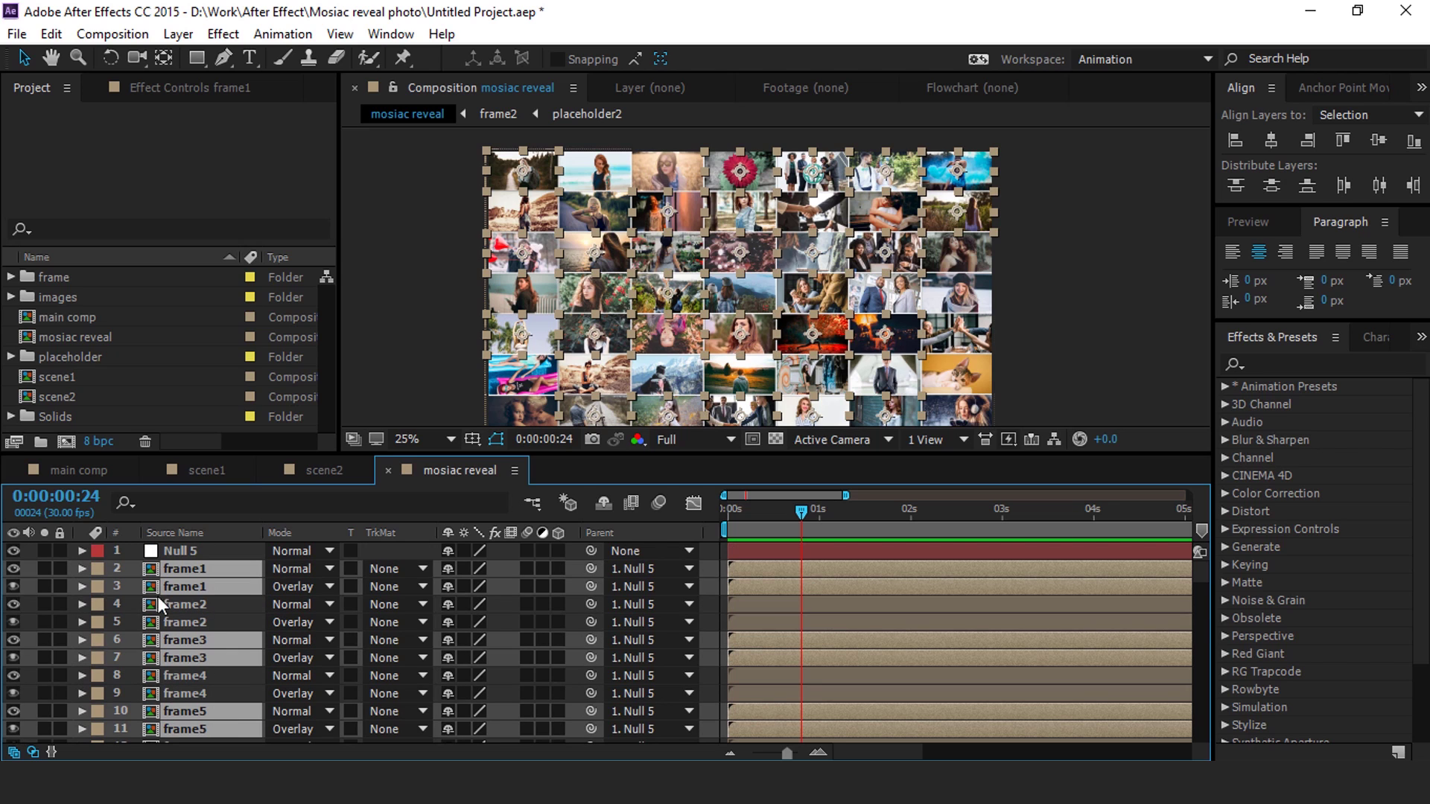
click(97, 588)
click(123, 399)
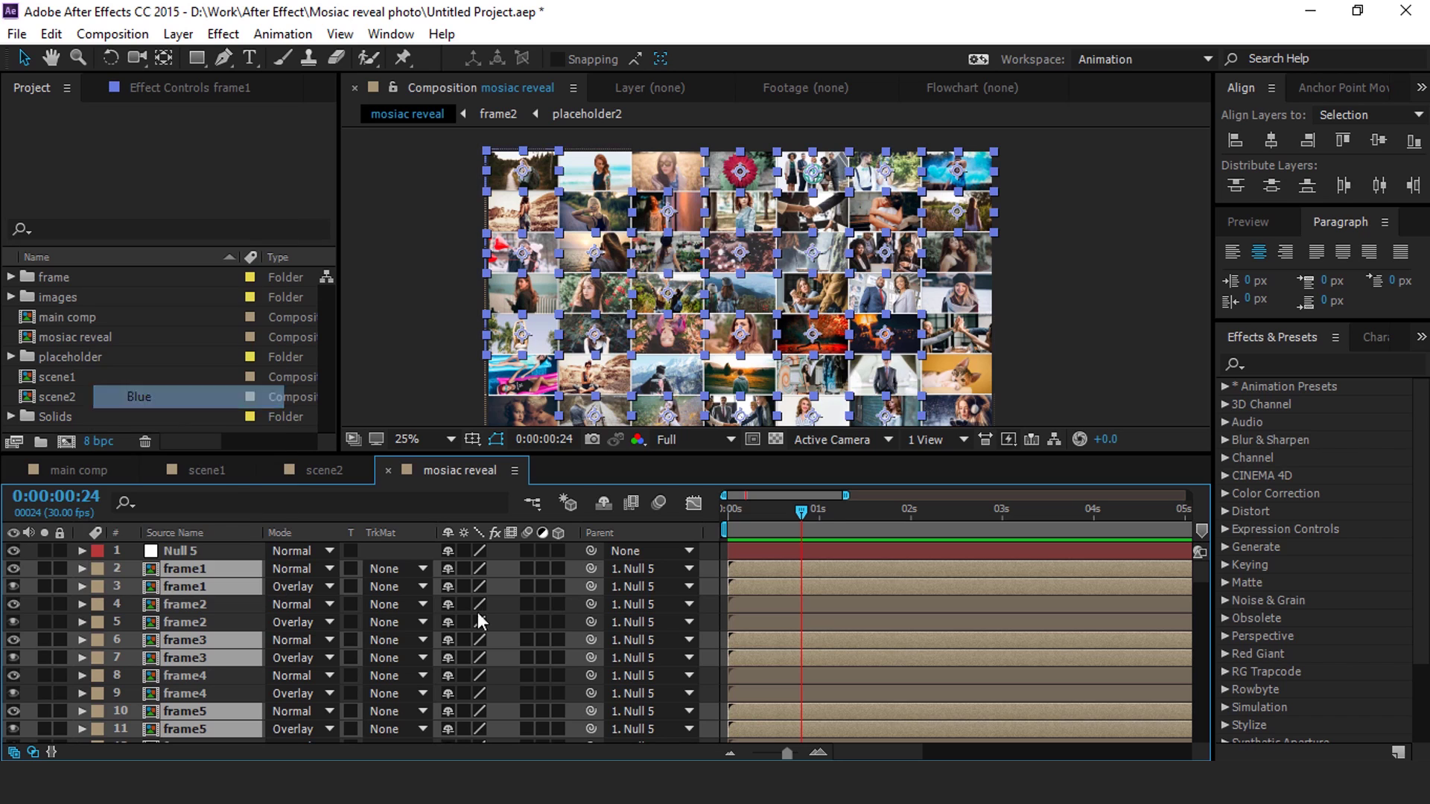
drag(193, 642, 198, 600)
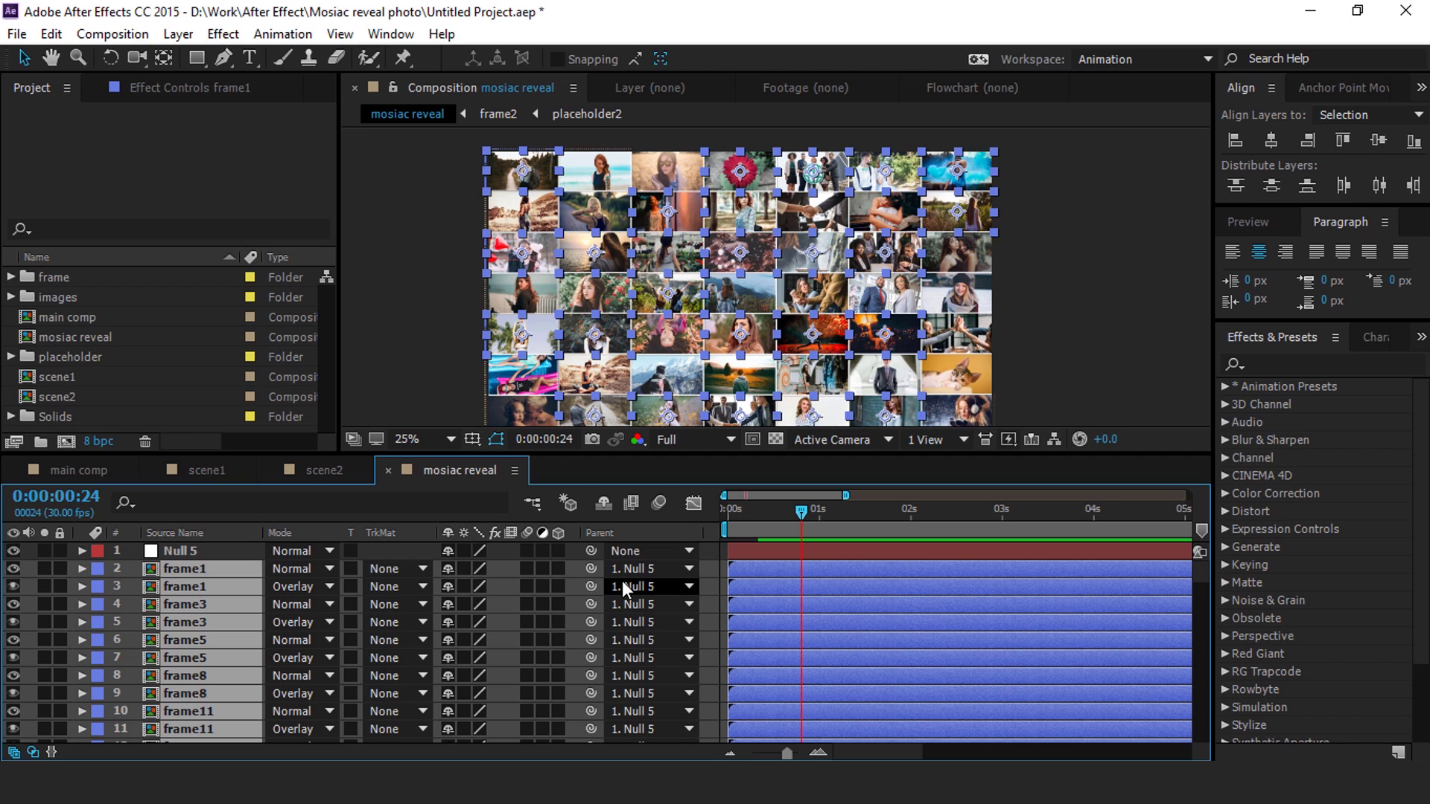
Step: Turn on 3D for the blue frame layers and set a Position keyframe on each at 0:00:01:03
click(557, 586)
key(p)
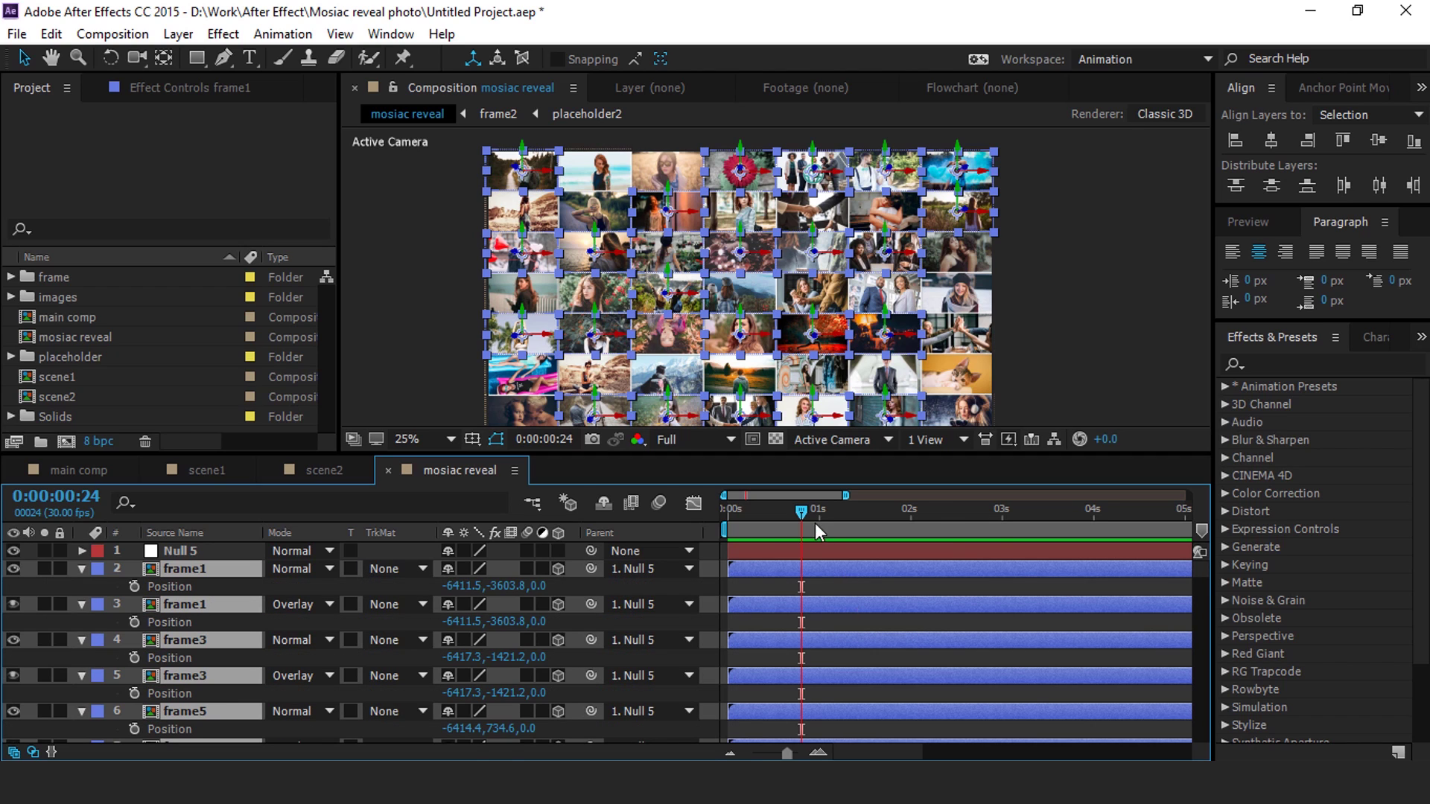
drag(801, 511, 733, 531)
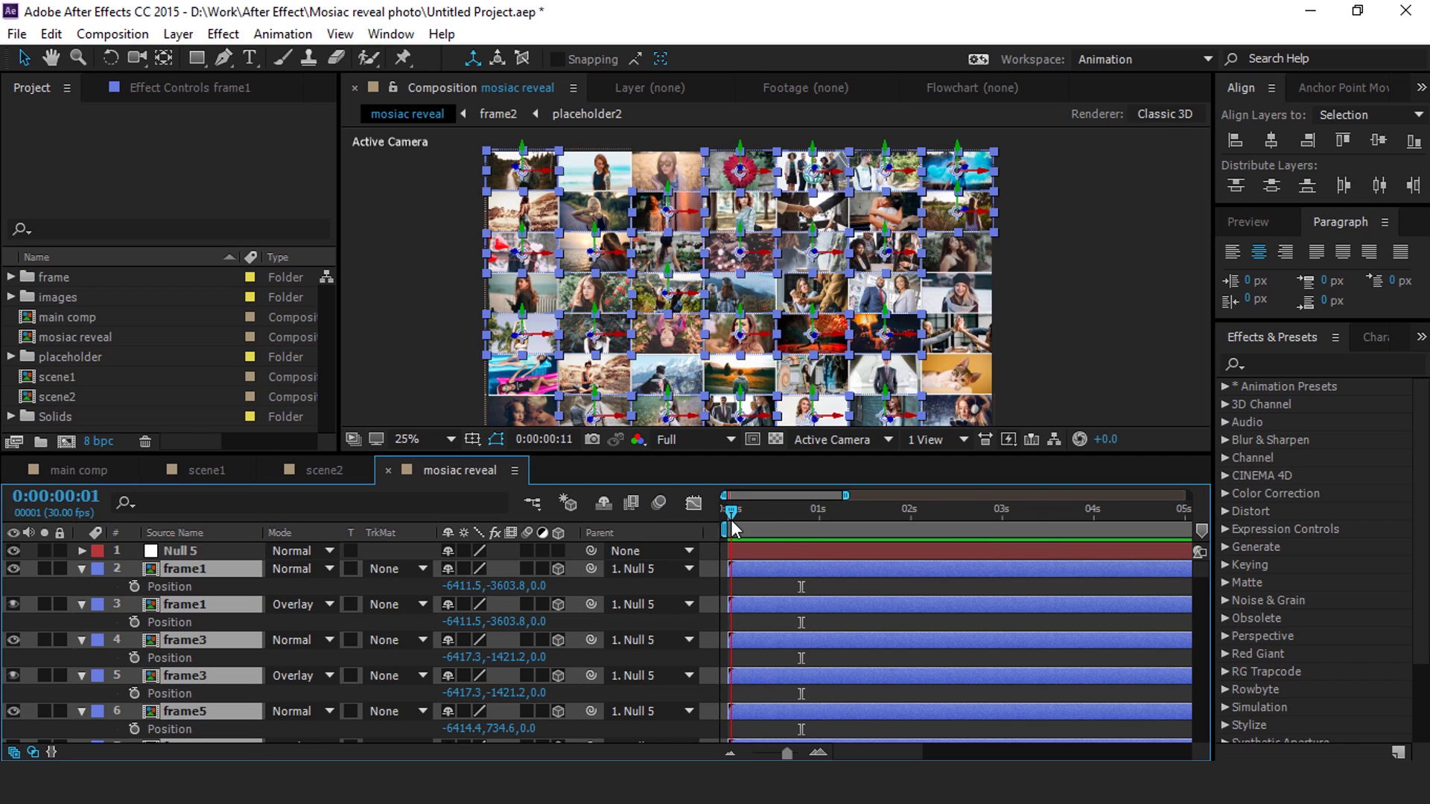
click(820, 523)
key(Page_Down)
key(Page_Down)
key(Page_Down)
click(134, 587)
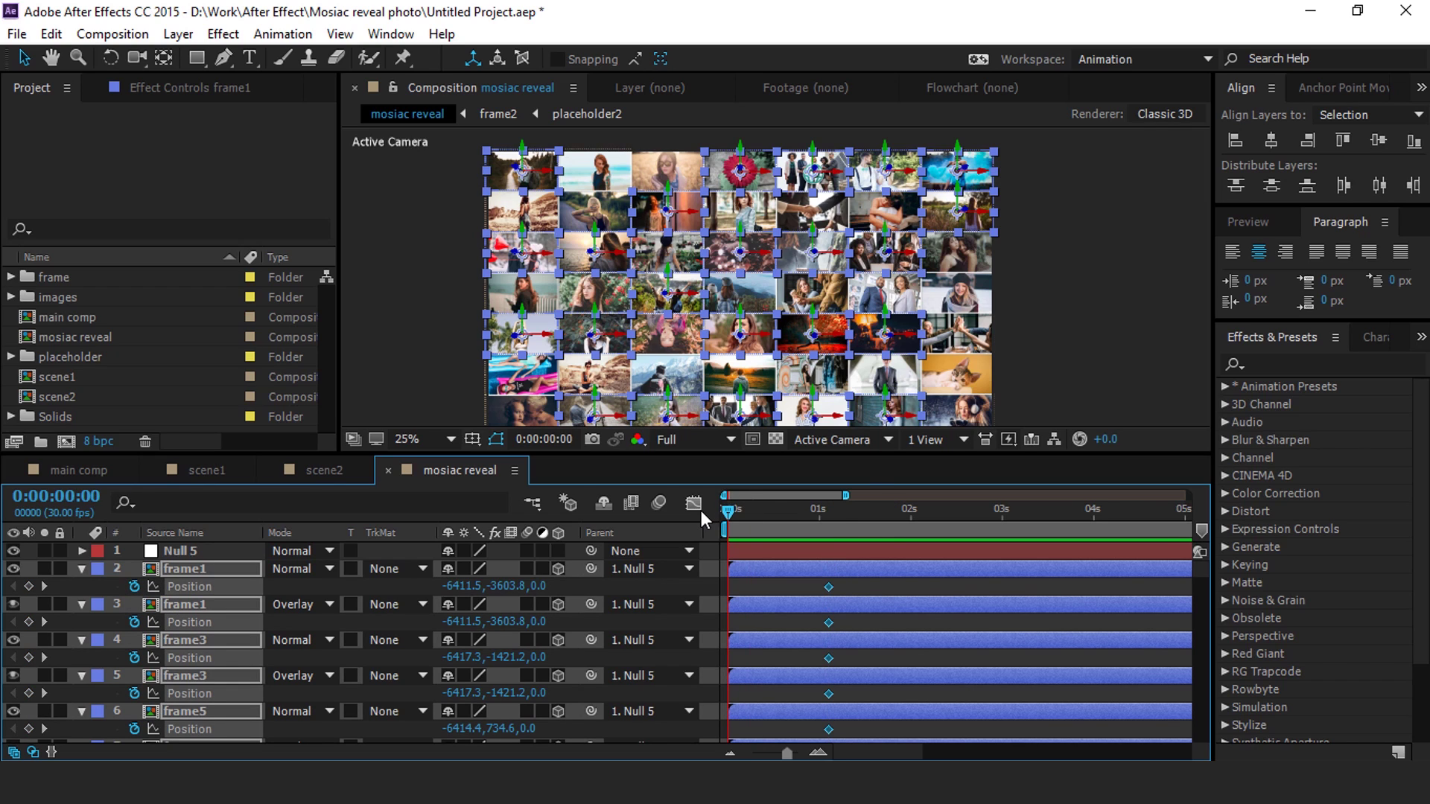
Step: At 0:00:00:00, set the Z Position of all blue frame layers to -2362, then deselect and collapse them
key(comma)
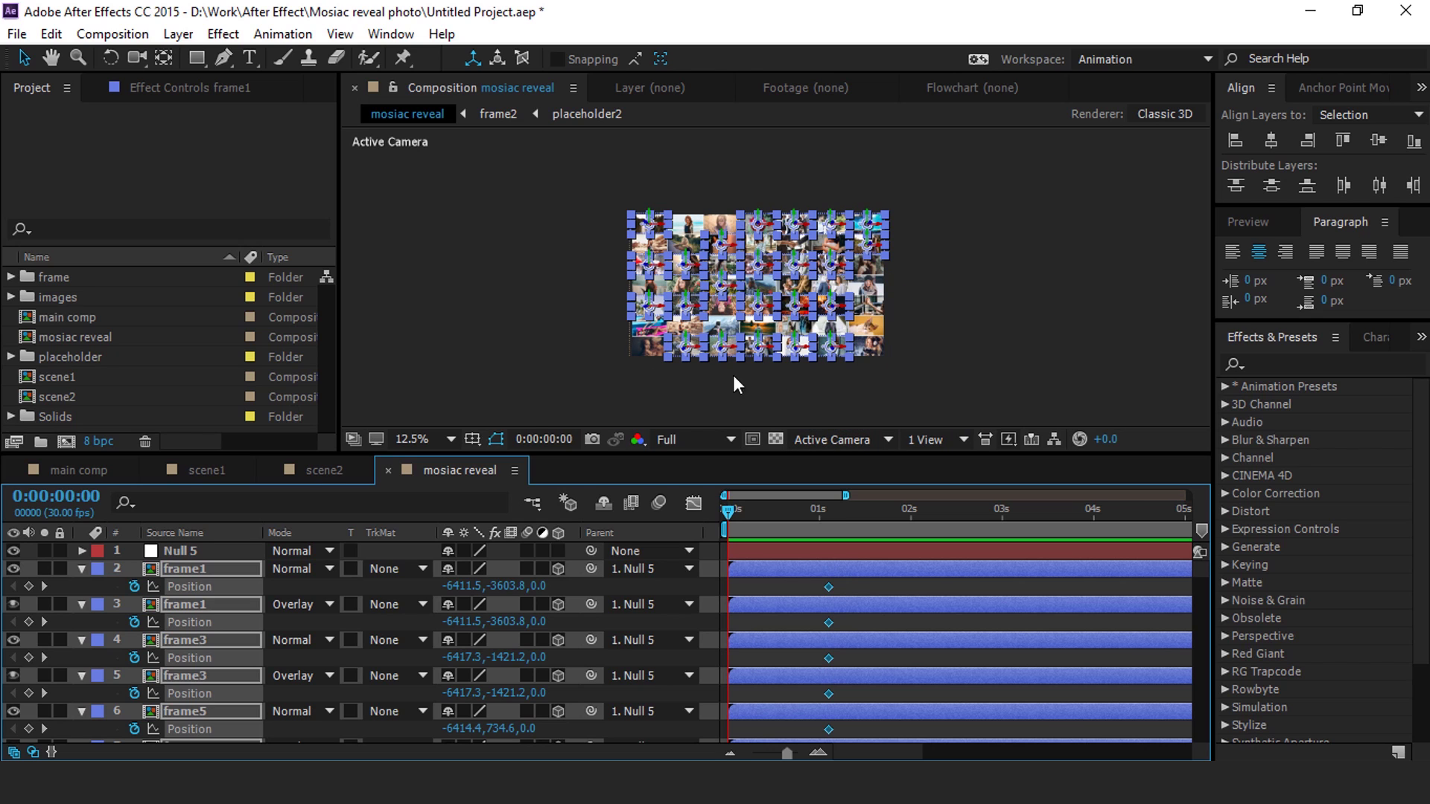
drag(538, 587, 189, 594)
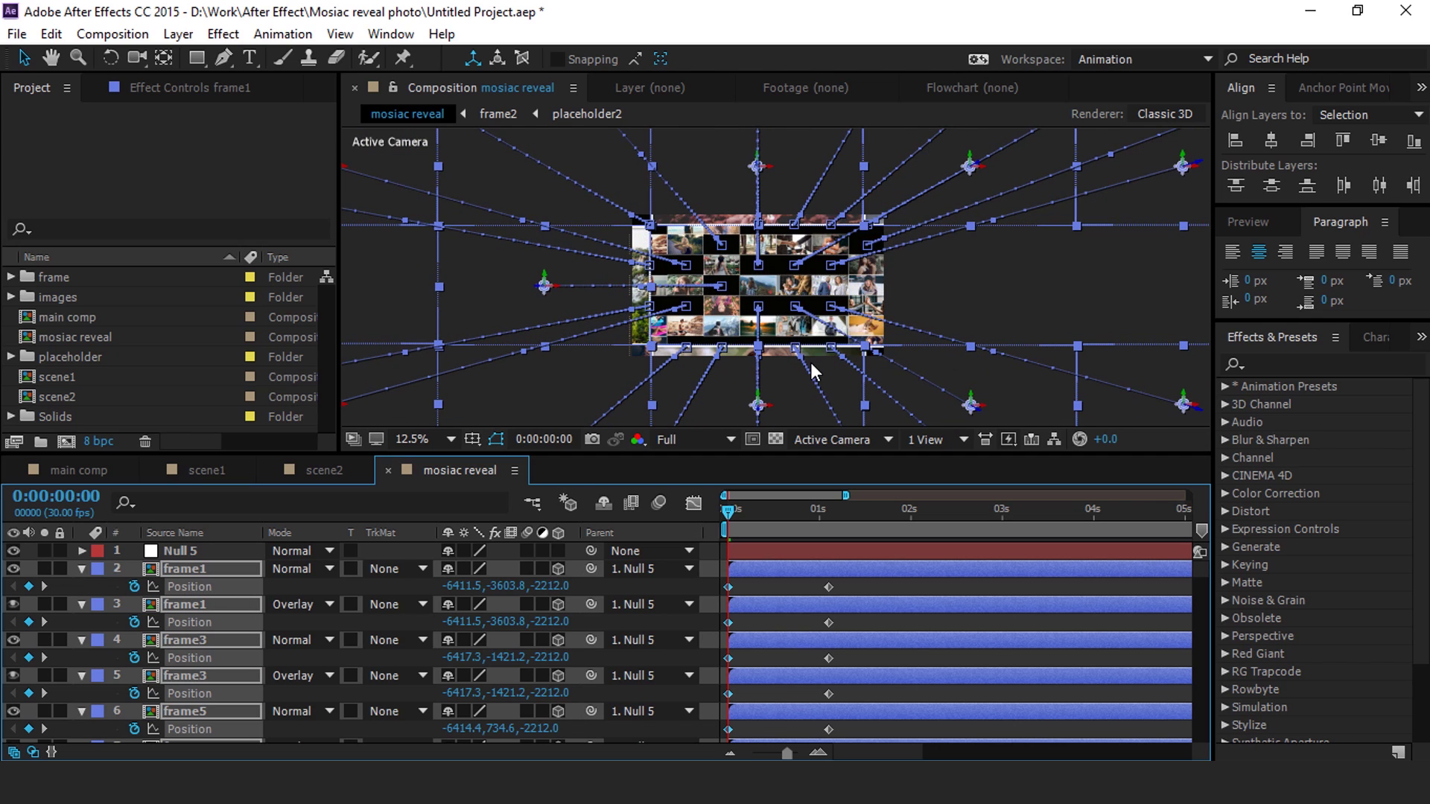
key(period)
key(comma)
drag(553, 630, 516, 630)
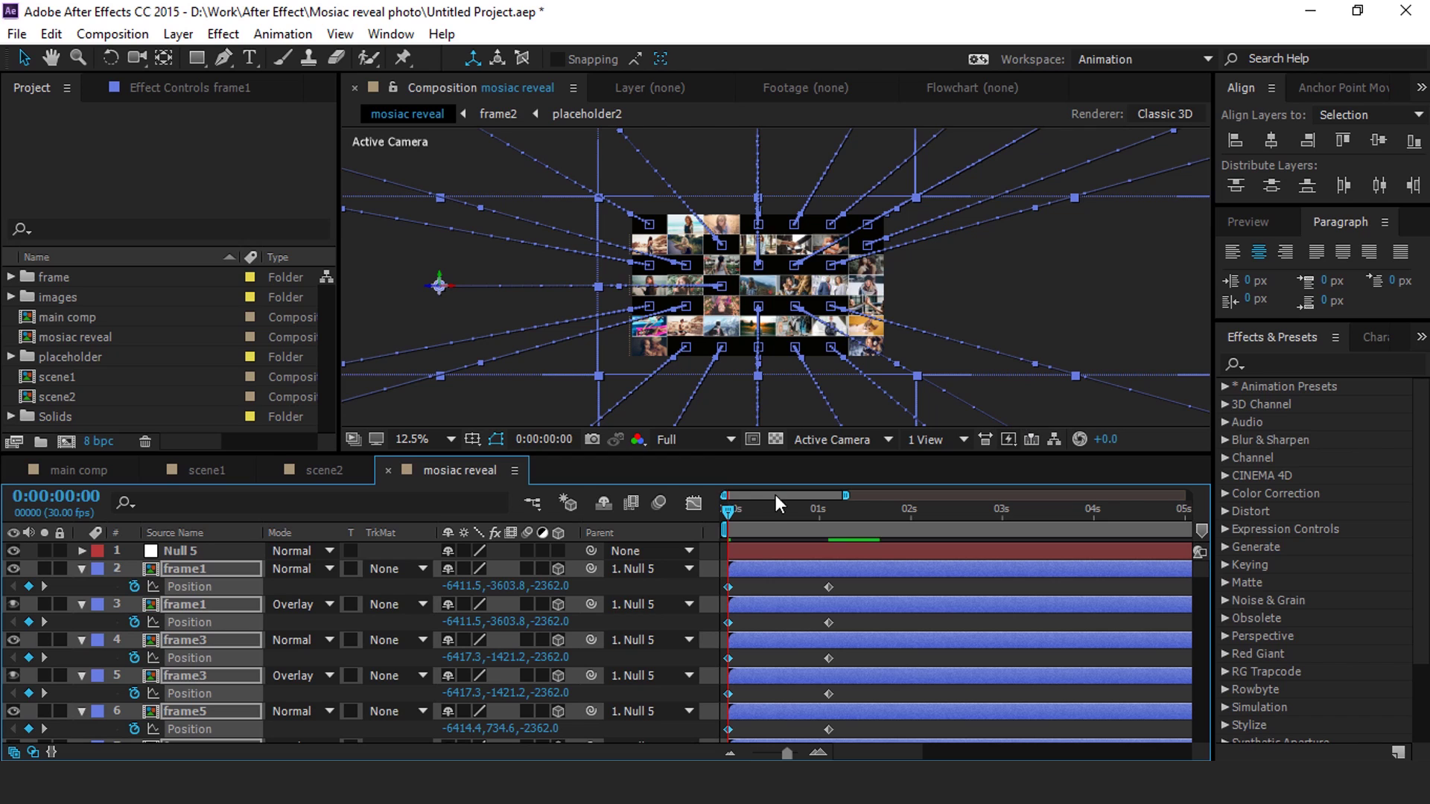
click(788, 584)
key(u)
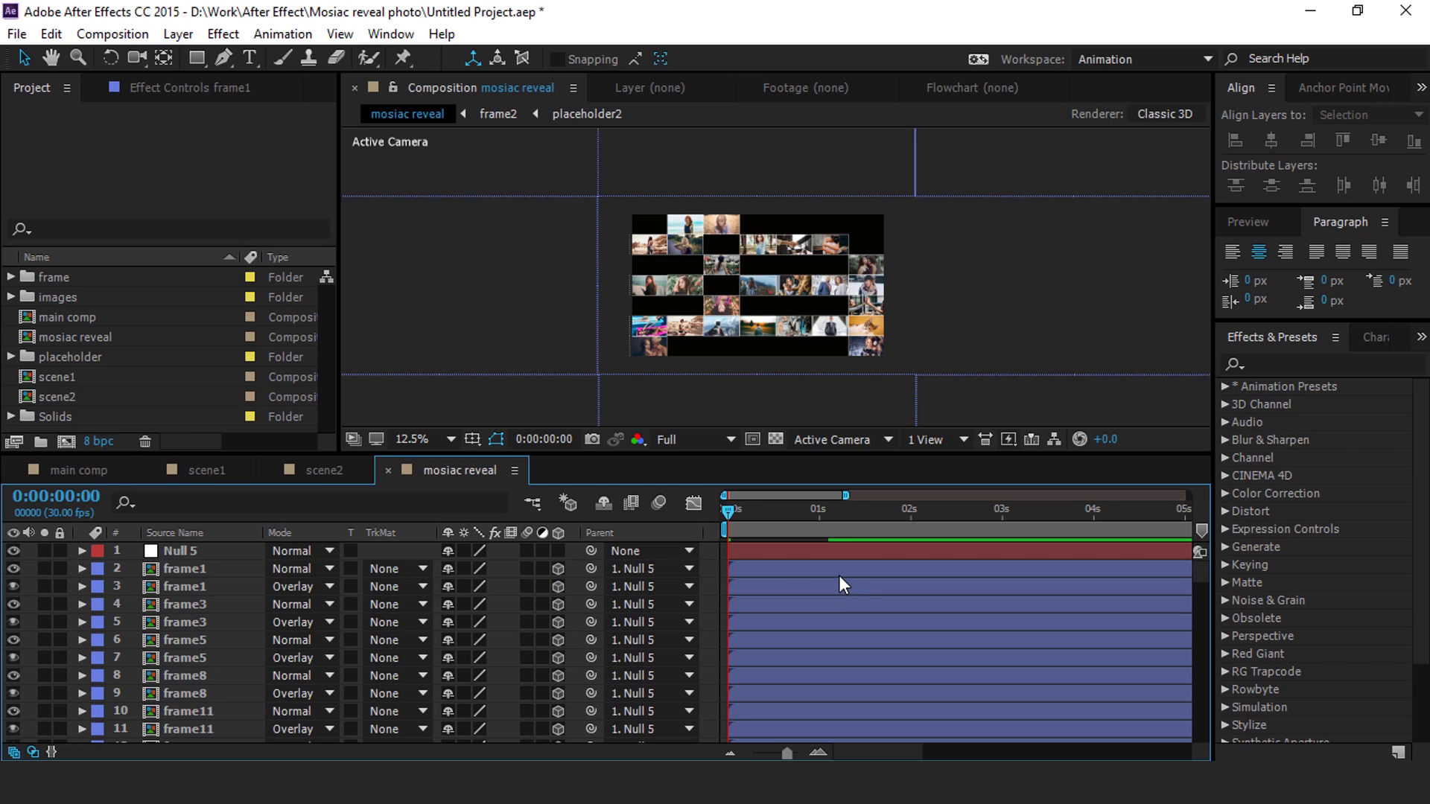
Step: Select the Normal-mode copy of each blue frame layer, starting with frame1, 3, 5, 8 and 11, and show their Position keyframes
click(207, 569)
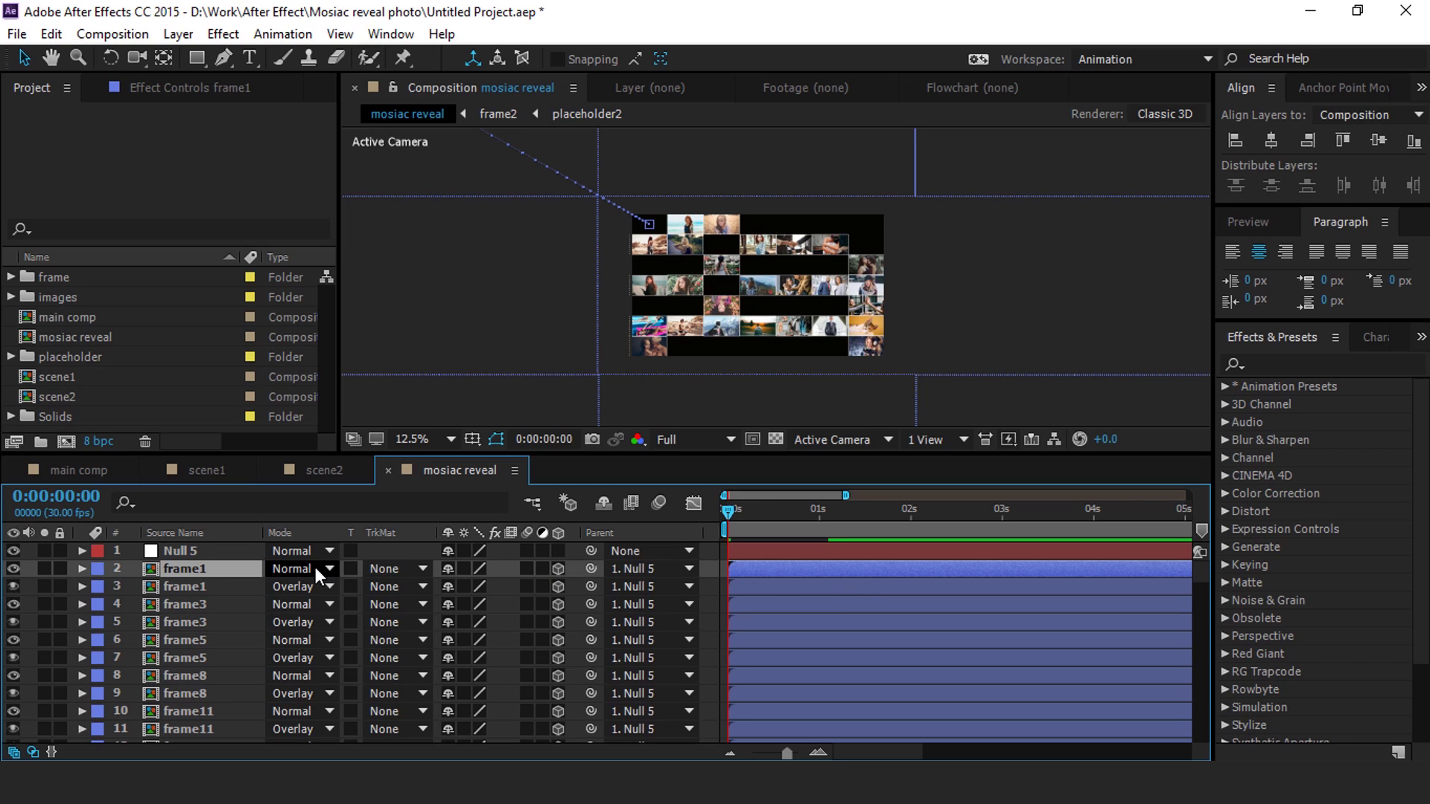
ctrl+click(191, 605)
ctrl+click(195, 642)
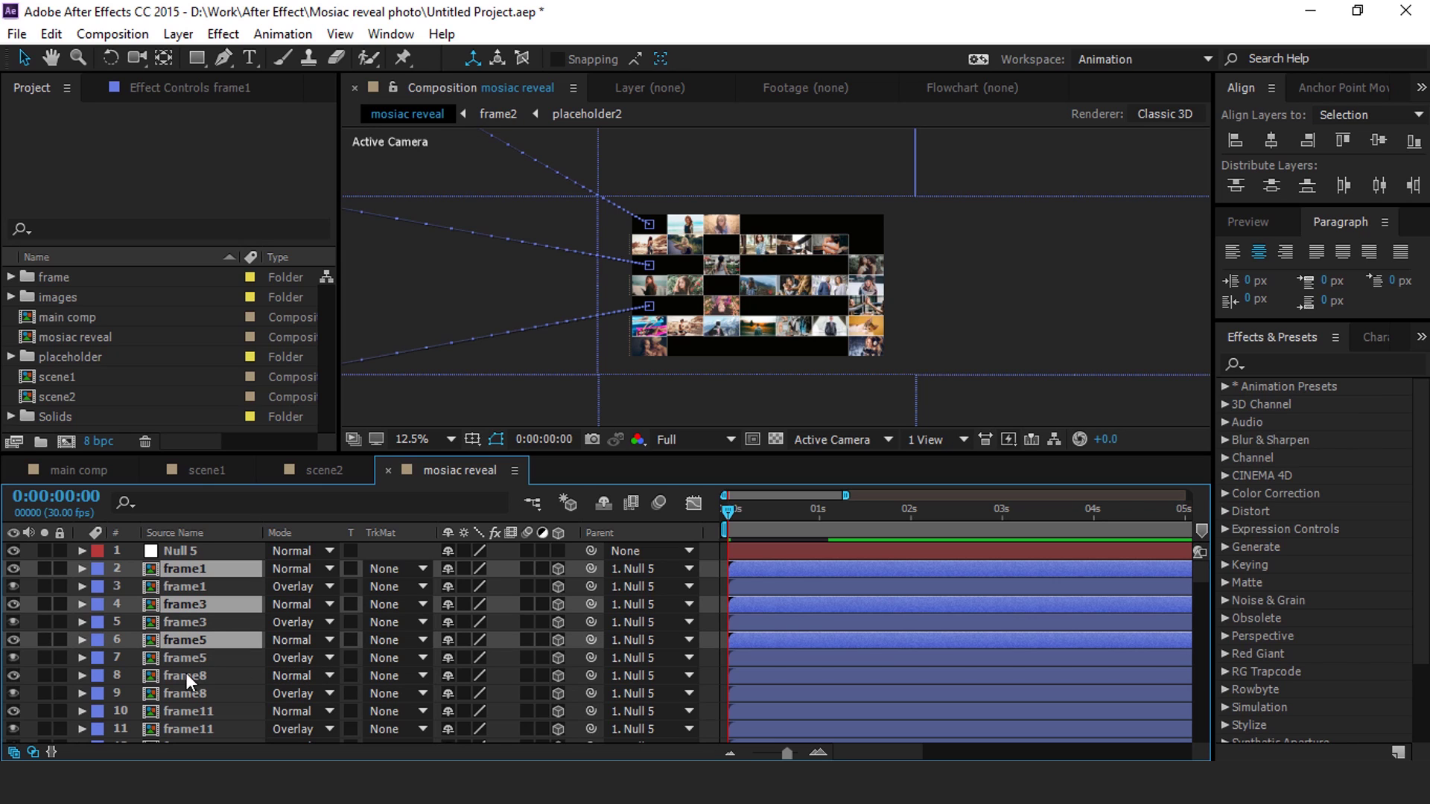
ctrl+click(193, 676)
ctrl+click(190, 711)
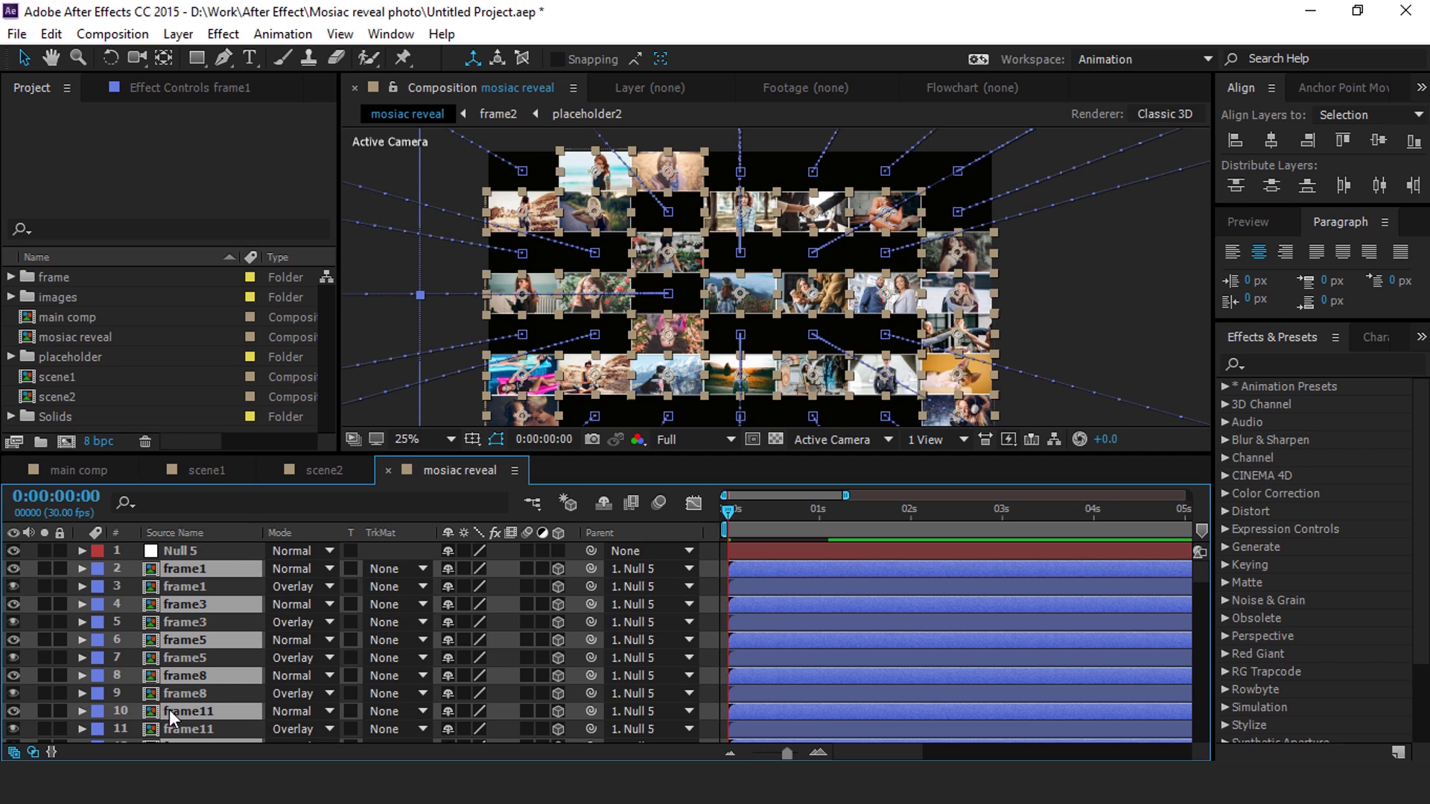
key(p)
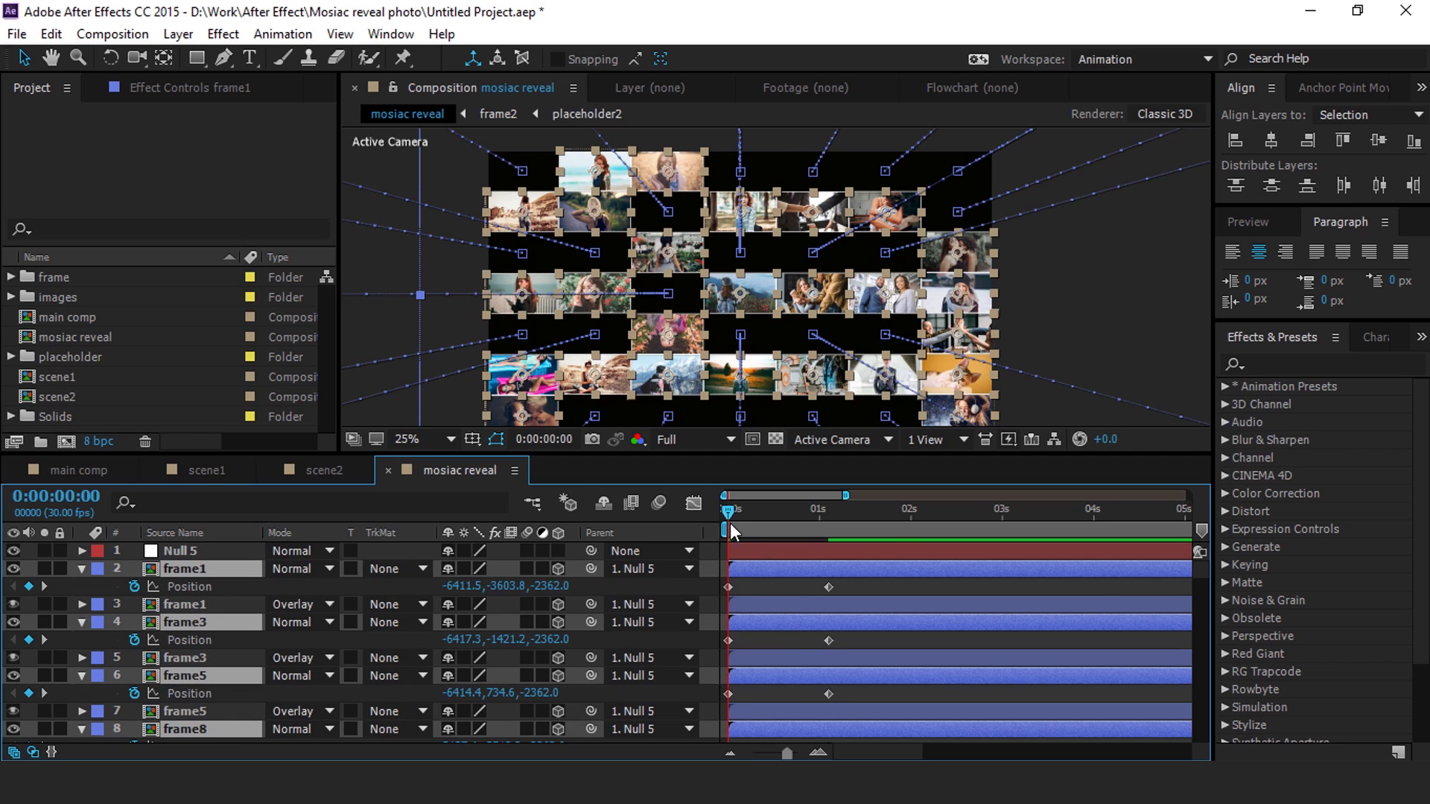
Step: At 0:00:01:03, add an Opacity keyframe to the selected Normal-mode frame layers and set it to 0%
click(823, 525)
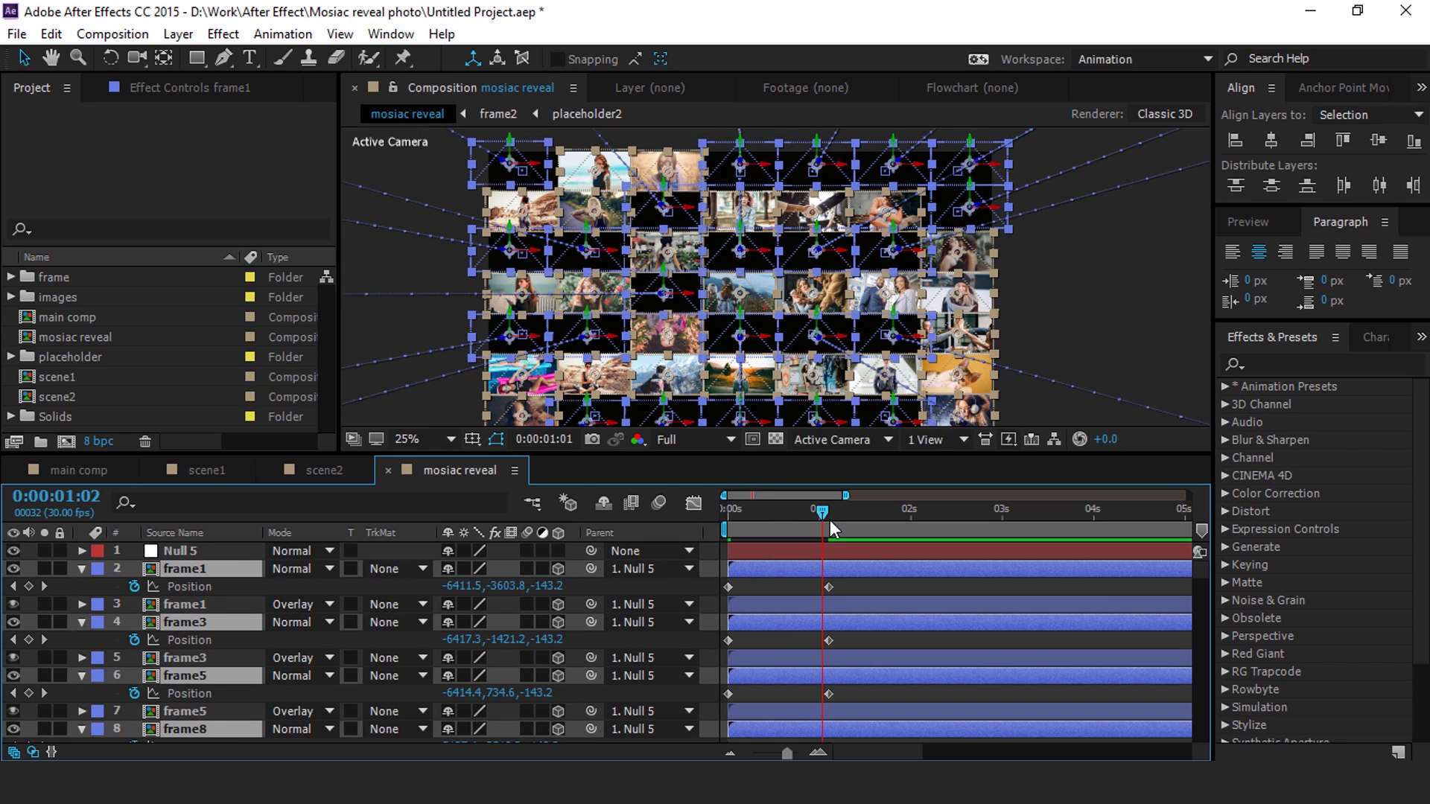
click(832, 520)
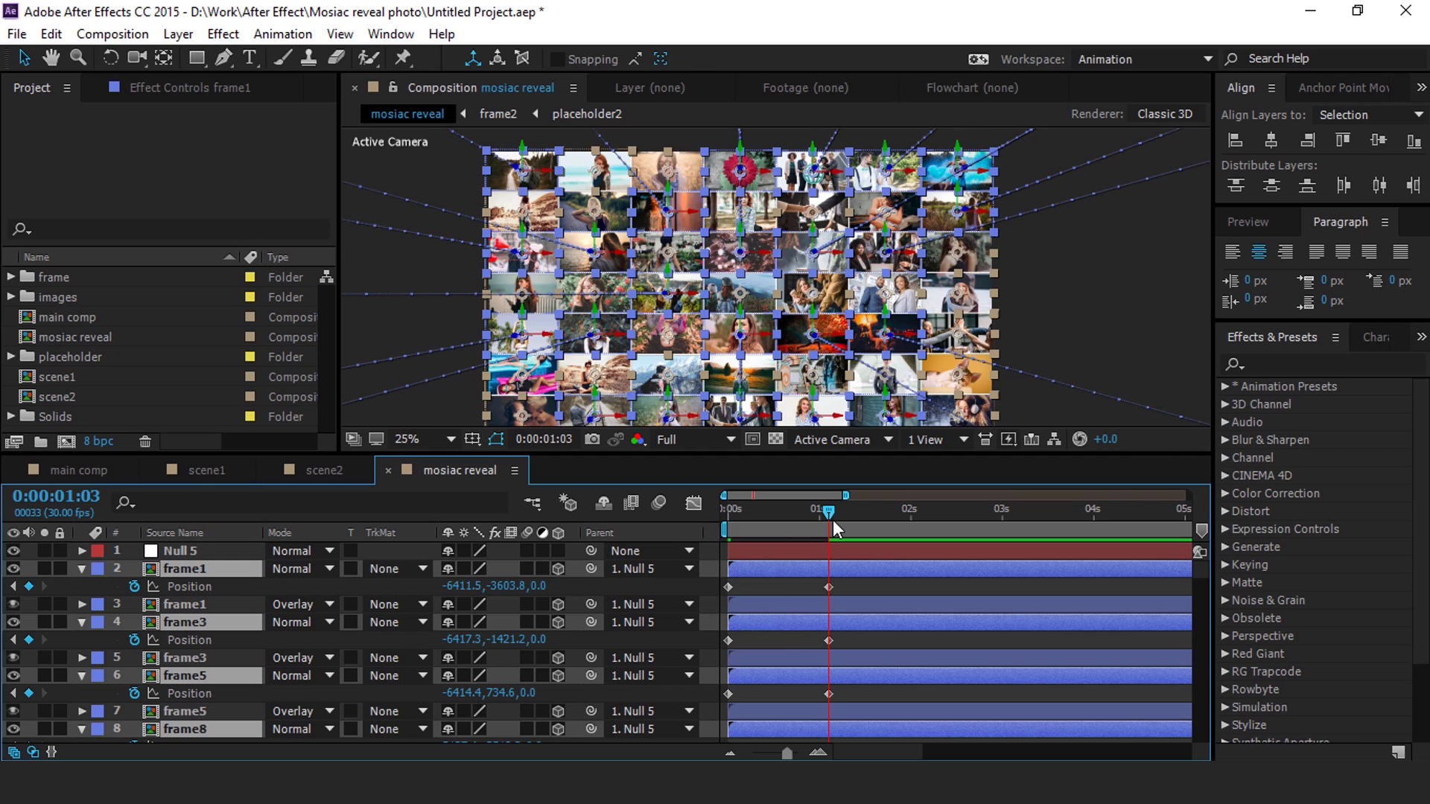
key(shift+t)
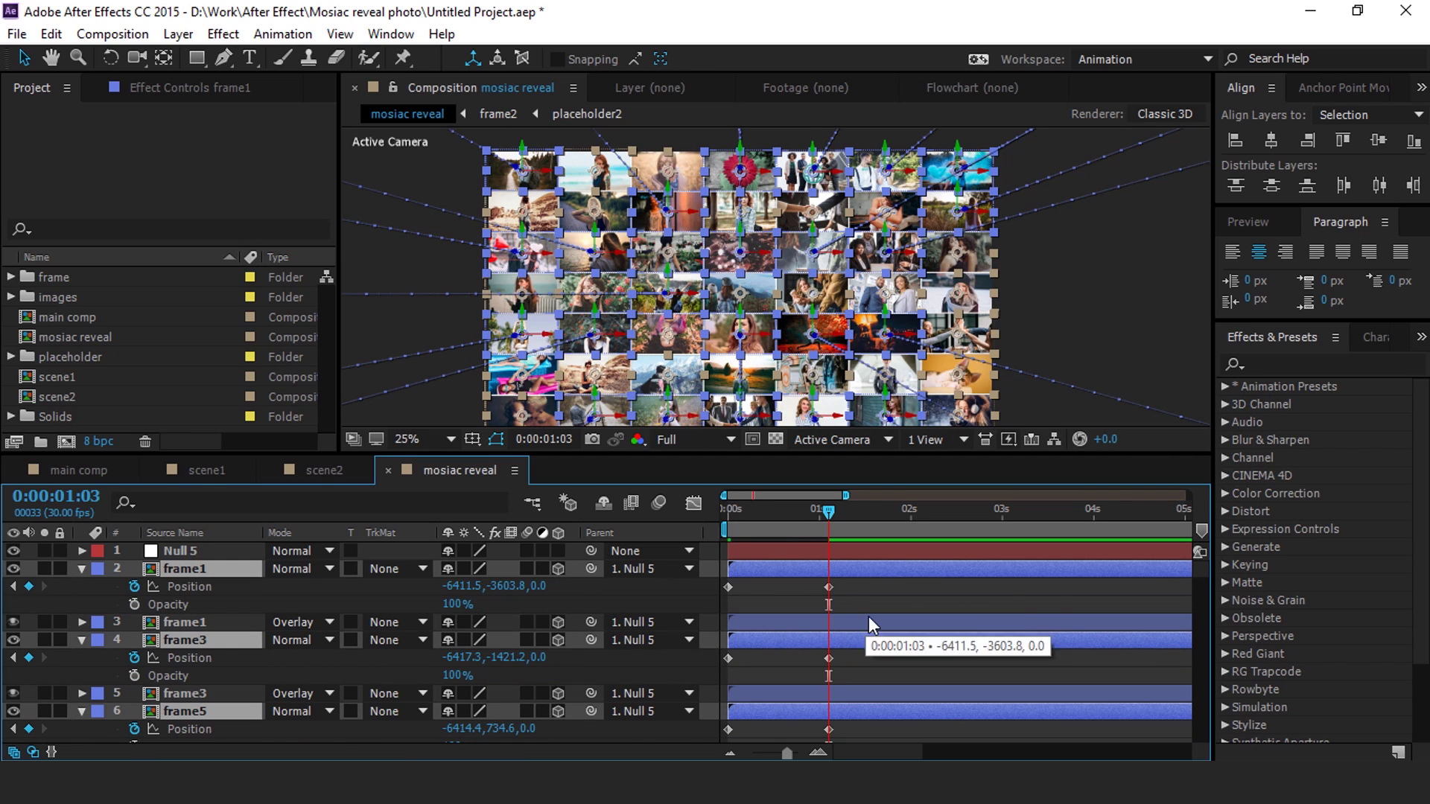
click(134, 604)
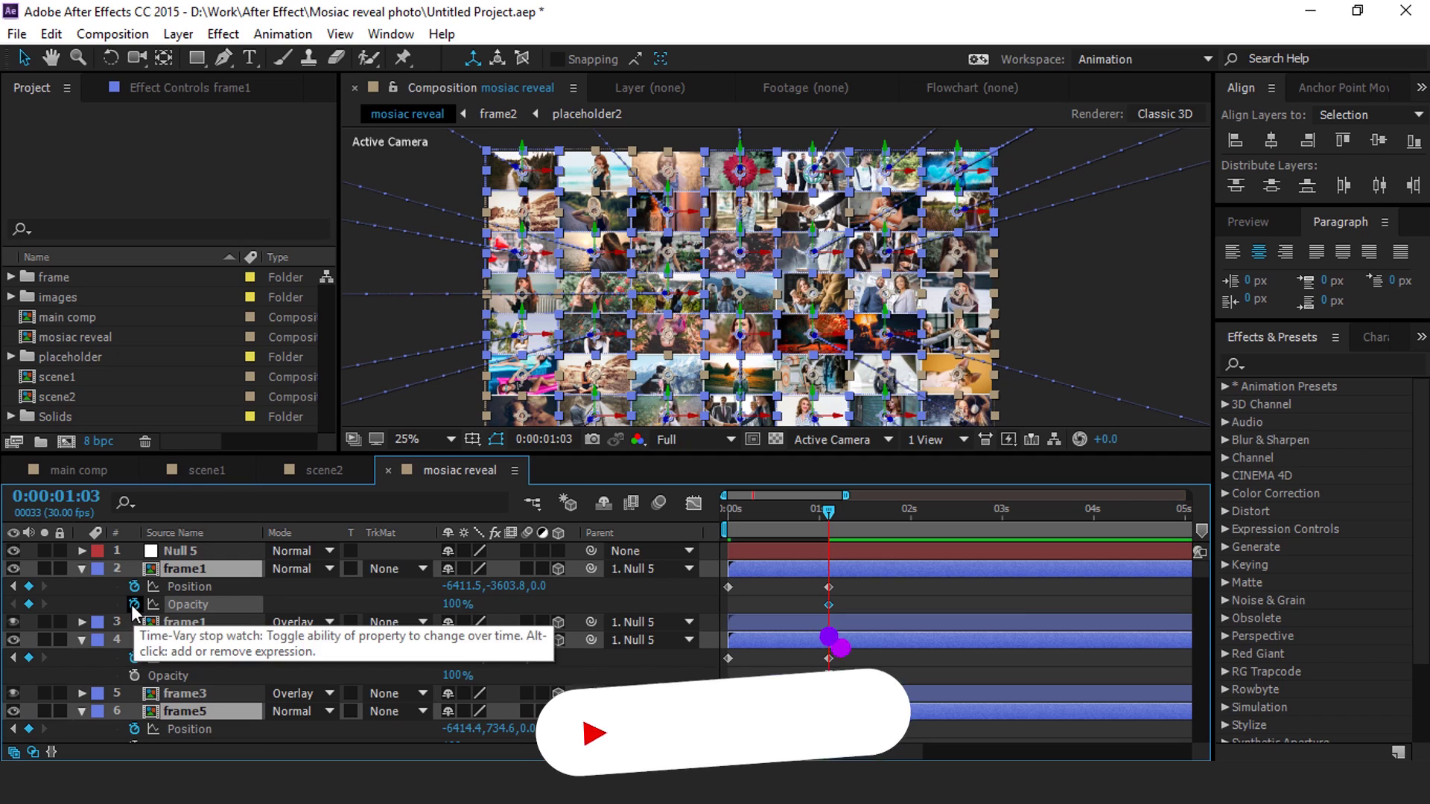
click(457, 604)
text(0)
key(Return)
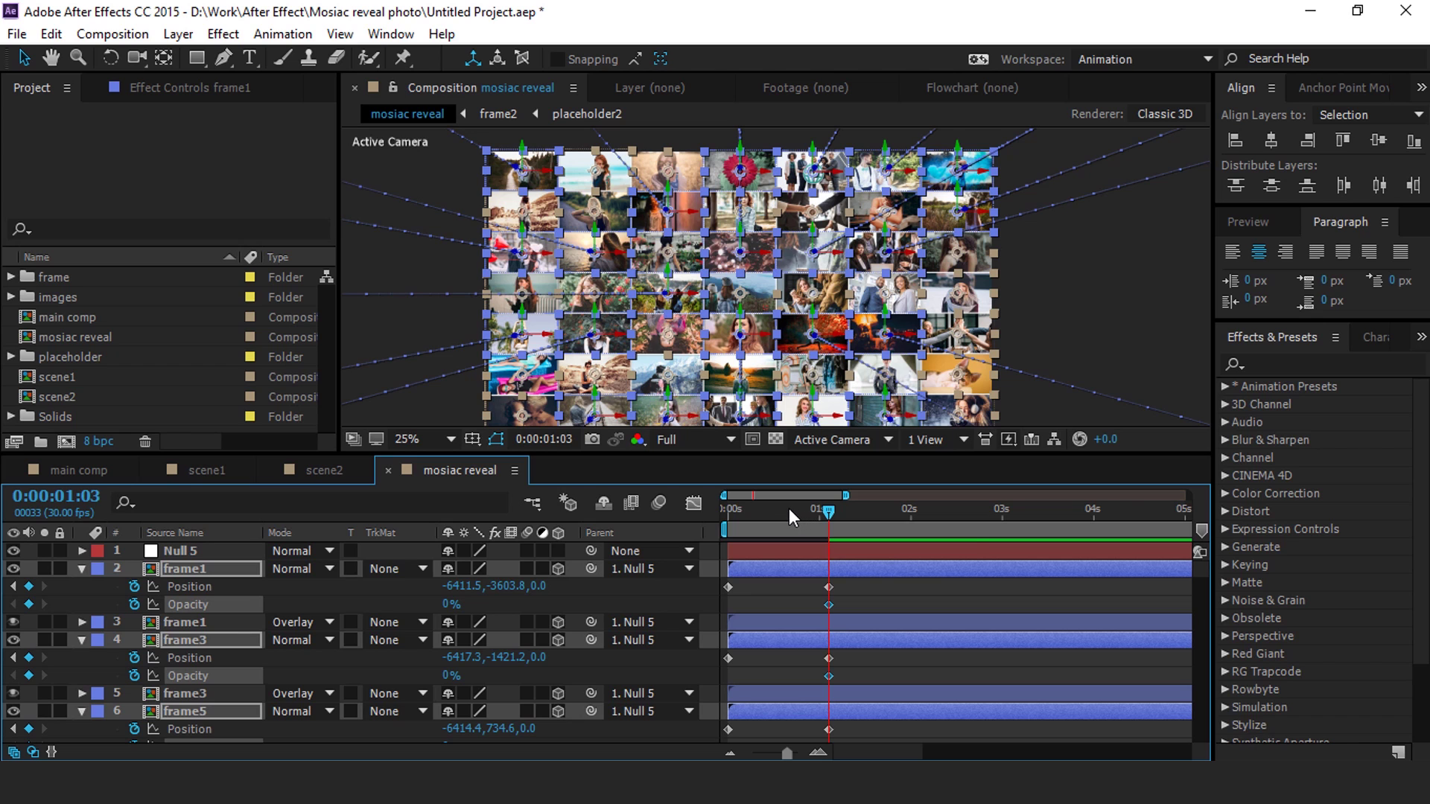
Step: At 0:00:00:17, set the Opacity of the selected frame layers to 100%, then deselect and collapse them
drag(825, 509, 781, 510)
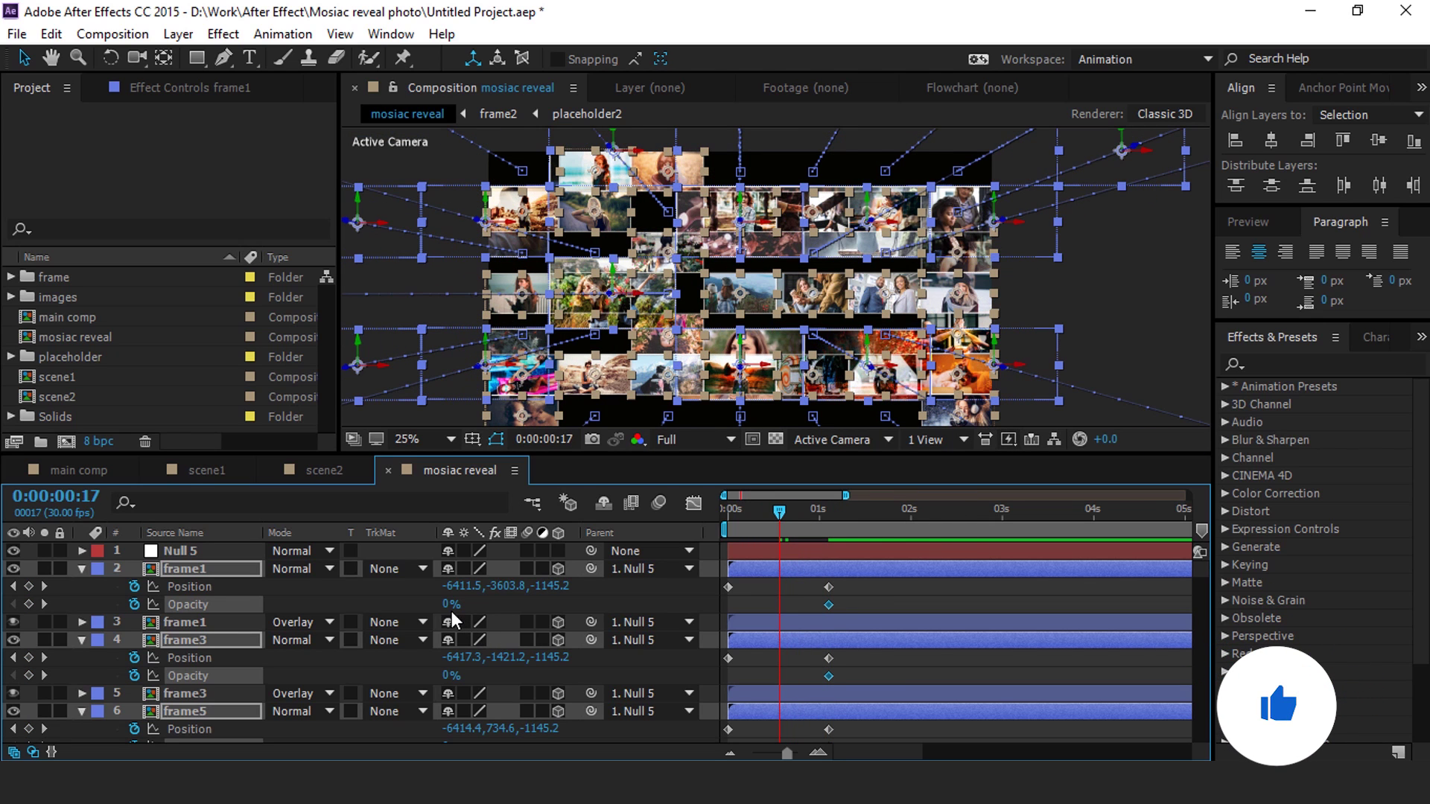
drag(447, 607, 798, 596)
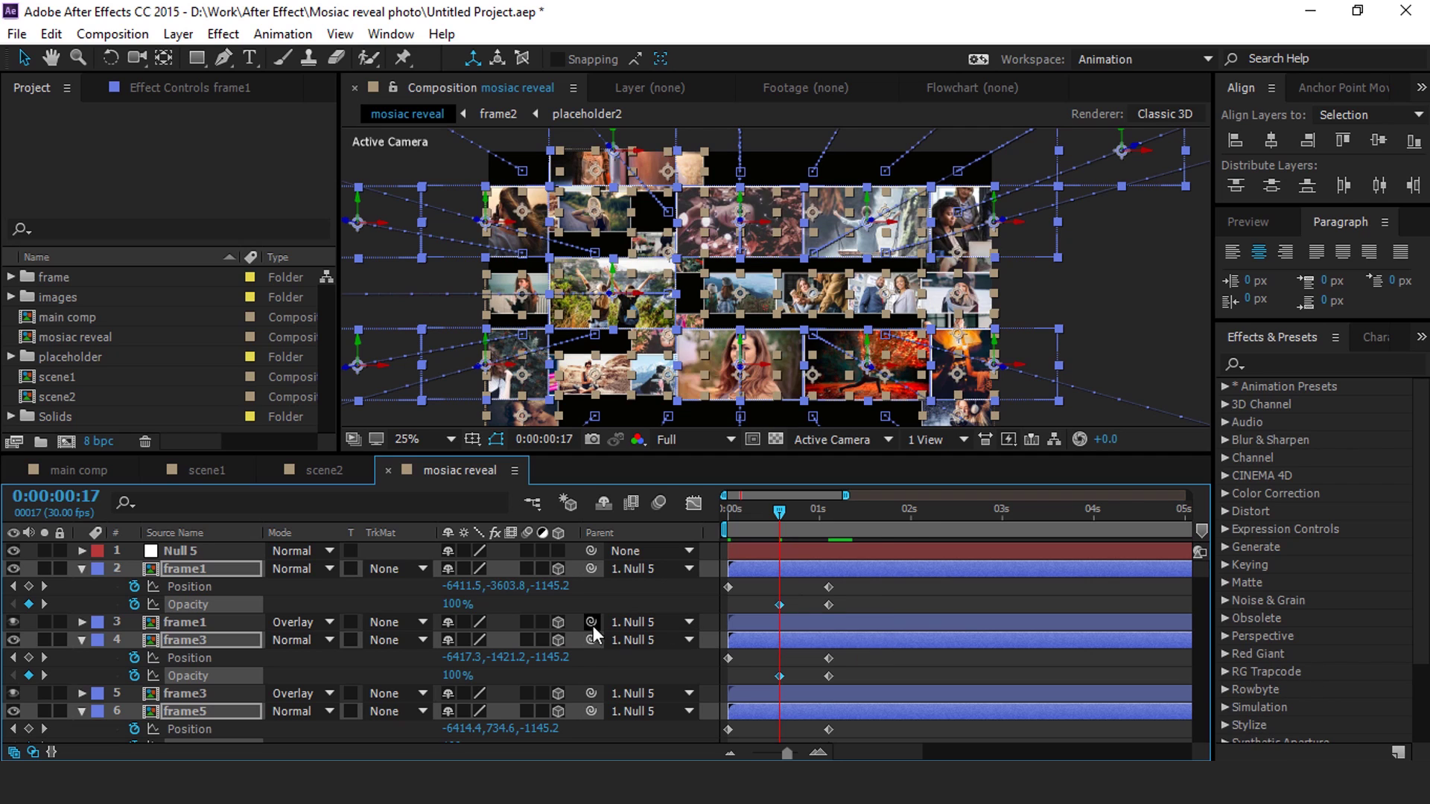
key(k)
click(870, 584)
key(u)
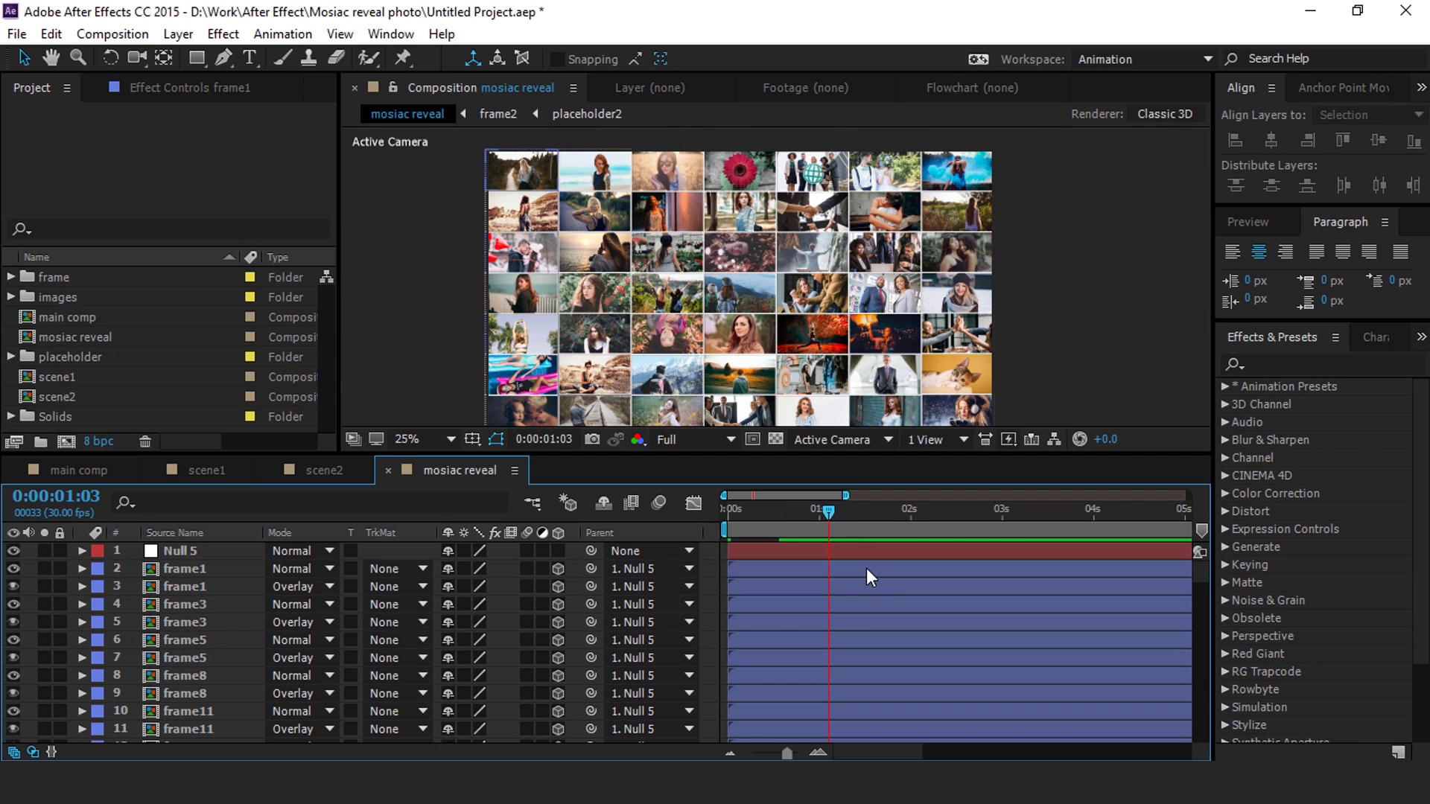
Step: Stagger the first blue pairs by shifting both frame1 layers to start at about 0.7 s and both frame3 layers at about 0.2 s
click(865, 567)
ctrl+click(780, 588)
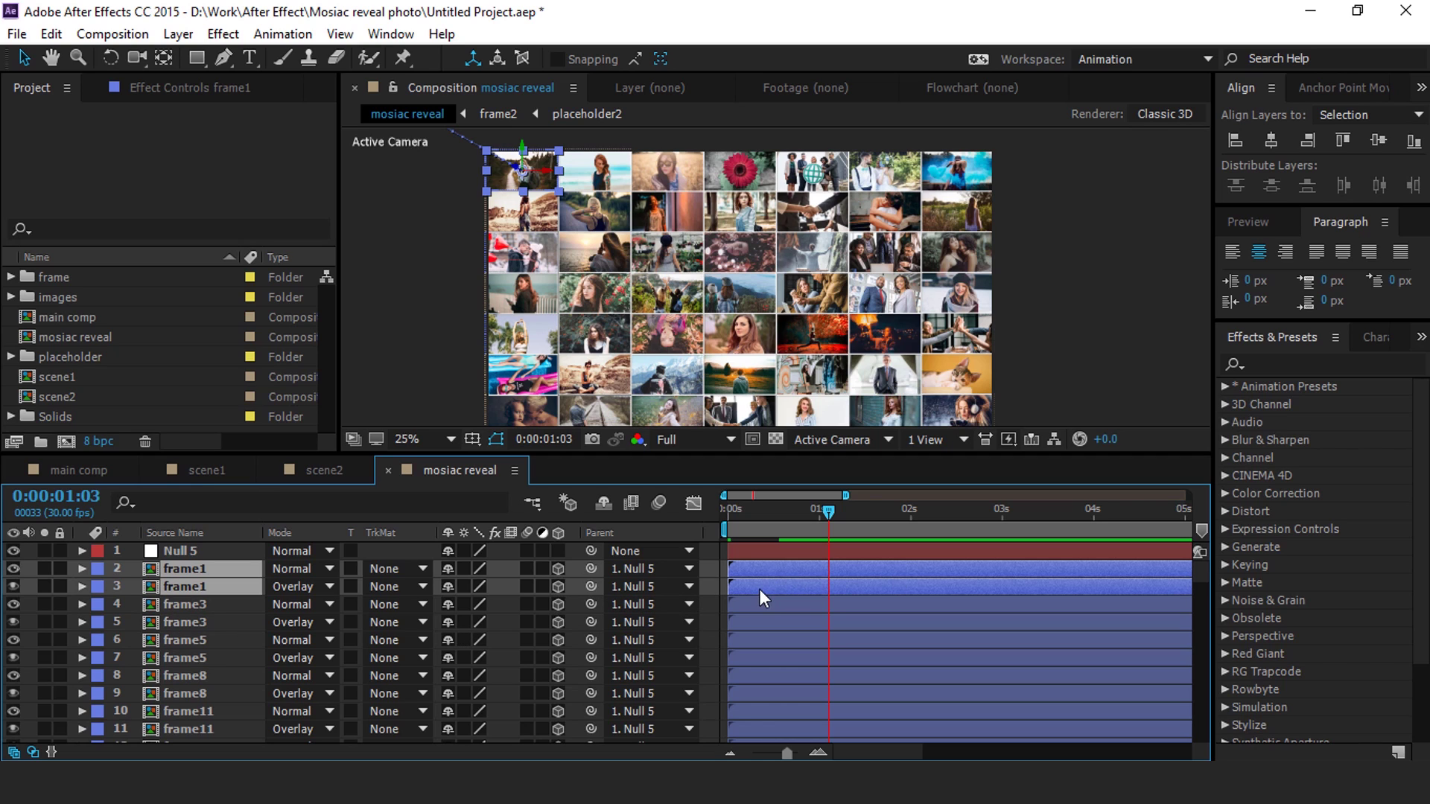
key(alt+shift+Page_Down)
key(alt+shift+Page_Down)
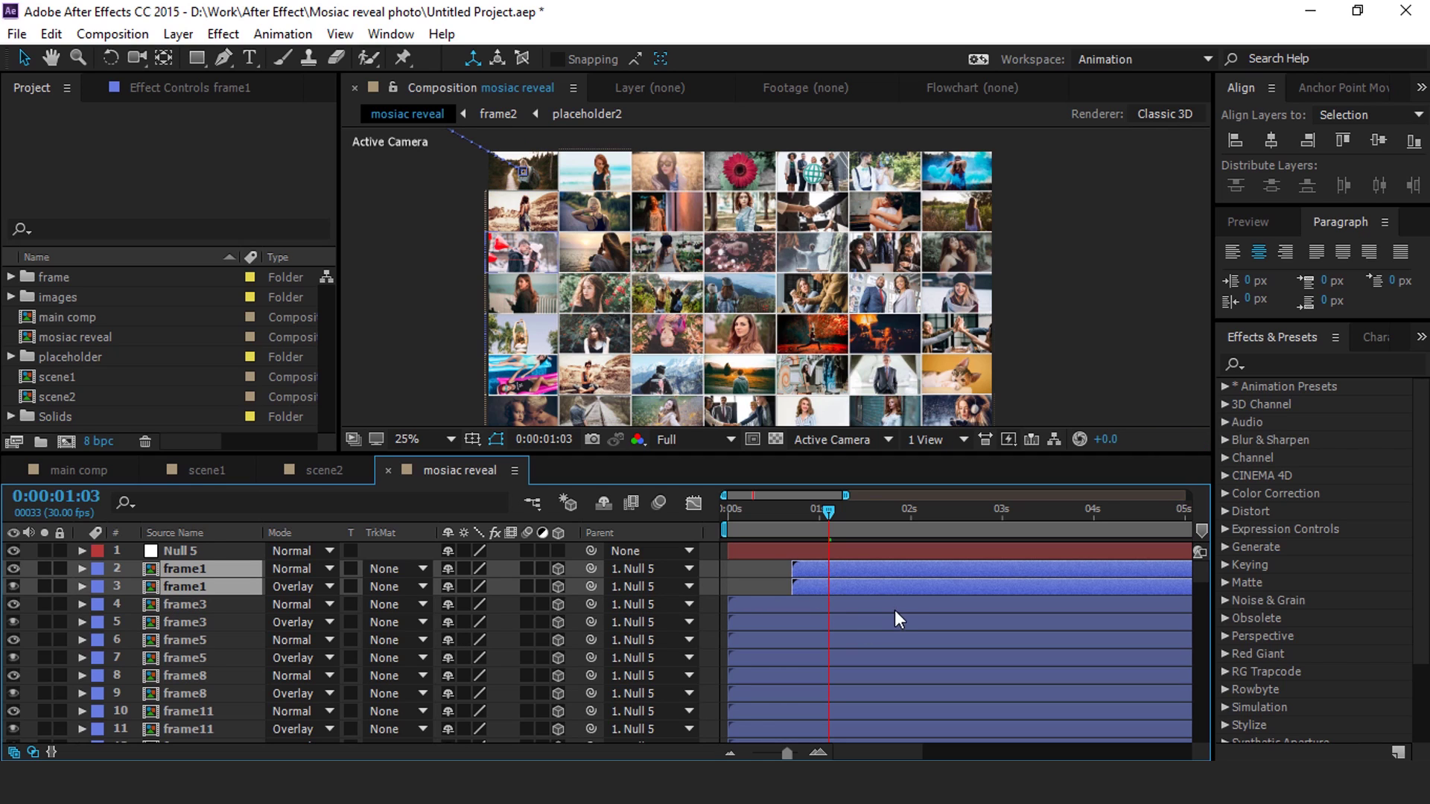
click(893, 607)
ctrl+click(885, 621)
drag(919, 619, 944, 618)
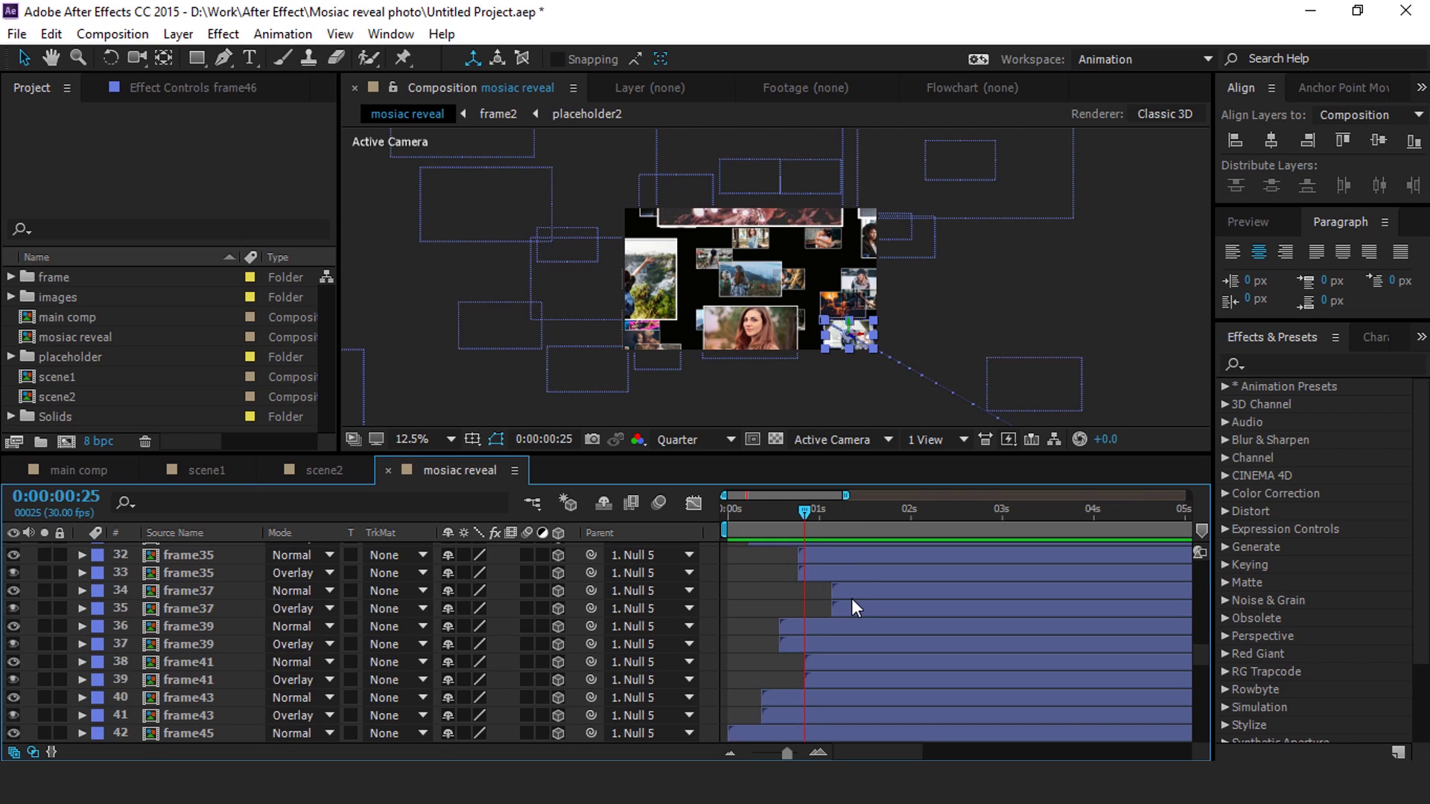
Step: Apply Easy Ease to all Position keyframes of the blue frame layers, then deselect the layers
scroll(851, 599, up, 8)
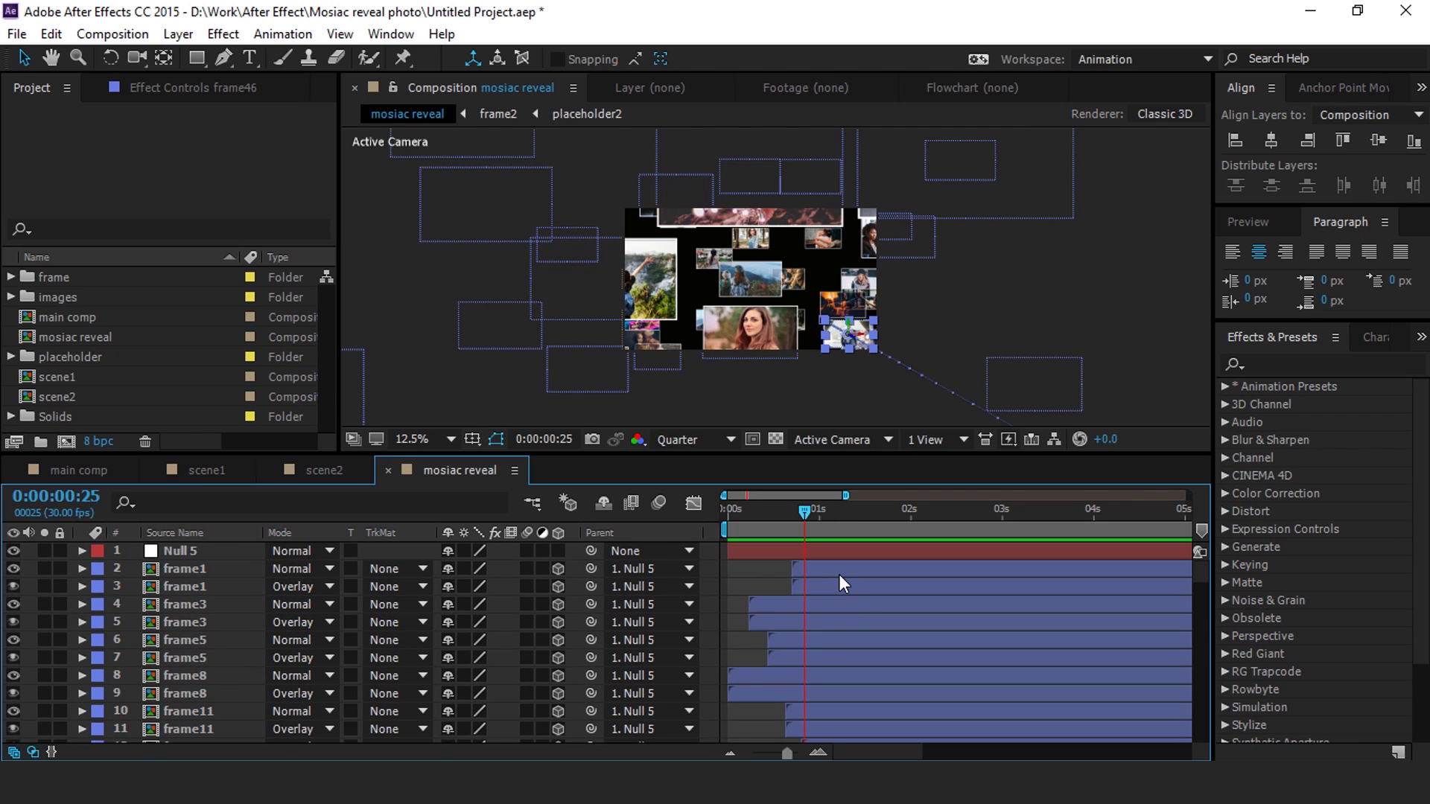
key(ctrl+a)
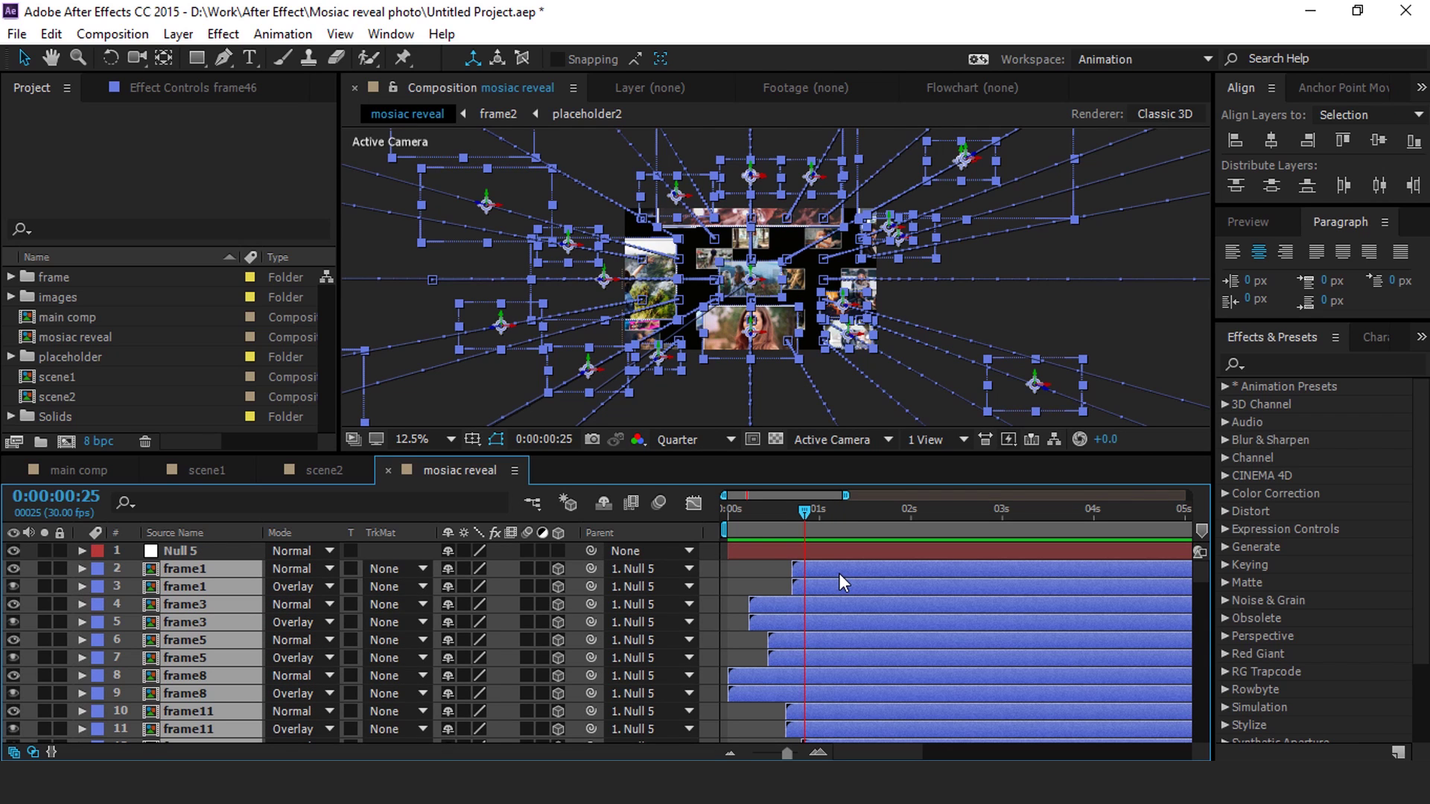
key(p)
scroll(856, 580, up, 20)
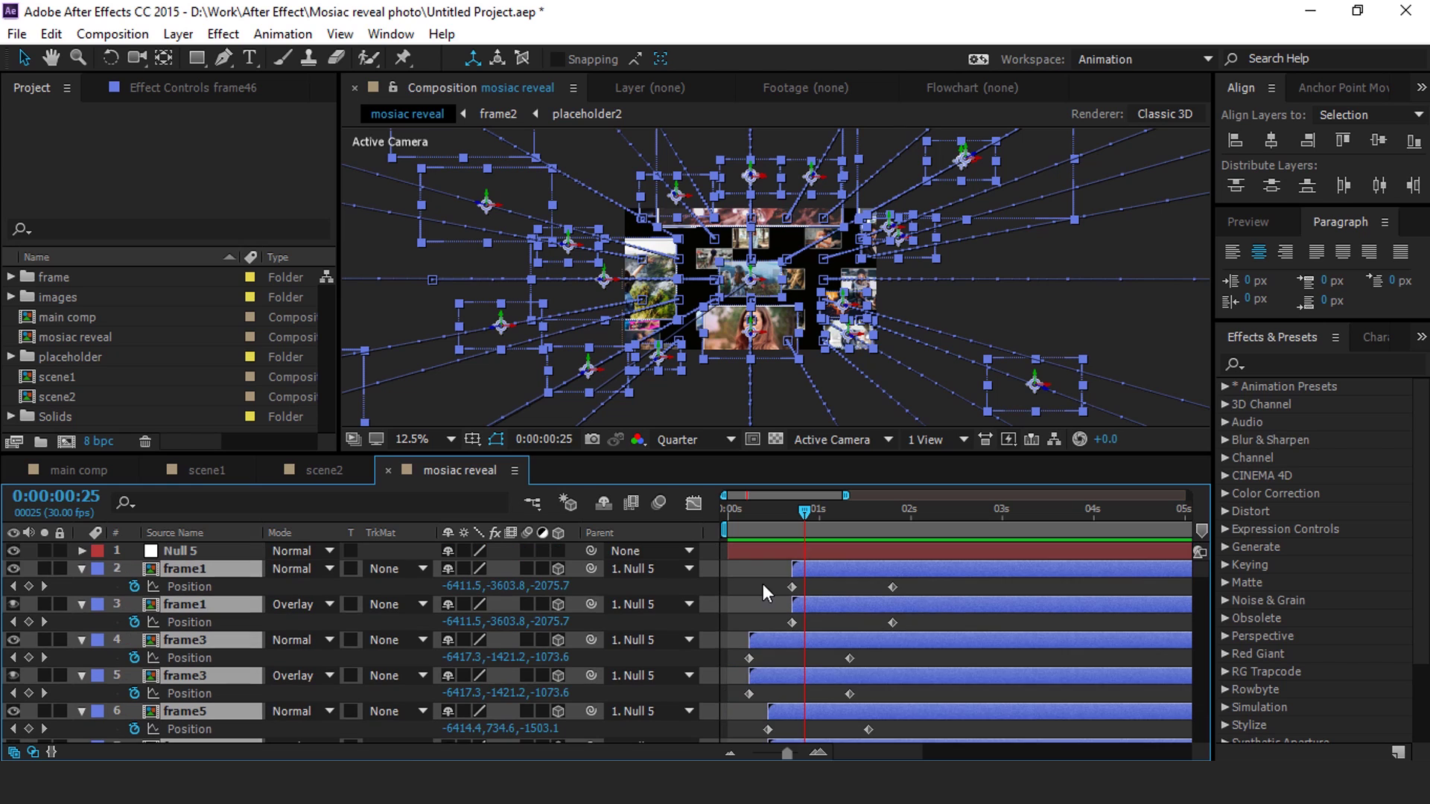
click(763, 584)
mouse_move(745, 559)
mouse_down()
mouse_move(1051, 716)
mouse_move(723, 577)
mouse_up()
key(u)
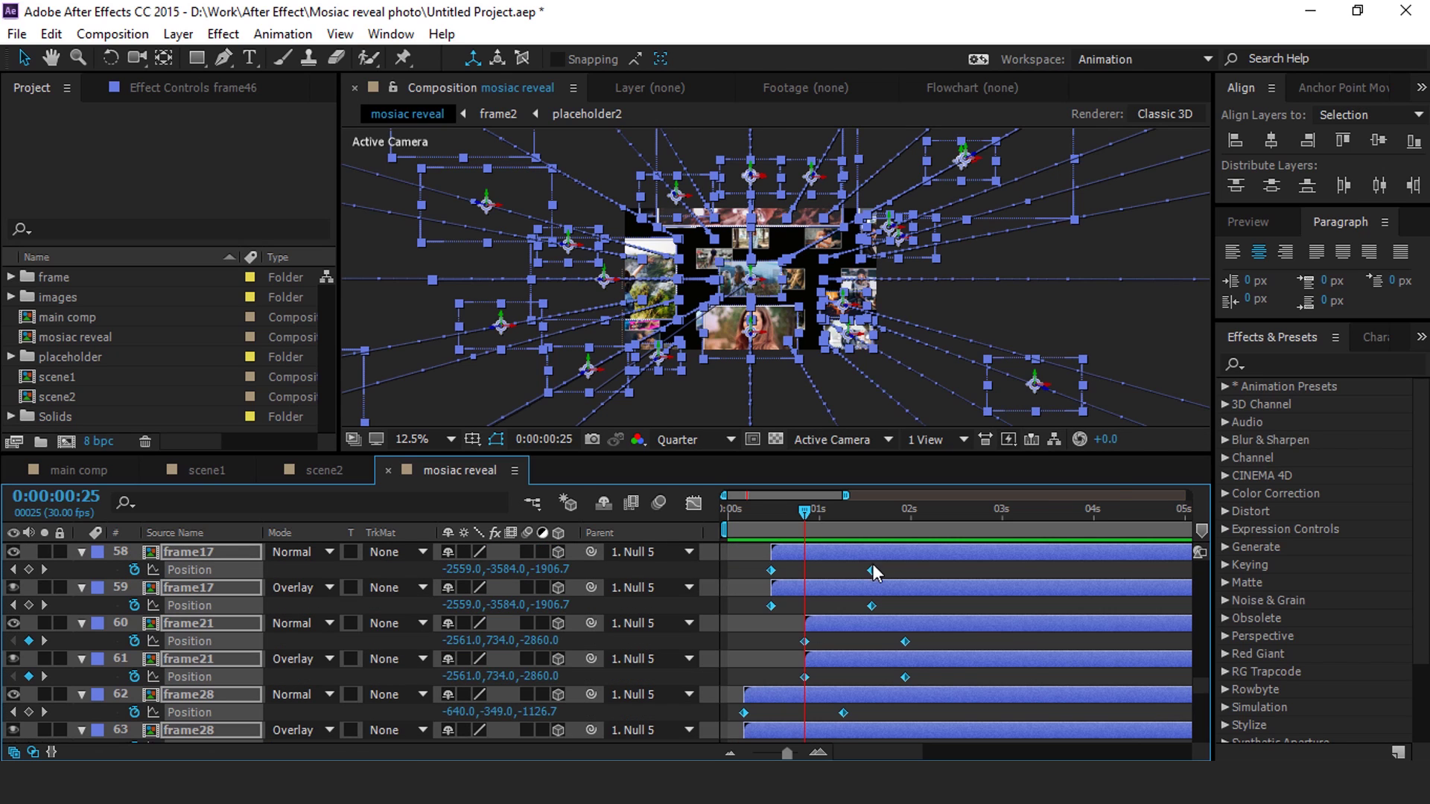
right_click(871, 568)
mouse_move(945, 557)
click(596, 601)
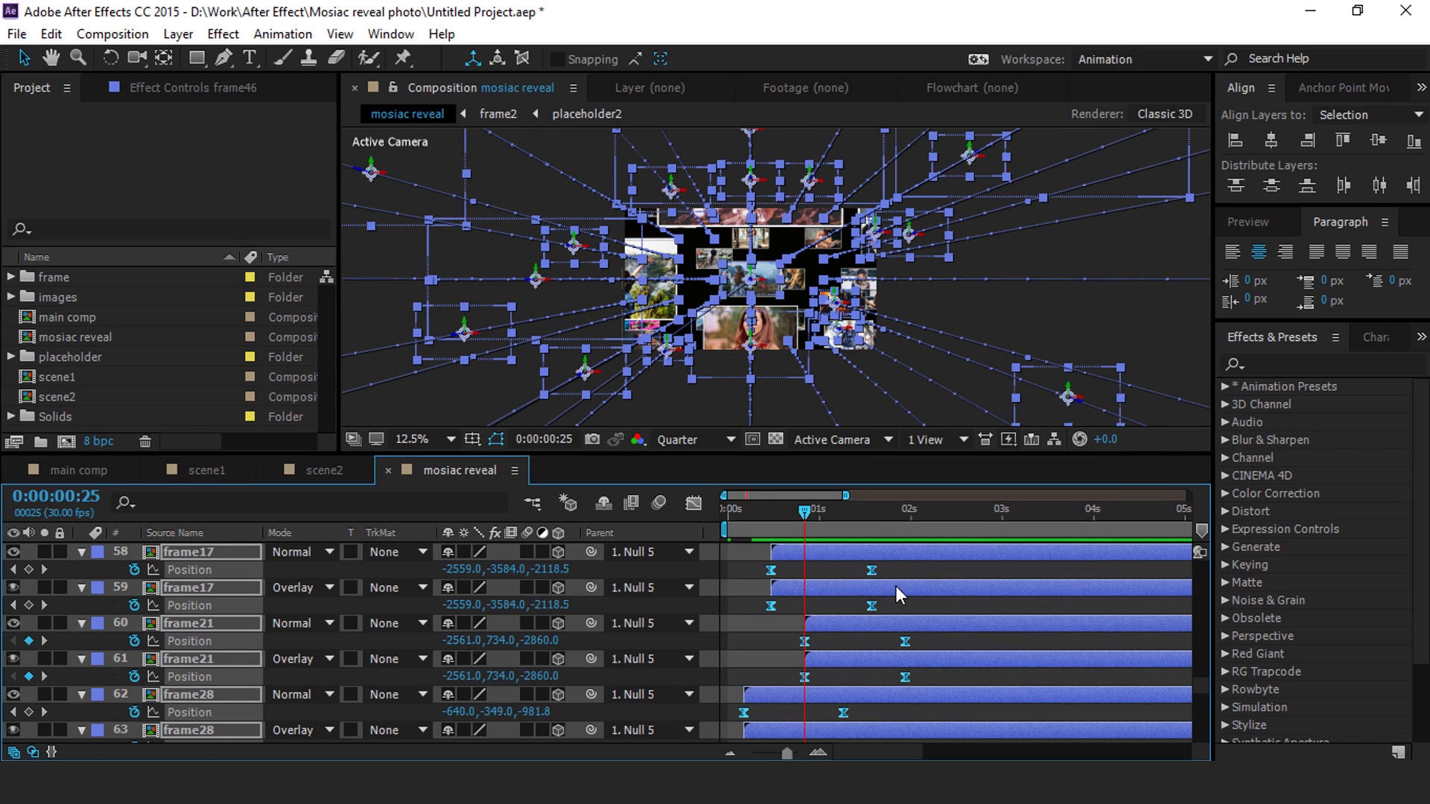
click(934, 568)
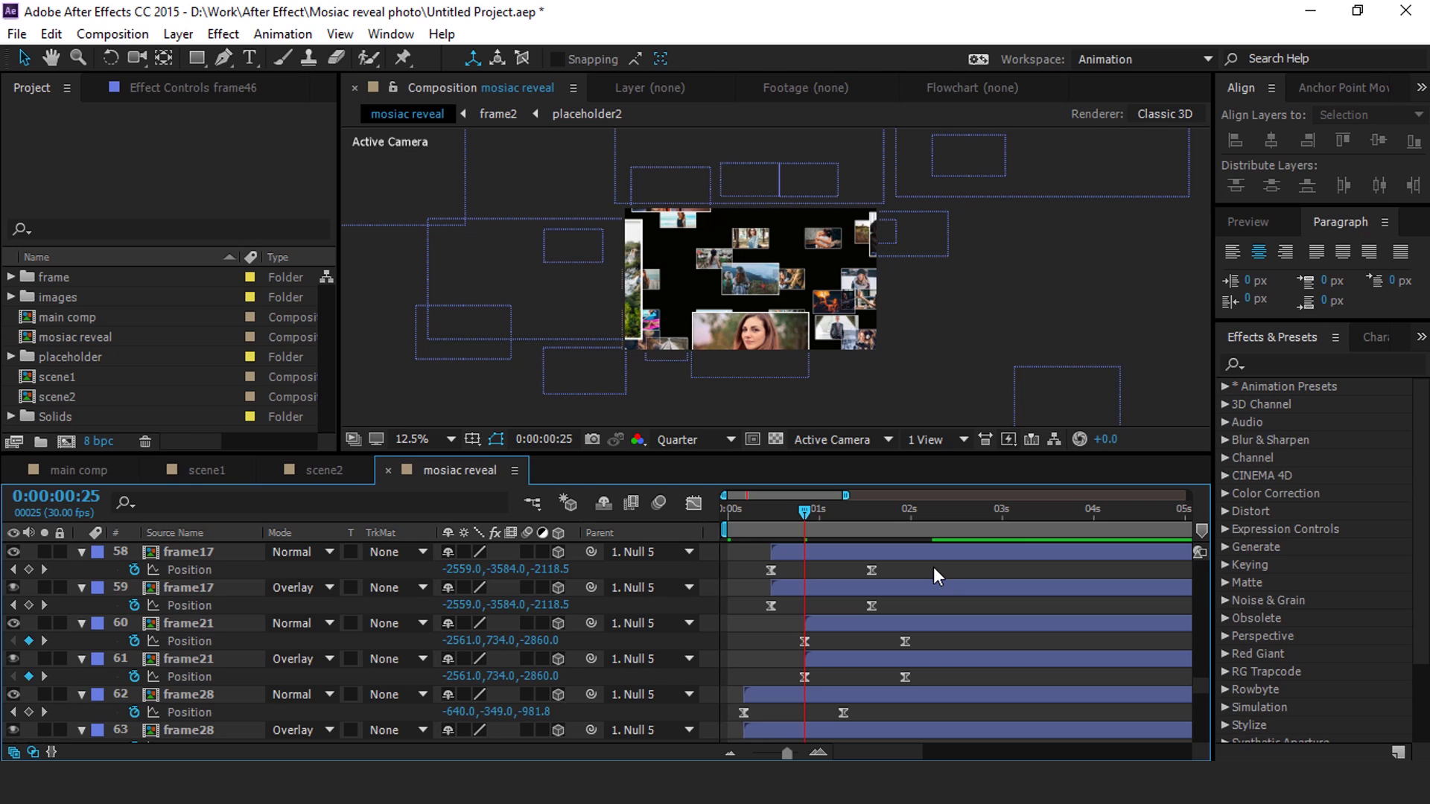
Step: Collapse the frame layers and preview the staggered fly-in from the start, stopping at 0:00:02:16
key(u)
scroll(848, 575, up, 3)
key(Home)
key(space)
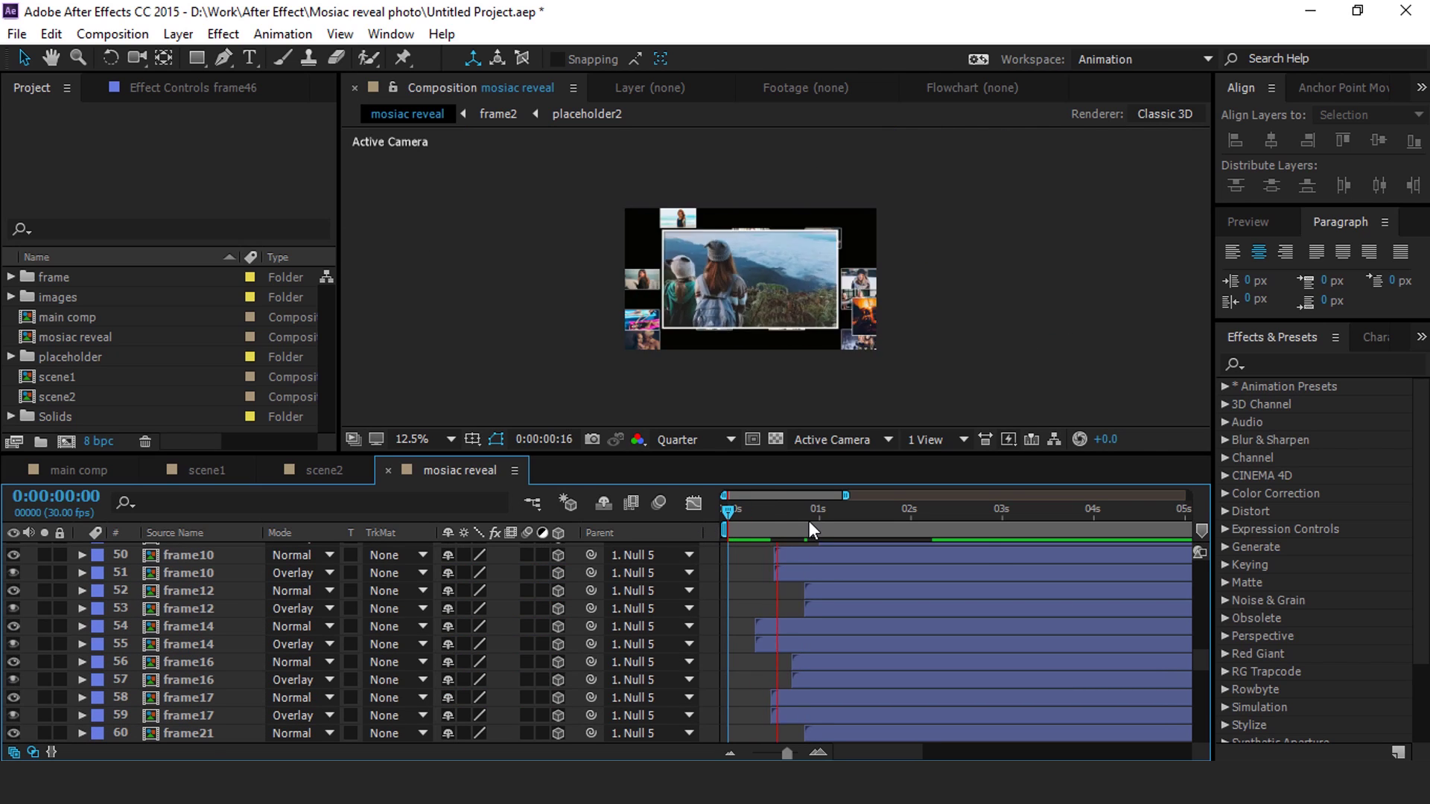
click(957, 515)
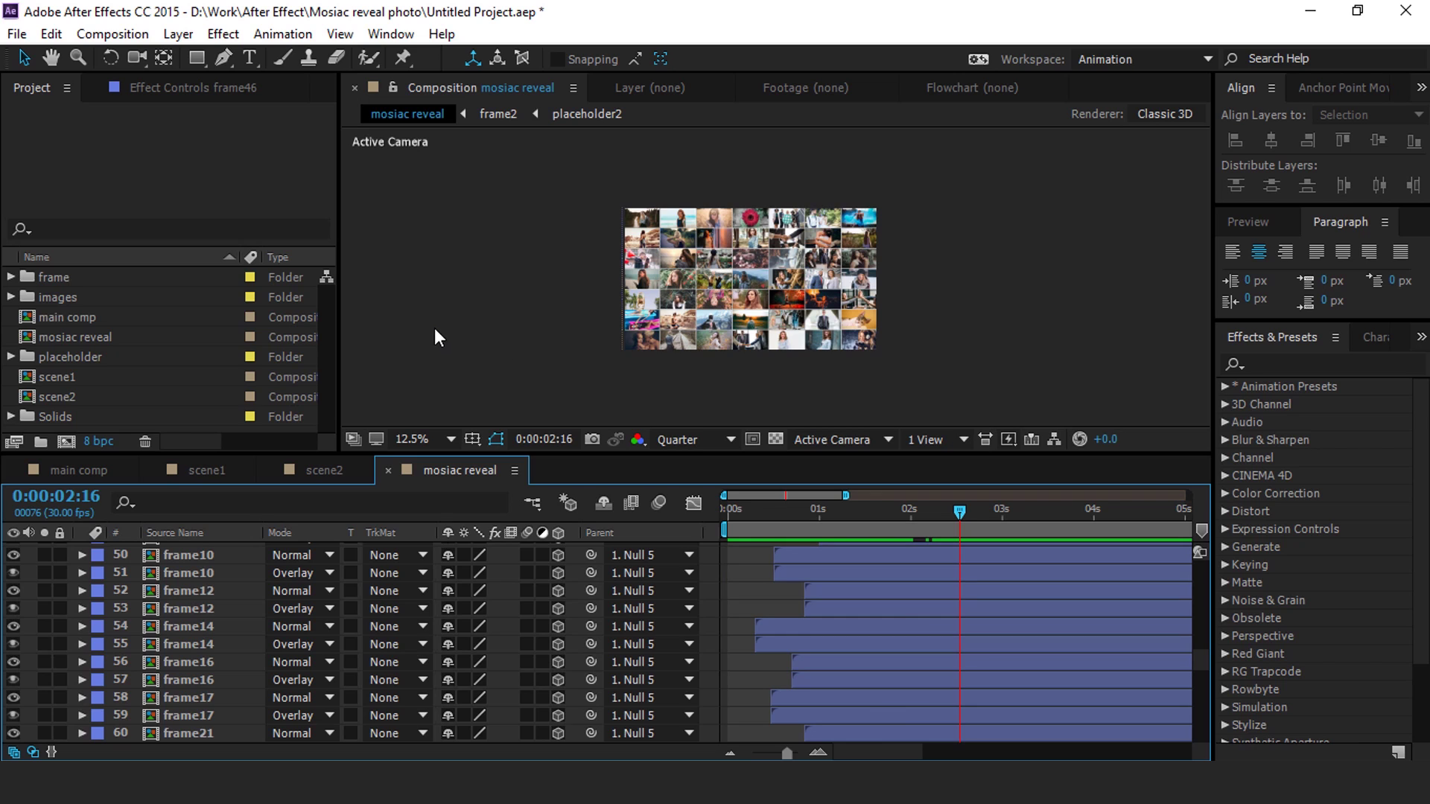
Step: Create a new 1920 x 1080 composition named "main photo"
click(72, 445)
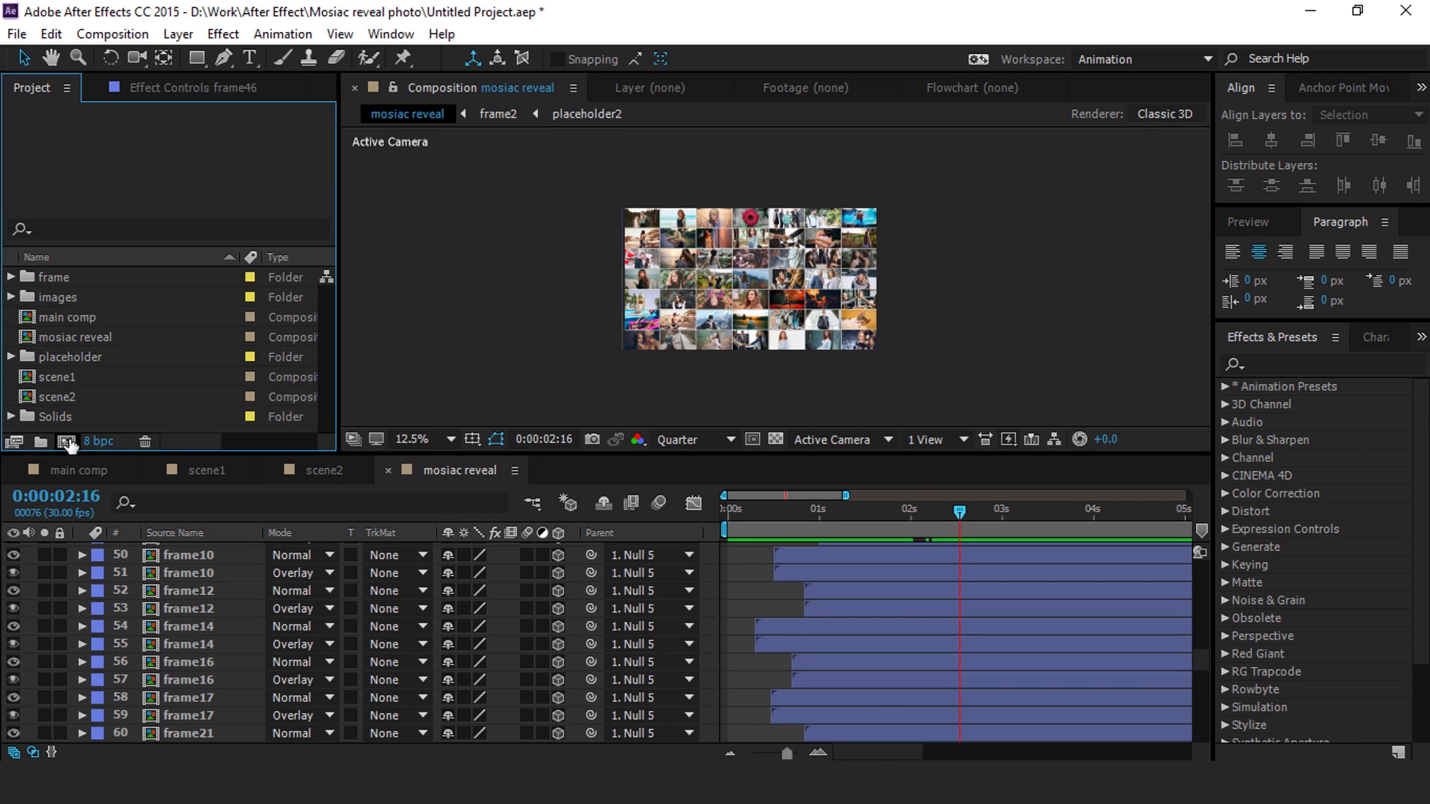
key(ctrl+n)
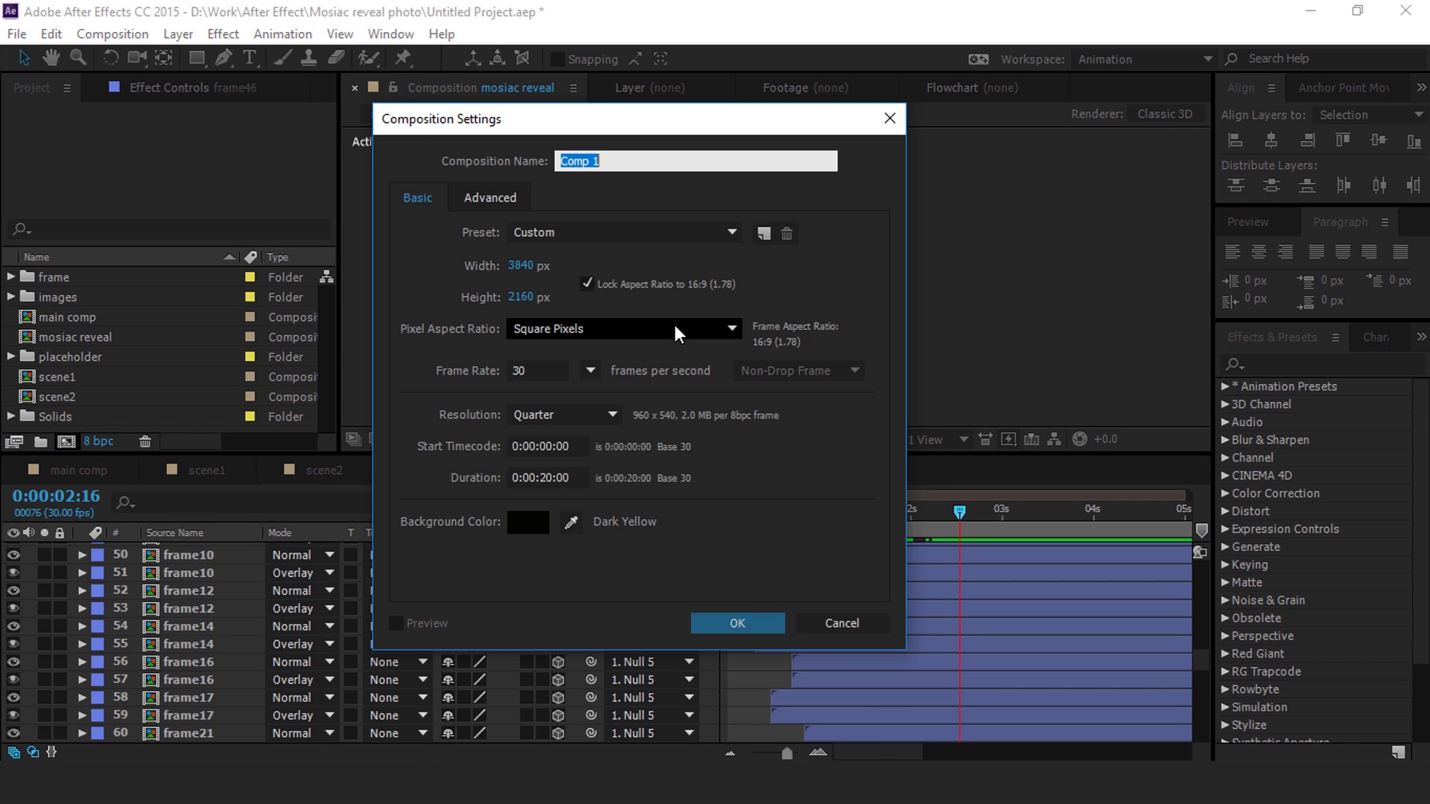
click(519, 264)
text(1920)
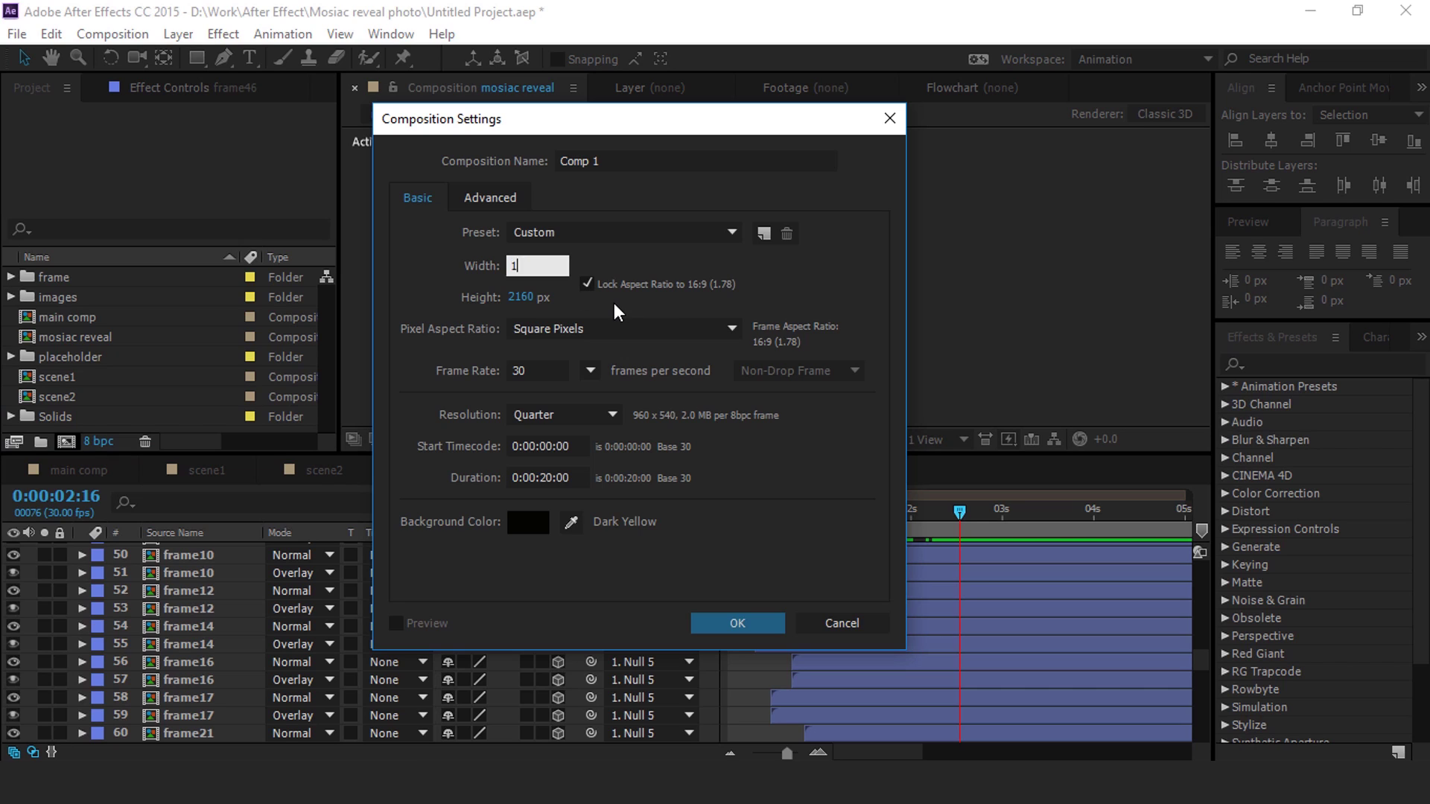
click(615, 160)
text(main photo)
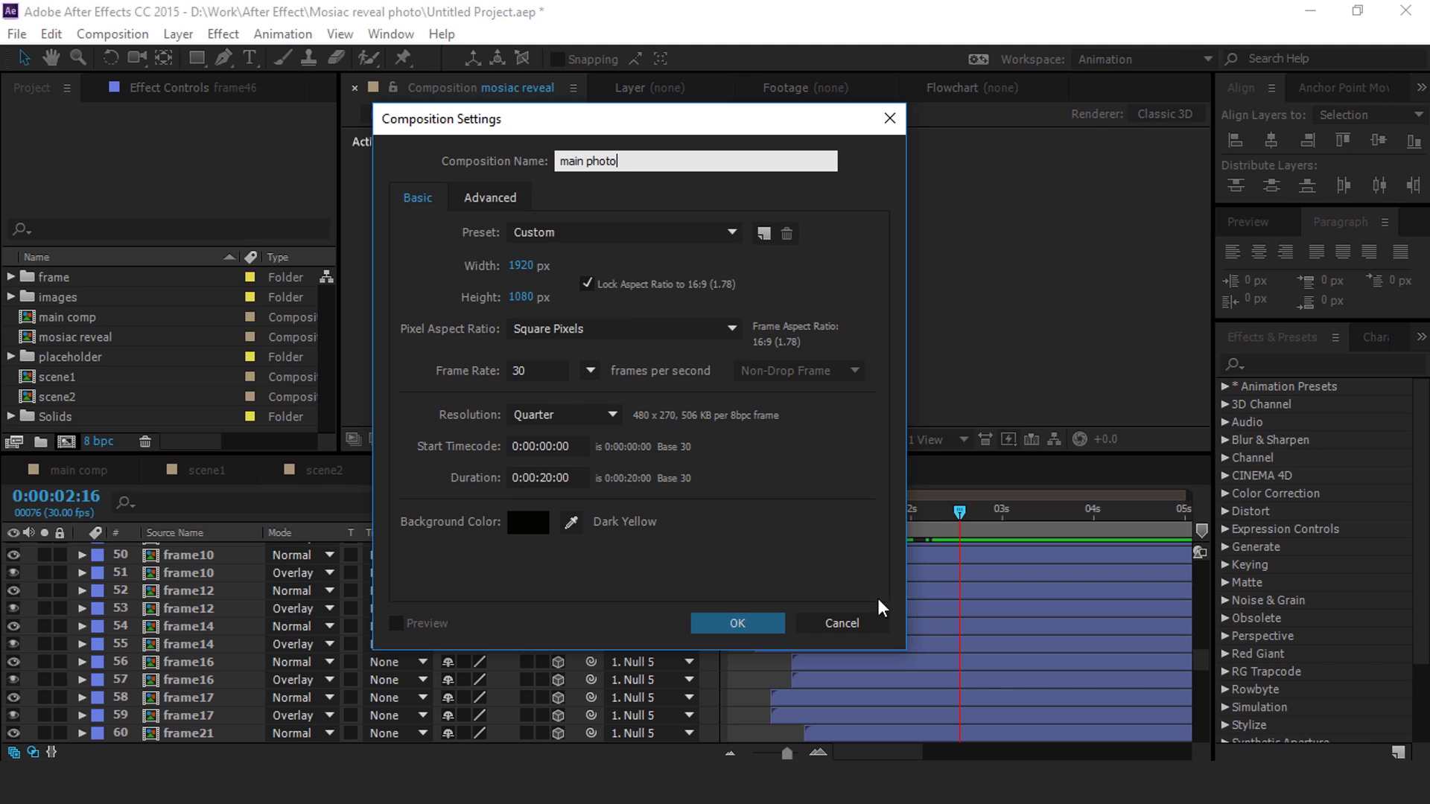
click(730, 622)
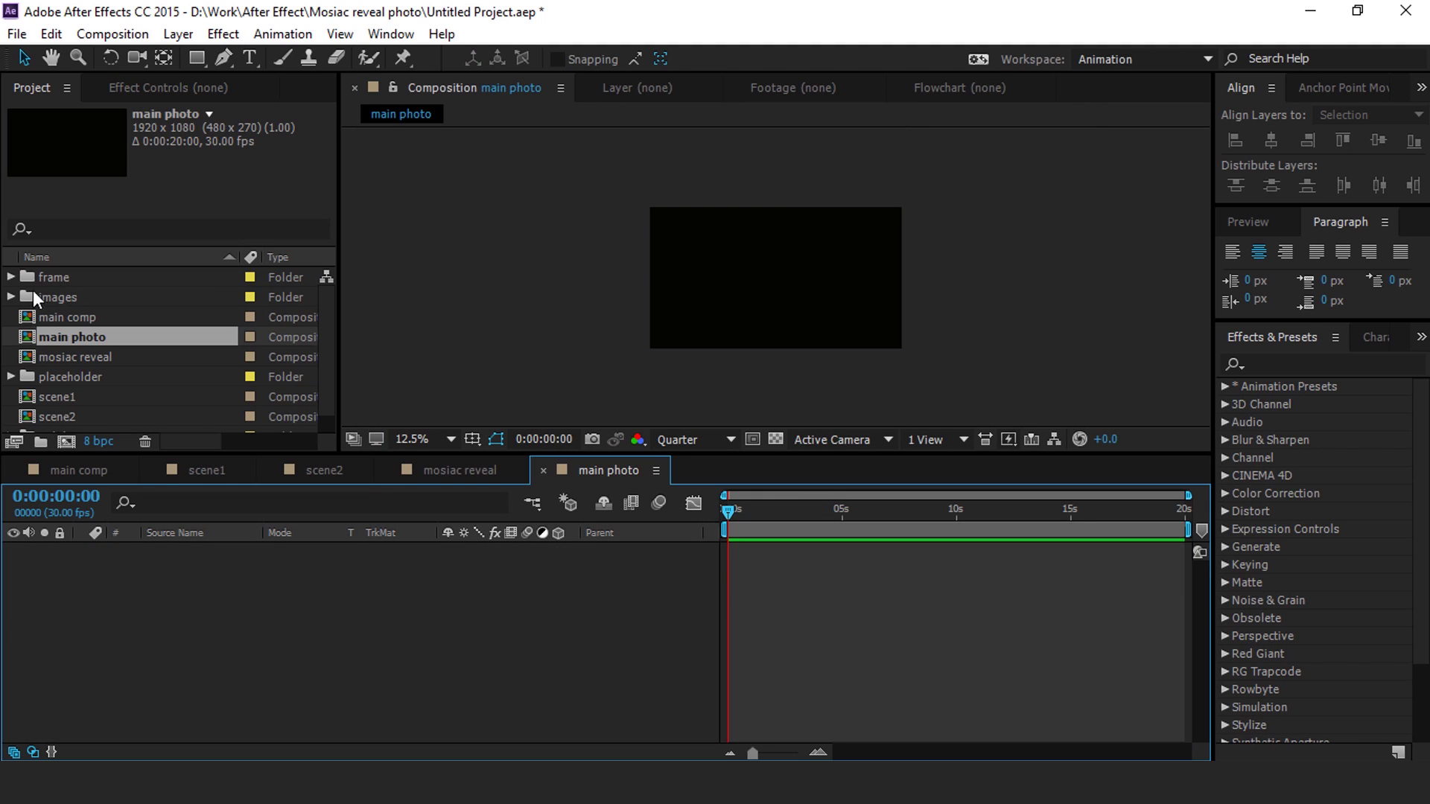
Step: Add pexels-photo-1036620.jpeg from the images folder to main photo, slightly enlarged and lowered to frame the woman's head, and close the composition
click(11, 297)
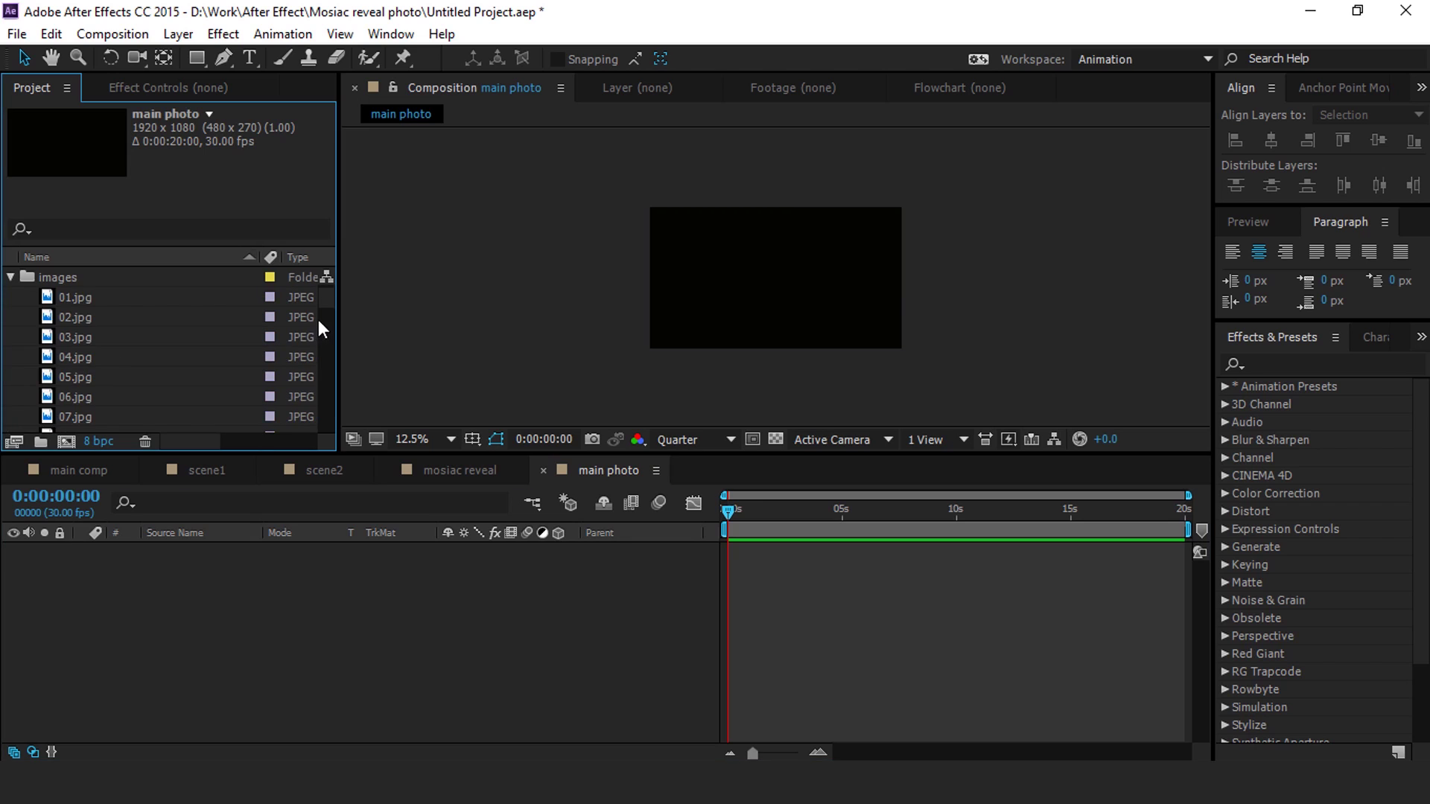
scroll(328, 368, down, 10)
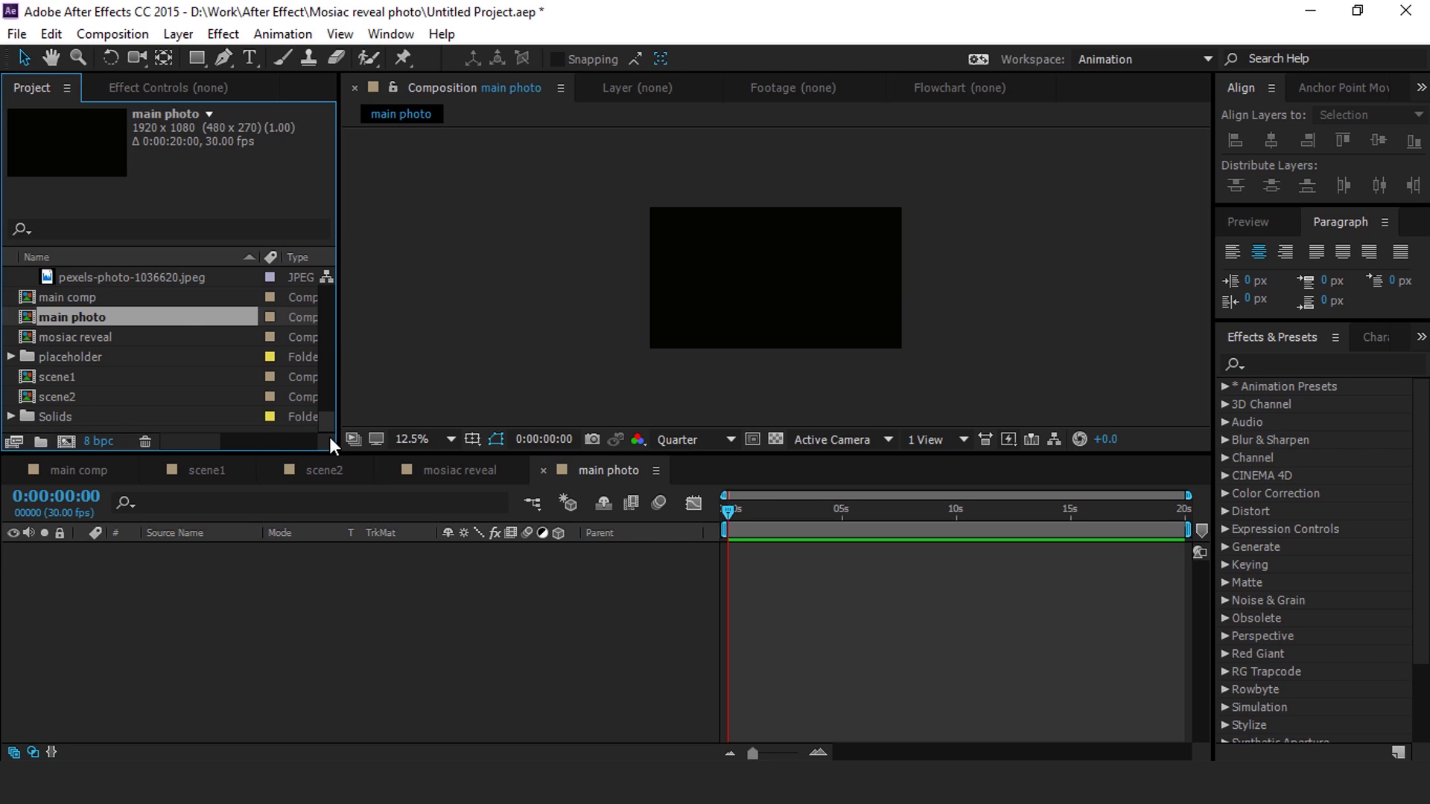
scroll(109, 311, up, 1)
click(144, 328)
drag(48, 334, 388, 616)
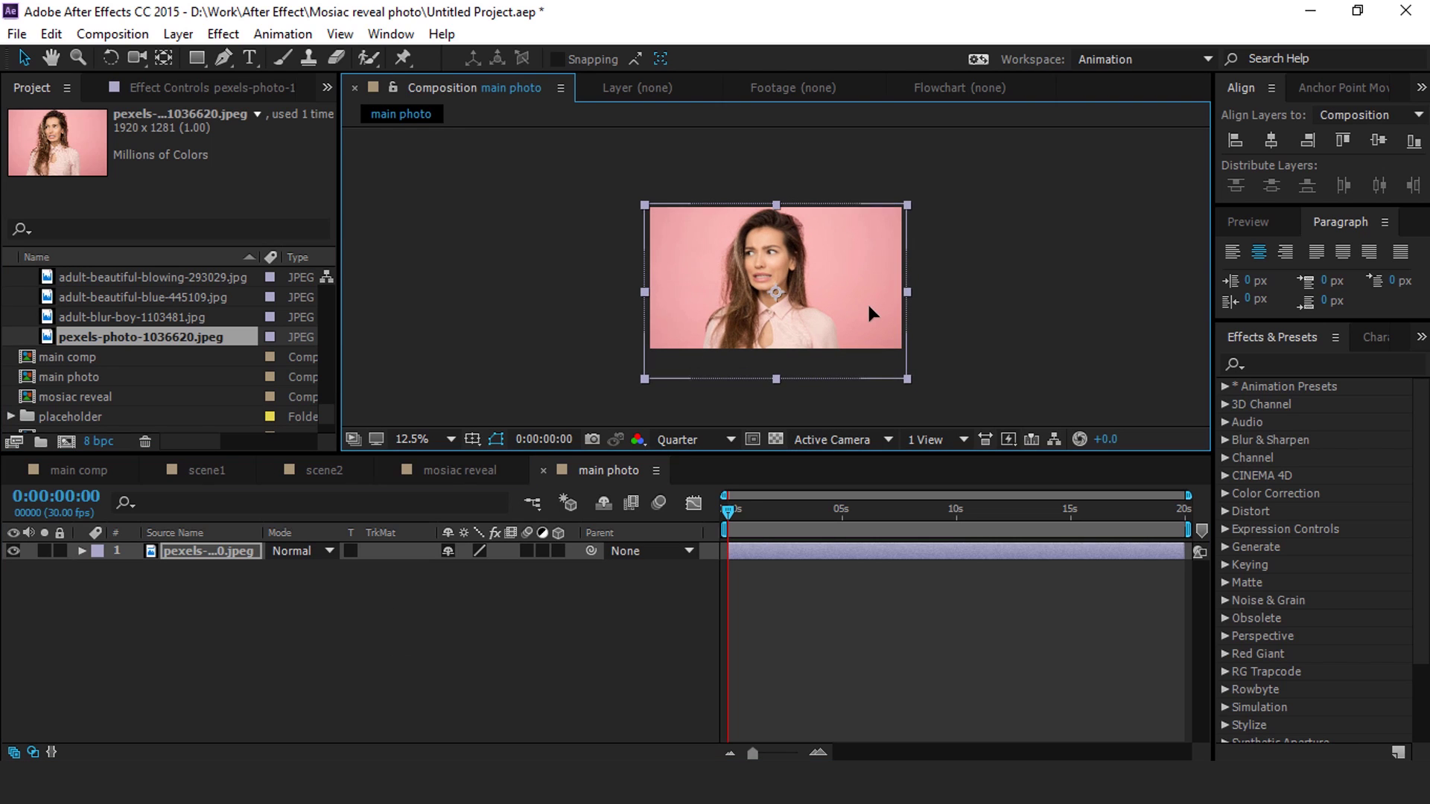
click(583, 618)
key(backslash)
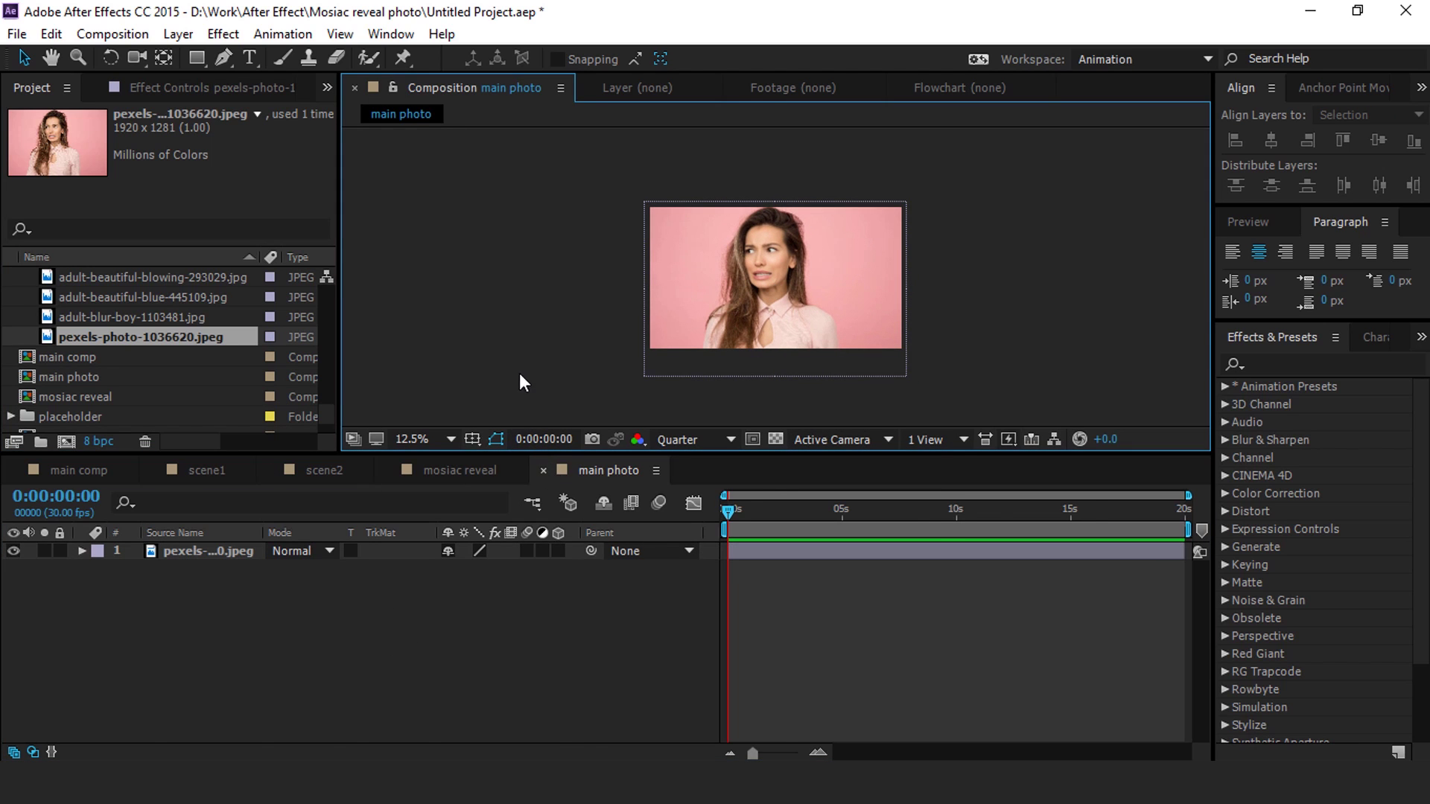
click(543, 470)
Step: Create a new 3840 x 2160 composition named "final photo"
click(66, 443)
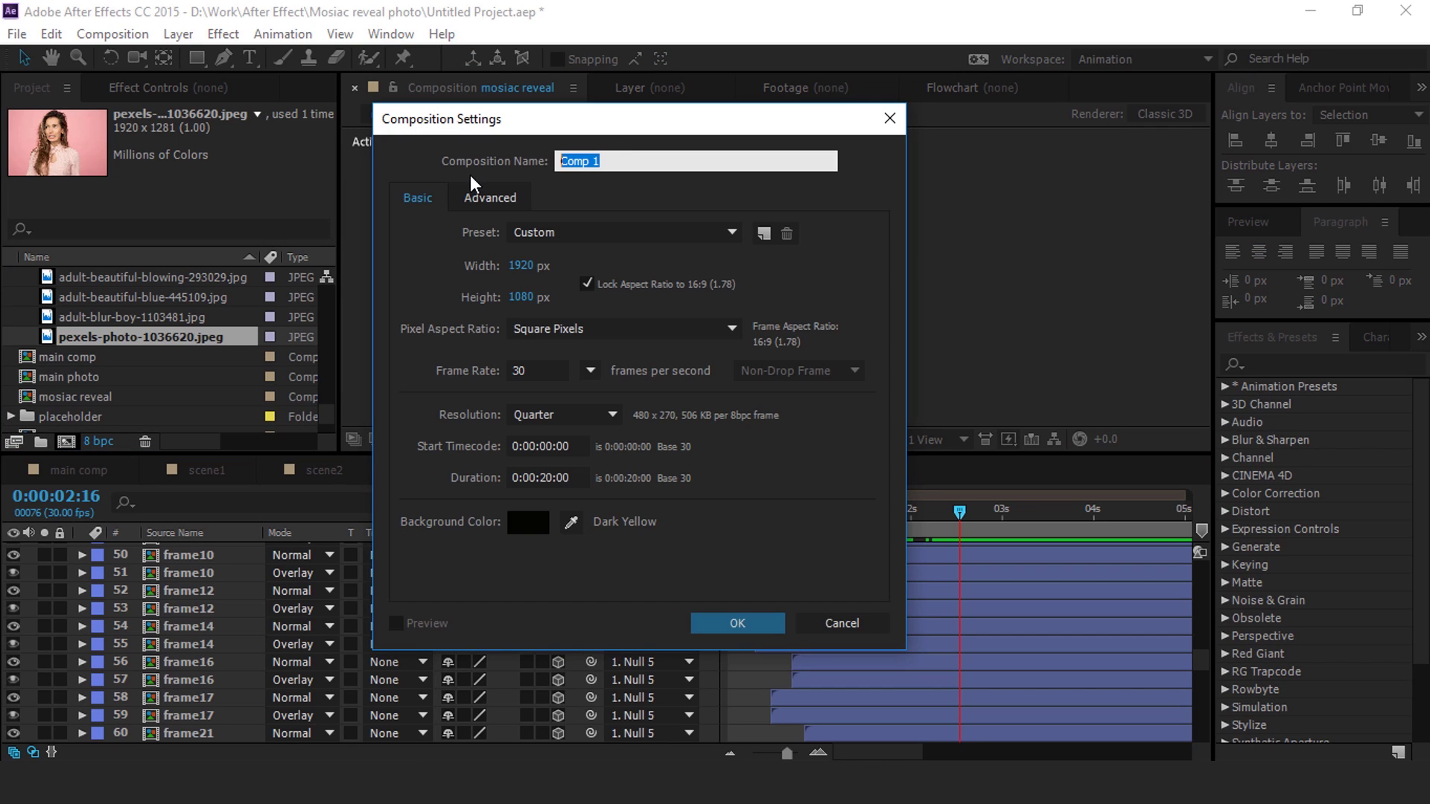
text(final photo)
click(522, 266)
text(3840)
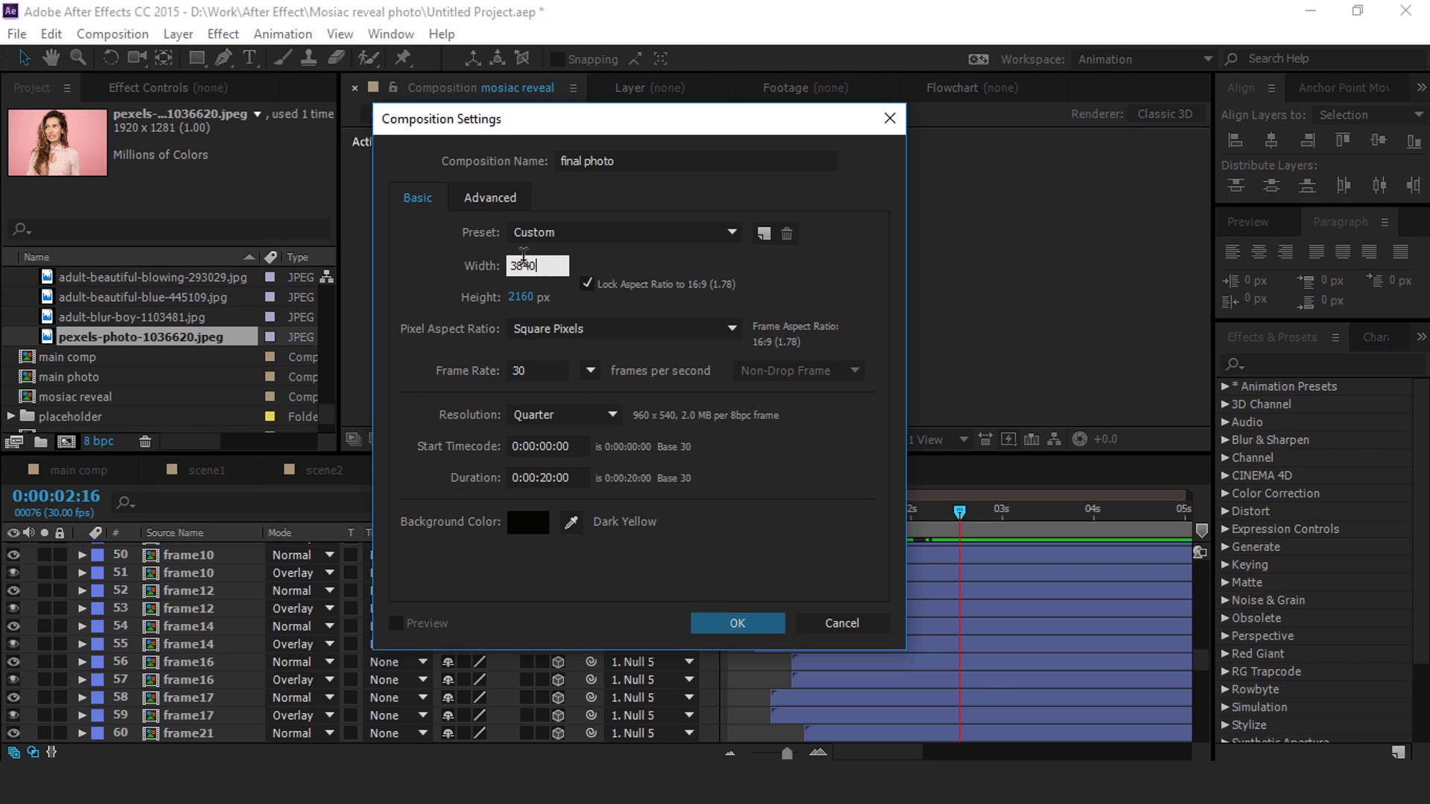
click(737, 624)
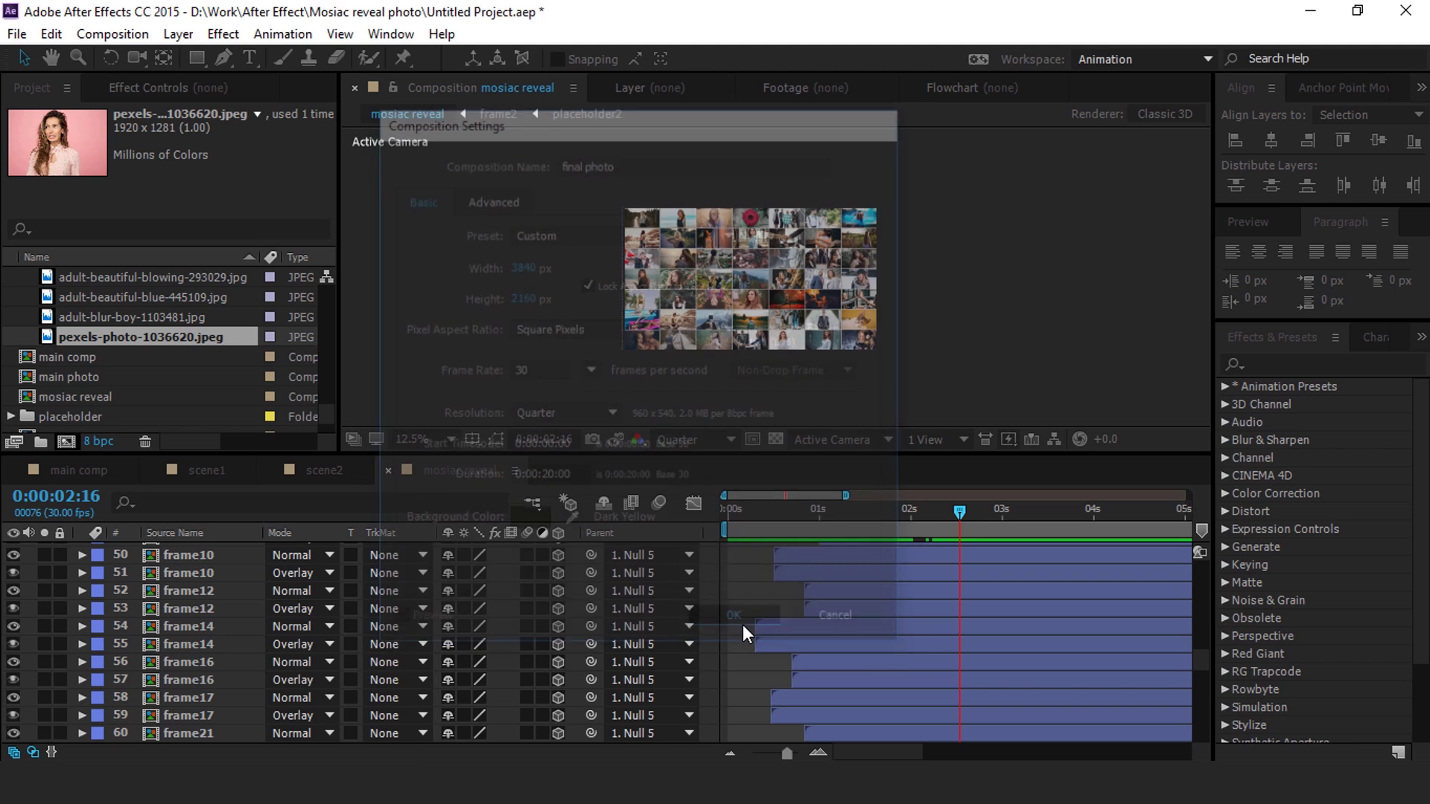
Step: Collapse the images folder and add the main photo composition as a layer in final photo
scroll(135, 481, down, 1)
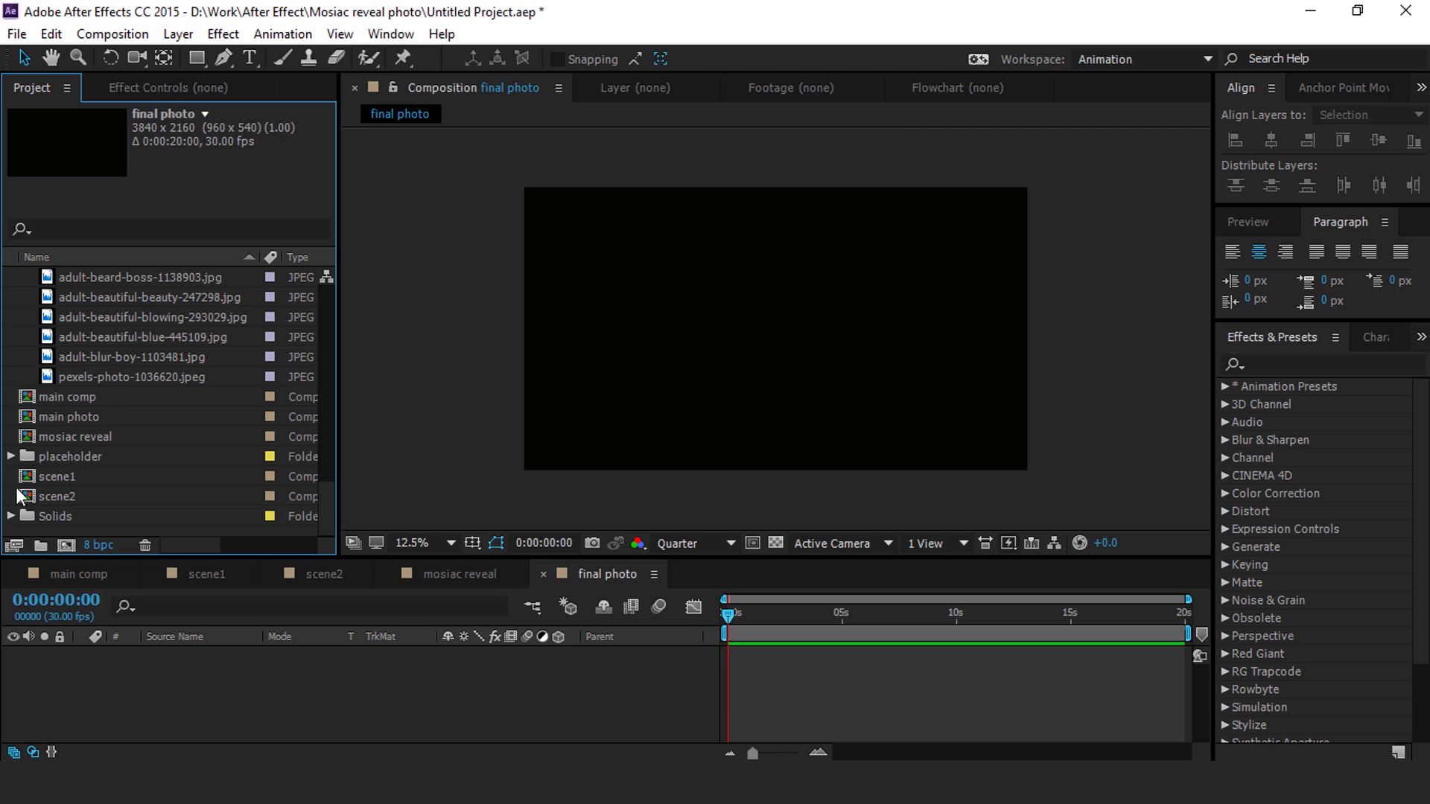
click(54, 296)
click(65, 277)
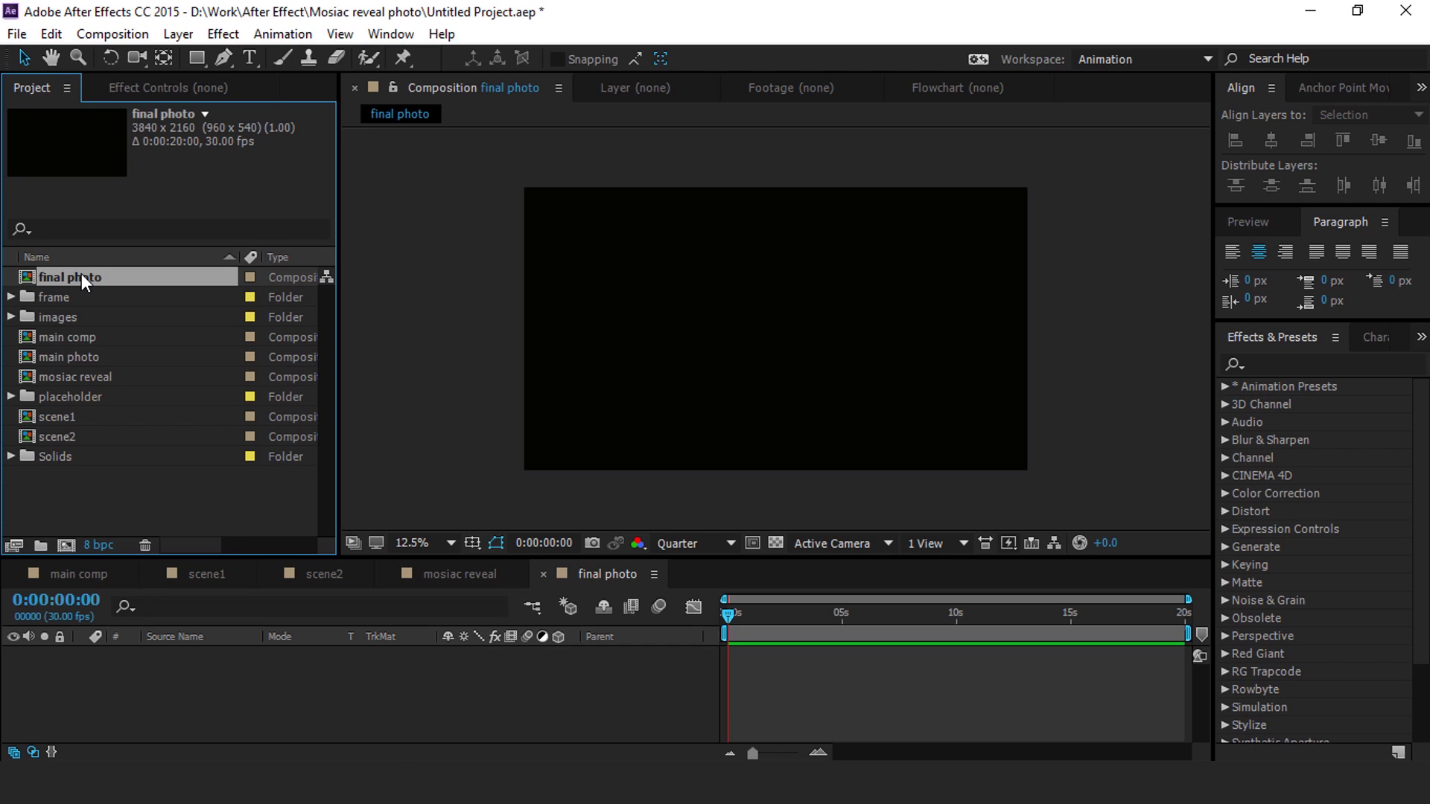
click(86, 361)
drag(30, 360, 293, 672)
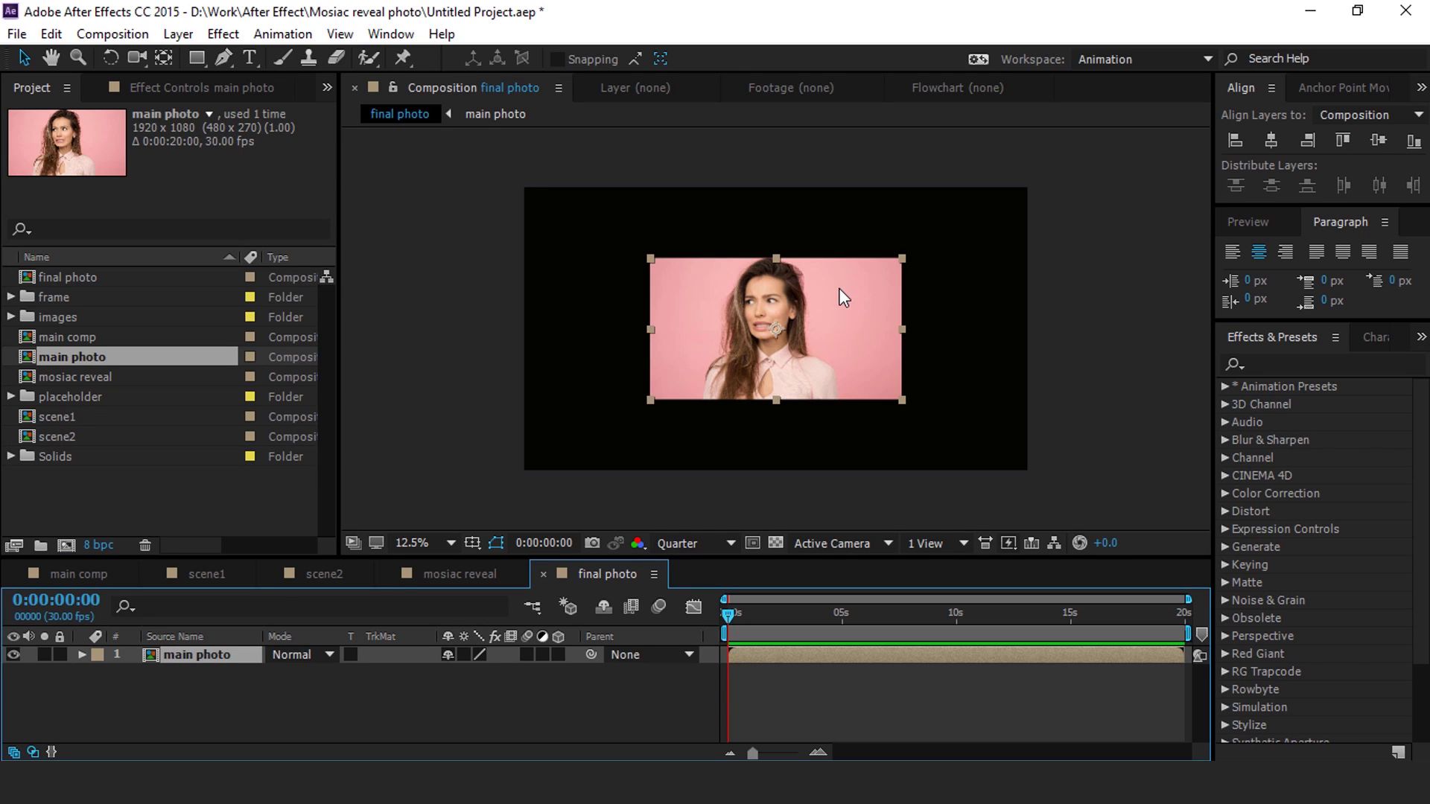
Step: Centre main photo on the frame's lower-right corner, enlarge it until its upper-left corner meets the frame's upper-left corner, and close final photo
click(858, 363)
scroll(818, 296, down, 1)
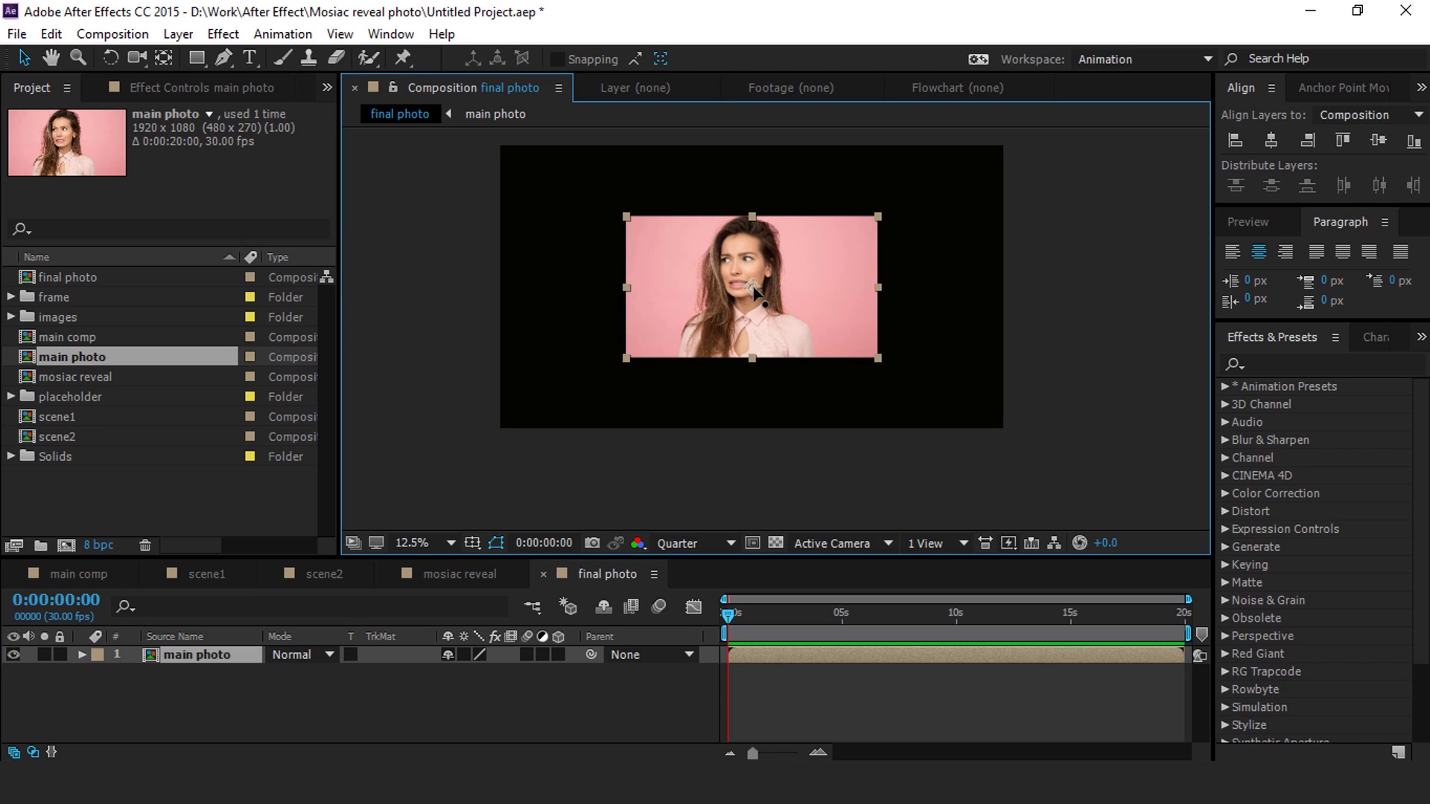
drag(752, 289, 1003, 430)
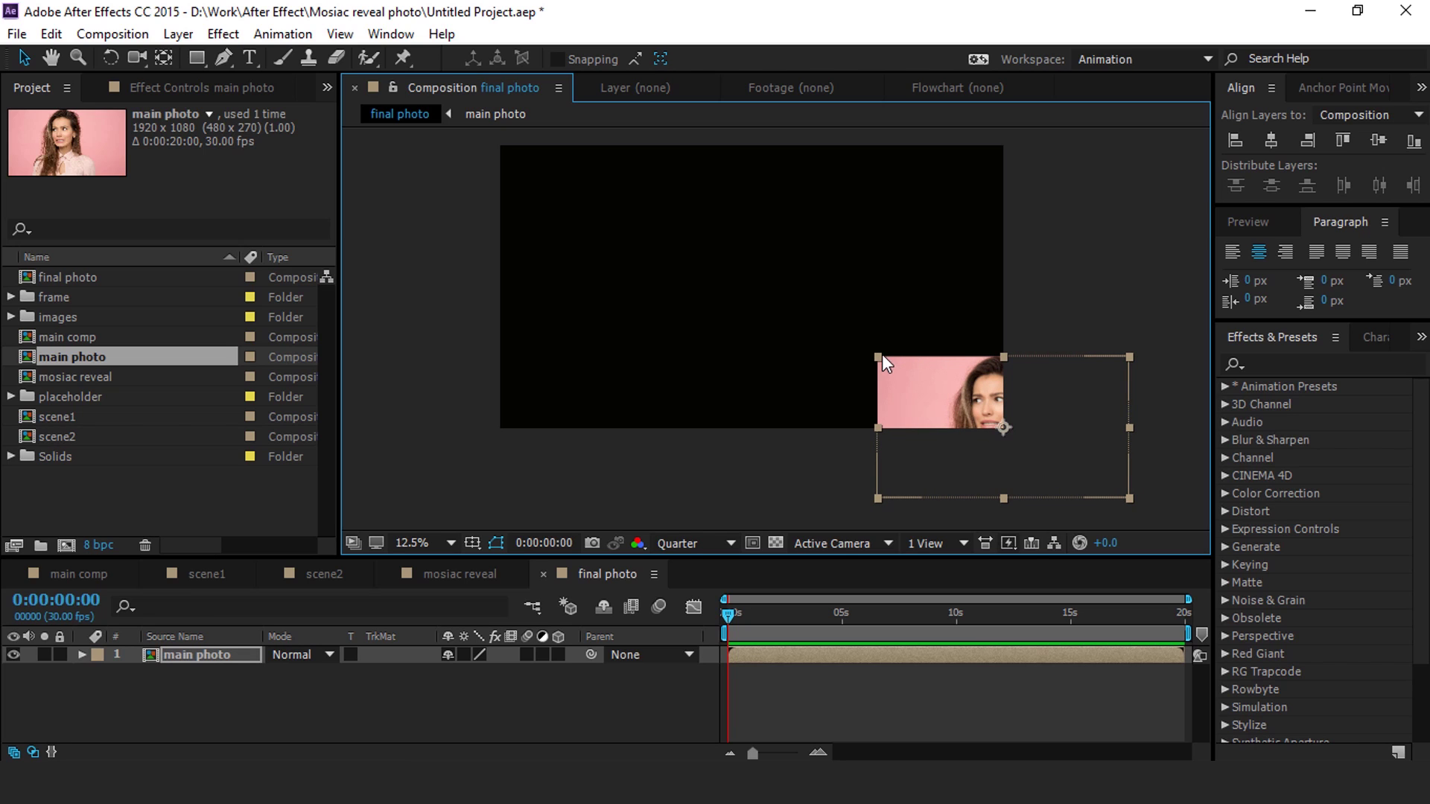
drag(877, 355, 496, 140)
key(comma)
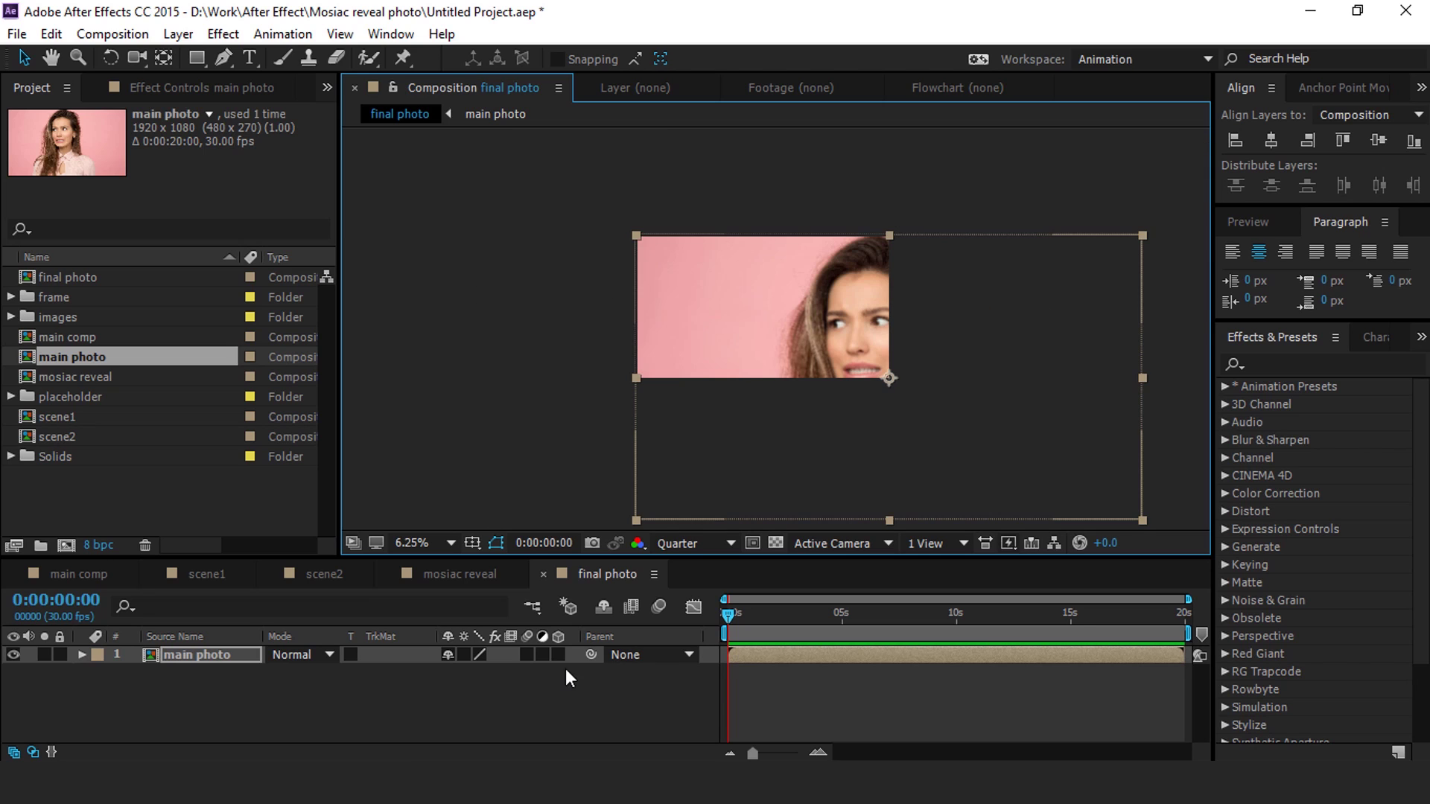
click(543, 574)
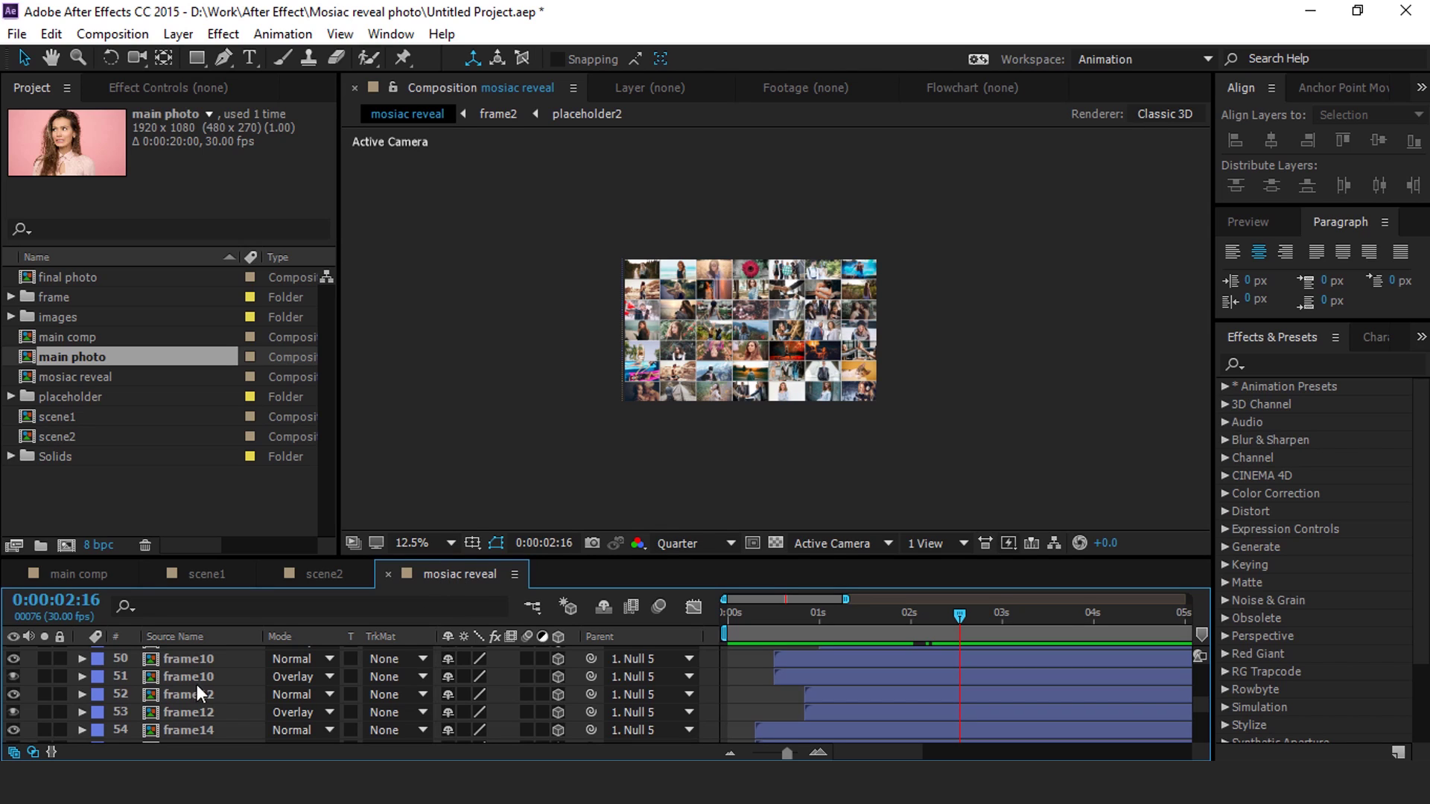
Step: Add the final photo composition to mosiac reveal at the end of the layer stack, below the last frame48 layer
click(121, 506)
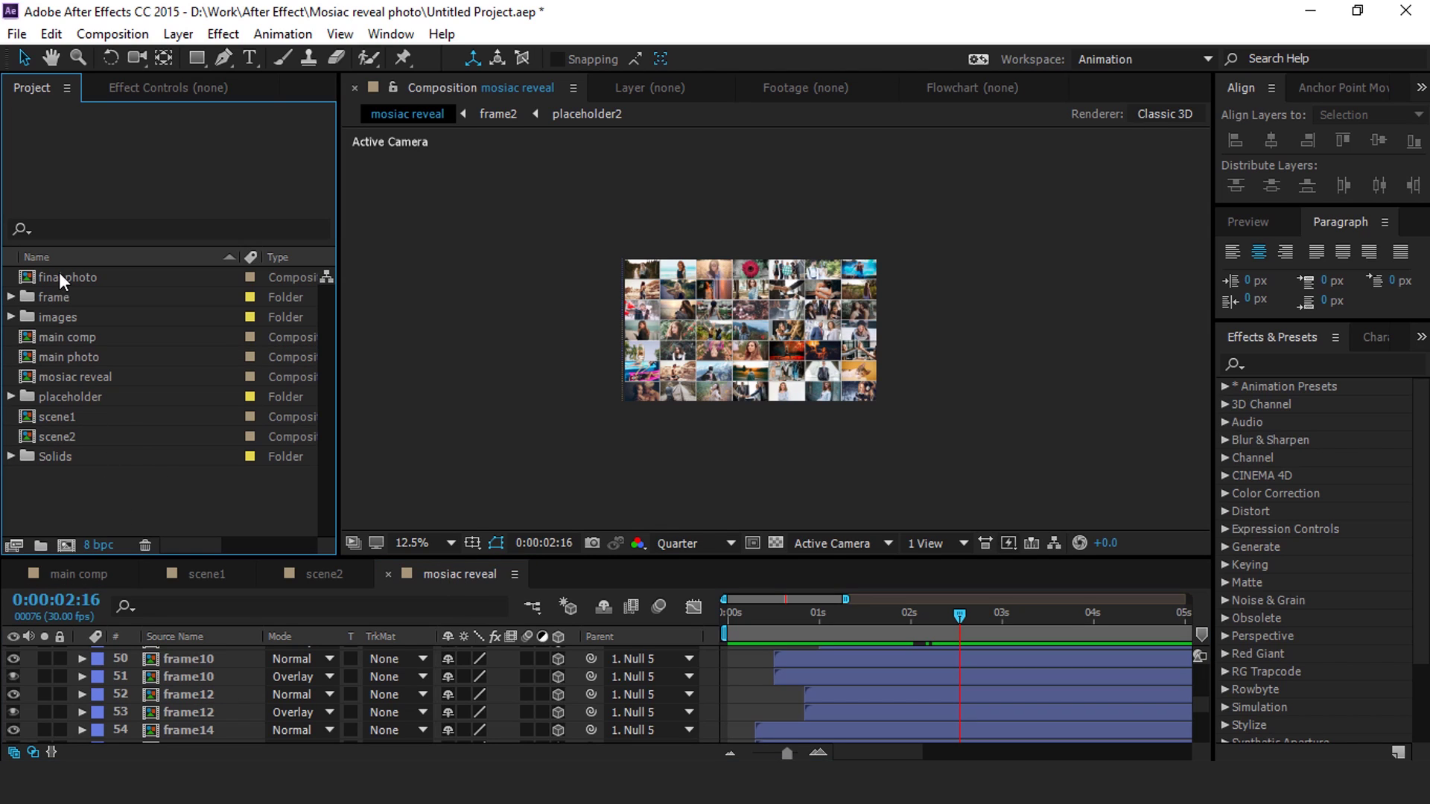
click(90, 279)
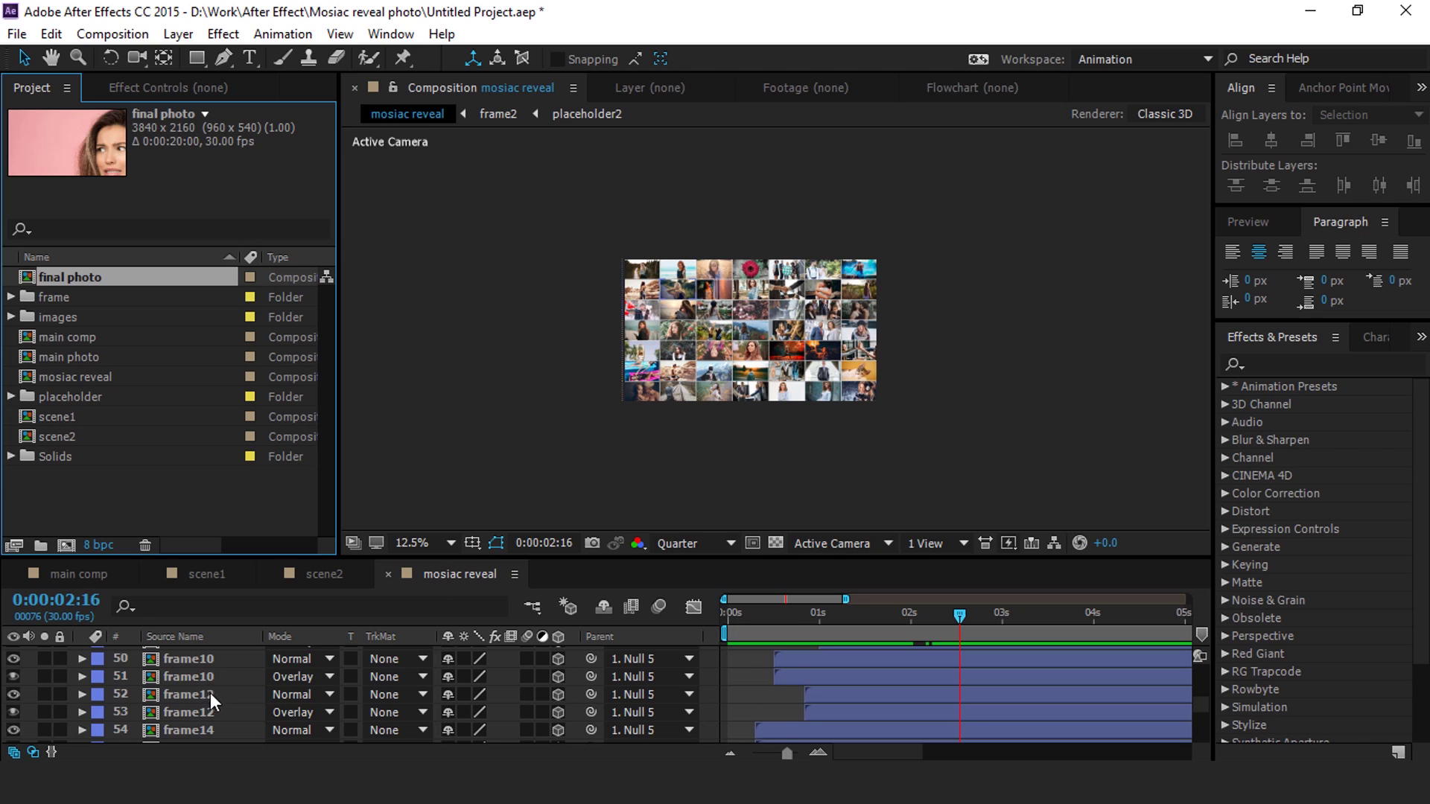
scroll(210, 693, down, 10)
drag(537, 560, 566, 444)
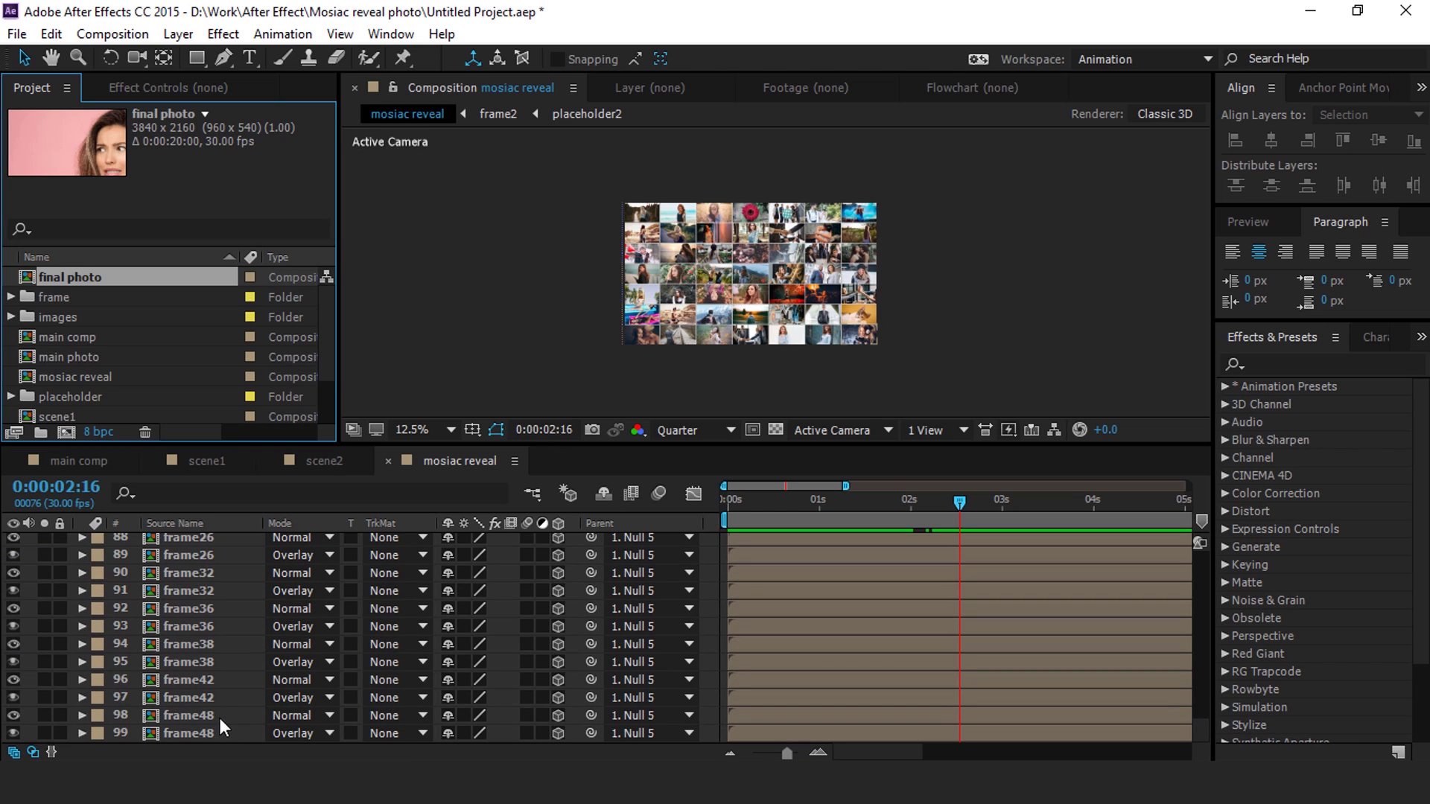
drag(30, 284, 195, 730)
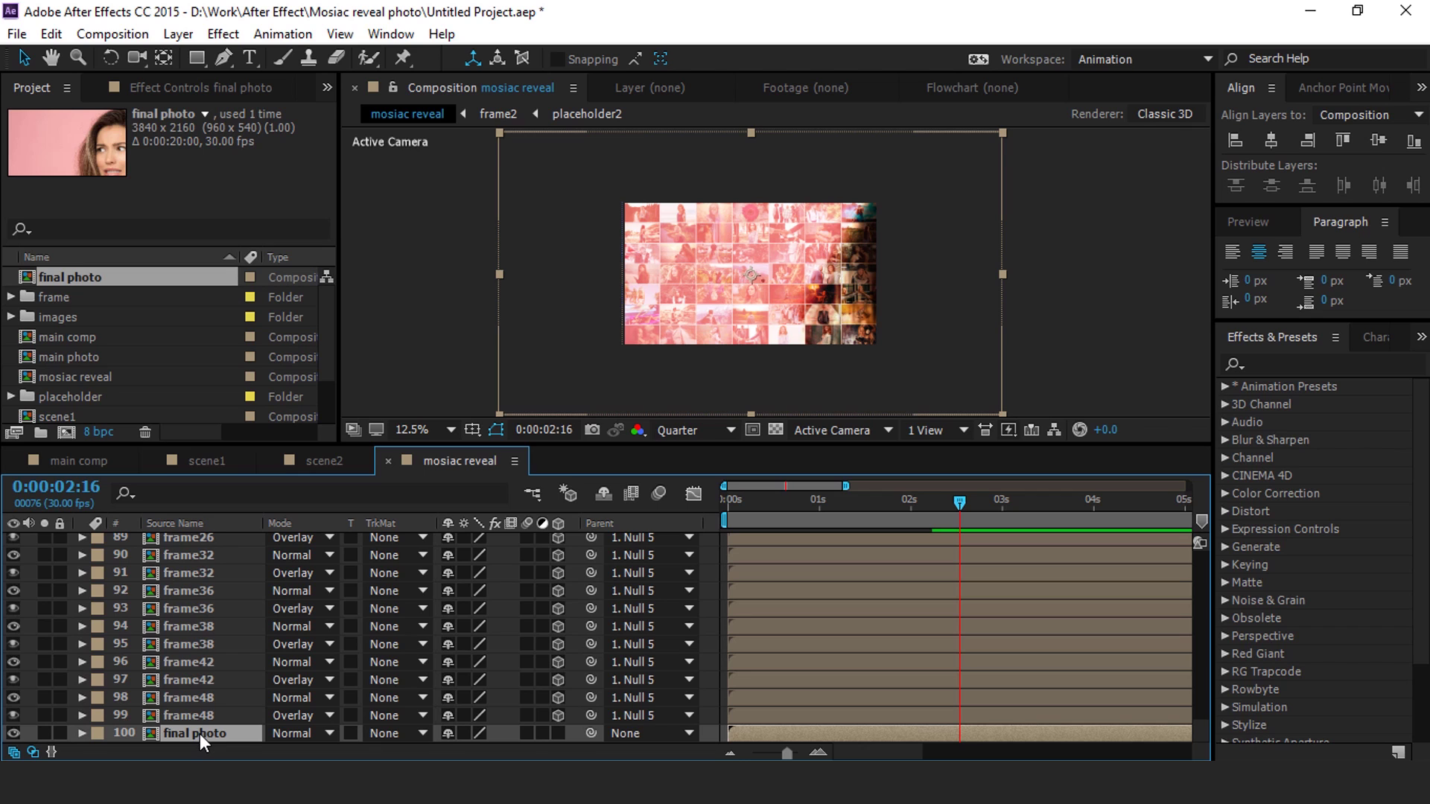
Step: Fit the final photo layer to the mosiac reveal composition size
right_click(200, 736)
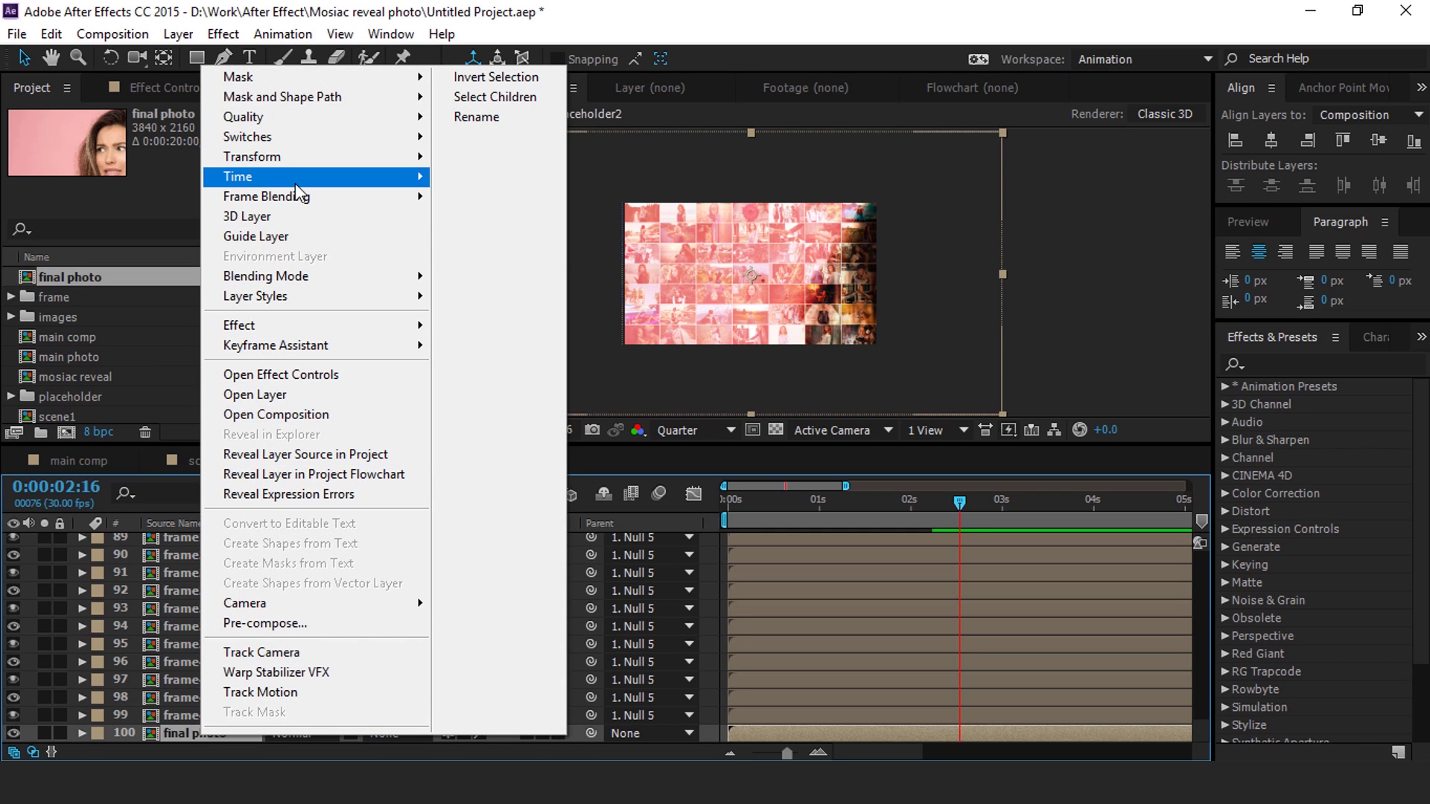
mouse_move(296, 185)
mouse_move(350, 156)
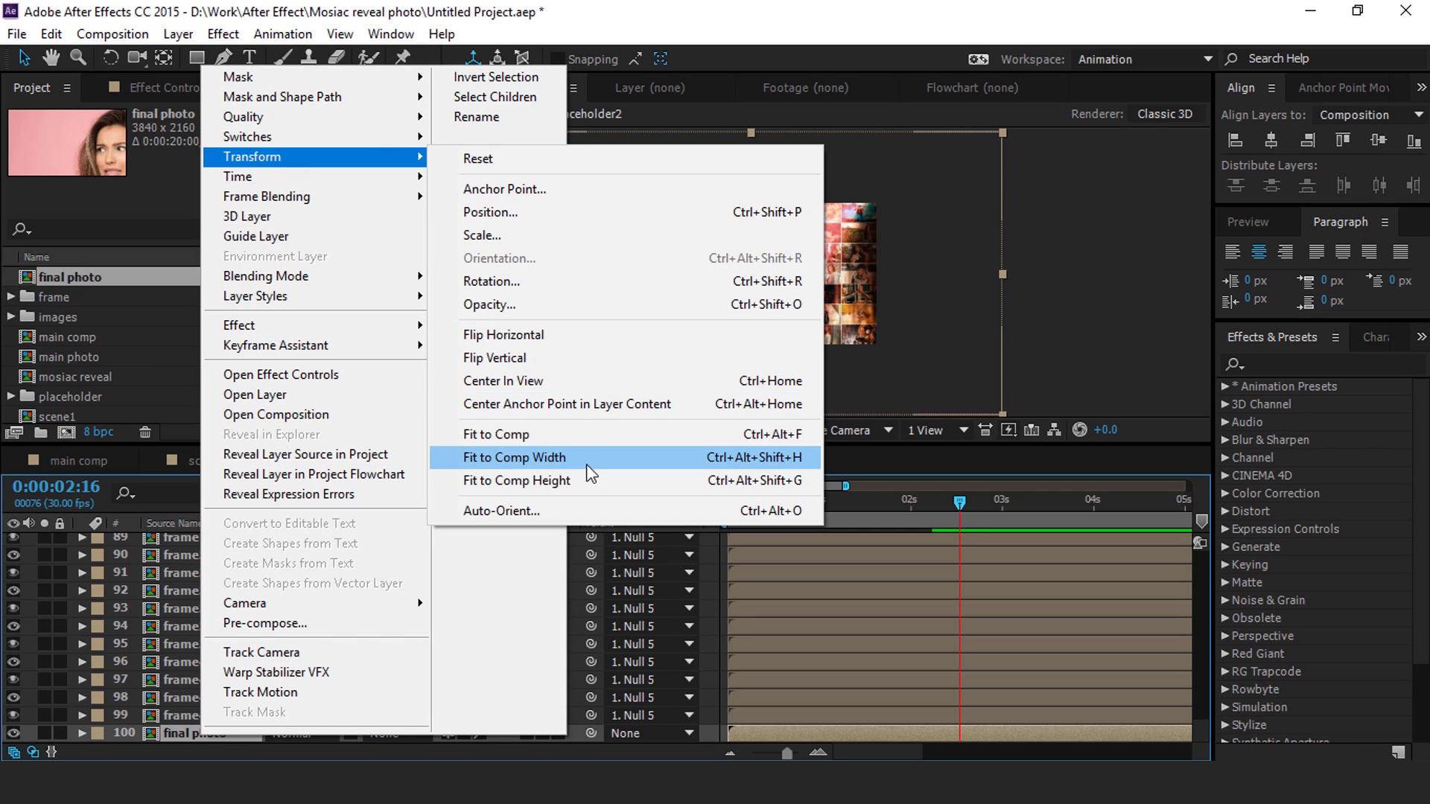
click(503, 436)
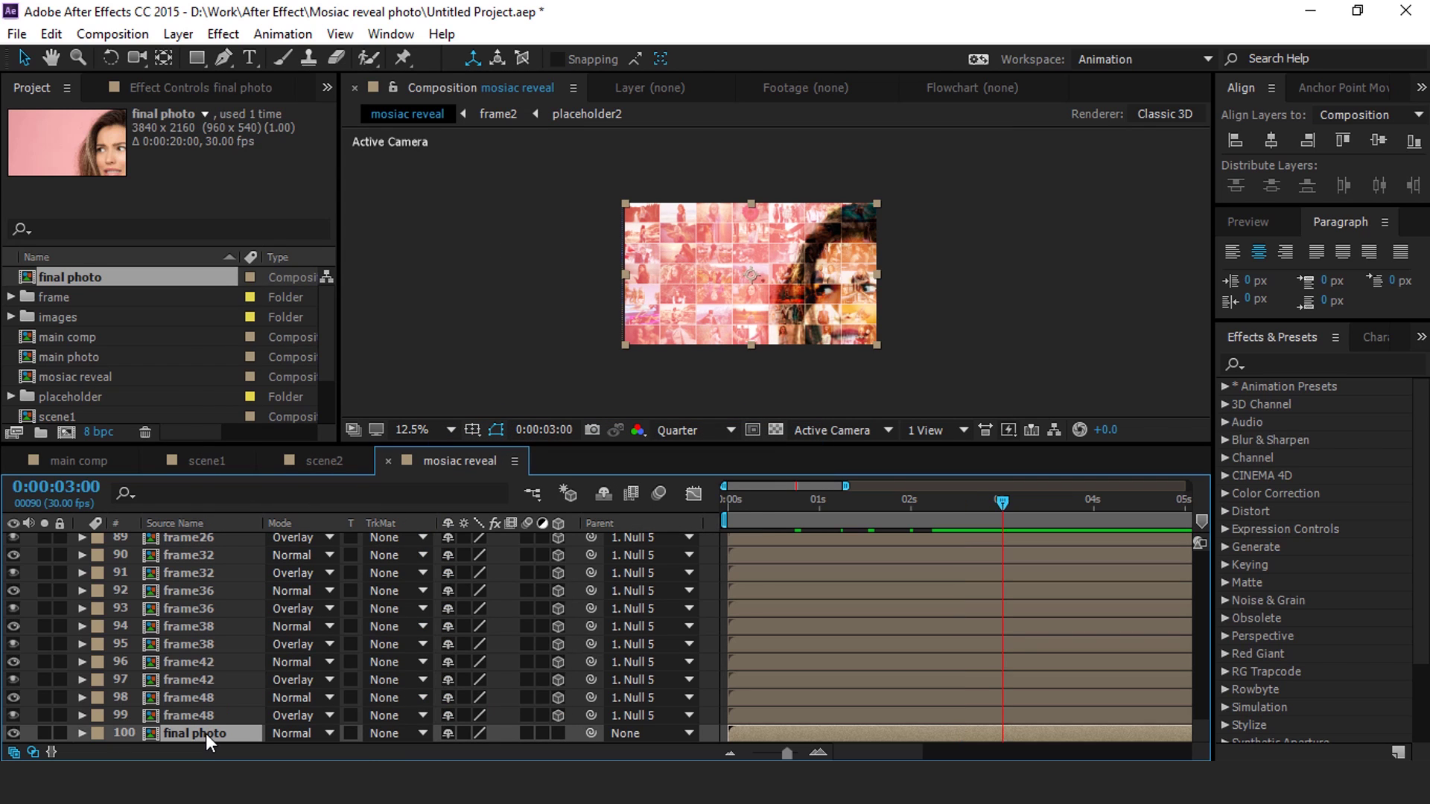
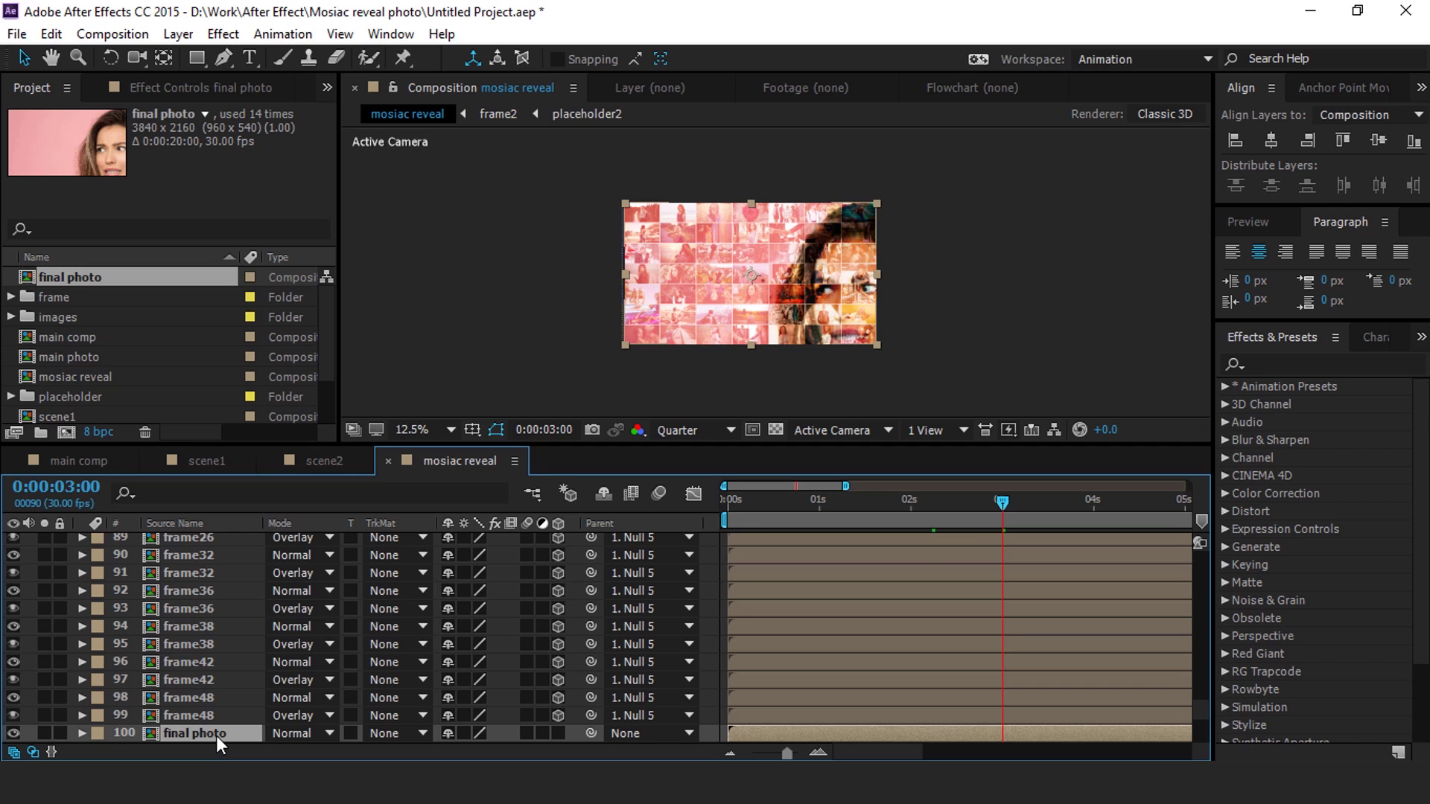
Step: Duplicate the final photo layer until layers 100 to 149 are all copies, and hide the lowest copy, layer 149
scroll(208, 711, up, 4)
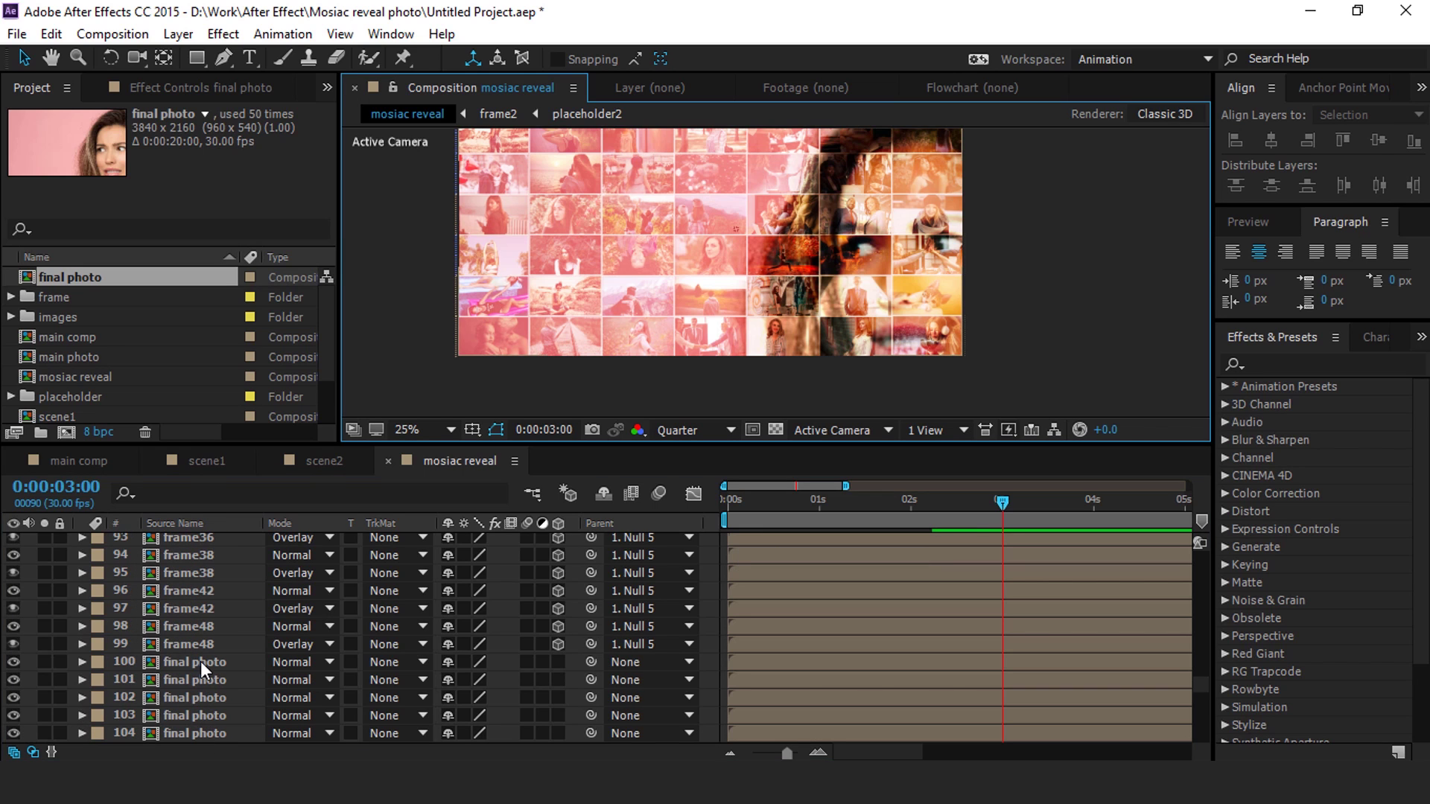
scroll(212, 716, down, 16)
click(200, 734)
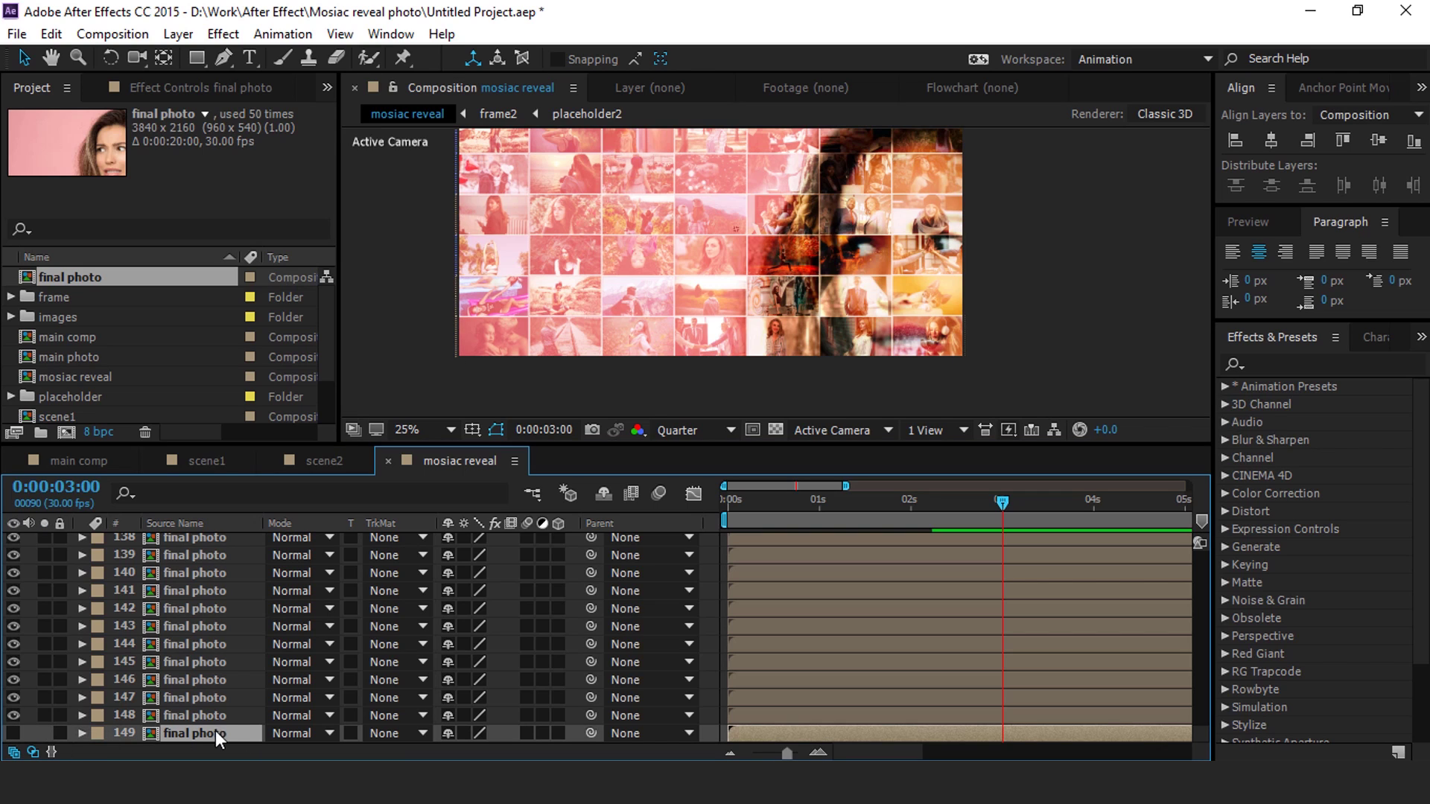
Step: Draw a rectangular mask on final photo layer 148 around the lower-right tile of the mosaic grid
click(197, 716)
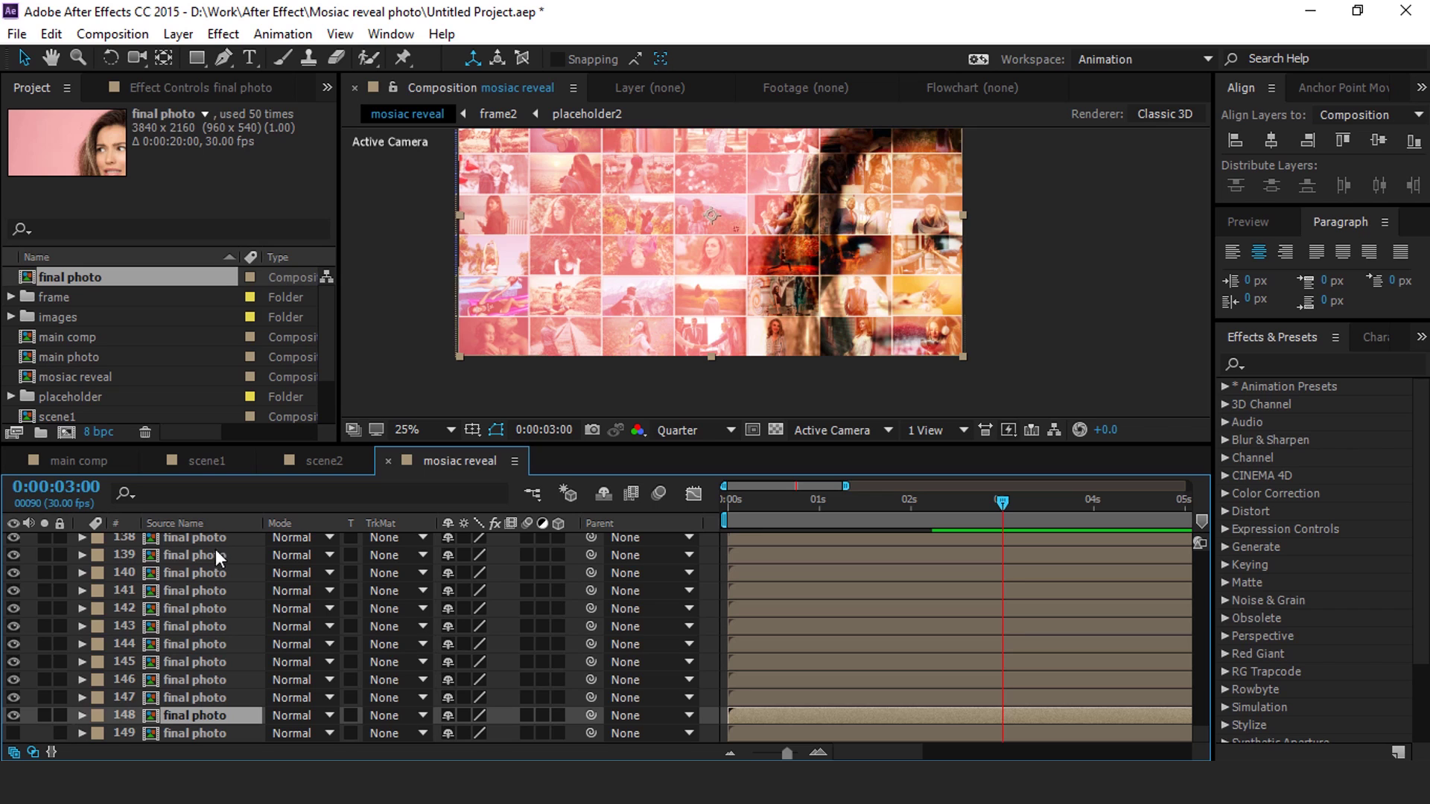
click(197, 59)
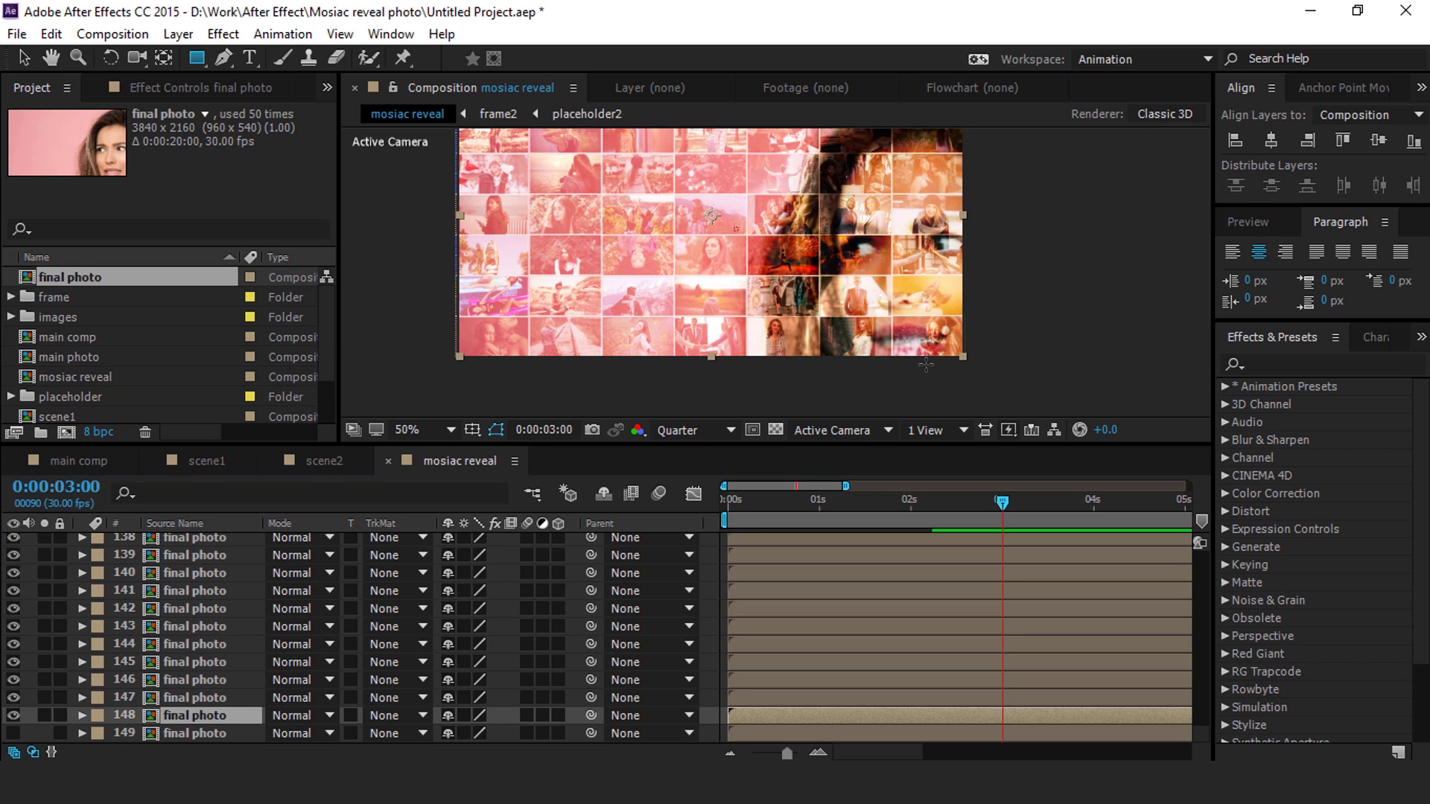
scroll(933, 266, up, 4)
key(space)
drag(607, 176, 891, 338)
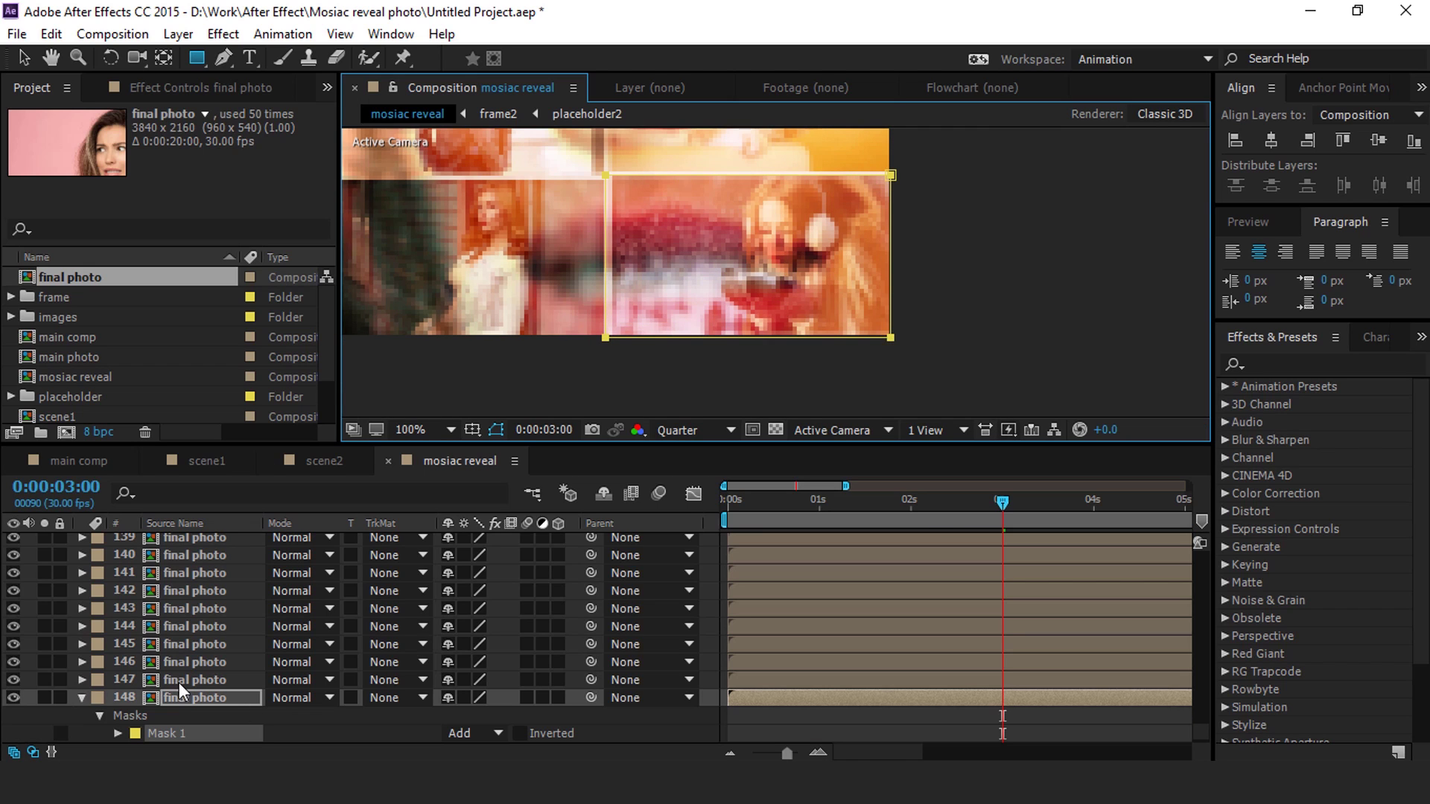
Step: Mask final photo layers 147 and 146 with rectangles around the next two tiles leftward along the mosaic's lowest row
click(205, 680)
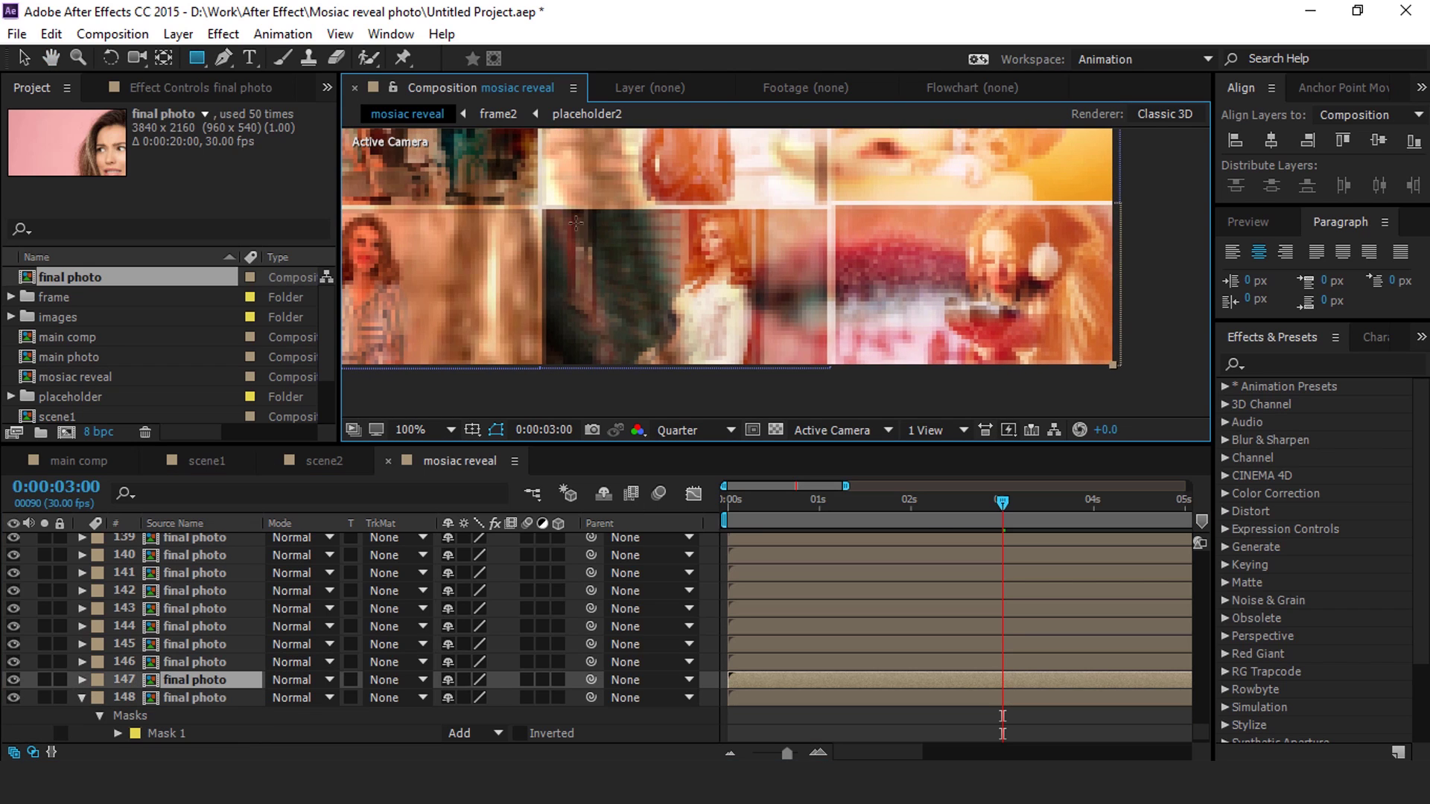
mouse_move(541, 207)
mouse_down()
mouse_move(780, 371)
mouse_move(832, 368)
mouse_up()
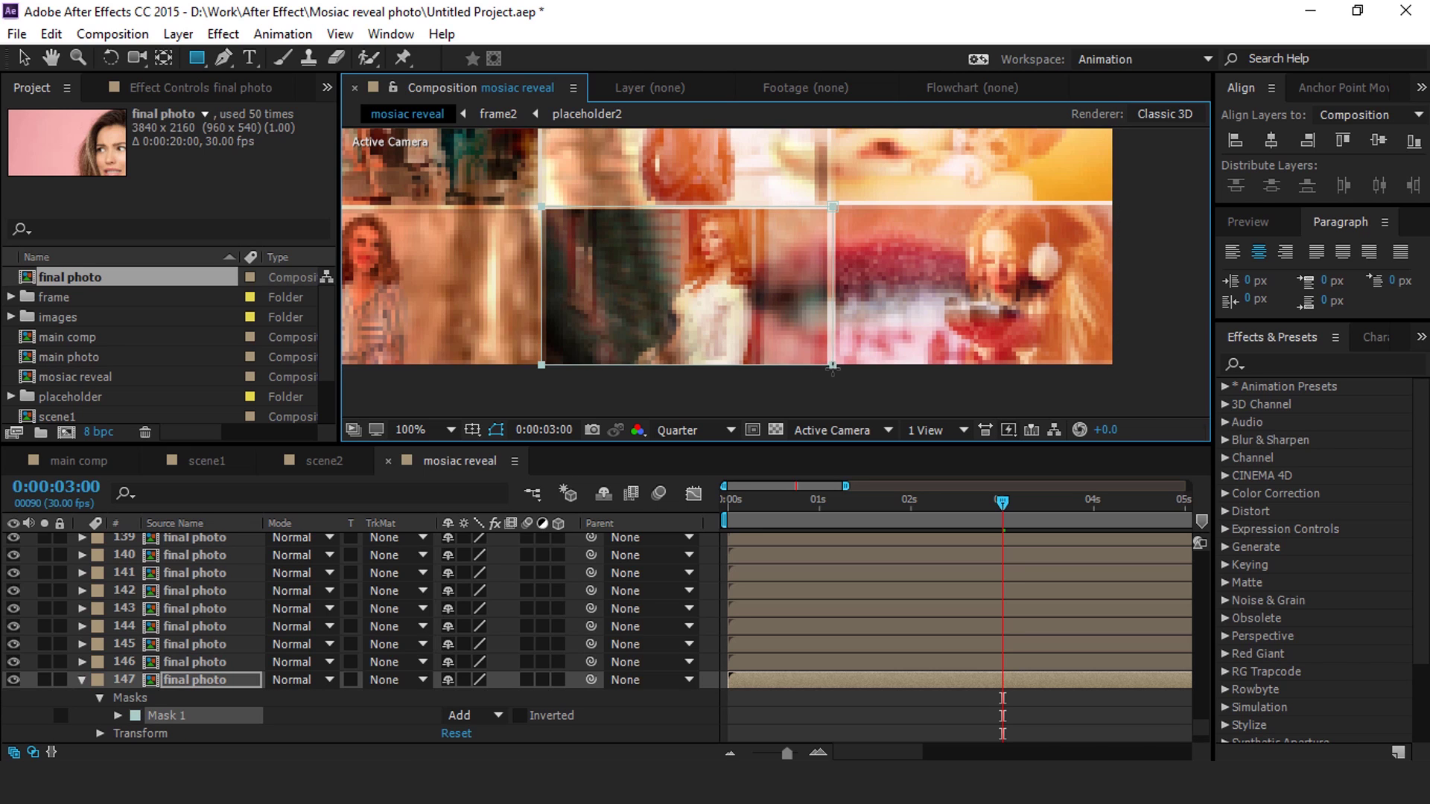
click(207, 665)
key(h)
drag(785, 280, 679, 280)
key(q)
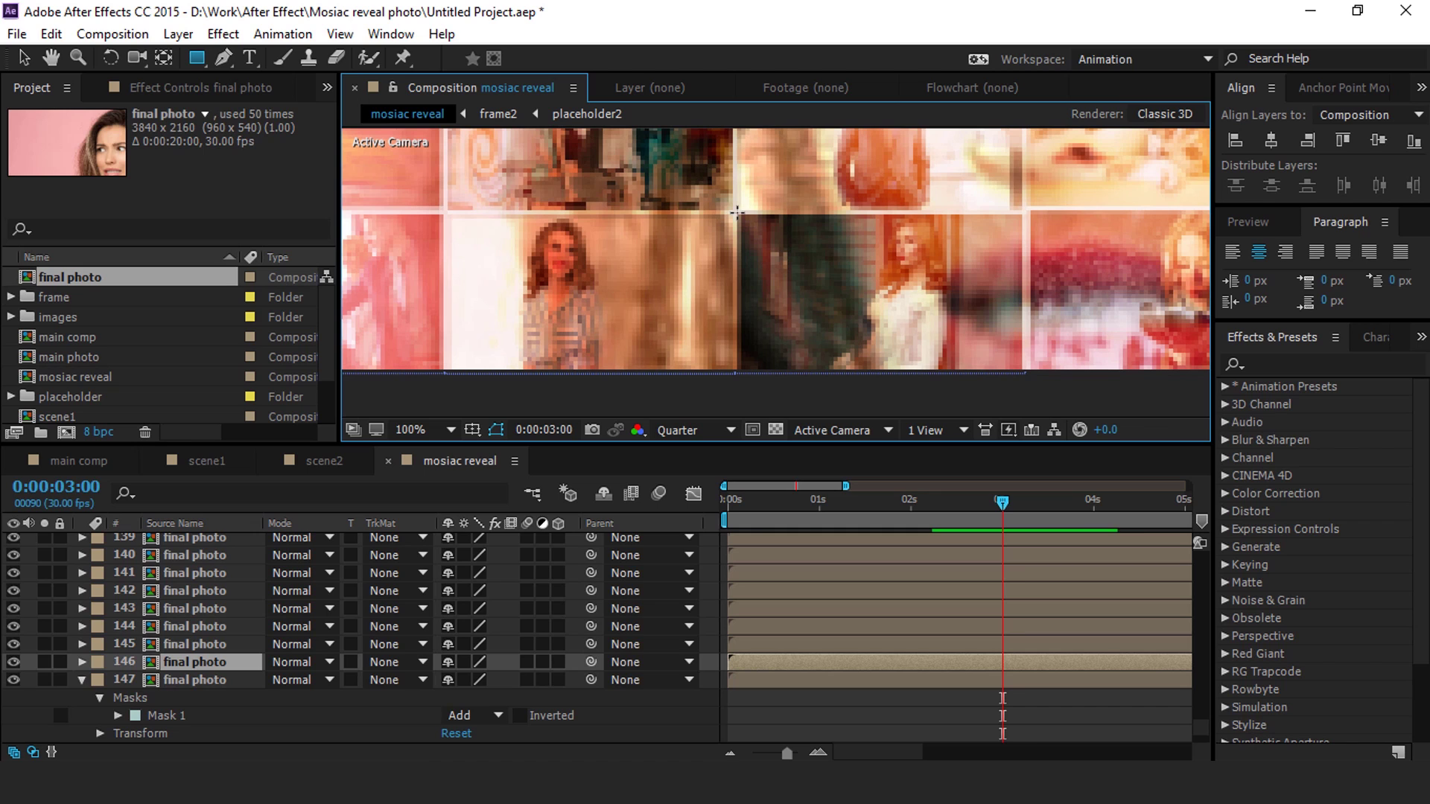
mouse_move(736, 213)
mouse_down()
mouse_move(892, 372)
mouse_move(1027, 376)
mouse_up()
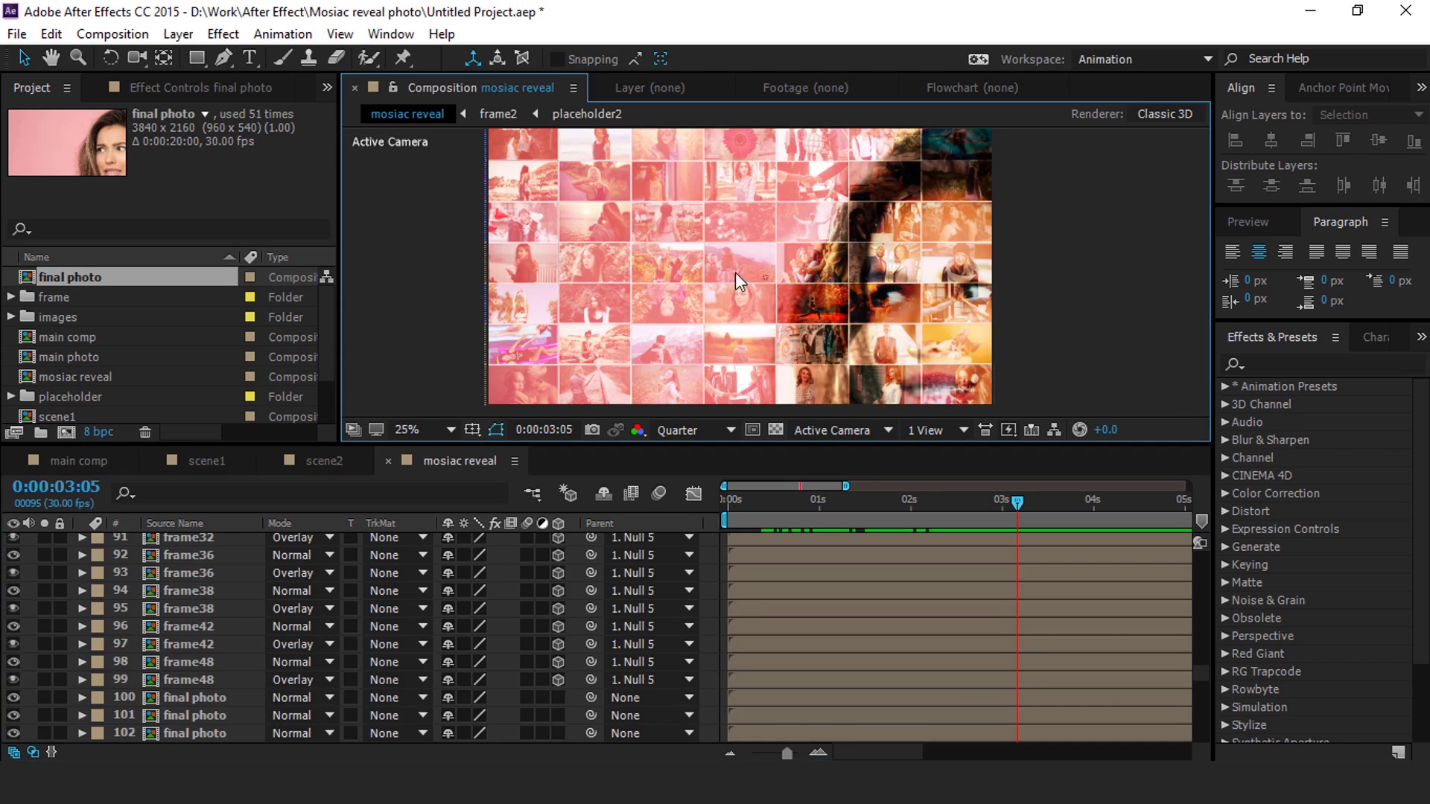
Step: Select the visible final photo copies, layers 100 to 149, and reveal their Opacity property
key(comma)
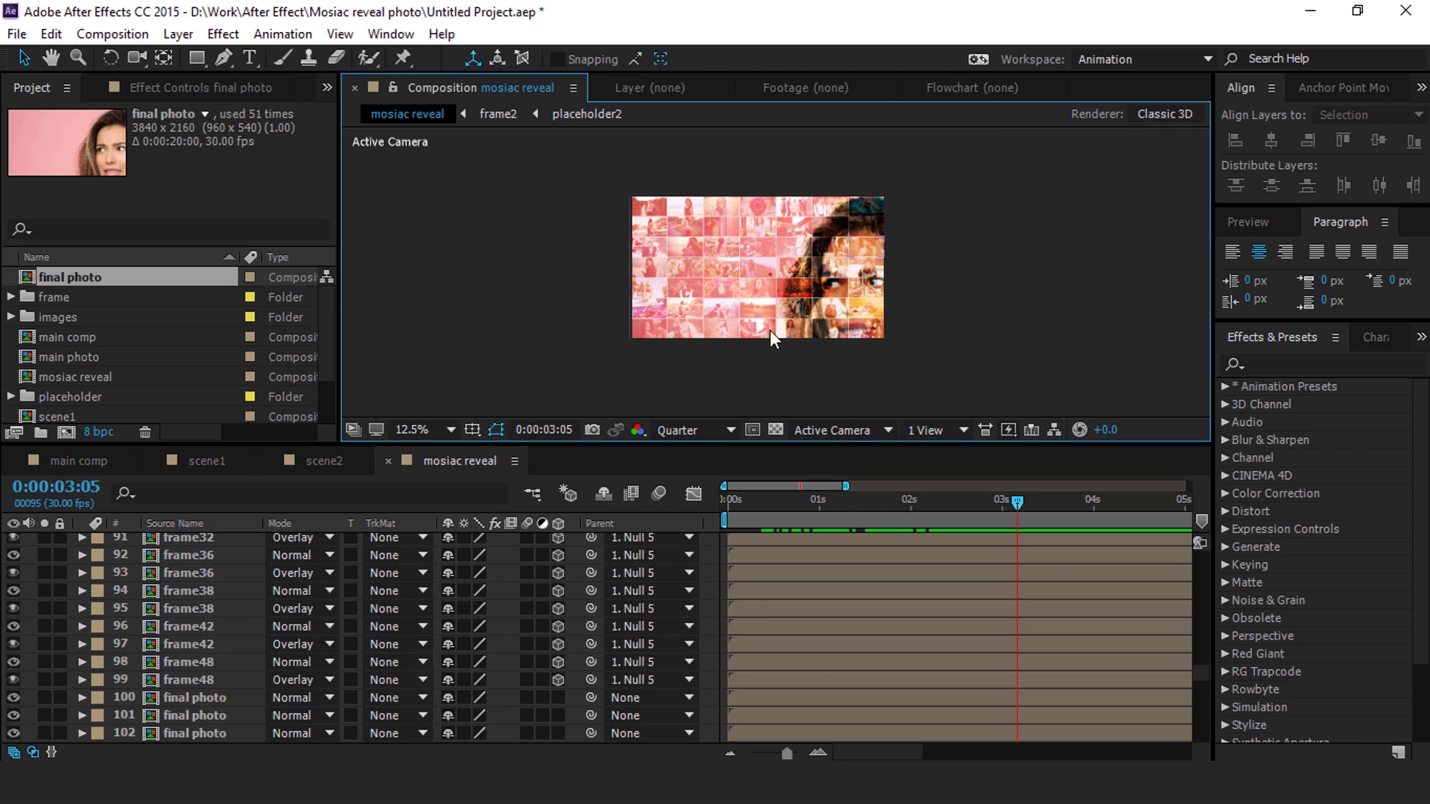
drag(825, 502, 927, 502)
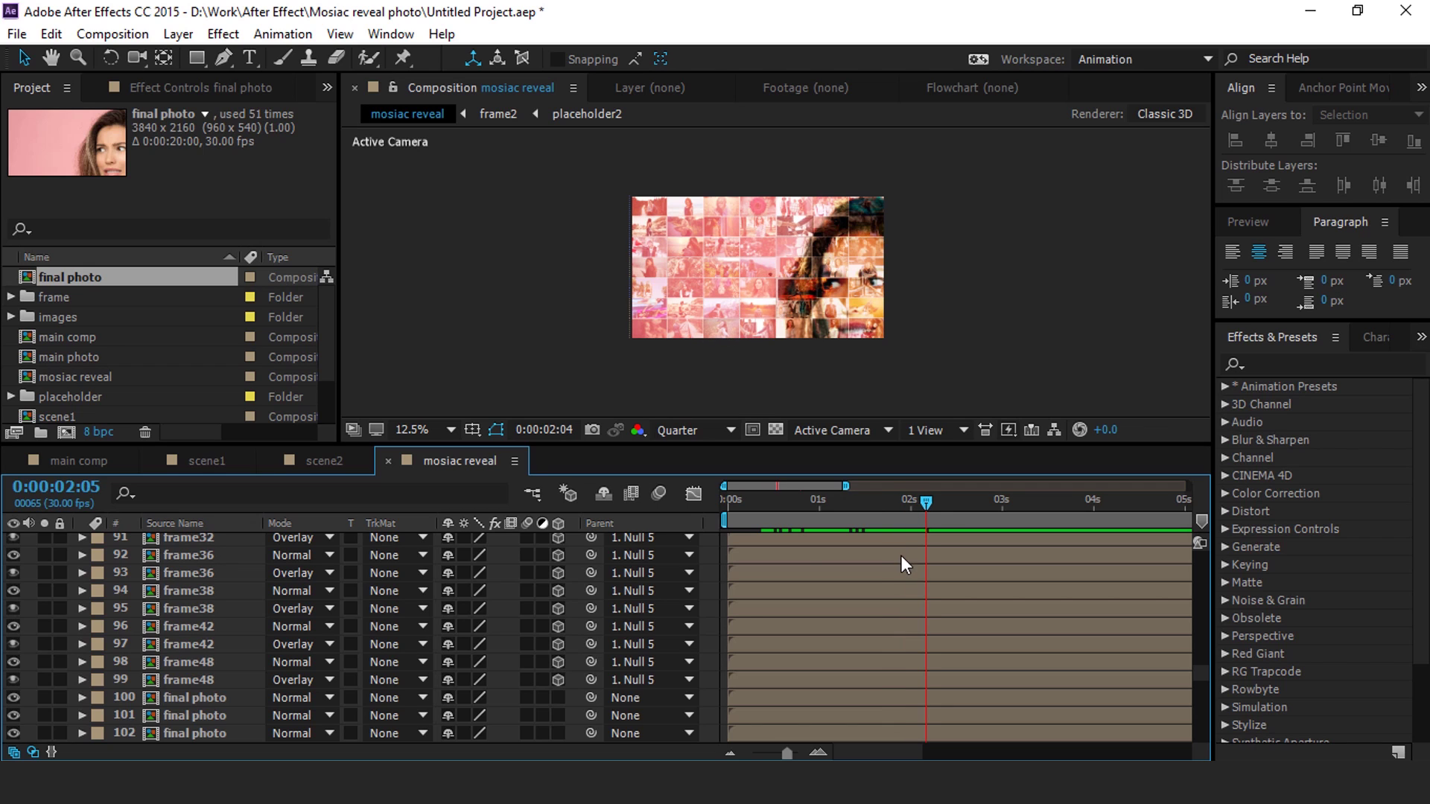
click(207, 697)
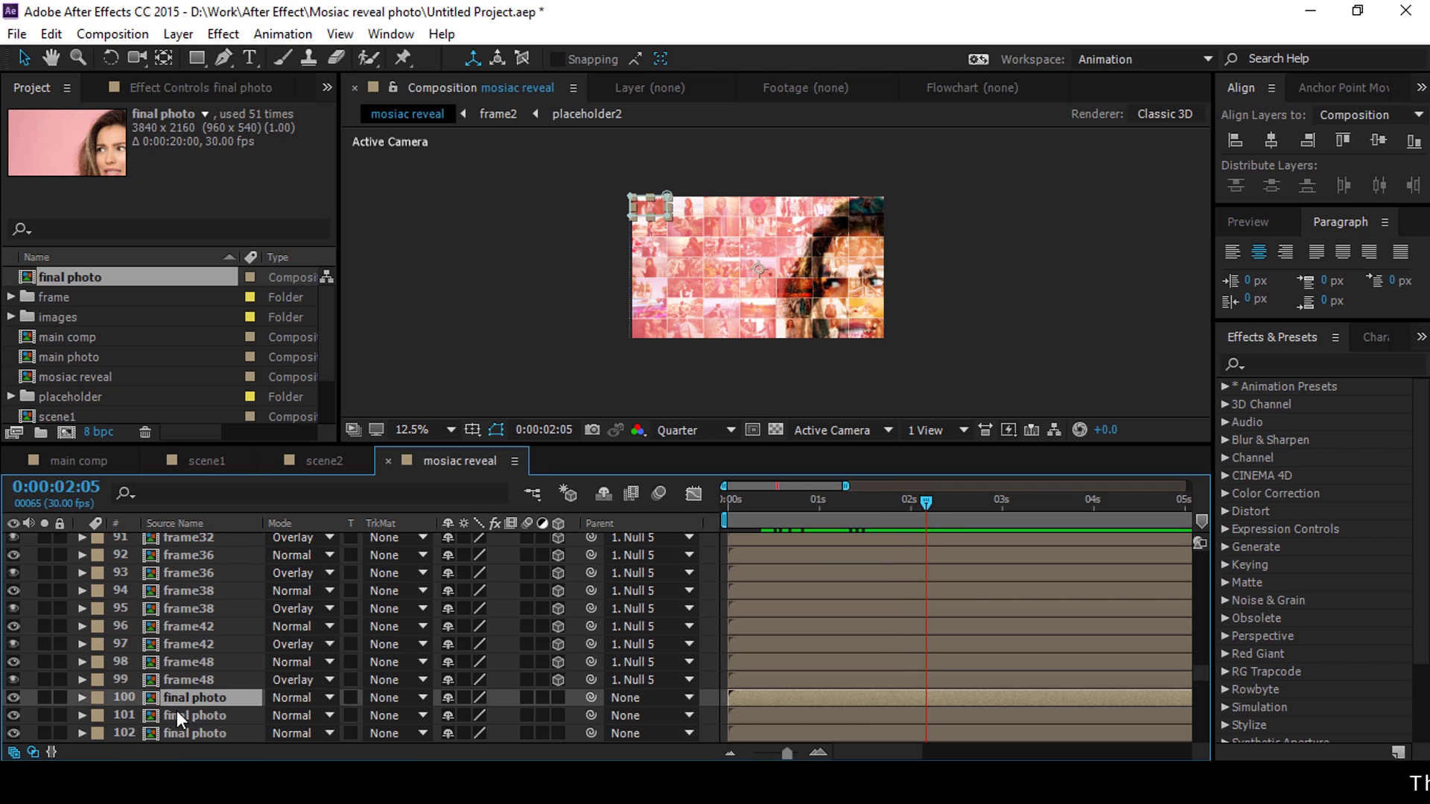
drag(1203, 687, 1203, 747)
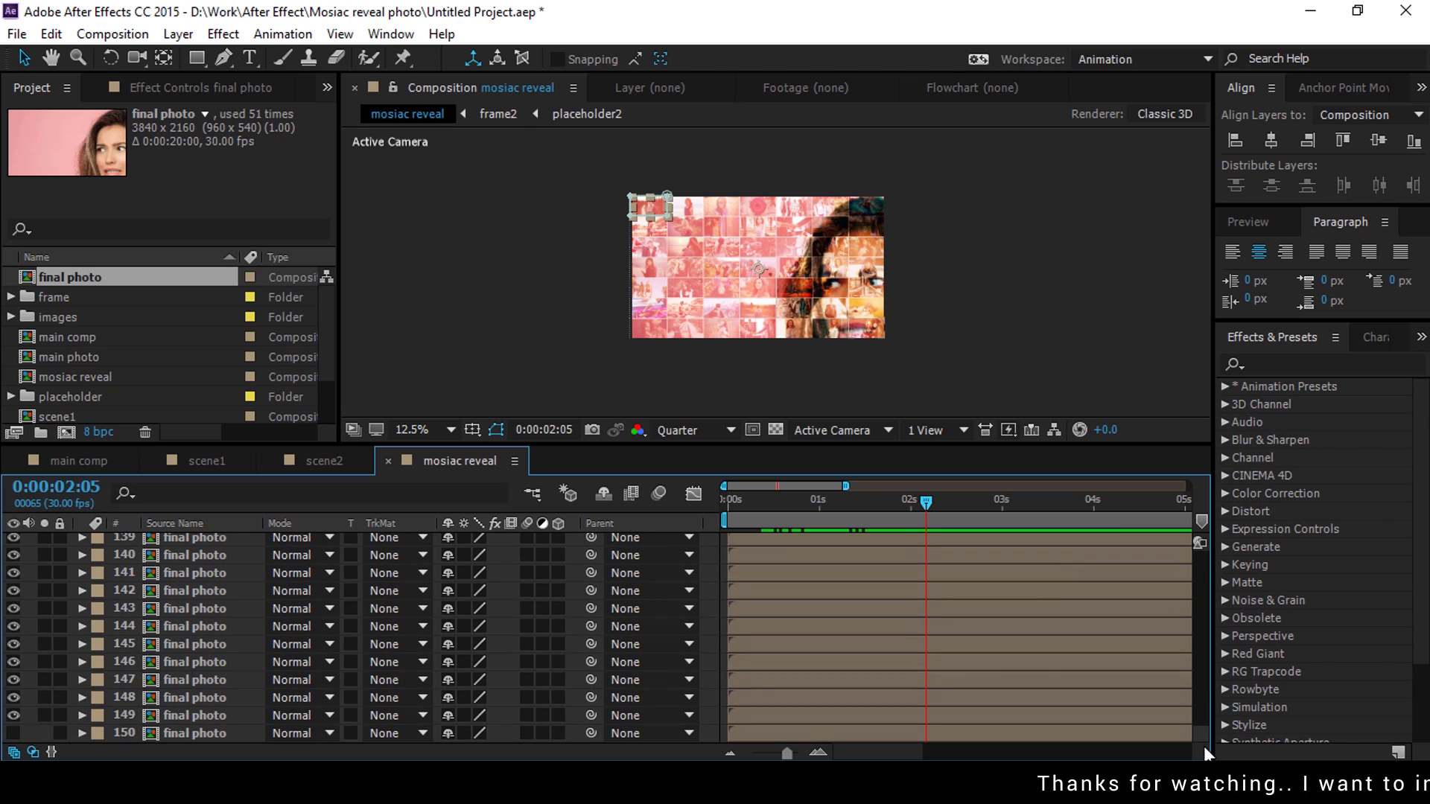
shift+click(199, 716)
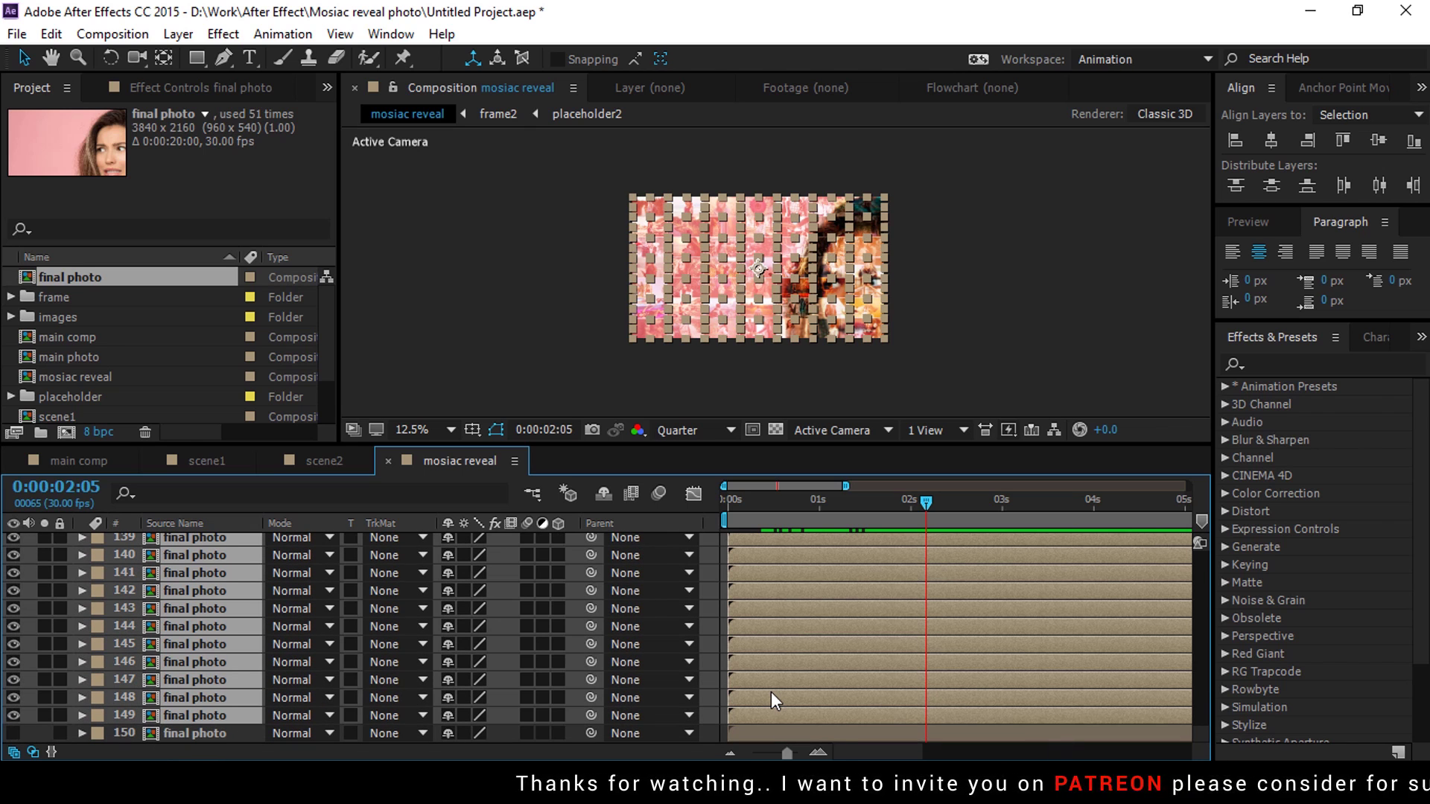
key(t)
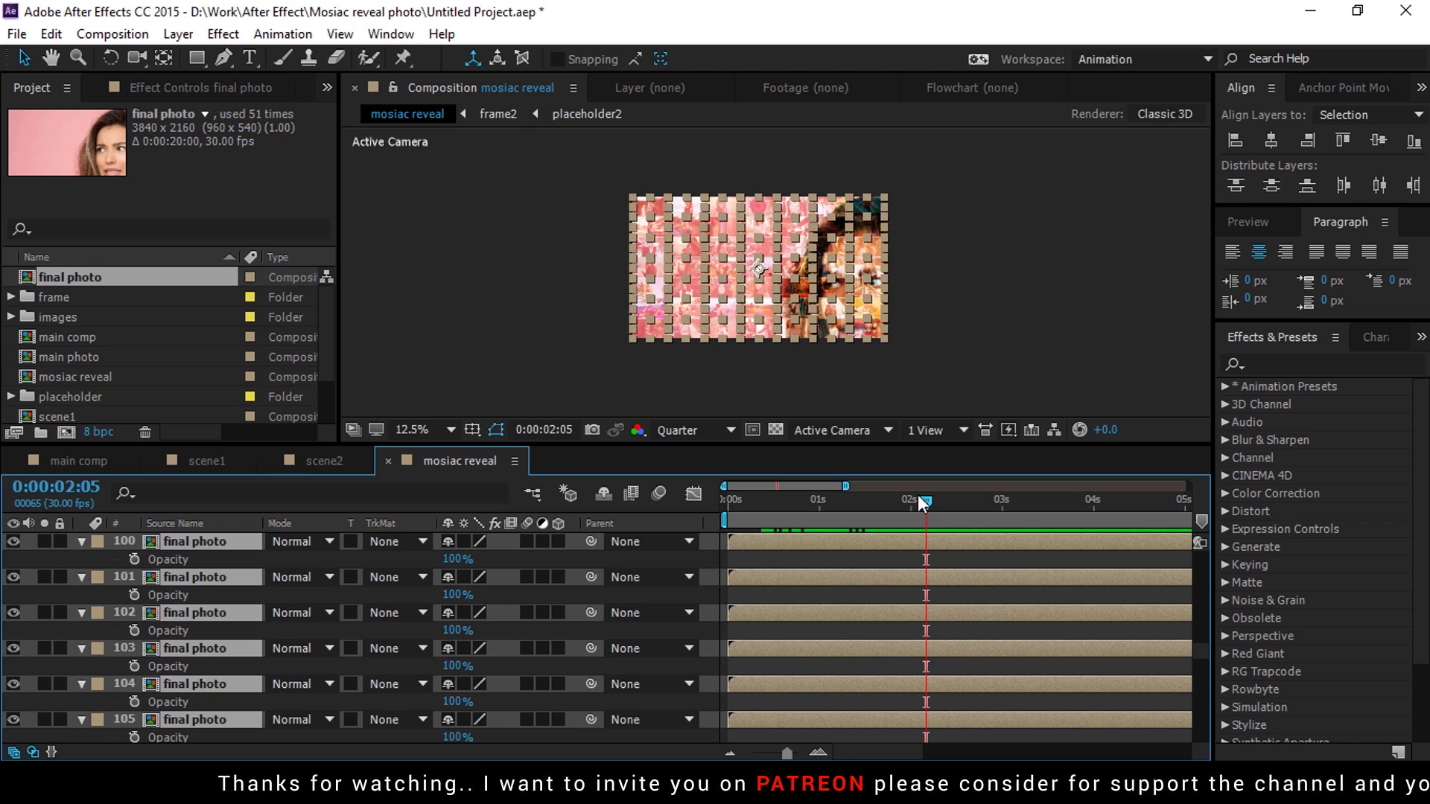
Step: Keyframe the opacity of all selected final photo copies at 0% at 0:00:01:27
click(822, 499)
drag(828, 498, 883, 500)
click(452, 558)
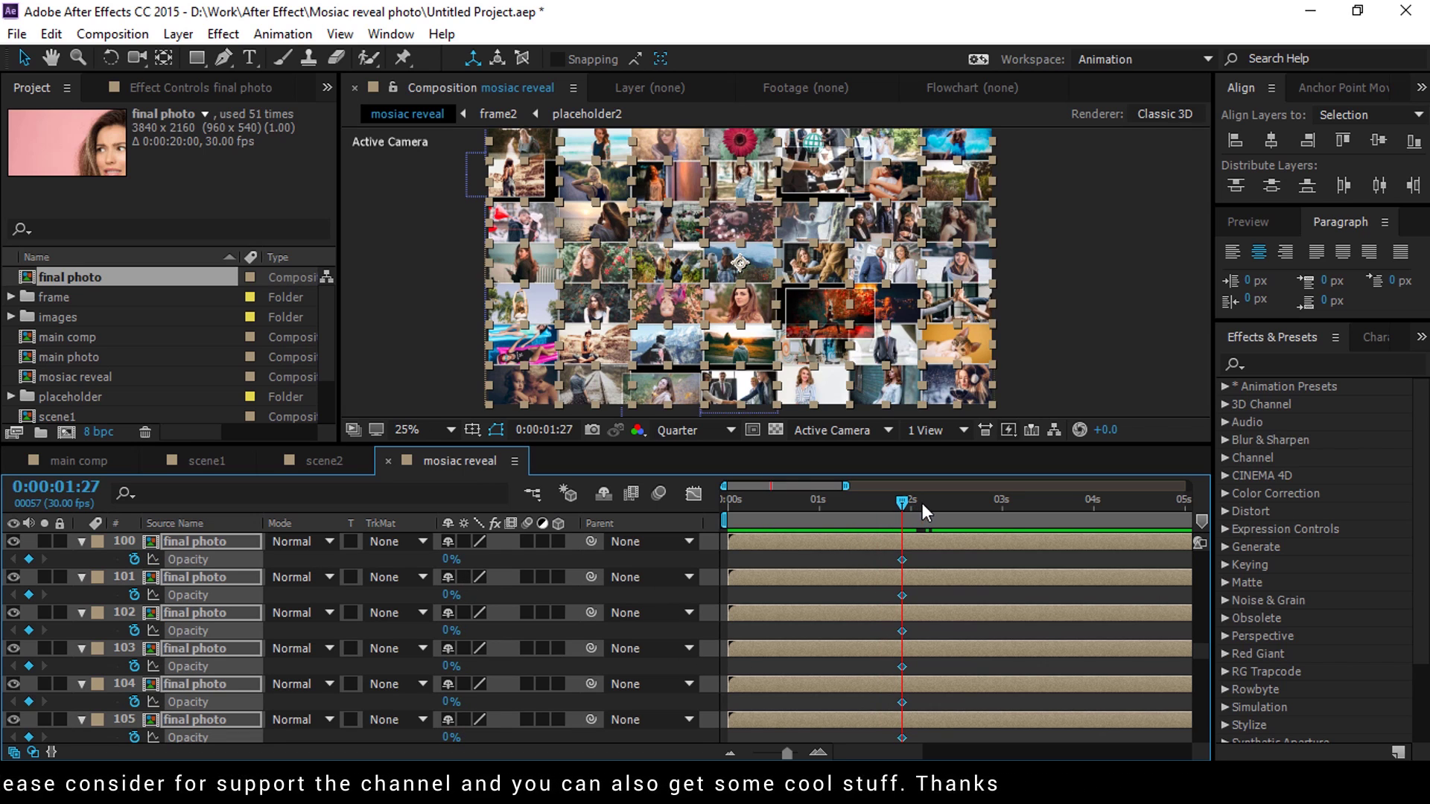
Step: Add 100% opacity keyframes for all selected final photo copies at 0:00:03:00
click(1002, 501)
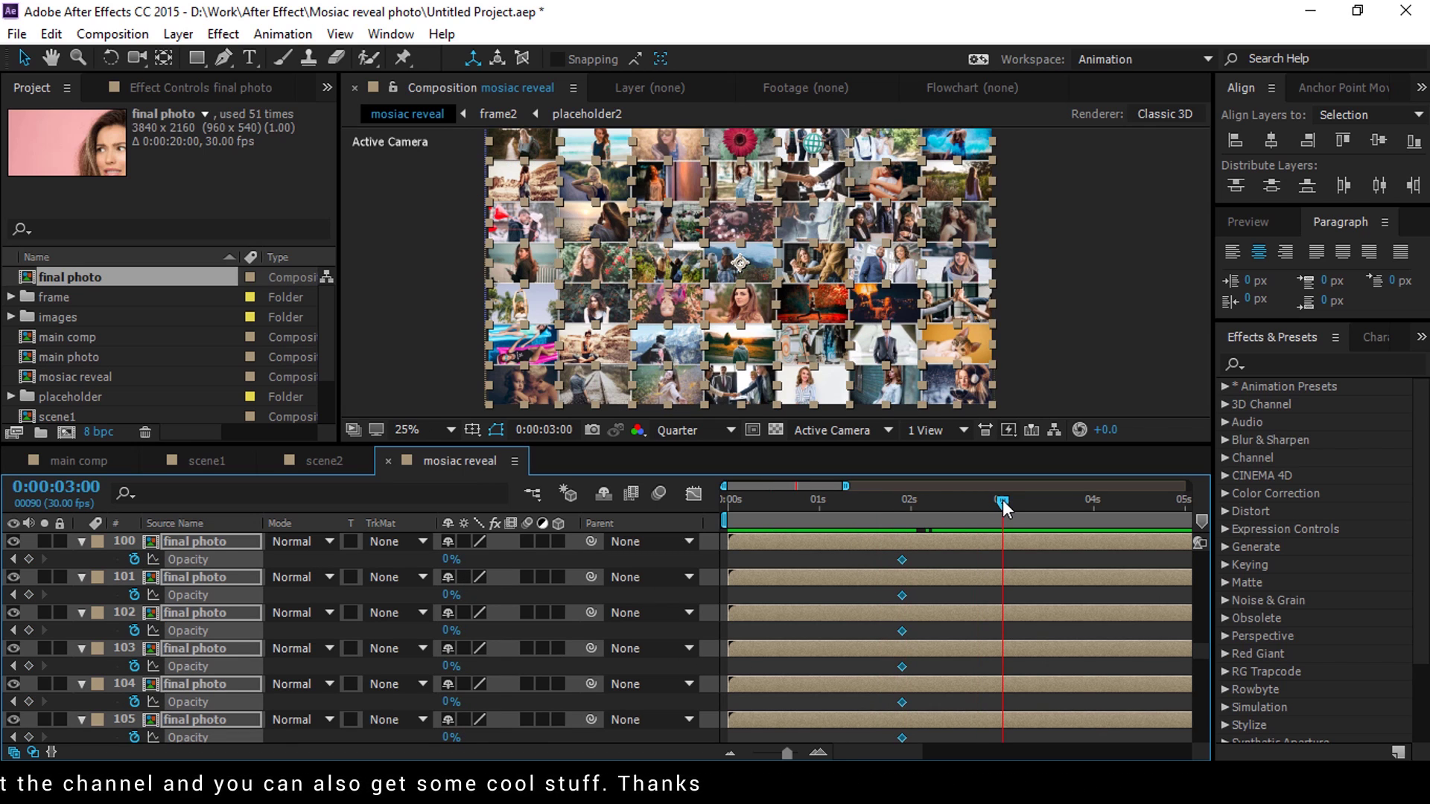
click(451, 559)
text(100)
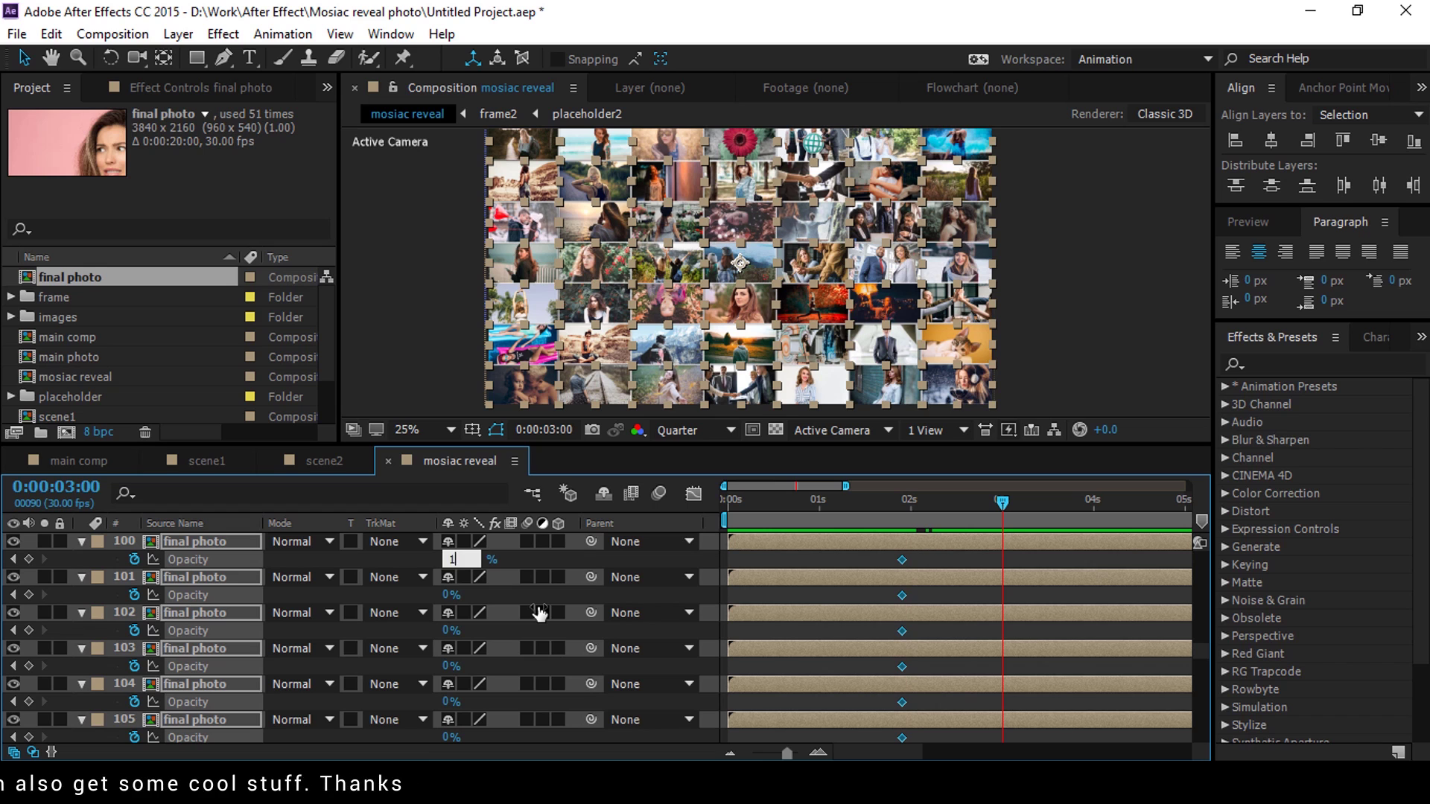
key(Return)
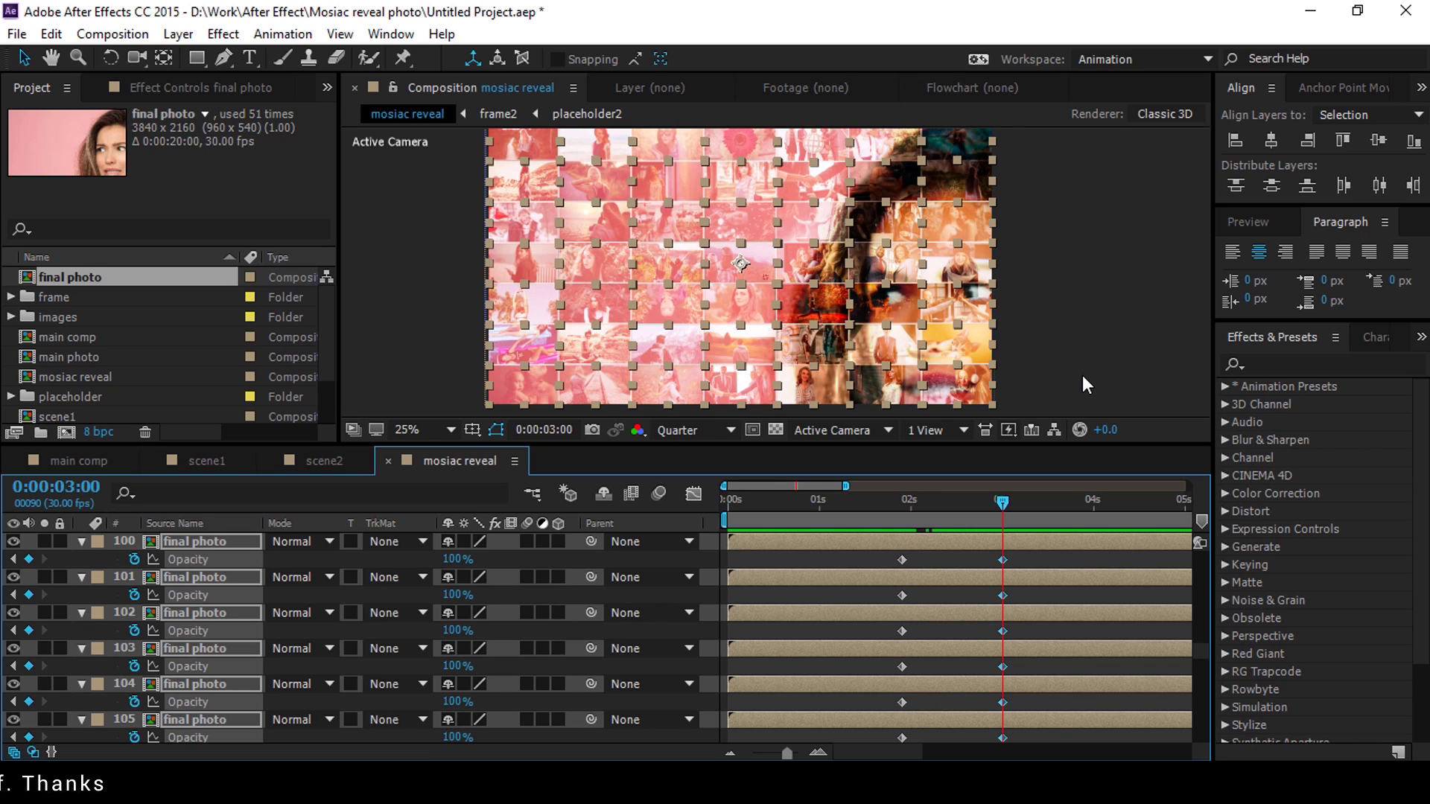
Step: Preview the final photo's fade-in over the mosaic from 0:00:01:10
key(comma)
click(849, 501)
key(space)
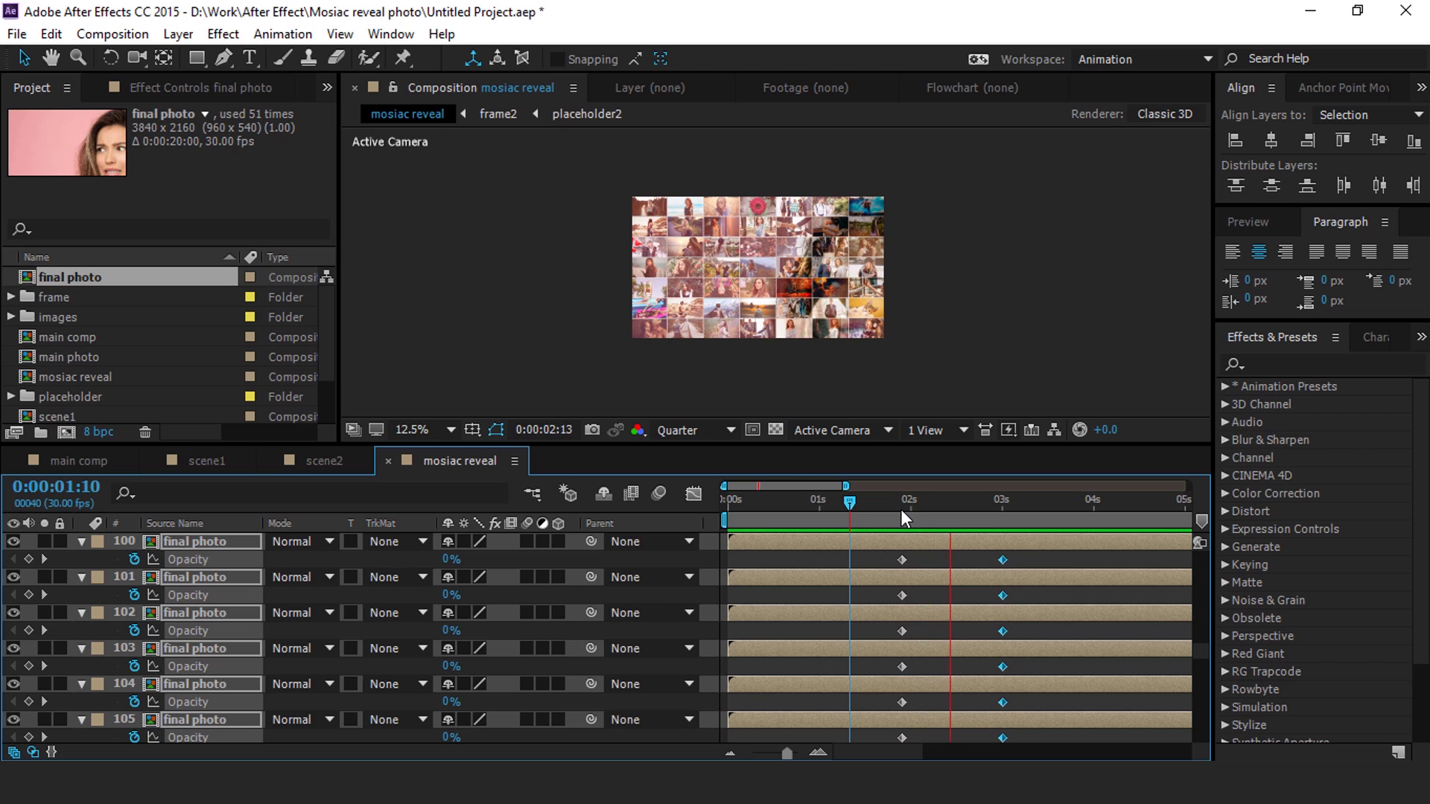
Step: Preview the mosaic assembly and the final photo's fade-in again from 0:00:00:24
key(space)
click(803, 502)
key(space)
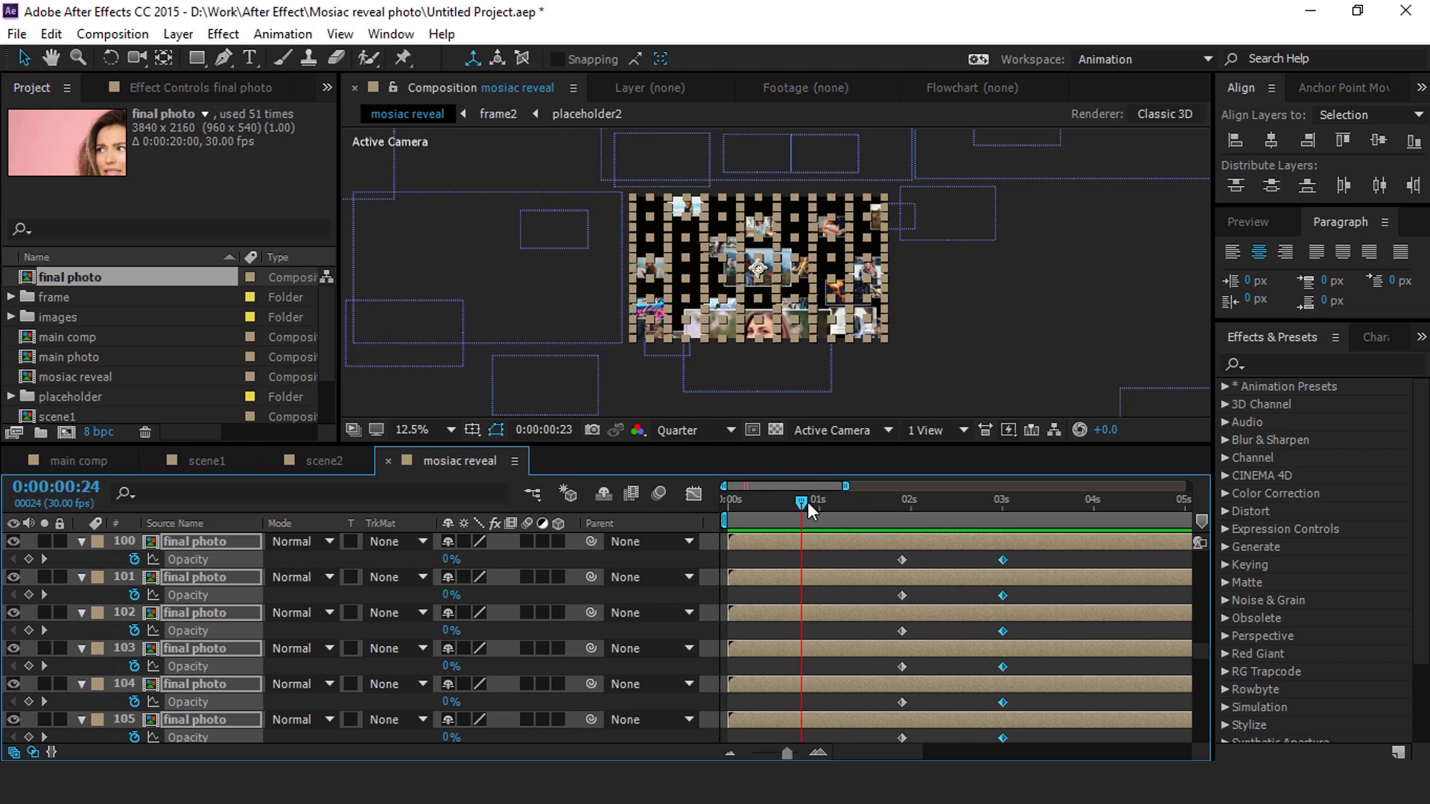
click(851, 502)
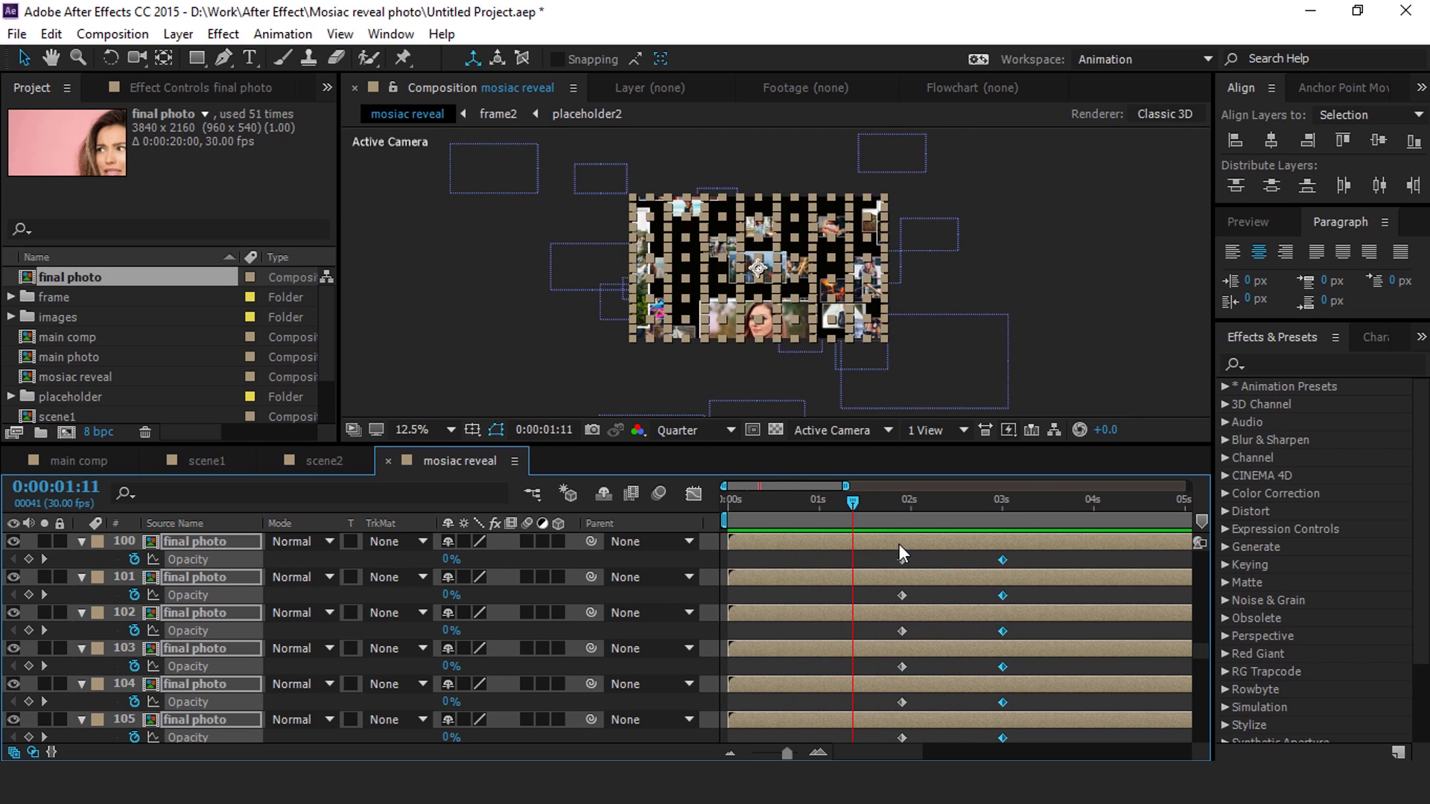
Step: Select the 0% opacity keyframes of all final photo copies and move them earlier to 0:00:01:02
drag(890, 550, 931, 642)
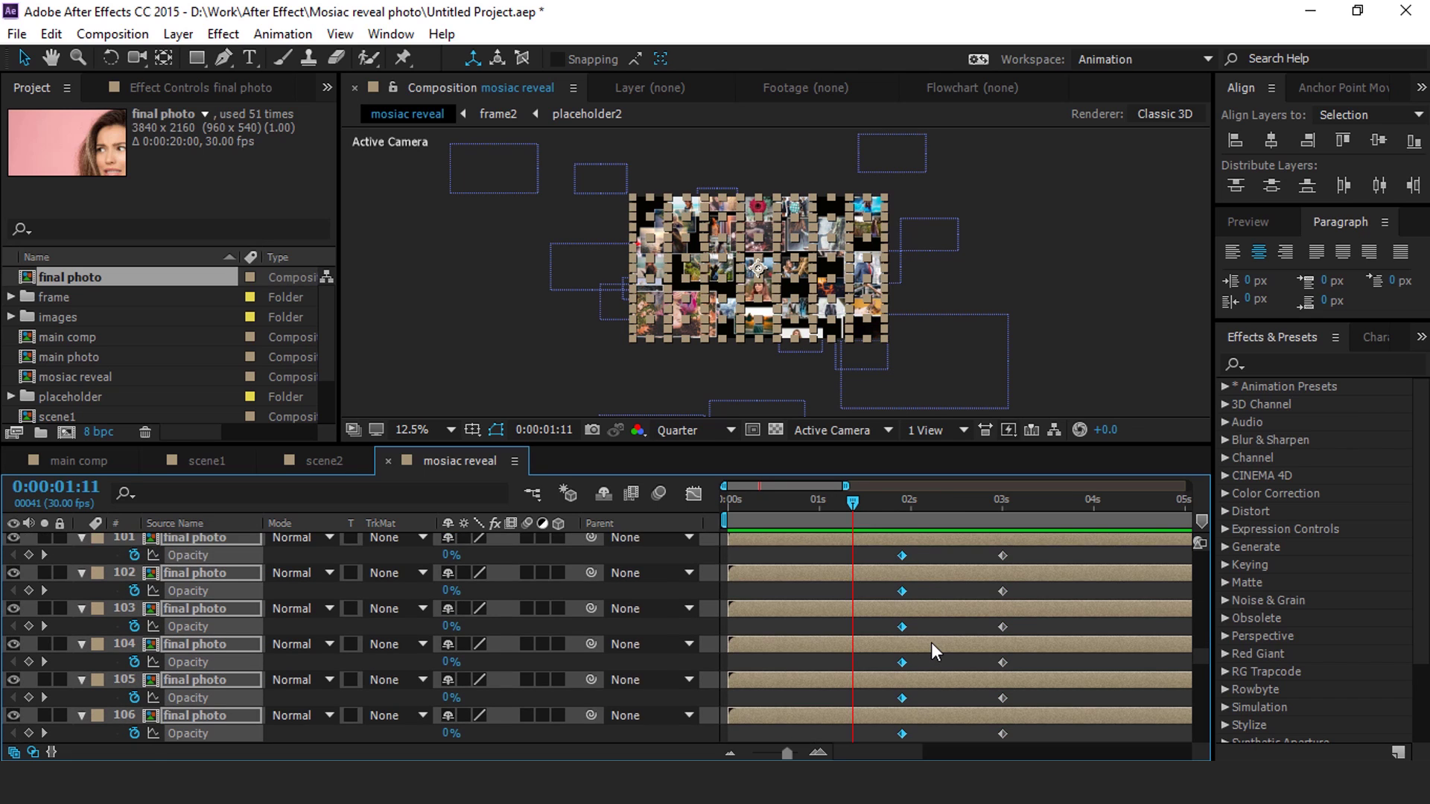
scroll(931, 642, up, 5)
scroll(931, 642, down, 3)
drag(901, 627, 825, 627)
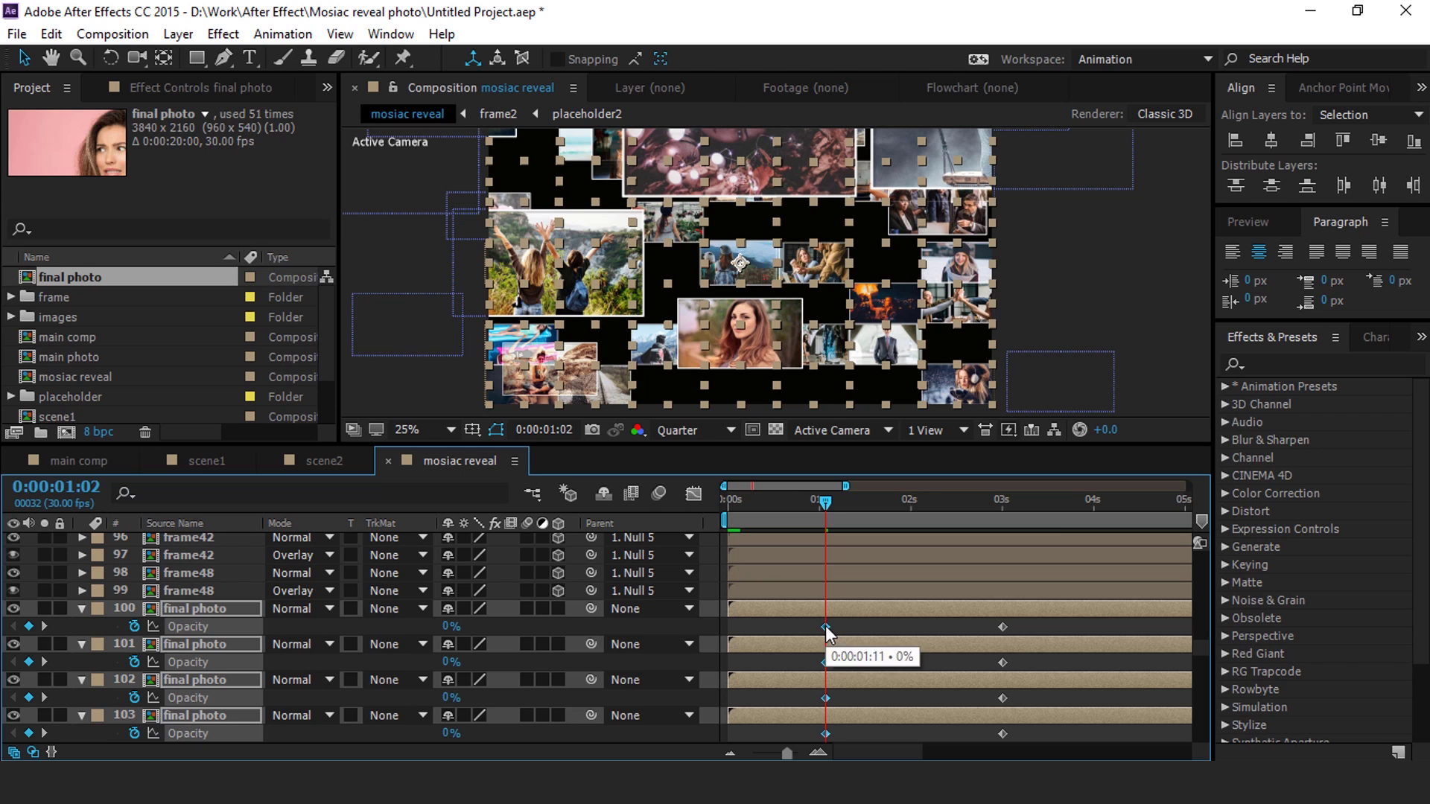
Step: Preview the retimed fade-in from 0:00:01:02 and collapse the keyframed properties of the final photo layers
key(space)
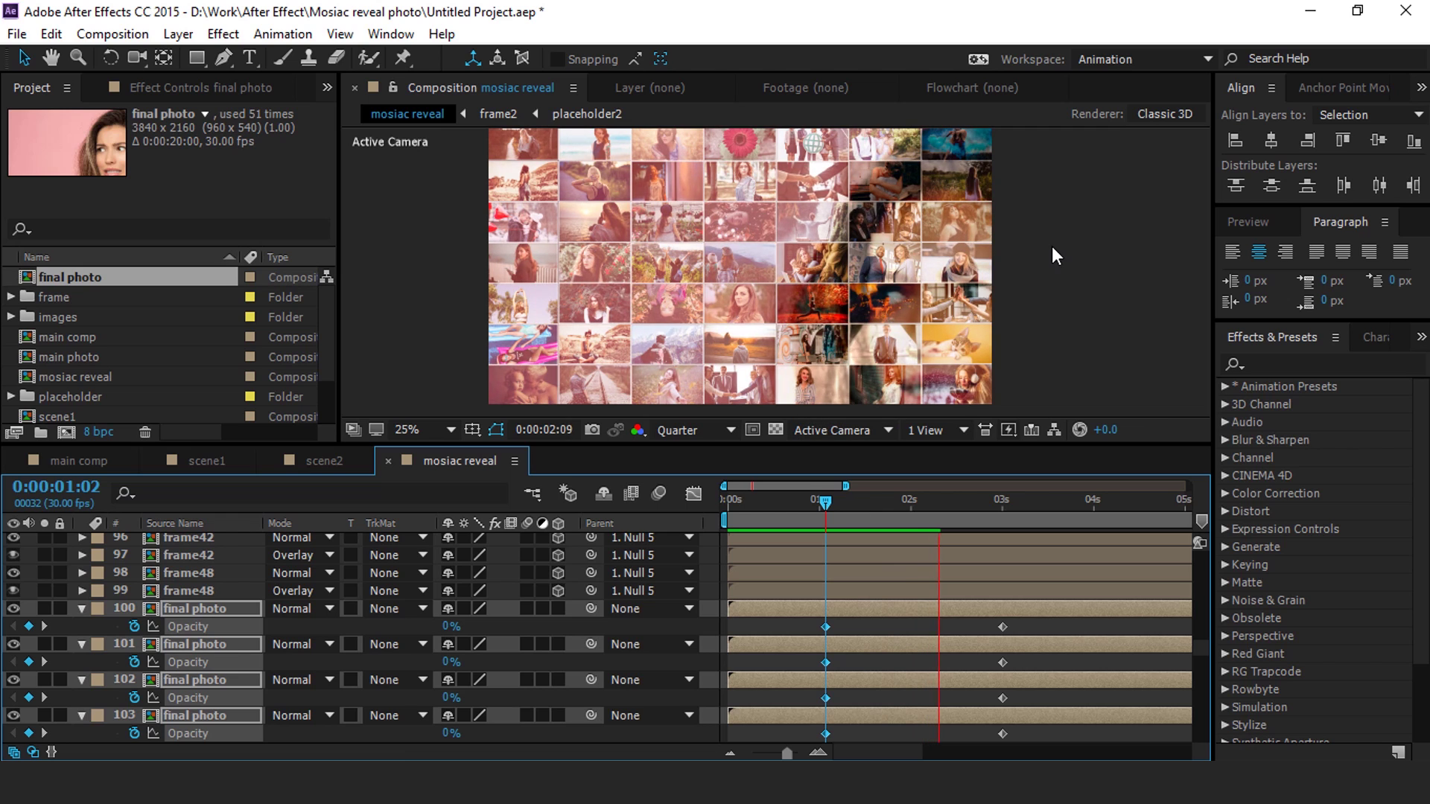
scroll(1055, 247, down, 2)
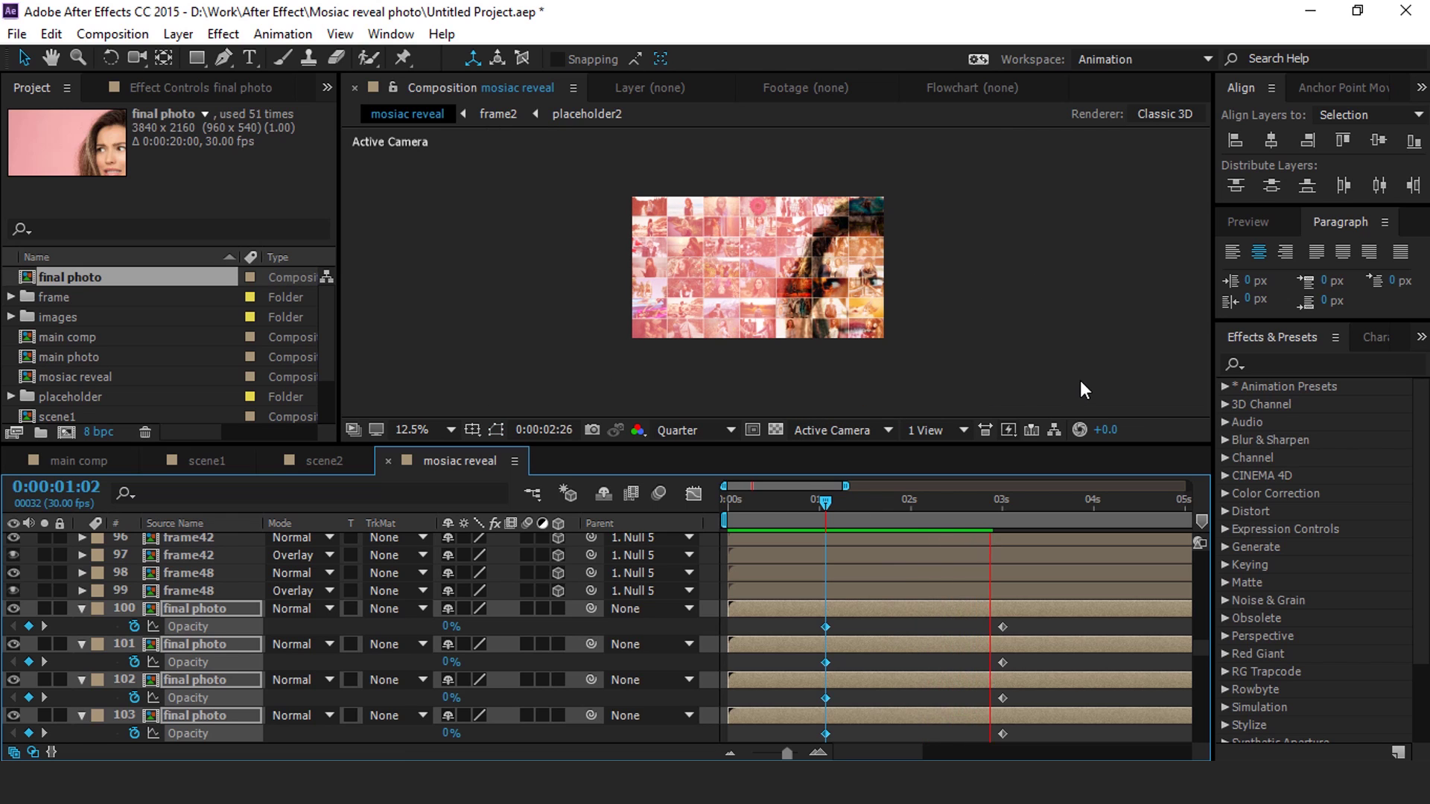
drag(860, 503, 1016, 506)
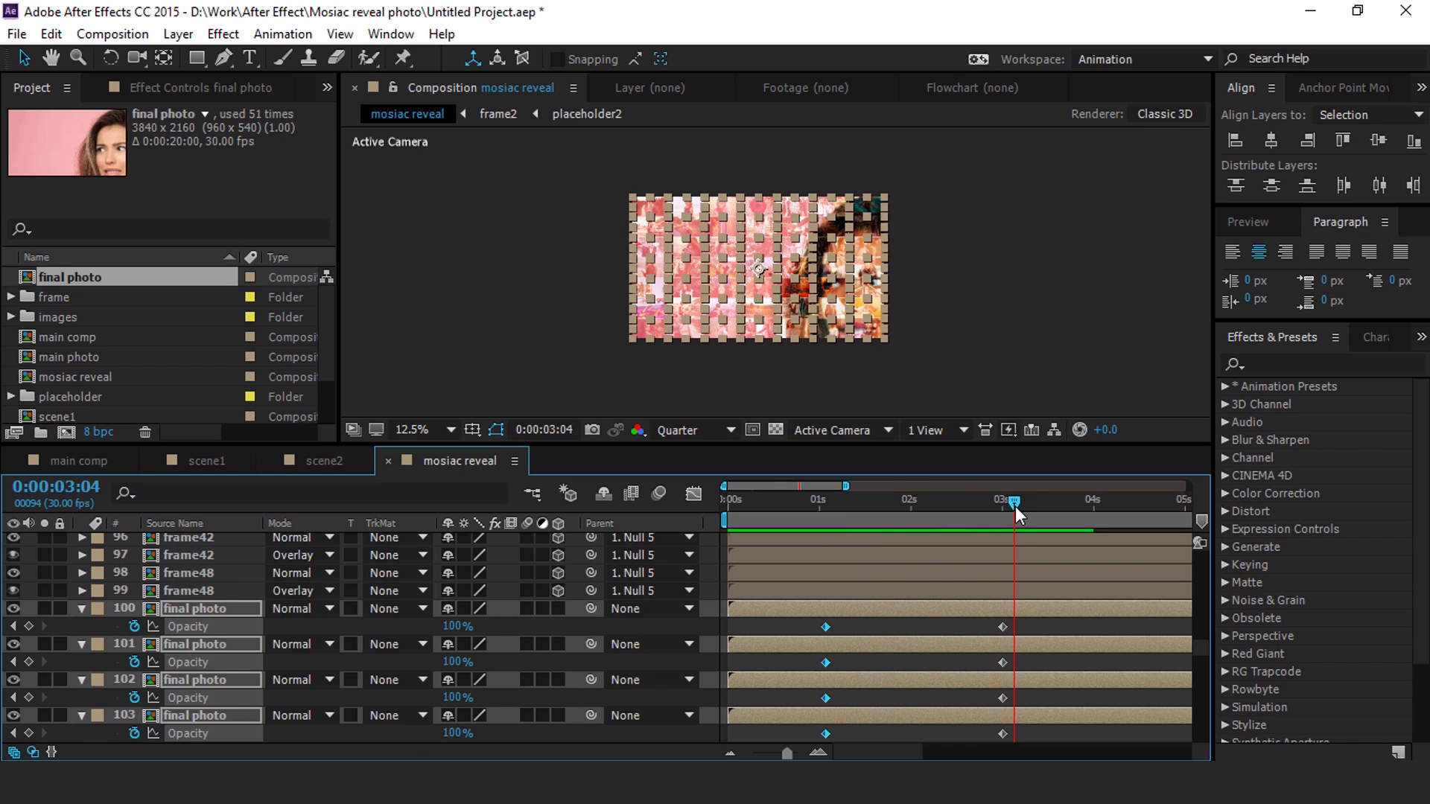
key(u)
click(1123, 222)
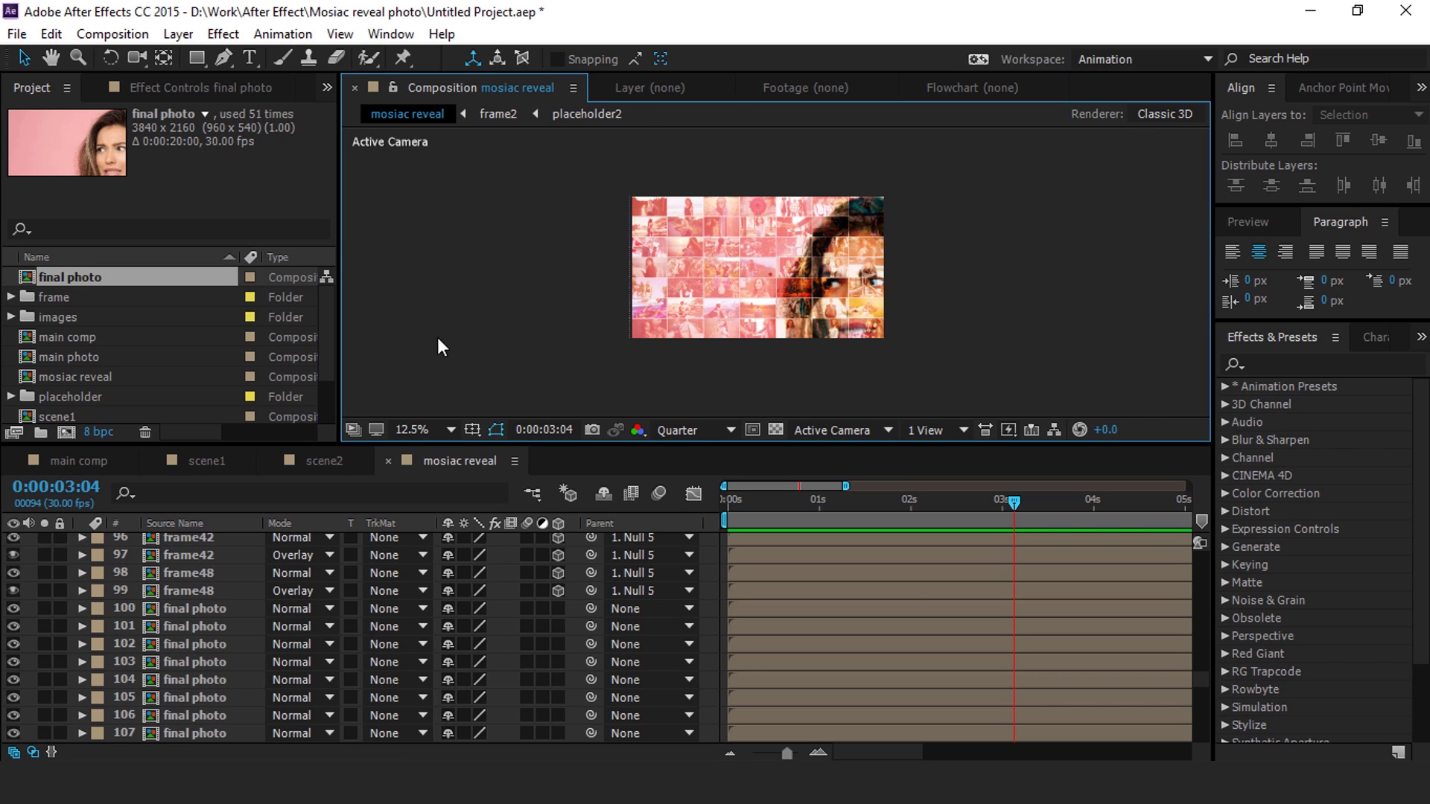
Step: Create a new 1920 x 1080 px composition named all mosiac reveal
click(66, 433)
text(all mosiac reveal)
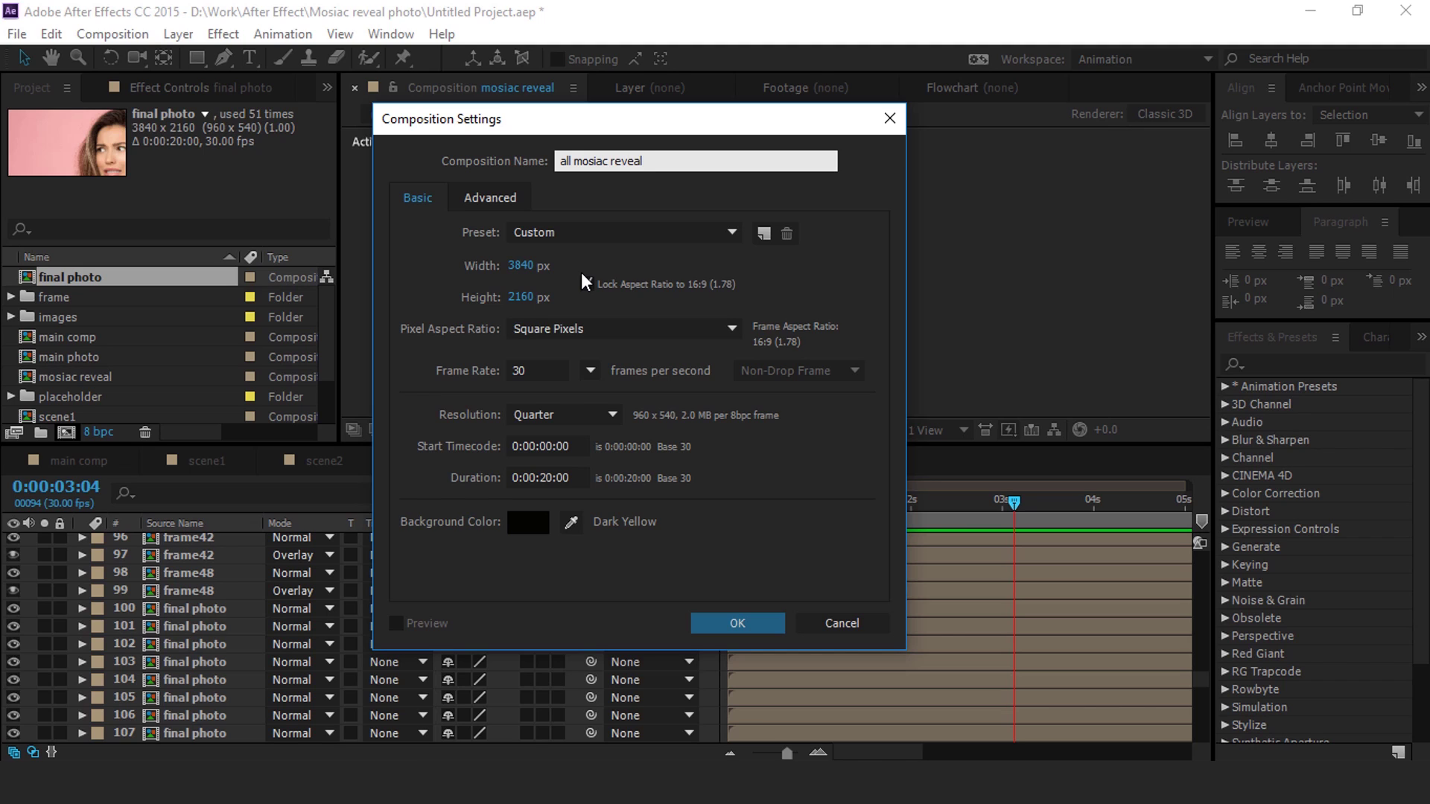
key(Tab)
text(1920)
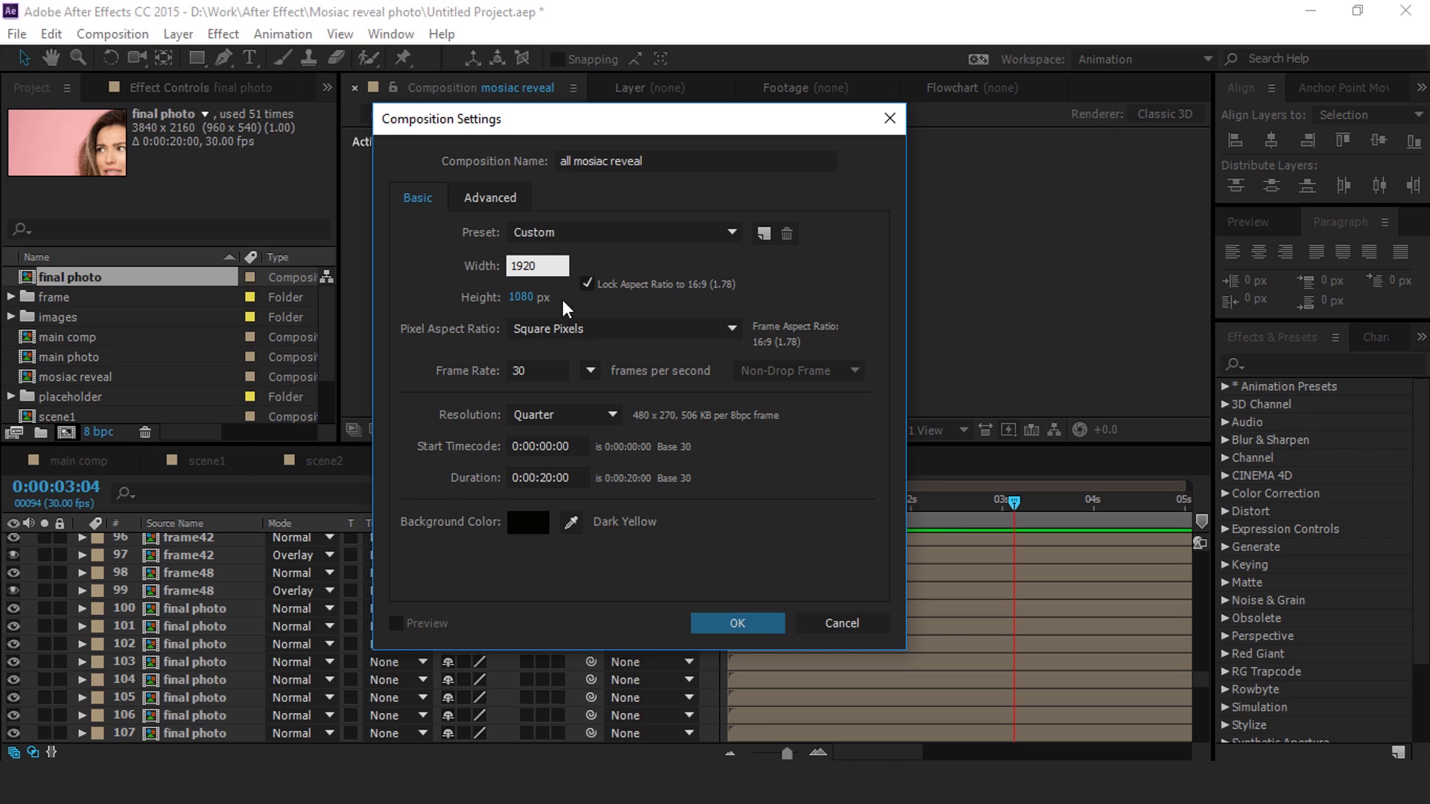
click(750, 626)
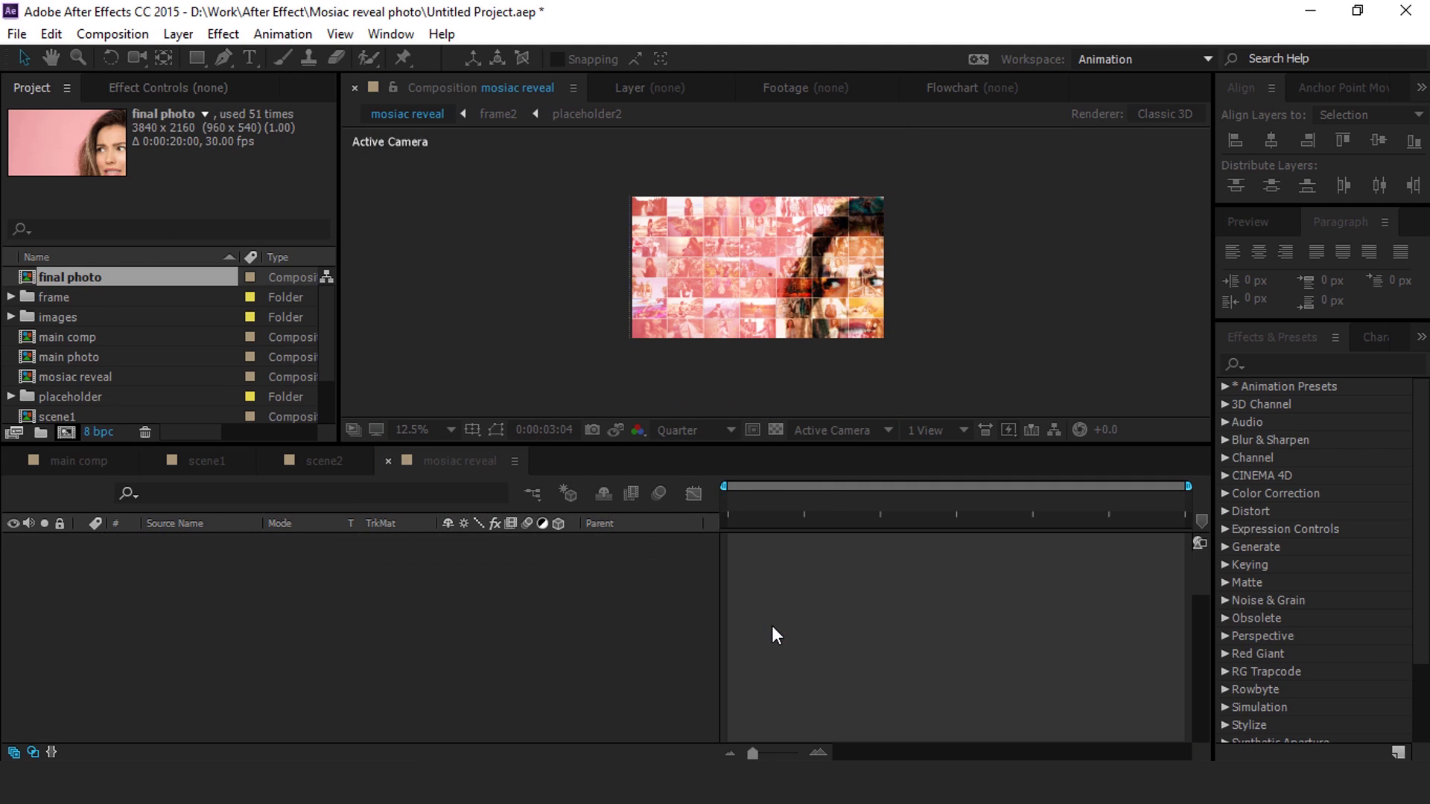
Step: Add the mosiac reveal composition as a layer in all mosiac reveal
scroll(68, 338, down, 1)
click(69, 338)
drag(68, 338, 454, 650)
click(458, 650)
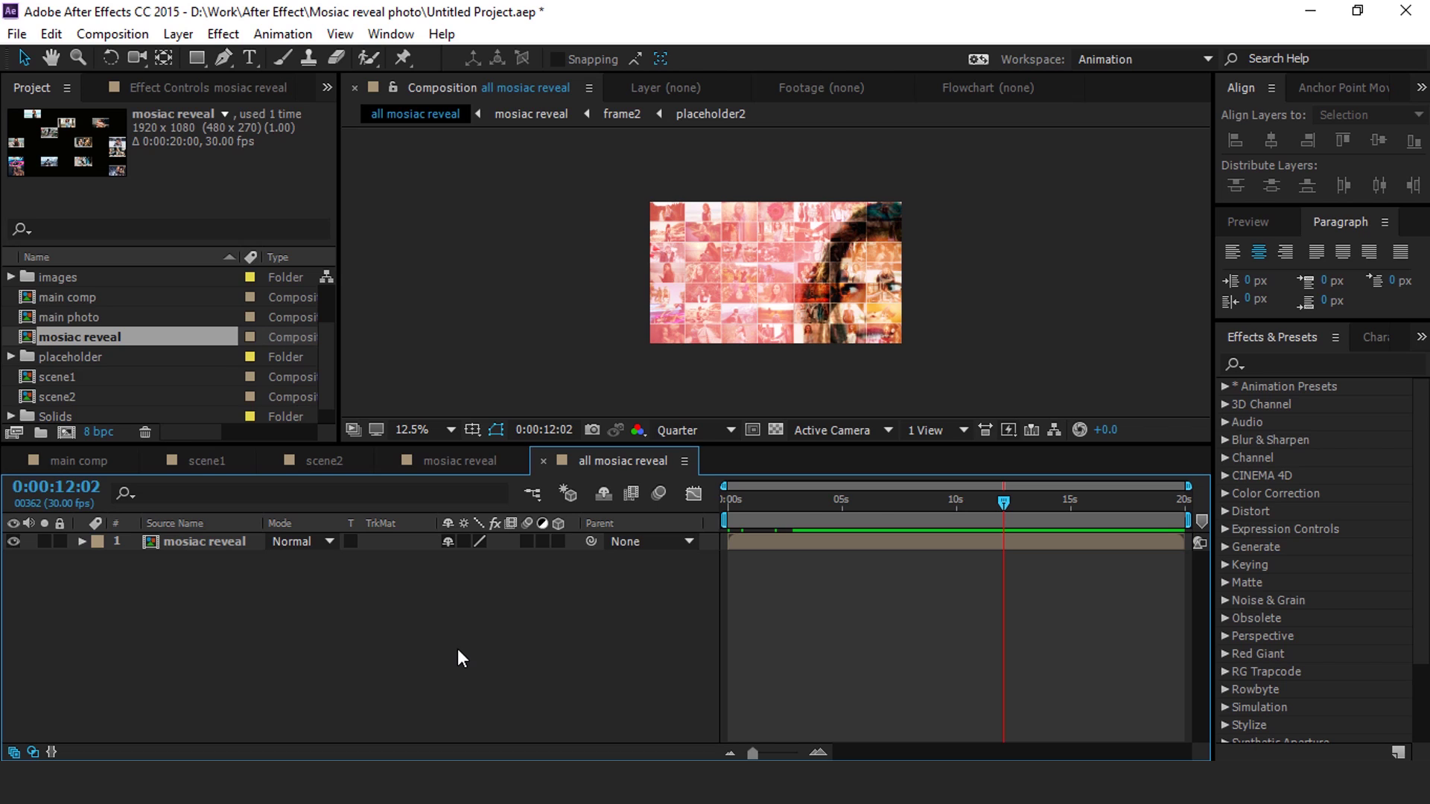
Step: Duplicate the mosiac reveal composition and place the copy below the original layer in all mosiac reveal
click(103, 336)
key(ctrl+d)
drag(103, 320, 185, 583)
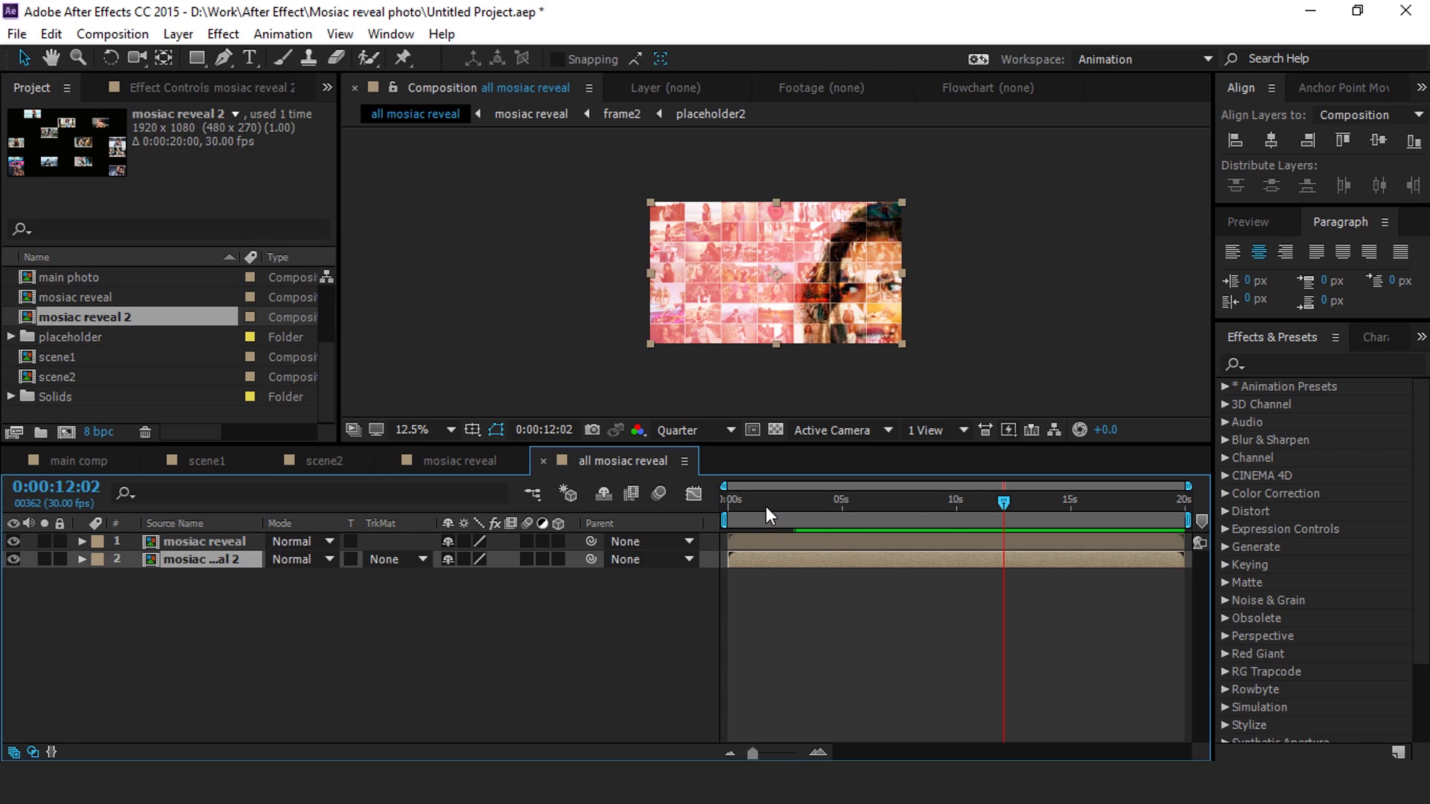
Step: In the duplicated mosaic composition, replace the source of layer 150 with a new duplicate of the final photo composition
double_click(211, 565)
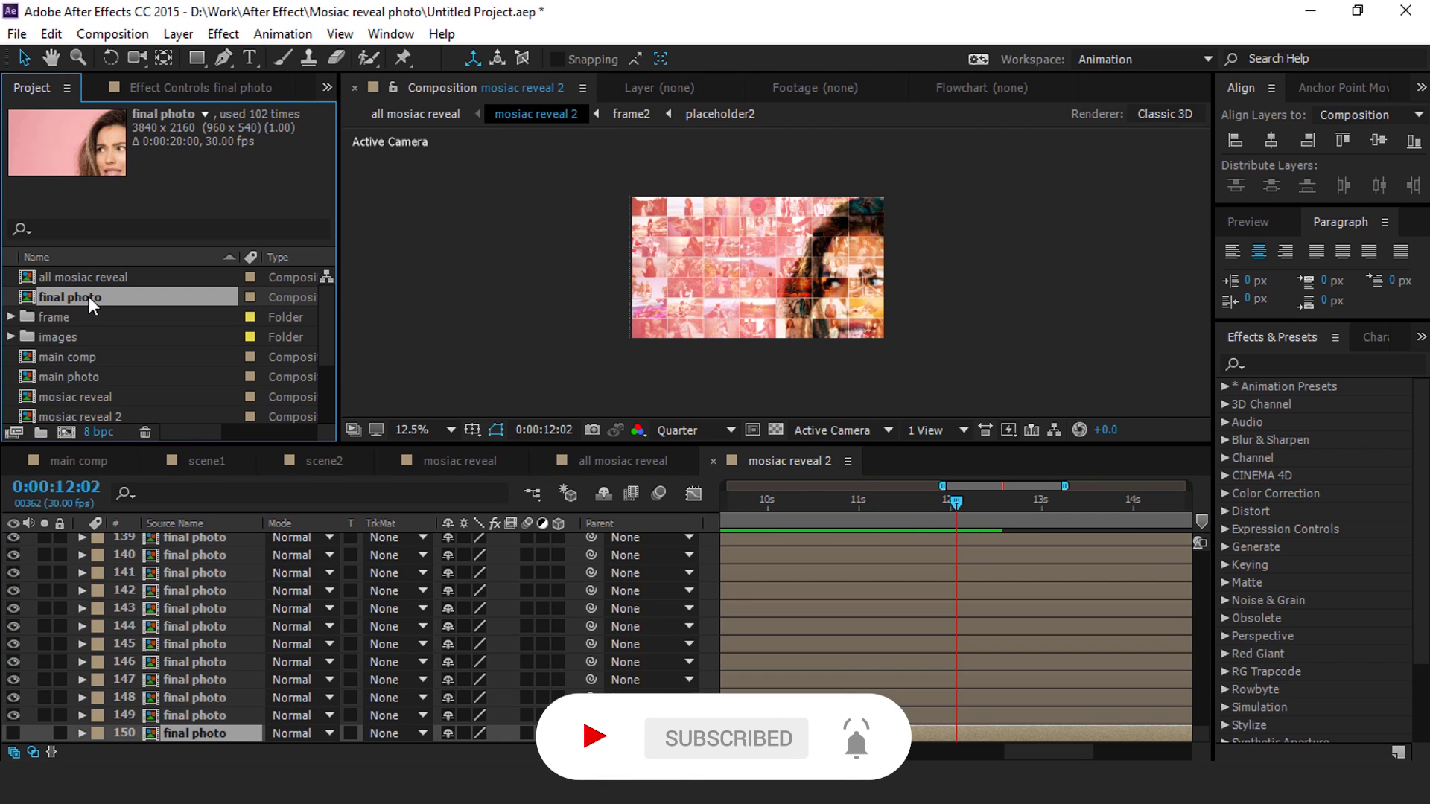
key(ctrl+d)
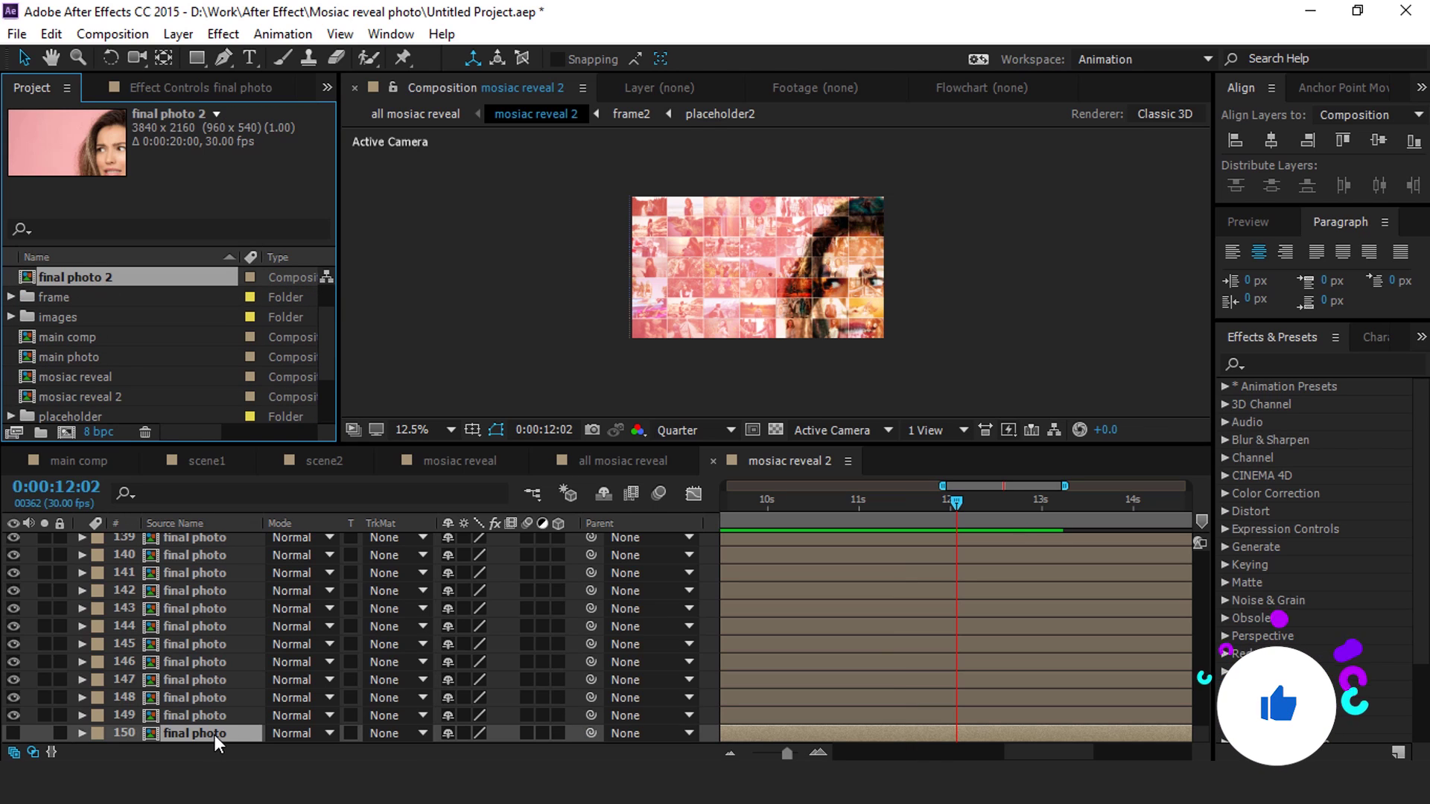
drag(81, 280, 218, 735)
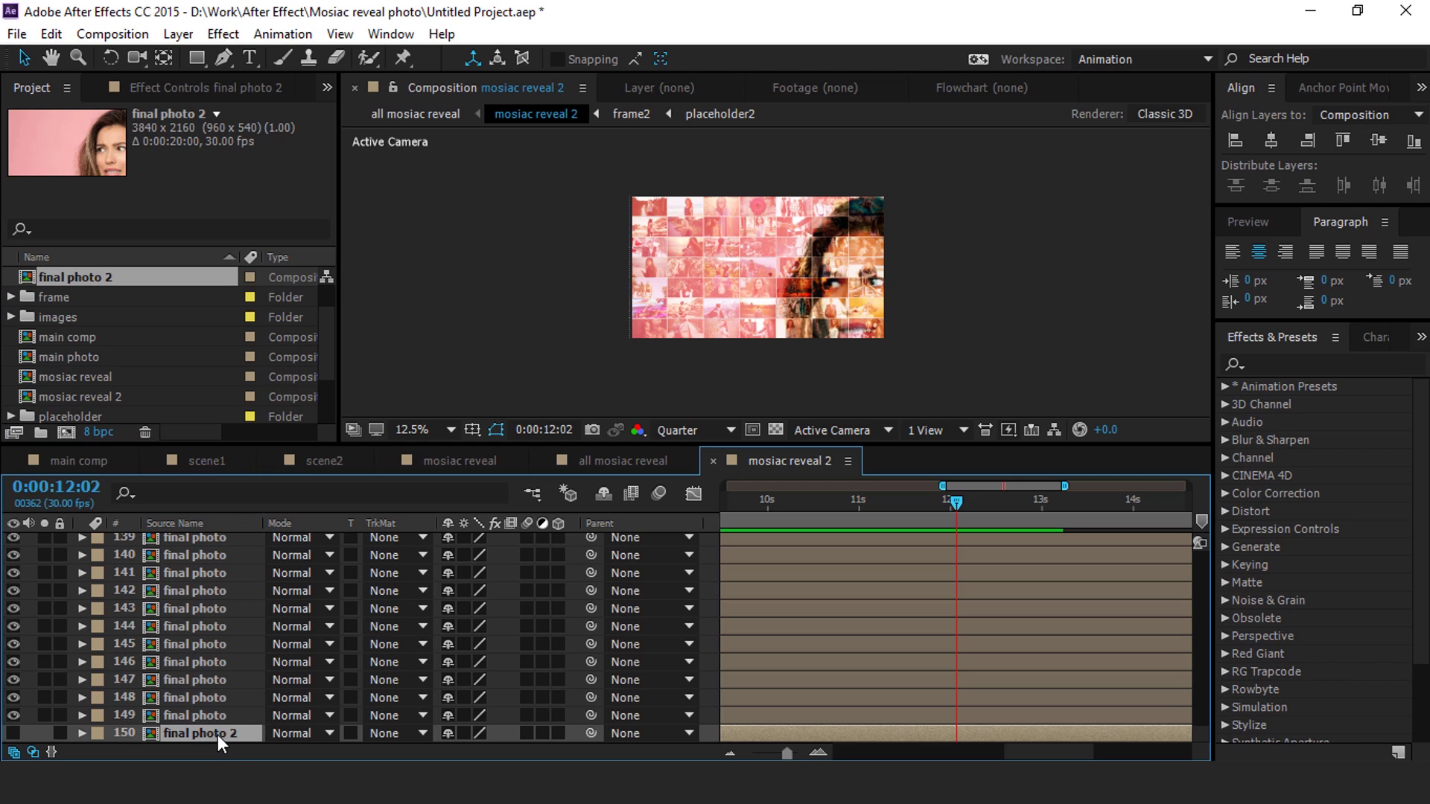
Step: Replace the source of final photo layers 100 to 149 with the final photo 2 composition
click(214, 713)
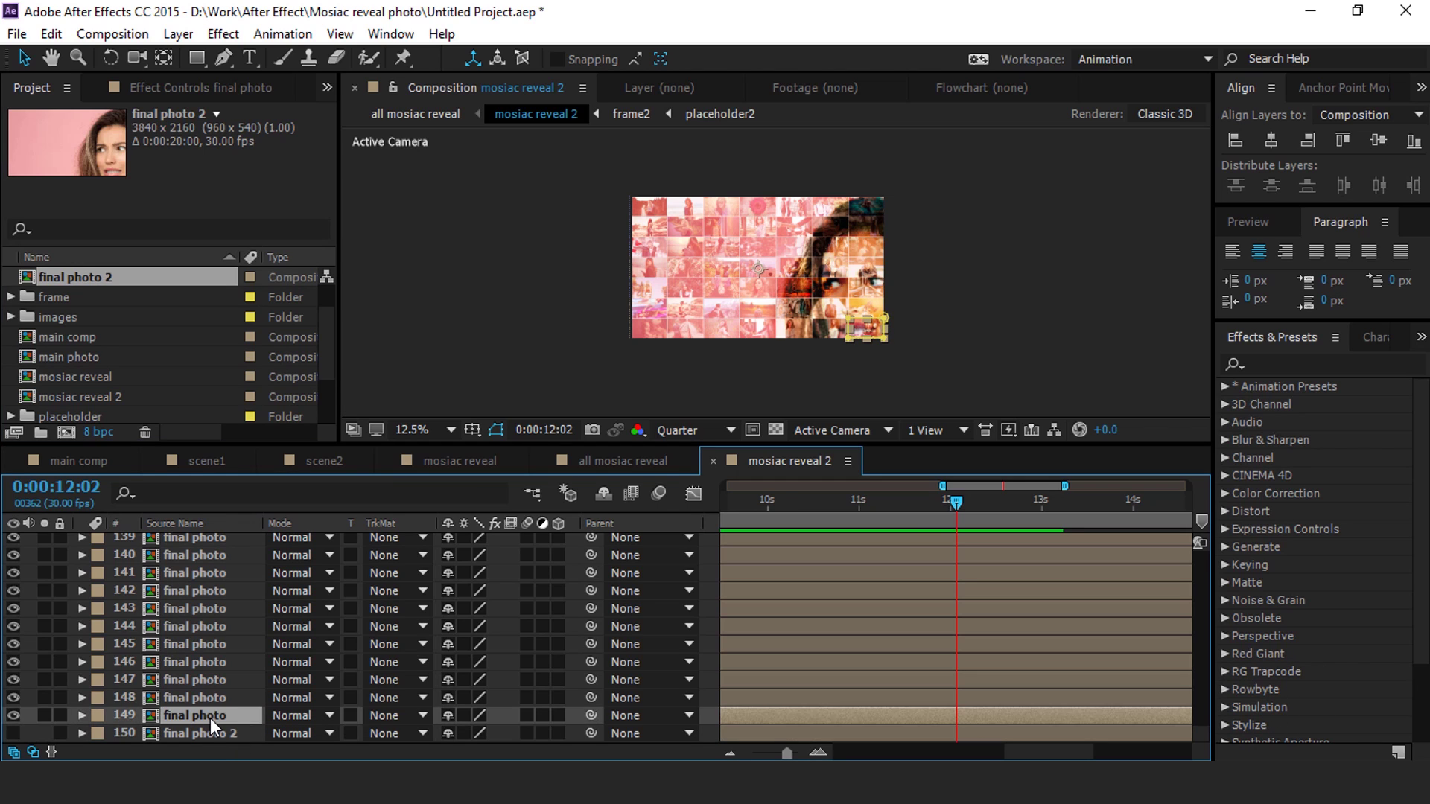
scroll(210, 717, up, 6)
scroll(210, 717, up, 7)
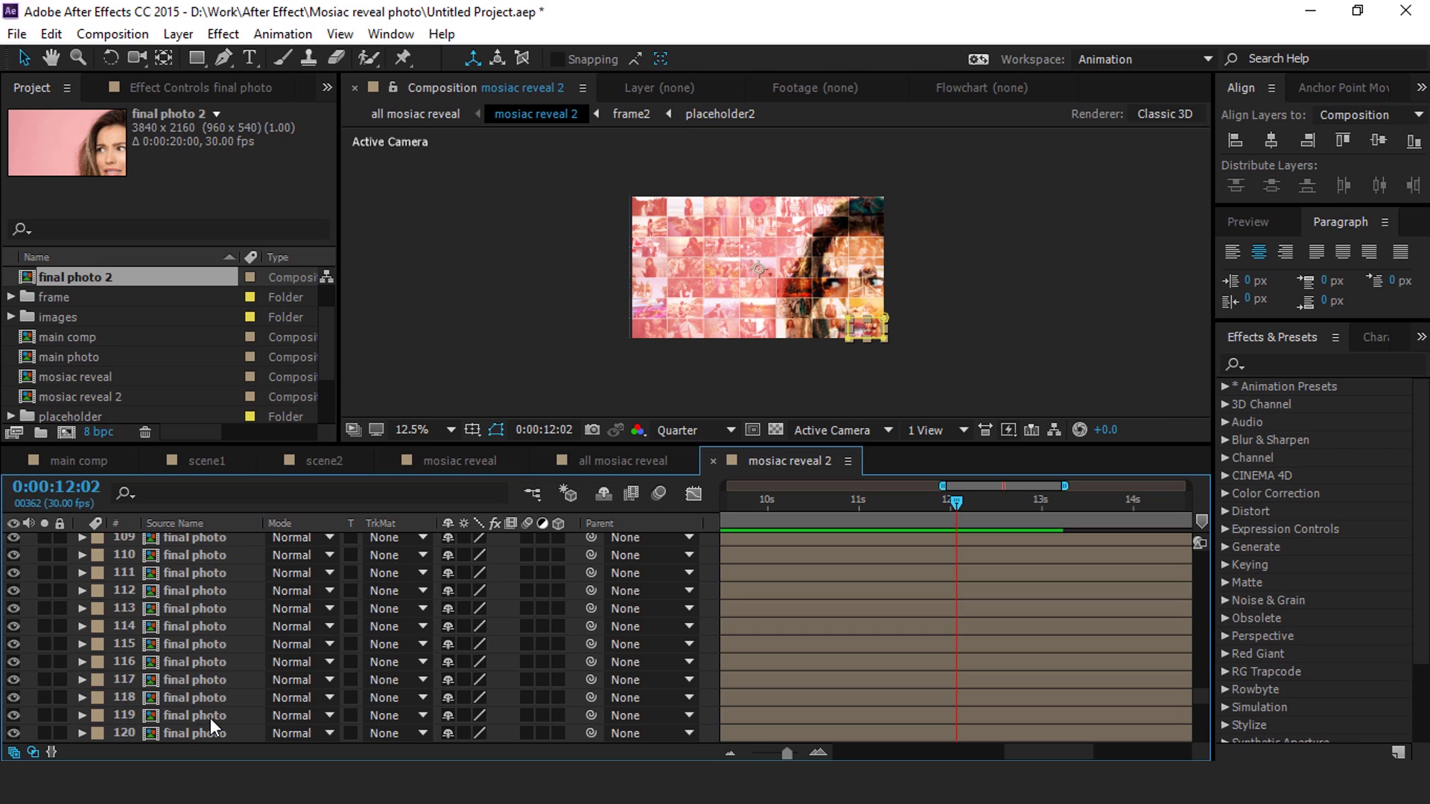
scroll(210, 718, up, 2)
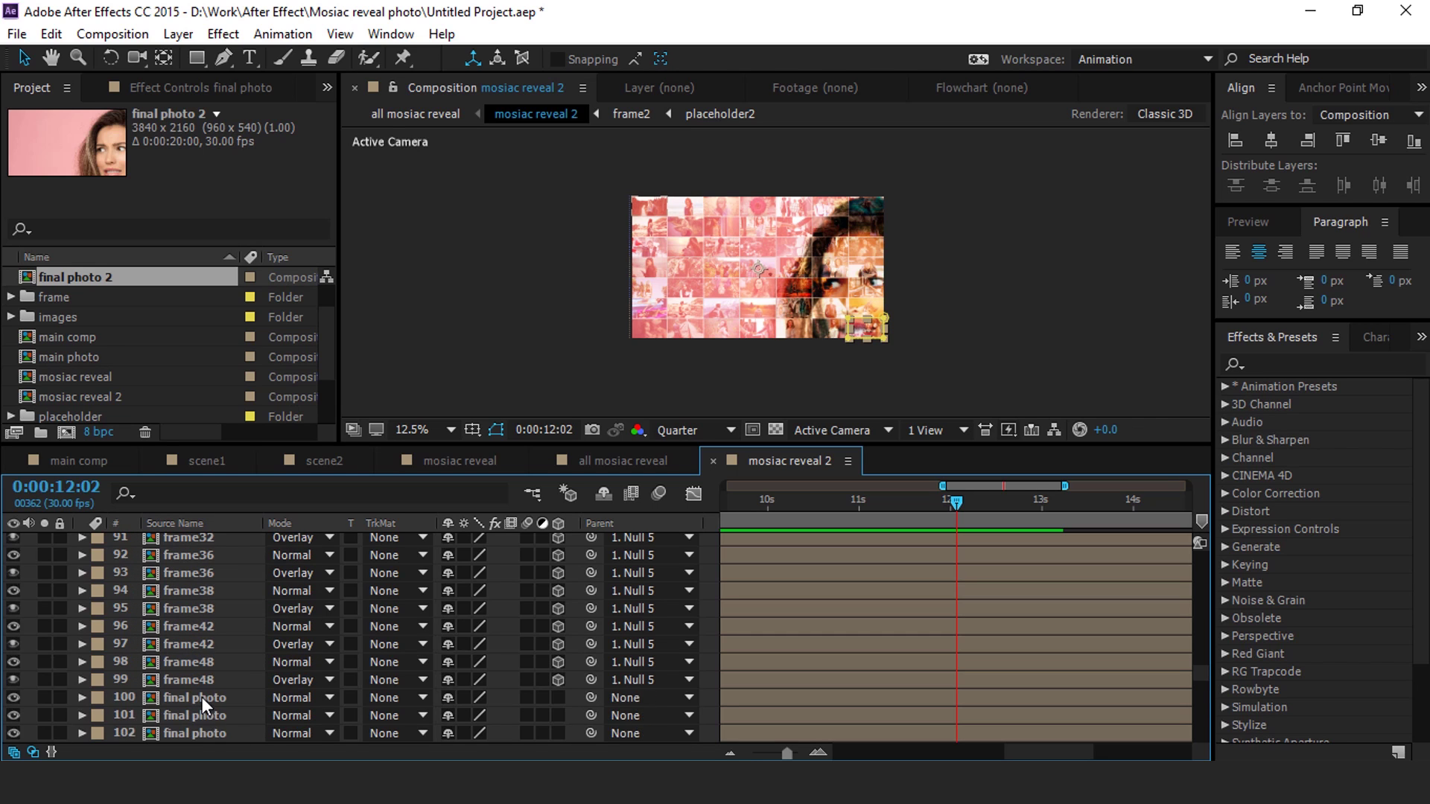
shift+click(195, 644)
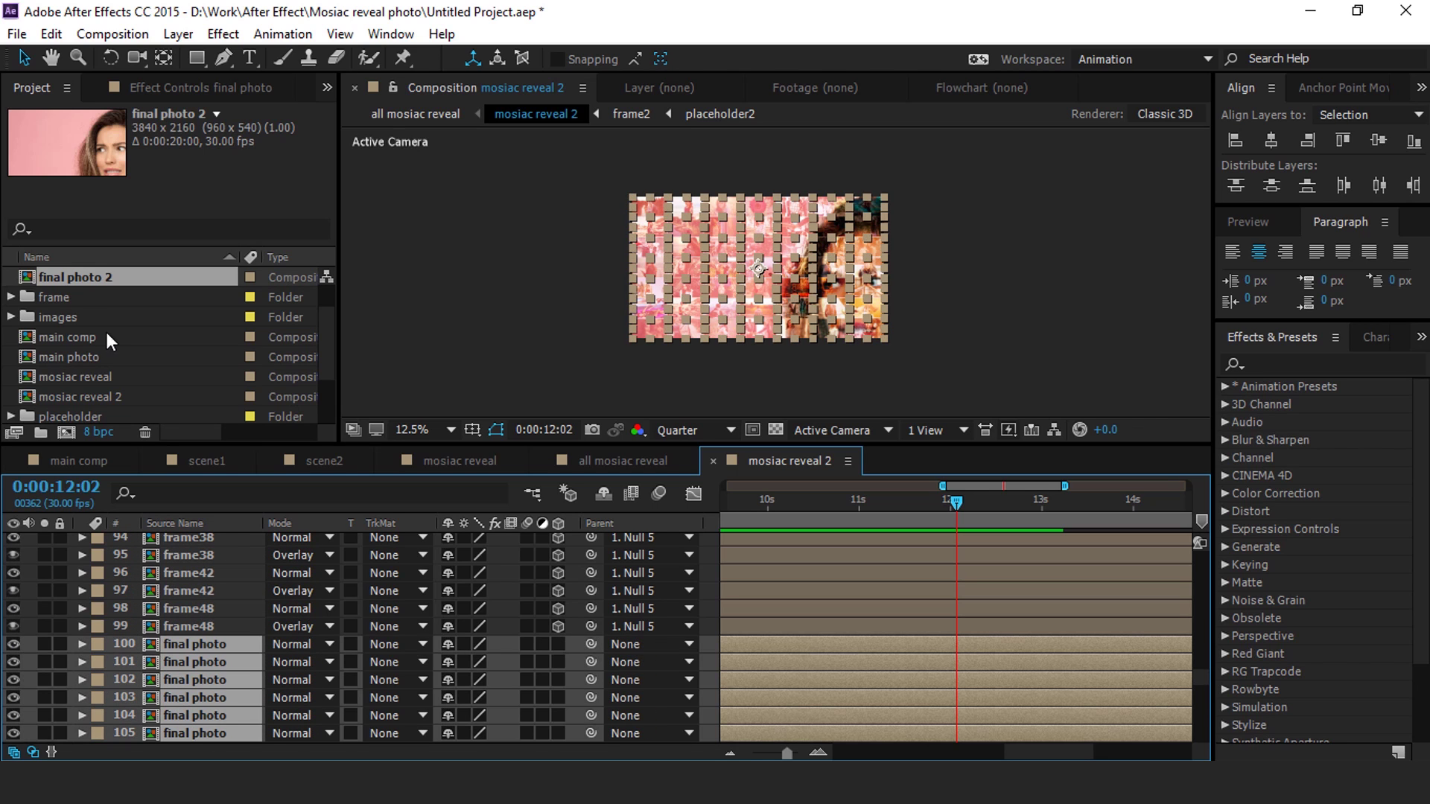
drag(77, 278, 208, 647)
scroll(236, 683, down, 15)
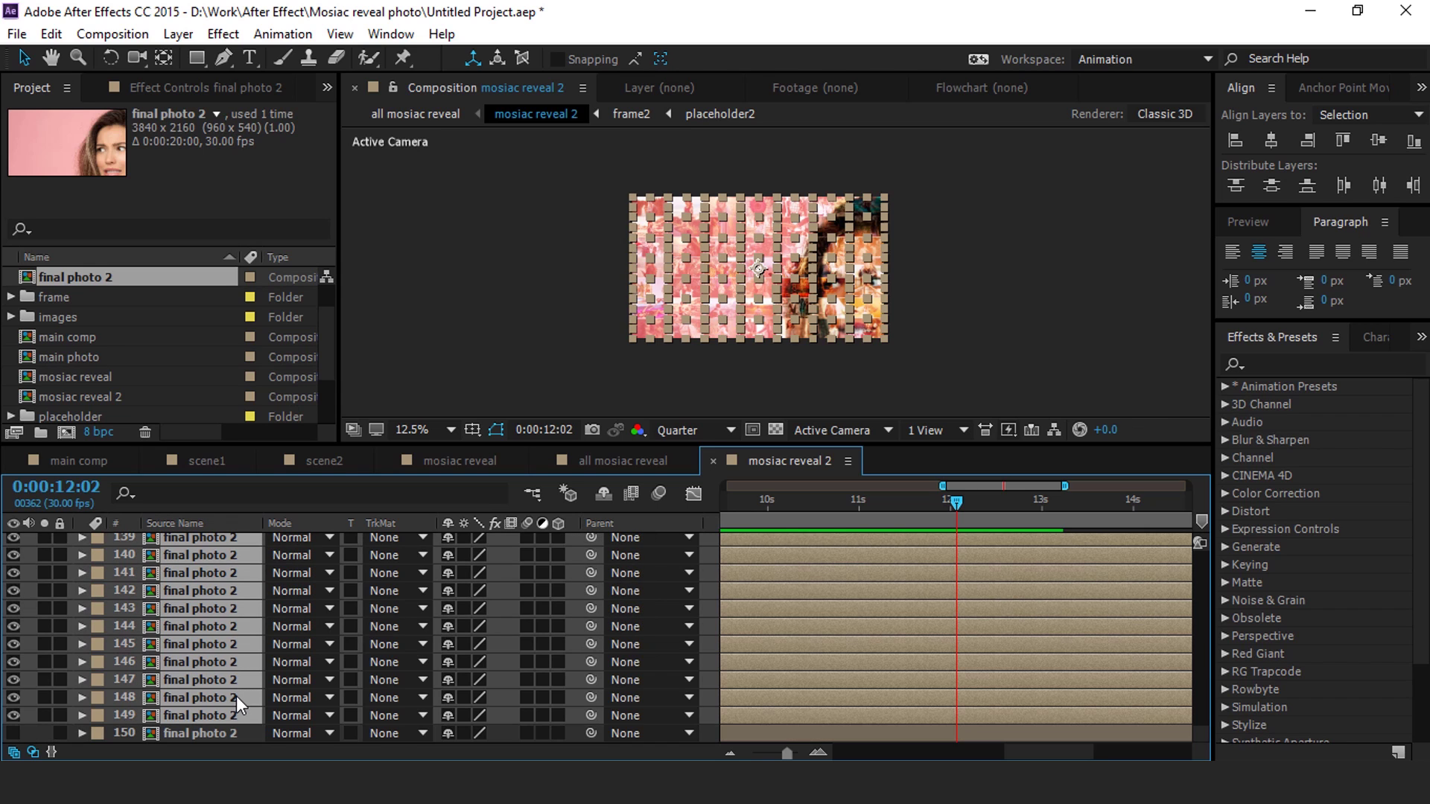
click(1035, 323)
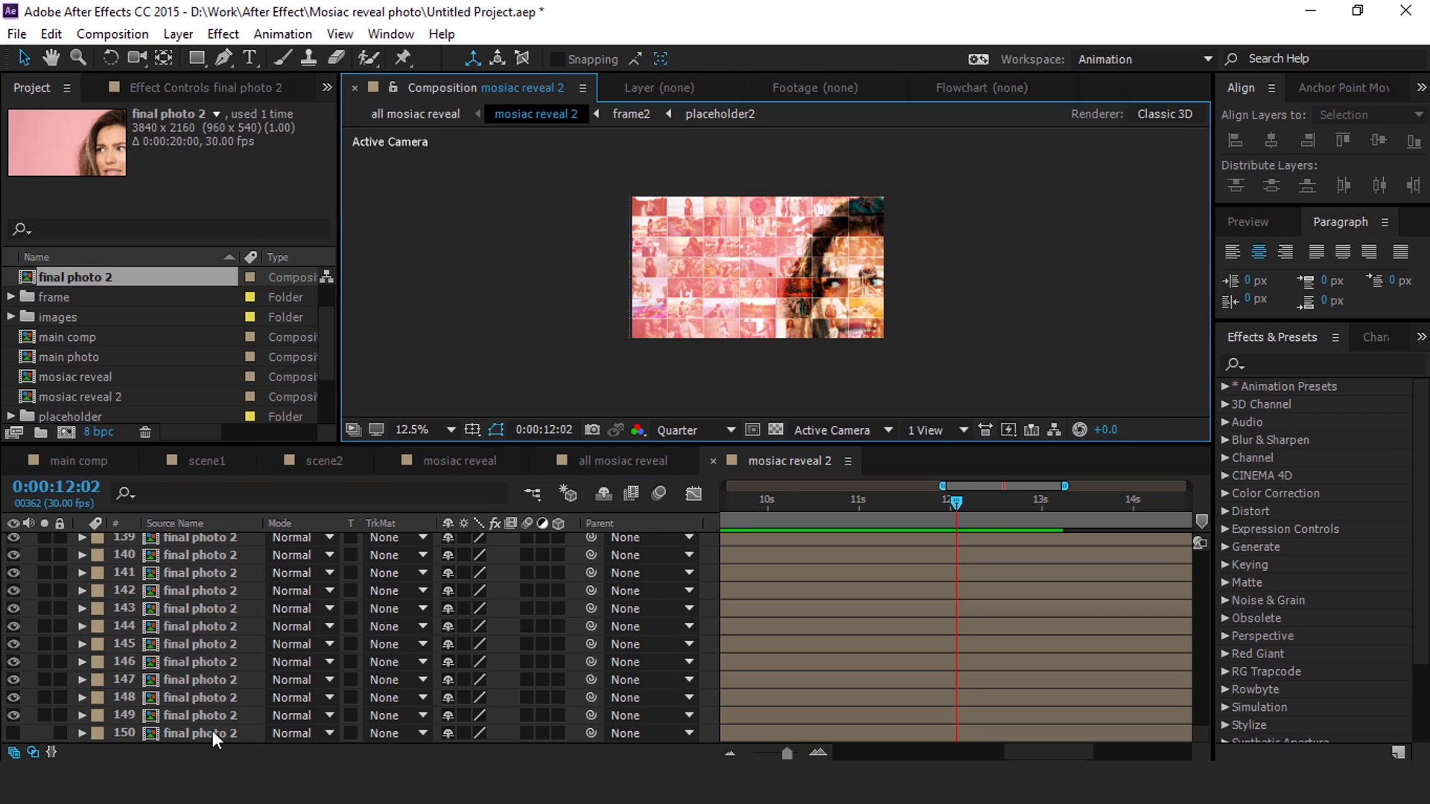
Step: In the final photo 2 composition, shift the main photo layer left so its top-right quarter fills the frame
double_click(212, 730)
click(198, 542)
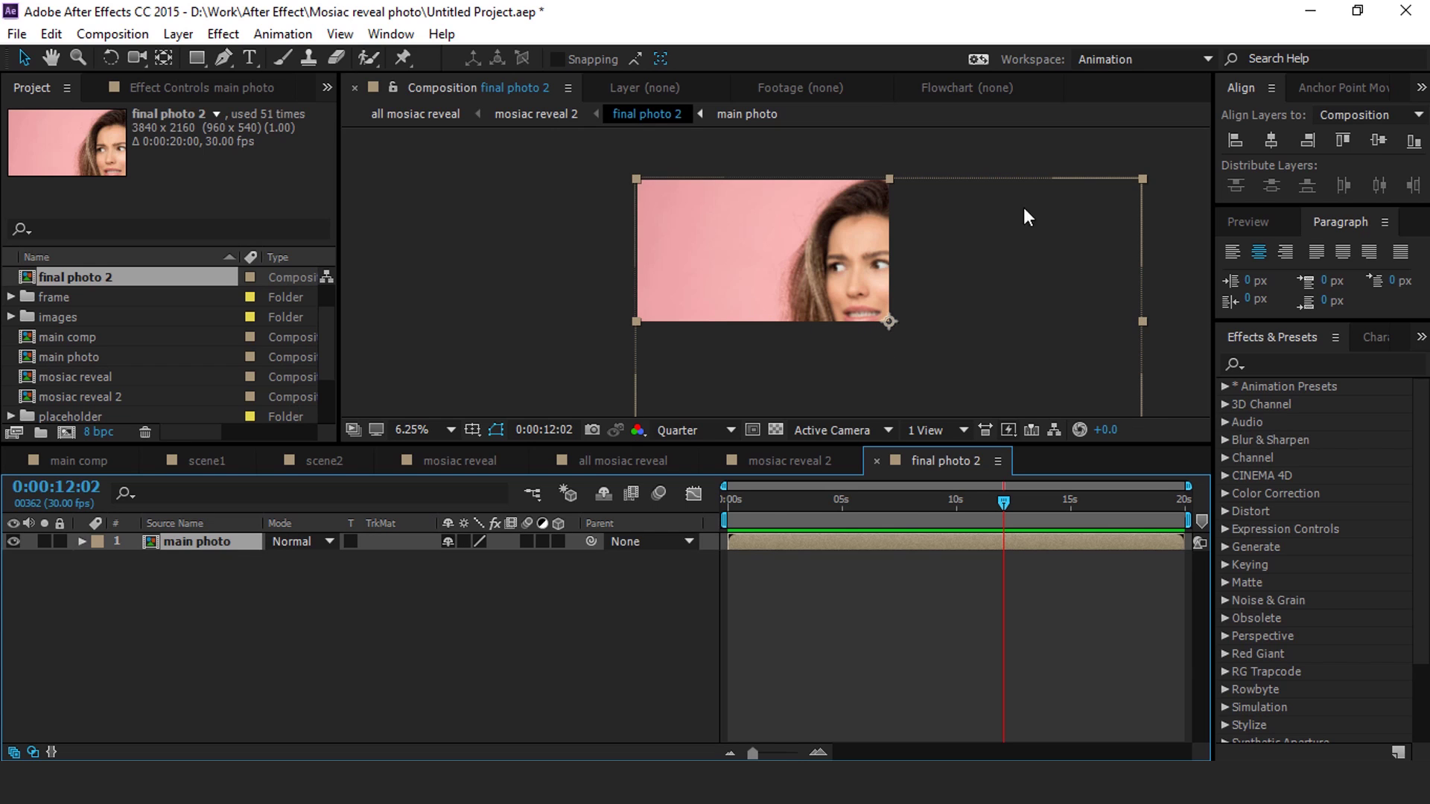
drag(901, 324, 628, 316)
scroll(651, 312, up, 4)
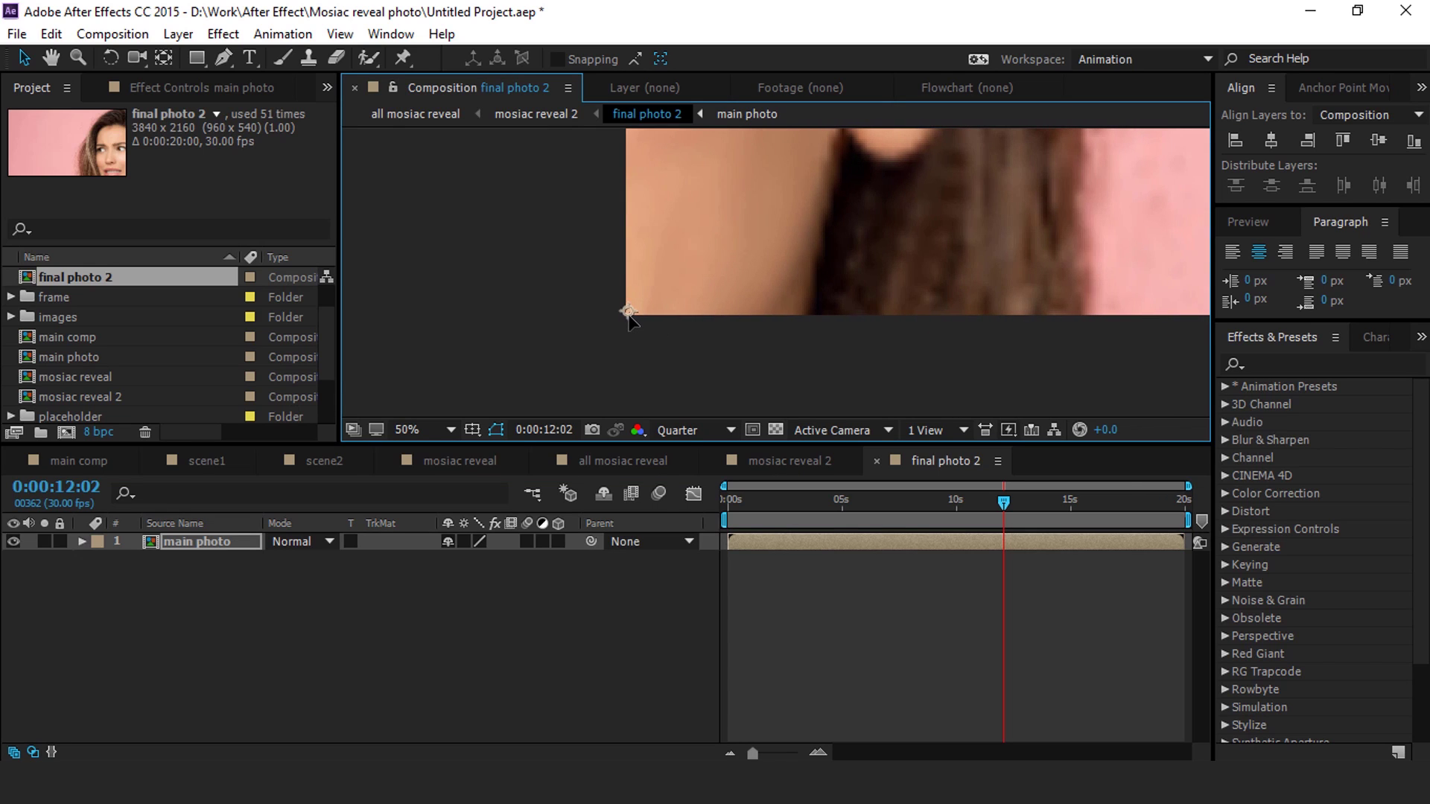
scroll(782, 307, down, 6)
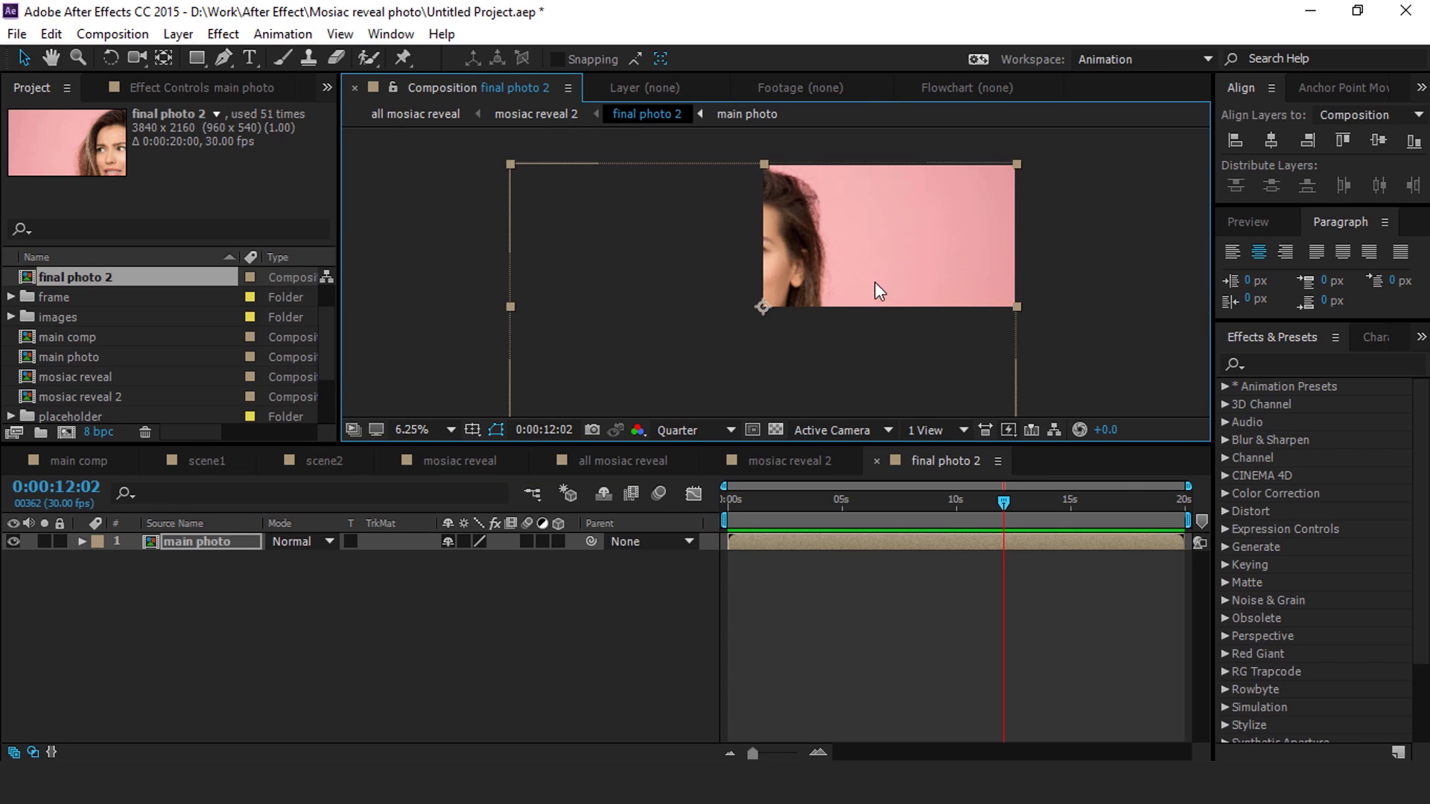
key(Right)
key(Right)
key(Right)
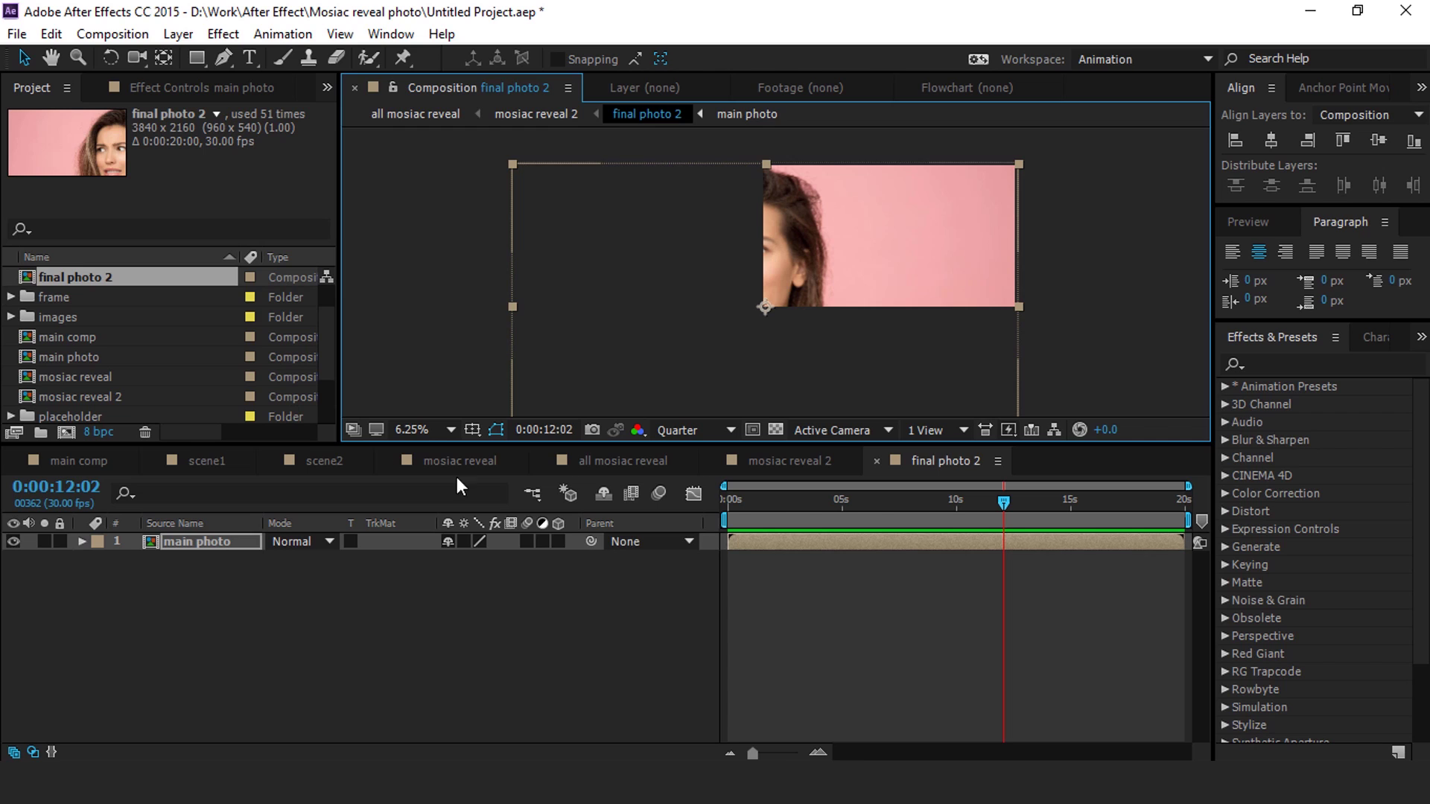
Step: Return to the all mosiac reveal composition and set the mosiac reveal layer's scale to 50%
click(600, 462)
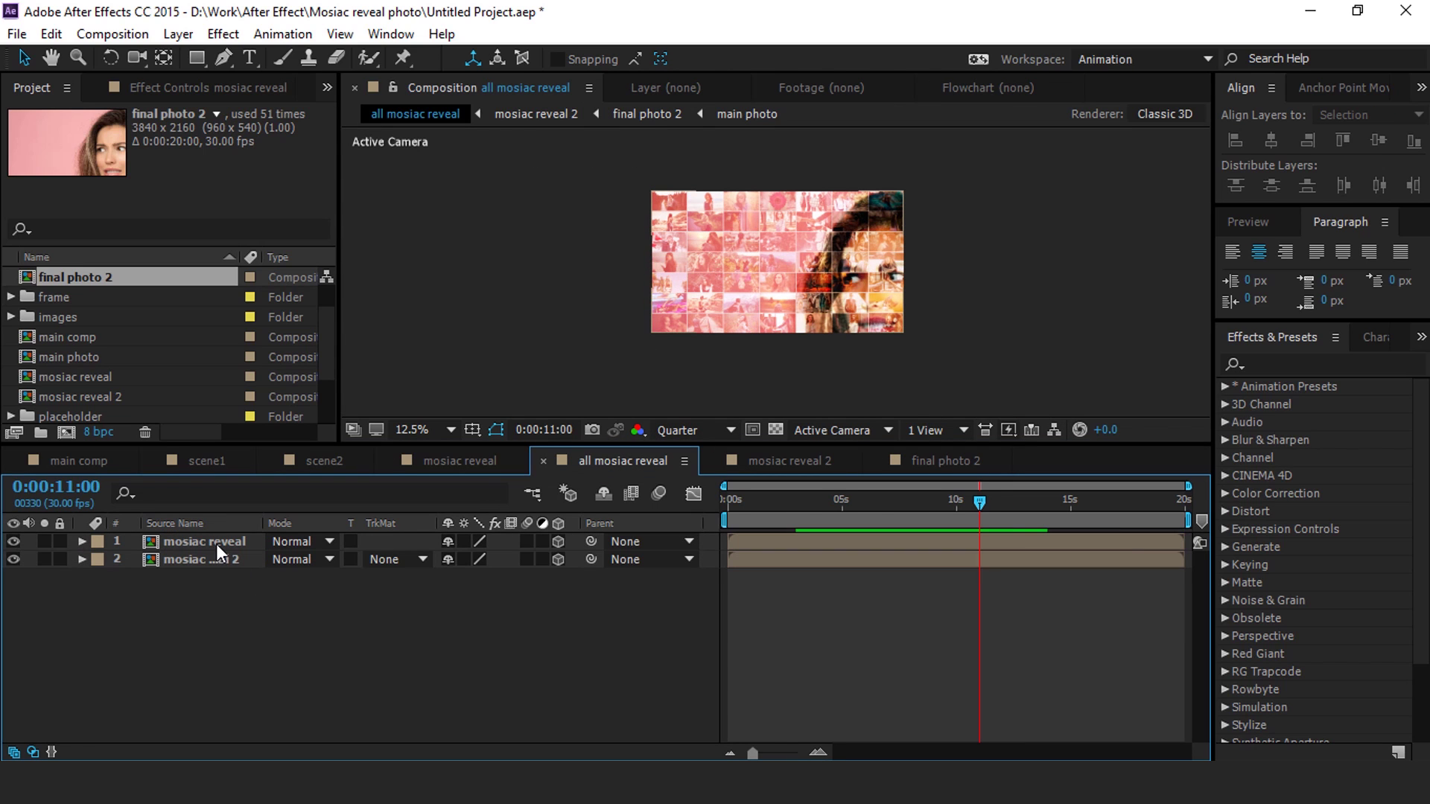
click(216, 543)
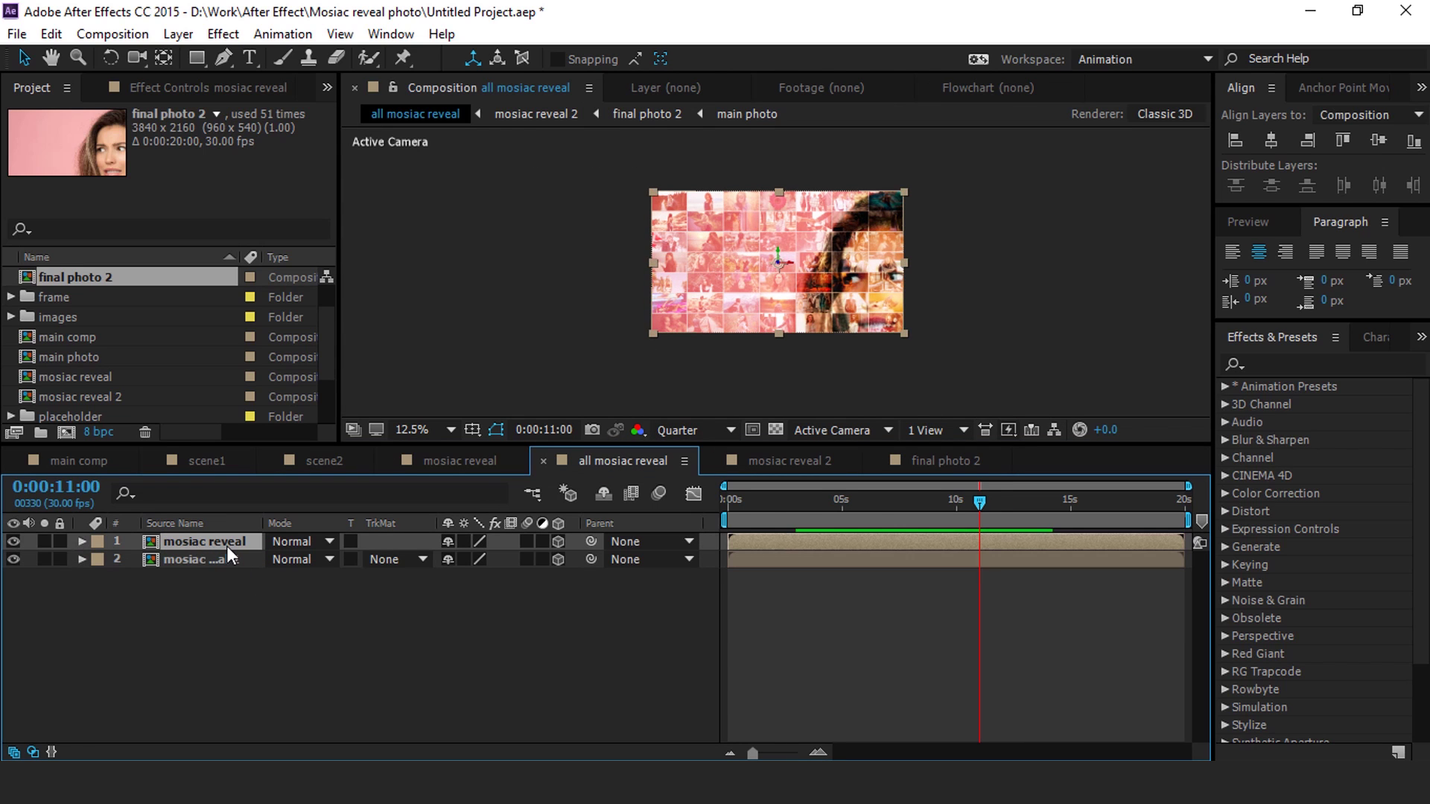
key(s)
click(502, 560)
text(50)
key(Return)
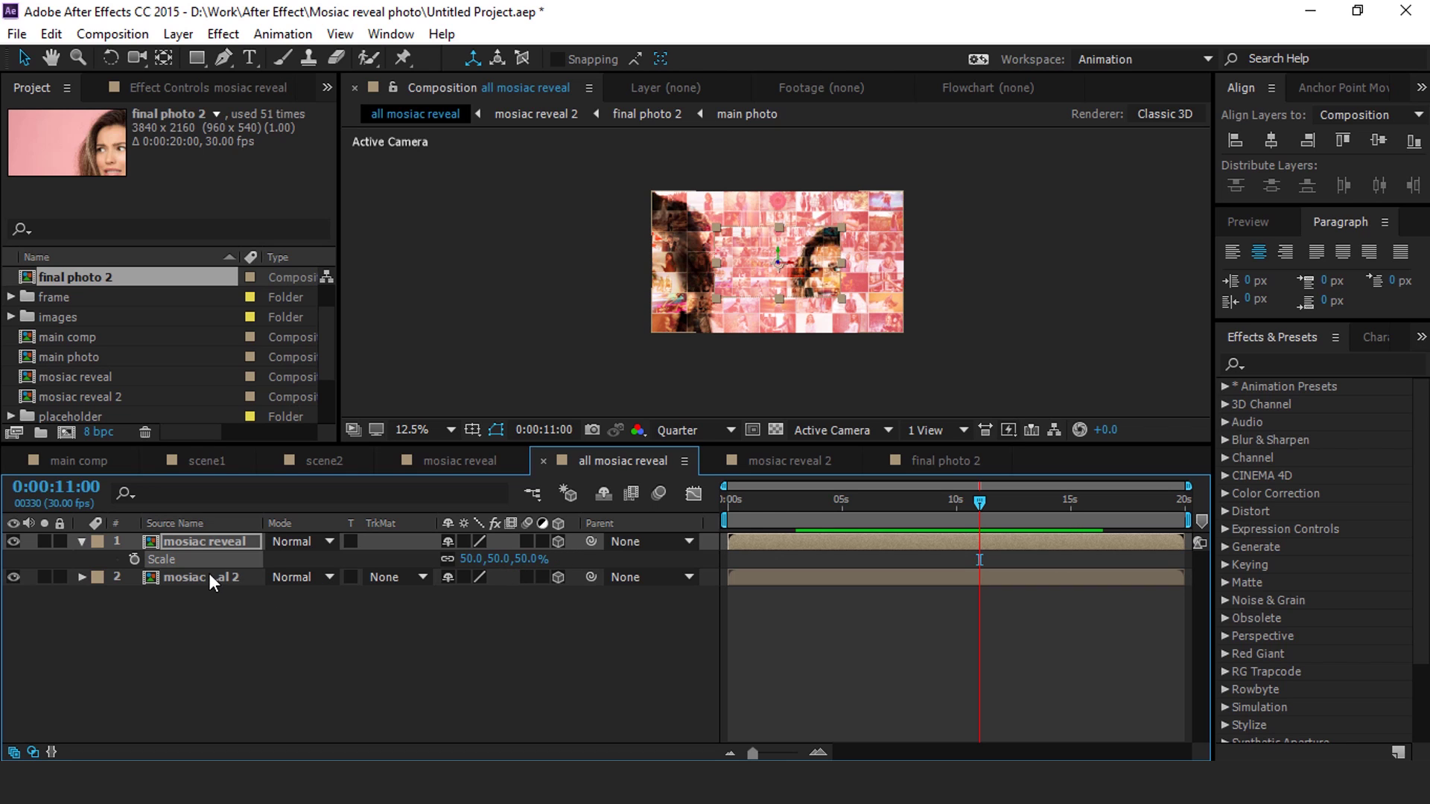
Step: Set the mosiac reveal 2 layer's scale to 50%
click(209, 577)
key(s)
click(509, 595)
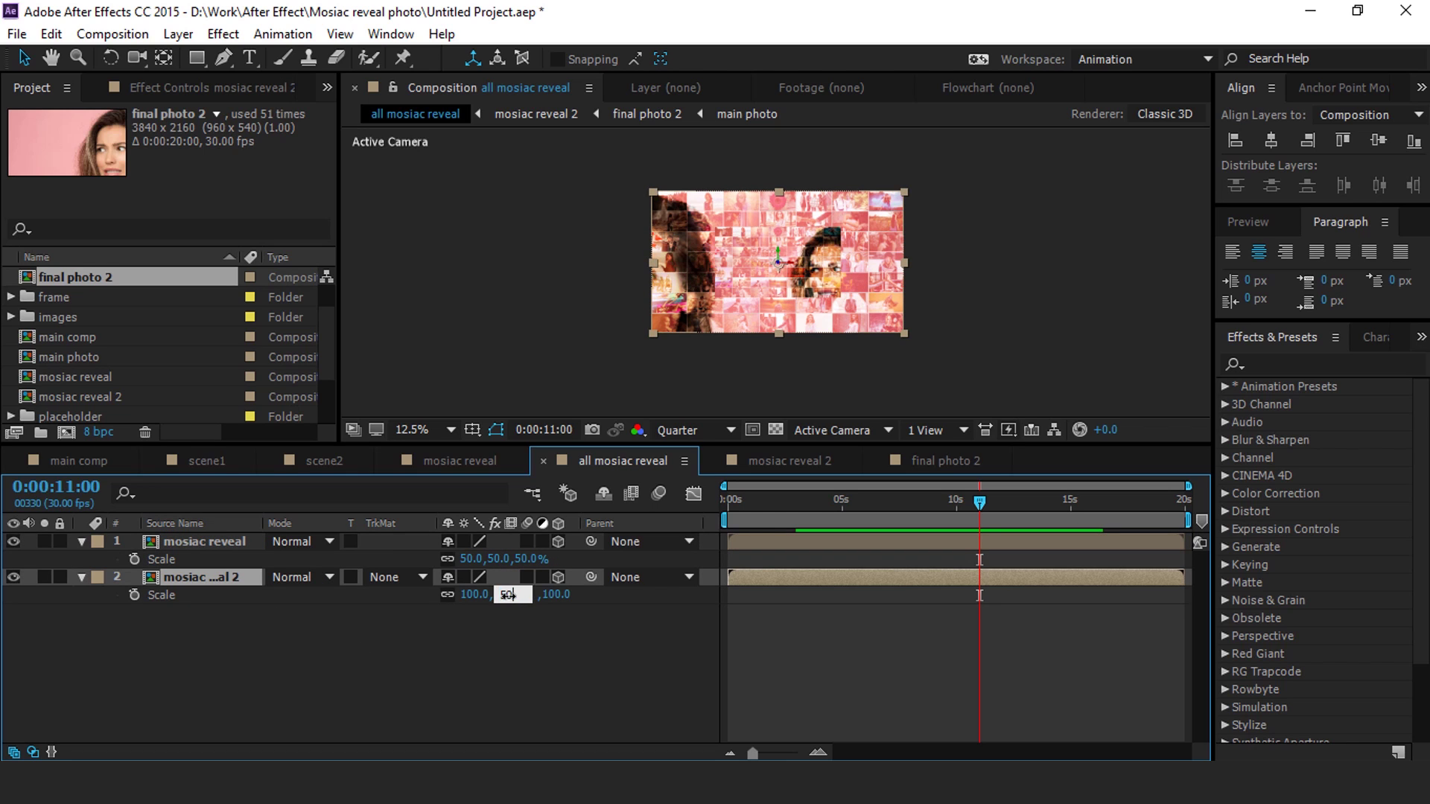
text(50)
key(Return)
click(429, 650)
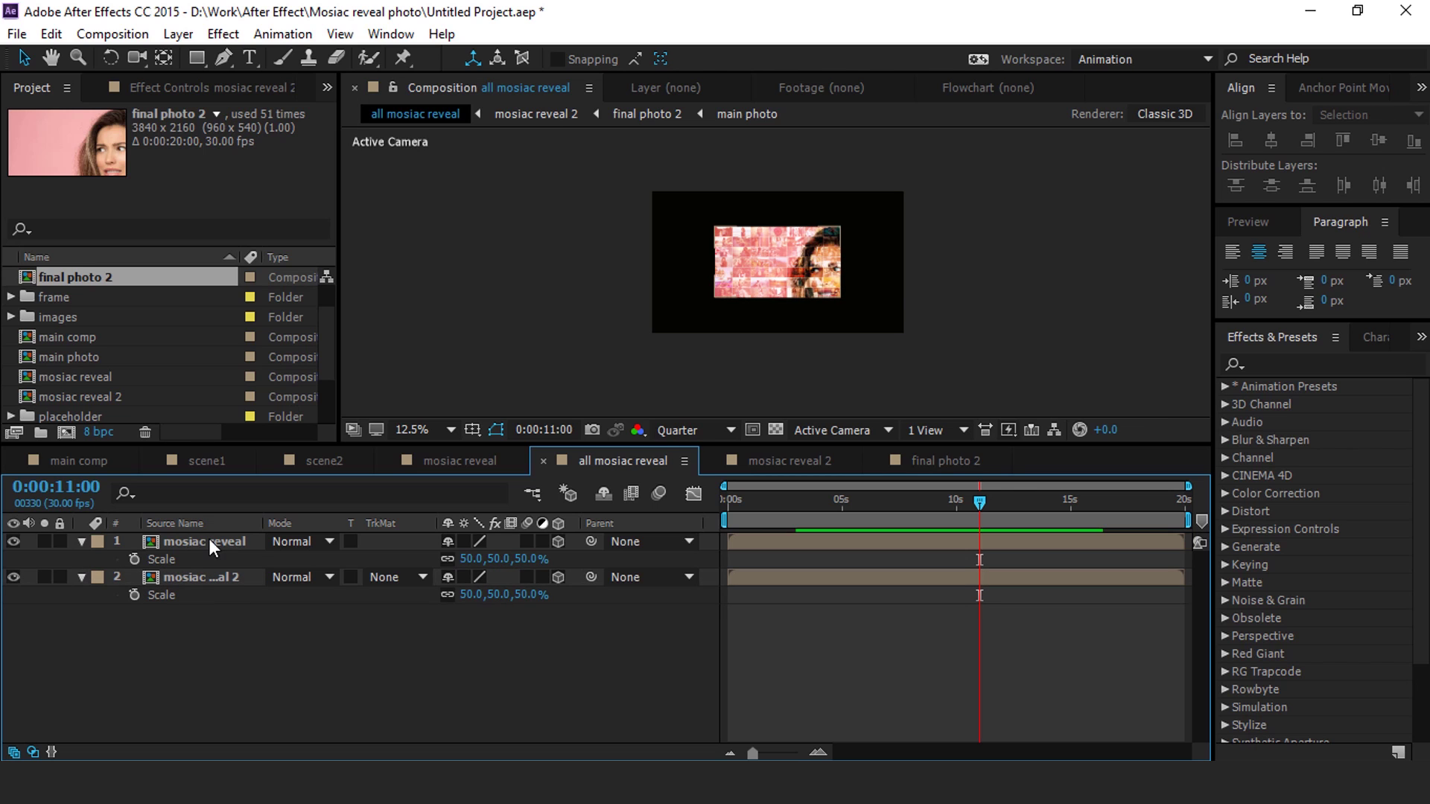
Step: Move the mosiac reveal layer into the top-left quarter of the composition, aligned with the frame's corner
click(209, 541)
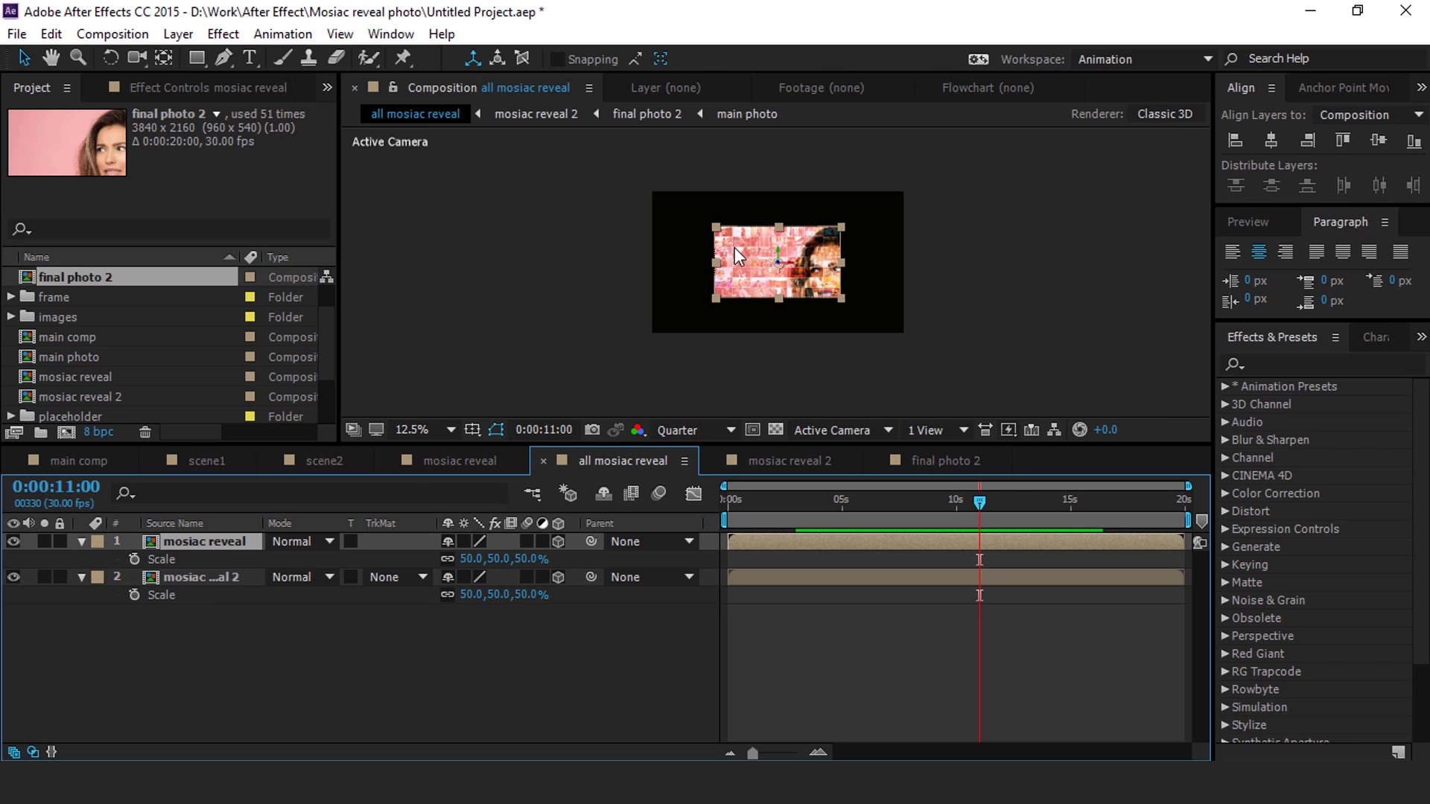
scroll(734, 247, up, 5)
scroll(730, 222, down, 3)
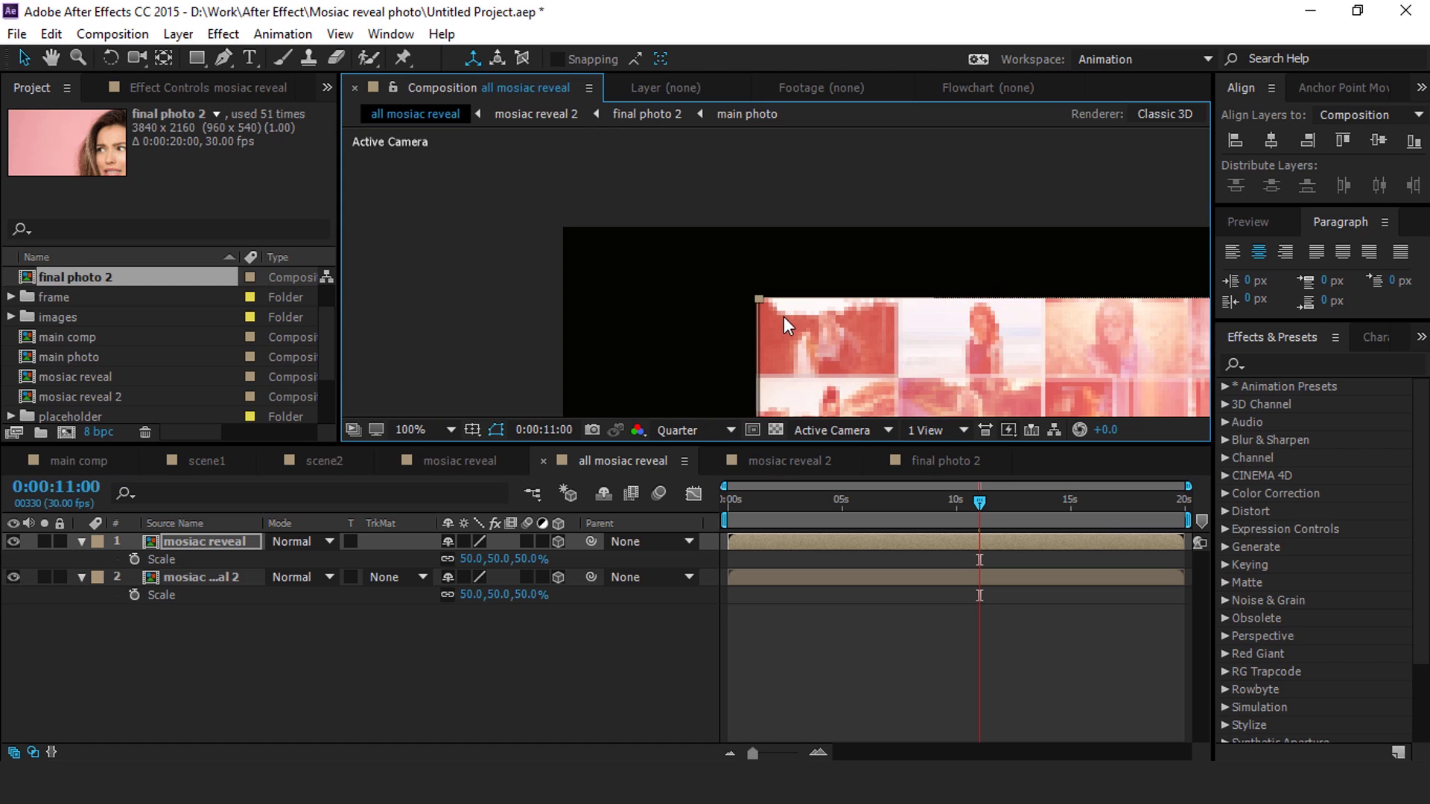
scroll(592, 251, up, 3)
scroll(743, 268, down, 4)
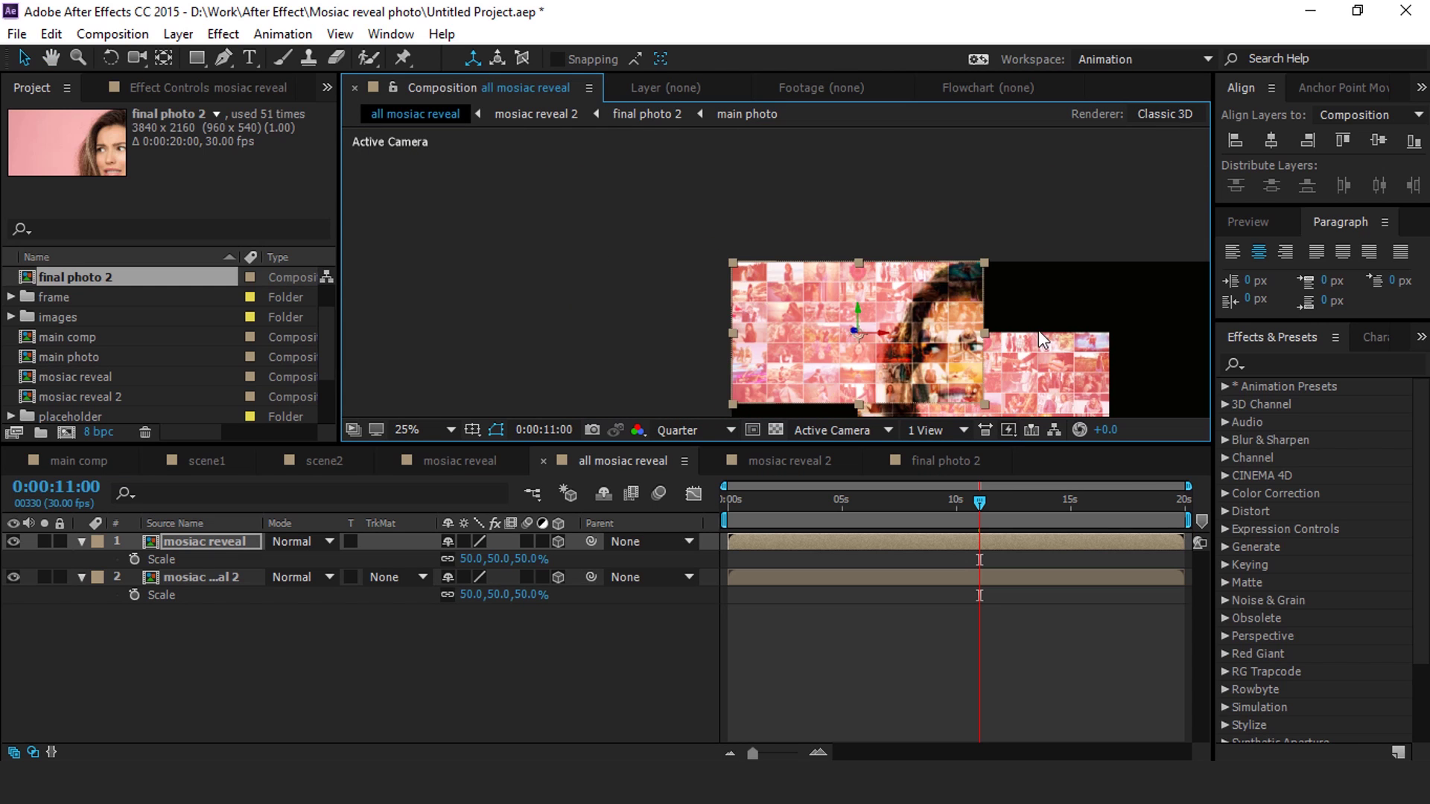
Step: Move the mosiac reveal 2 layer into the top-right quarter of the composition, aligned with the mosiac reveal layer and the frame's corner
click(236, 580)
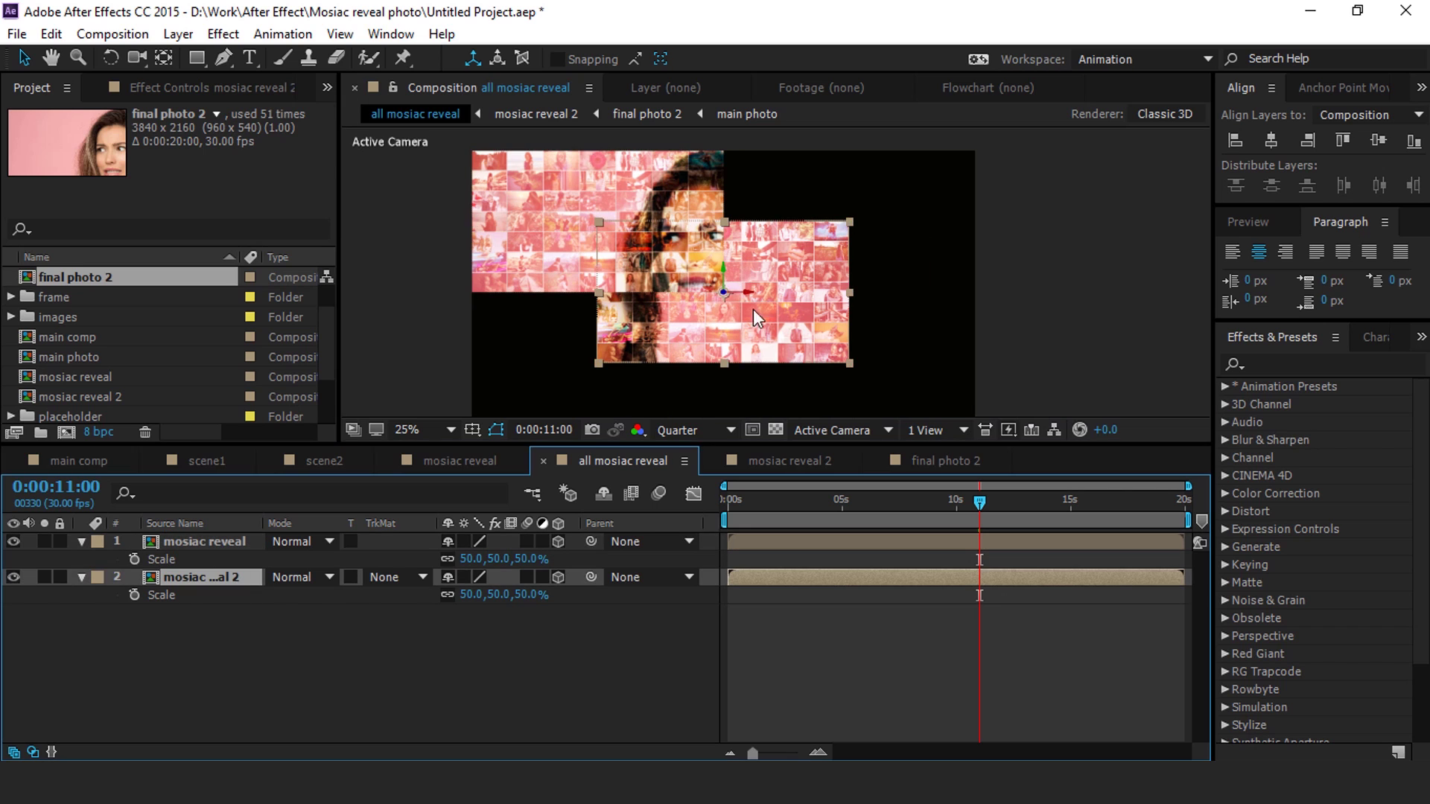
scroll(741, 298, up, 3)
drag(735, 301, 784, 356)
scroll(789, 315, down, 3)
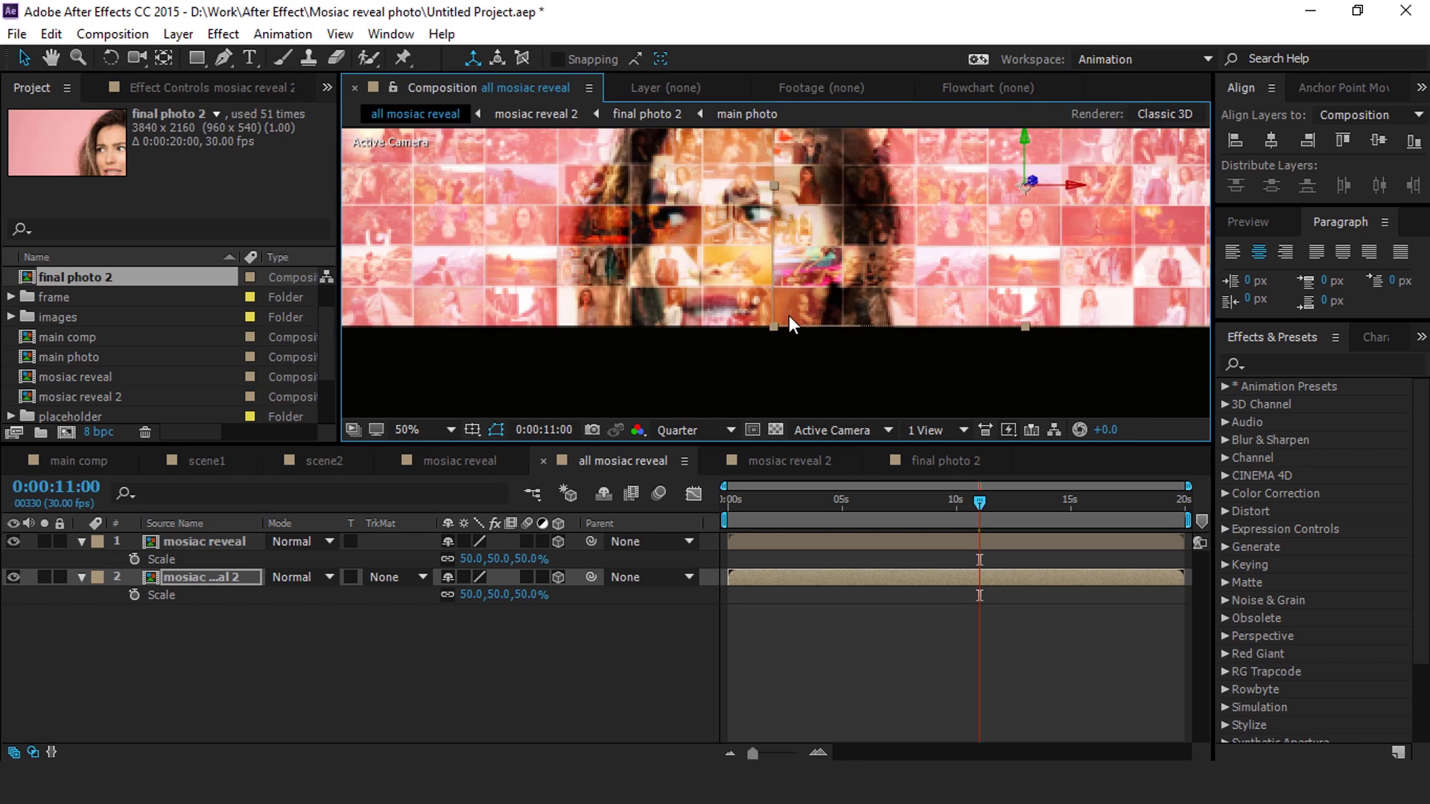
click(213, 660)
key(s)
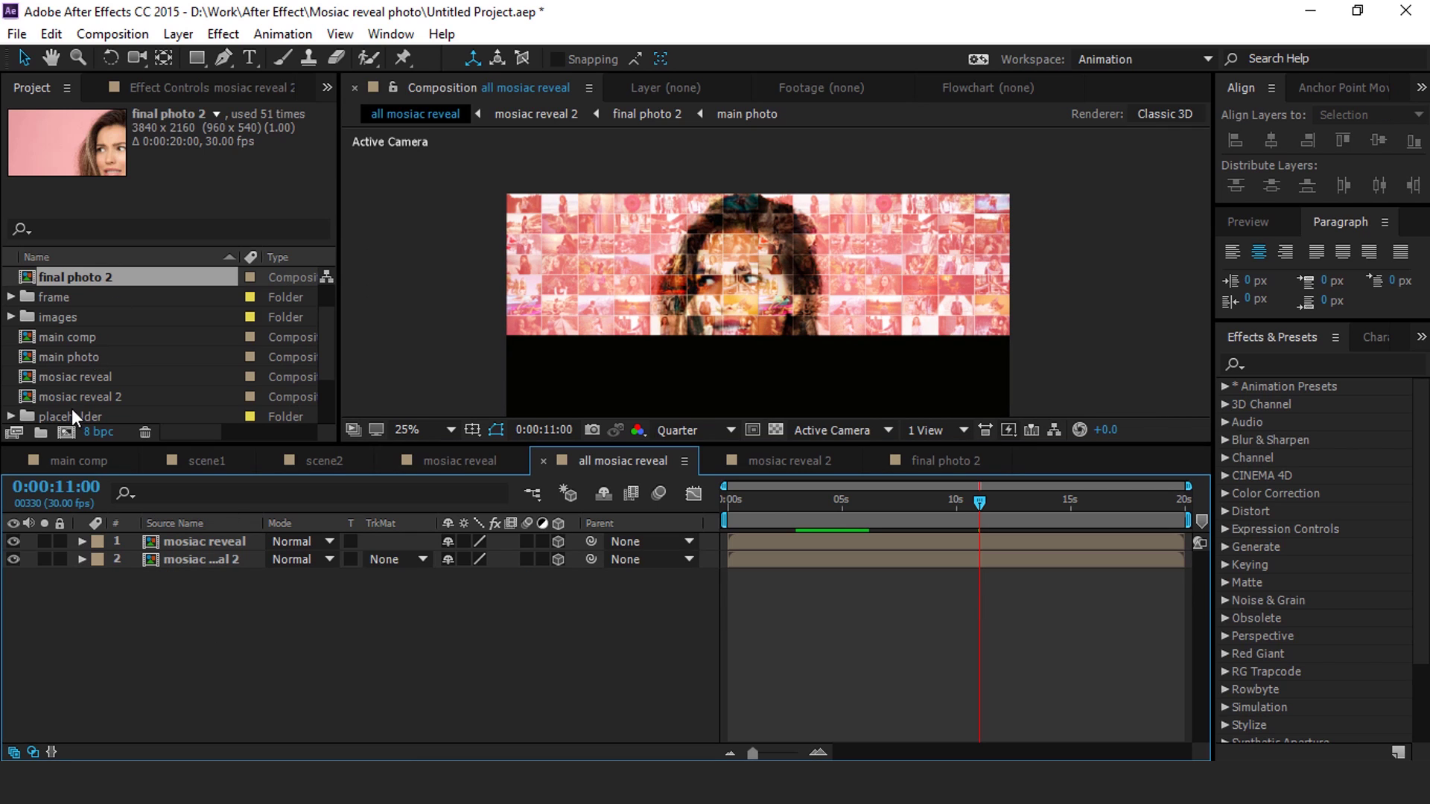
Step: Duplicate the mosiac reveal 2 composition in the project and add the copy as the lowest layer of all mosiac reveal
click(91, 394)
scroll(96, 372, down, 1)
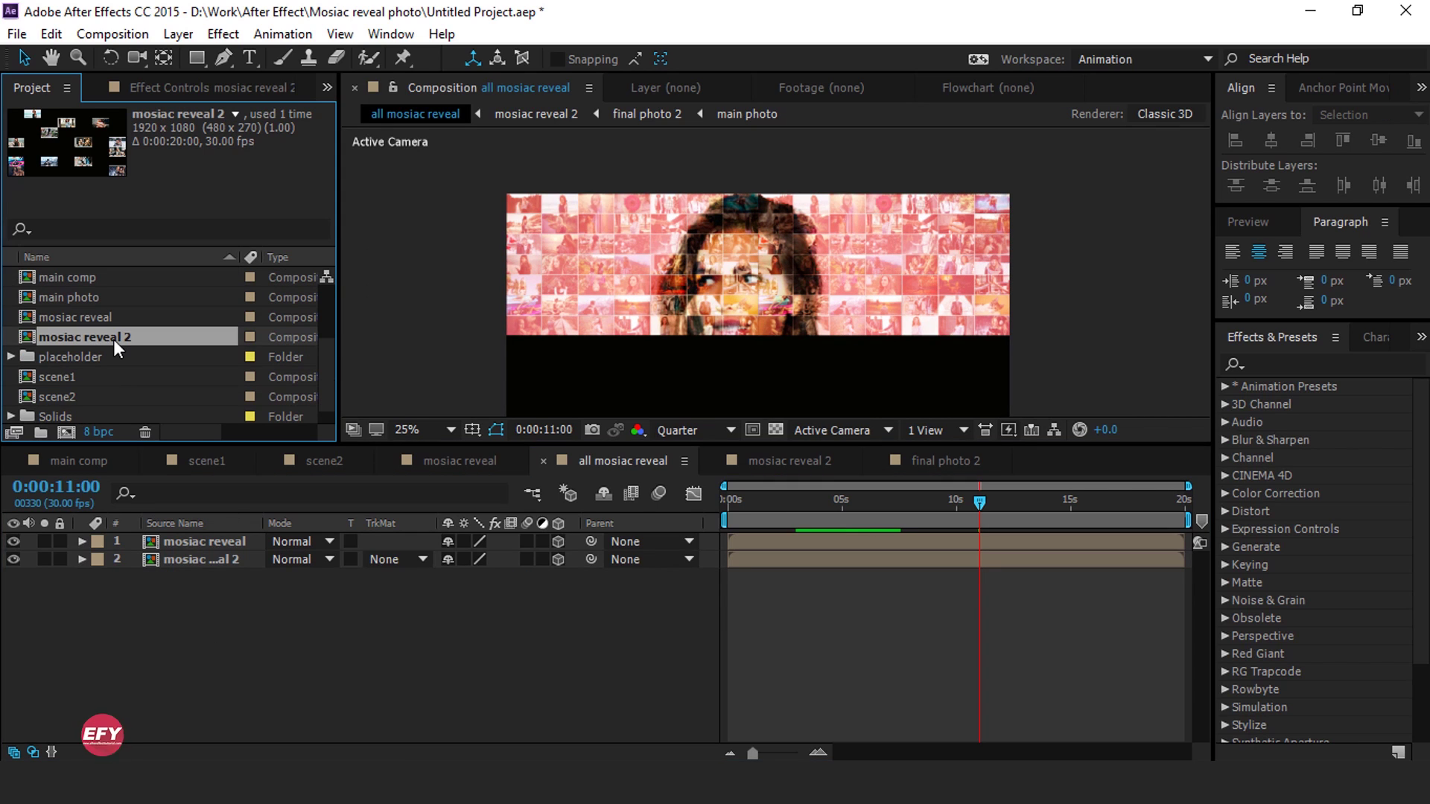
key(ctrl+d)
drag(113, 318, 216, 618)
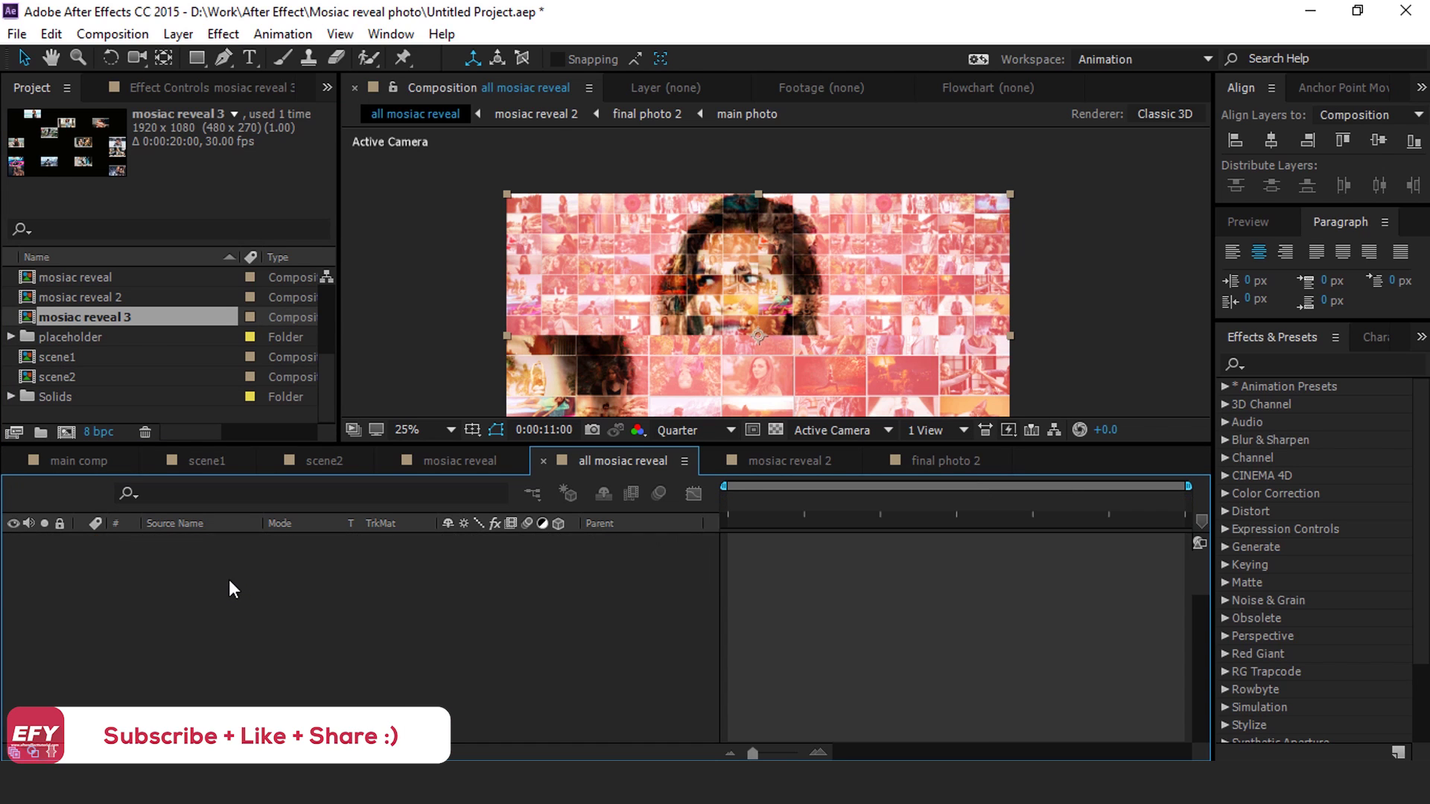
Step: In the mosiac reveal 3 composition, replace all final photo 2 layers with a duplicate of the final photo 2 composition
double_click(229, 580)
scroll(181, 677, down, 20)
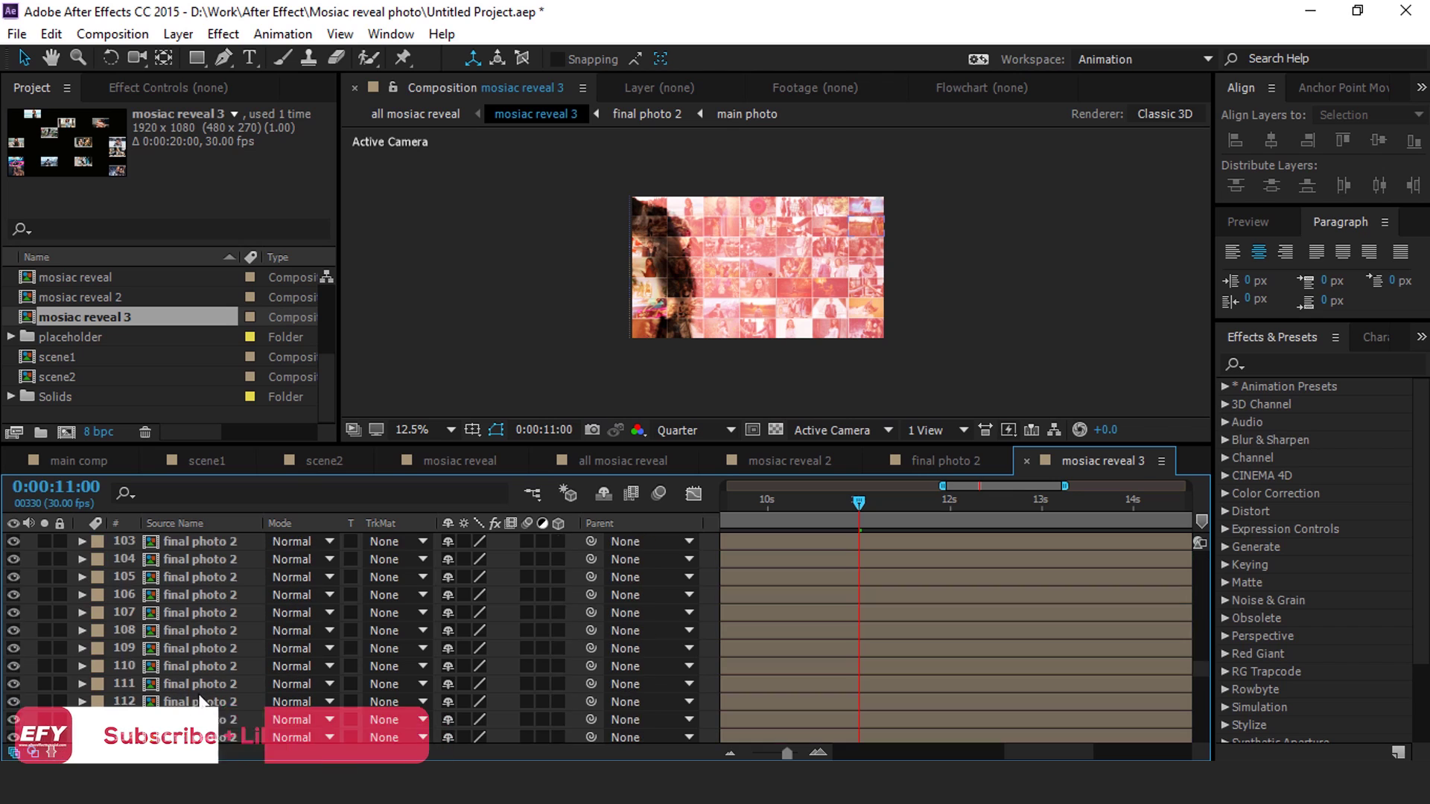
scroll(151, 298, up, 3)
click(113, 319)
scroll(99, 279, down, 1)
click(199, 732)
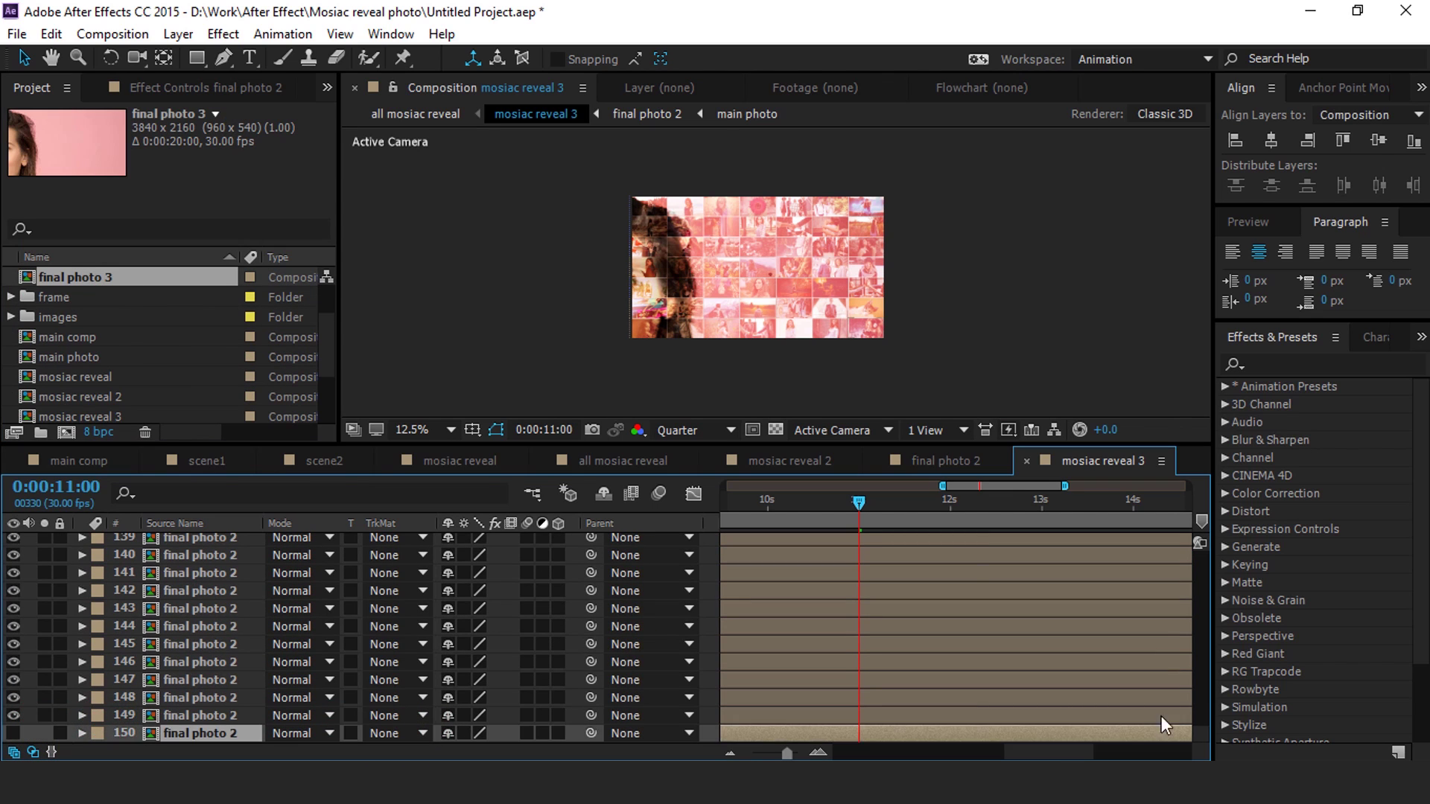
scroll(195, 654, up, 6)
shift+click(200, 644)
drag(92, 287, 219, 644)
scroll(224, 692, down, 6)
click(252, 743)
Step: In the final photo 3 composition, move the main photo layer so its bottom-left quarter fills the frame
double_click(221, 733)
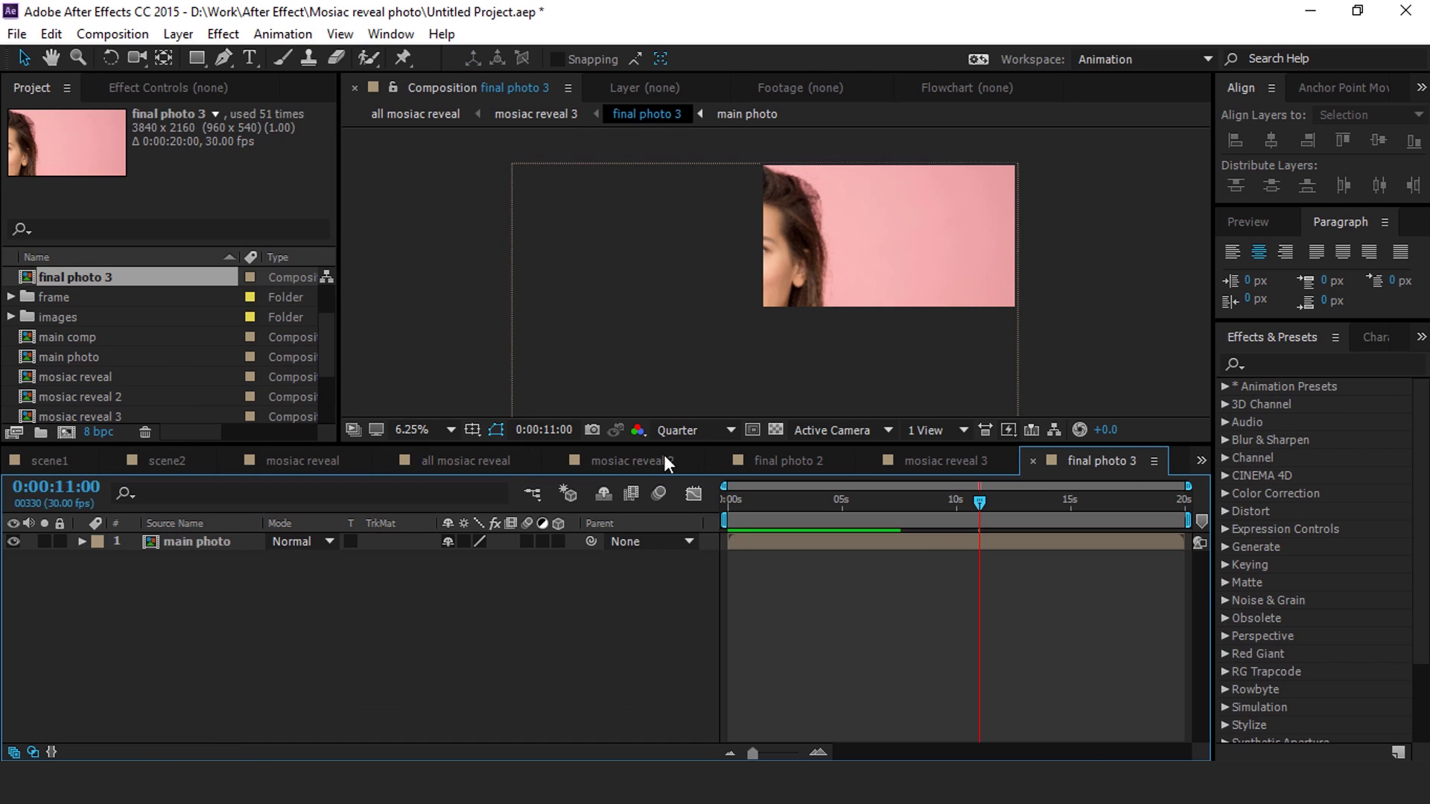
click(799, 334)
scroll(798, 334, down, 1)
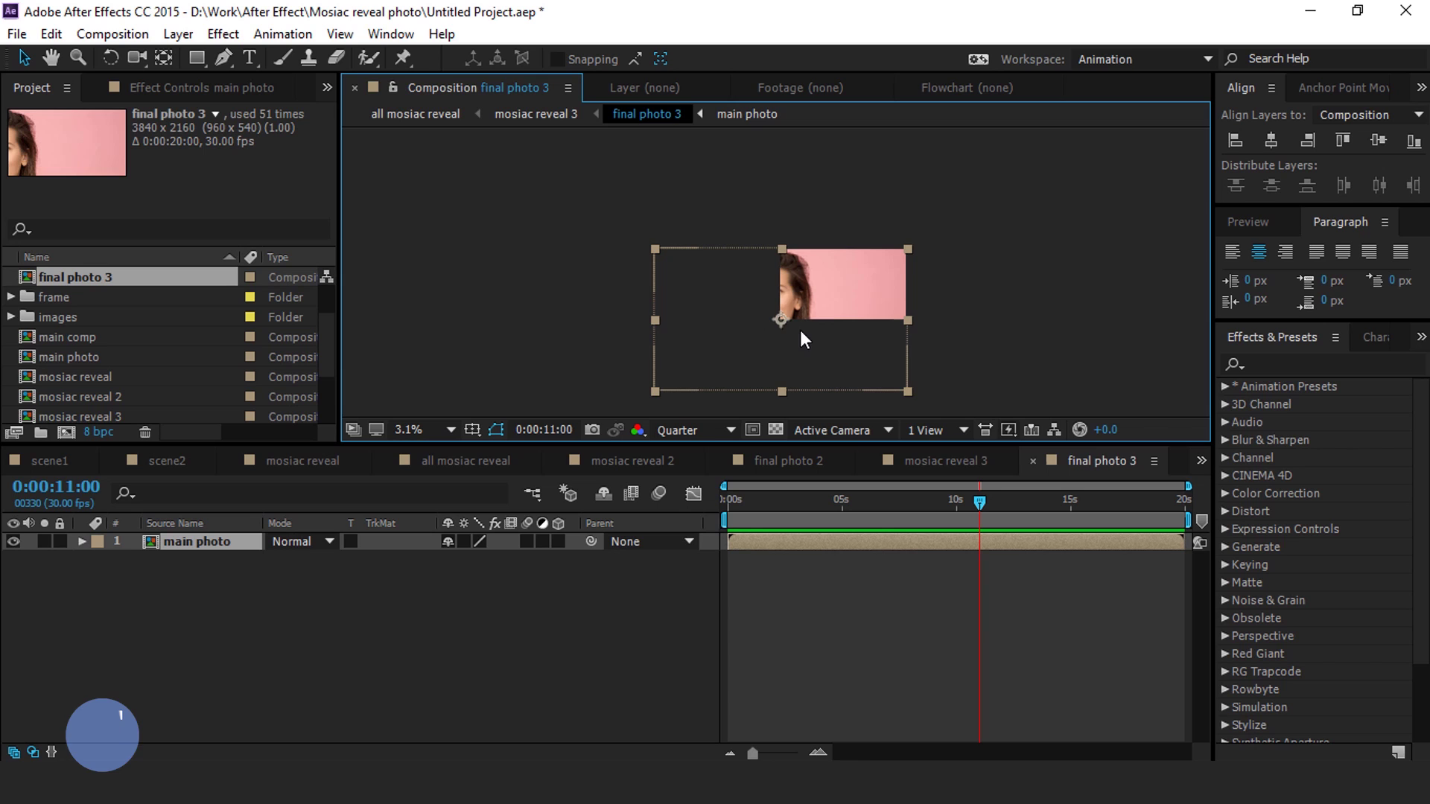
drag(790, 321, 826, 298)
scroll(826, 297, up, 5)
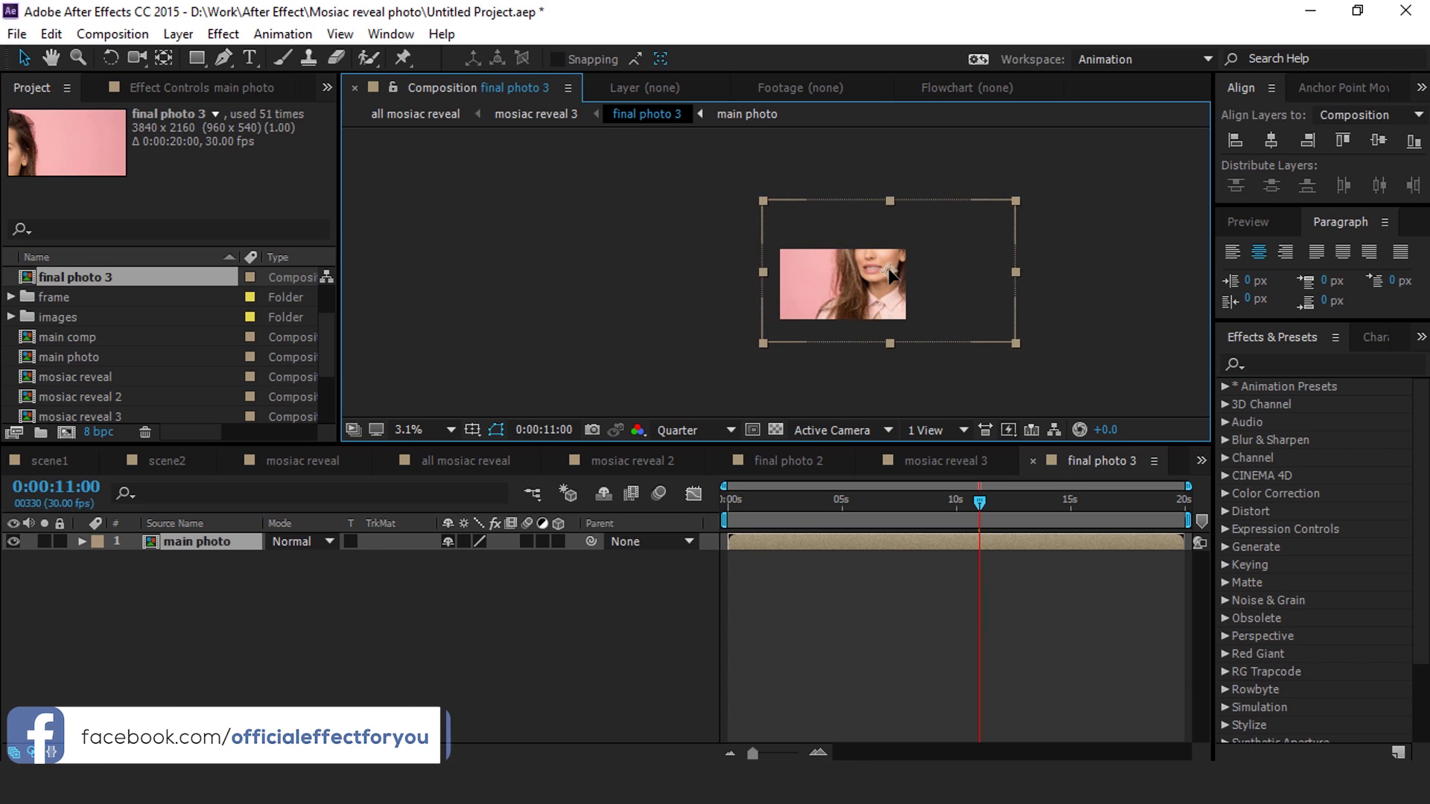
drag(826, 240, 864, 221)
scroll(843, 209, down, 1)
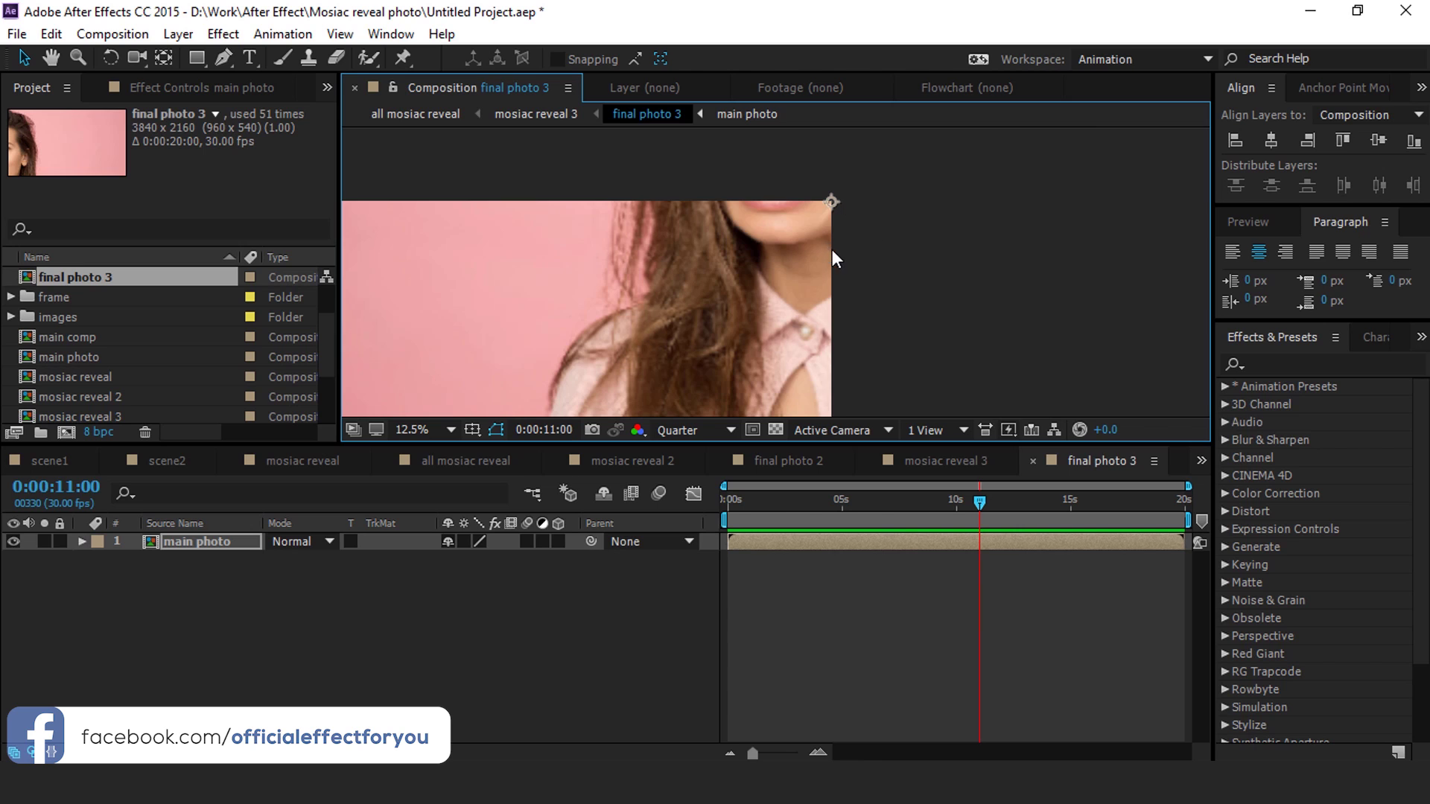
Step: Return to all mosiac reveal, make the mosiac reveal 3 layer 3D and set its scale to 50%
click(465, 460)
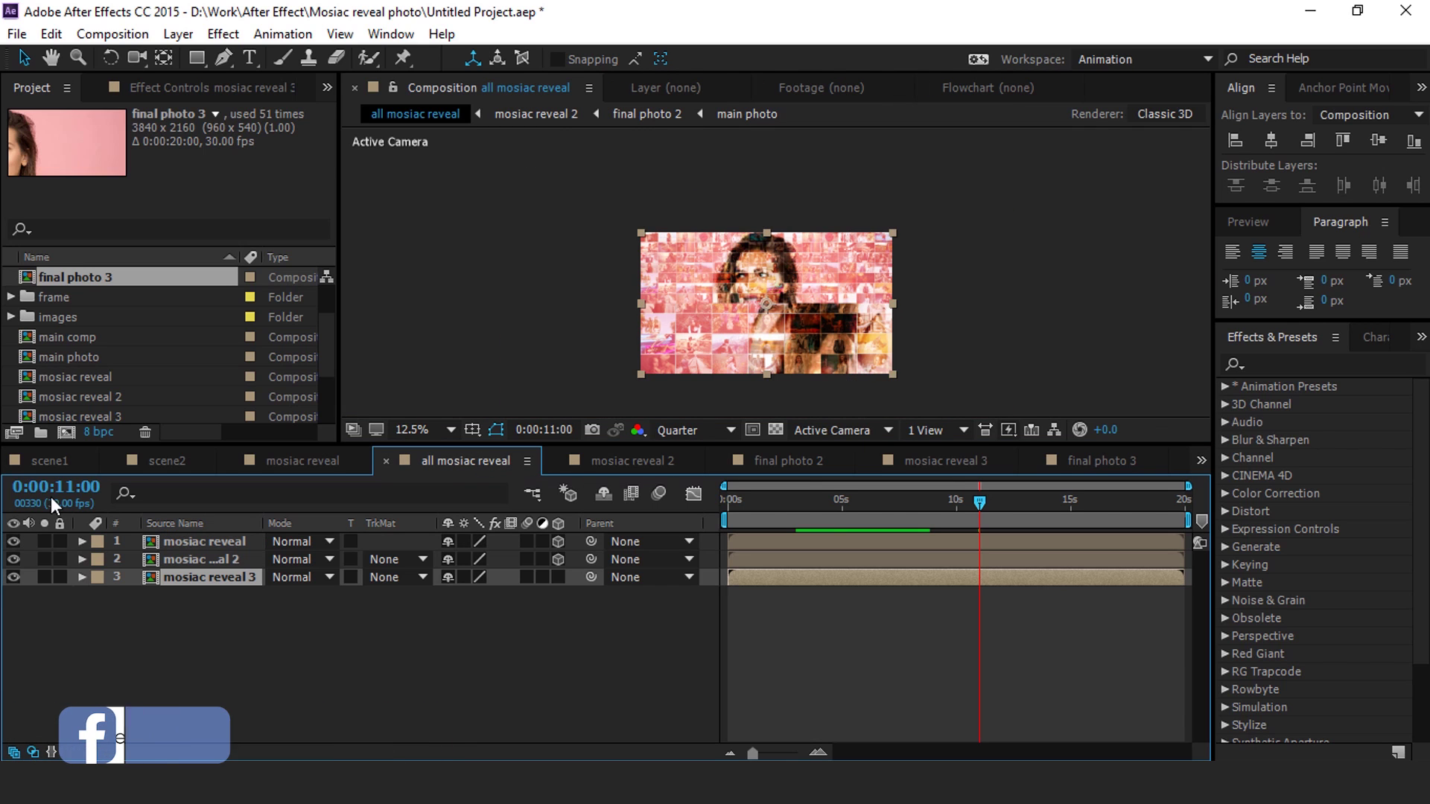
click(206, 600)
click(198, 582)
key(s)
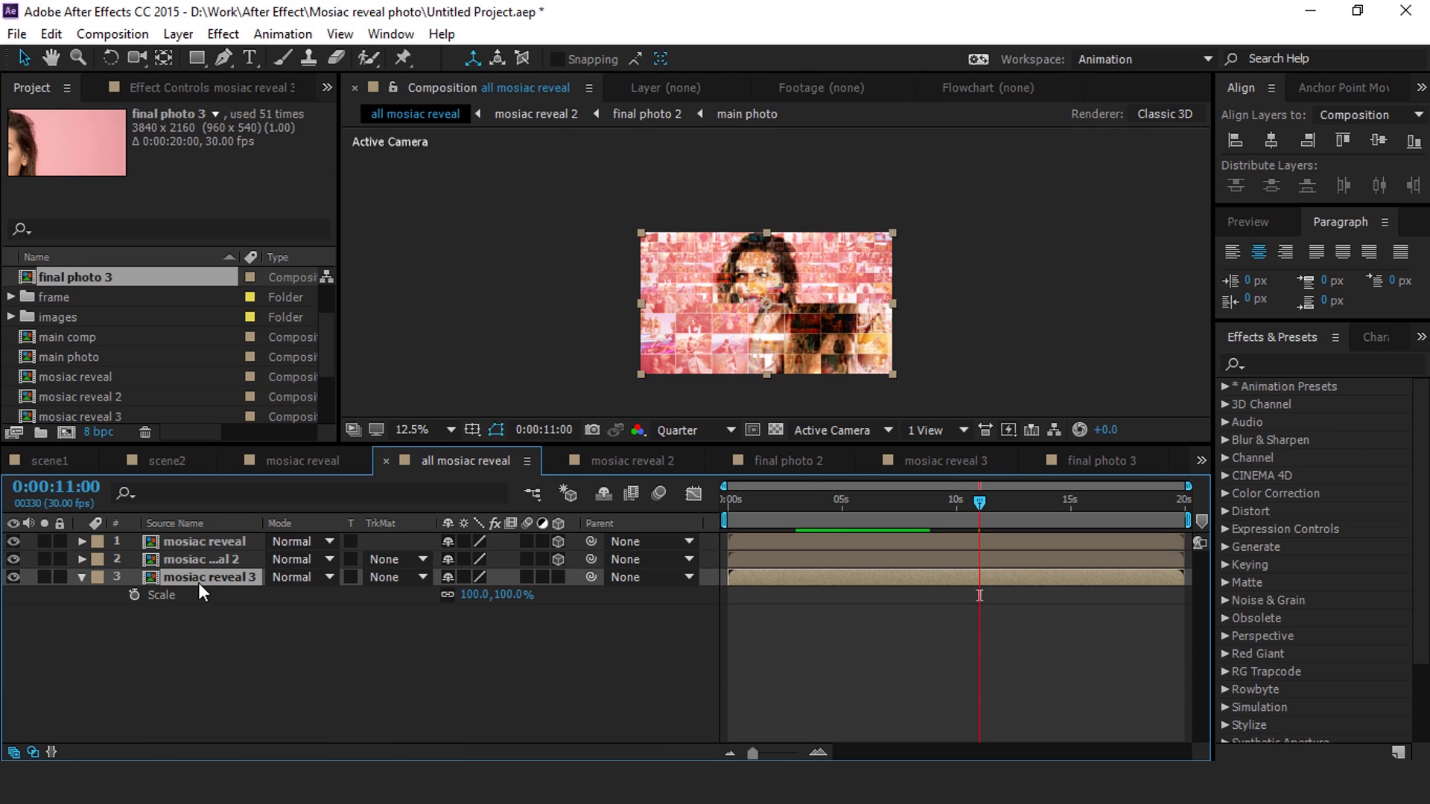
click(559, 578)
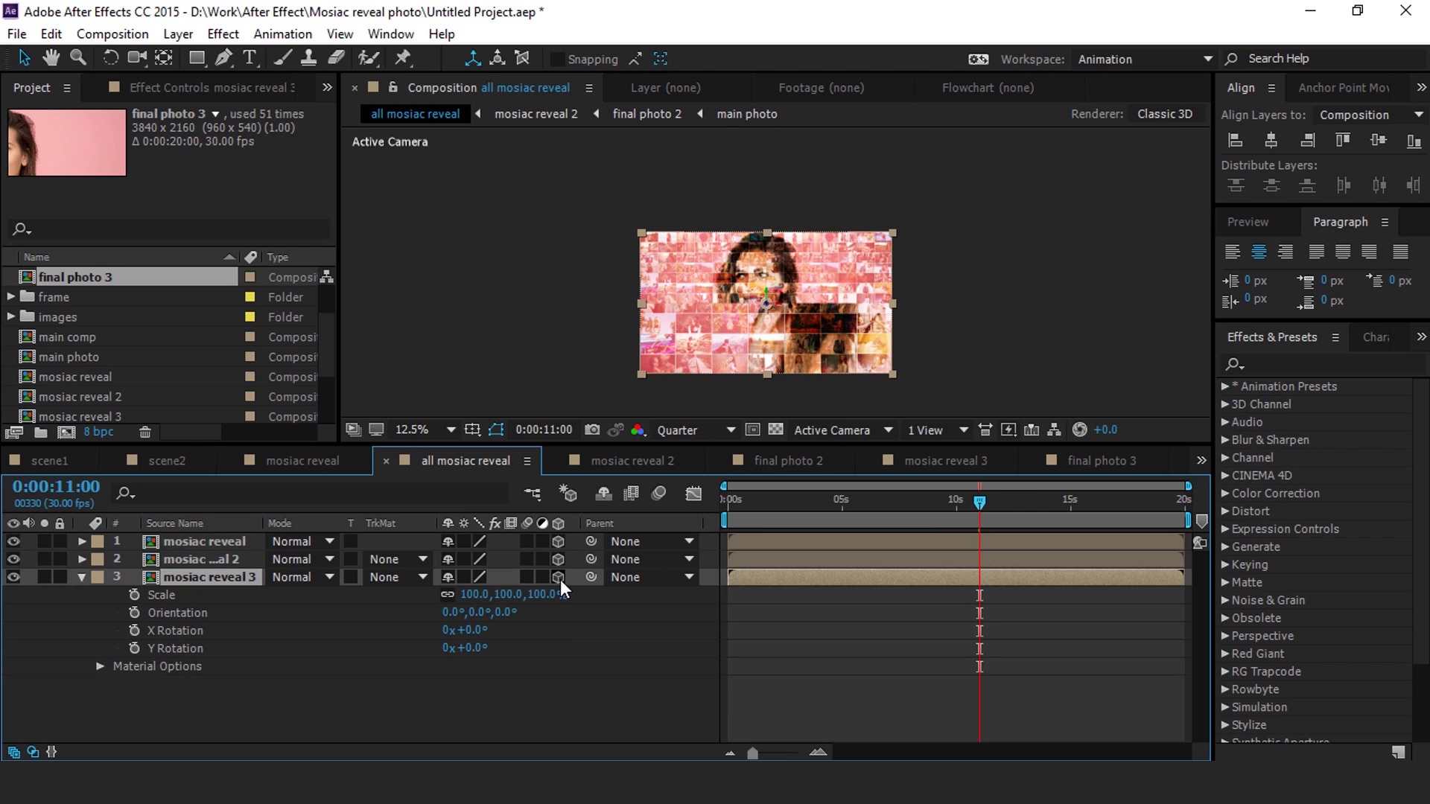
click(543, 594)
text(50)
key(Return)
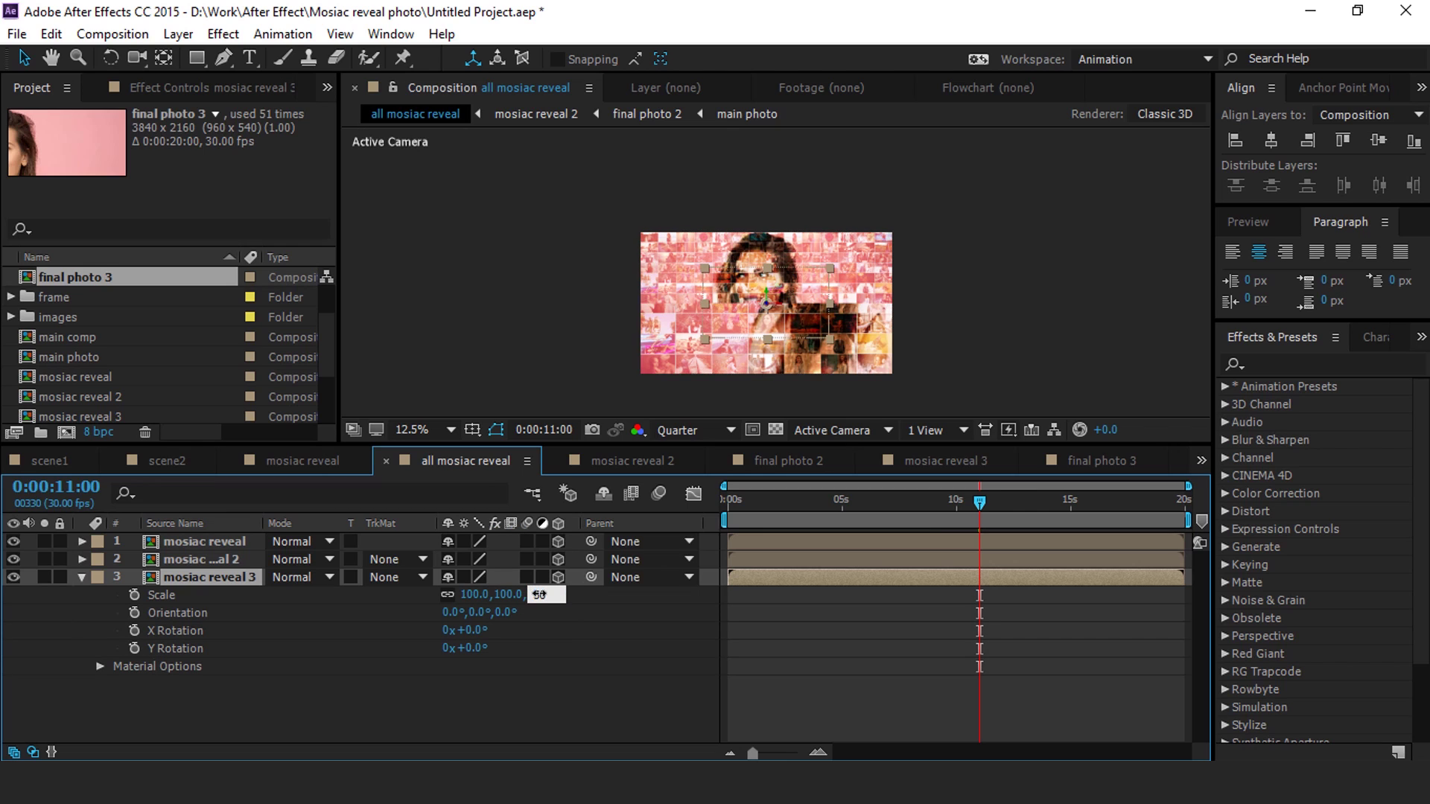
click(82, 579)
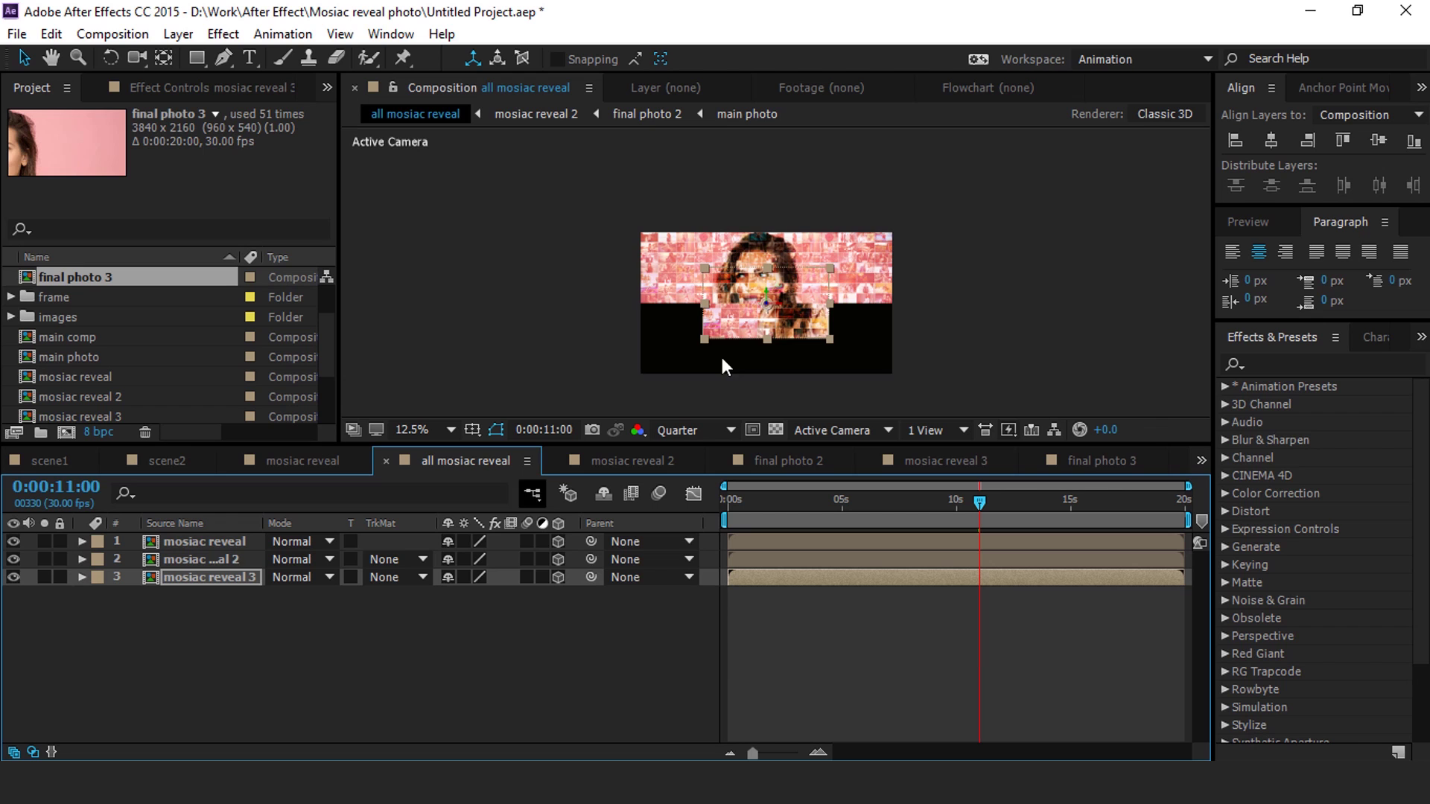
Step: Move the mosiac reveal 3 layer into the bottom-left quarter of the composition, aligned with the frame's corner
scroll(741, 317, up, 2)
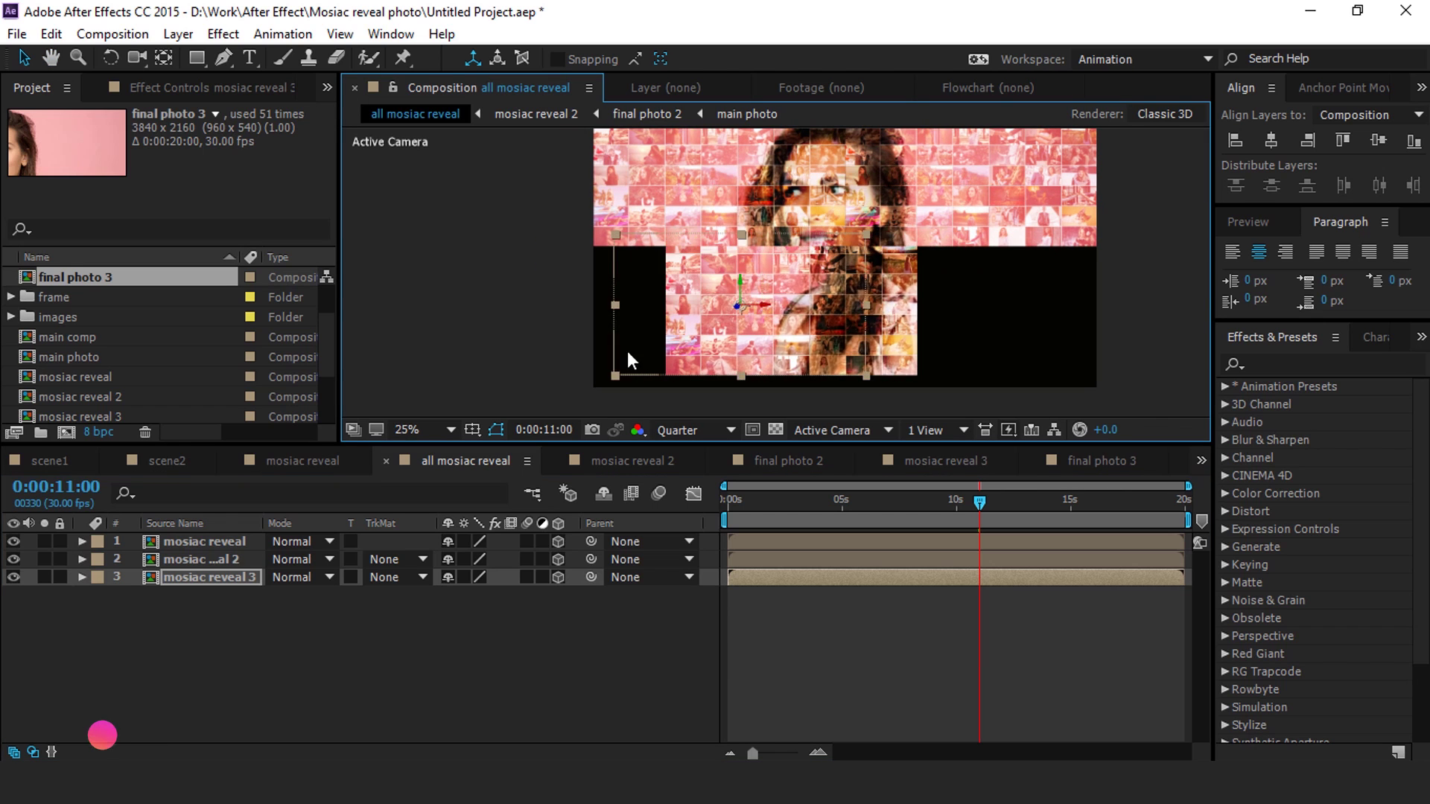
scroll(626, 351, up, 5)
drag(713, 253, 547, 350)
scroll(588, 333, down, 5)
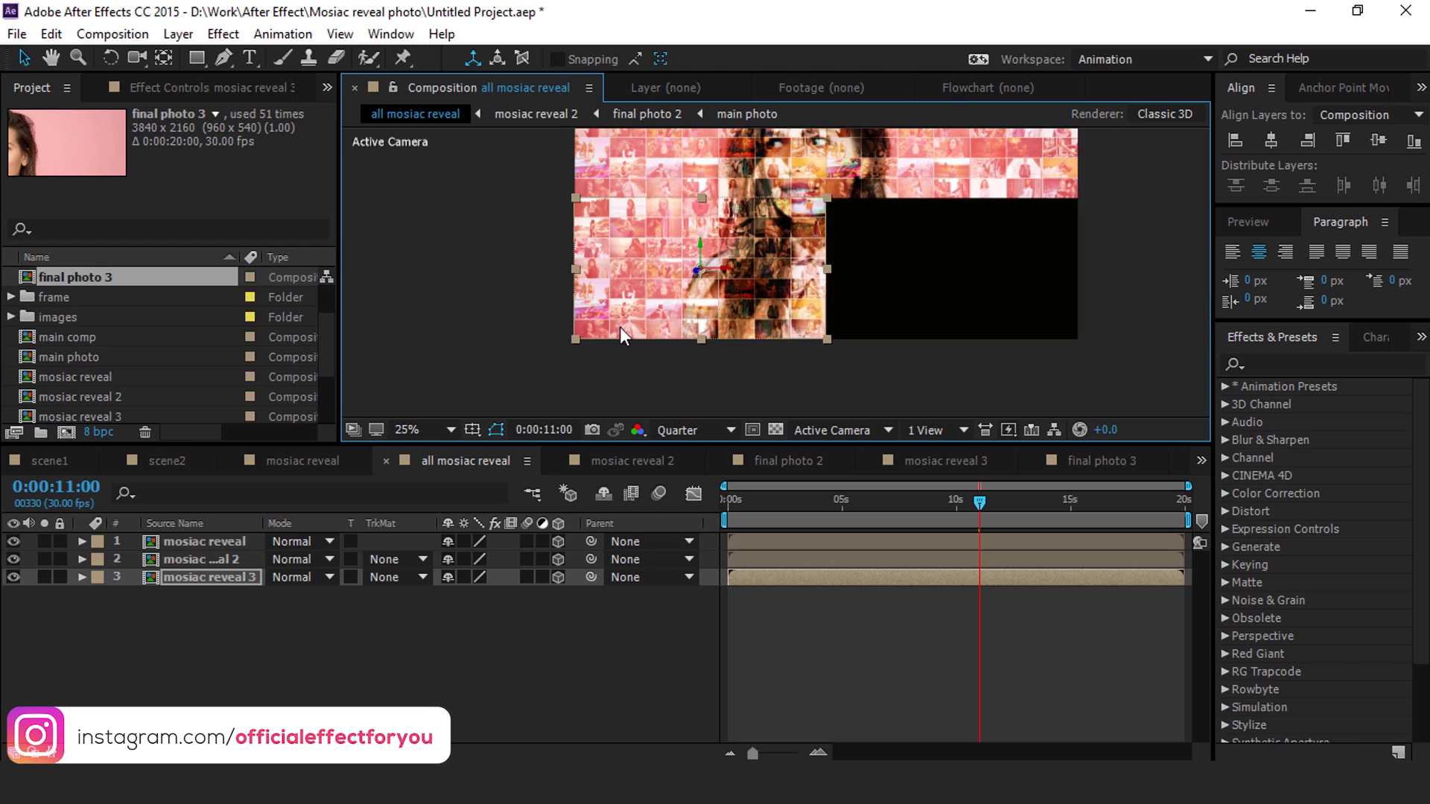
click(1115, 252)
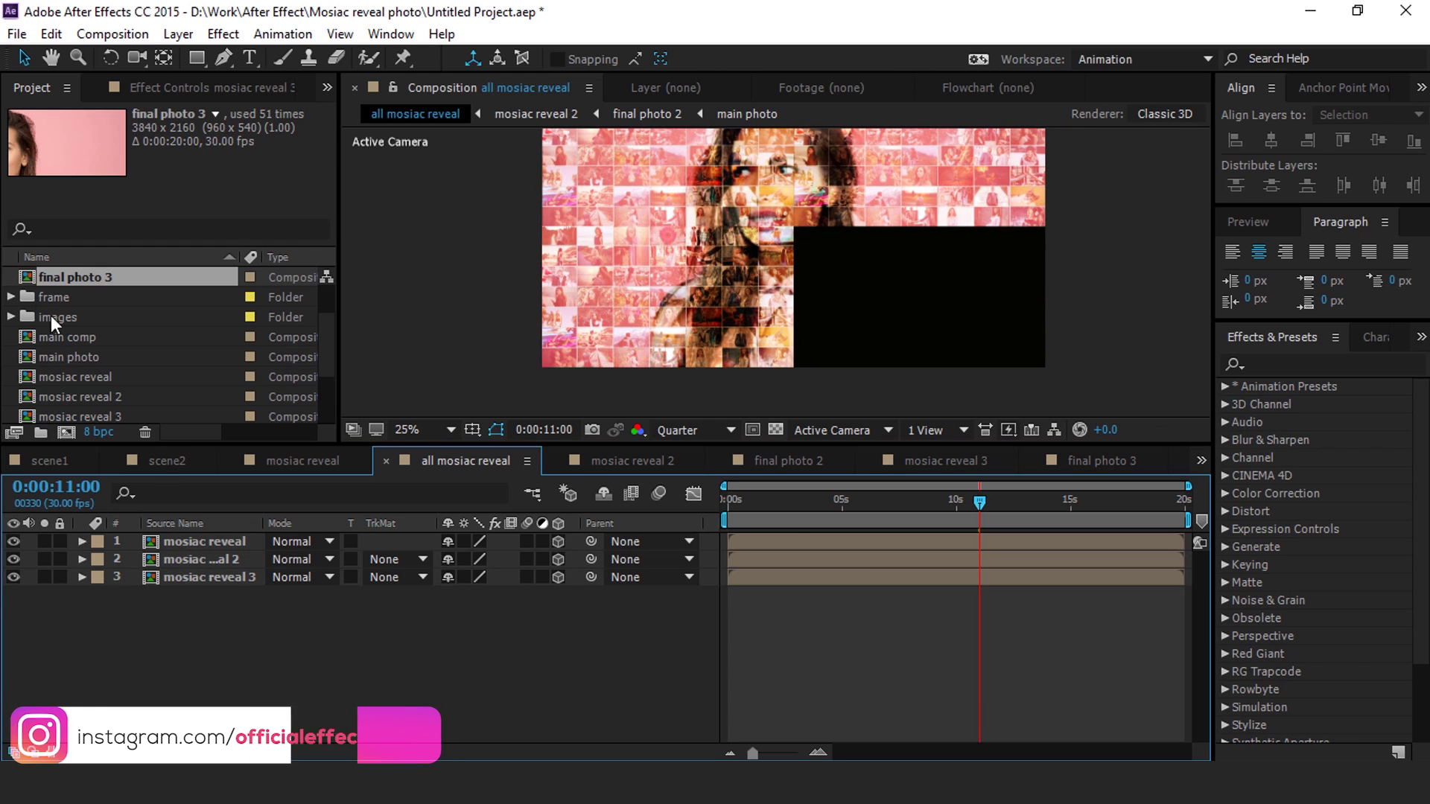
Step: Duplicate the mosiac reveal 3 composition in the project and add the copy as the lowest layer of all mosiac reveal
scroll(119, 376, down, 1)
click(129, 358)
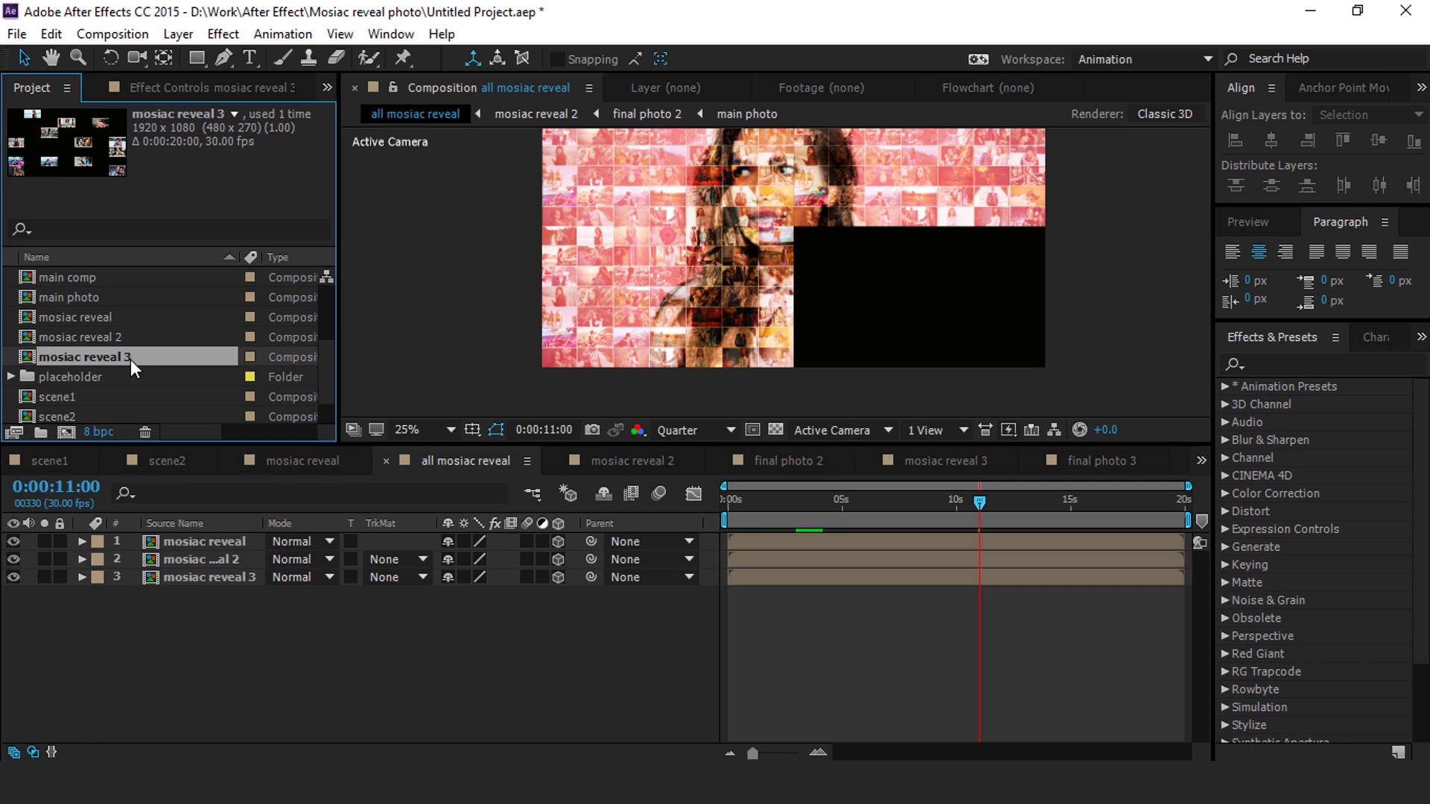
key(ctrl+d)
drag(118, 320, 222, 624)
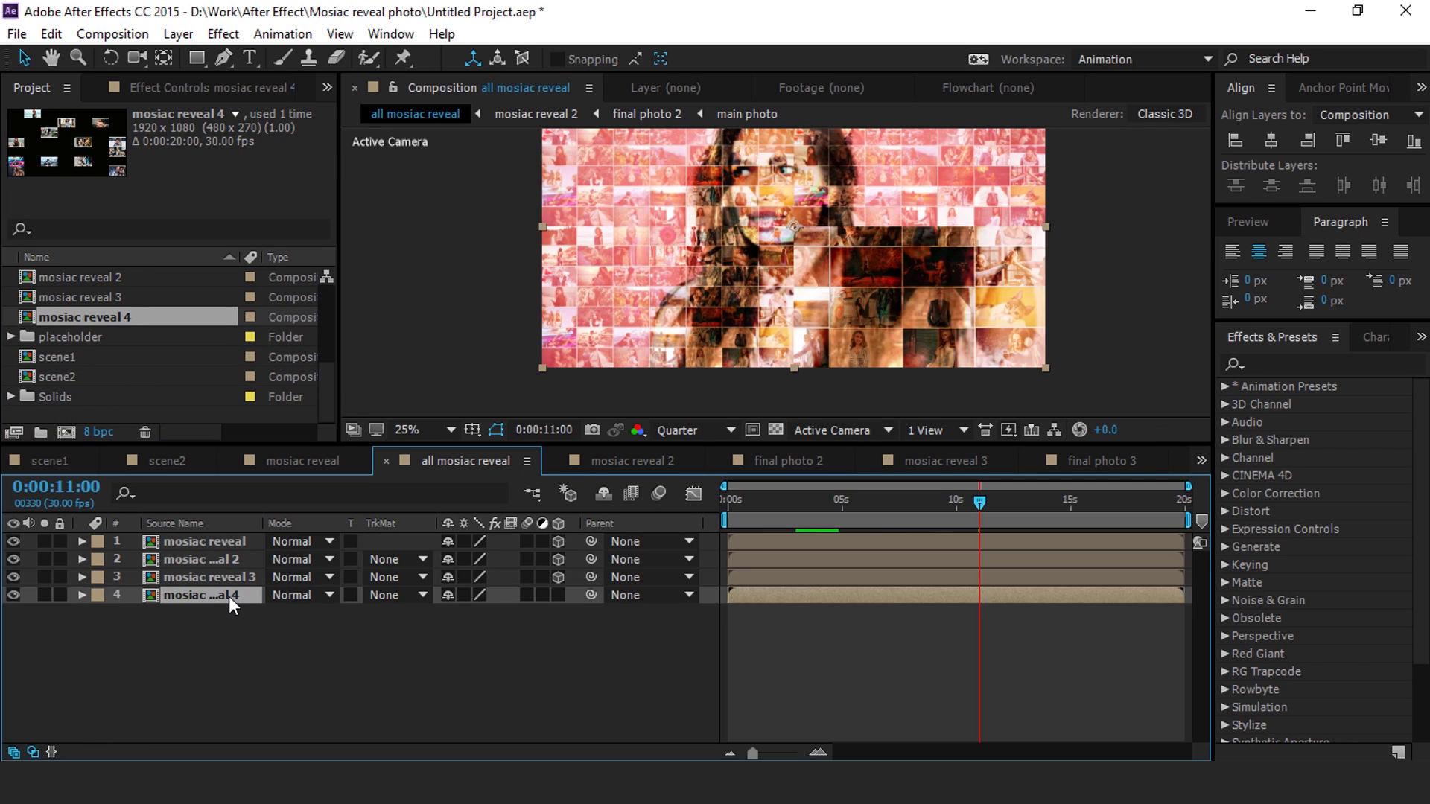
Step: In the mosiac reveal 4 composition, replace all final photo 3 layers with a duplicate of the final photo 3 composition
double_click(229, 596)
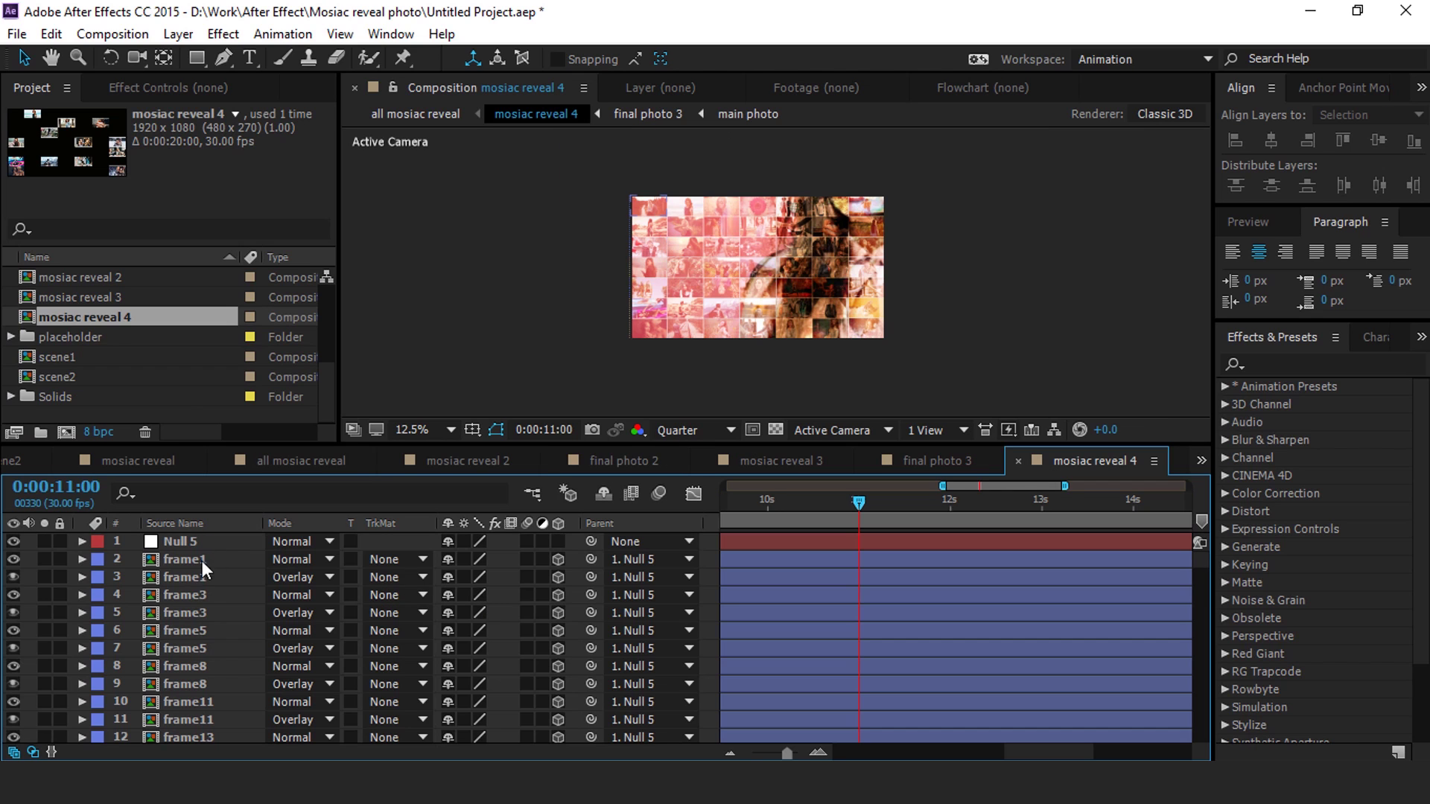
key(ctrl+v)
scroll(119, 327, up, 3)
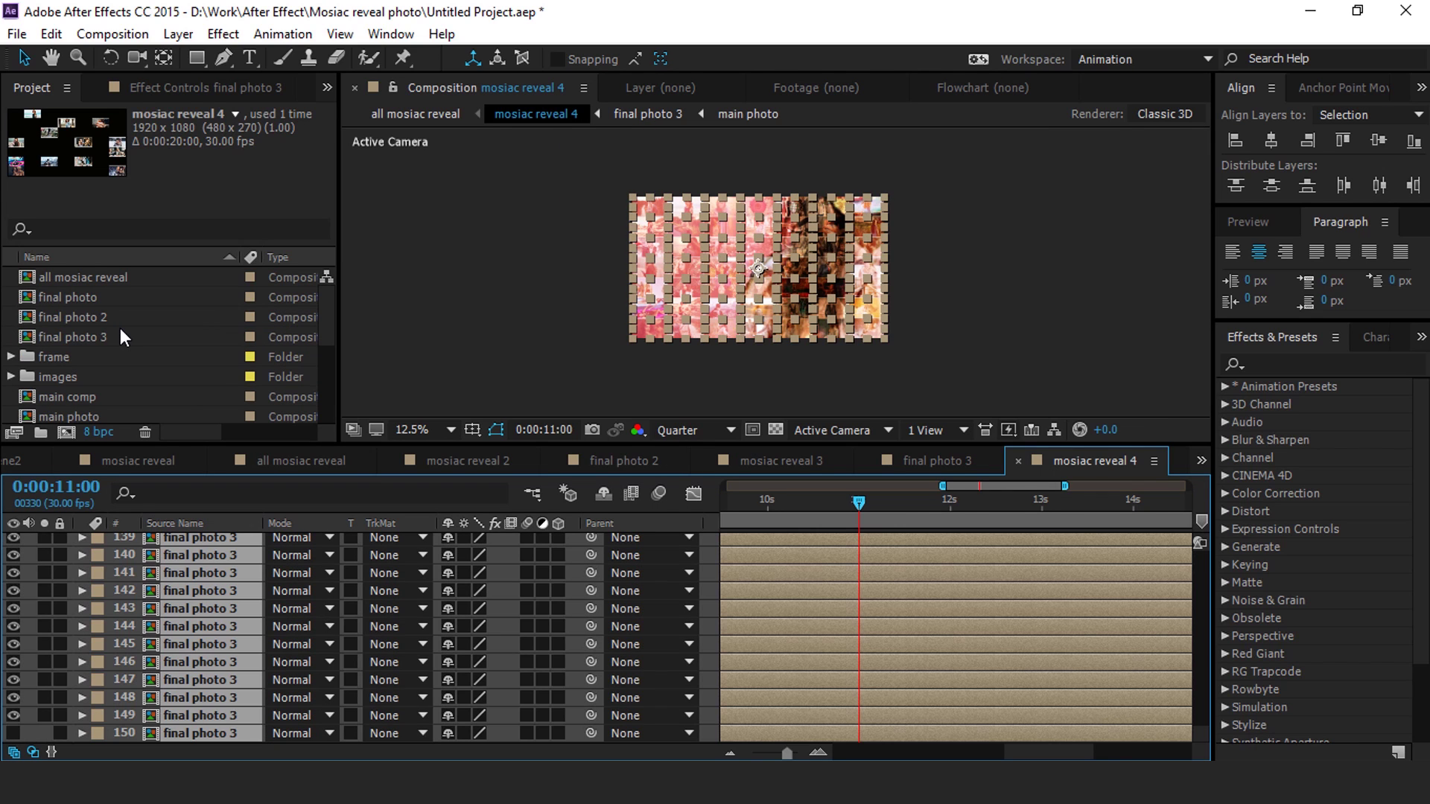
click(67, 339)
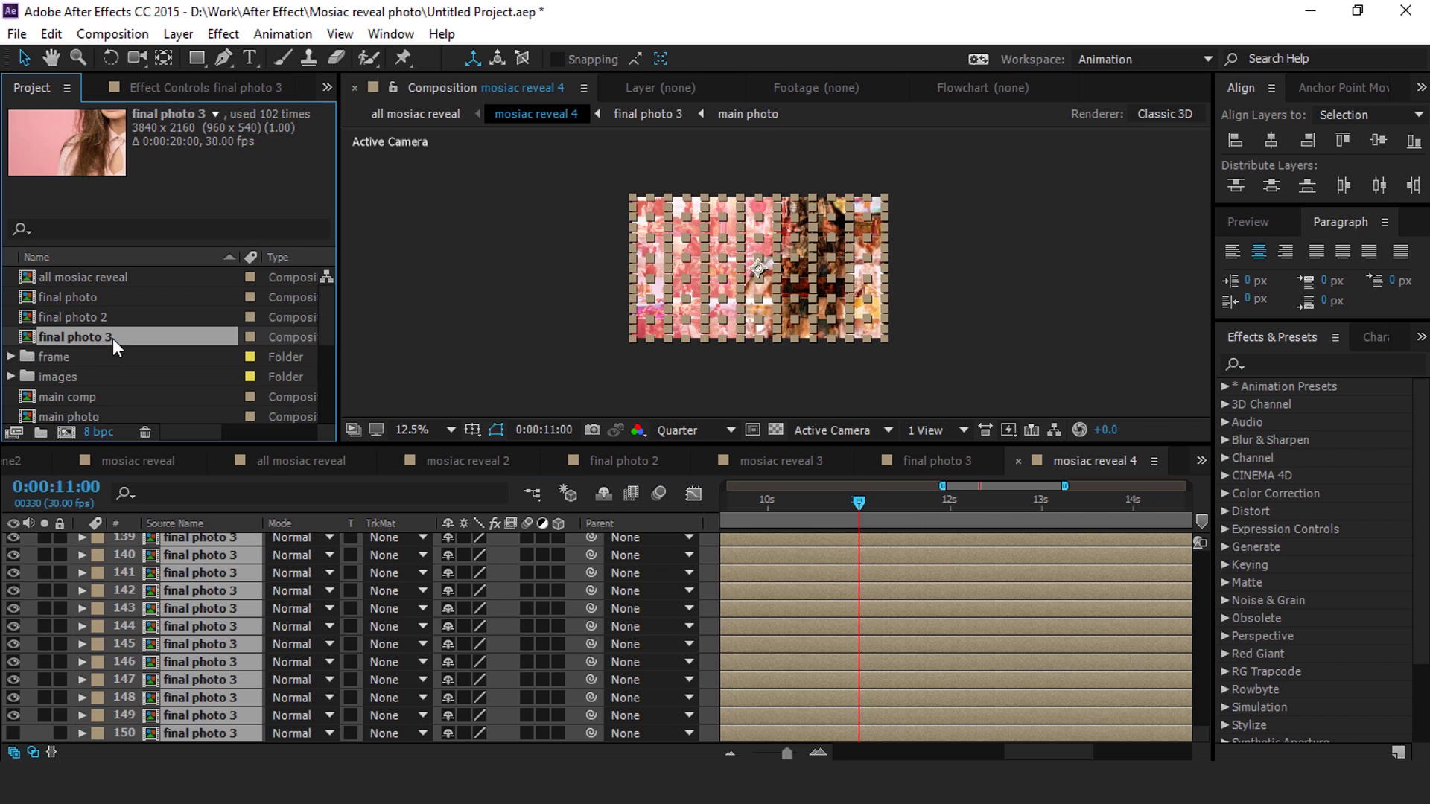
key(ctrl+d)
drag(99, 286, 225, 554)
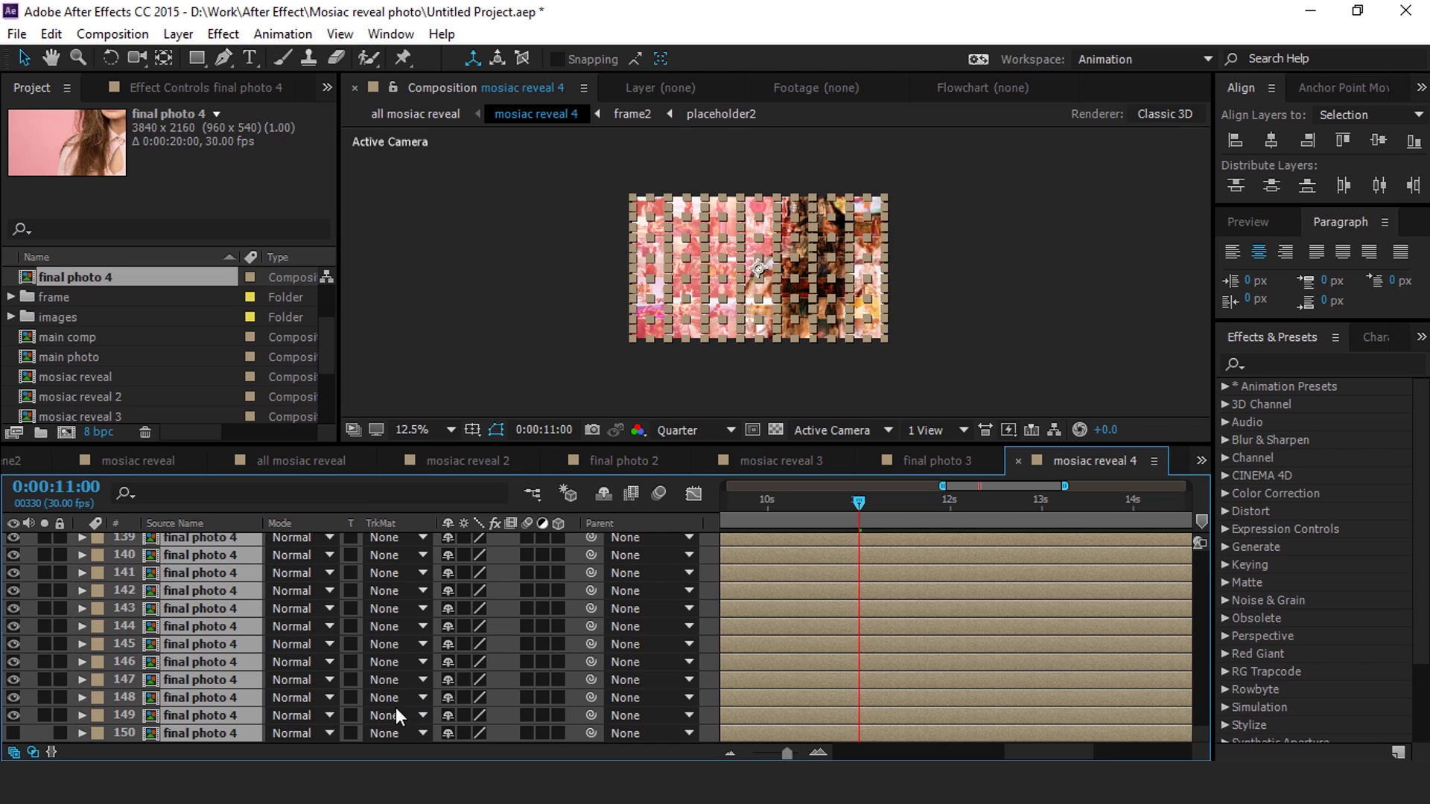
Step: In the final photo 4 composition, shift the main photo layer left so its bottom-right quarter fills the frame
double_click(220, 733)
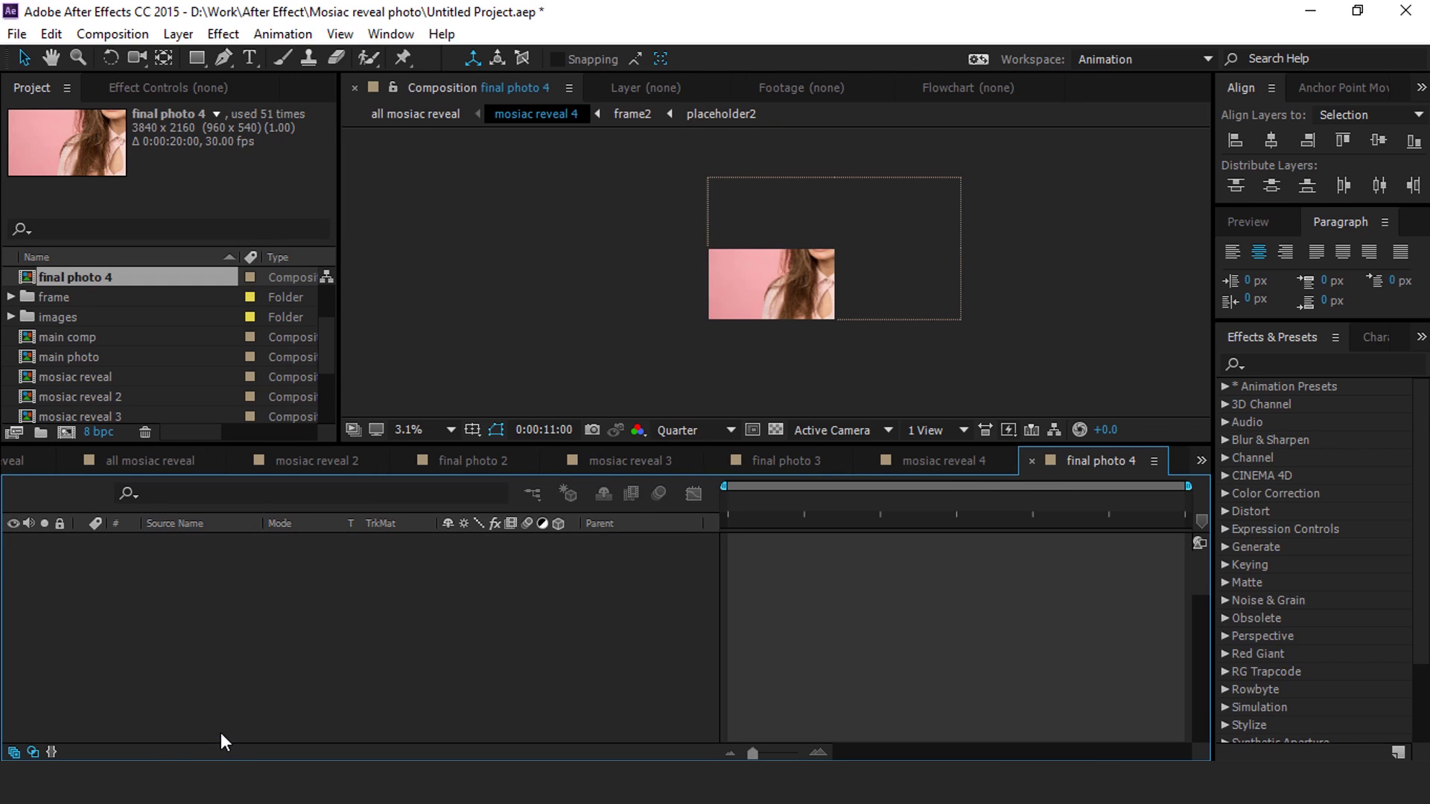
click(200, 543)
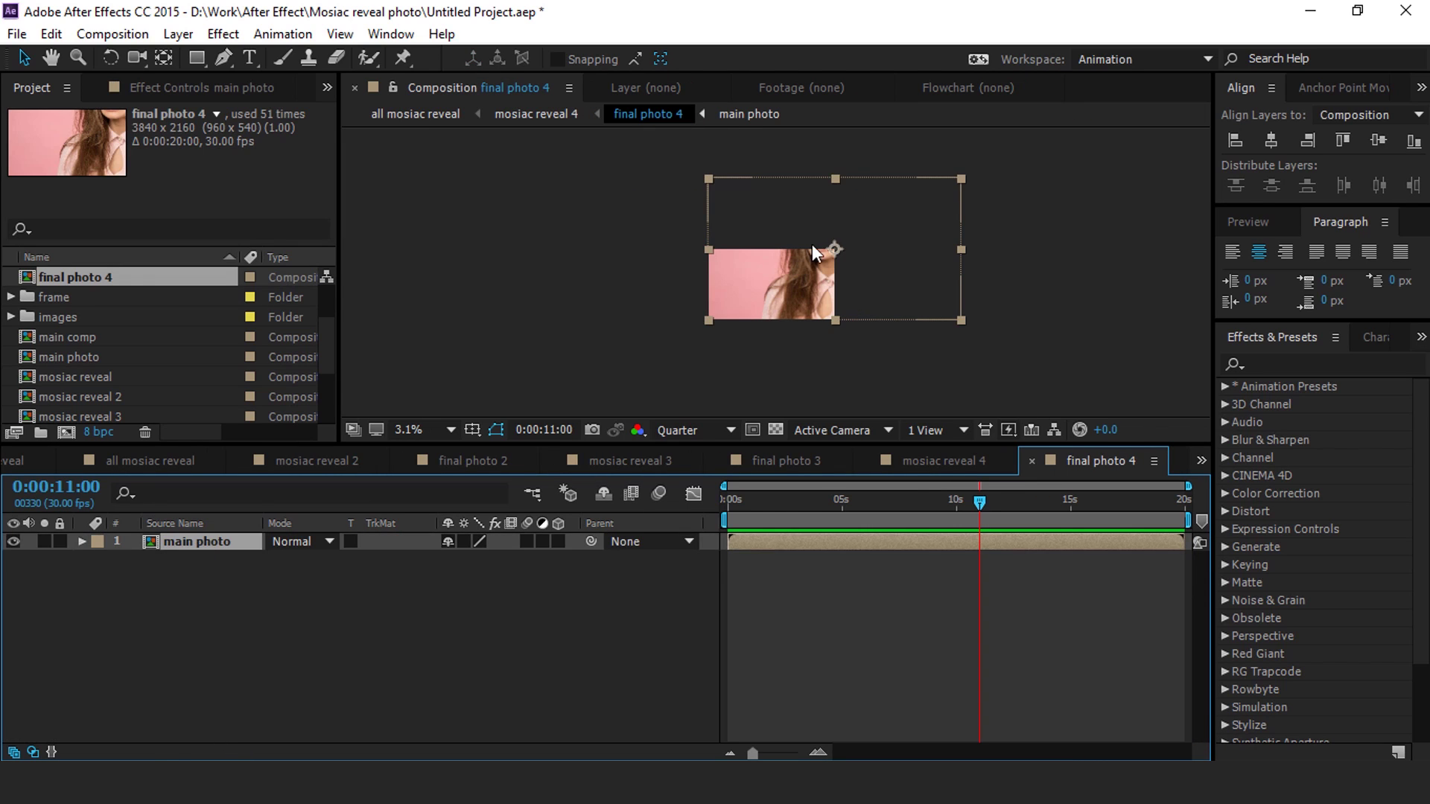
scroll(819, 249, up, 2)
drag(891, 269, 1050, 254)
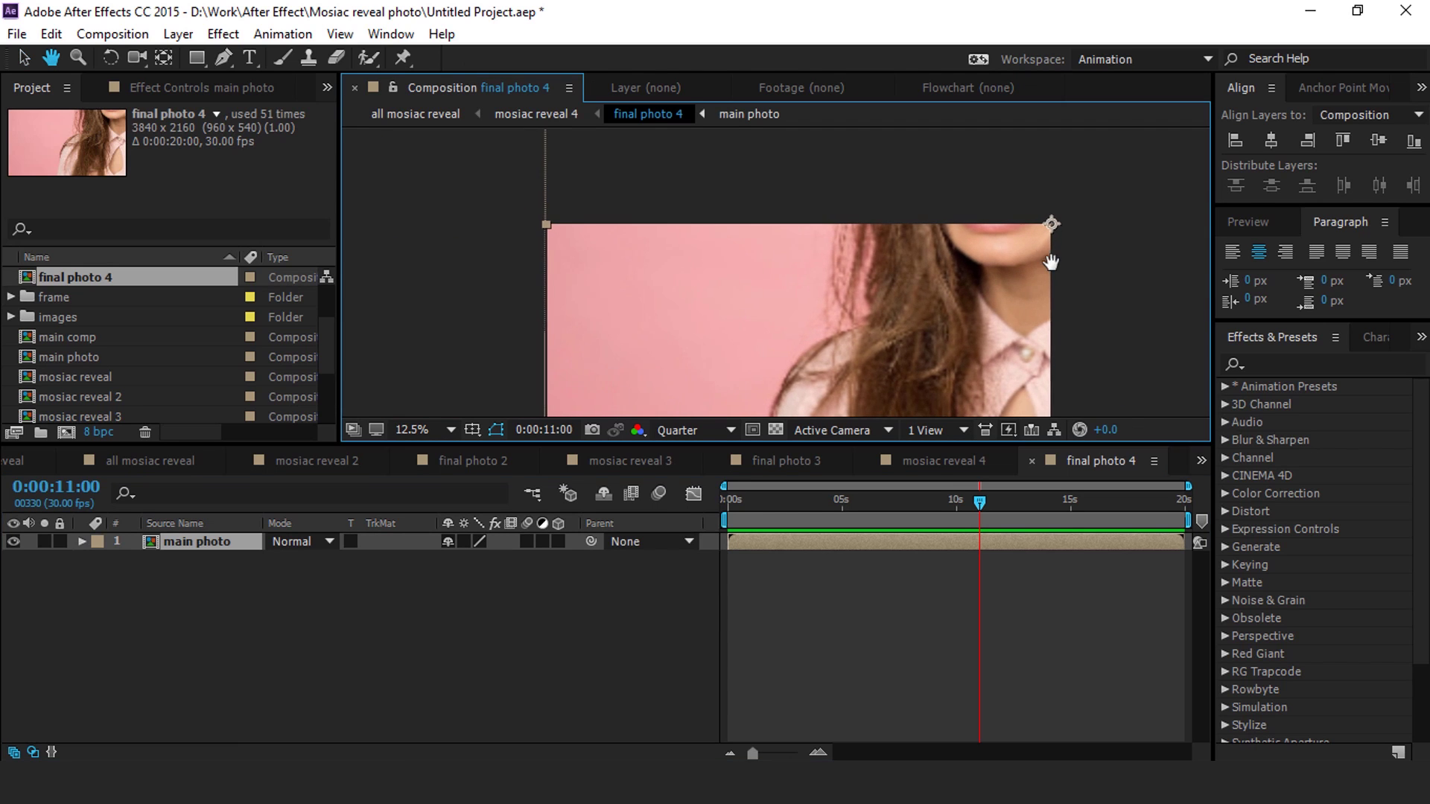
scroll(632, 223, up, 4)
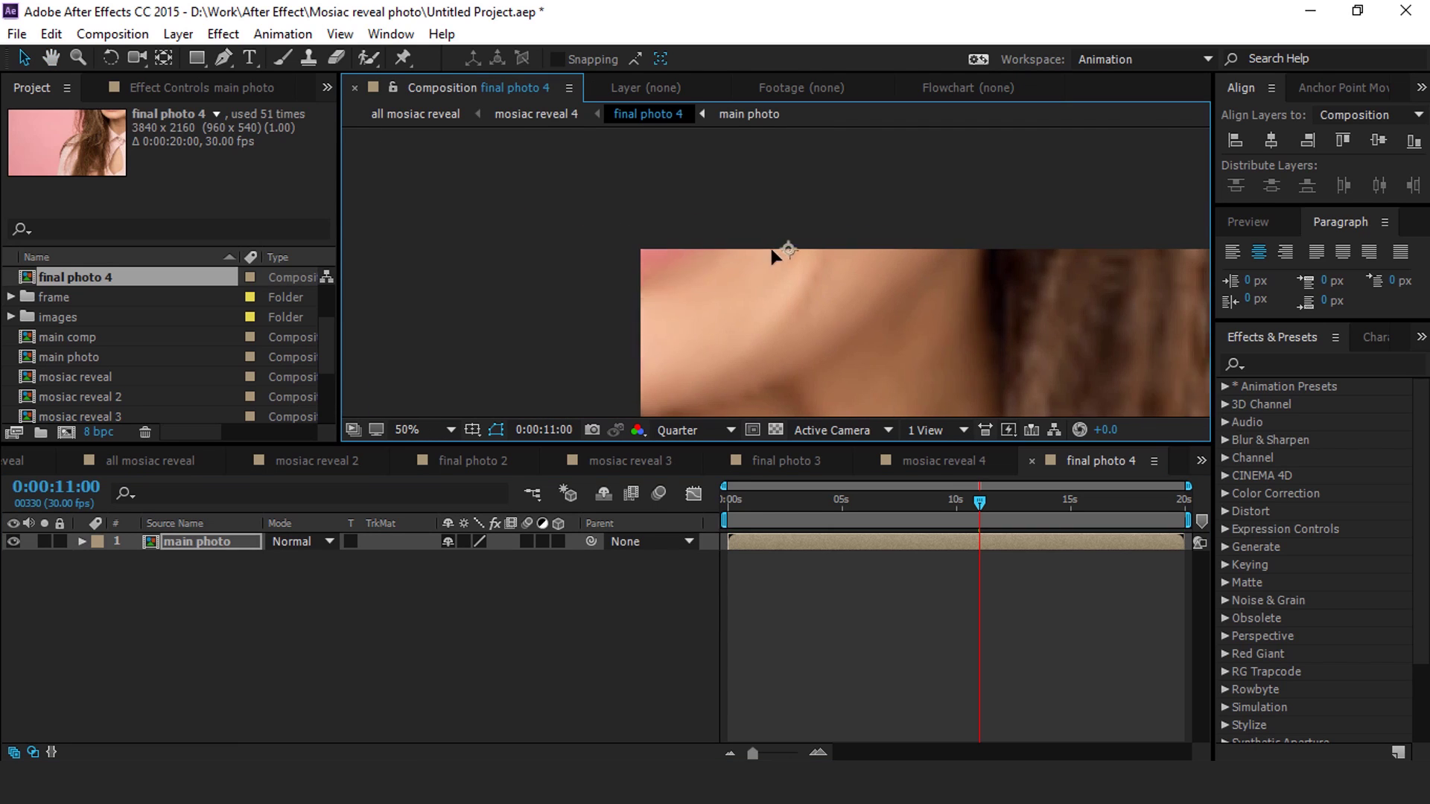
scroll(794, 266, down, 4)
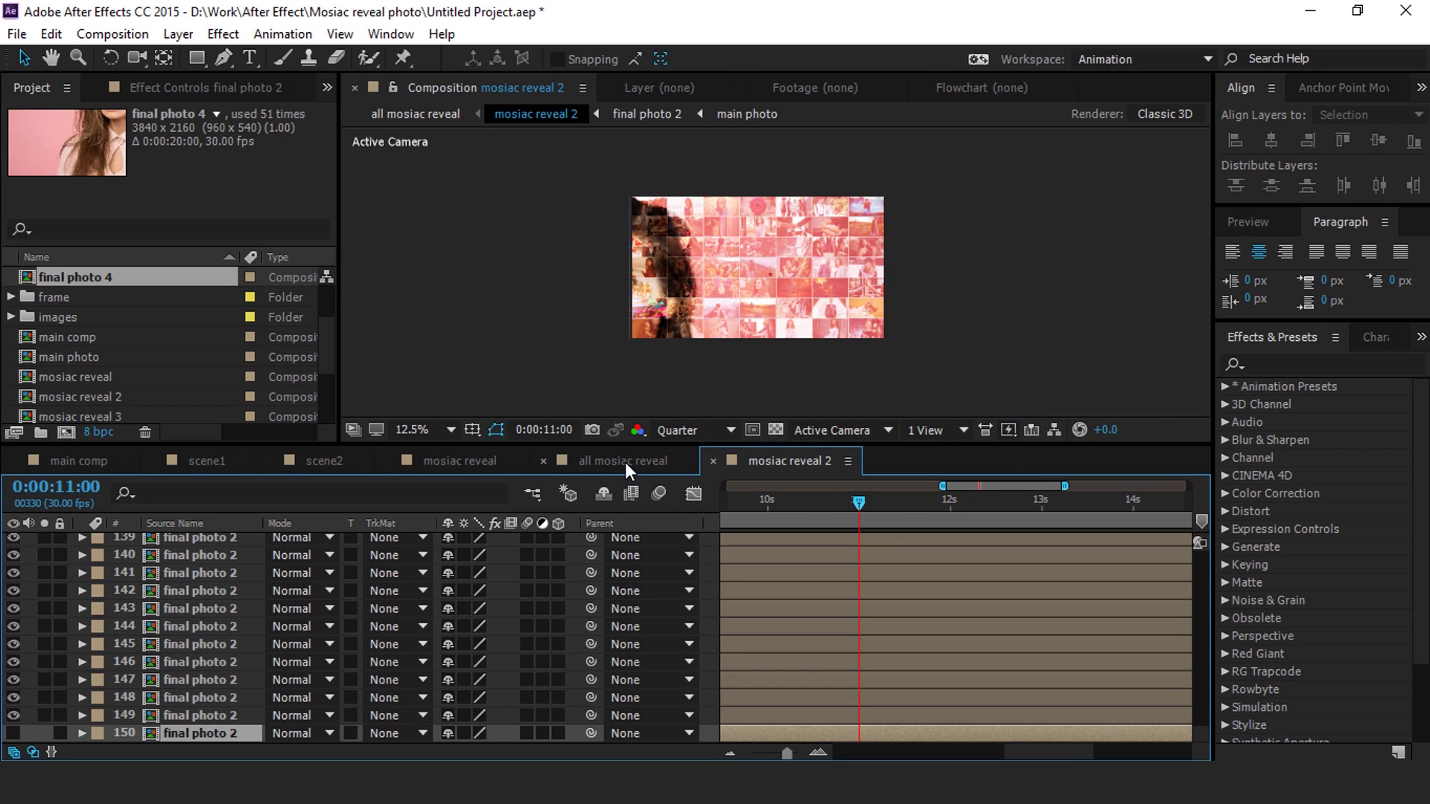
Step: Return to all mosiac reveal, make the mosiac reveal 4 layer 3D and set its scale to 50%
click(624, 462)
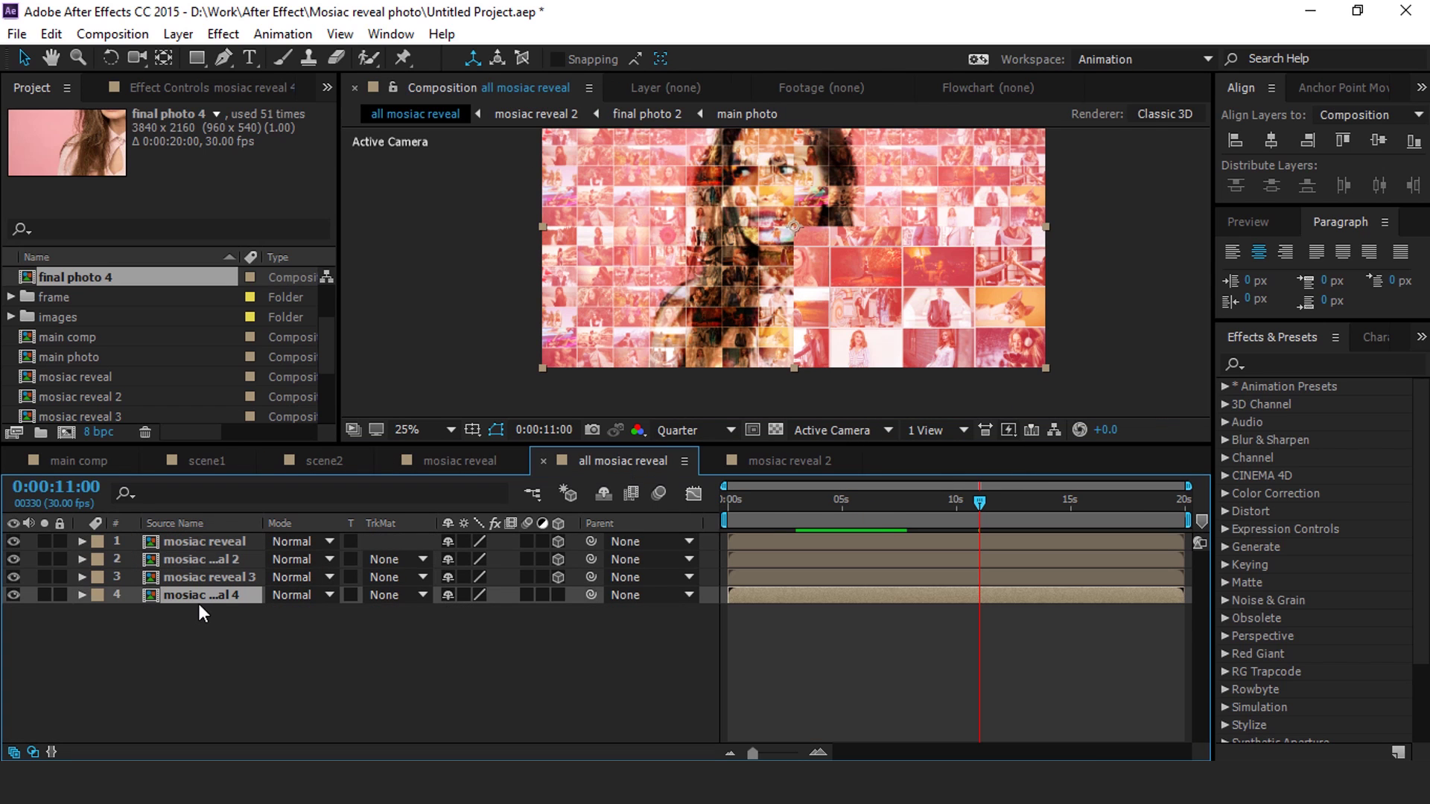
key(s)
click(558, 595)
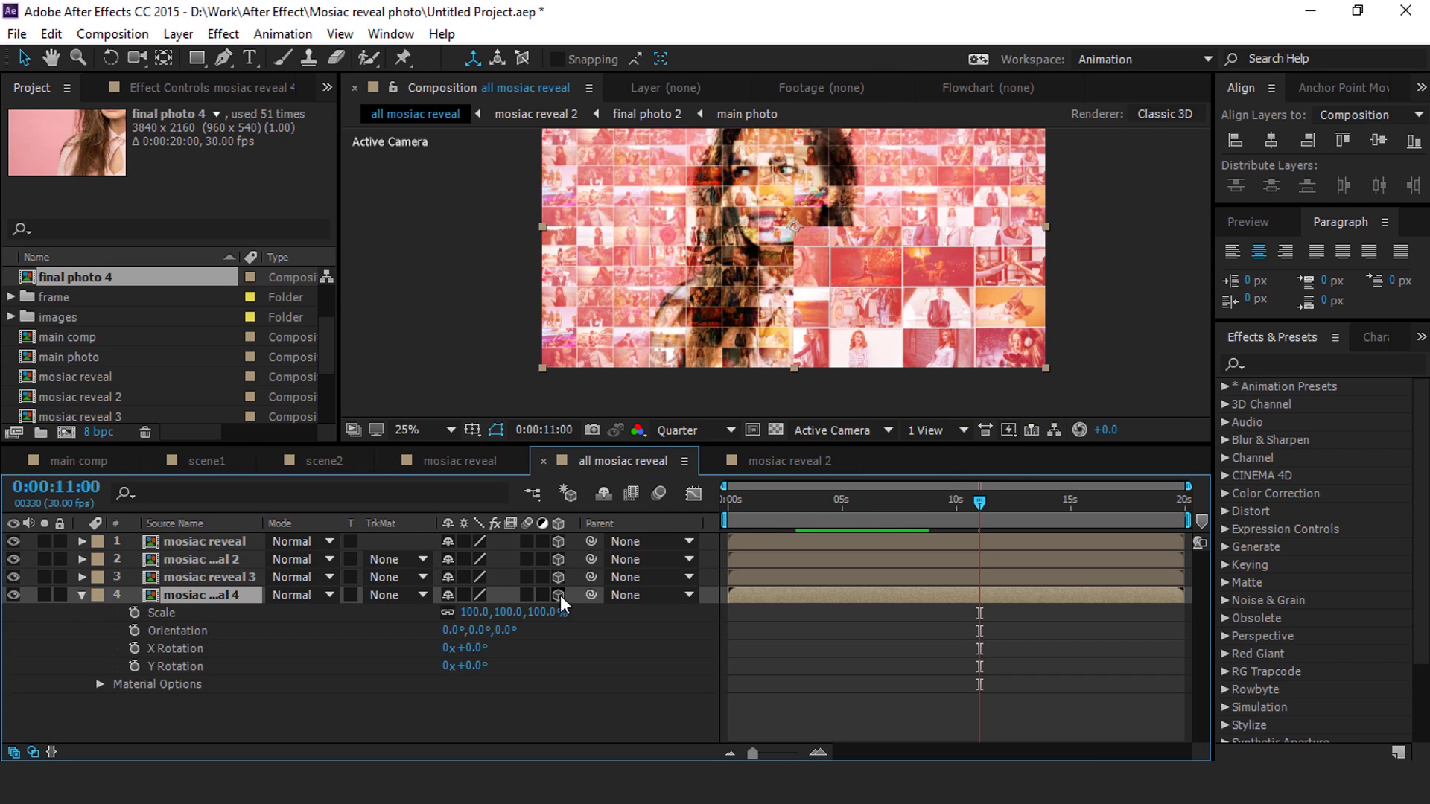
click(543, 612)
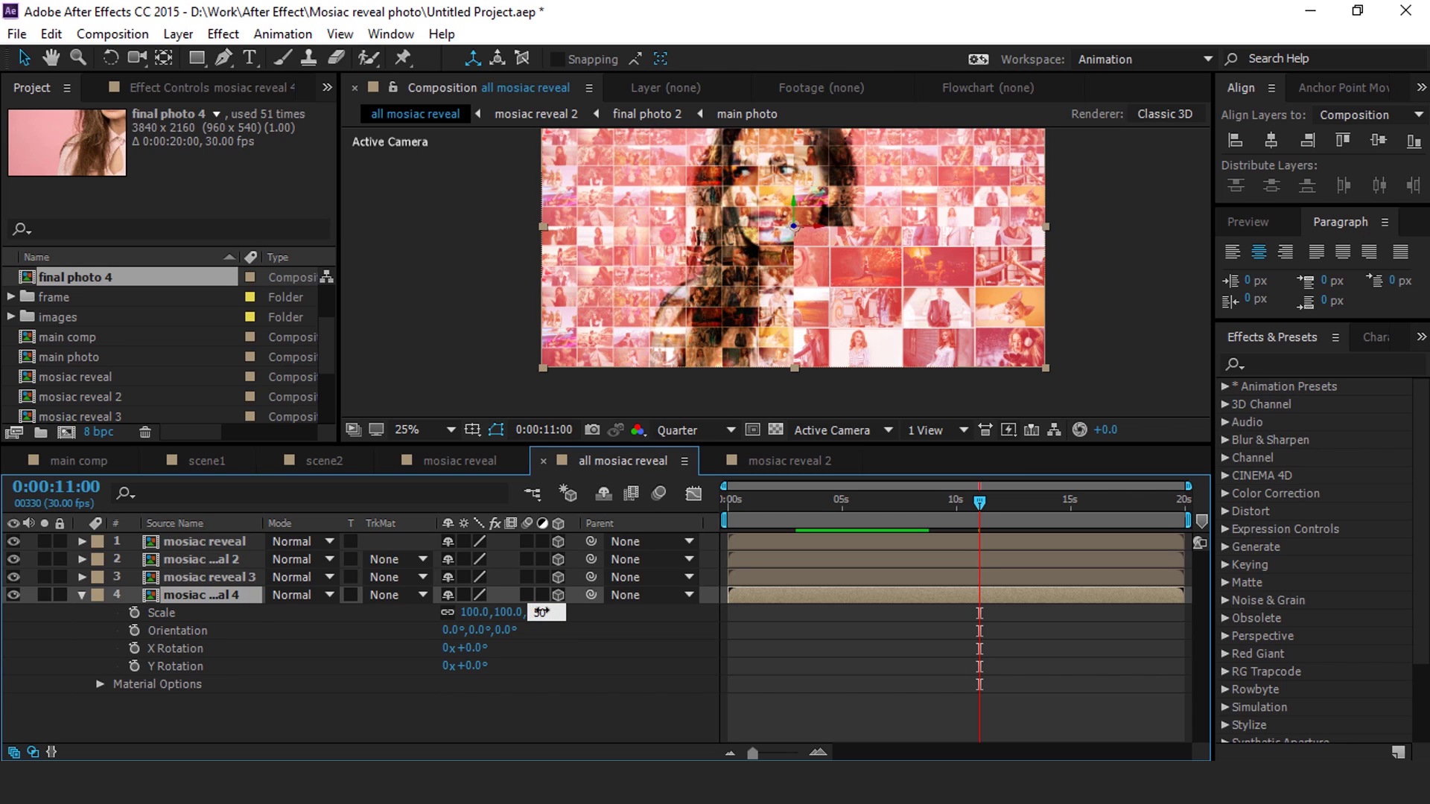
text(50)
key(Return)
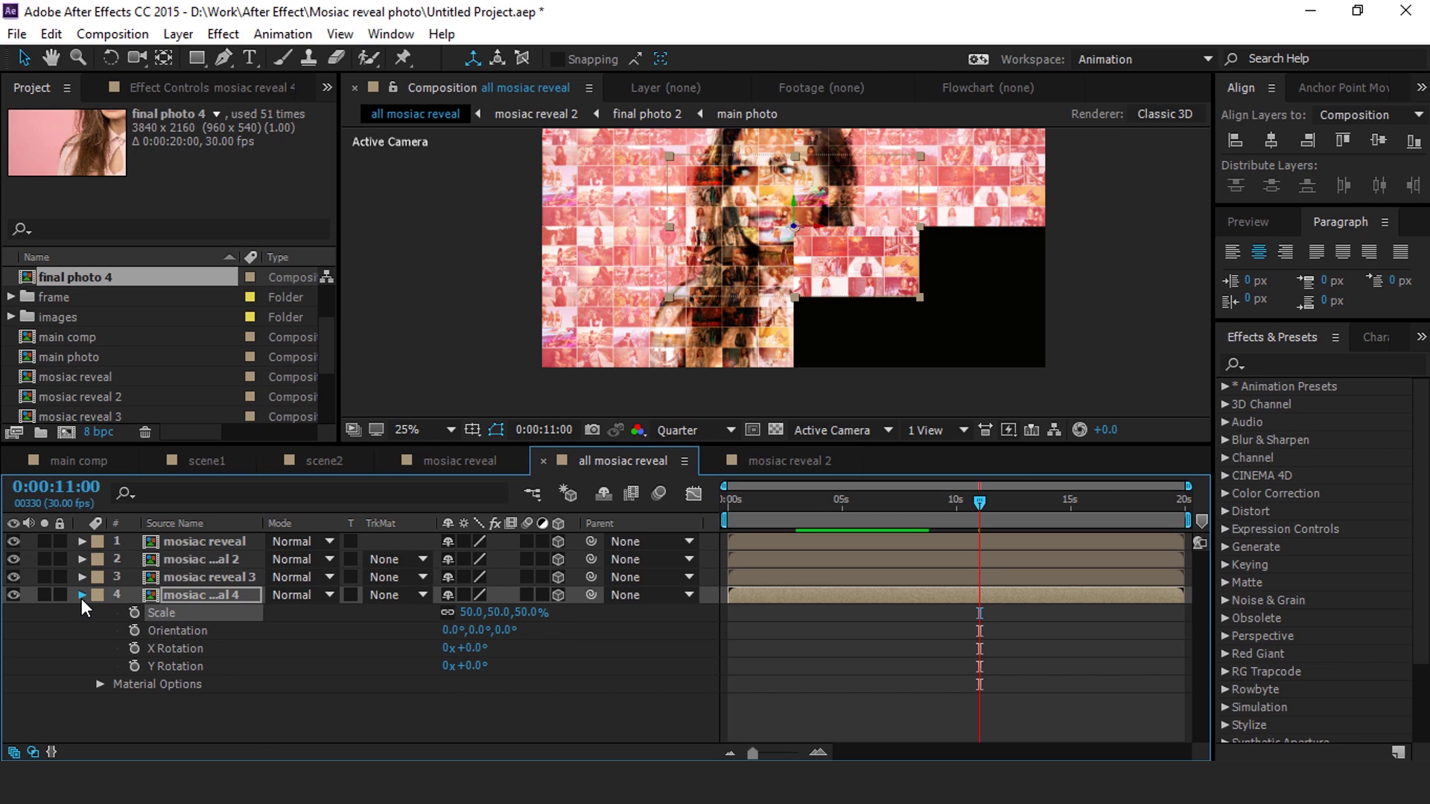
click(82, 595)
Step: Move the mosiac reveal 4 layer into the bottom-right quarter of the composition, aligned with the neighbouring mosaics
drag(892, 296, 1017, 365)
scroll(1016, 365, up, 5)
scroll(771, 238, up, 3)
drag(972, 260, 1025, 261)
scroll(1056, 261, down, 8)
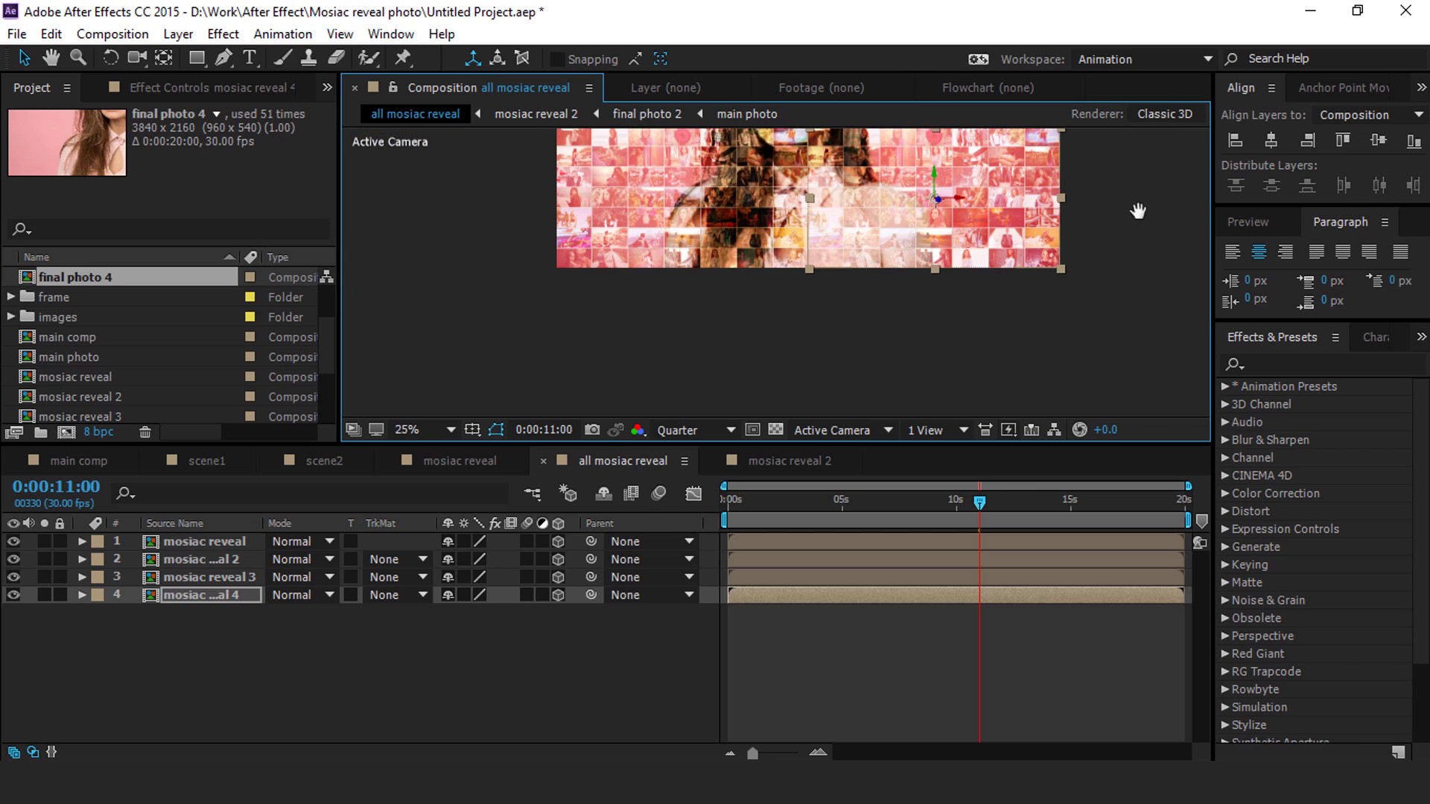
Step: In all mosiac reveal, select all four mosiac reveal layers and turn on Collapse Transformations for them
drag(1137, 211, 1106, 300)
click(1095, 291)
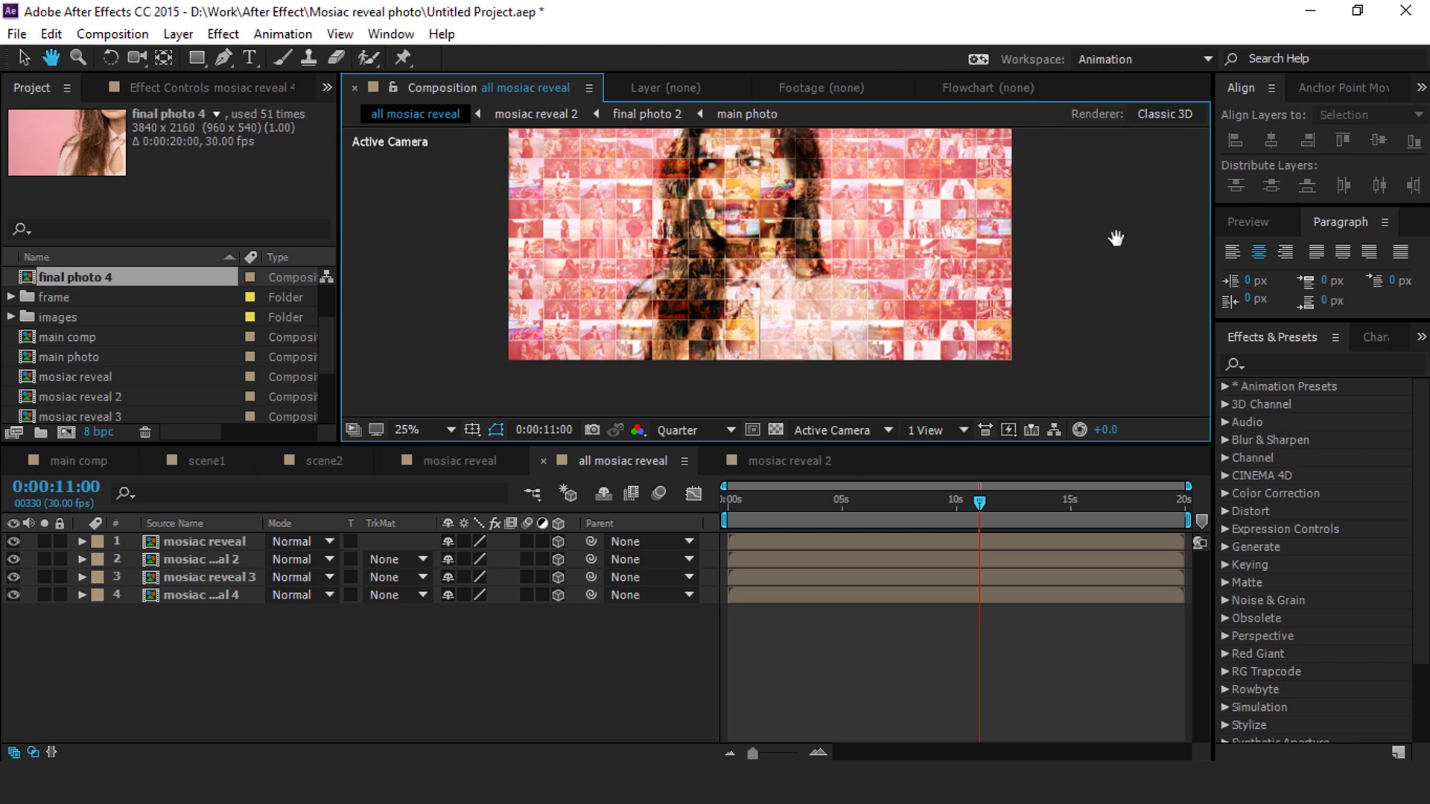
drag(1116, 238, 1111, 263)
key(v)
click(241, 624)
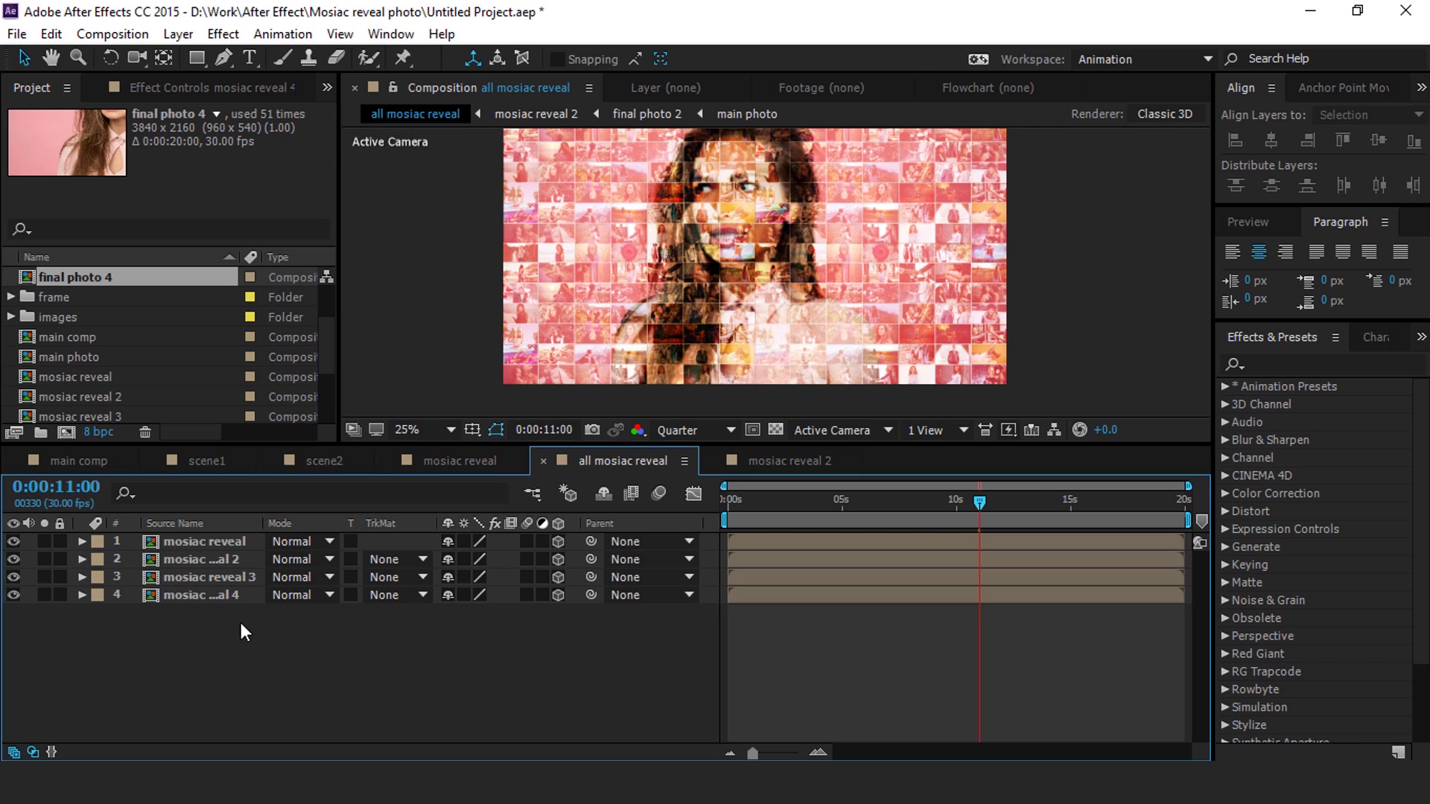
click(207, 595)
shift+click(213, 541)
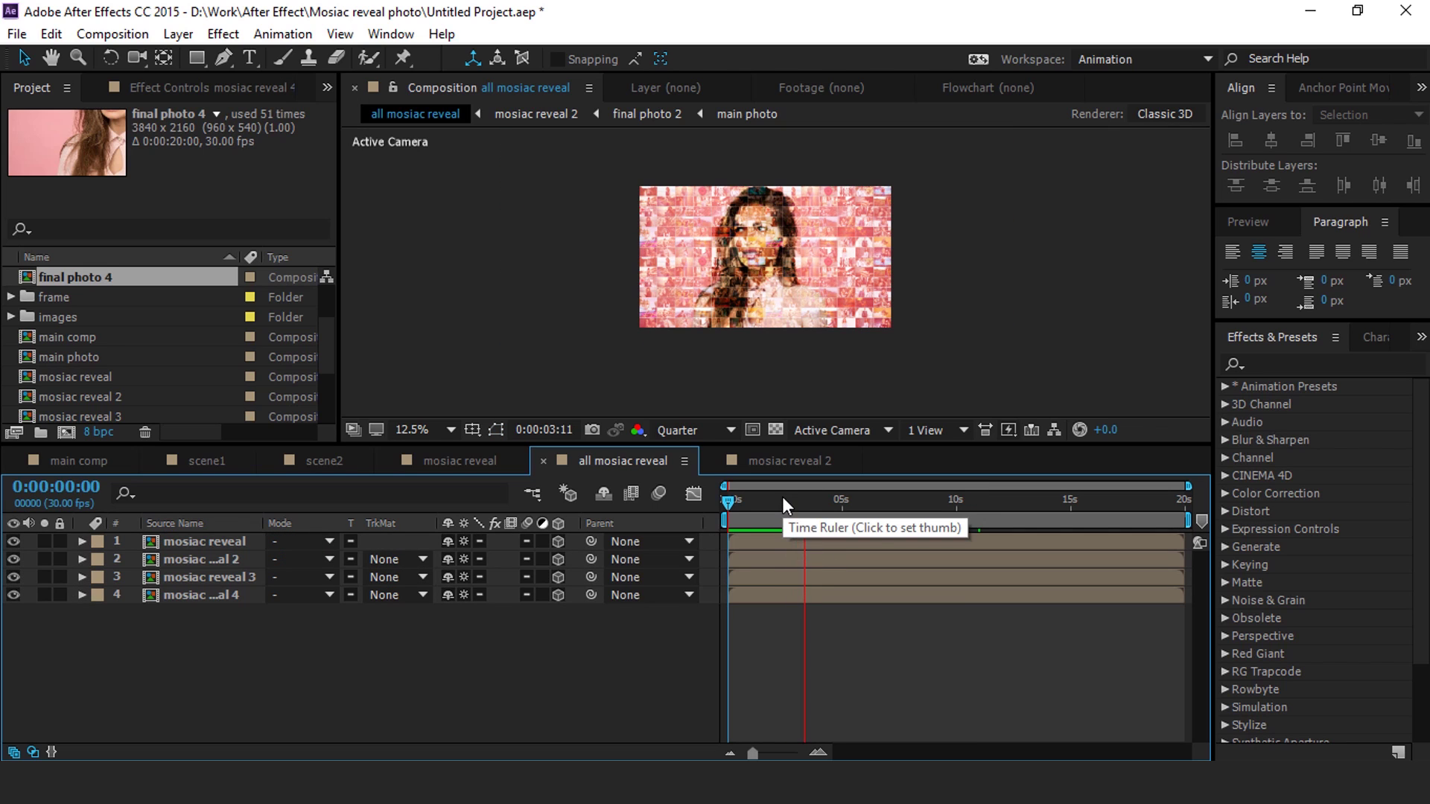
Step: Preview the all mosiac reveal animation from different points in its first few seconds
click(761, 503)
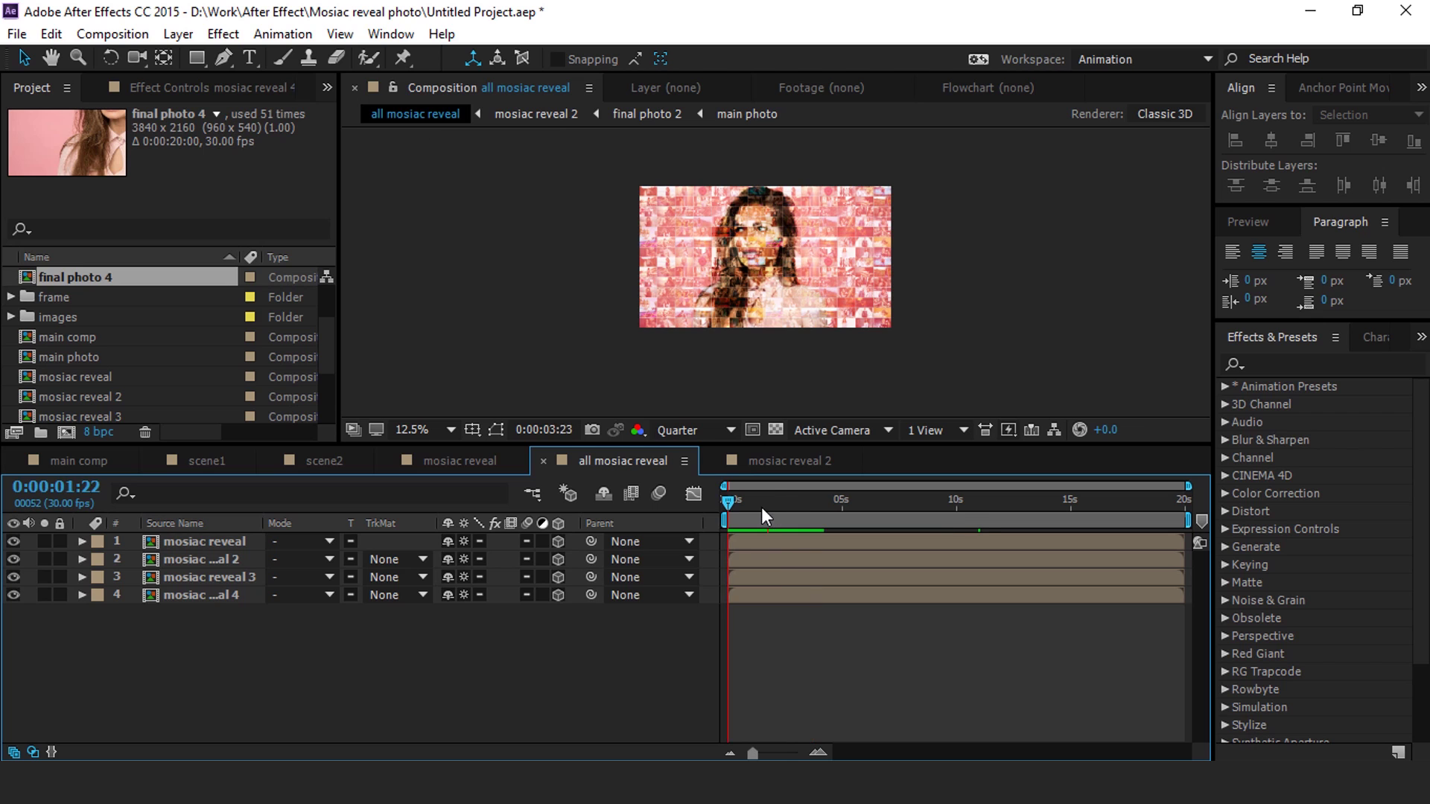
click(812, 502)
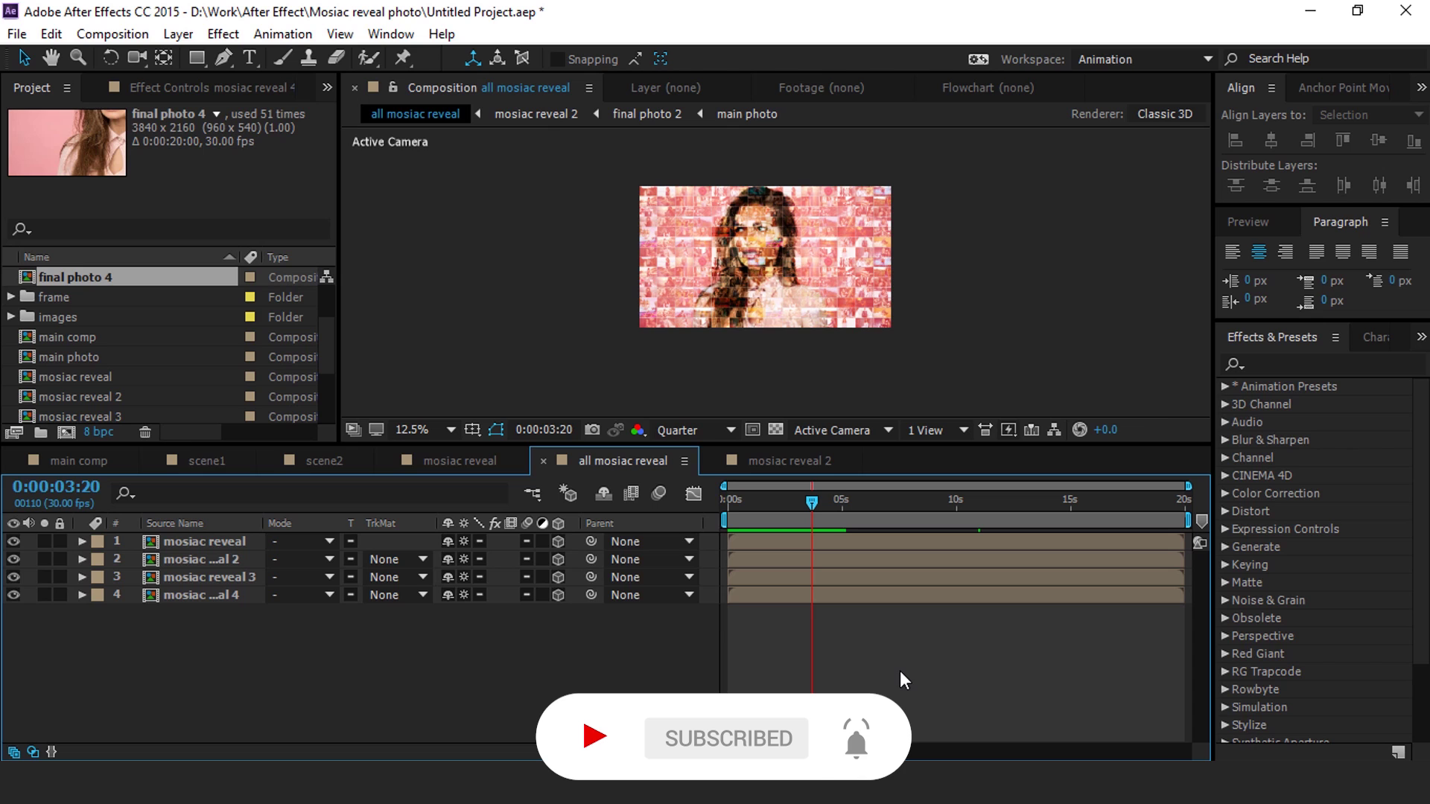
key(space)
Step: Create a 1920 x 1080, 30 fps, 20-second composition named final scene and add the all mosiac reveal composition to it
click(80, 444)
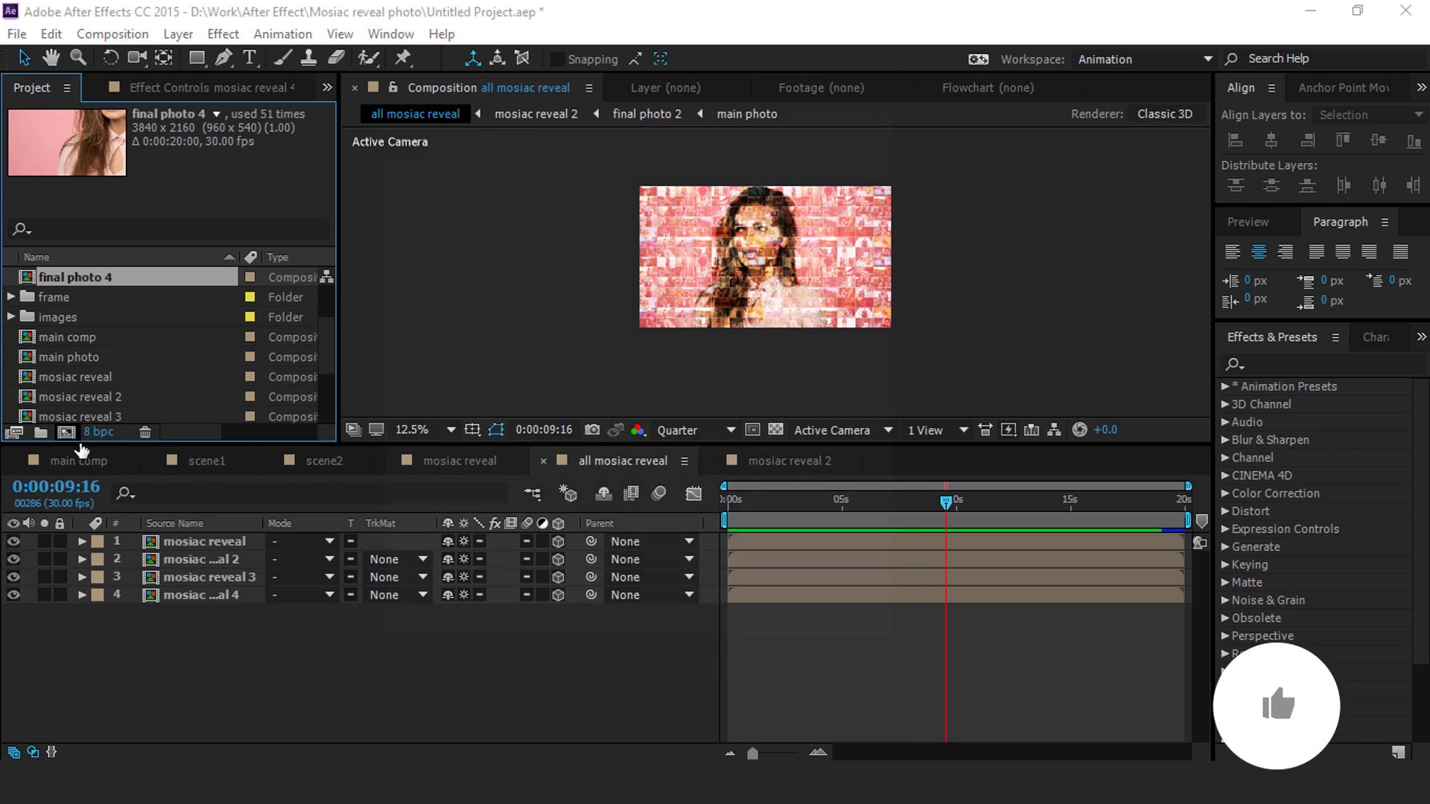
key(ctrl+n)
text(final s)
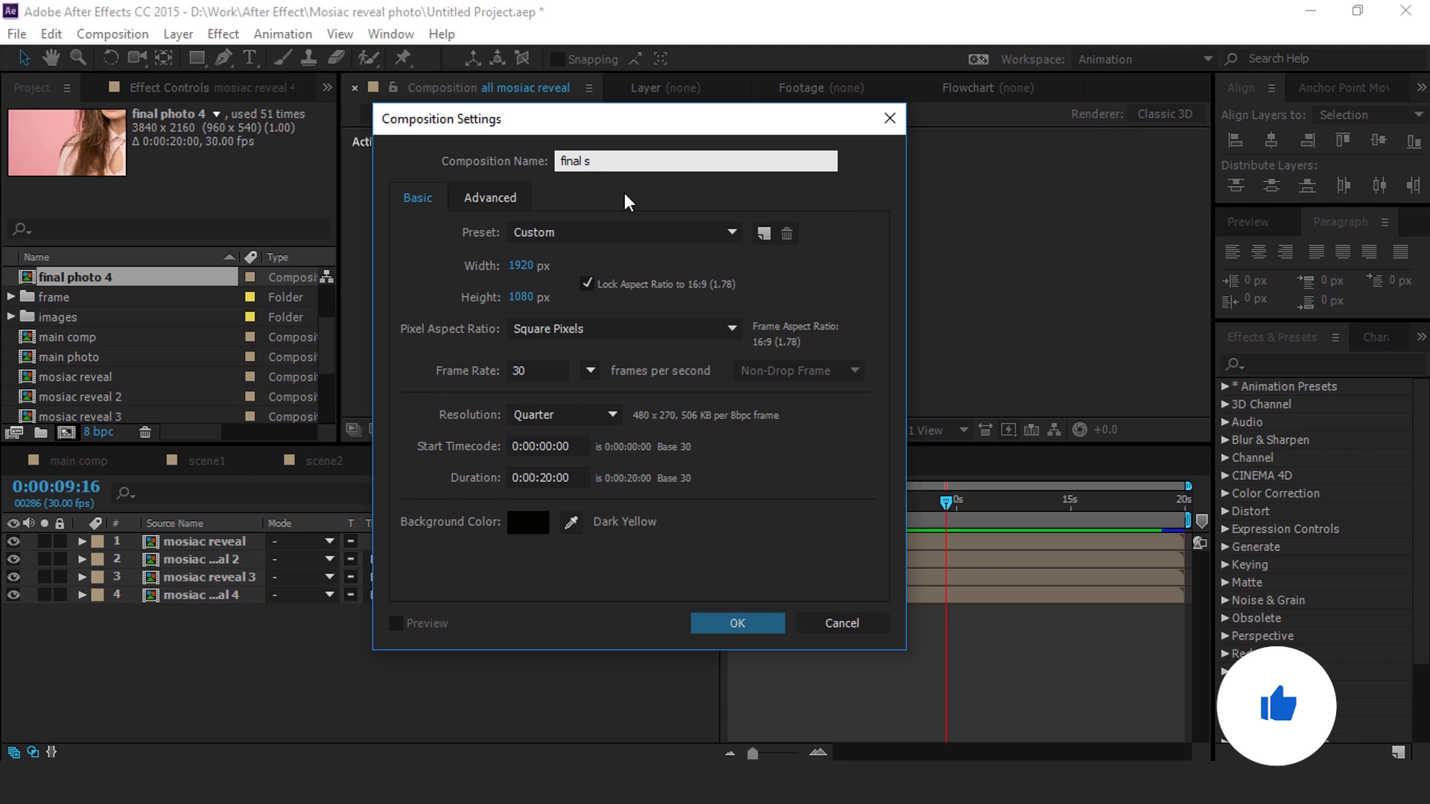
text(cene)
key(Return)
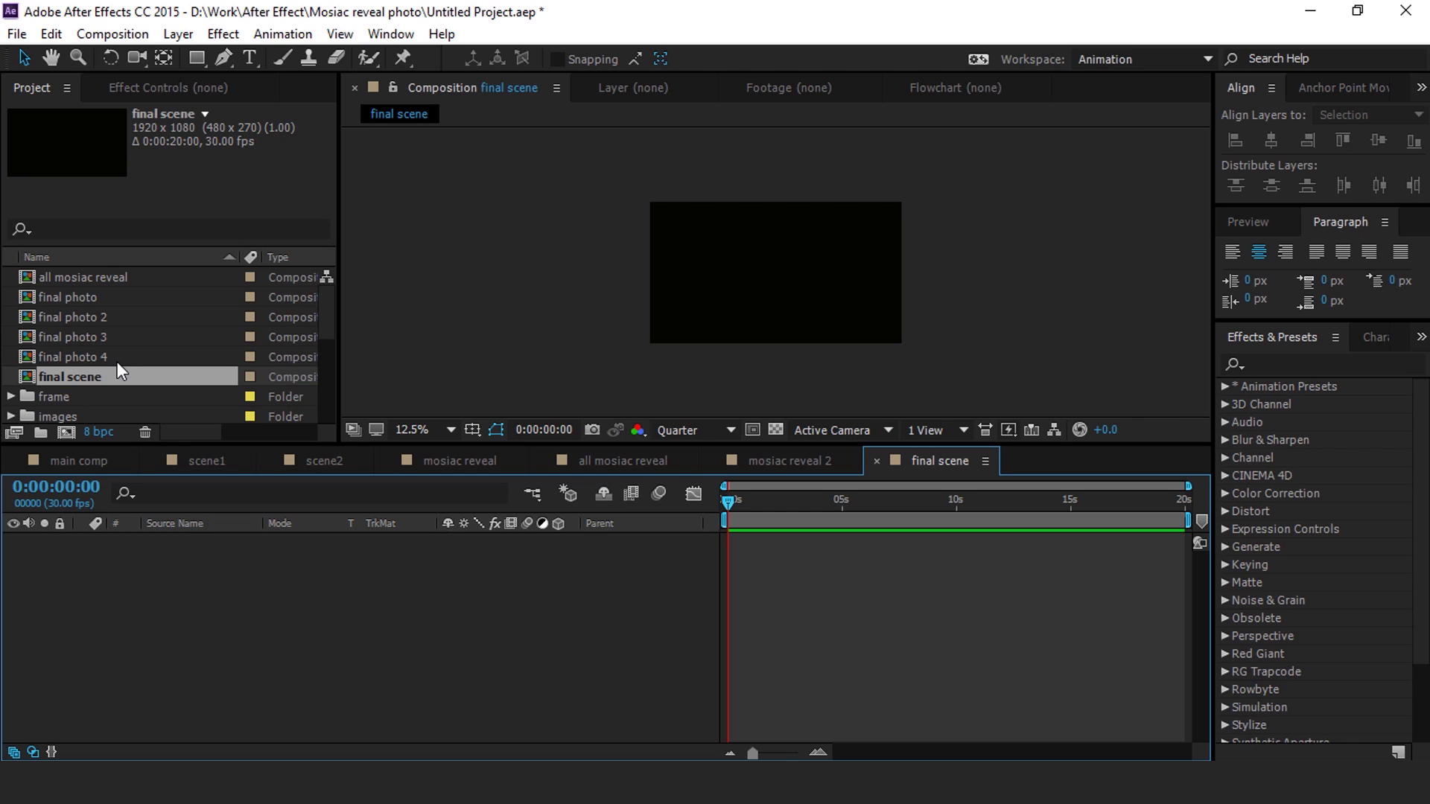
click(79, 278)
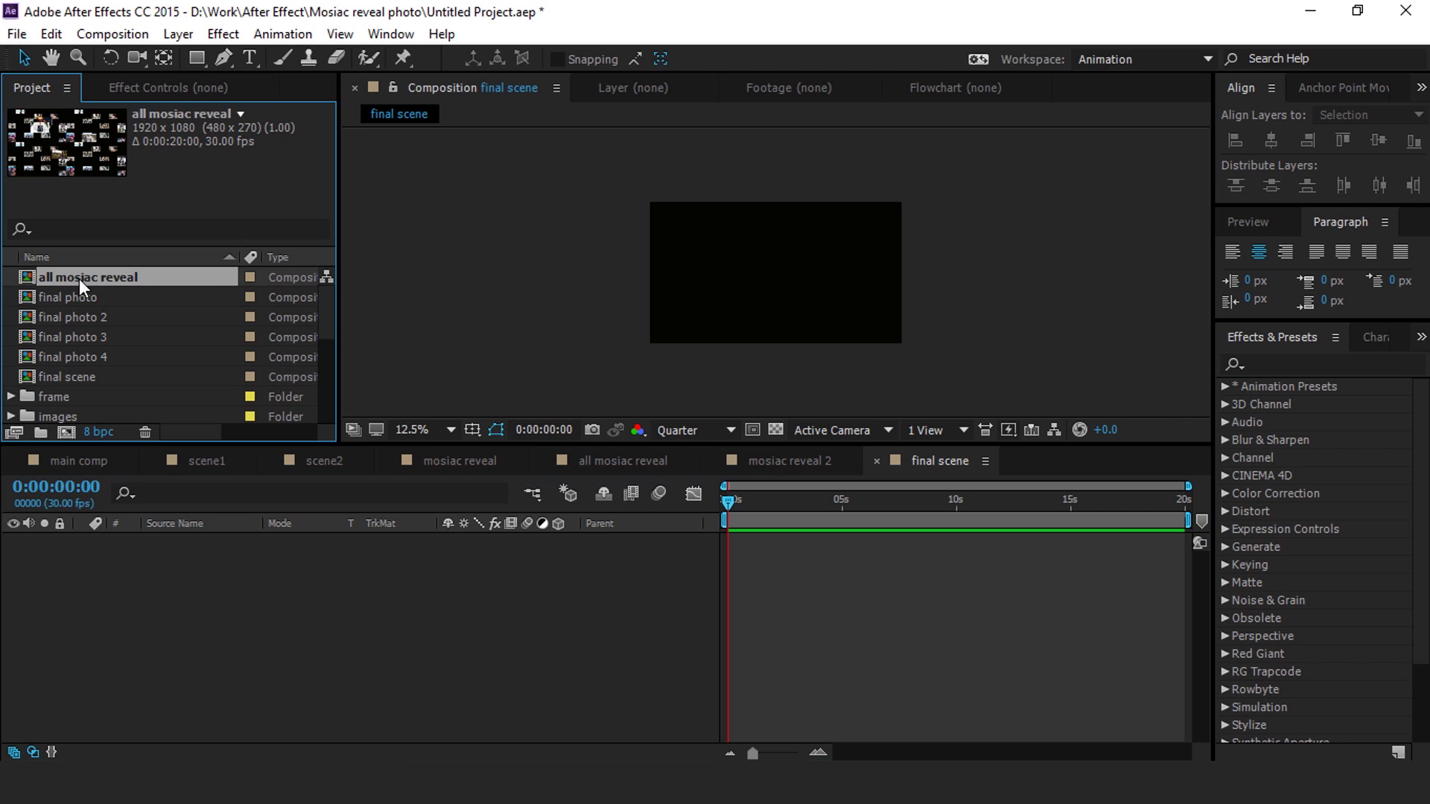
drag(51, 276, 156, 566)
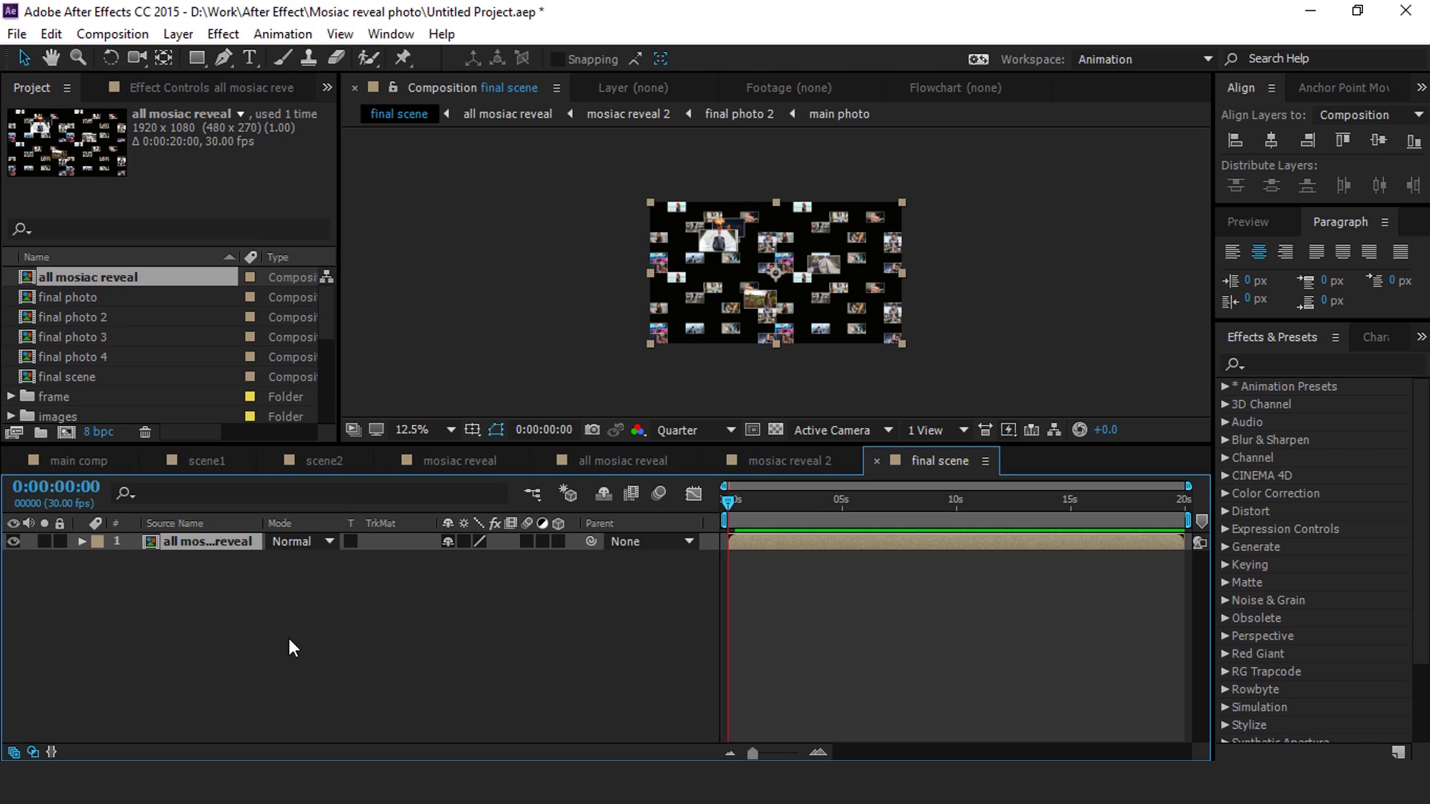
Step: Add the main photo composition above all mosiac reveal and make it start at 0:00:03:16
scroll(108, 372, down, 4)
scroll(56, 353, up, 1)
click(78, 338)
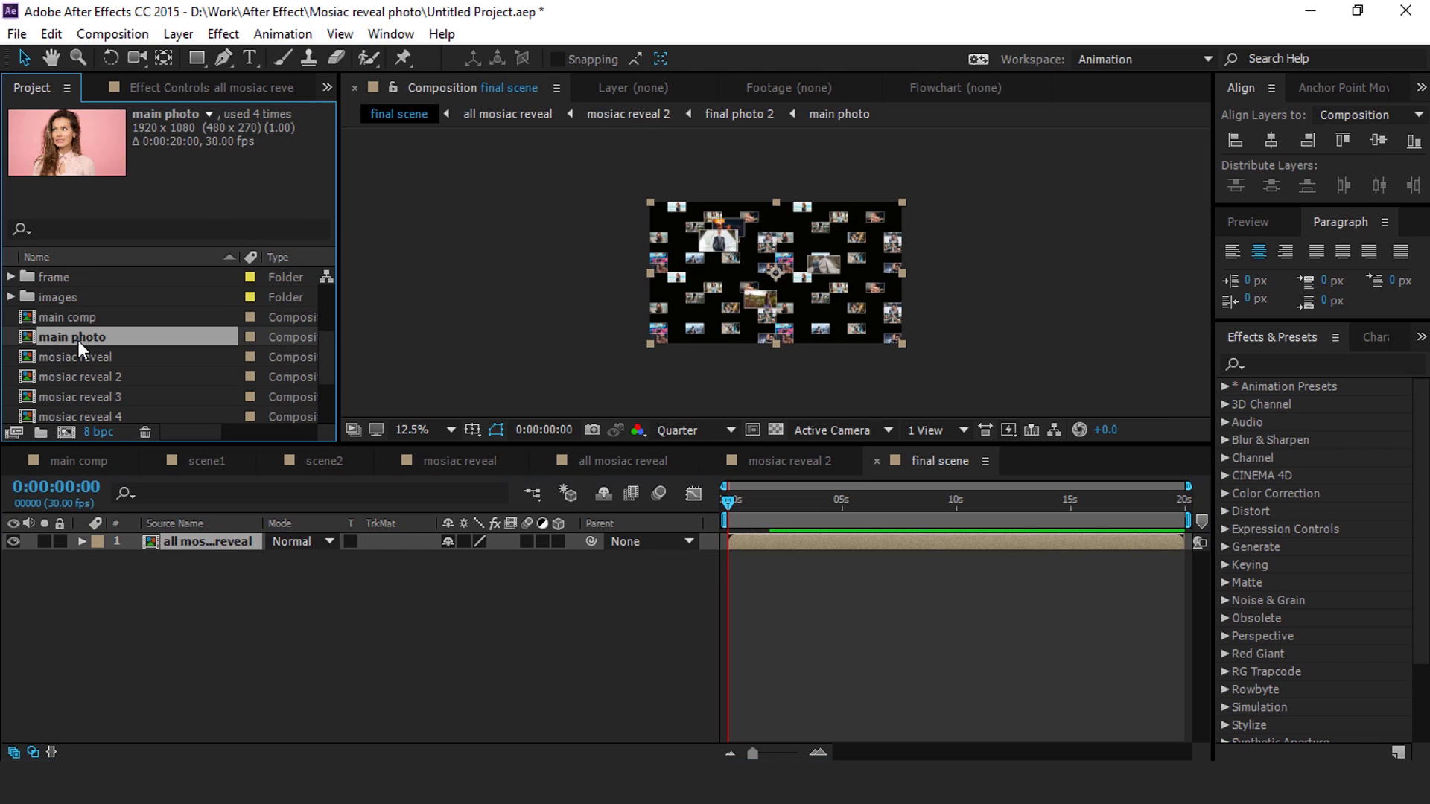
drag(27, 341, 941, 542)
drag(860, 508, 809, 516)
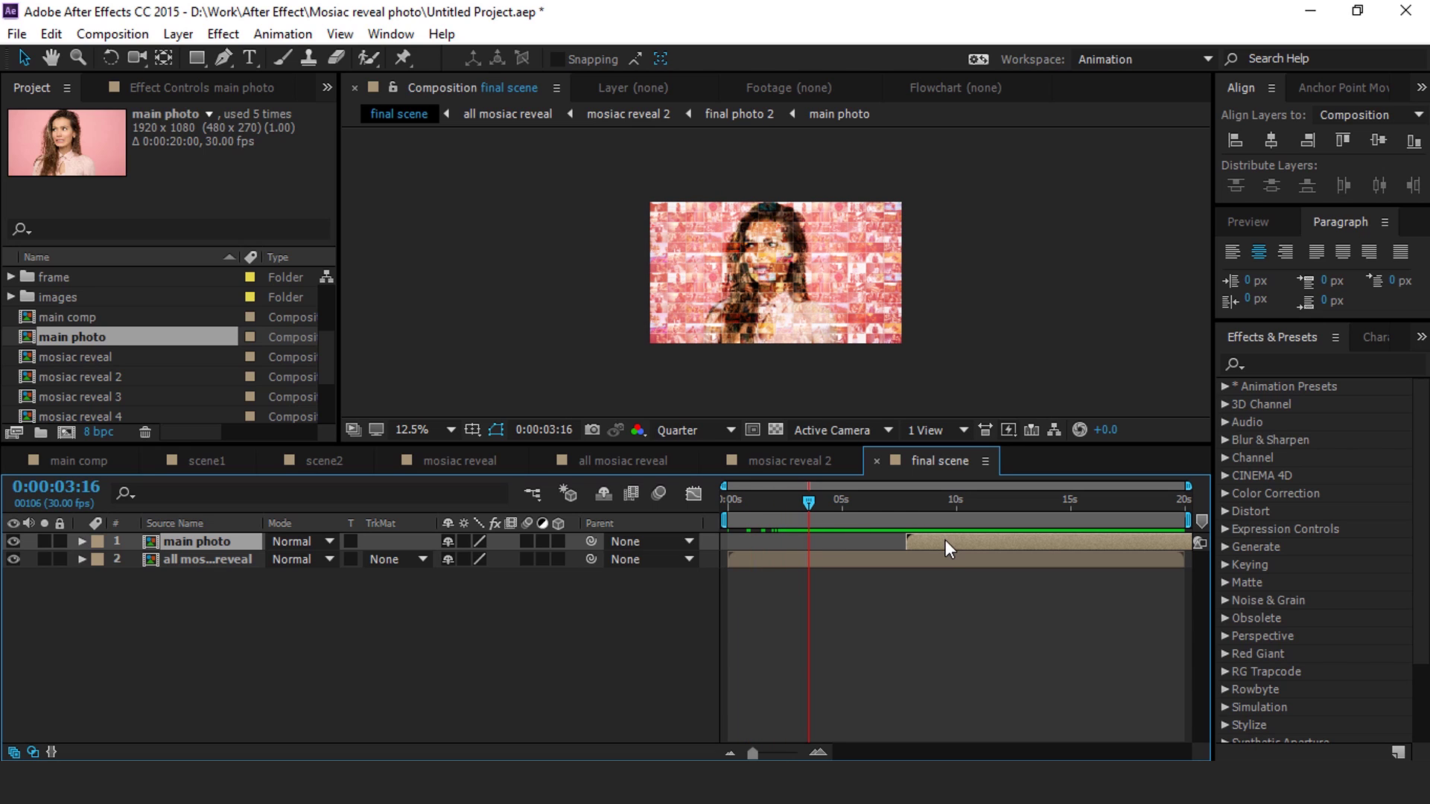
drag(945, 539, 826, 540)
Step: Fade in the main photo layer with opacity keyframes of 0% at 0:00:03:16 and 100% at 0:00:07:21
key(t)
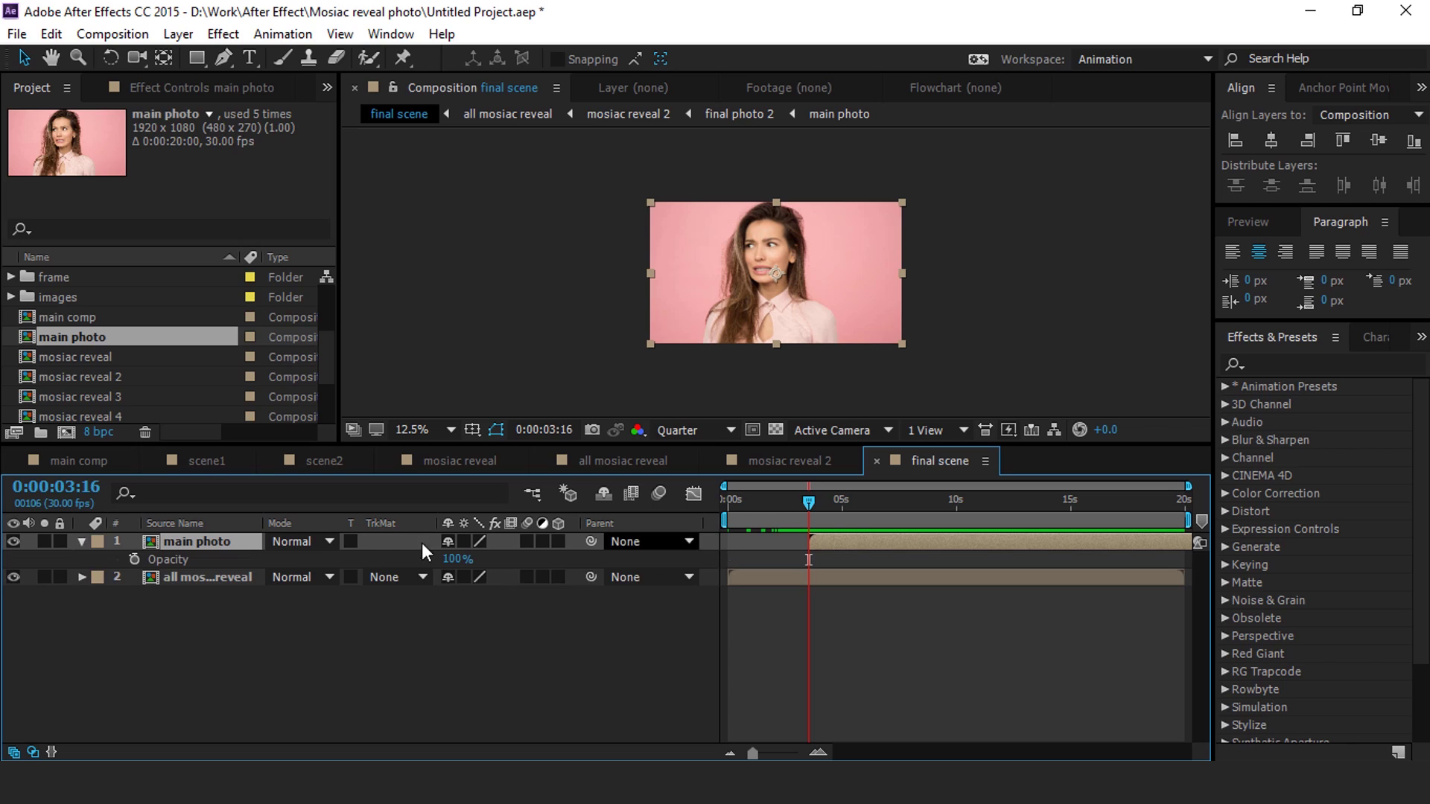
click(133, 560)
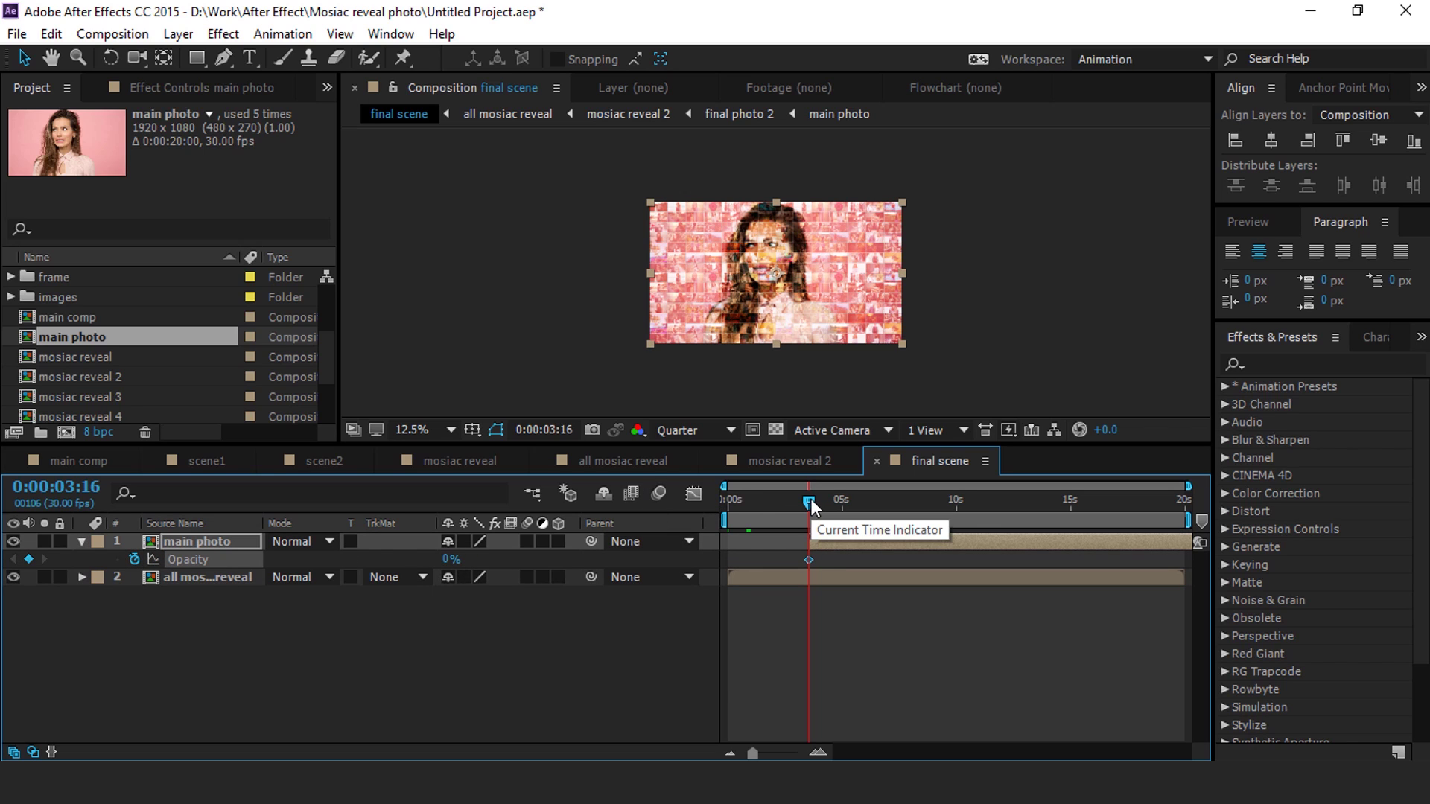
drag(810, 499, 906, 505)
drag(450, 563, 901, 559)
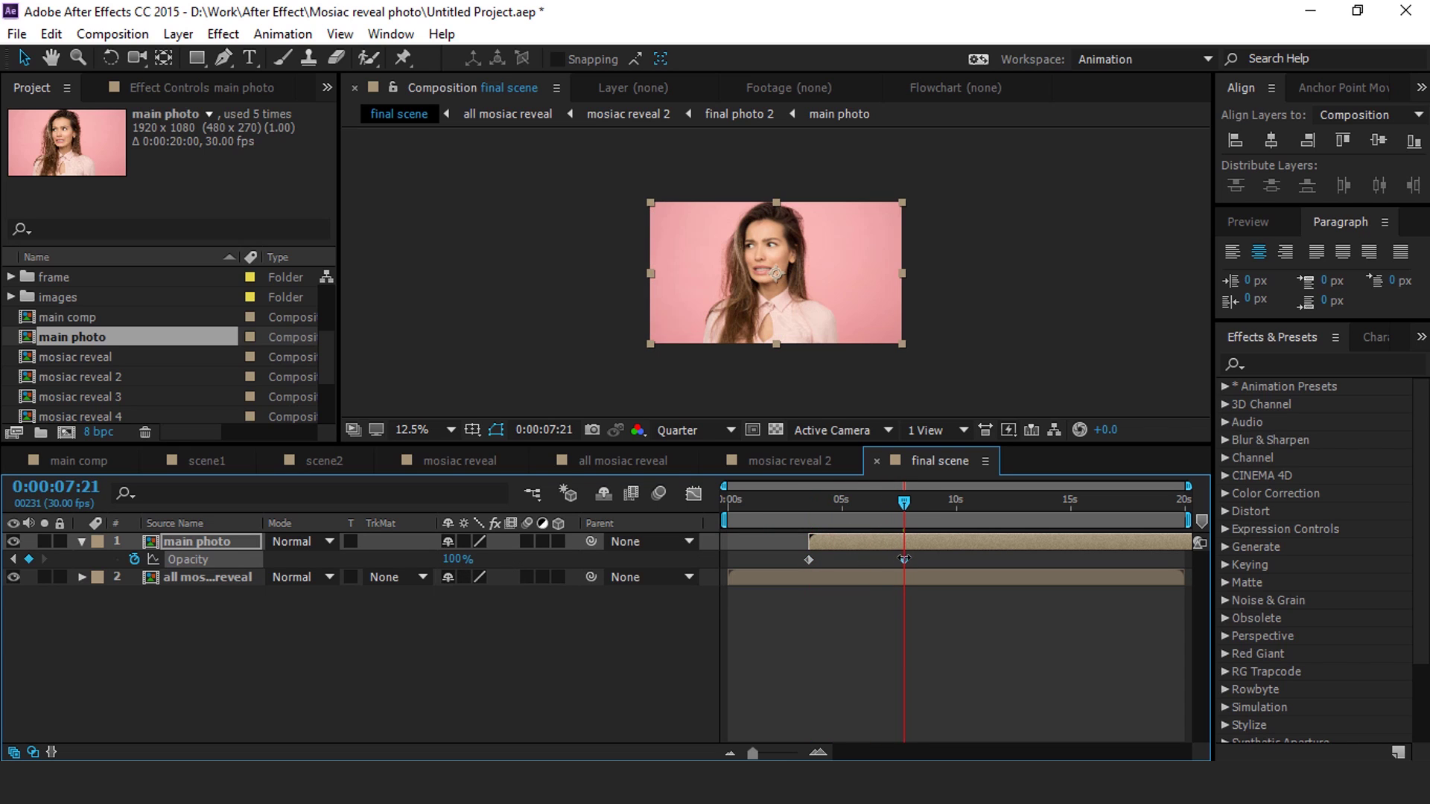
Step: Shift the main photo layer and its fade earlier, running from about 2.6 s to 4.5 s, and preview the transition
click(943, 602)
click(782, 499)
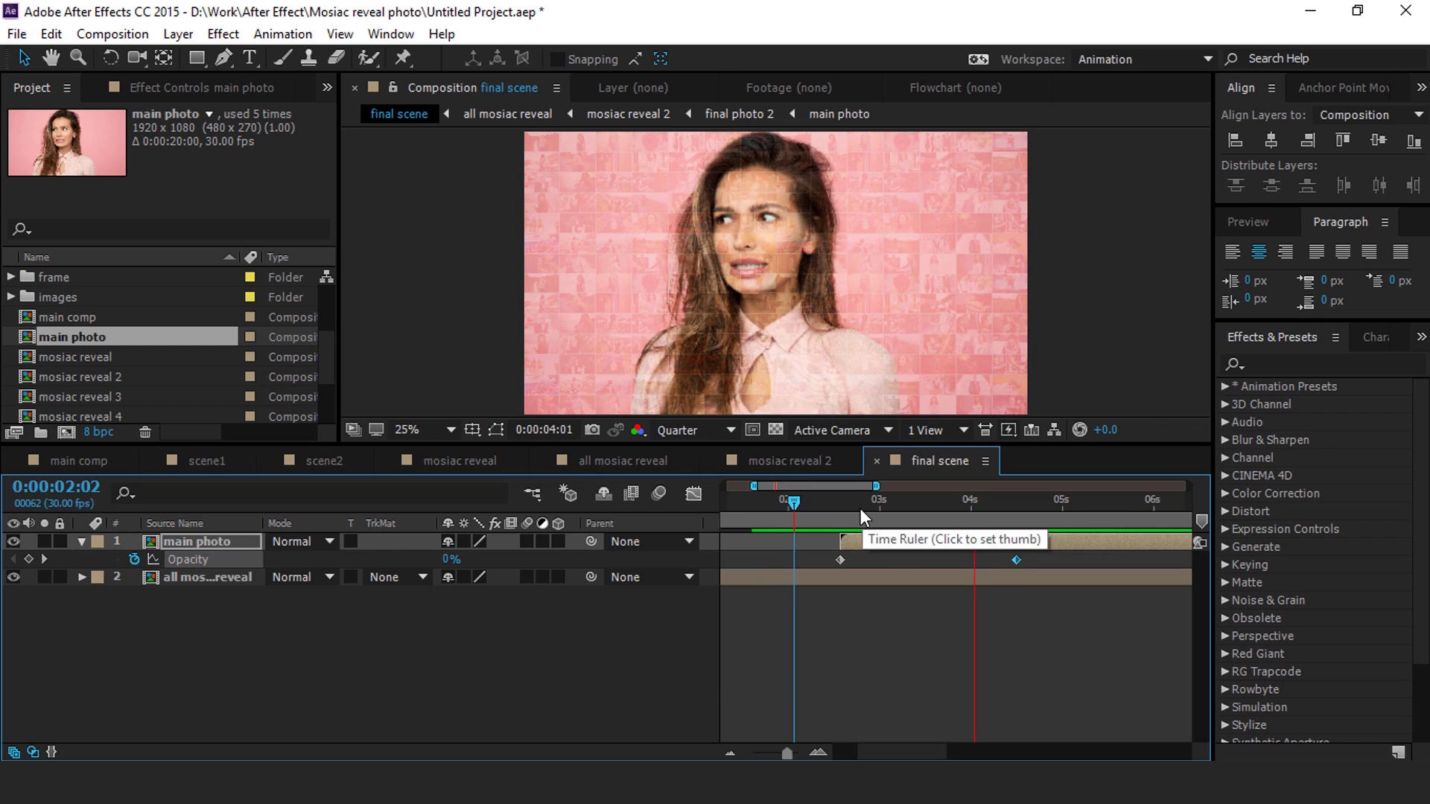
click(779, 500)
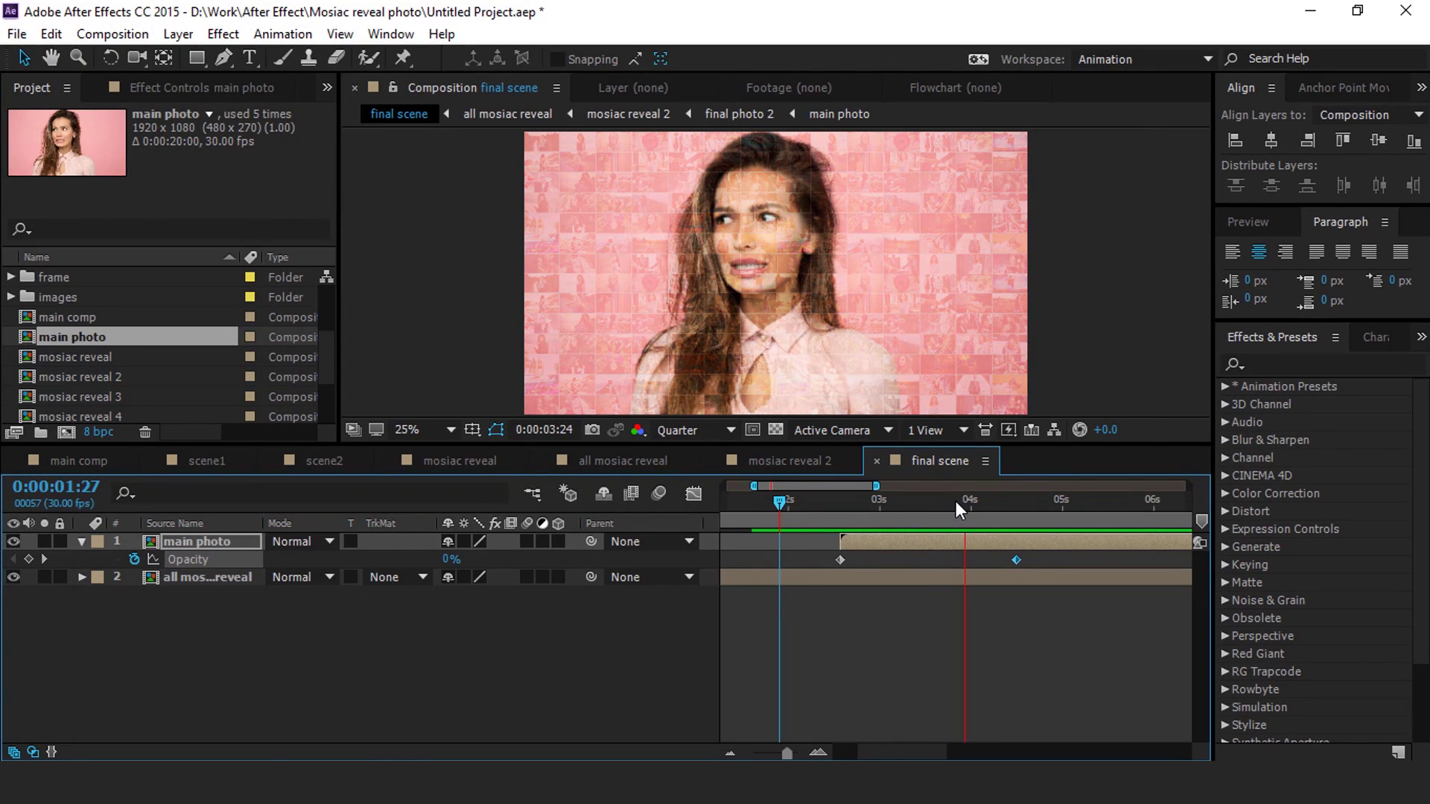
click(82, 541)
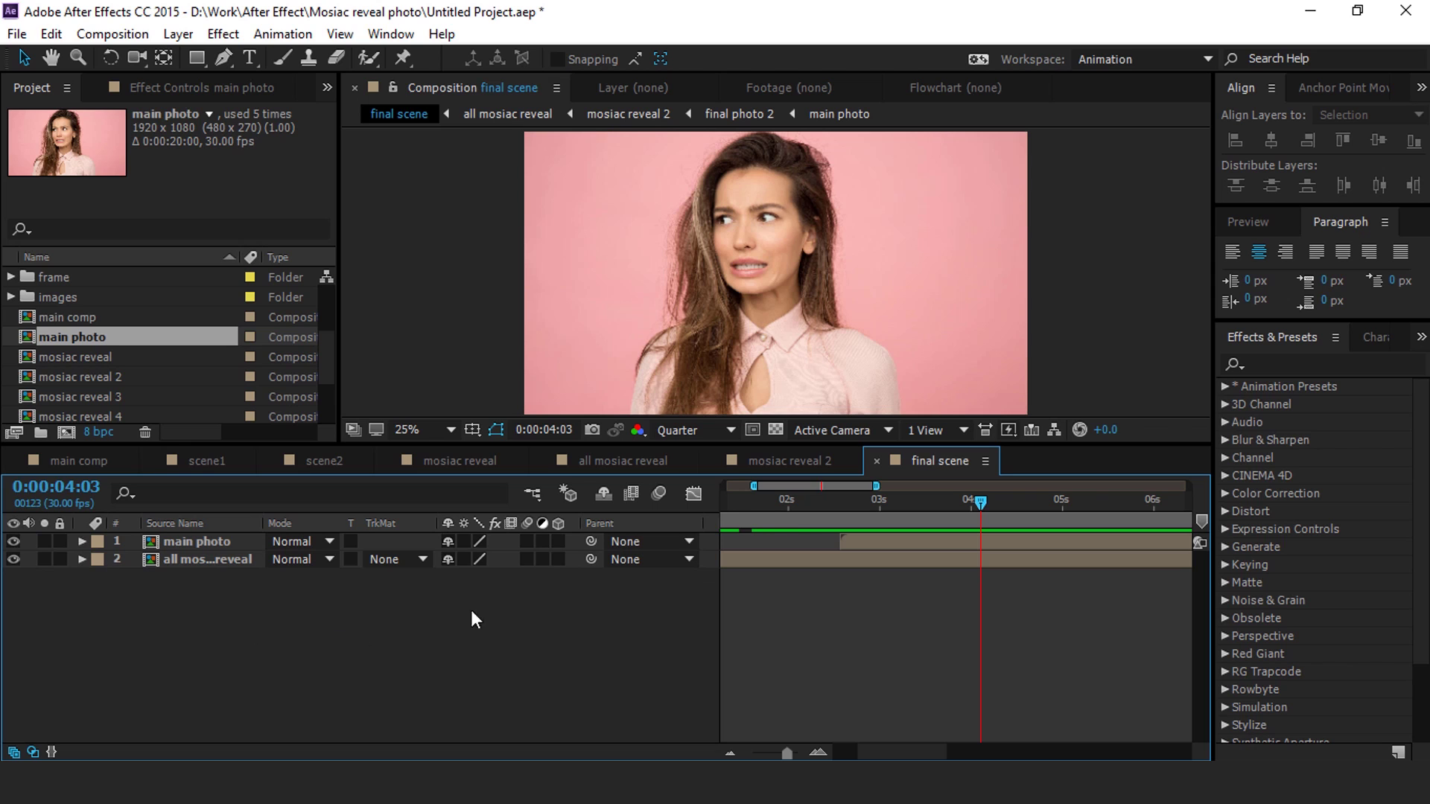
Step: Create a white 1920 x 1080 solid and place it beneath all the other layers
key(Home)
key(minus)
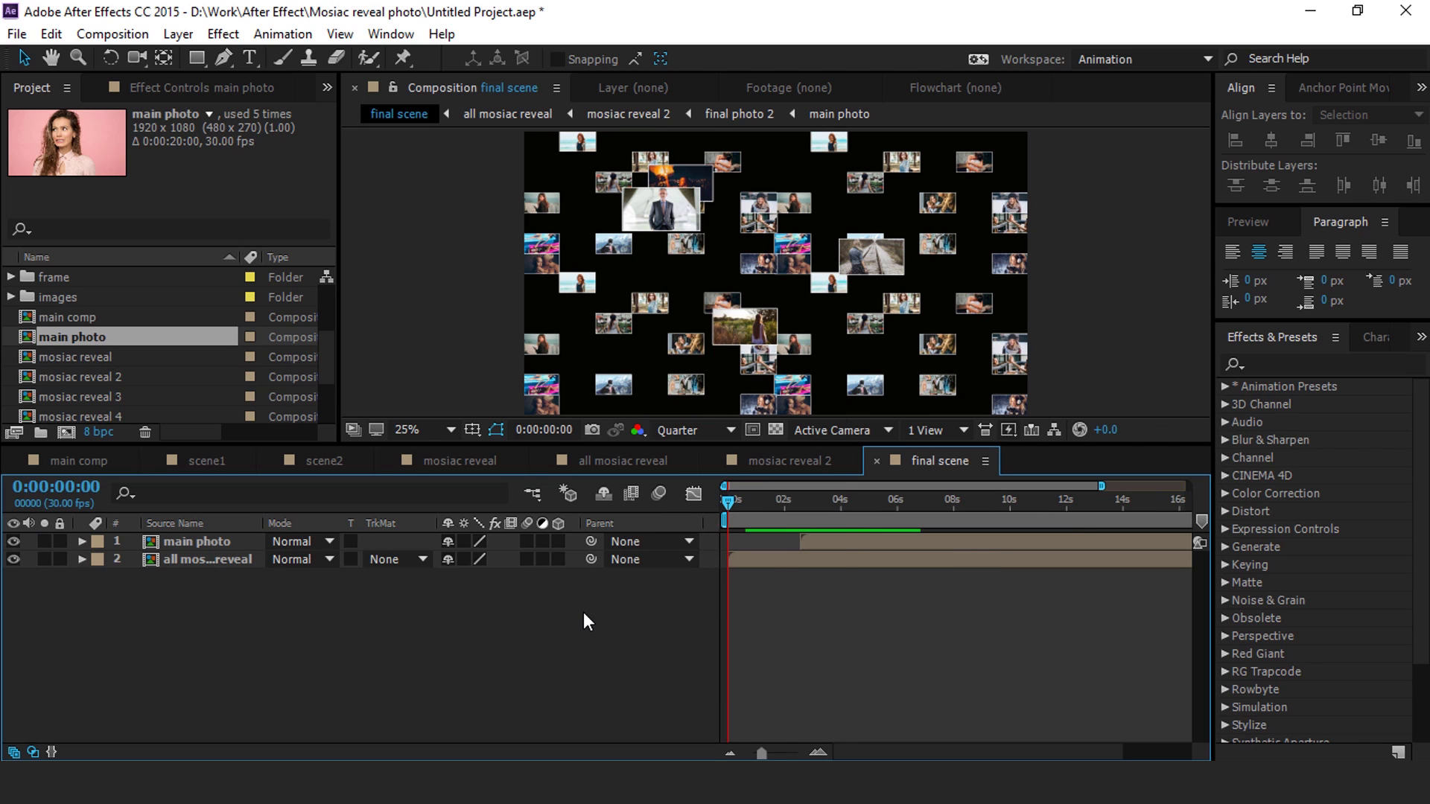
right_click(583, 612)
mouse_move(692, 416)
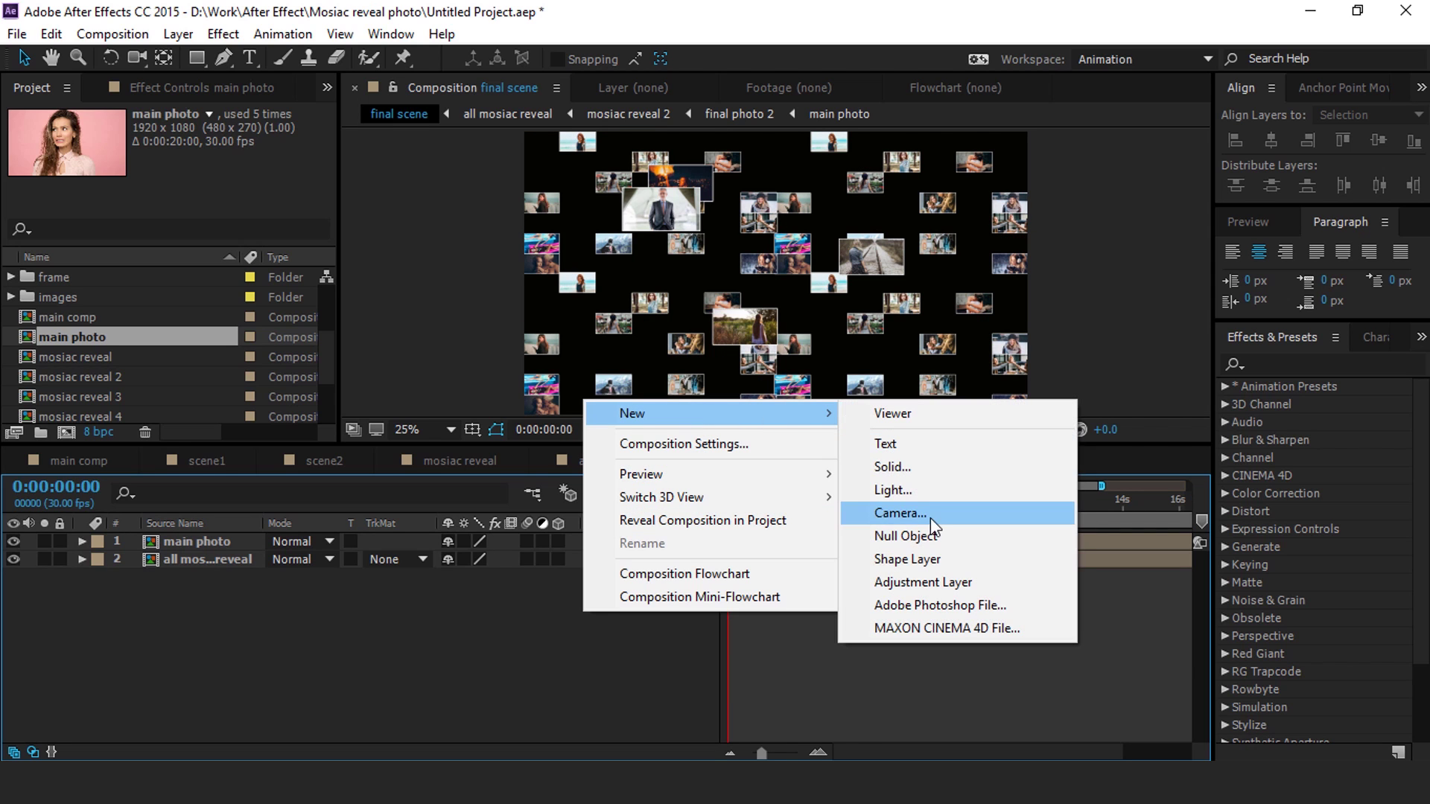
click(897, 466)
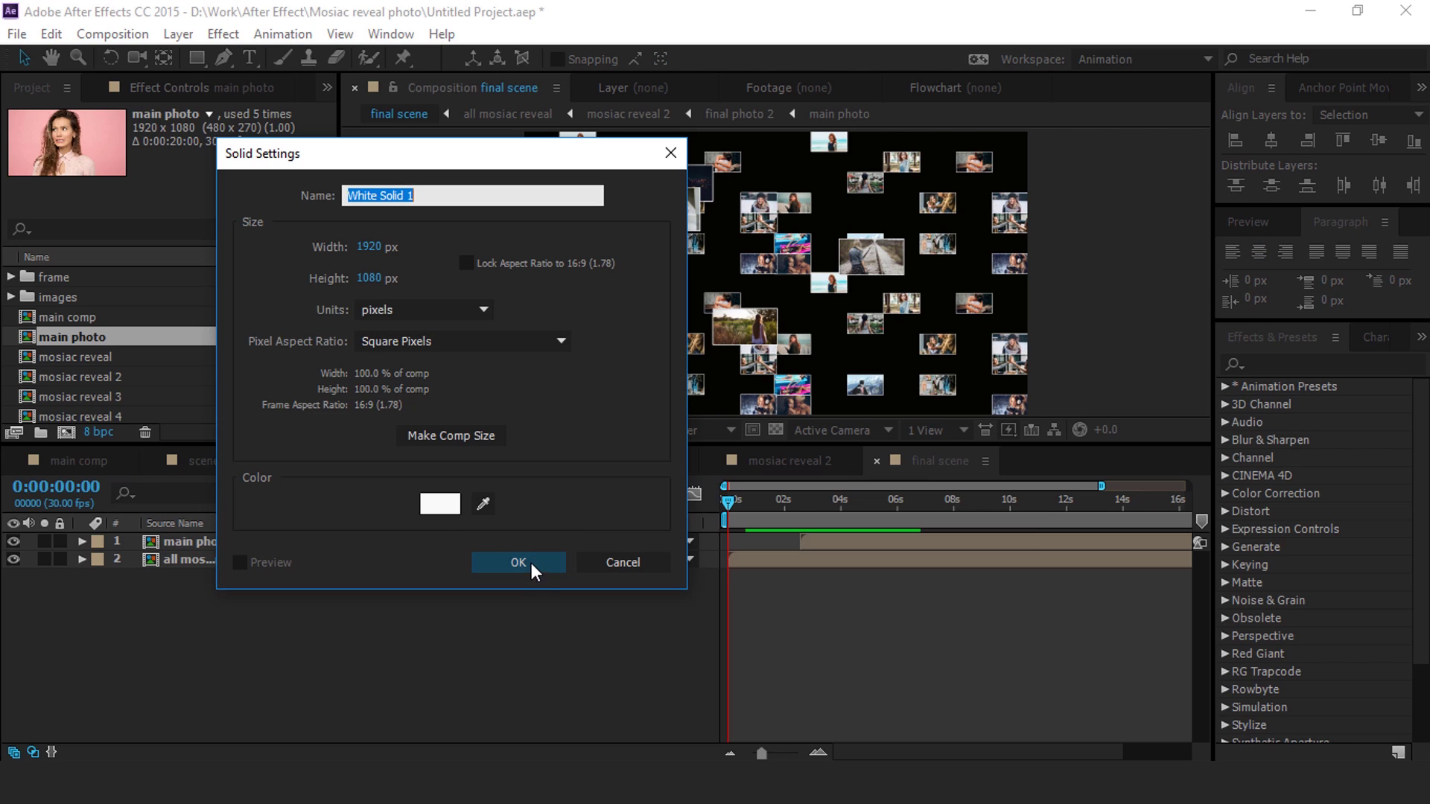
click(530, 563)
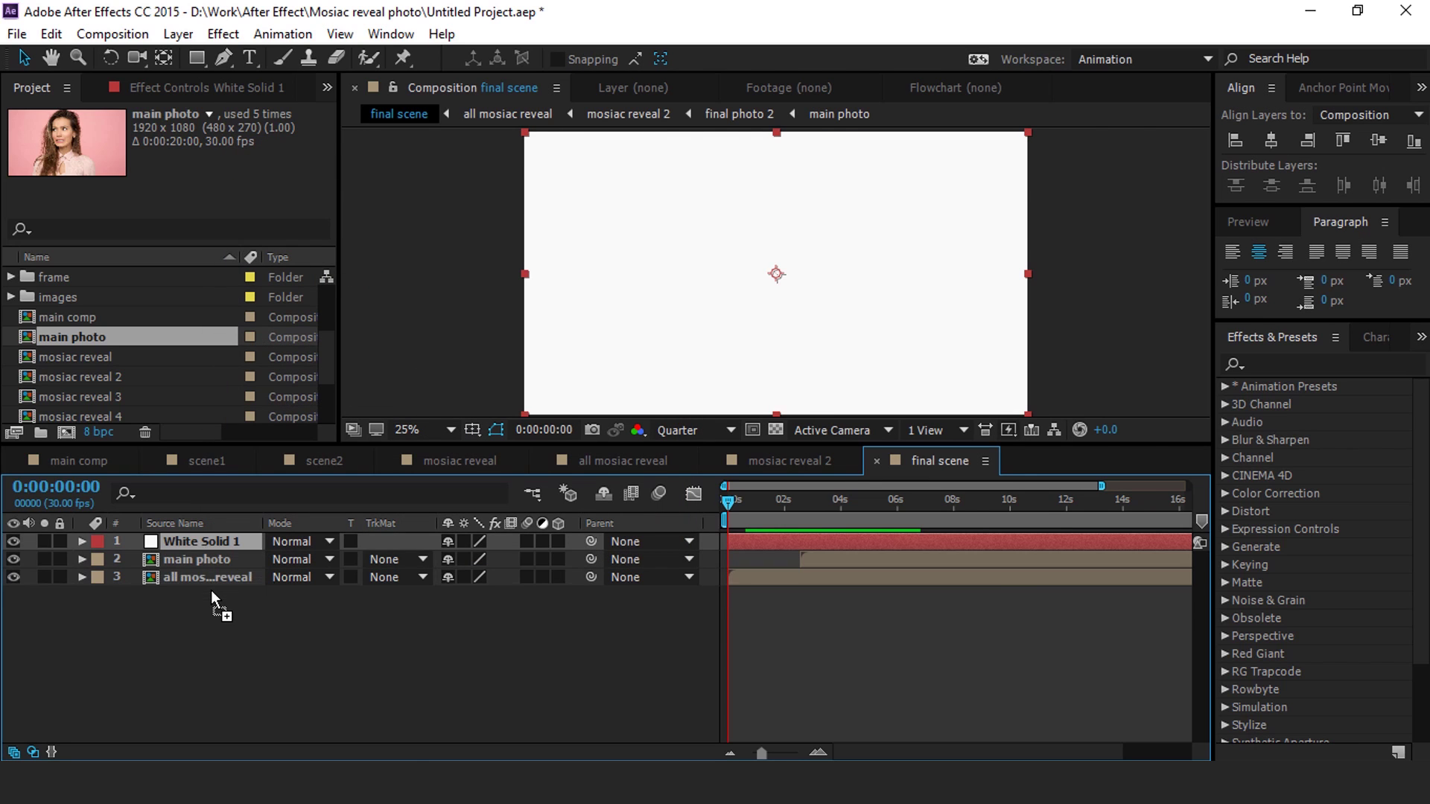
drag(212, 590, 212, 590)
Step: Apply the Gradient Ramp effect to the white solid and set its shape to Radial Ramp
key(ctrl+space)
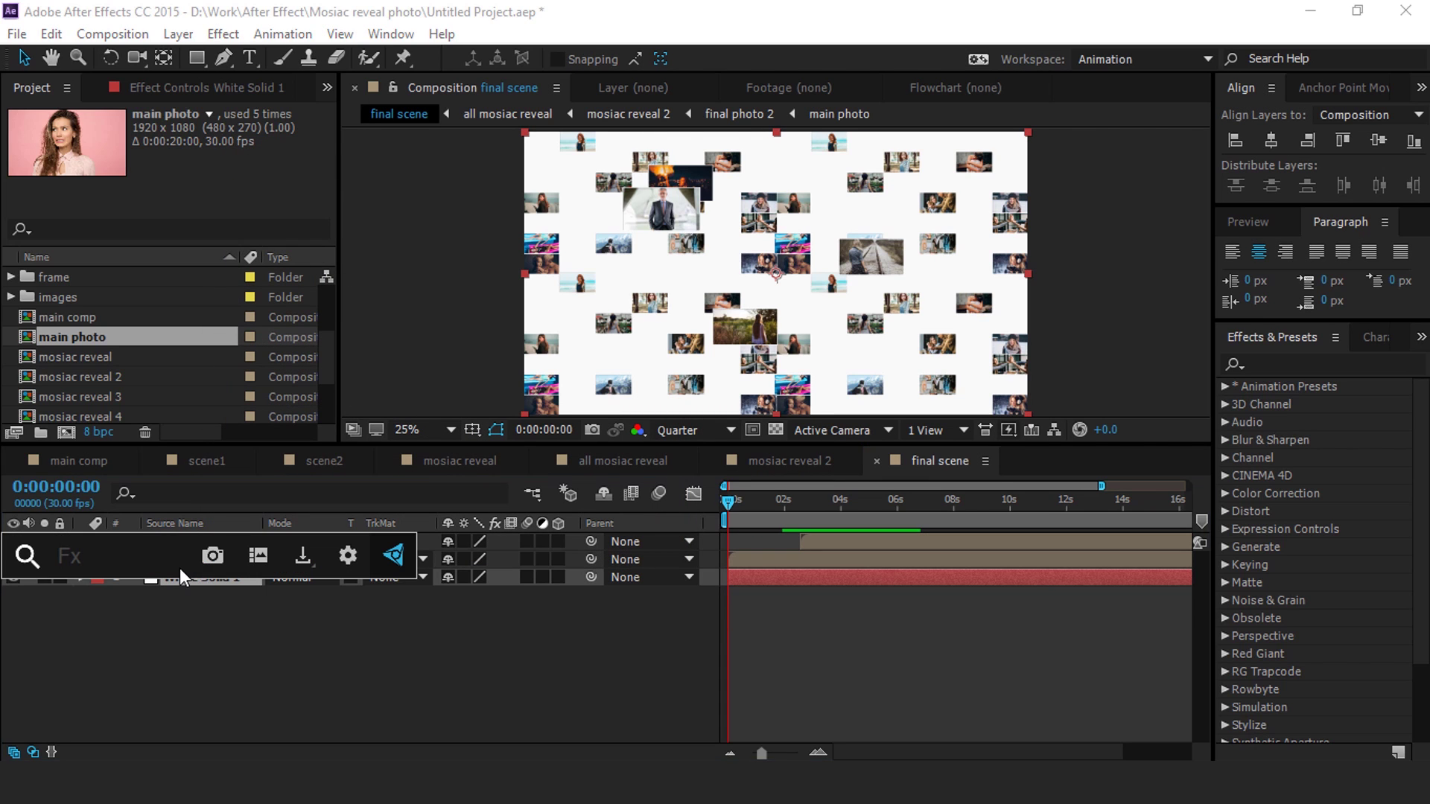
text(ramp)
key(Return)
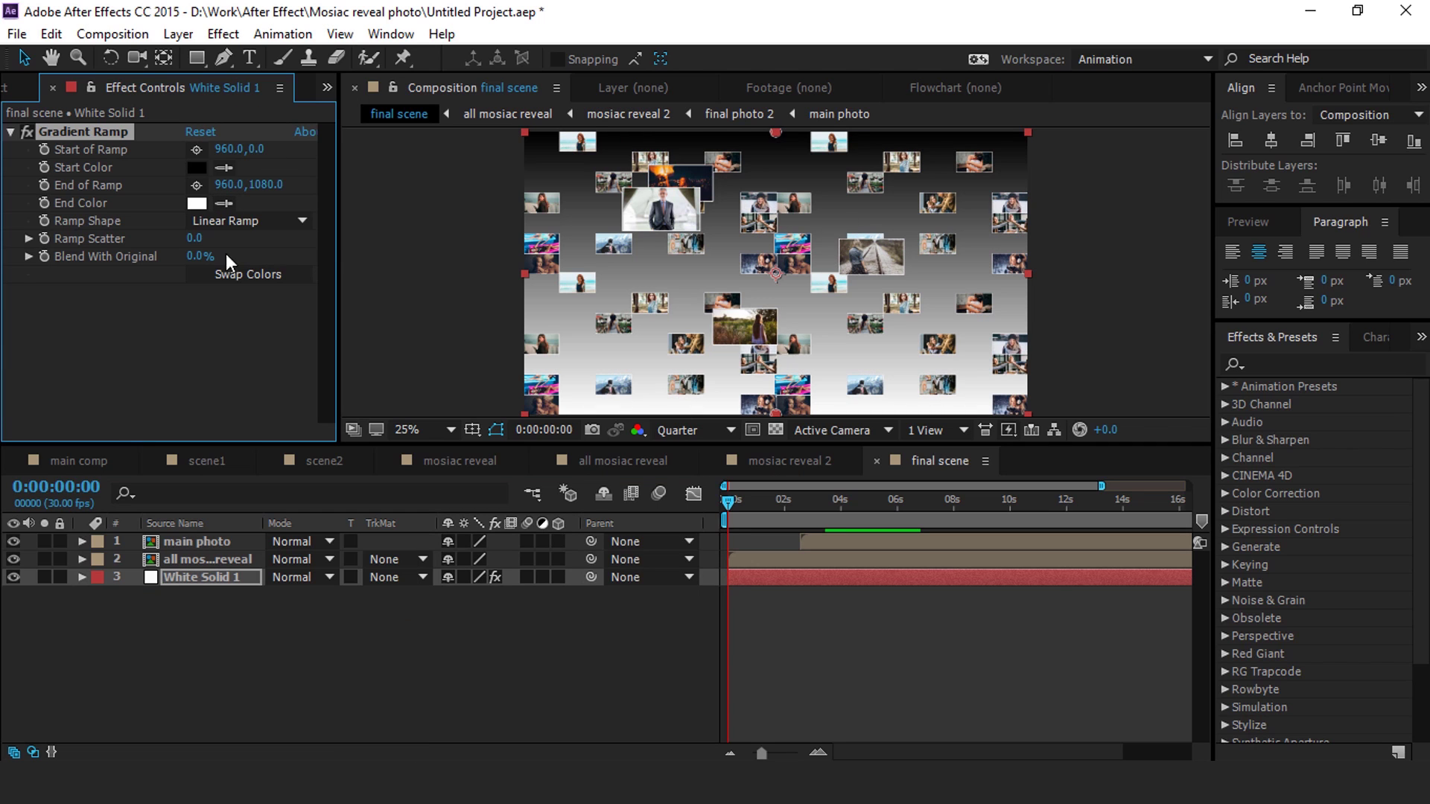
click(245, 221)
click(252, 267)
Step: Reposition the gradient's start to about -2320, -1984 and its end to about 2184, 1384 for a soft grey background
scroll(765, 256, down, 1)
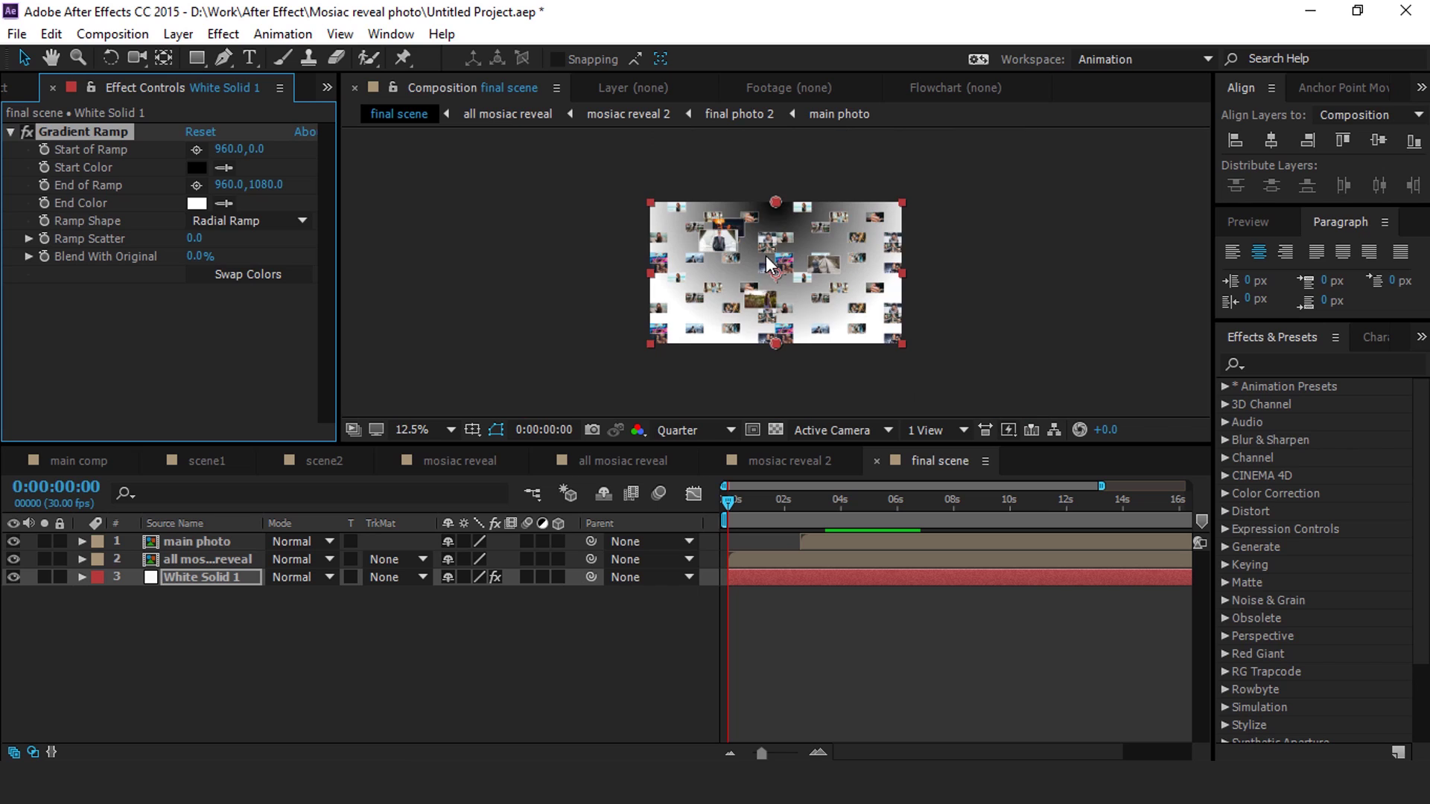
drag(775, 343, 786, 436)
scroll(814, 297, down, 1)
scroll(813, 296, up, 2)
scroll(813, 296, down, 1)
Step: Add a two-node 35mm camera with depth of field enabled to the final scene composition
right_click(437, 635)
mouse_move(522, 440)
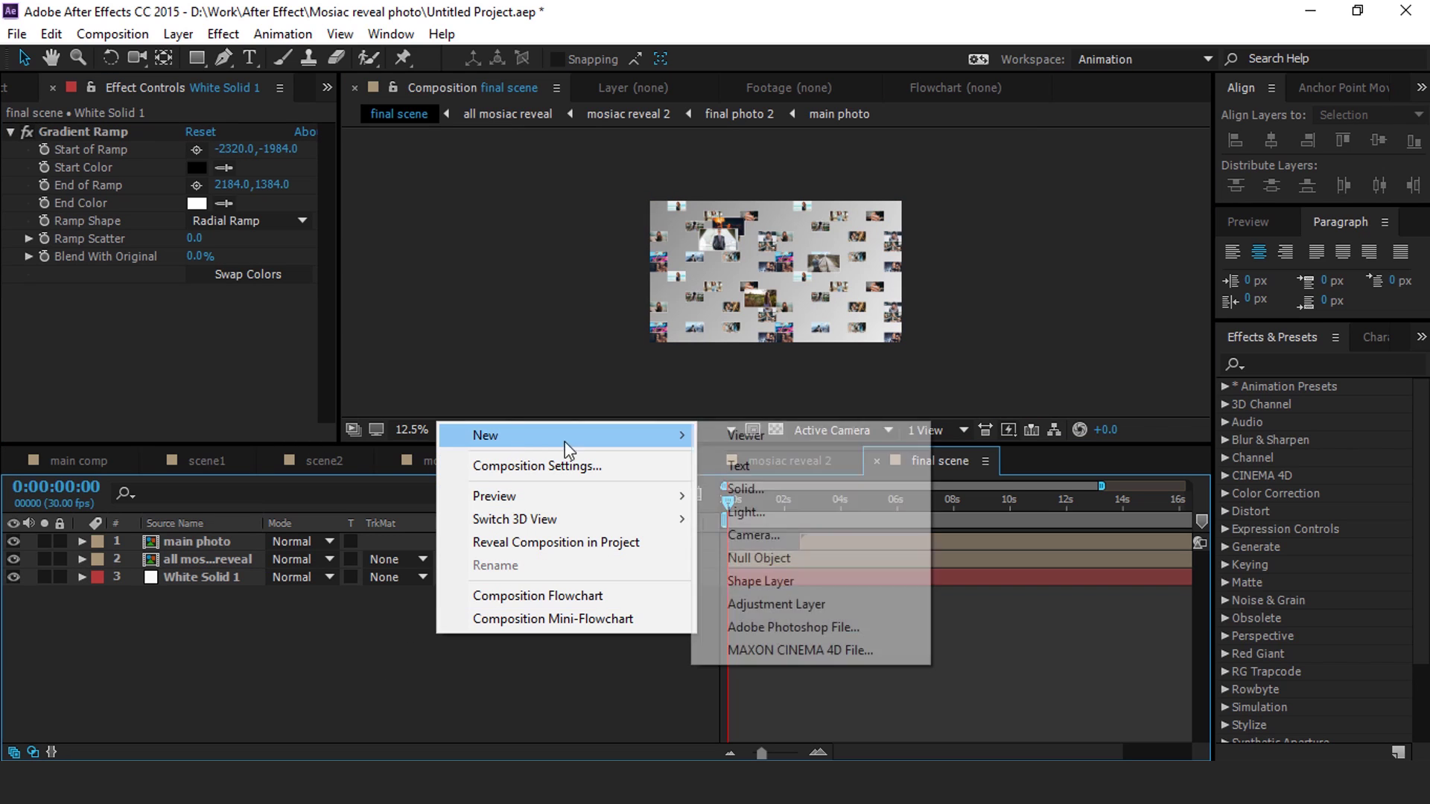
click(747, 537)
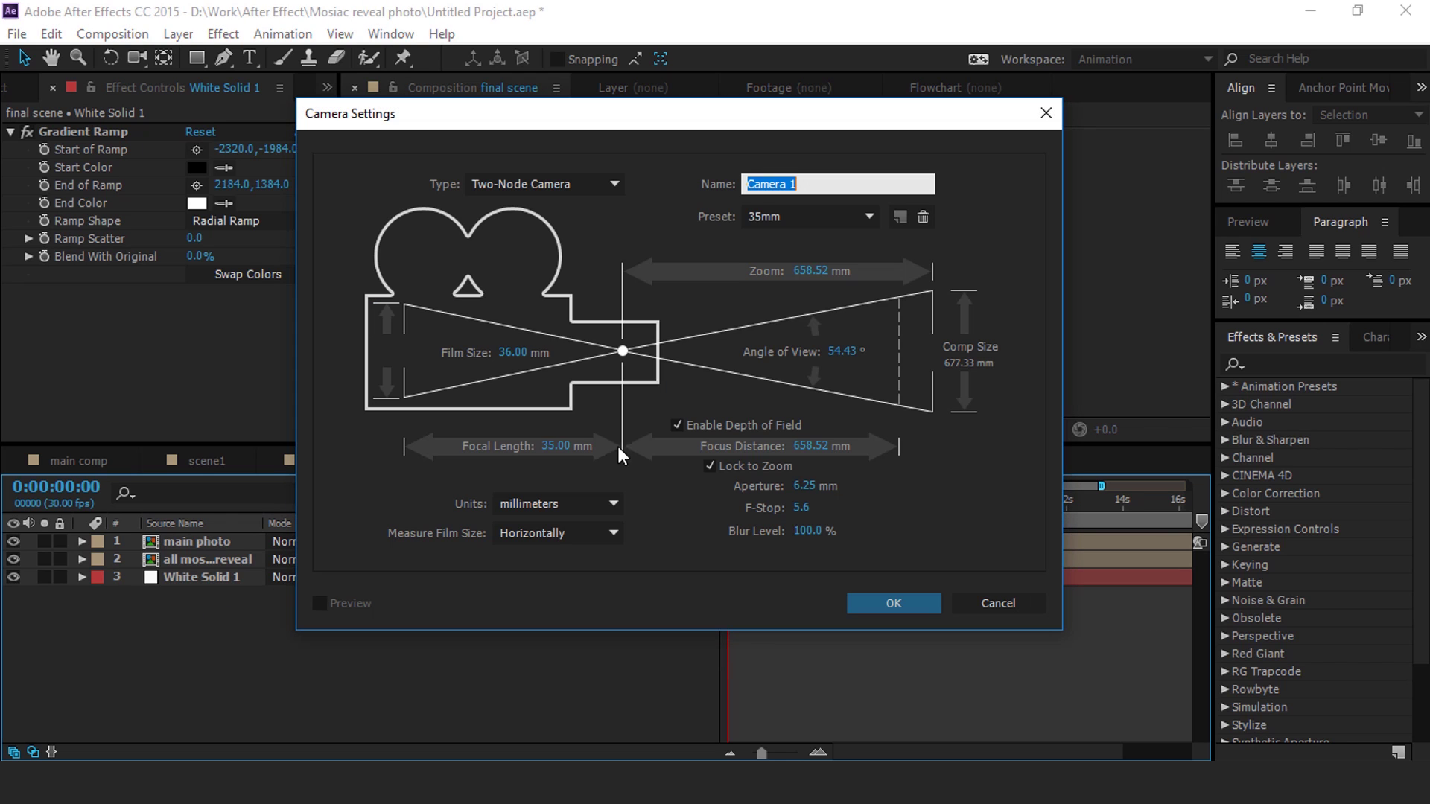
click(897, 606)
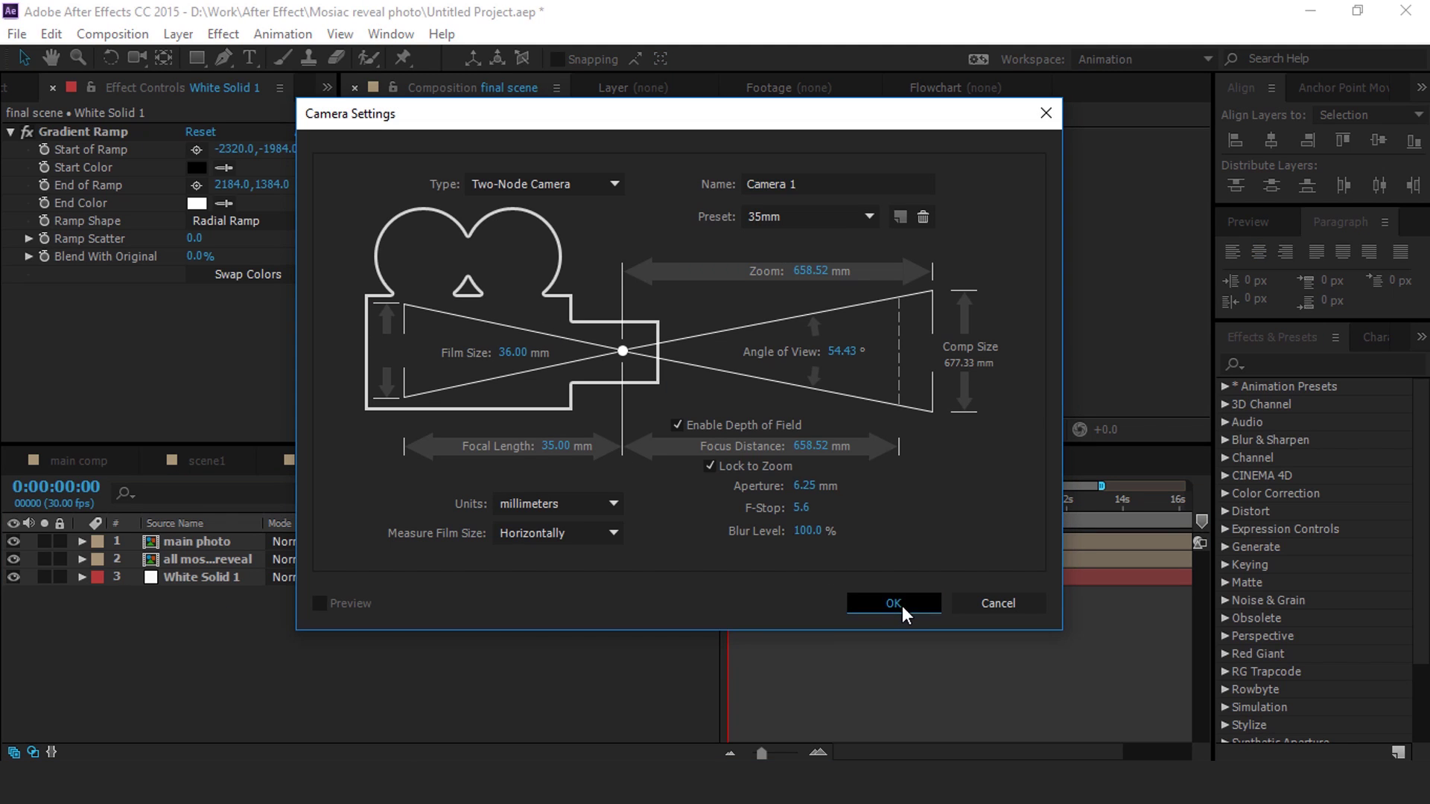
click(831, 437)
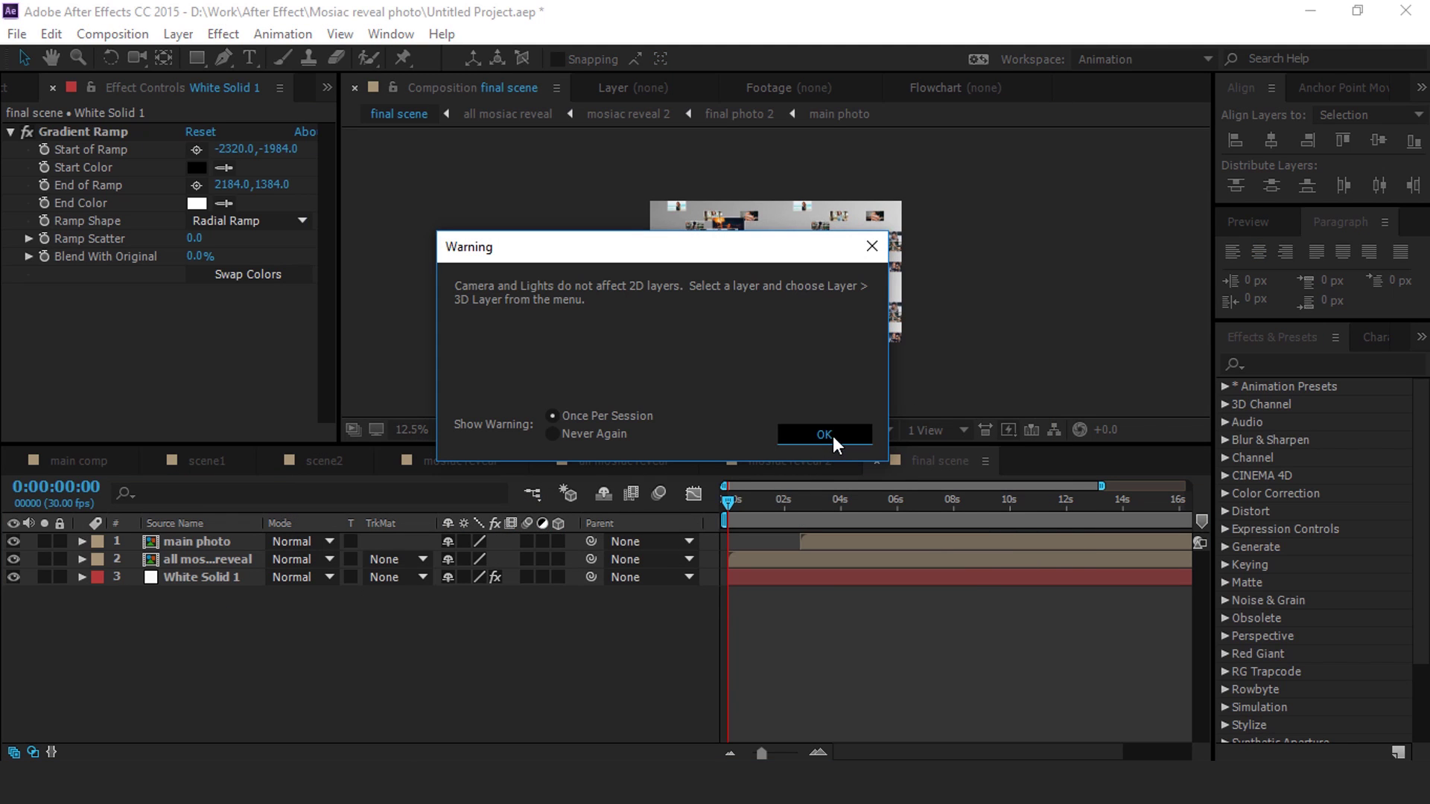
Step: Make the main photo and all mosiac reveal layers 3D
click(197, 560)
shift+click(207, 577)
drag(557, 558, 560, 572)
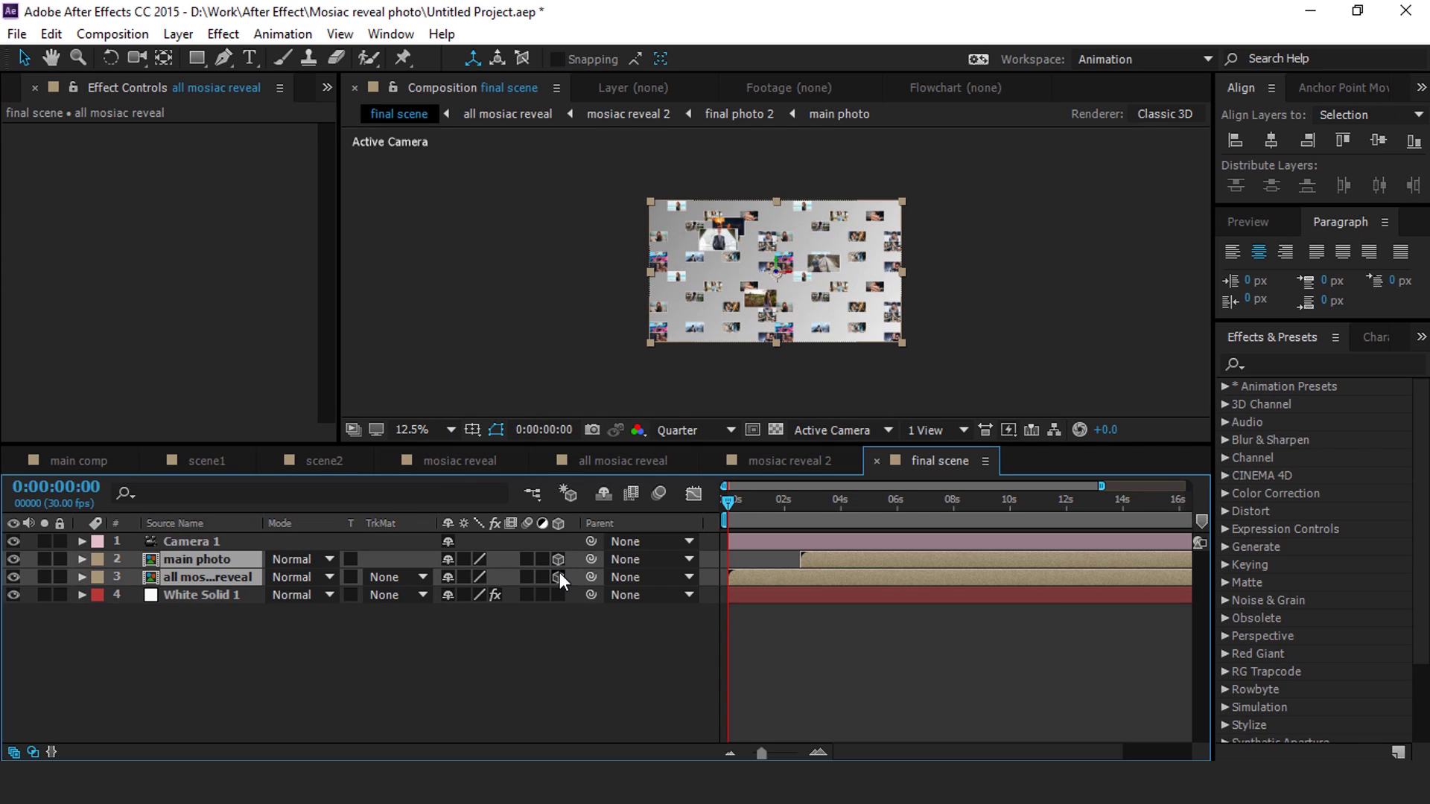
Step: Animate the camera's position with a keyframe at about 2.5 s and a closer one at 0 s with Z at -956.7
click(173, 540)
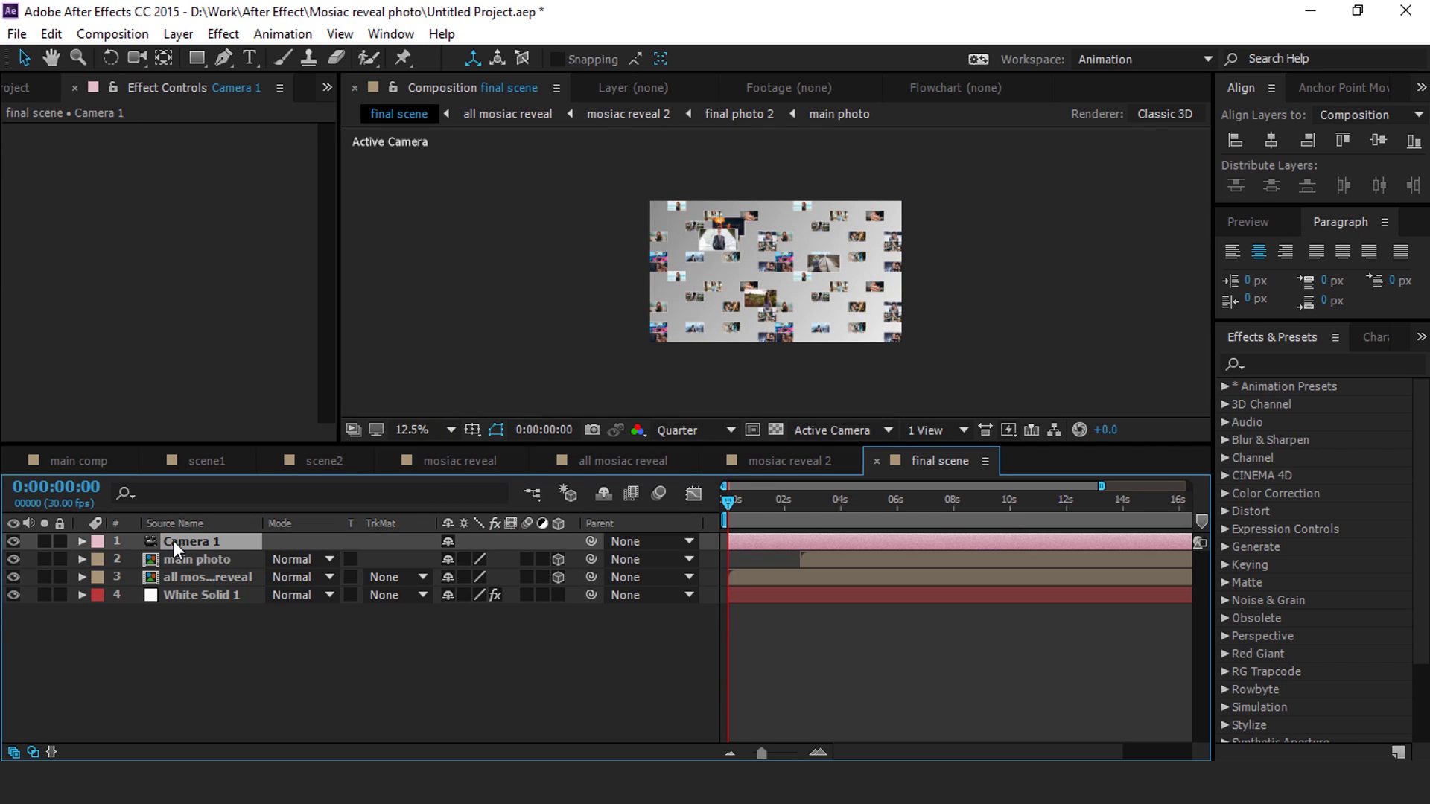
key(p)
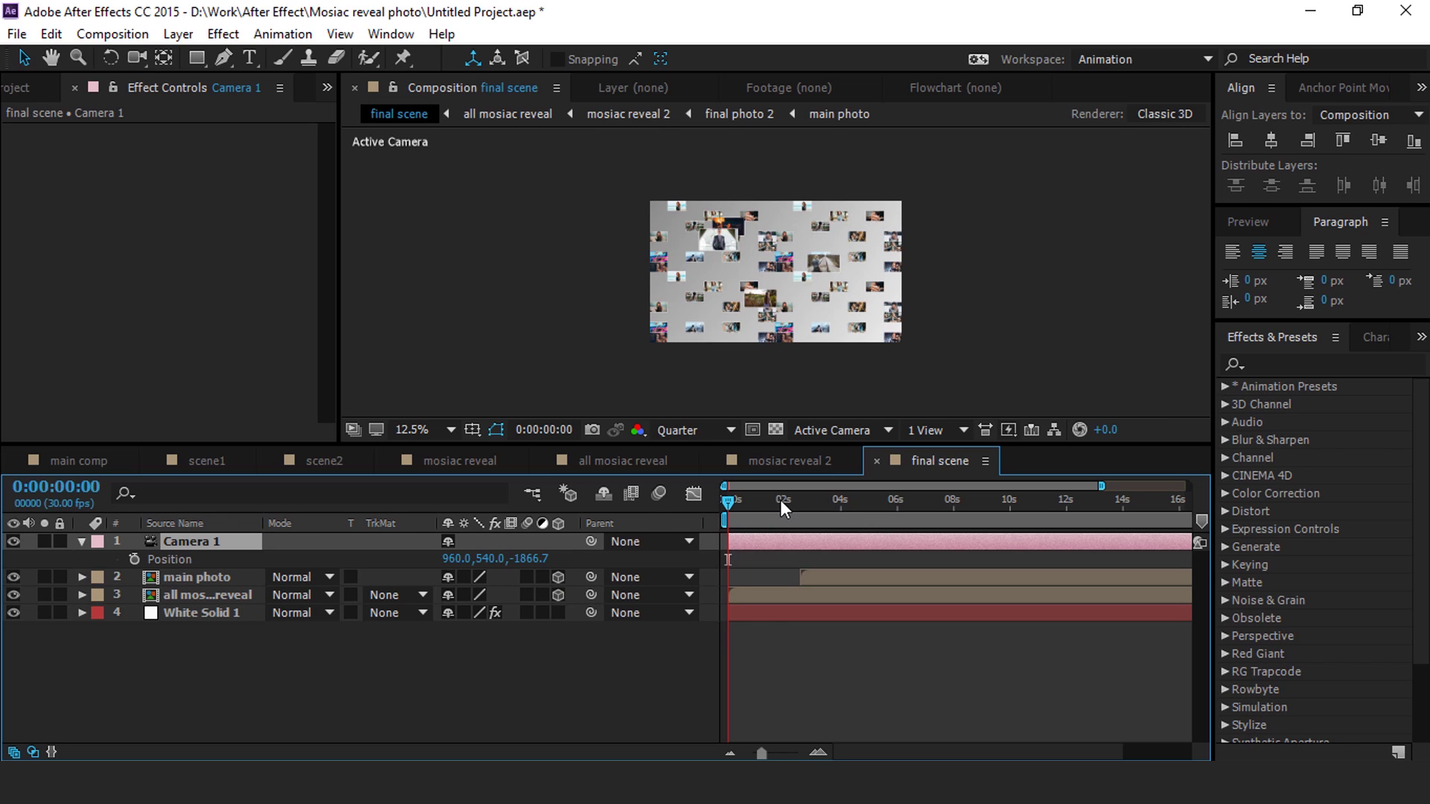
drag(768, 504, 798, 504)
click(135, 558)
key(Home)
drag(525, 559, 626, 564)
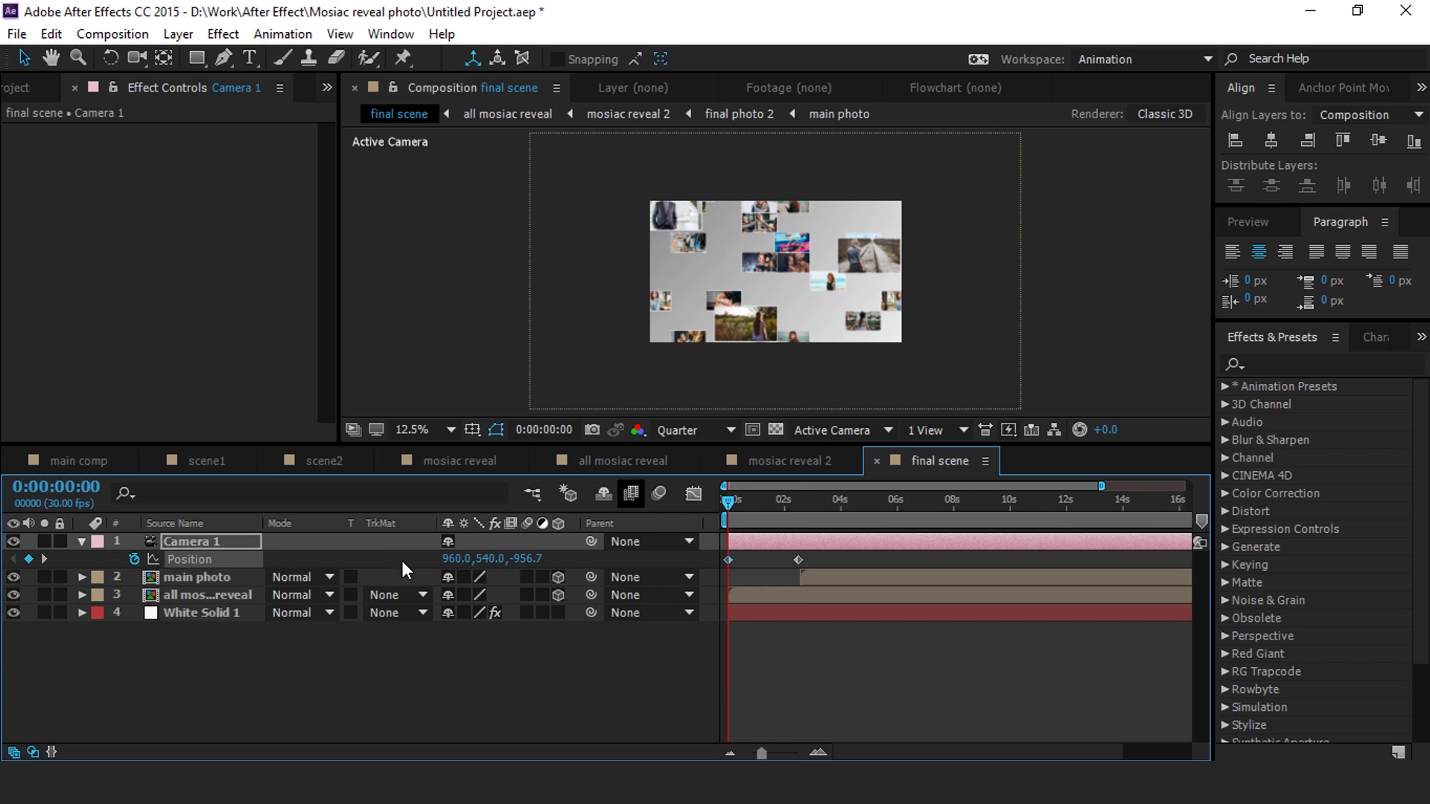
Step: Show the camera's rotation properties, and turn on Collapse Transformations for the main photo and all mosiac reveal layers
key(shift+r)
drag(767, 501, 700, 506)
key(=)
key(=)
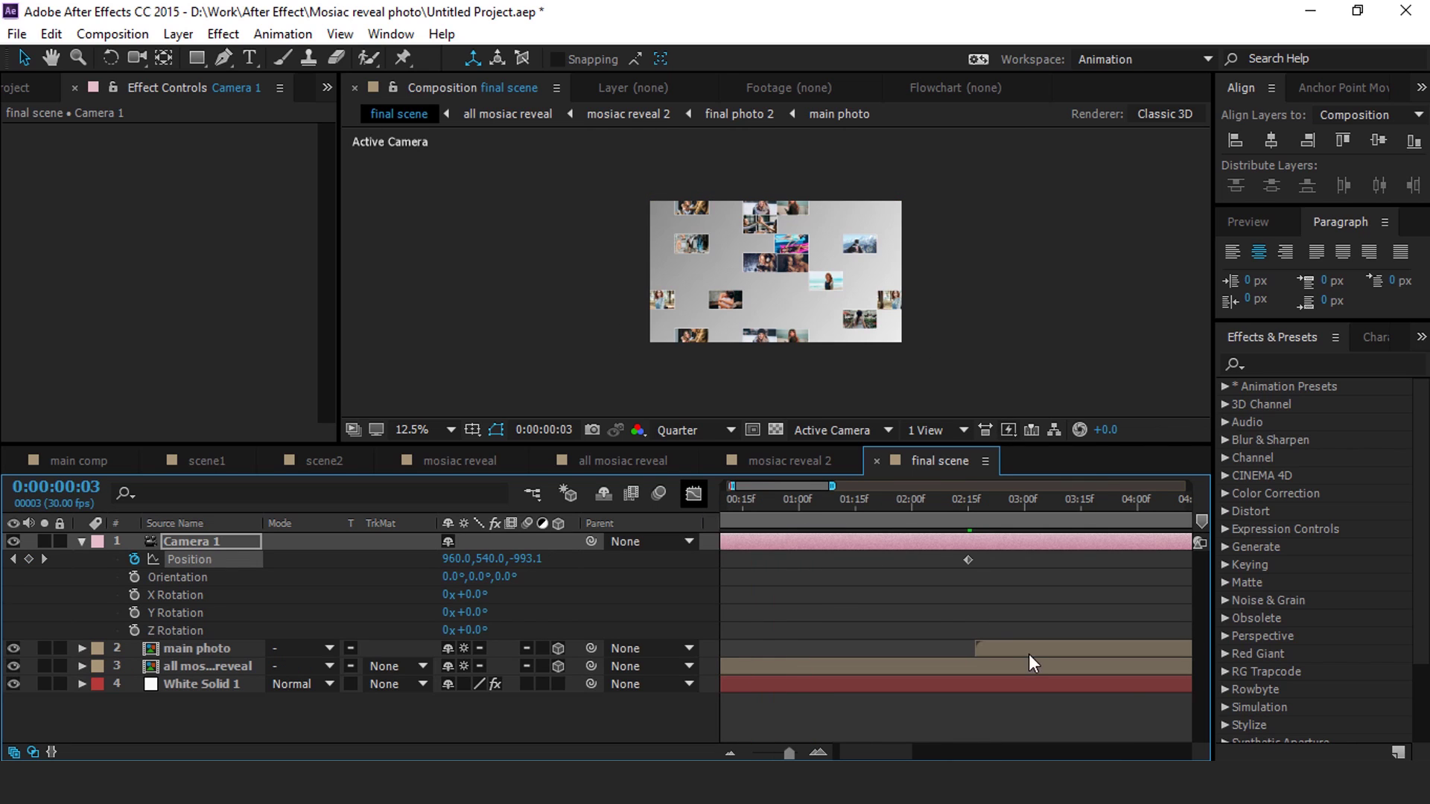
key(minus)
key(minus)
key(Home)
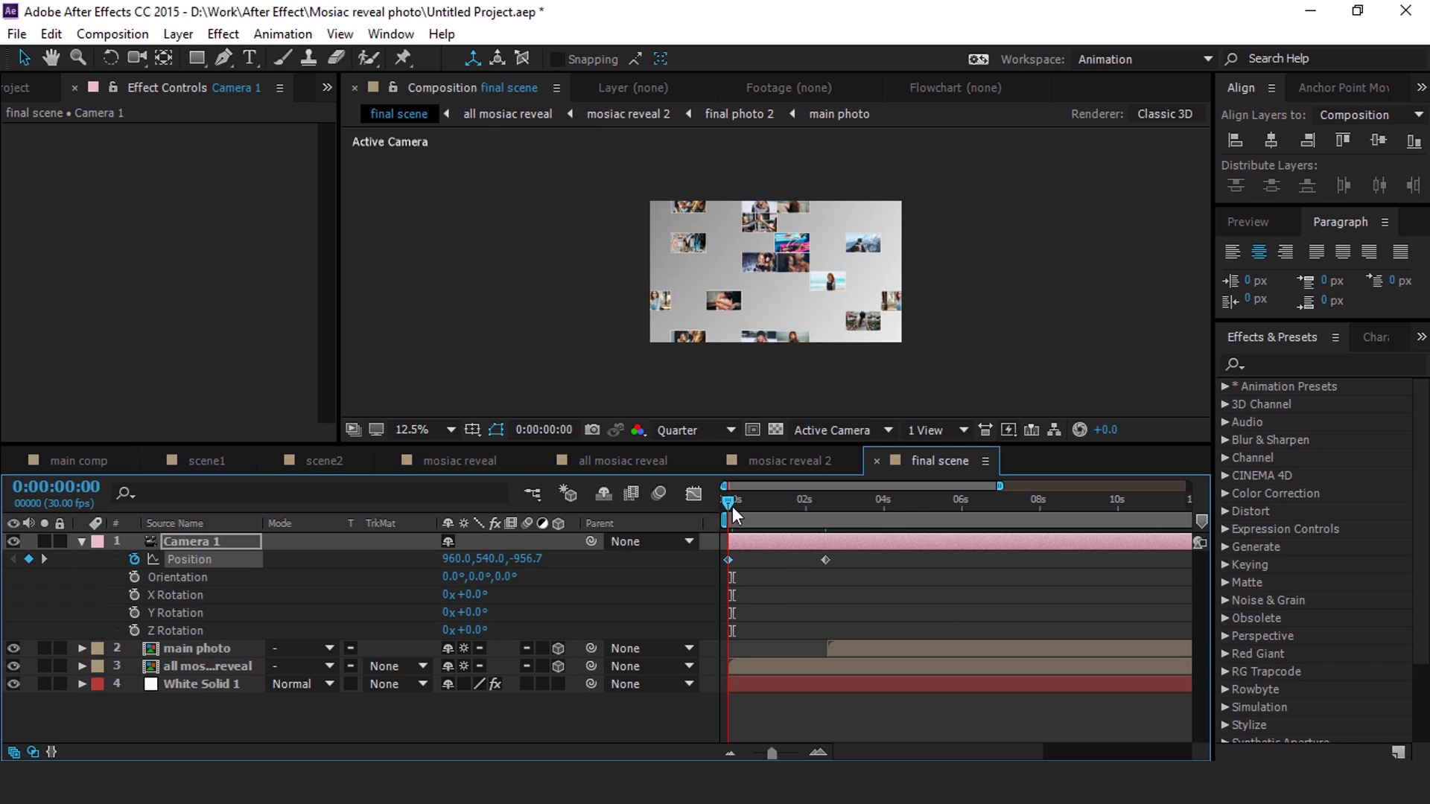
Step: Keyframe the camera's Z Rotation at 0 s with a value of -10°
drag(458, 630, 378, 650)
click(184, 638)
click(134, 631)
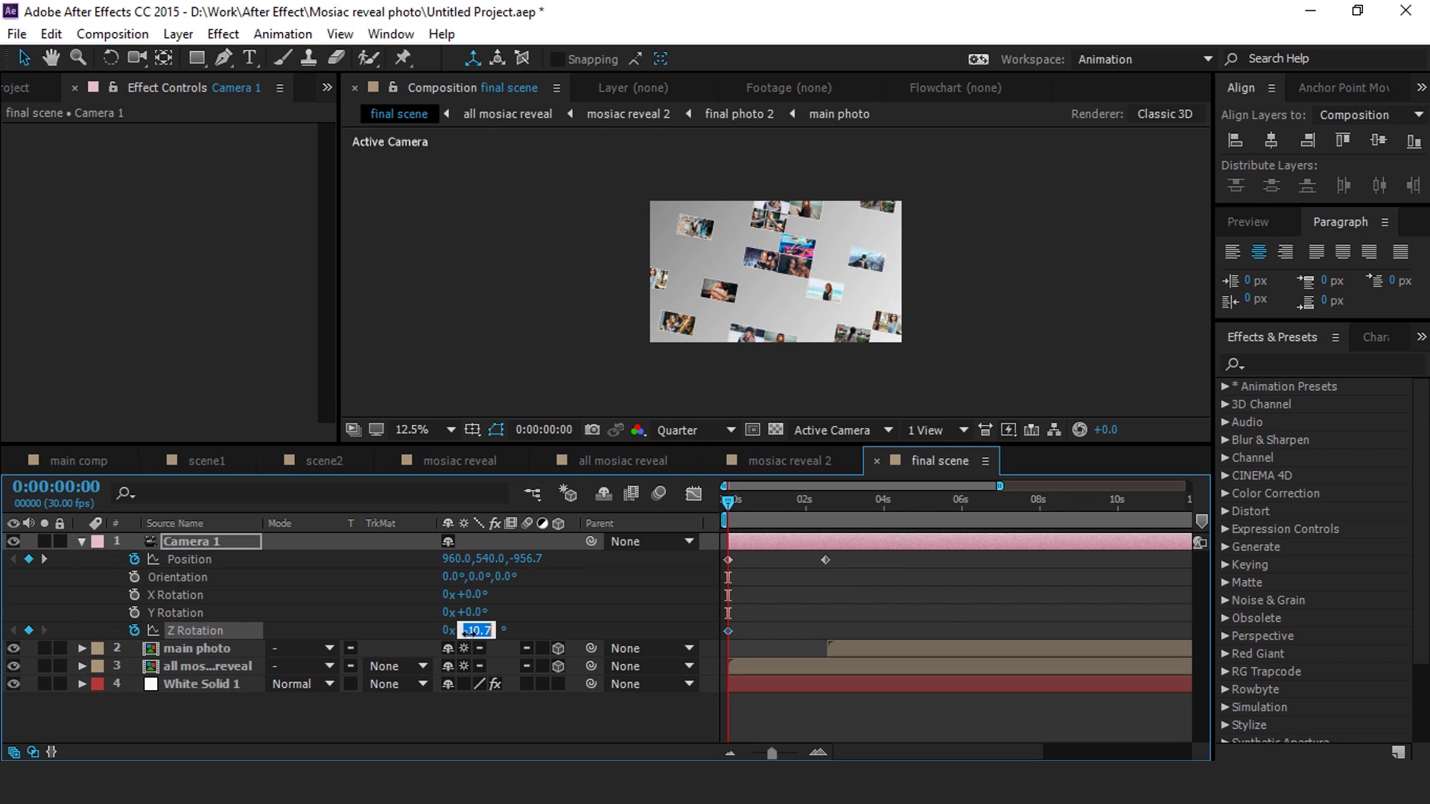
click(469, 632)
text(-10)
key(Return)
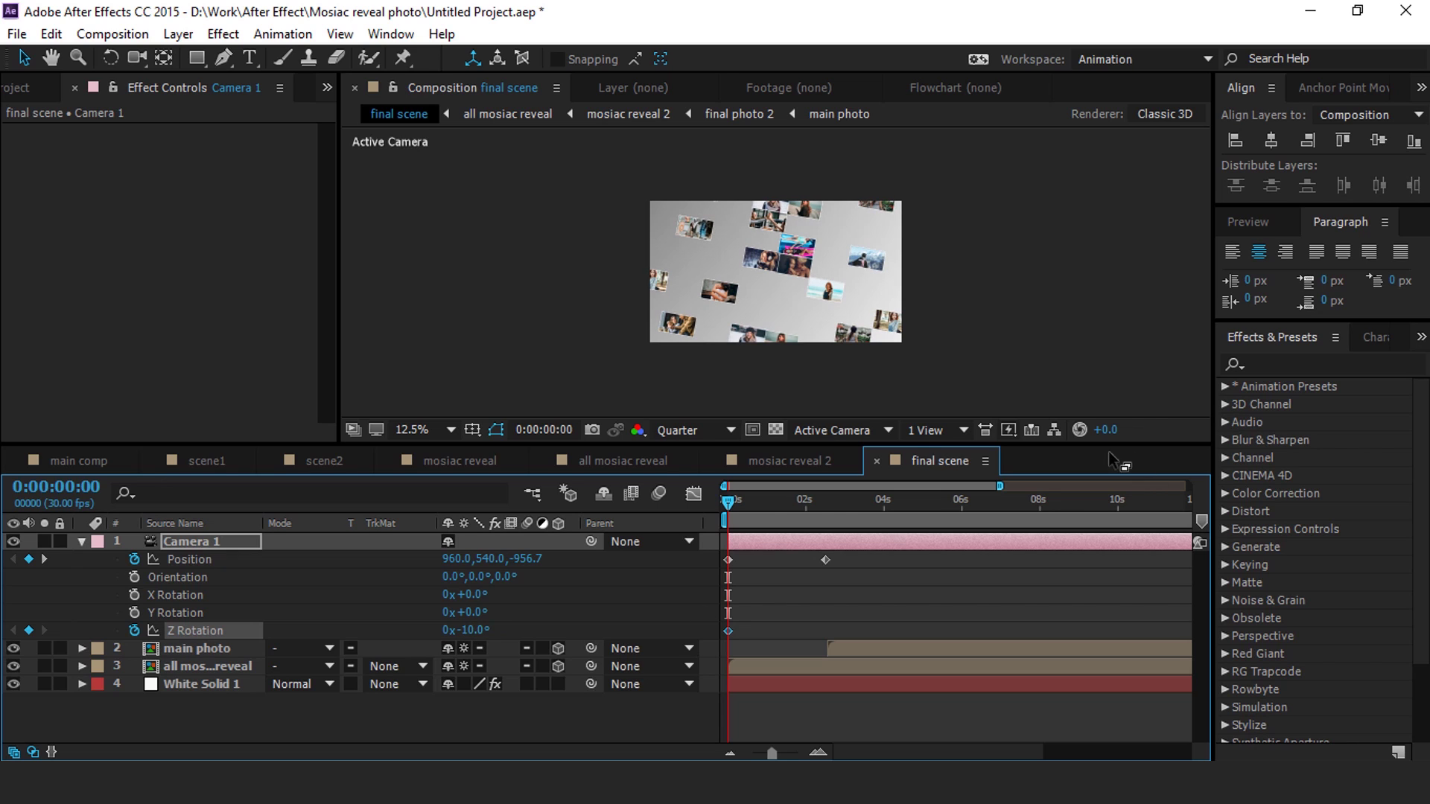
Step: Set the camera's Z Rotation to 0° at about 2.5 s, in line with the second position keyframe
click(822, 501)
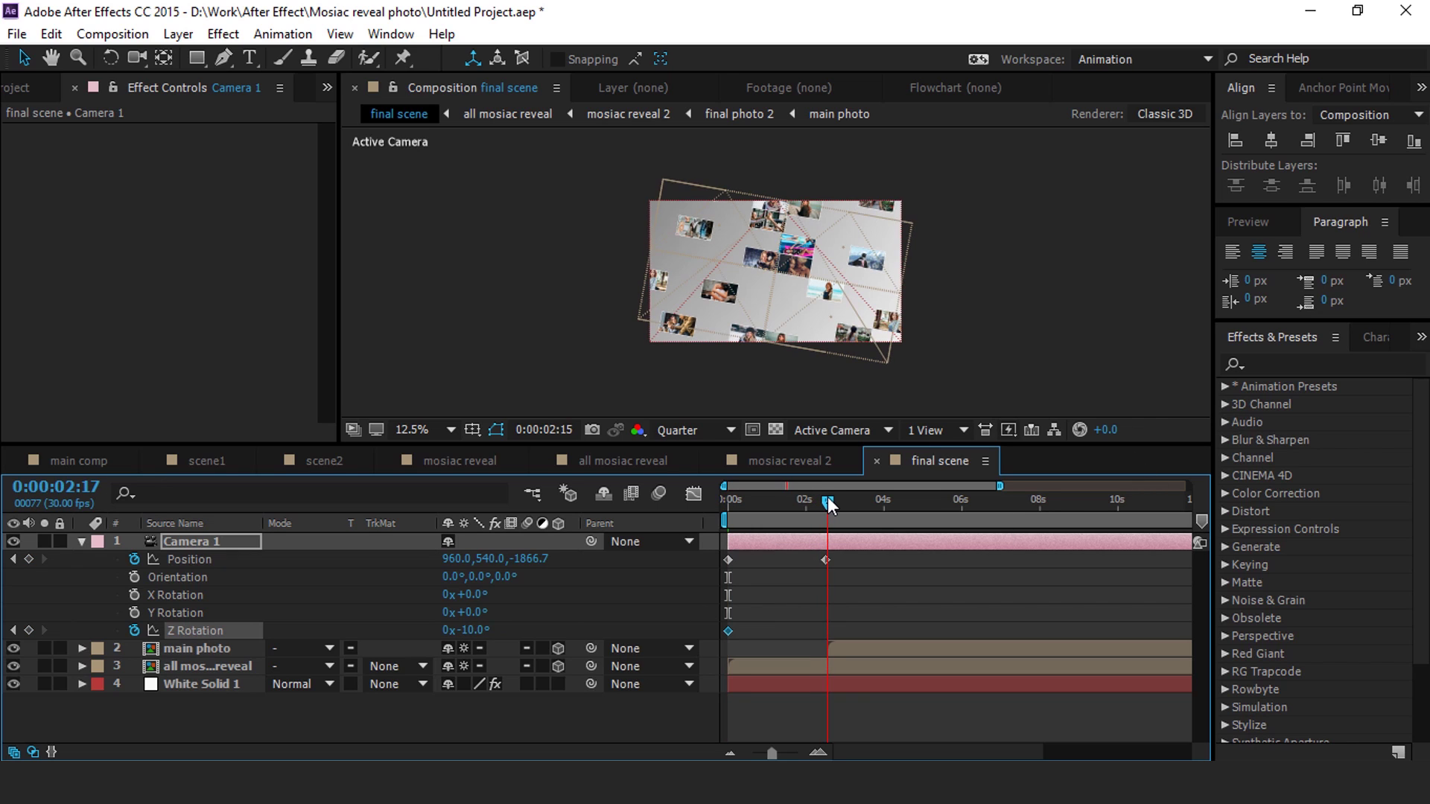
scroll(851, 525, up, 3)
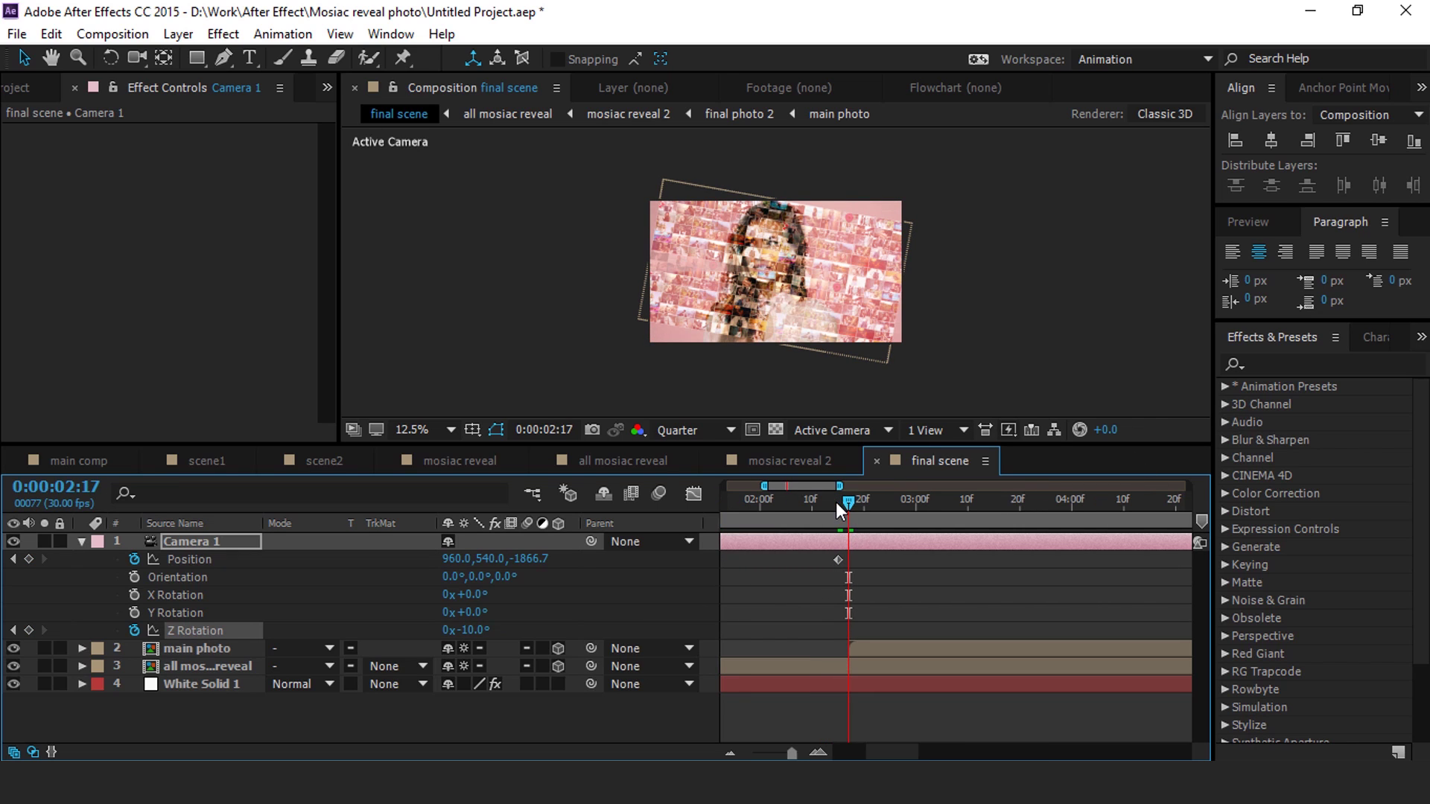
text(0)
key(Return)
scroll(825, 508, down, 3)
Step: Collapse the camera's properties and preview the final scene's camera move and mosaic reveal
key(space)
click(885, 516)
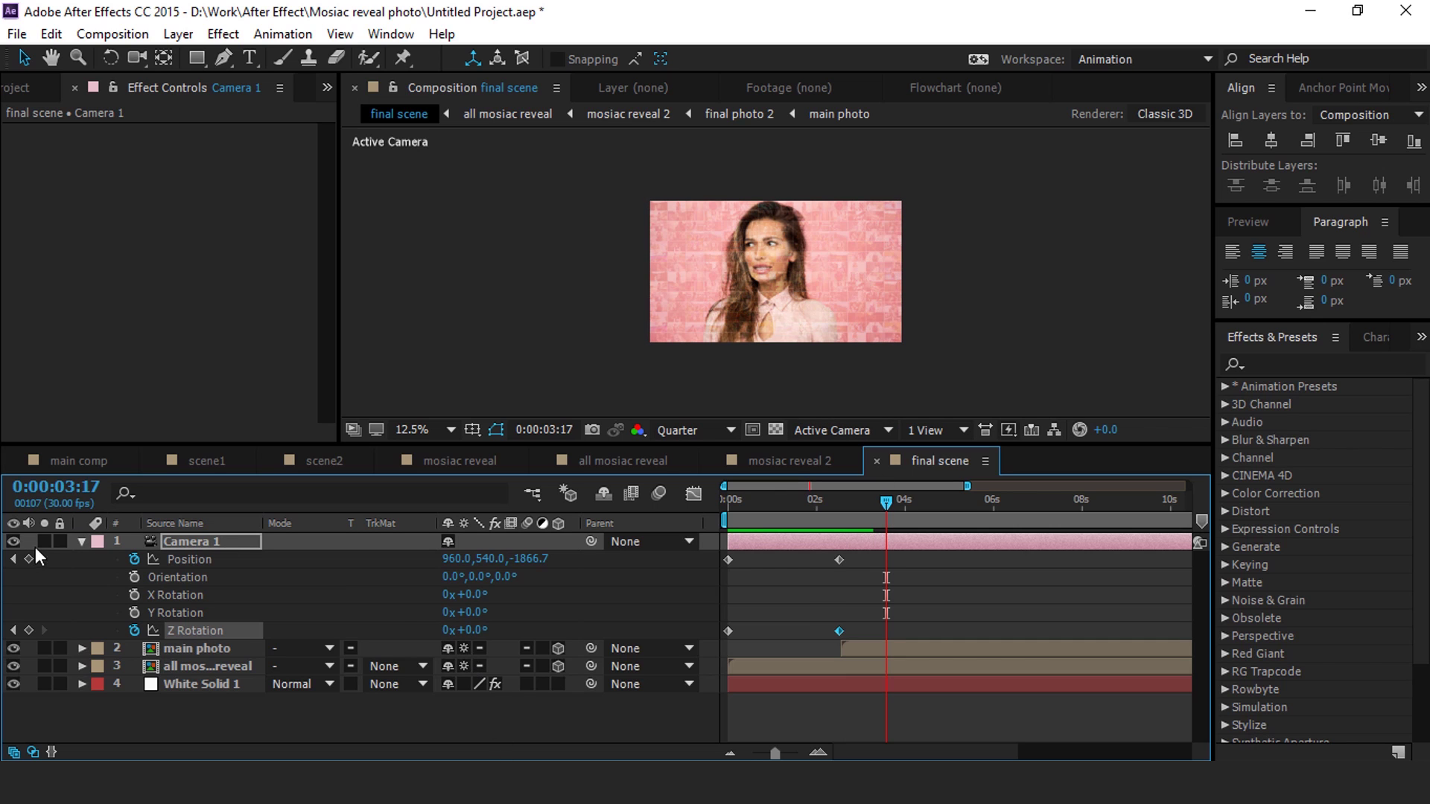
click(82, 541)
click(645, 654)
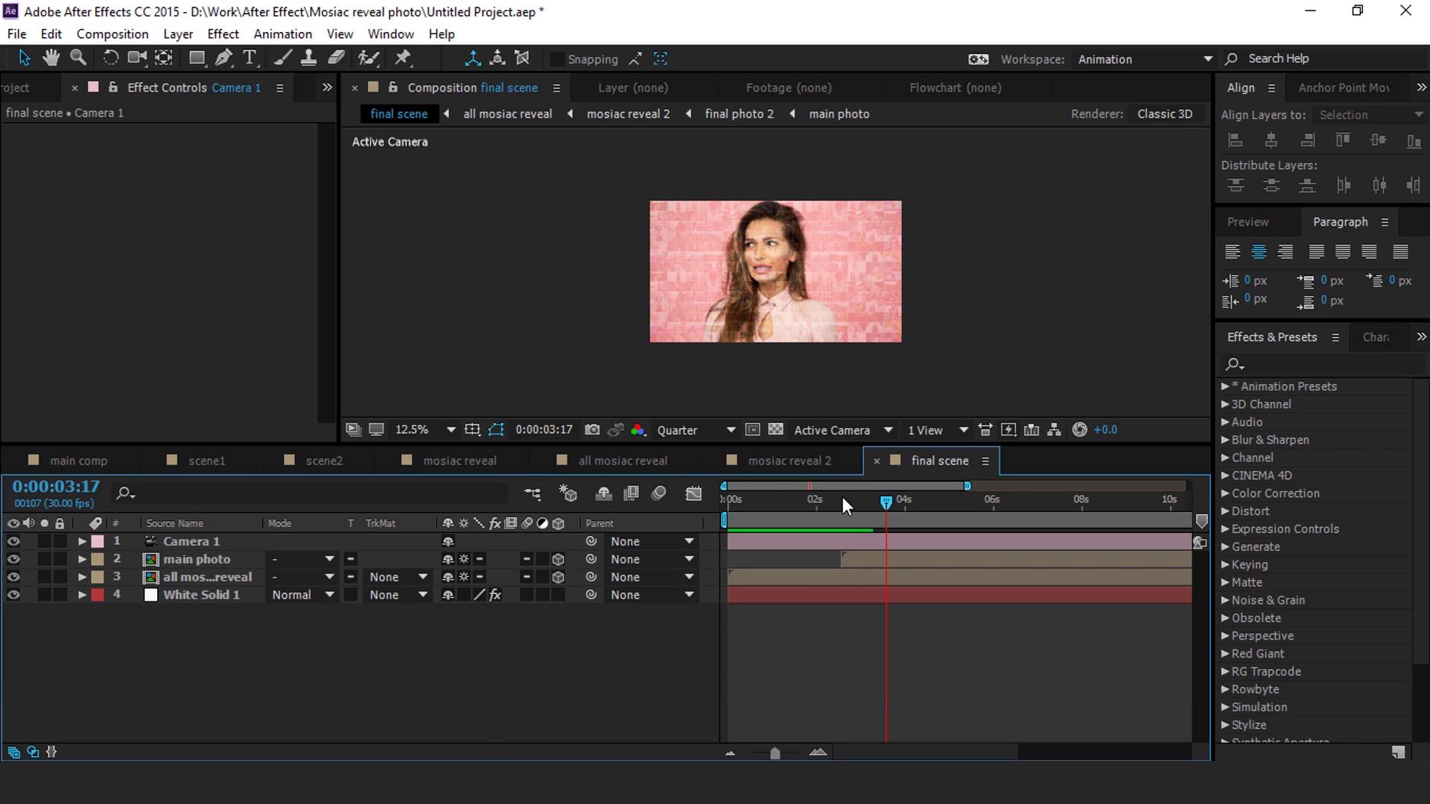
key(space)
scroll(847, 335, up, 1)
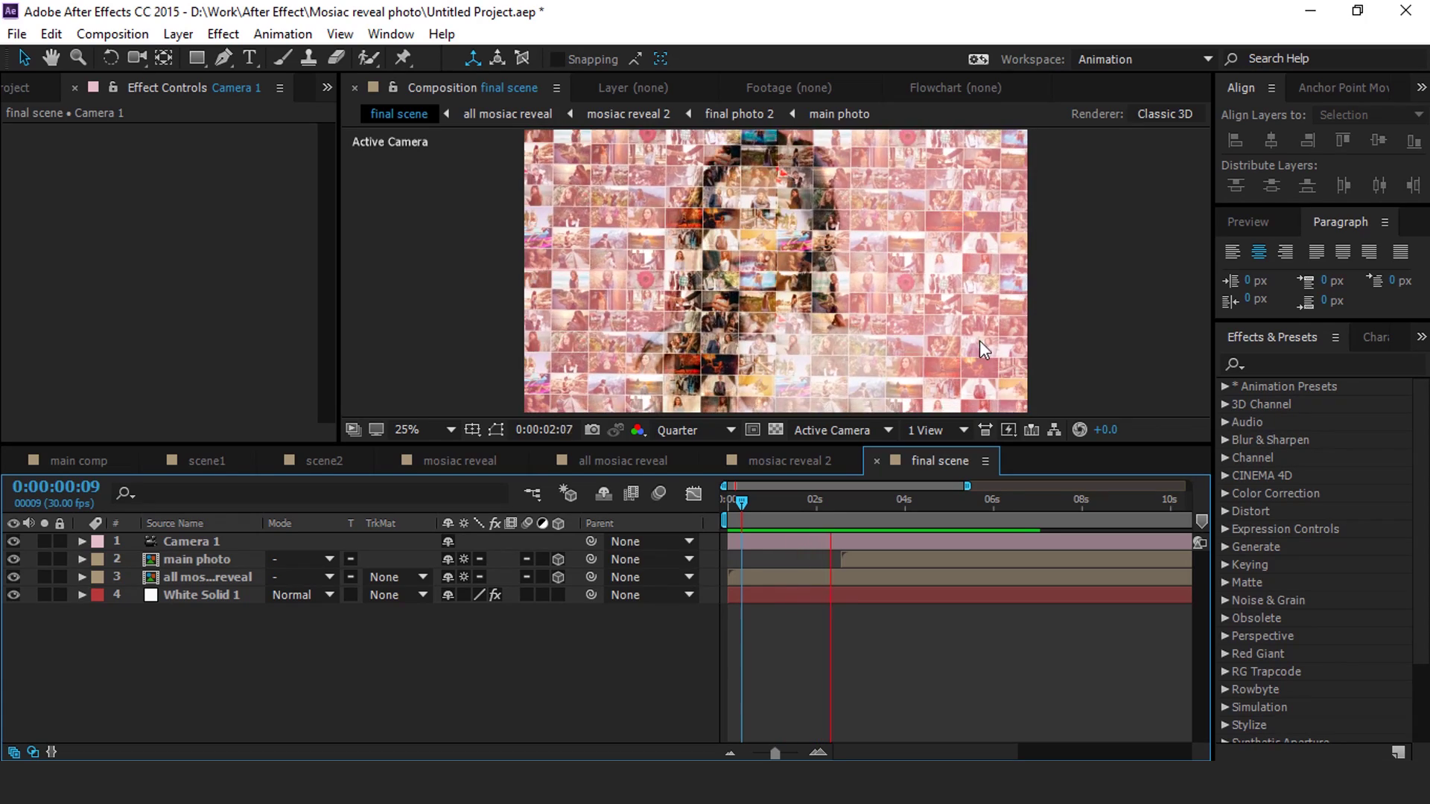
click(798, 507)
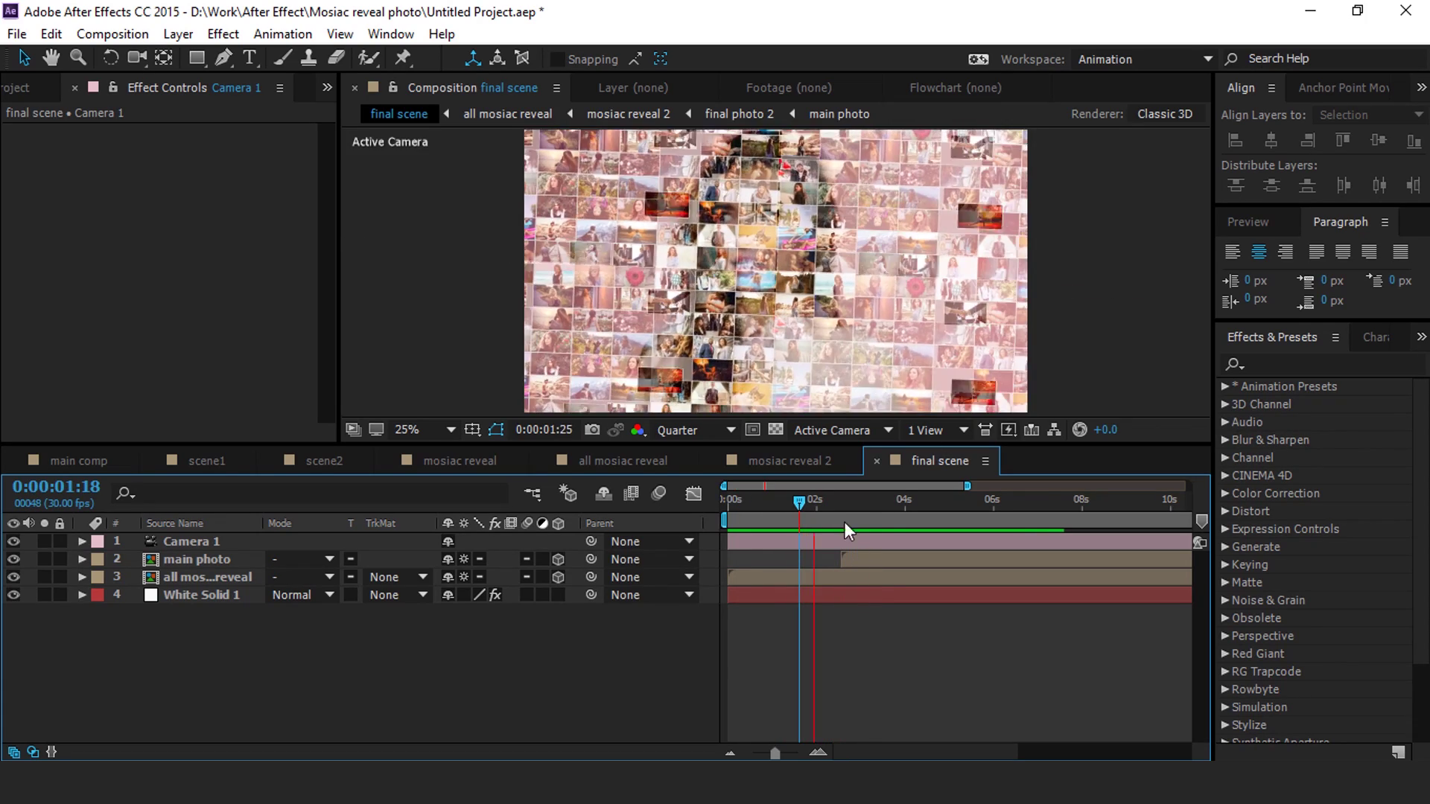
Step: Add the final scene composition to main comp as the top layer, starting at about 11.5 s
click(97, 459)
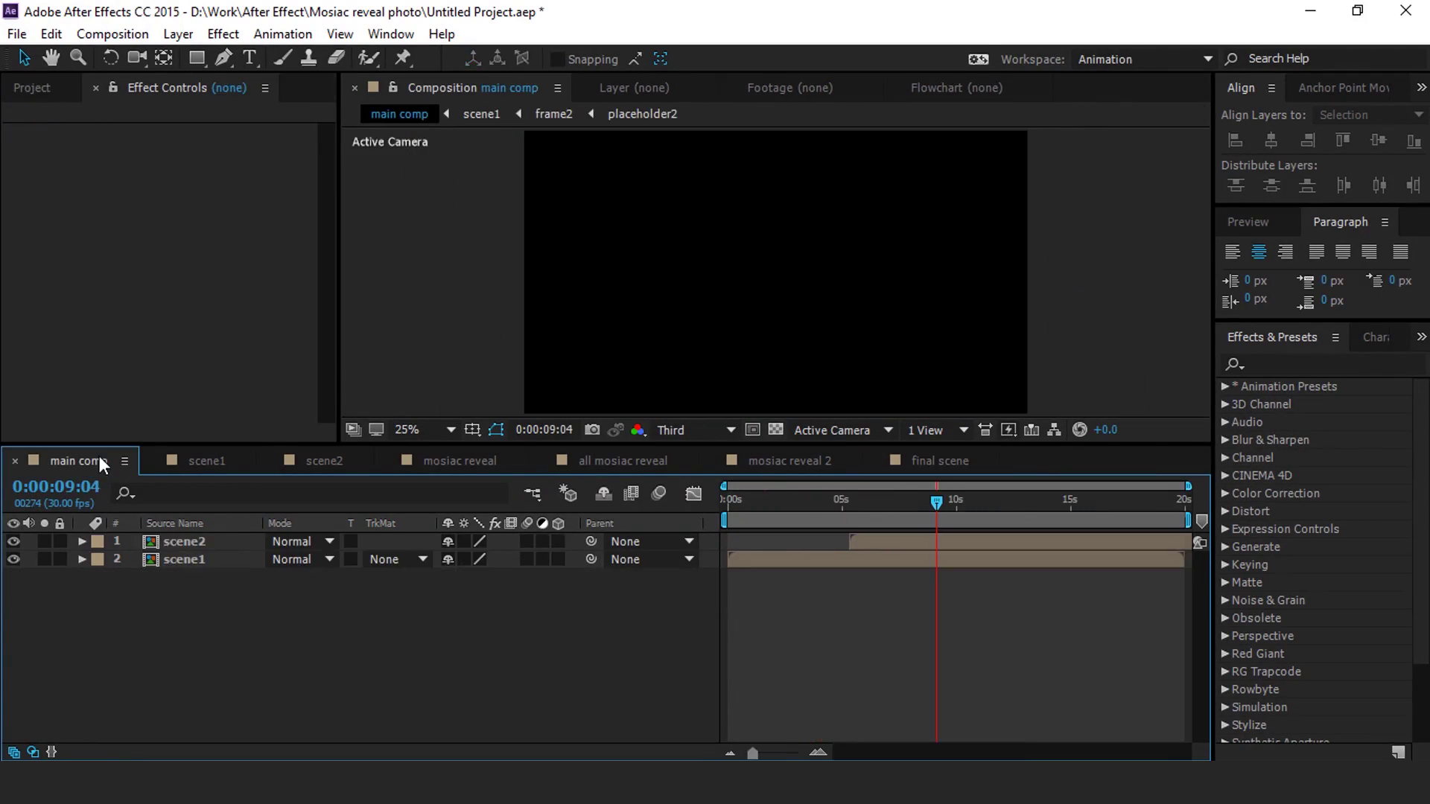
click(37, 93)
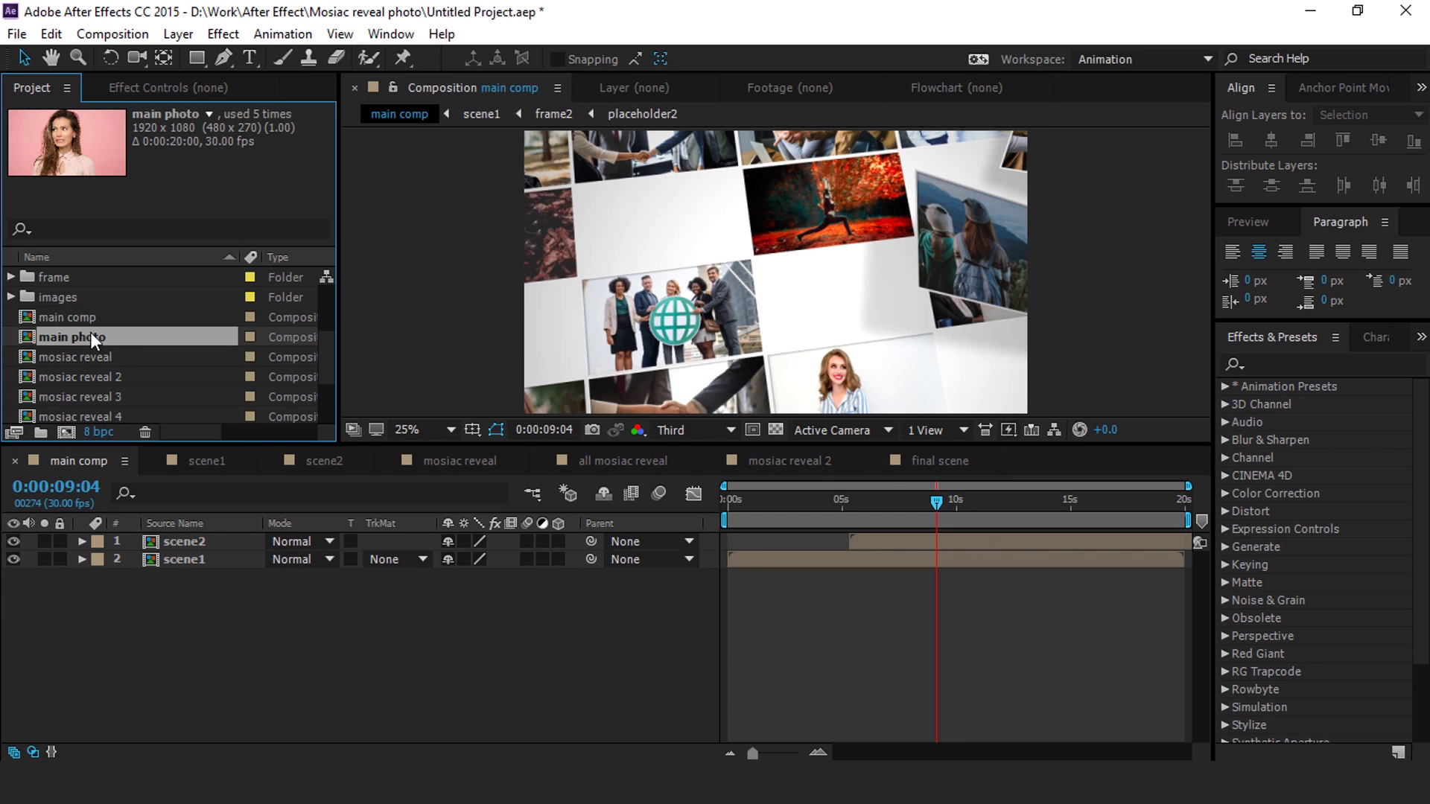
scroll(104, 340, down, 2)
scroll(110, 341, up, 4)
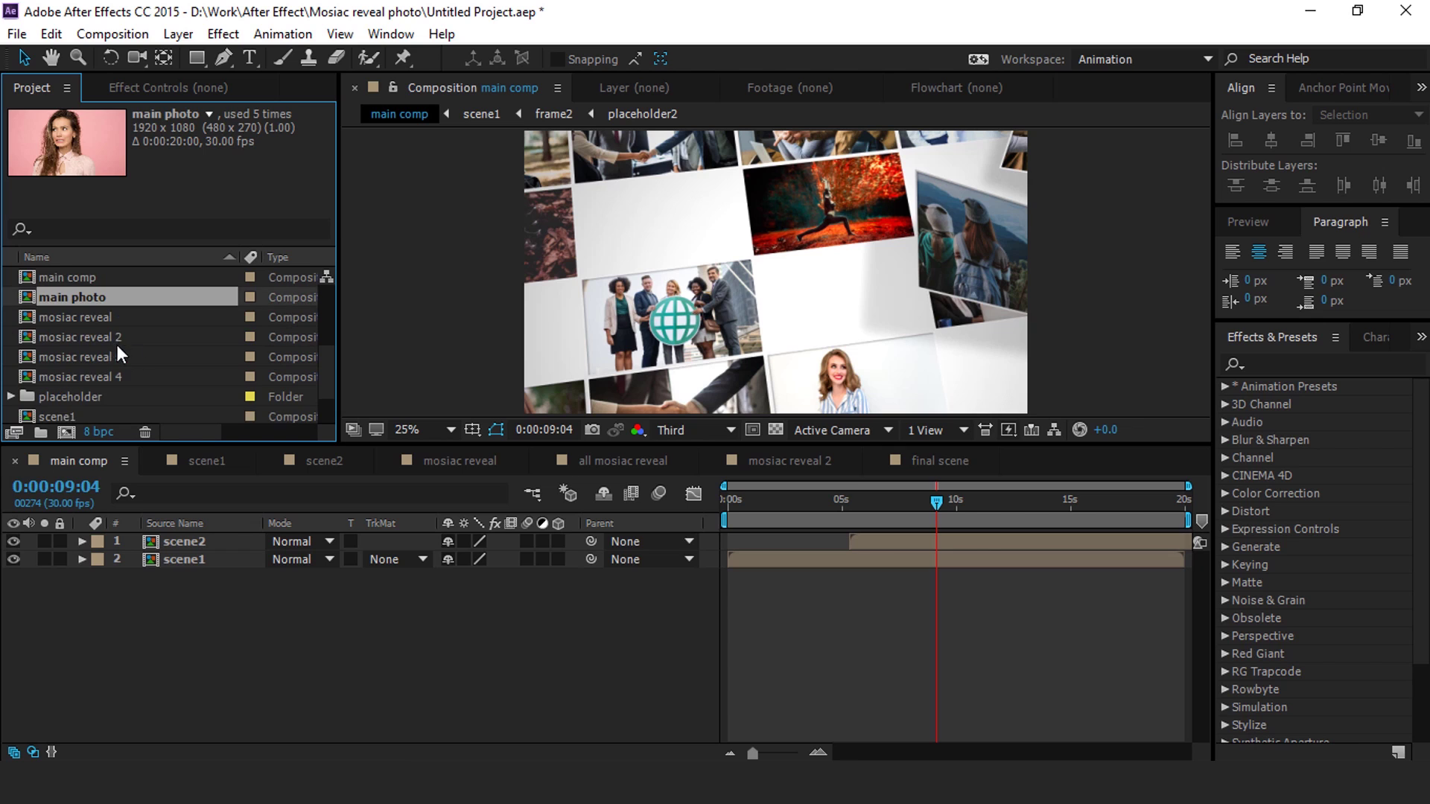
drag(28, 377, 989, 539)
Step: Preview main comp from about 5 s and shift the final scene layer to start at 0:00:10:22
click(845, 503)
key(space)
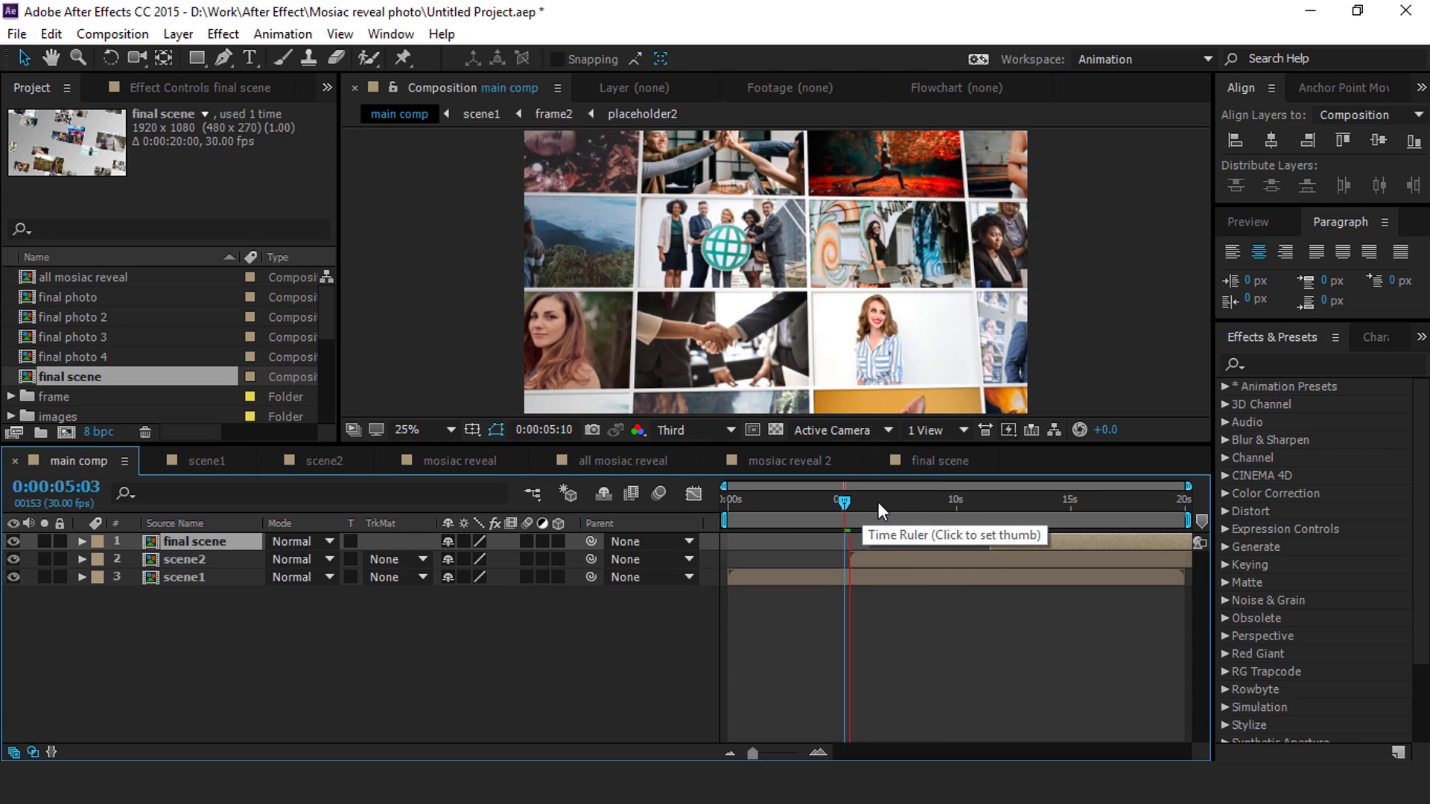
drag(875, 498, 995, 539)
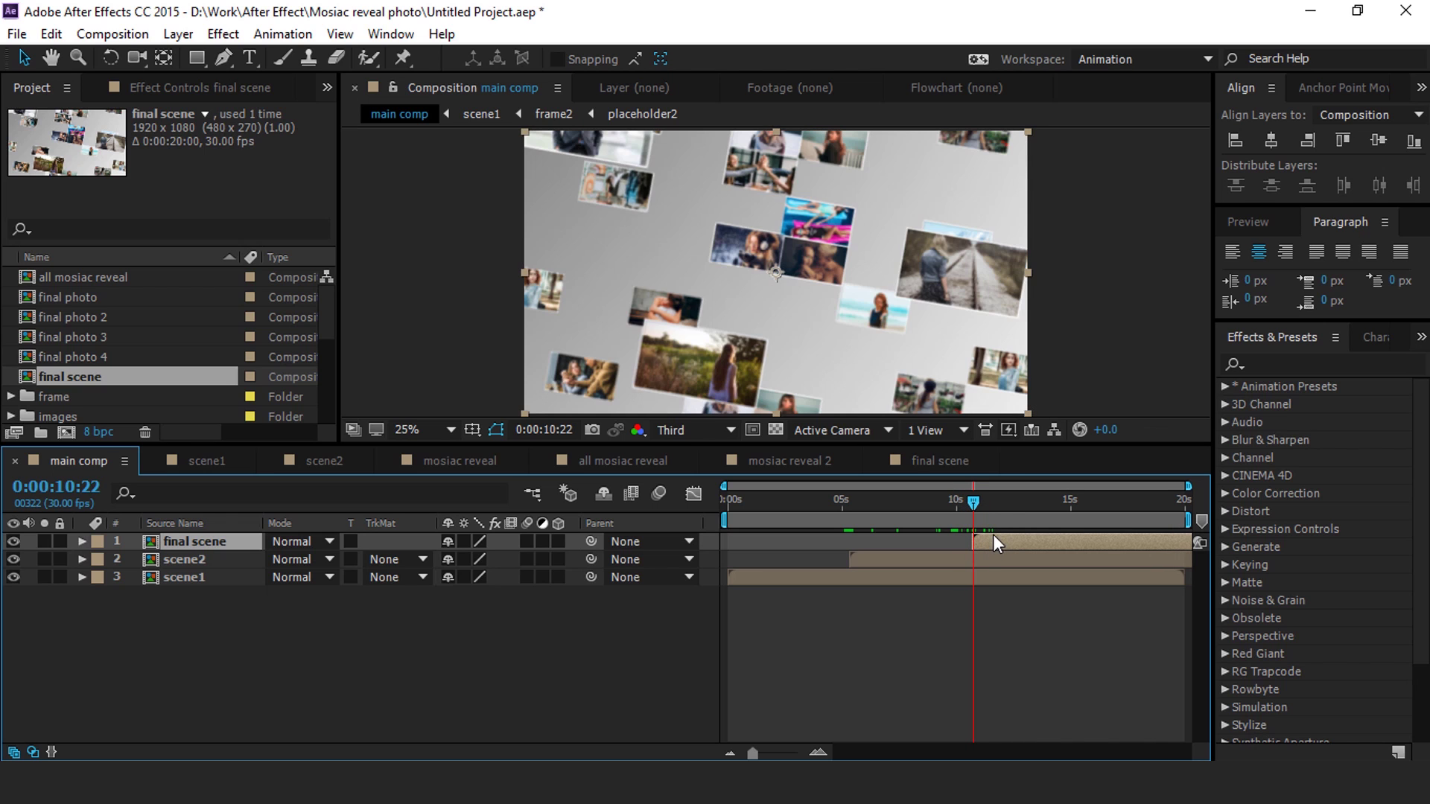